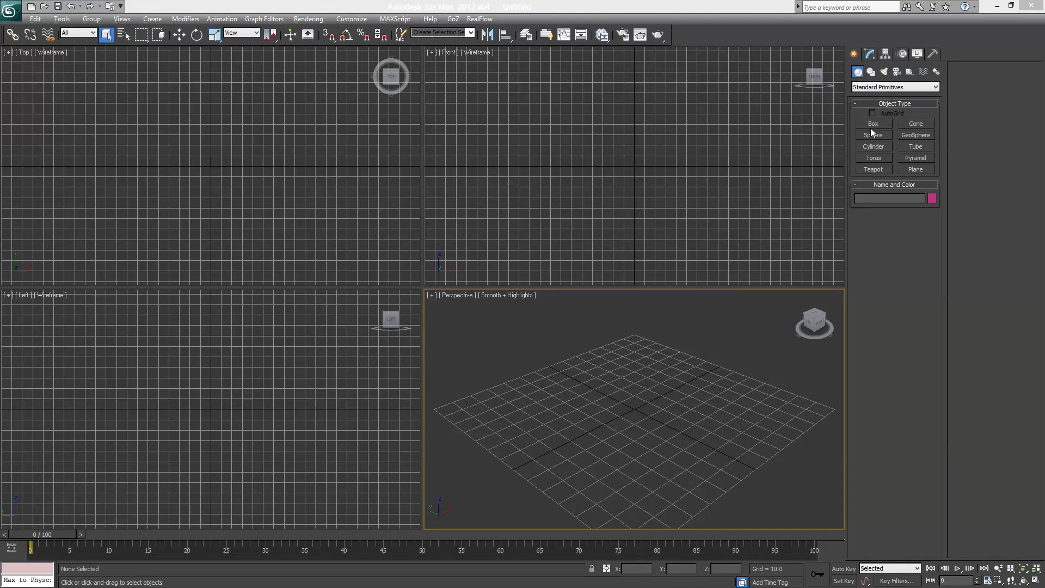
Create a box about 99 long, 99 wide and 67 high at the centre of the Perspective grid.
left_click(879, 123)
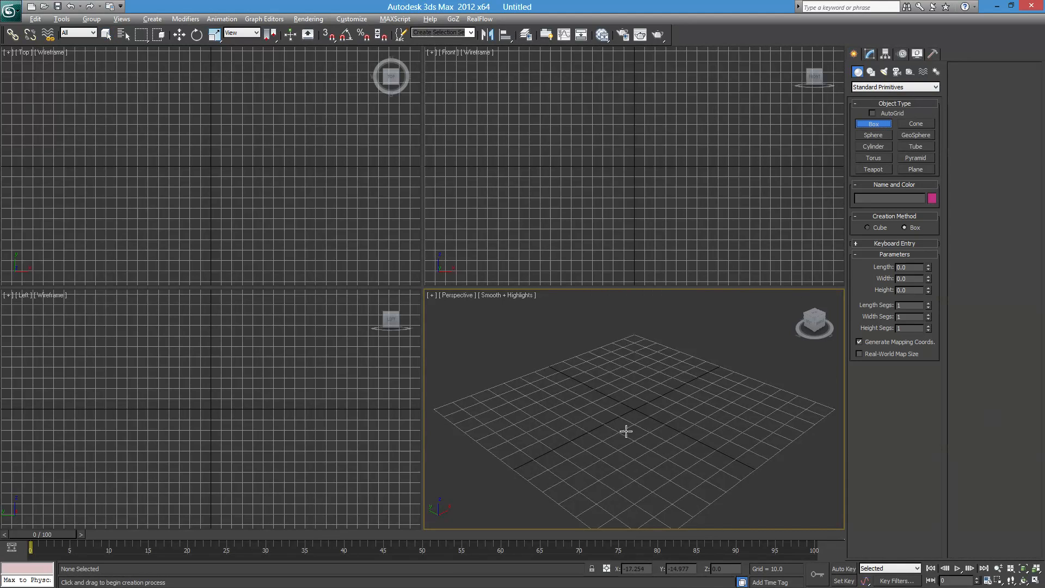
left_click_drag(643, 409, 670, 478)
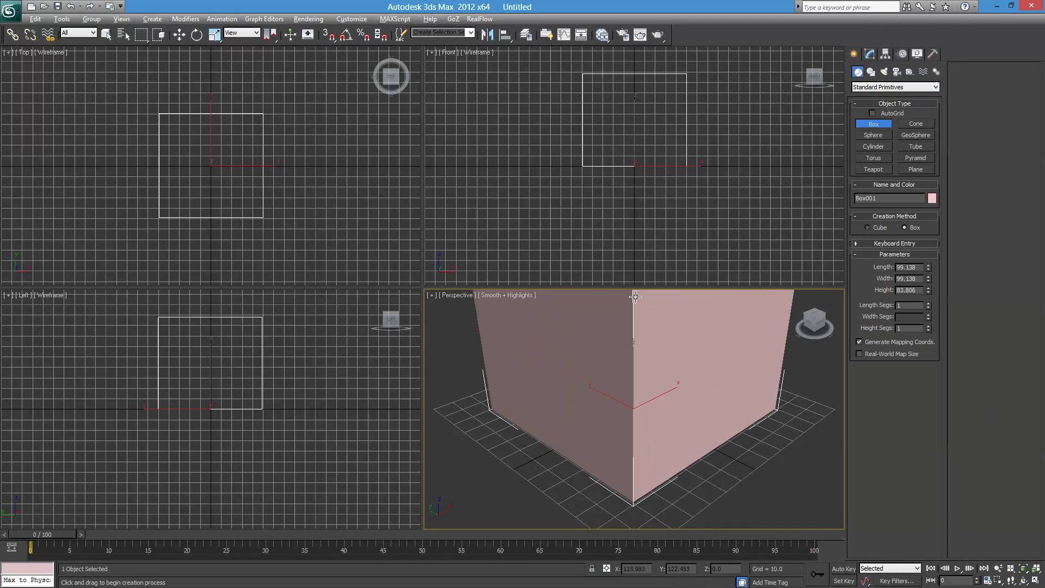
left_click(648, 341)
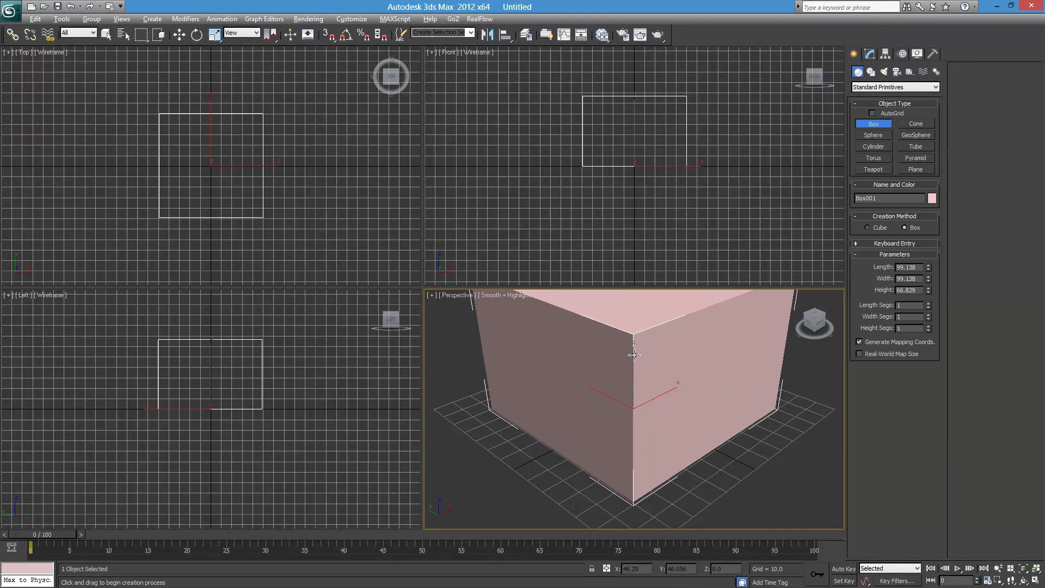
scroll(620, 381, "down", 4)
middle_click_drag(619, 380, 614, 339)
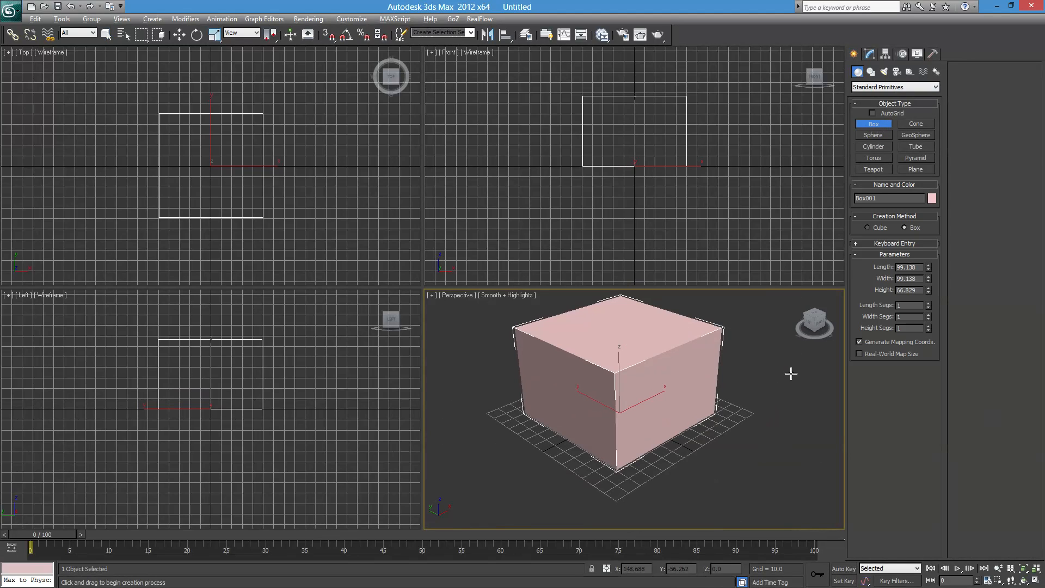
right_click(746, 332)
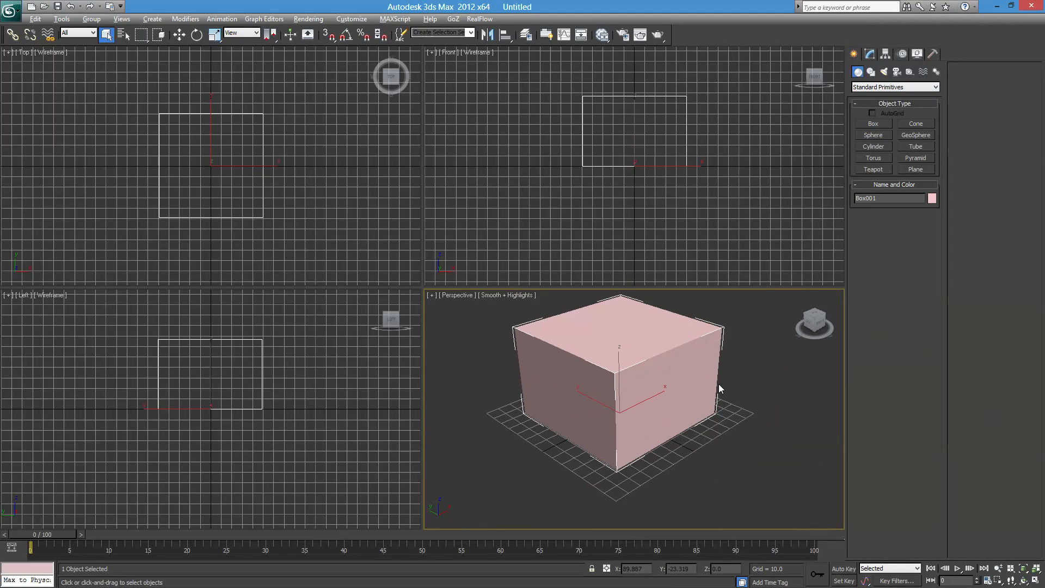
Resize the box to about 55.5 long, 66.4 wide and 58.8 high.
middle_click_drag(635, 335, 617, 398)
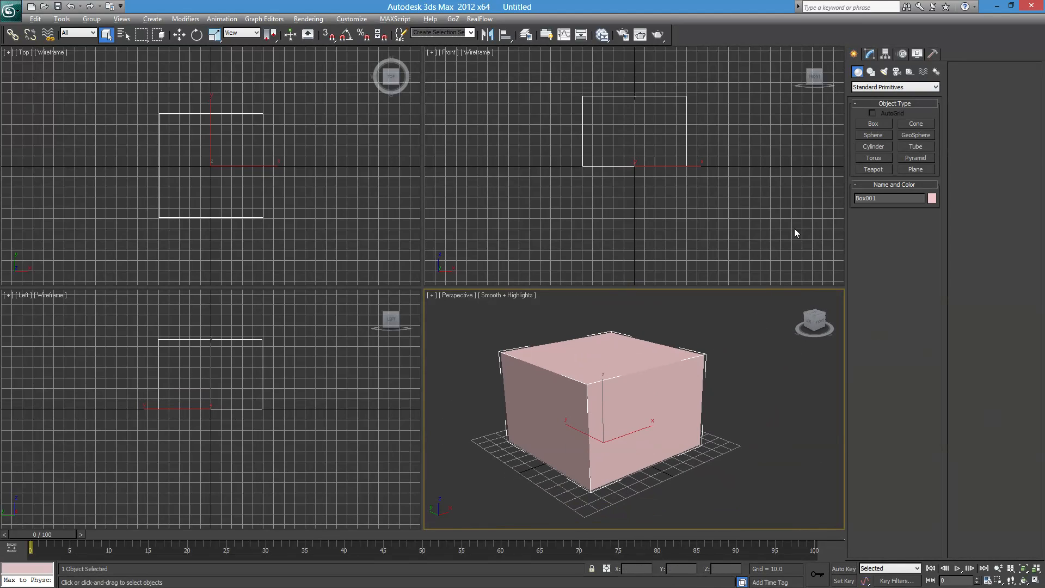
left_click(870, 54)
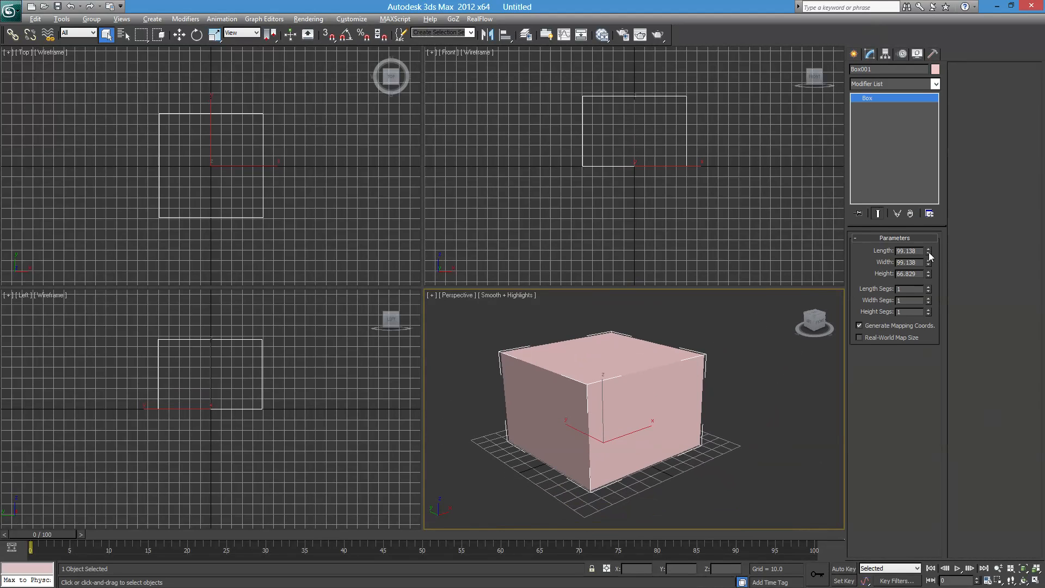
left_click_drag(929, 253, 930, 283)
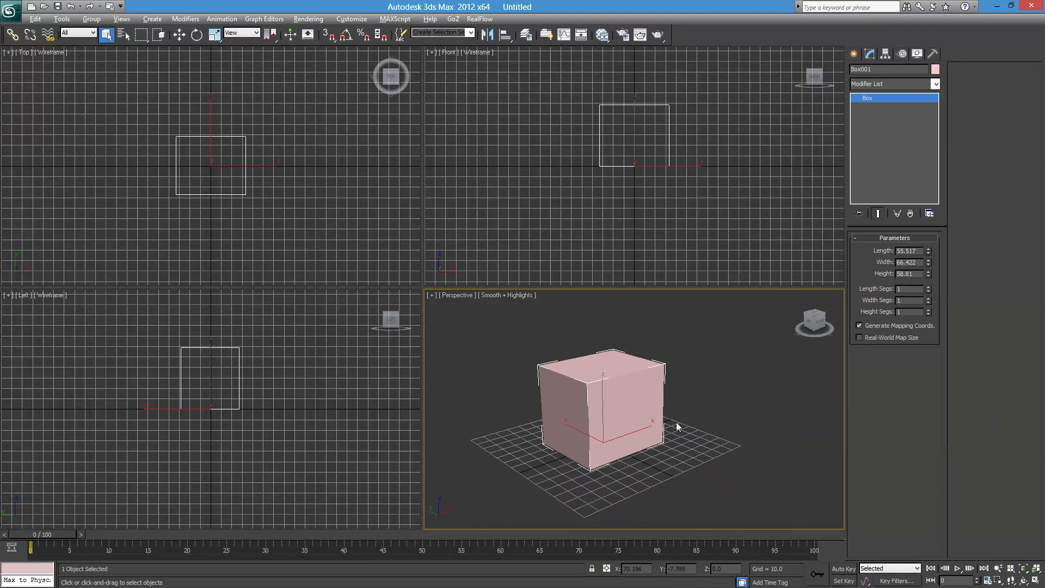
right_click(652, 373)
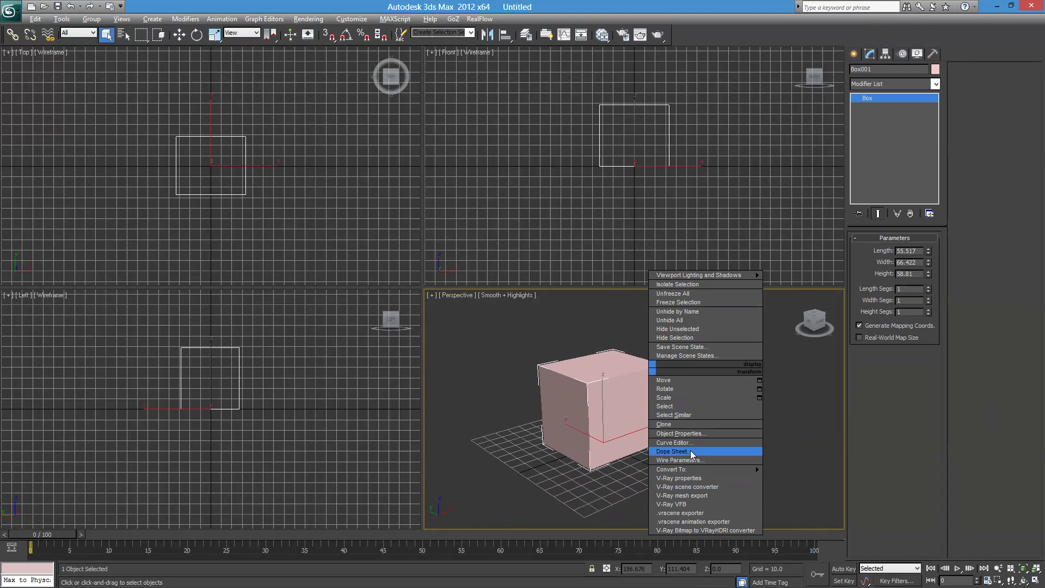
mouse_move(692, 471)
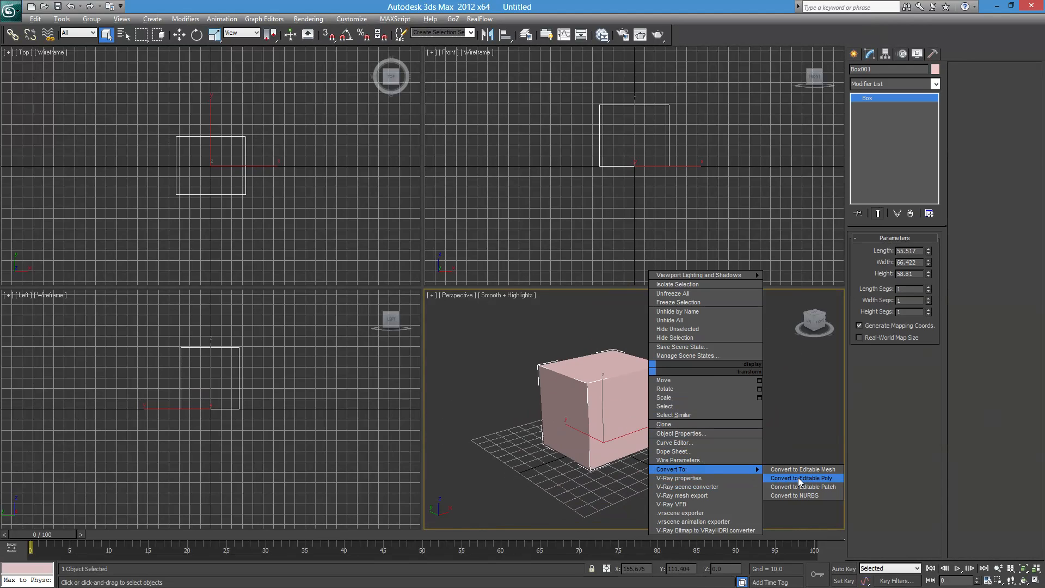
left_click(788, 391)
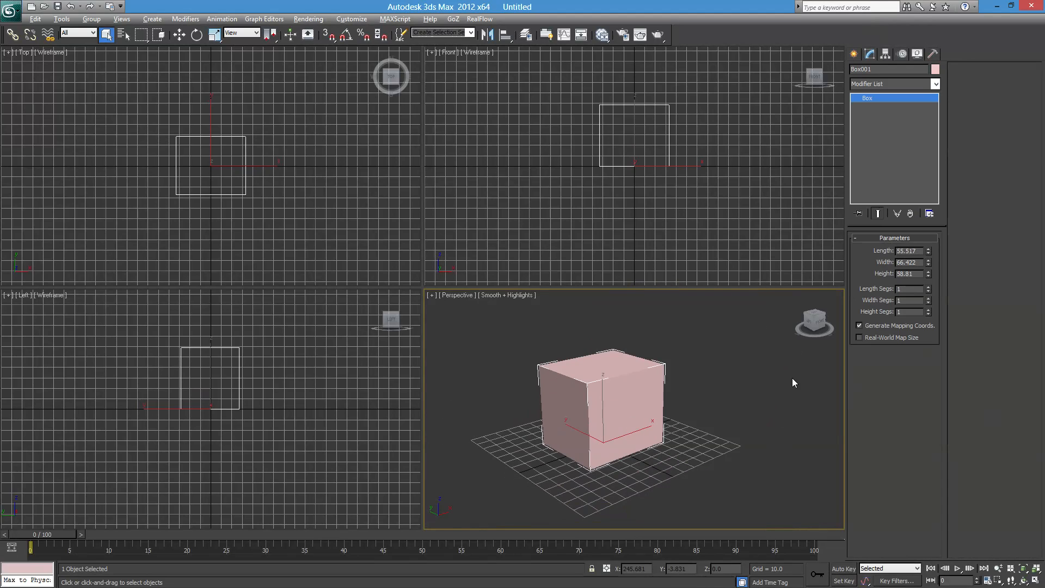
Convert the box to an Editable Poly and enter its Vertex level.
right_click(893, 153)
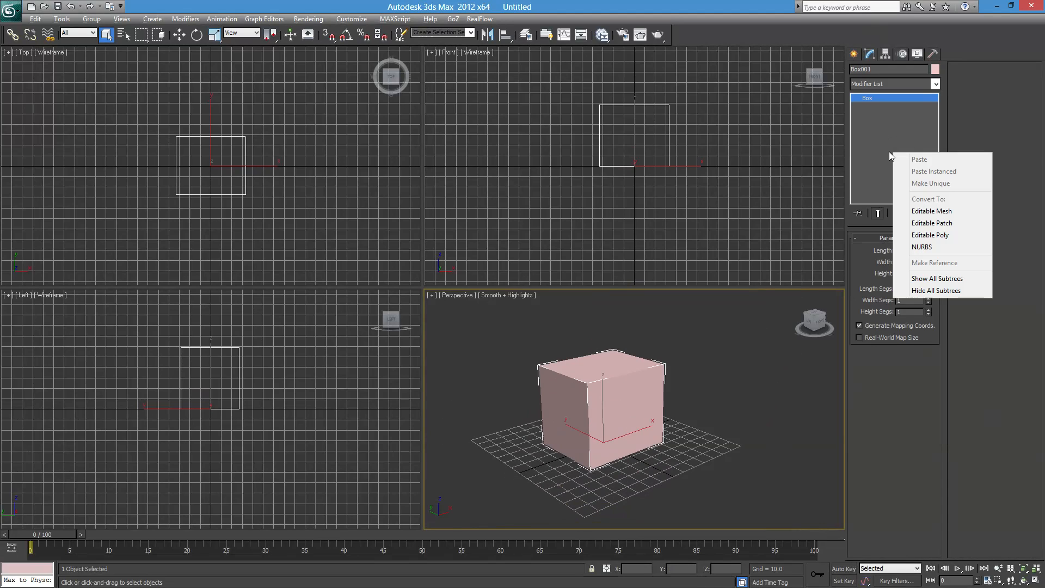
left_click(929, 237)
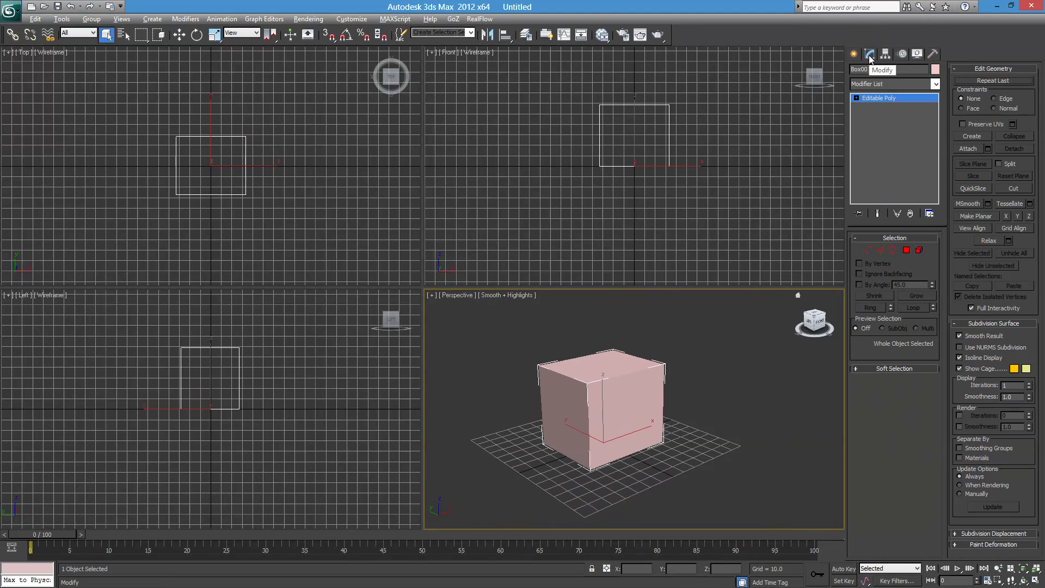
left_click(866, 251)
Try window-selecting groups of the box's vertices in the Perspective view, clearing the selection each time.
left_click_drag(514, 317, 706, 488)
middle_click_drag(707, 489, 618, 443, "alt")
left_click(653, 350)
left_click_drag(487, 352, 698, 390)
mouse_move(697, 390)
middle_mouse_down("alt")
mouse_move(580, 400)
mouse_move(665, 420)
mouse_move(592, 422)
mouse_move(614, 422)
mouse_move(627, 397)
mouse_move(611, 387)
mouse_move(631, 394)
mouse_move(701, 375)
middle_mouse_up("alt")
left_click(729, 341)
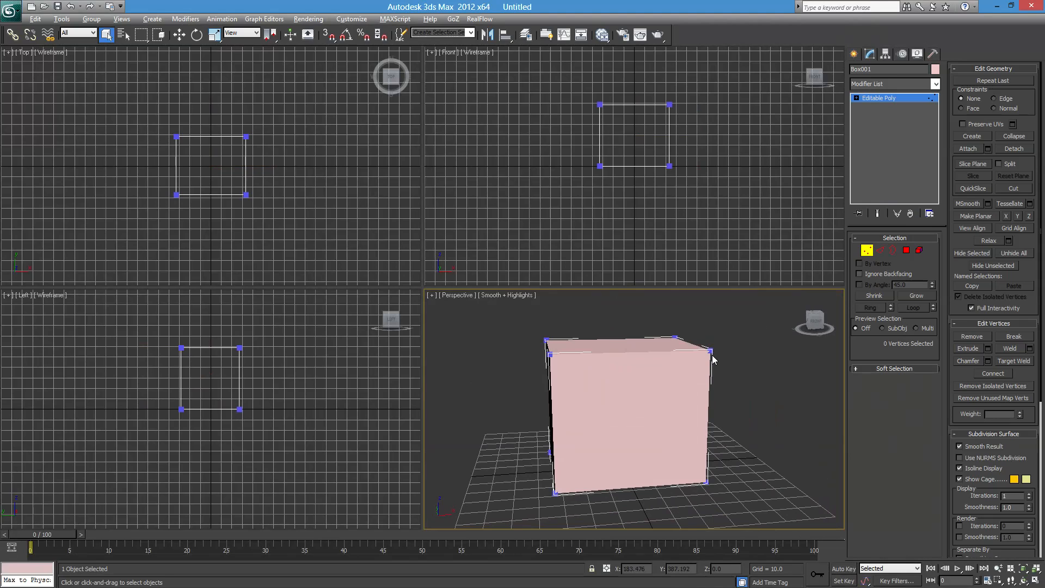
Select single top corner vertices, window-select all four top vertices, and clear the selection.
left_click(711, 352)
left_click(675, 338)
middle_click_drag(553, 340, 540, 358, "alt")
left_click_drag(473, 320, 759, 403)
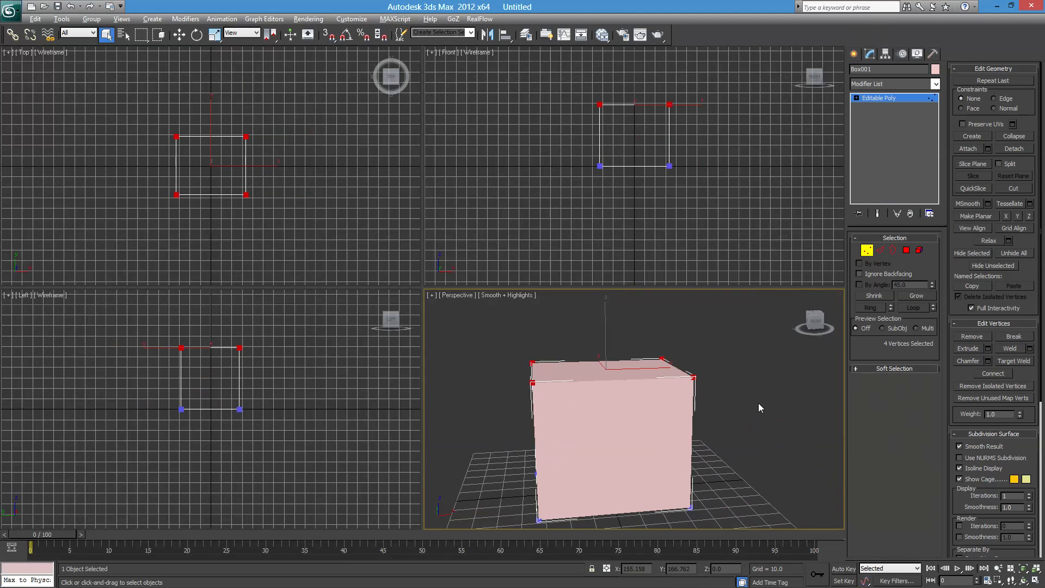
middle_click_drag(760, 408, 730, 421, "alt")
left_click(730, 420)
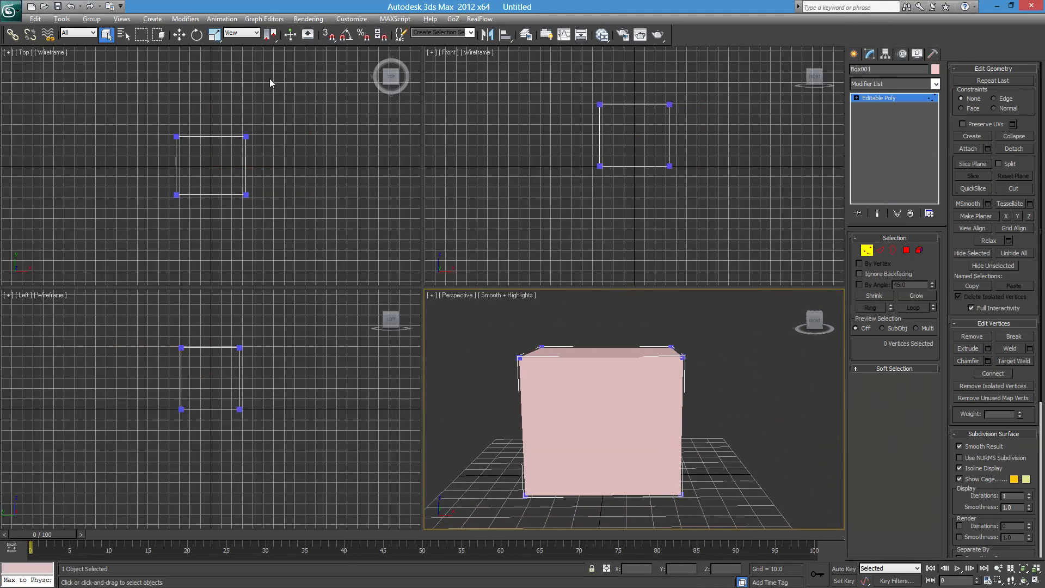
Set the size of vertices shown as dots to 10 in the viewport preferences.
left_click(352, 19)
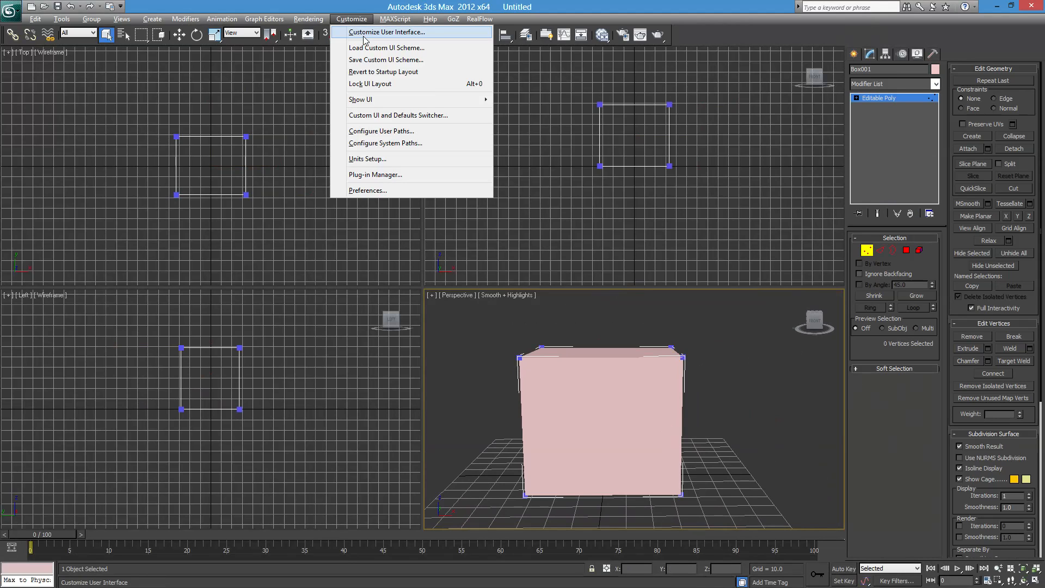
left_click(396, 191)
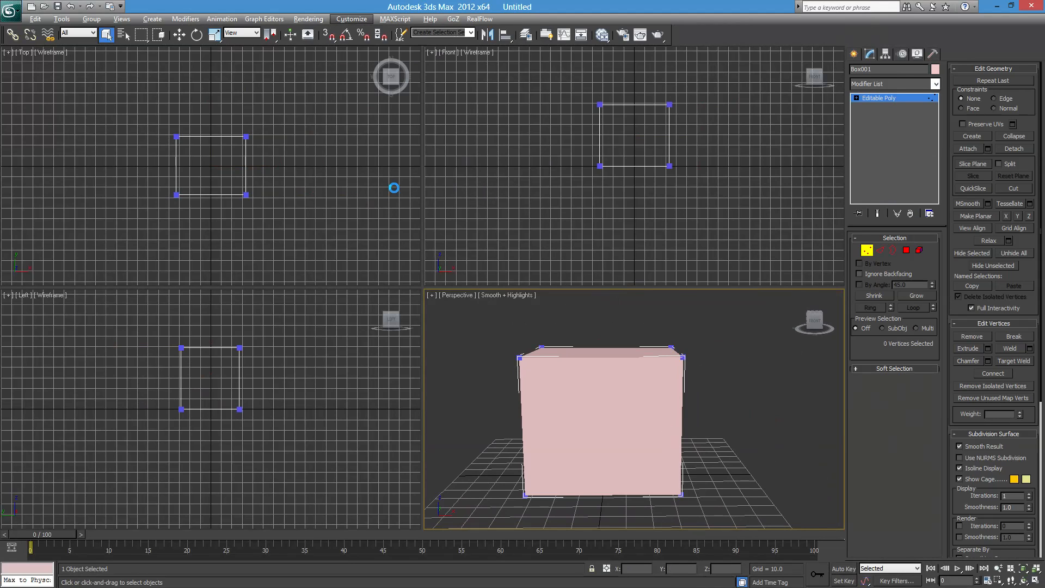
left_click_drag(595, 154, 332, 224)
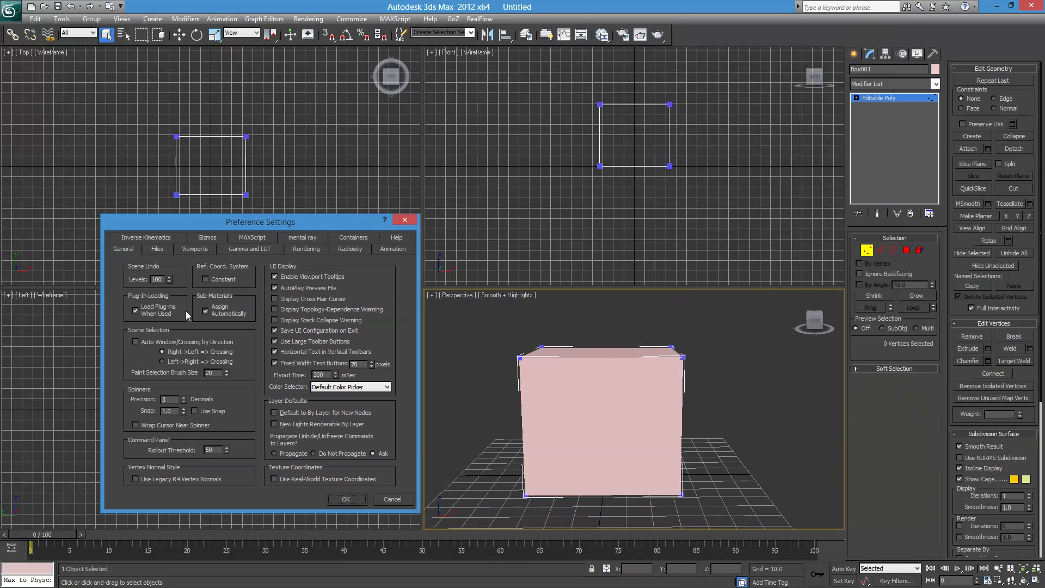
left_click(197, 250)
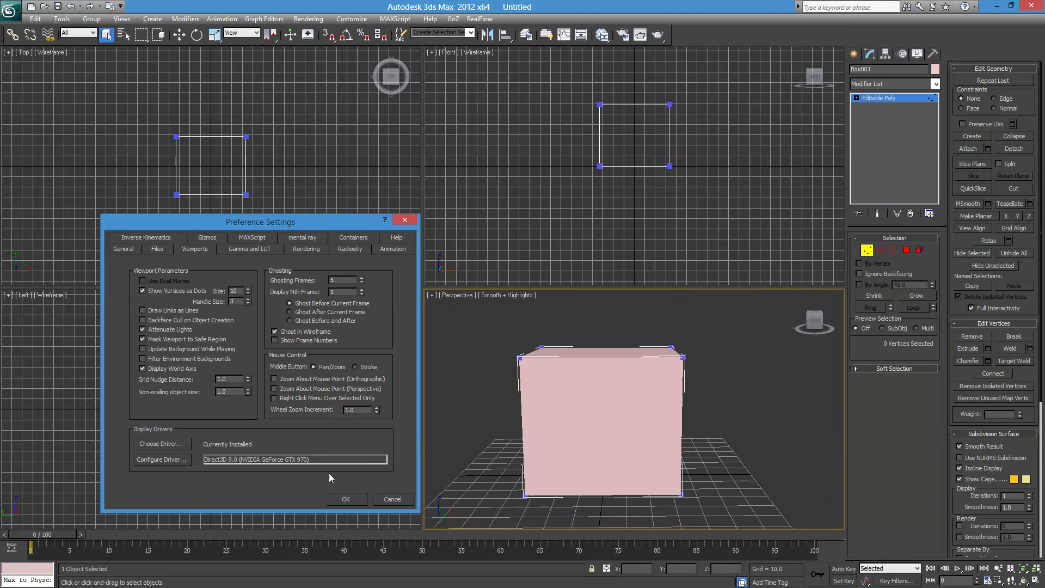
left_click(346, 500)
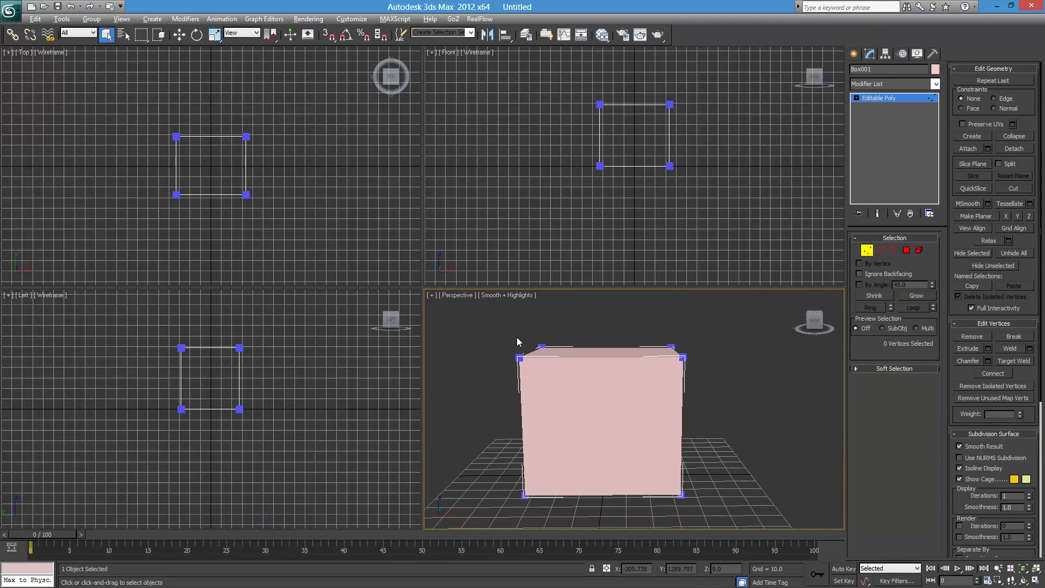
Select each of the box's four top corner vertices one at a time.
left_click(520, 358)
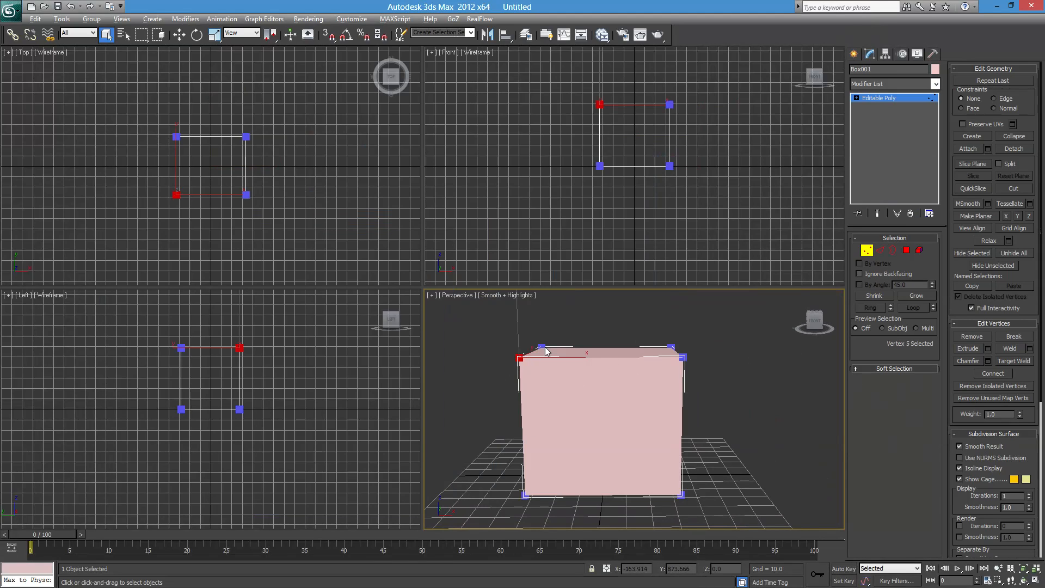
left_click(542, 347)
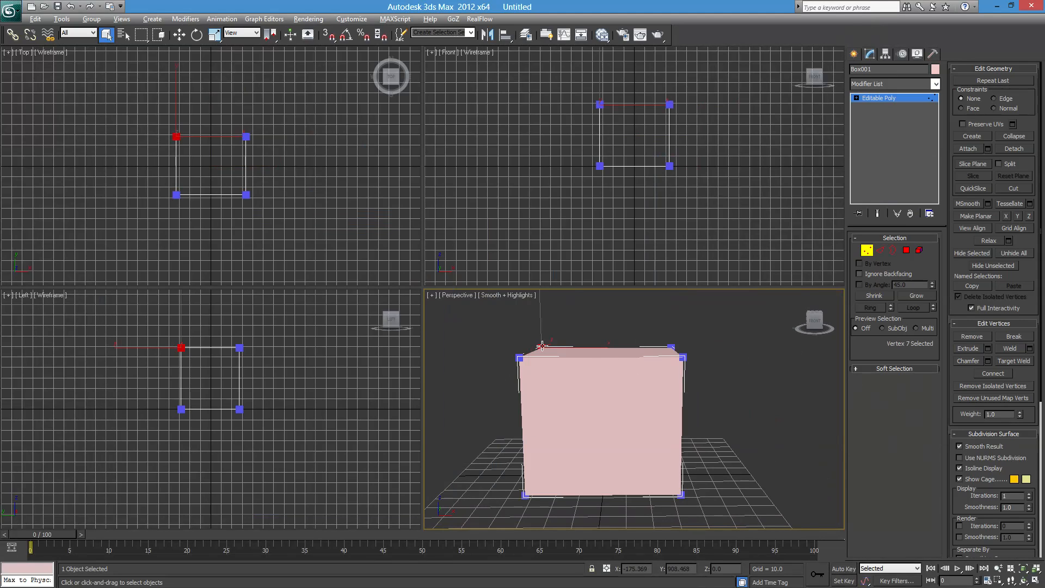
left_click(671, 347)
left_click(683, 358)
mouse_move(684, 359)
middle_mouse_down("alt")
mouse_move(716, 411)
mouse_move(630, 406)
mouse_move(754, 383)
mouse_move(658, 433)
mouse_move(710, 394)
mouse_move(684, 415)
mouse_move(646, 420)
mouse_move(739, 404)
mouse_move(659, 424)
mouse_move(618, 415)
mouse_move(693, 415)
mouse_move(695, 357)
middle_mouse_up("alt")
Switch to Edge level and select the edges around the box's top face one at a time.
left_click(882, 251)
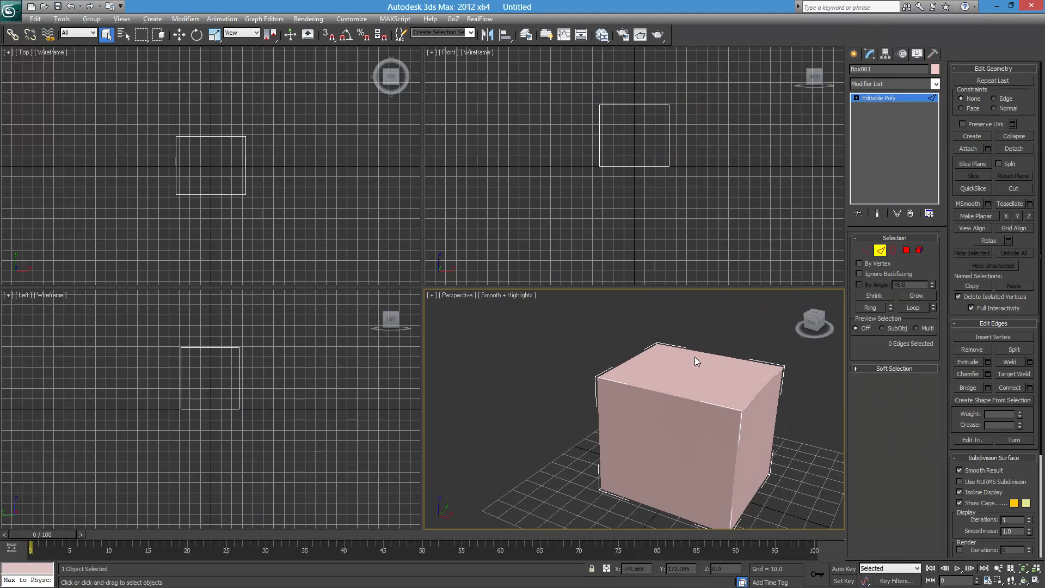
left_click(695, 349)
left_click(630, 360)
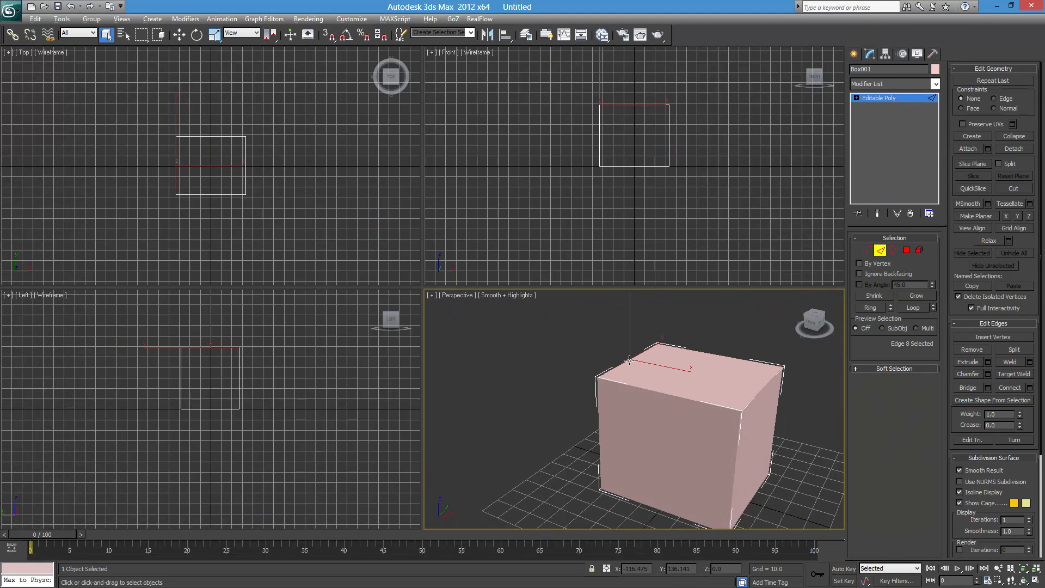
left_click(642, 389)
middle_click_drag(719, 407, 645, 417)
scroll(651, 435, "up", 3)
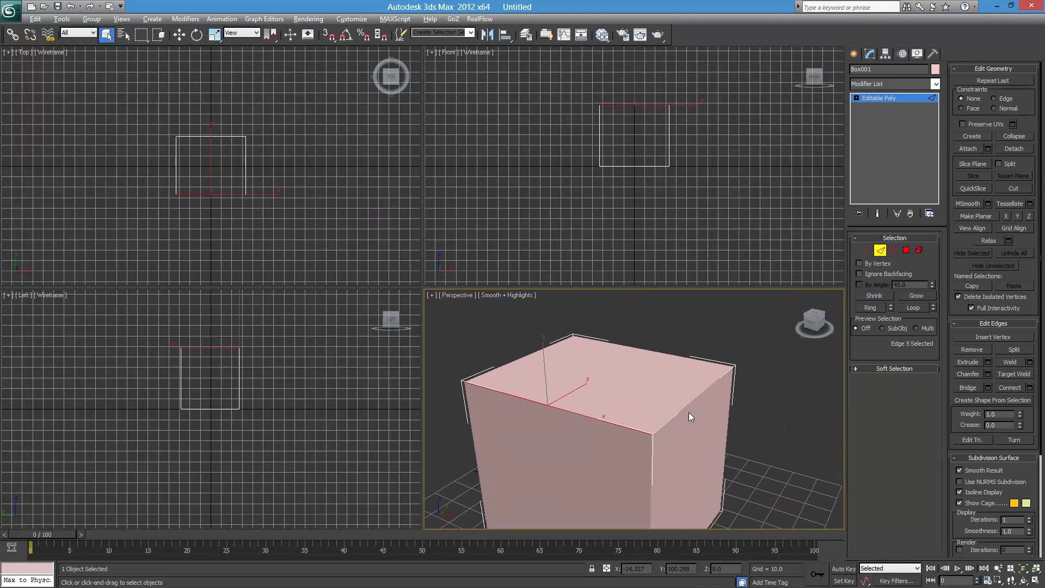
left_click(690, 404)
left_click(682, 355)
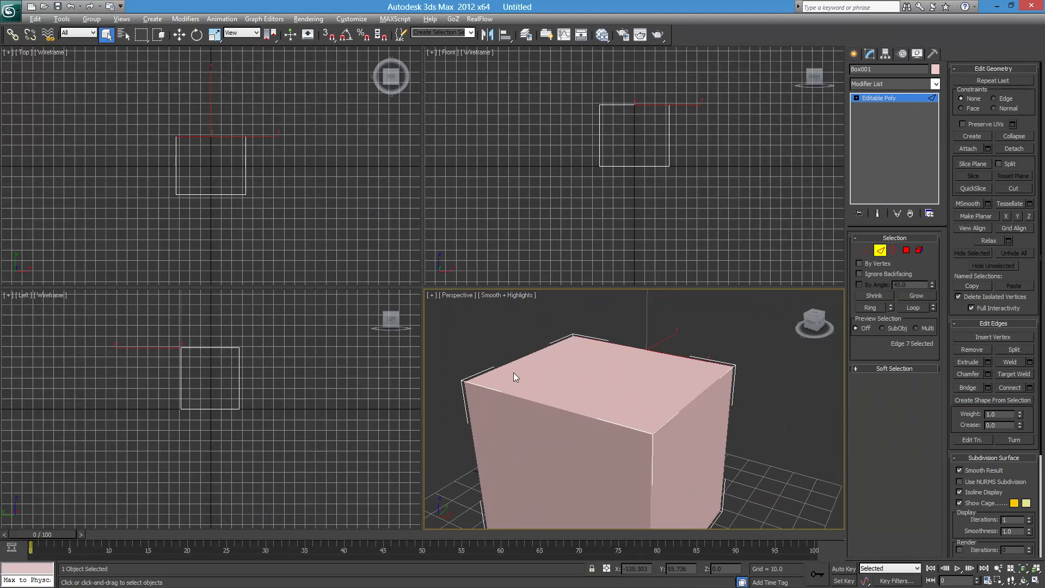
left_click(536, 351)
left_click(556, 410)
middle_click_drag(672, 427, 680, 398)
middle_click_drag(742, 402, 749, 383)
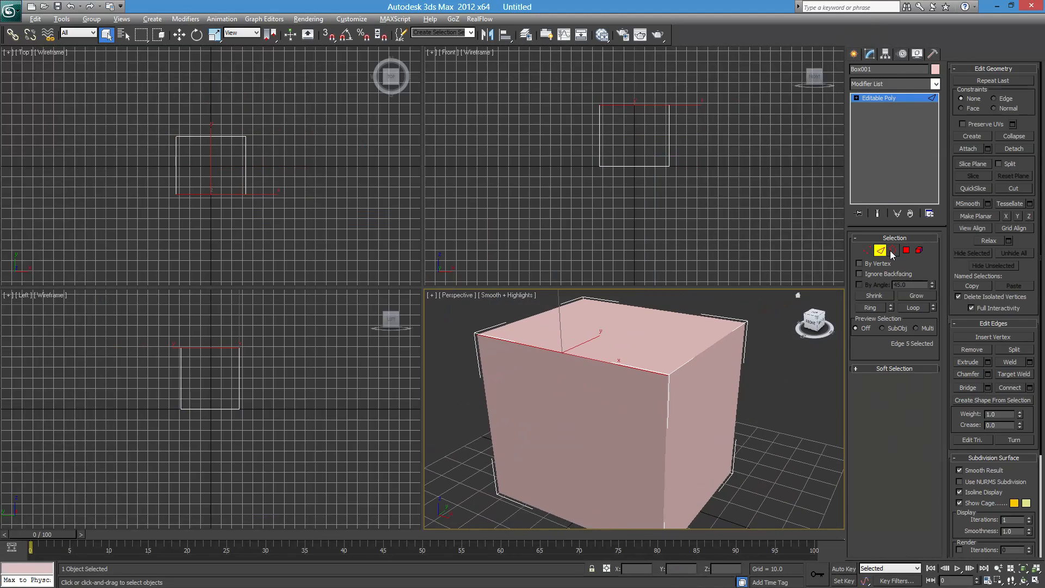
Switch to Border level and try window-selecting borders across the whole box.
scroll(674, 381, "down", 4)
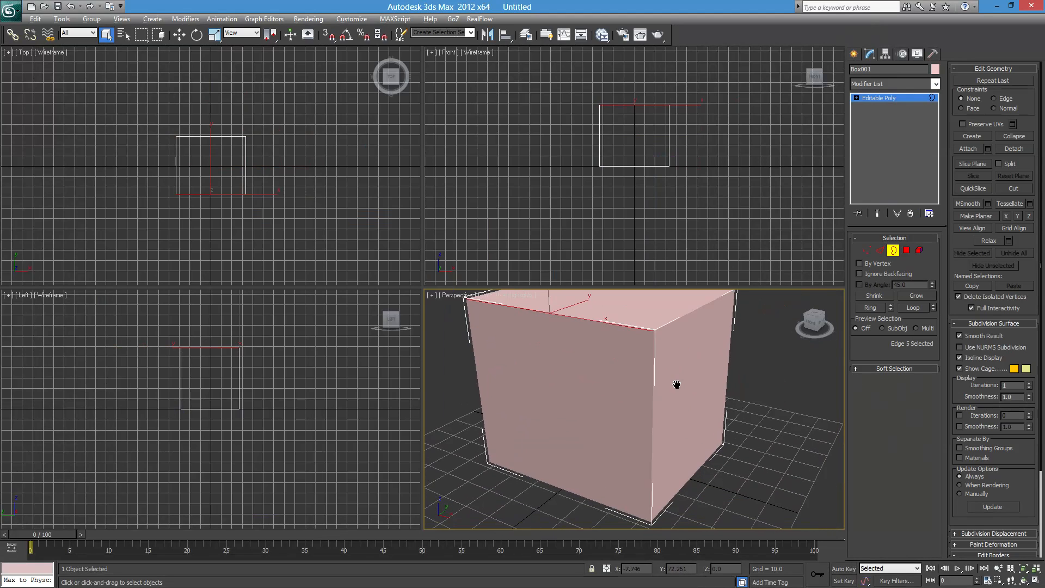
left_click_drag(517, 325, 760, 490)
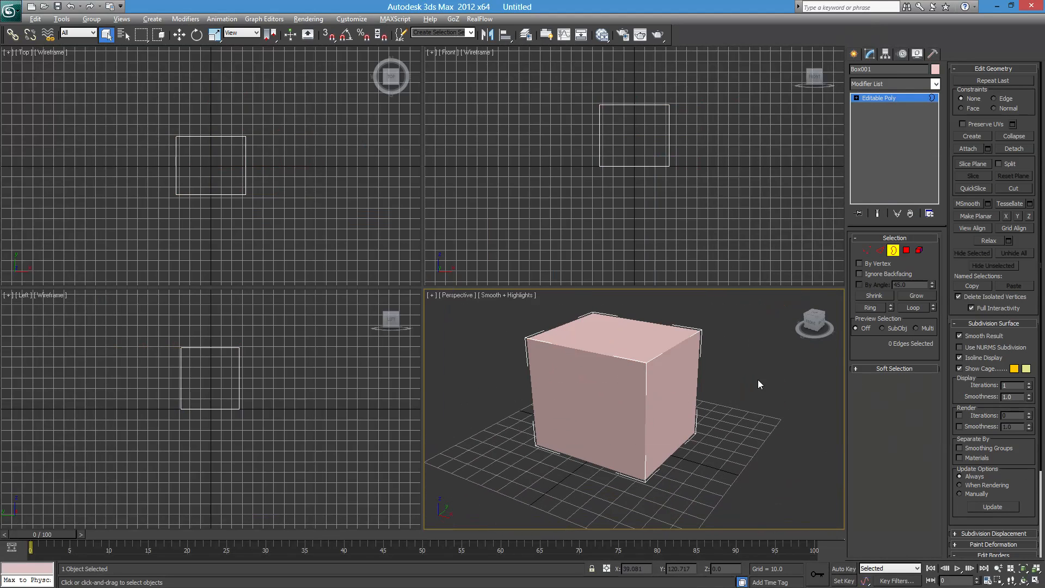
left_click_drag(742, 291, 424, 495)
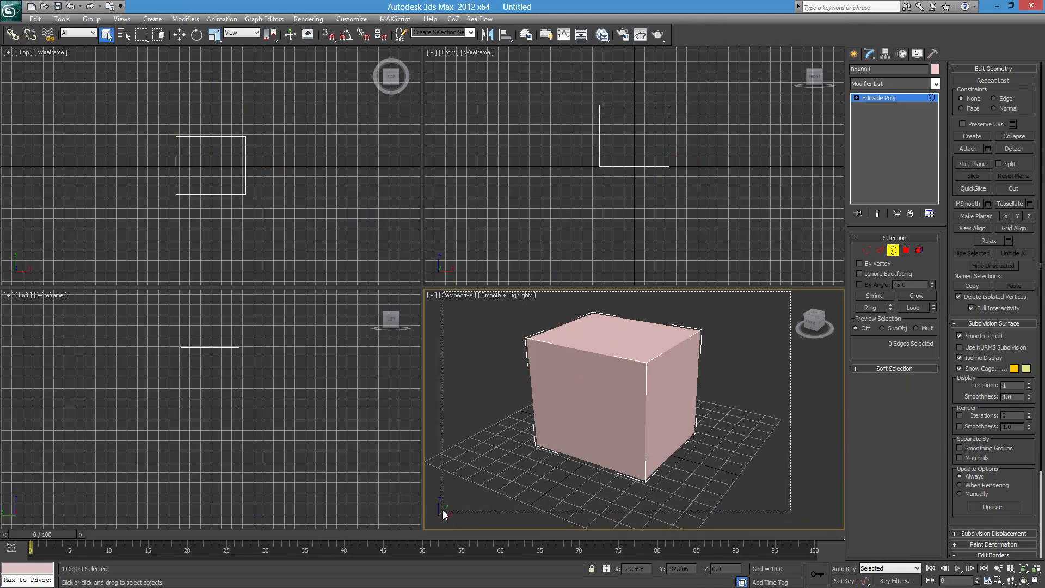
middle_click_drag(520, 466, 664, 389, "alt")
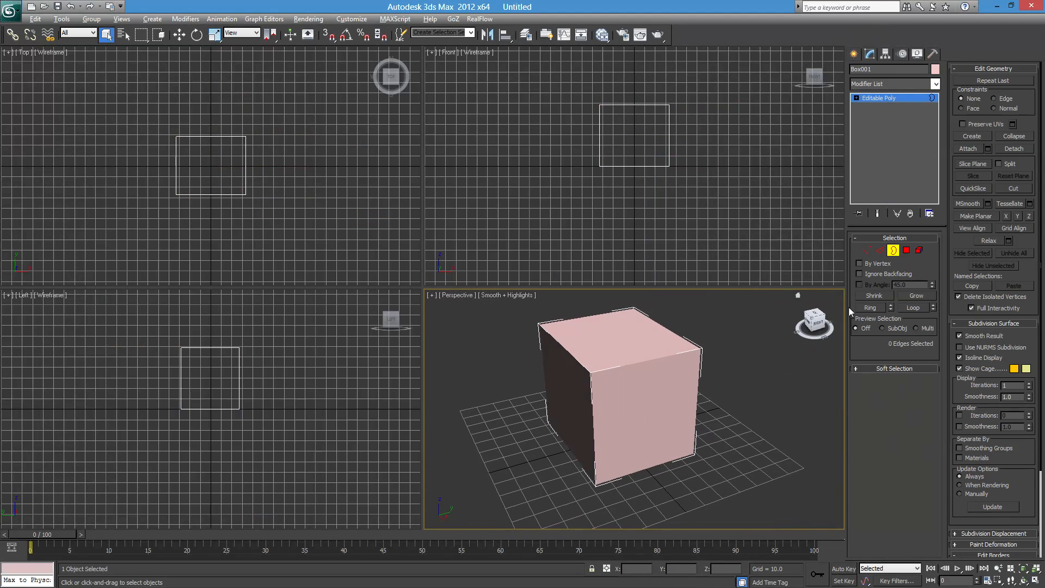
Switch to Polygon level and delete the box's side face on the positive X side.
left_click(907, 251)
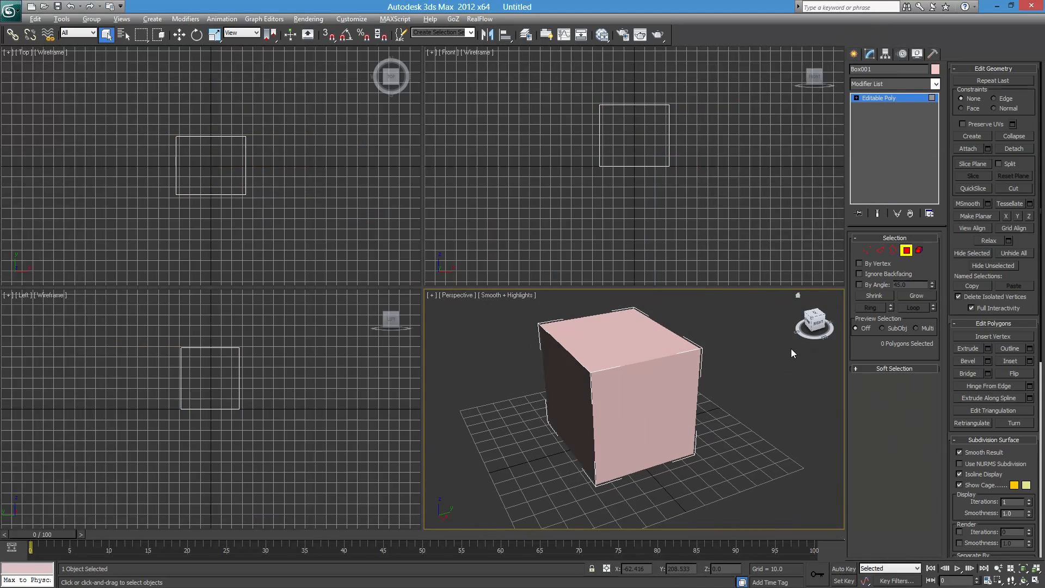
left_click(685, 438)
middle_click_drag(685, 438, 548, 371, "alt")
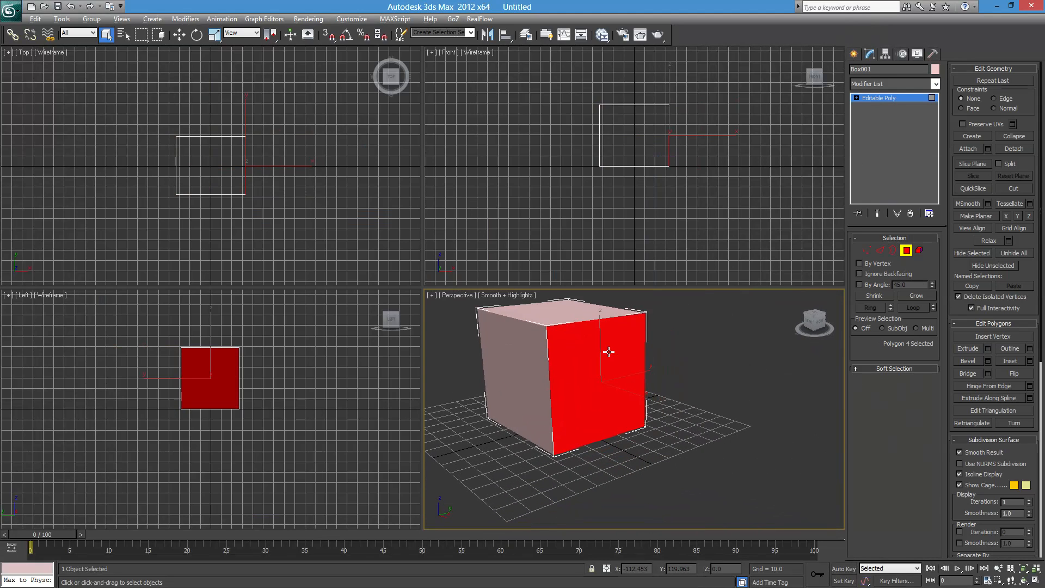
key("Delete")
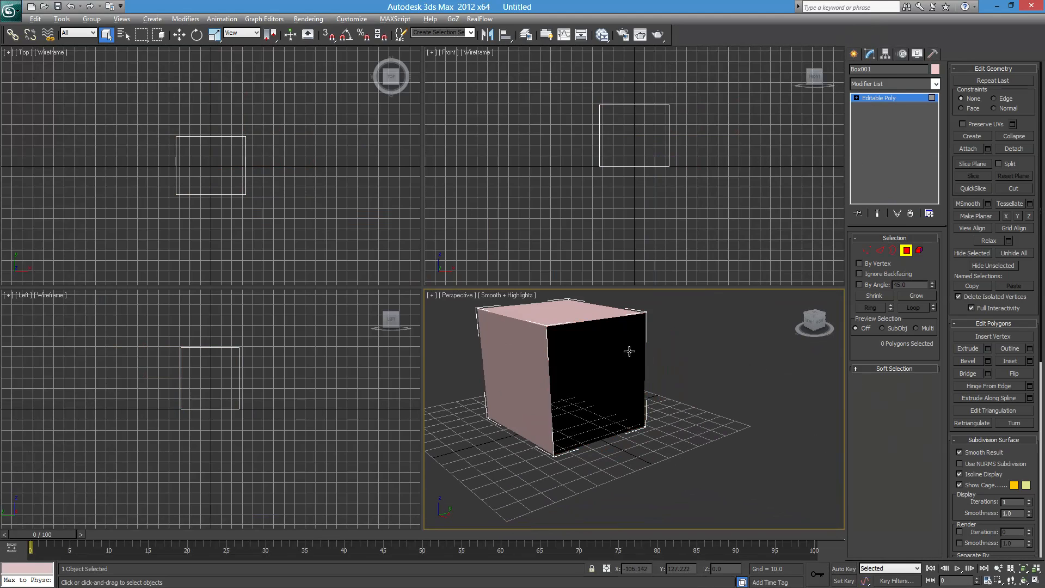
Switch to Border level and select the open border around the box's missing side face.
middle_click_drag(630, 350, 661, 458, "alt")
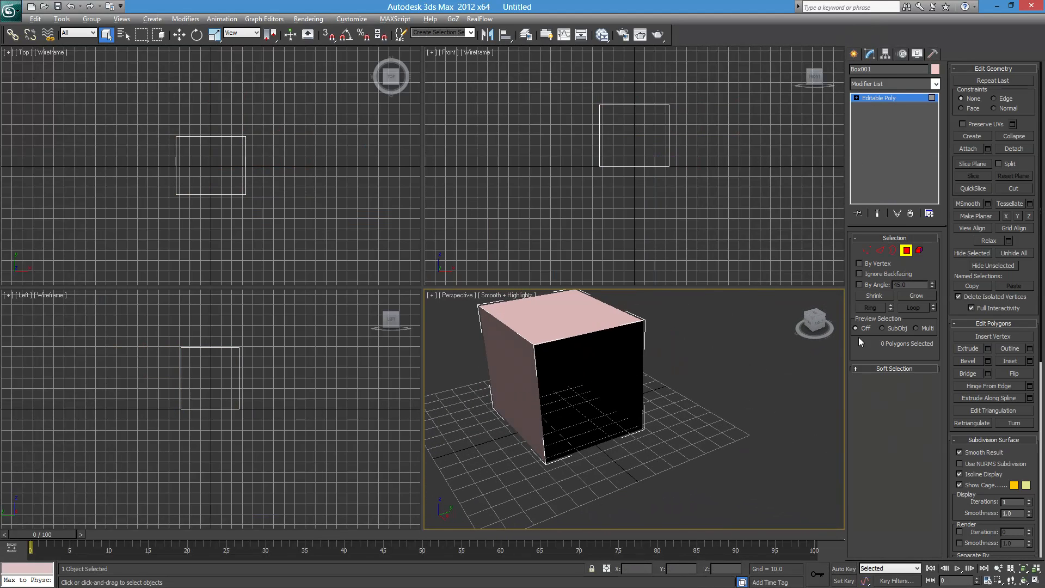
left_click(893, 251)
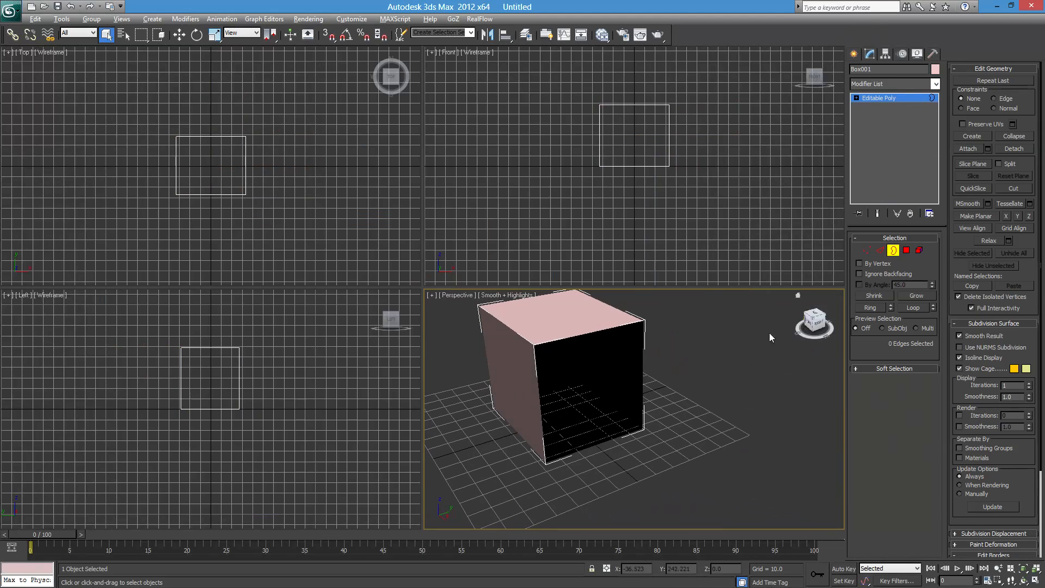
left_click(625, 327)
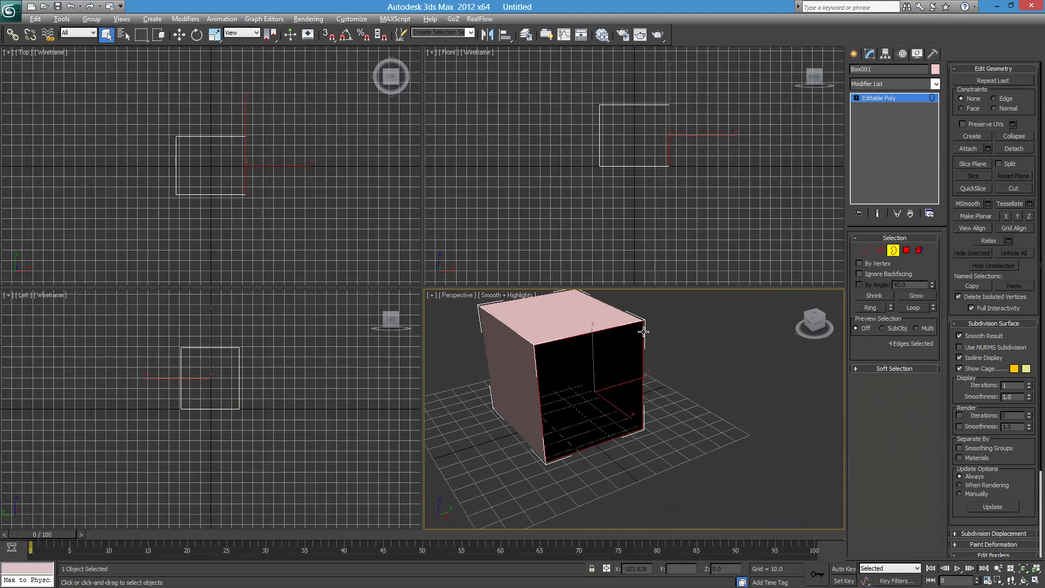
mouse_move(678, 425)
middle_mouse_down("alt")
mouse_move(602, 426)
mouse_move(558, 383)
mouse_move(623, 348)
mouse_move(684, 349)
mouse_move(719, 379)
mouse_move(677, 436)
middle_mouse_up("alt")
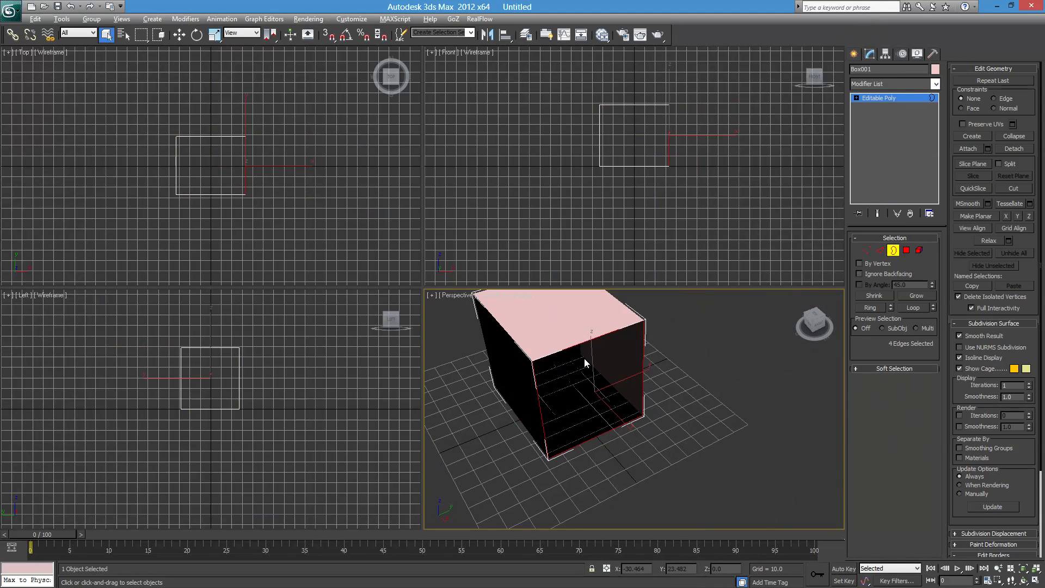
middle_click_drag(583, 404, 589, 380, "alt")
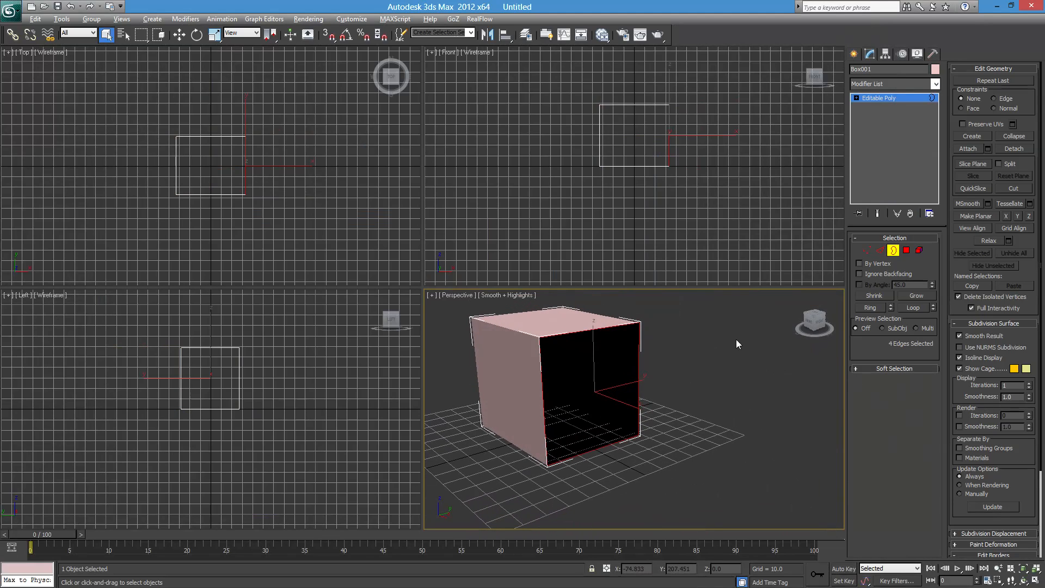
Cap the selected border to close the box's open side.
left_click(894, 250)
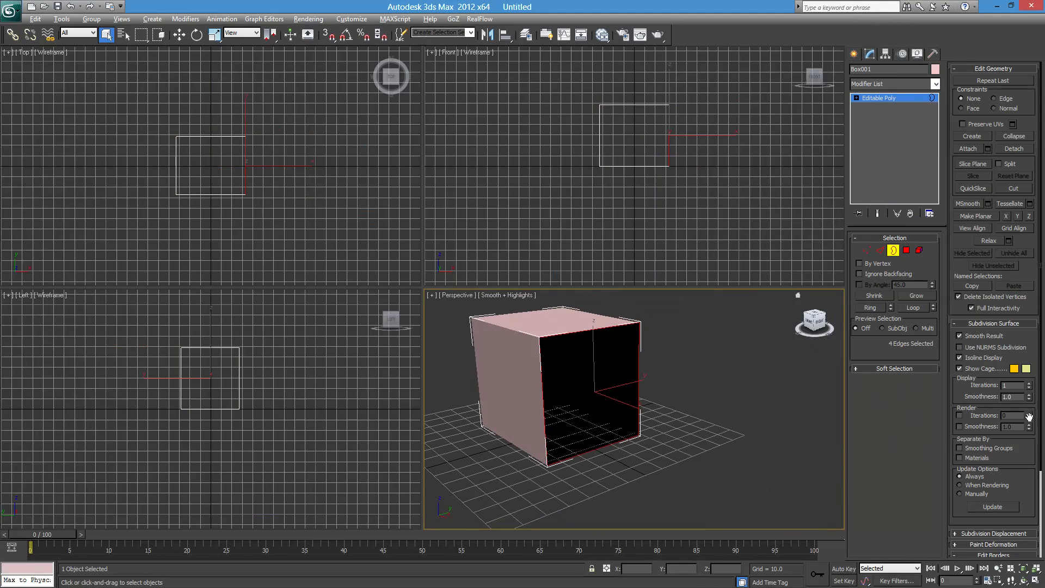
left_click_drag(1028, 476, 1021, 295)
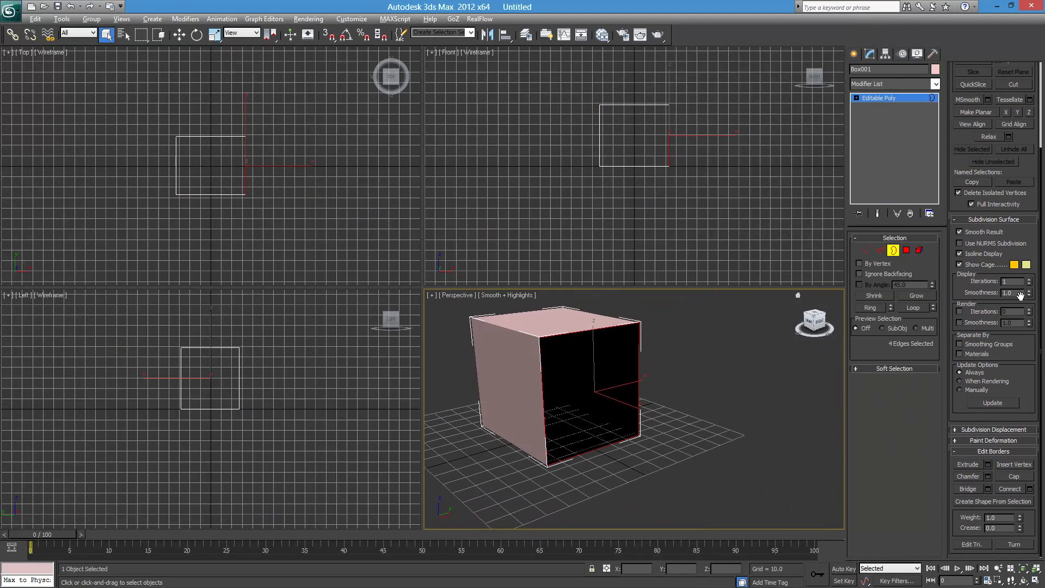
left_click(1015, 477)
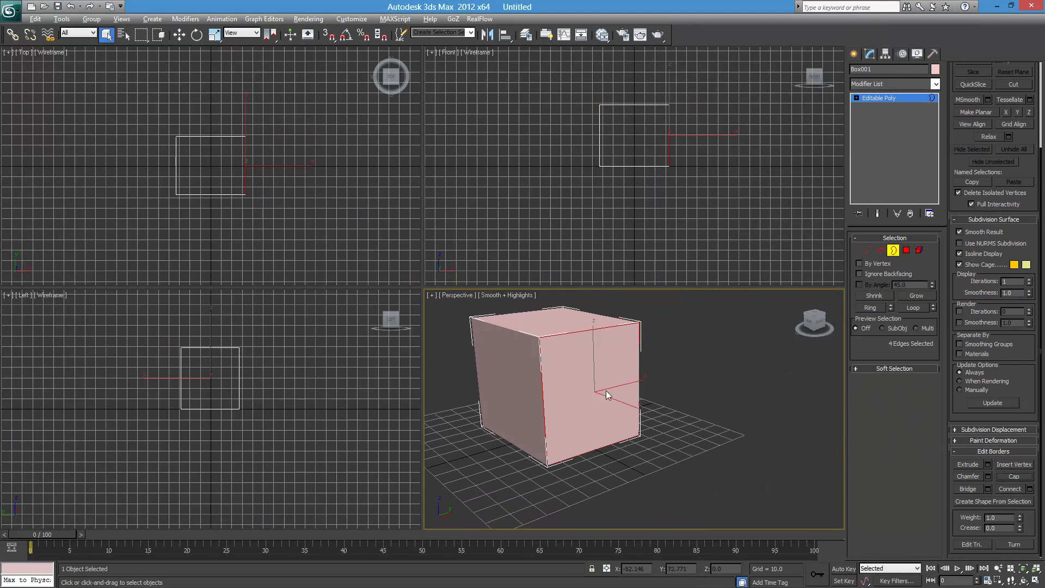
middle_click_drag(608, 394, 677, 374, "alt")
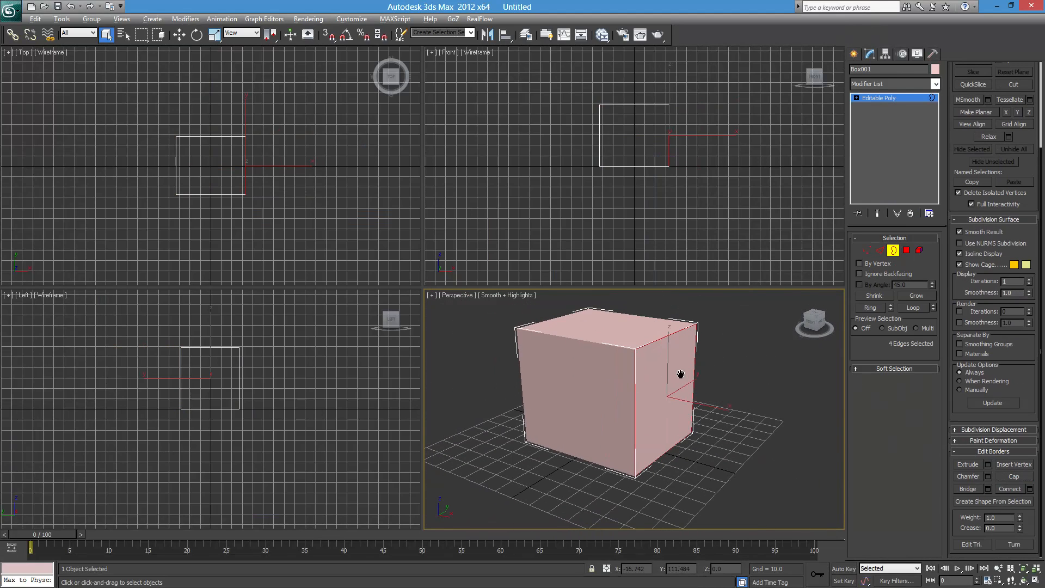
Switch to Element level and repeatedly select and deselect the whole box as a single element.
left_click(919, 251)
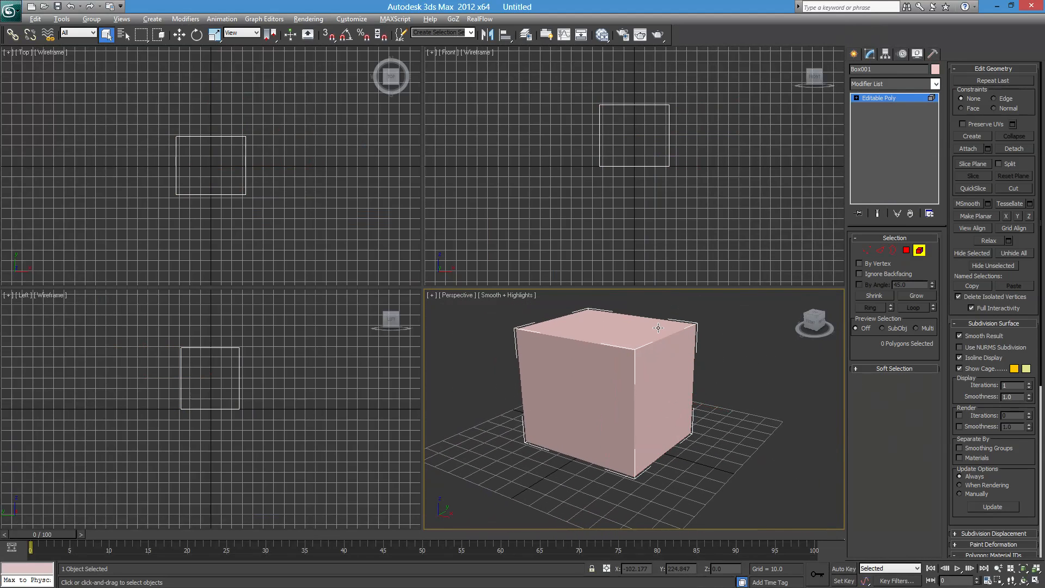
left_click(655, 362)
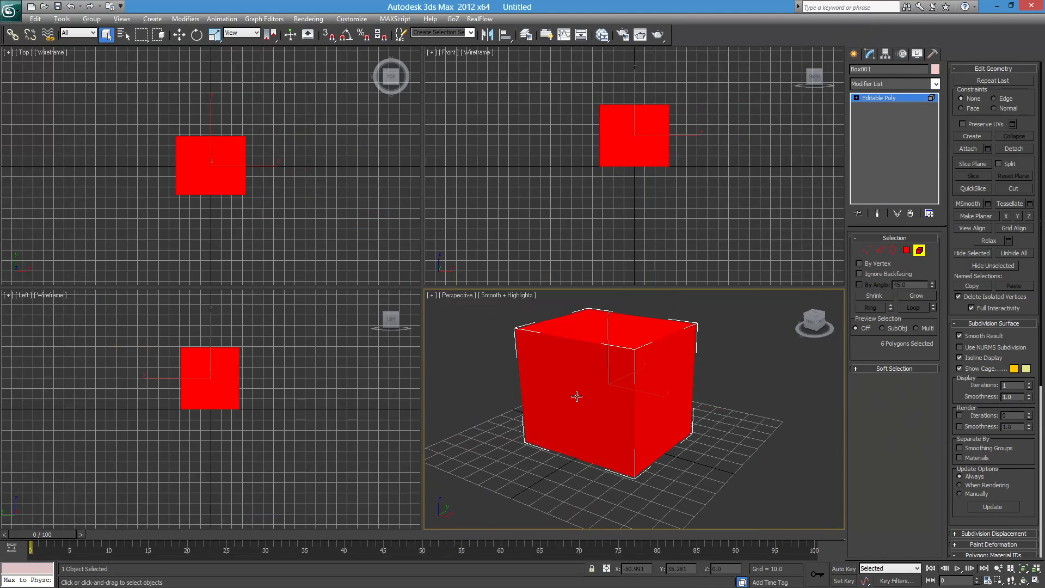
left_click(508, 384)
left_click(655, 383)
left_click(469, 377)
left_click(550, 377)
left_click(743, 355)
left_click(644, 368)
middle_click_drag(656, 350, 653, 390, "alt")
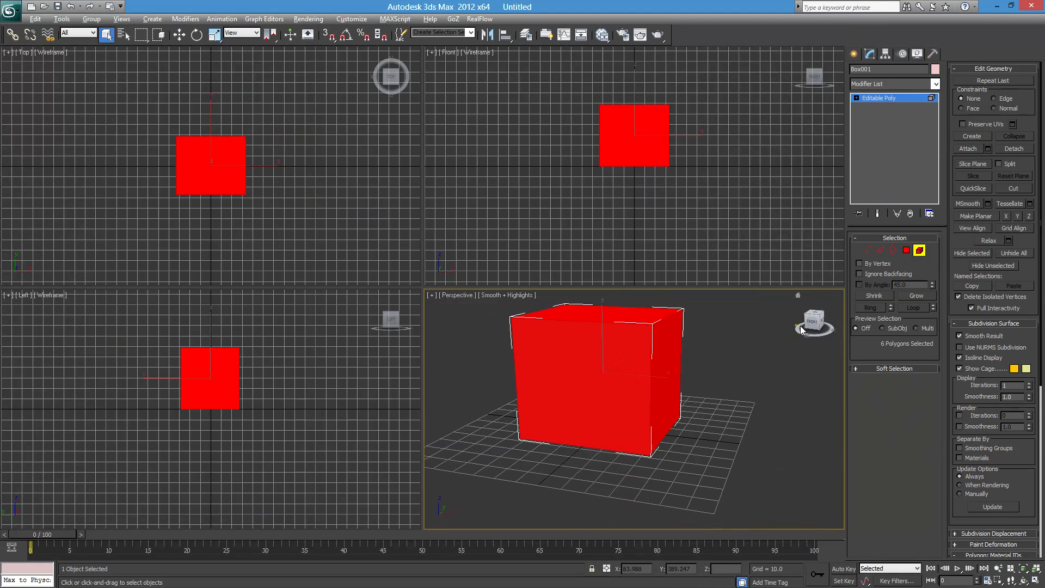
Leave Element level and delete the whole box from the scene.
left_click(920, 250)
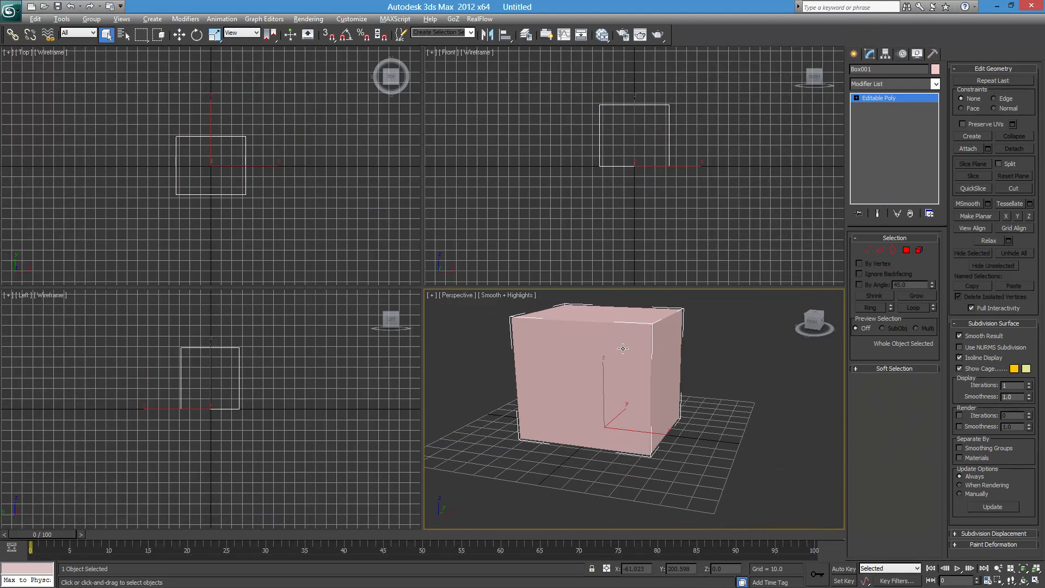
key("Delete")
Create a teapot primitive with a radius of about 40 near the centre of the Perspective grid.
left_click(854, 55)
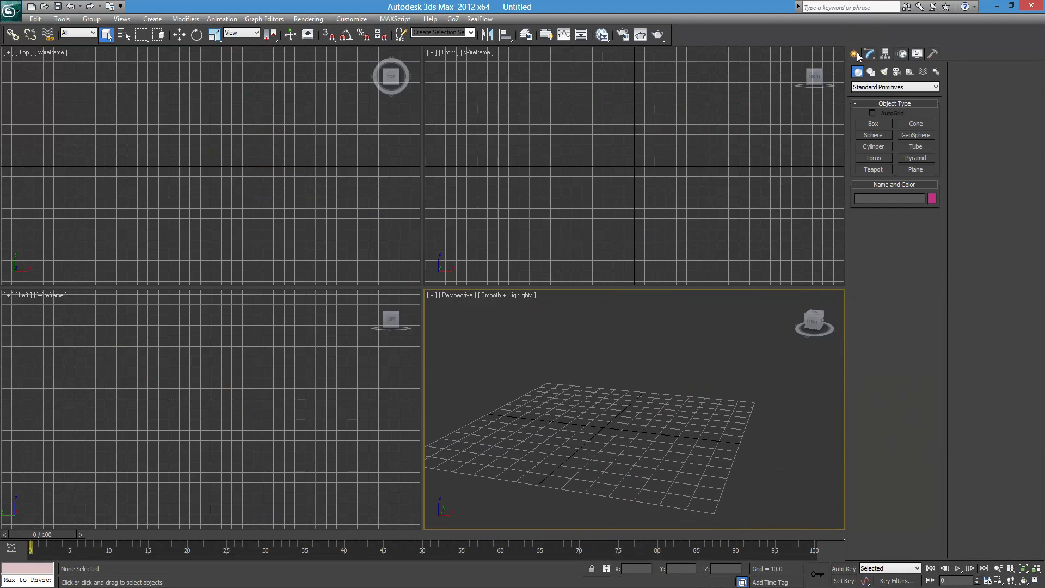
left_click(877, 169)
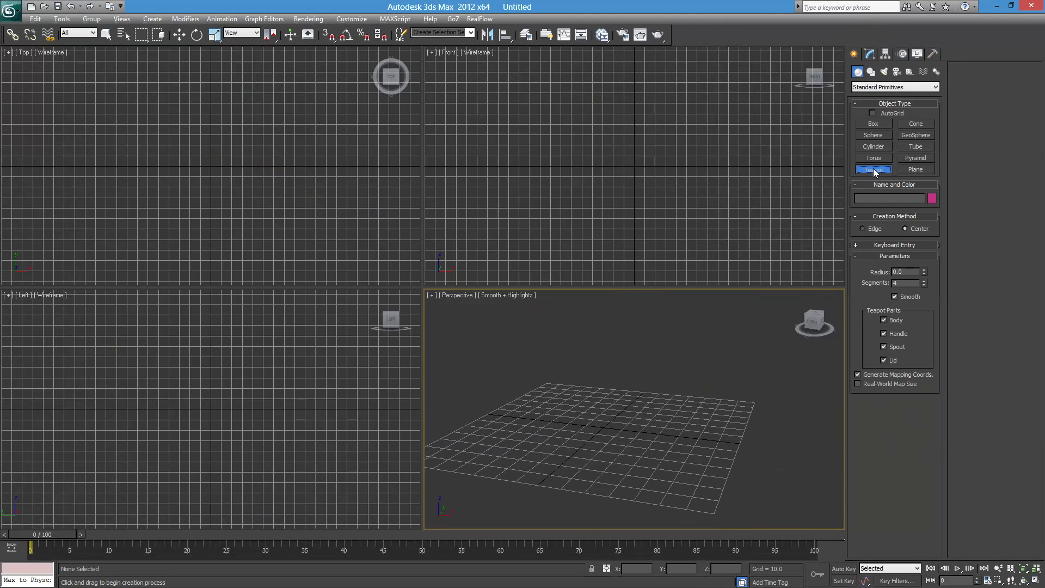
left_click_drag(604, 424, 632, 457)
right_click(673, 373)
mouse_move(673, 391)
middle_mouse_down()
mouse_move(691, 412)
mouse_move(729, 411)
mouse_move(678, 404)
middle_mouse_up()
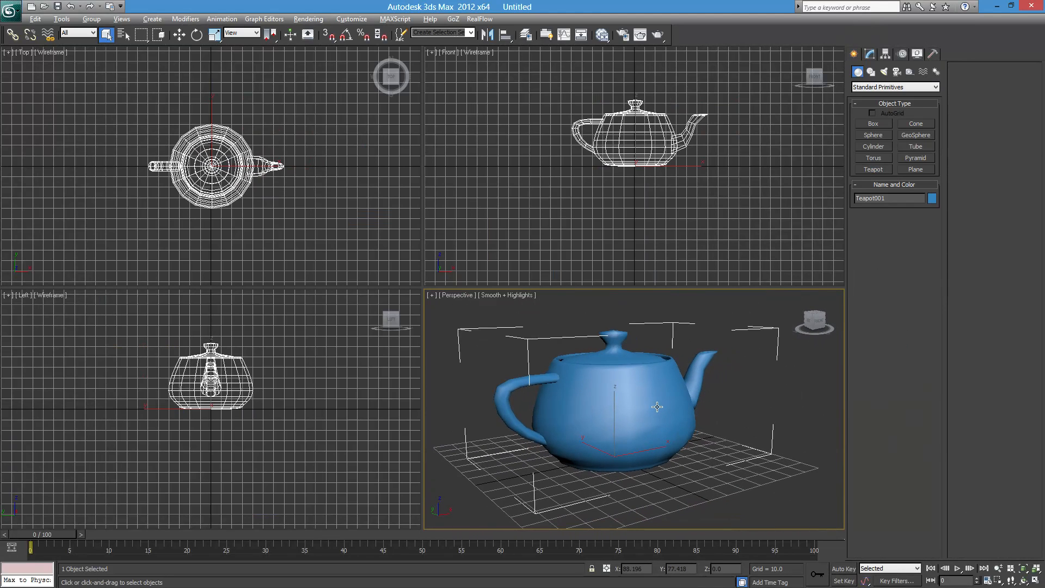
Maximize the Perspective viewport and reduce the teapot's radius to 37.051.
key("alt+w")
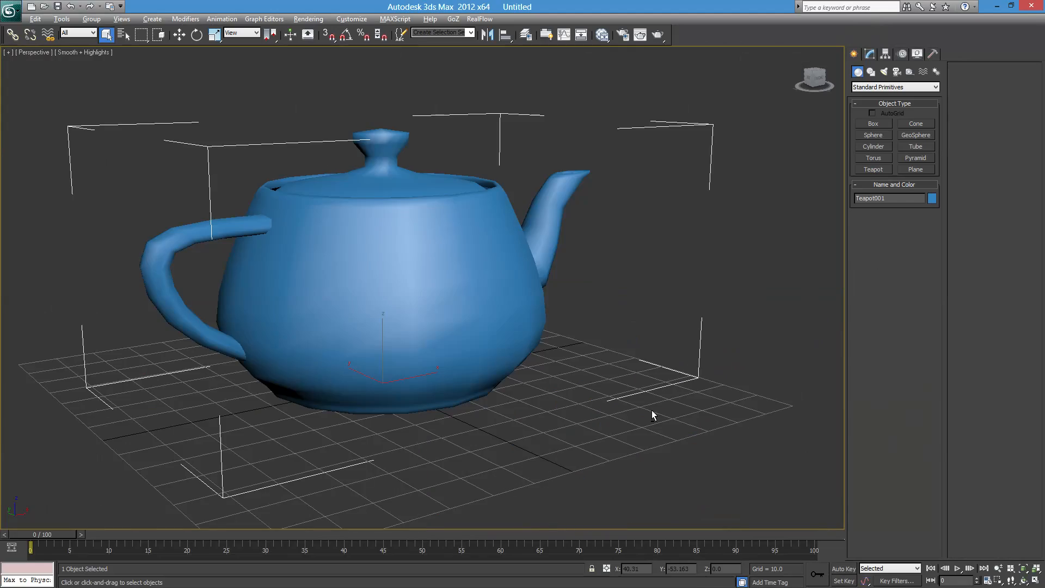
scroll(552, 291, "up", 6)
middle_click_drag(552, 291, 583, 329, "alt")
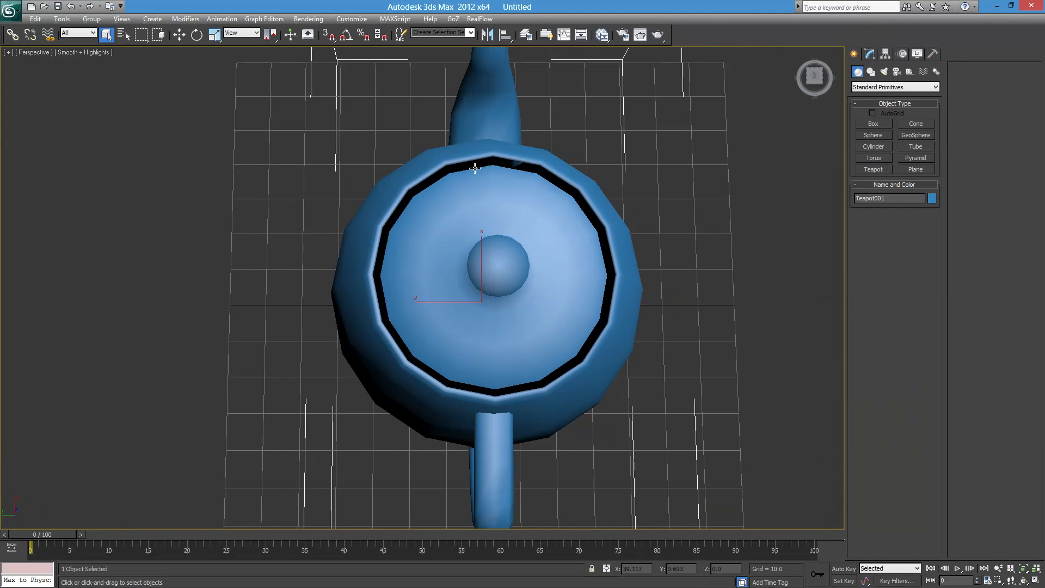
middle_click_drag(580, 297, 515, 185, "alt")
middle_click_drag(502, 325, 630, 279, "alt")
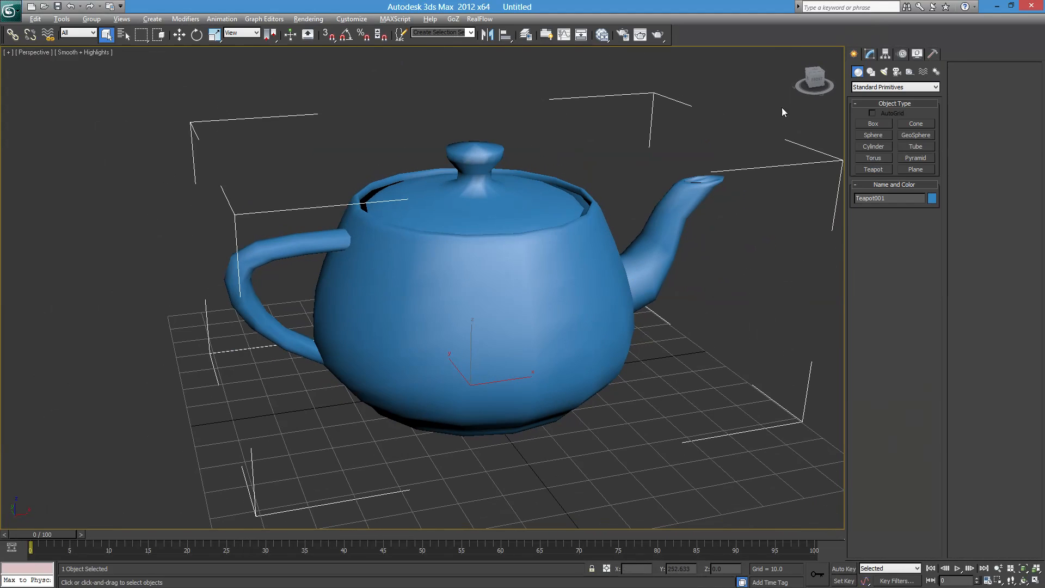
left_click(870, 54)
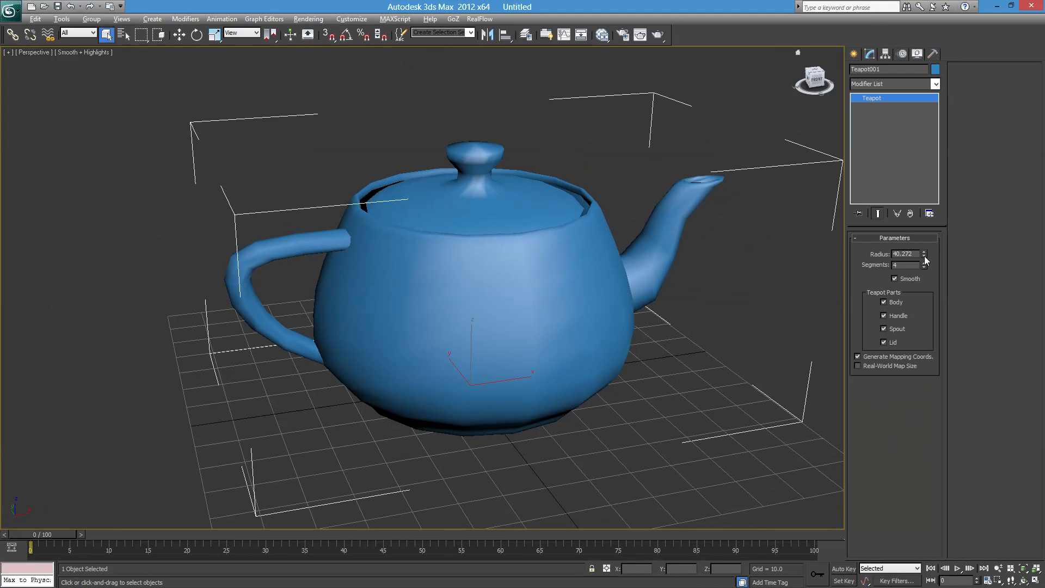
mouse_move(924, 254)
left_mouse_down()
mouse_move(925, 305)
mouse_move(924, 264)
left_mouse_up()
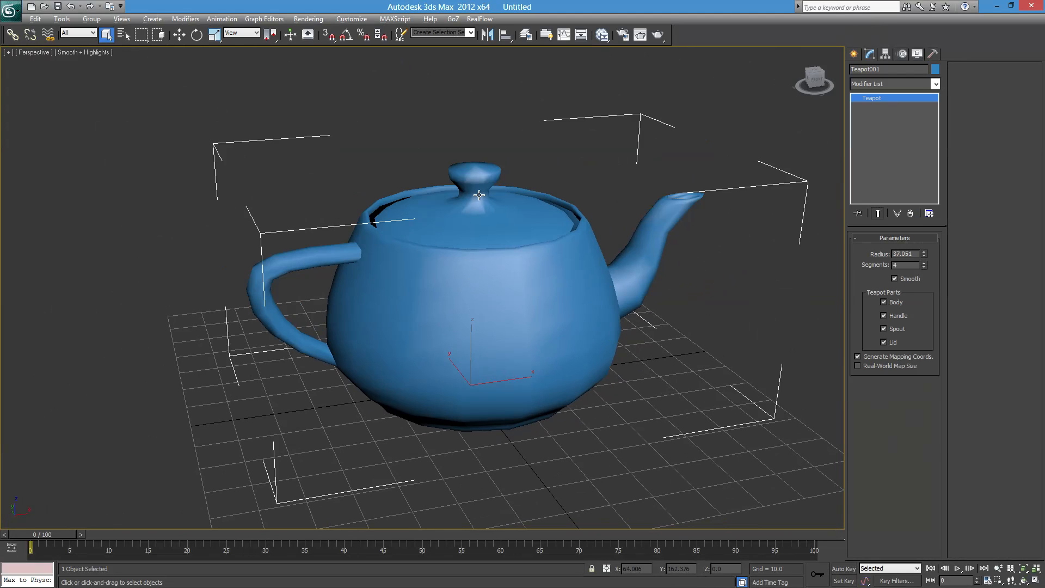
Toggle the Edged Faces display on and back off for the teapot in the Perspective viewport.
left_click(87, 48)
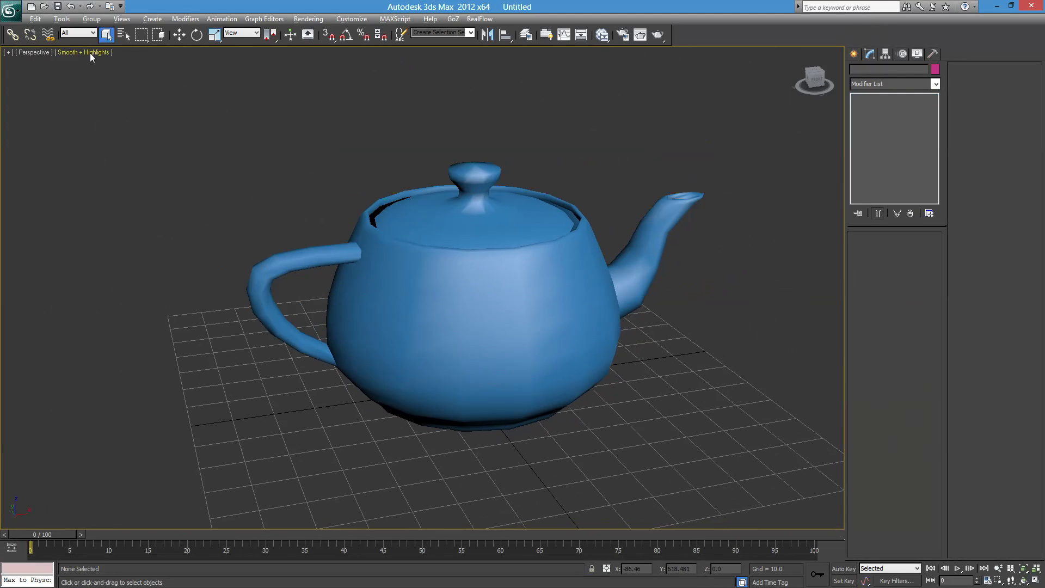
left_click(90, 53)
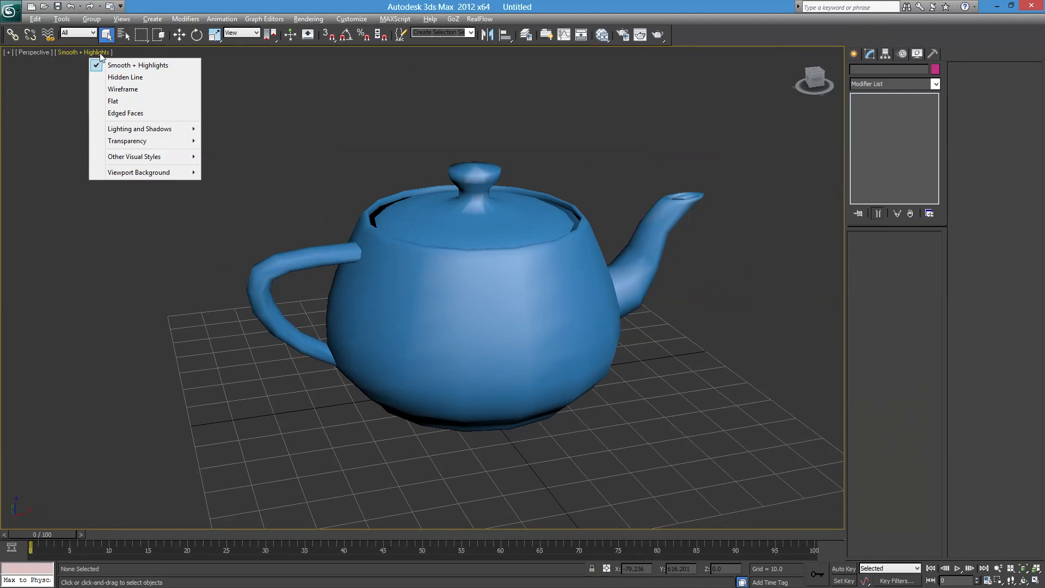
left_click(135, 115)
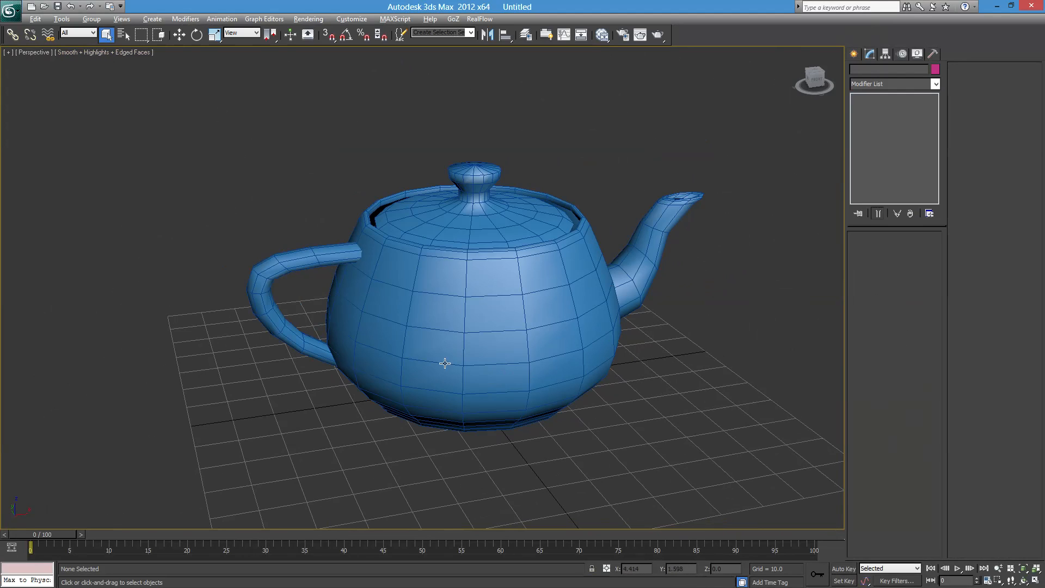
left_click(108, 53)
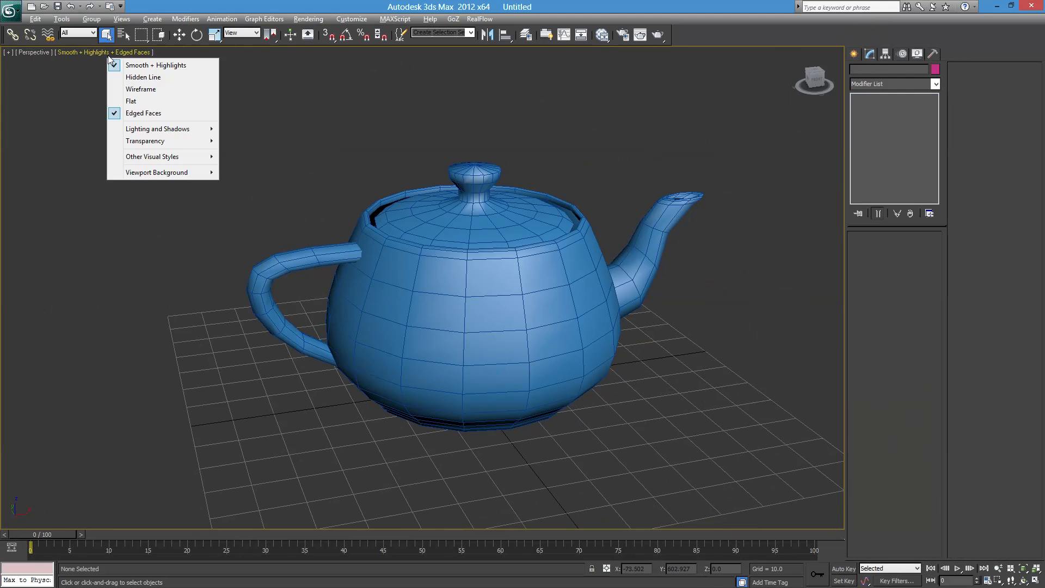
left_click(149, 114)
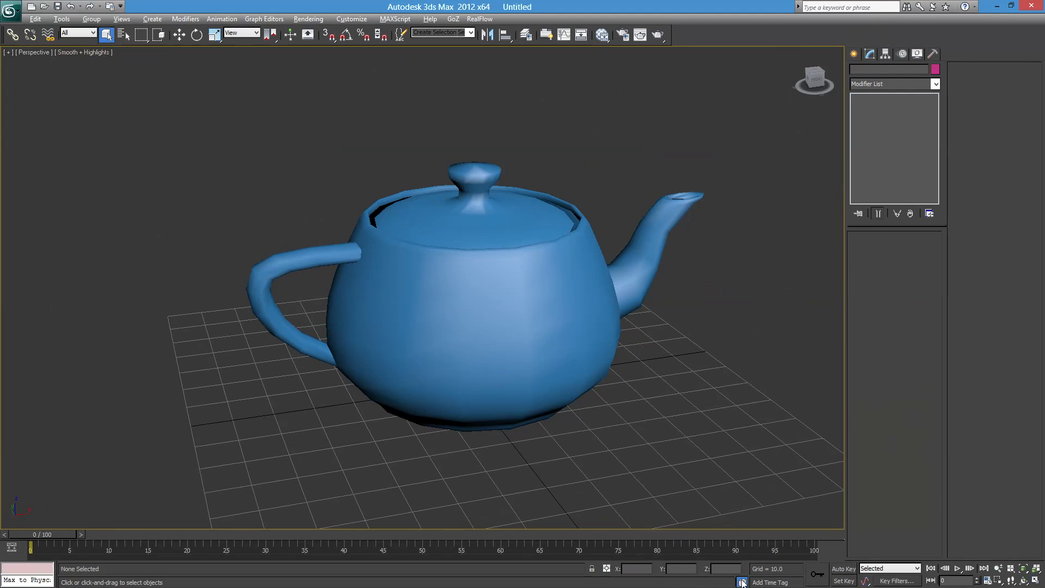
left_click(471, 208)
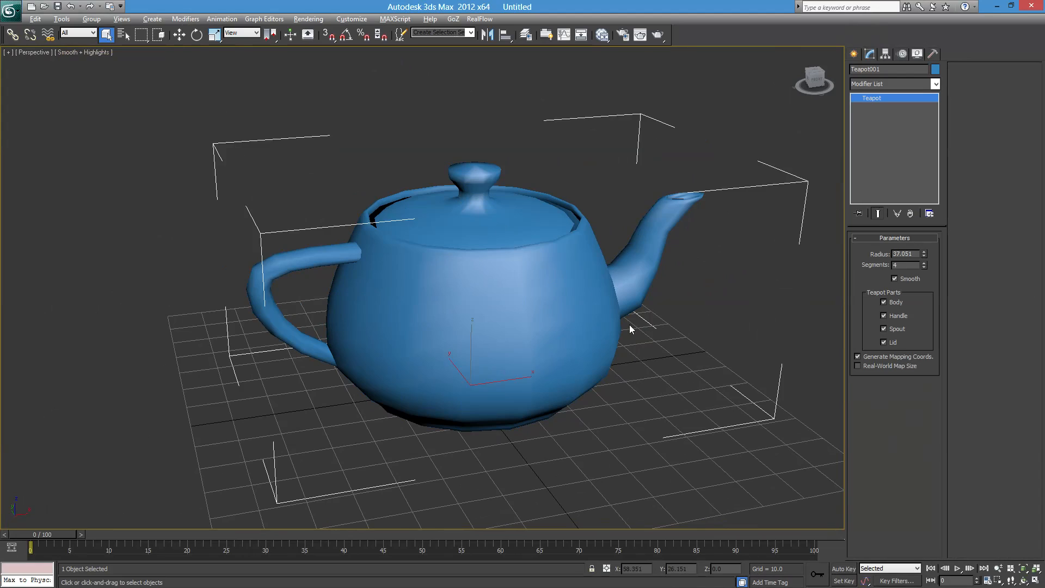
middle_click_drag(630, 325, 667, 340, "alt")
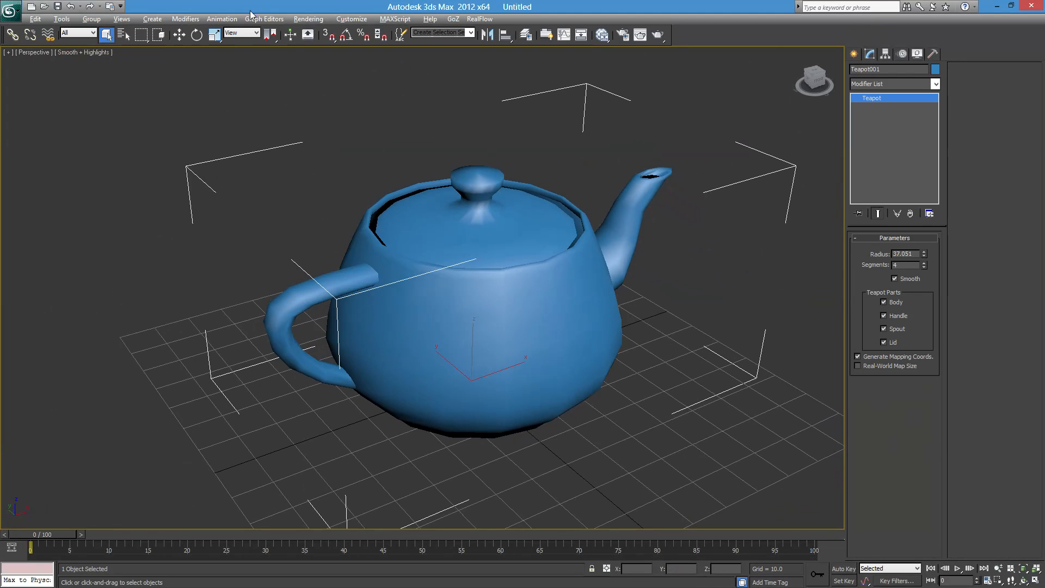
left_click(352, 19)
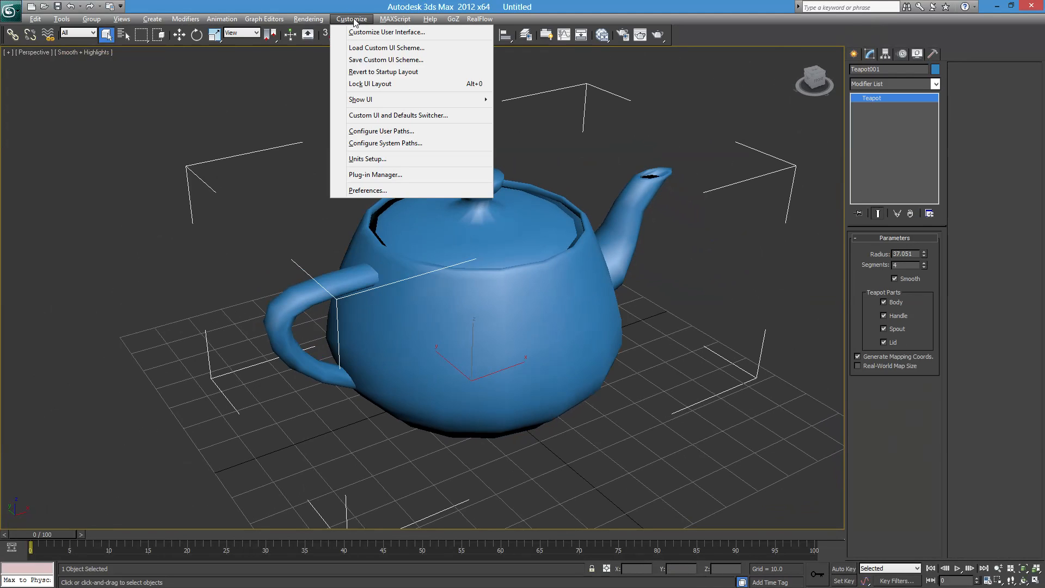
left_click(567, 153)
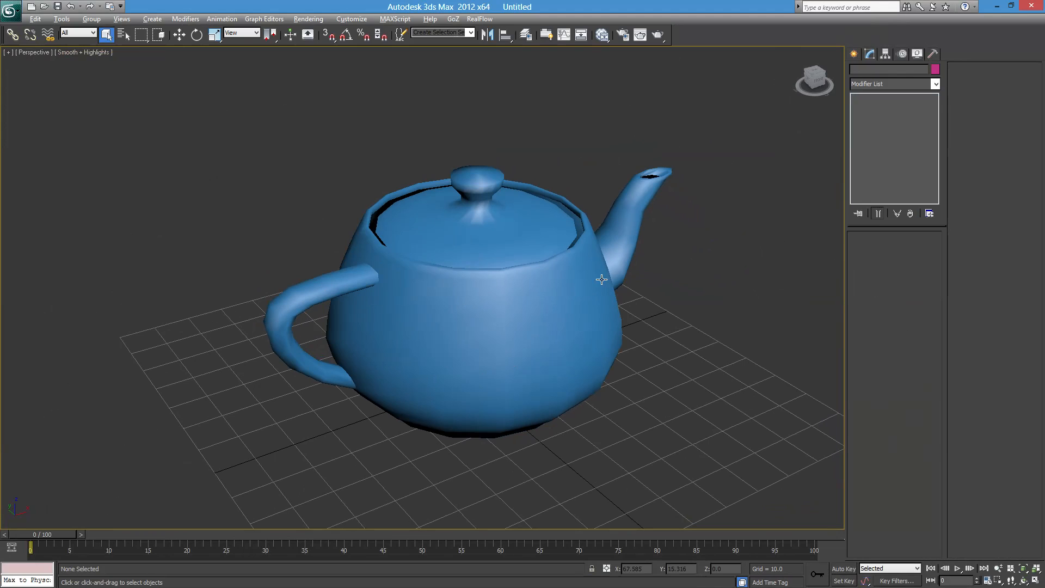
left_click(100, 54)
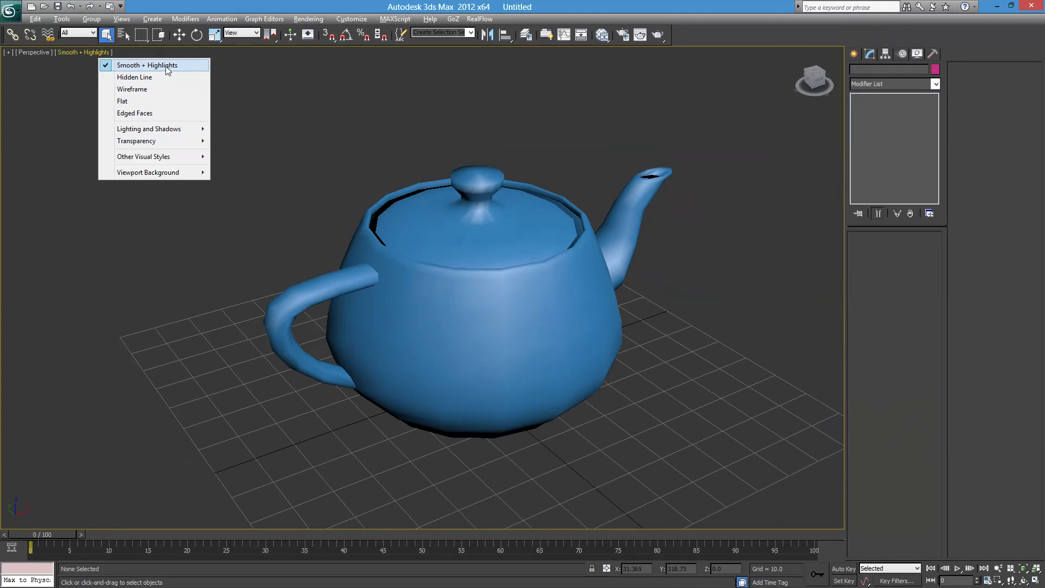
left_click(254, 65)
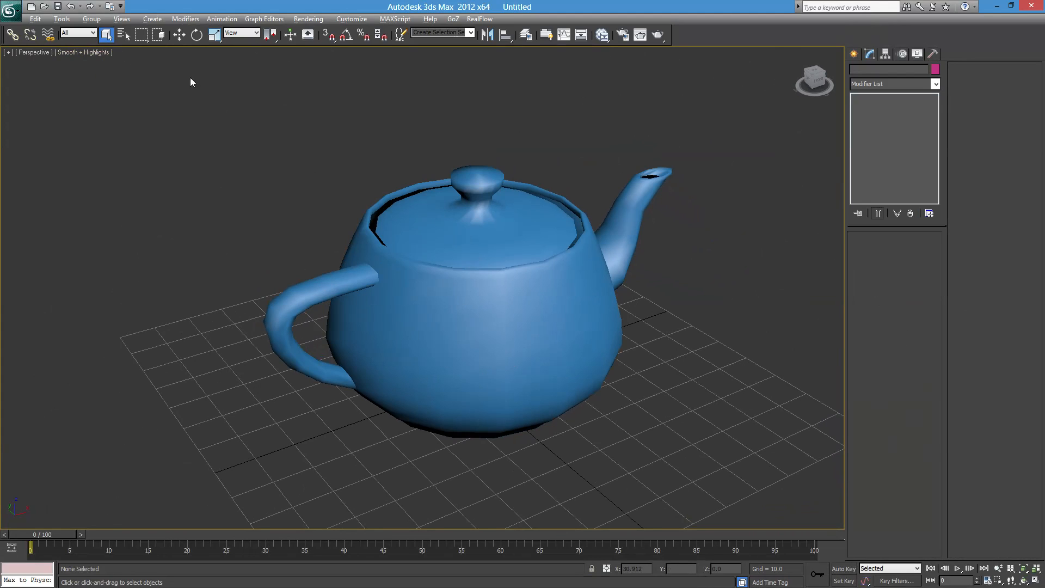
middle_click_drag(362, 200, 313, 196)
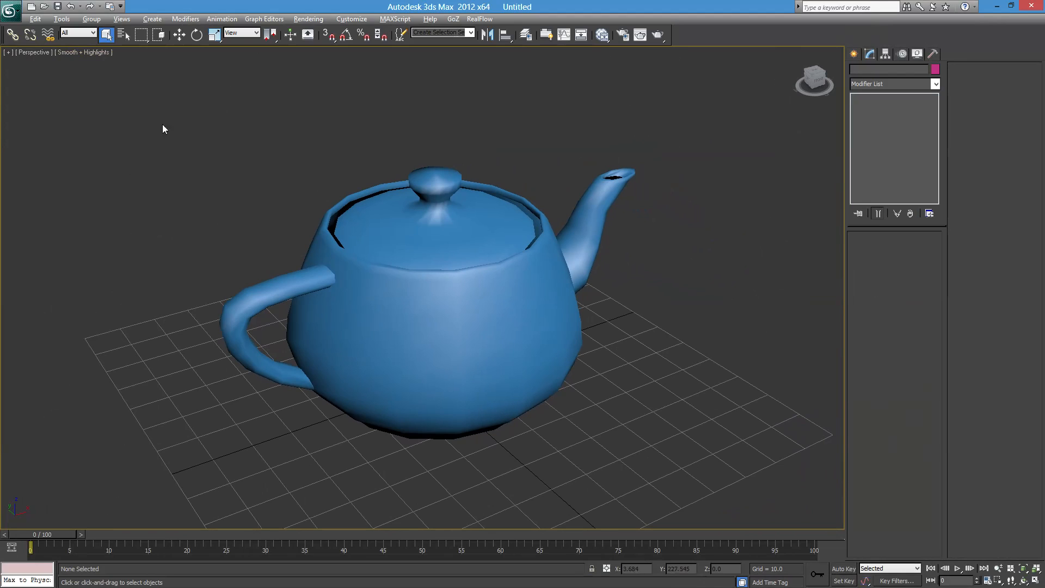
Choose Nitrous (Recommended) as the viewport display driver in the preferences and accept the change.
left_click(354, 21)
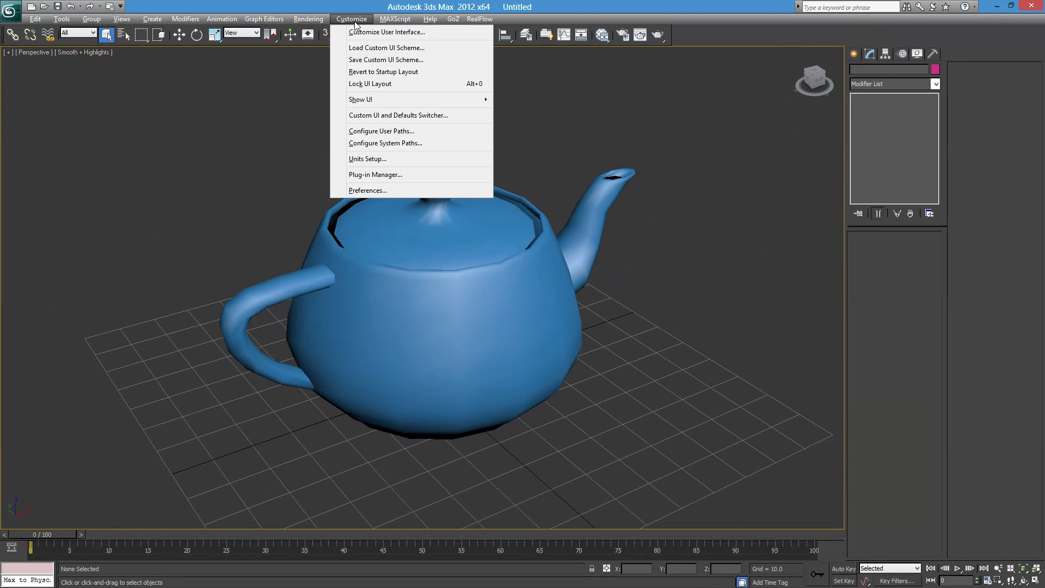
left_click(367, 190)
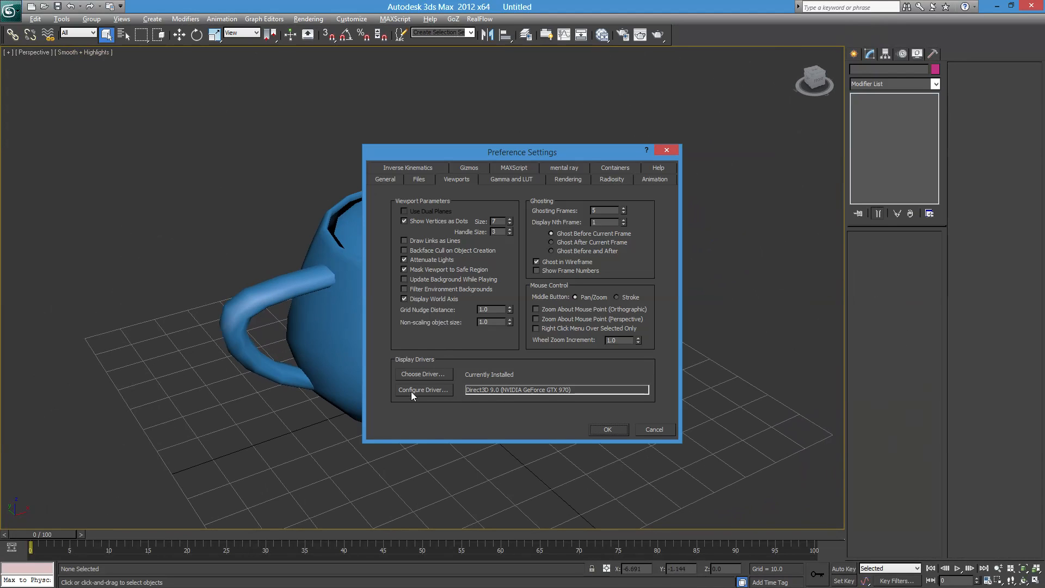
left_click(437, 373)
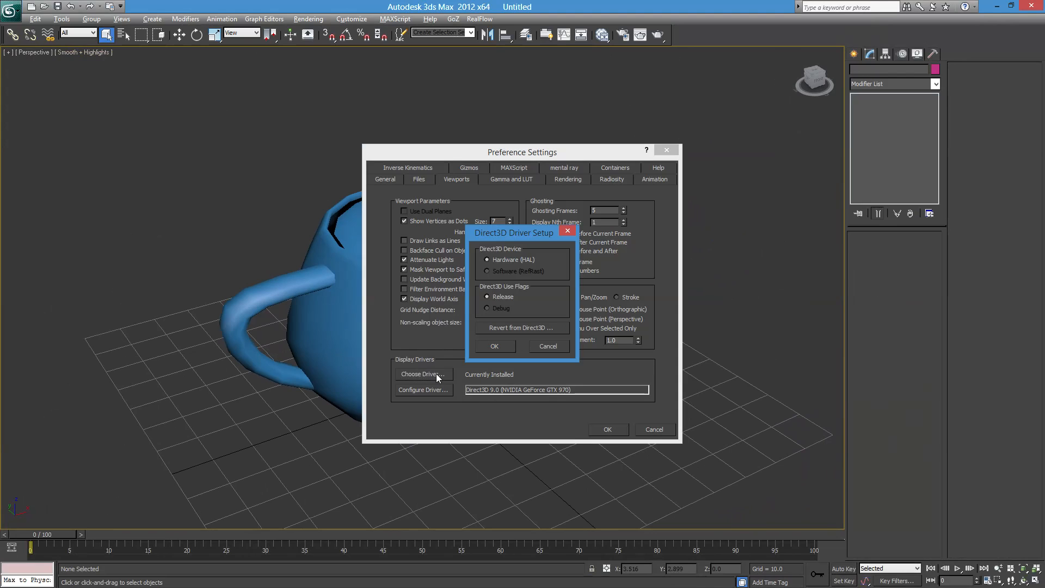
left_click(530, 328)
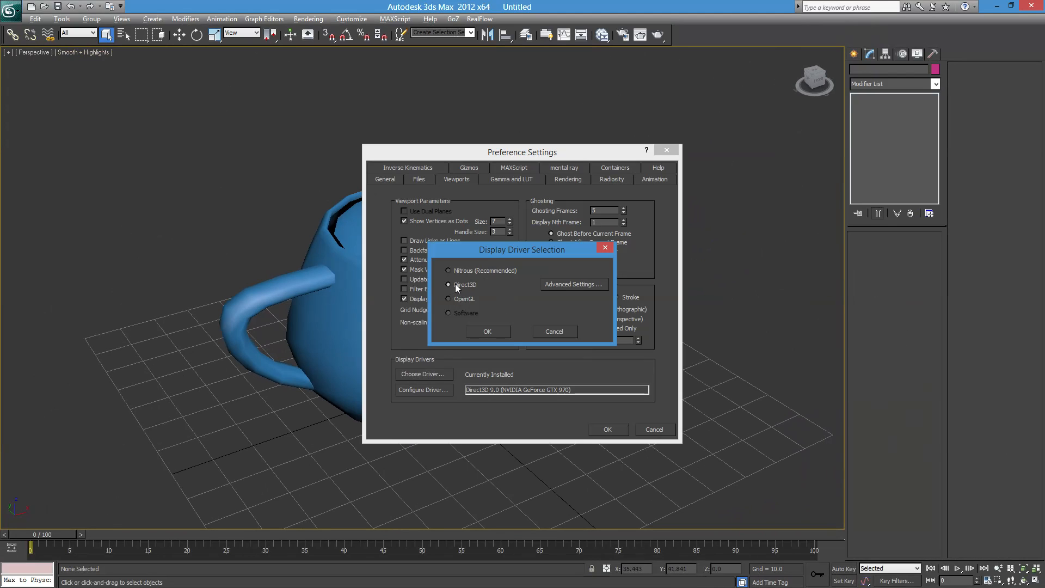
left_click(449, 270)
left_click(495, 332)
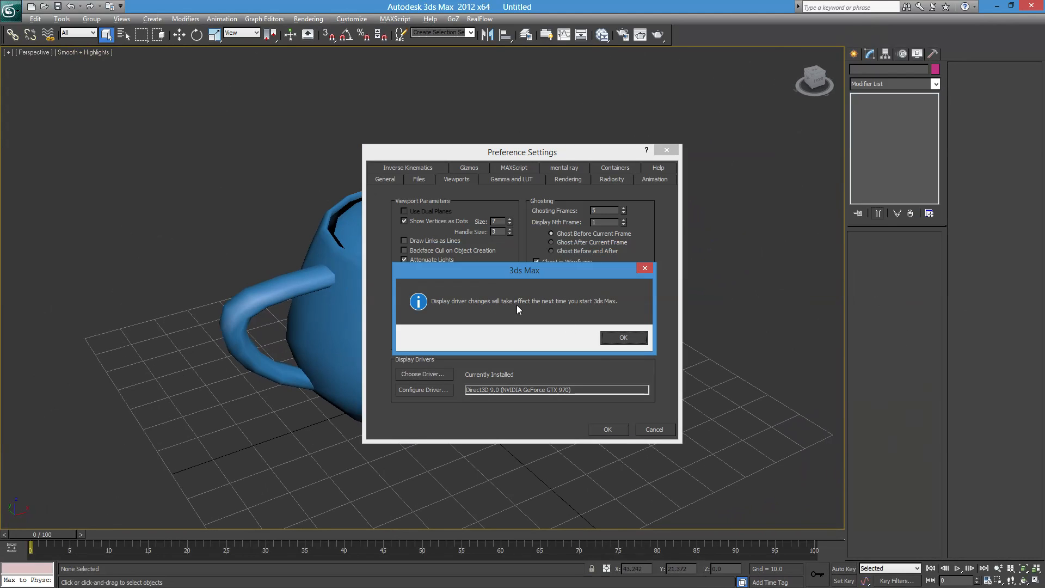
left_click(621, 338)
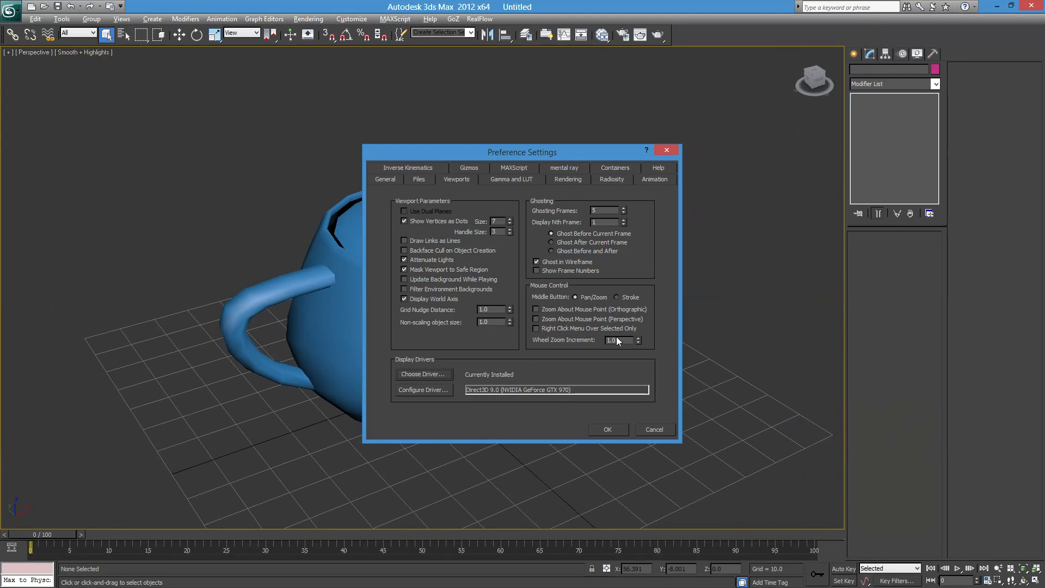
left_click(609, 429)
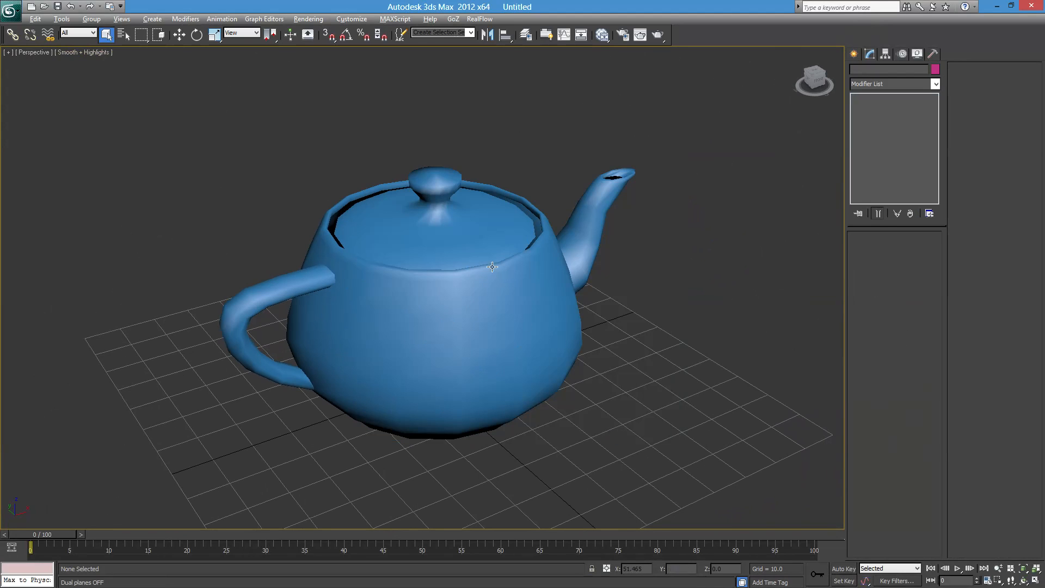
Select the teapot and convert it to an Editable Poly.
middle_click_drag(490, 297, 490, 332)
middle_click_drag(478, 268, 442, 234, "alt")
left_click(435, 249)
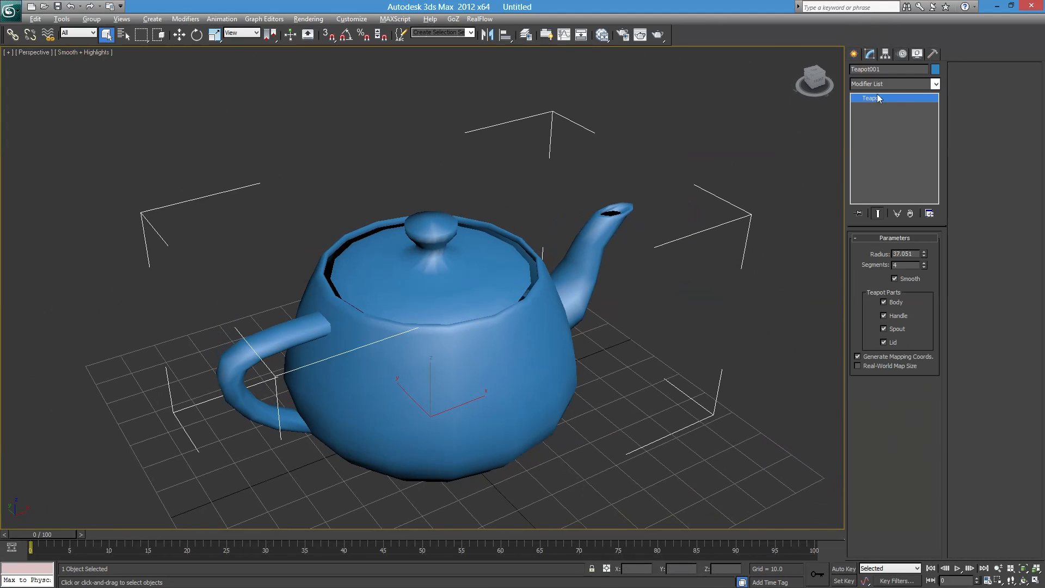
right_click(897, 130)
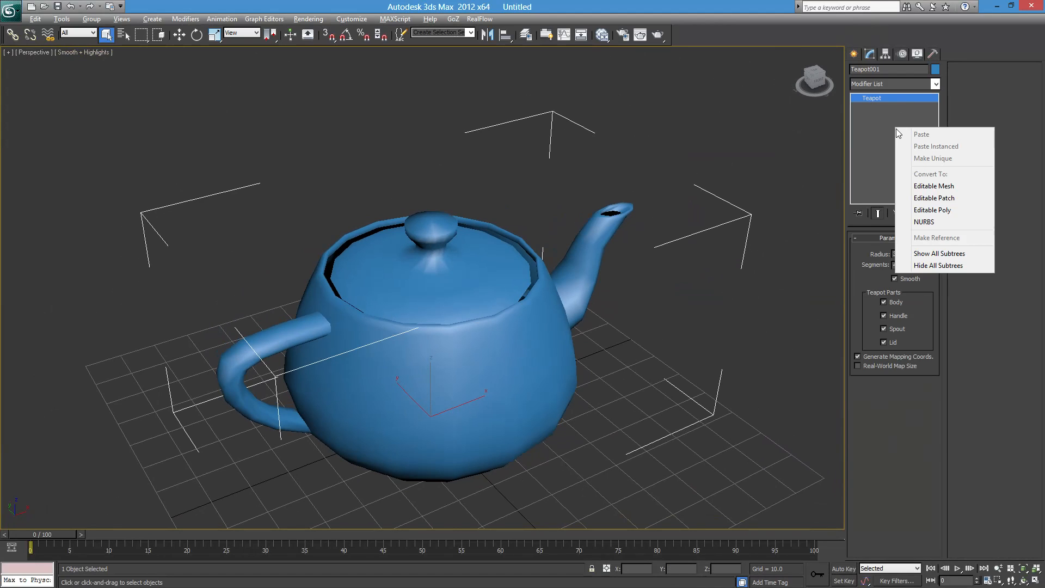
left_click(933, 210)
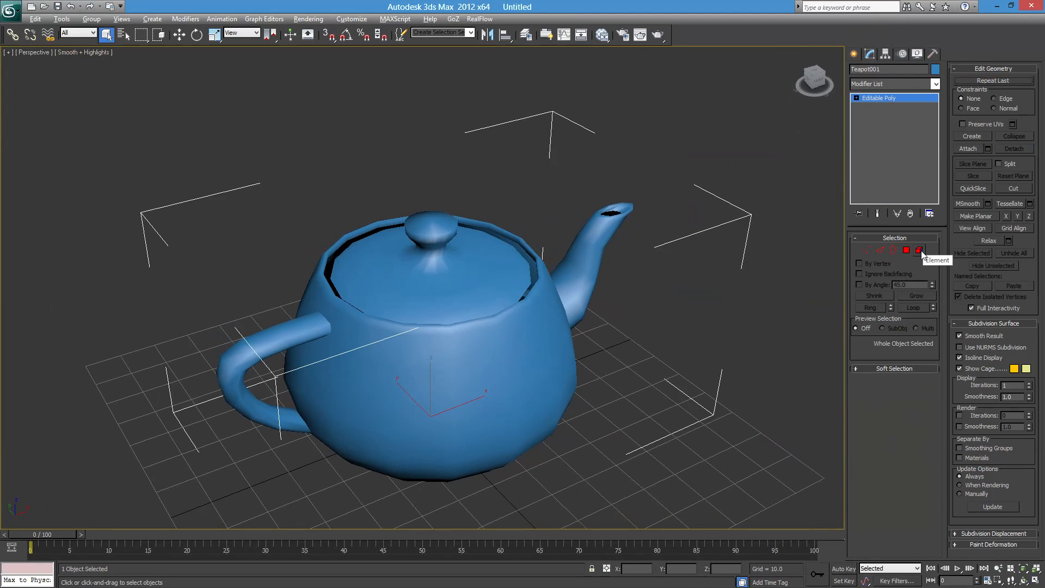
Enter Element level and select the teapot's lid, body, handle and spout one at a time, repeating across the parts.
left_click(919, 251)
left_click(446, 269)
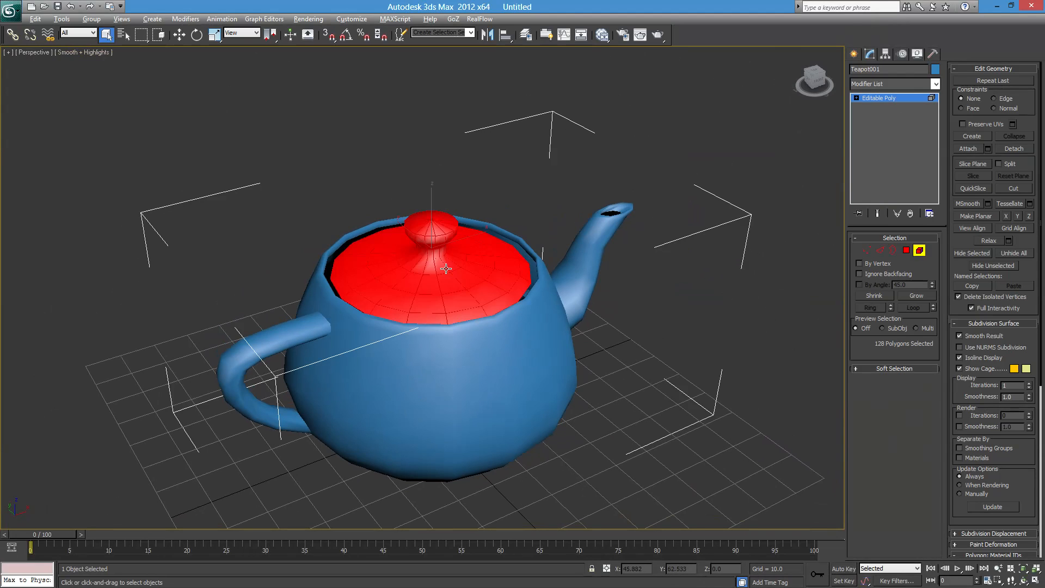
left_click(445, 347)
left_click(303, 330)
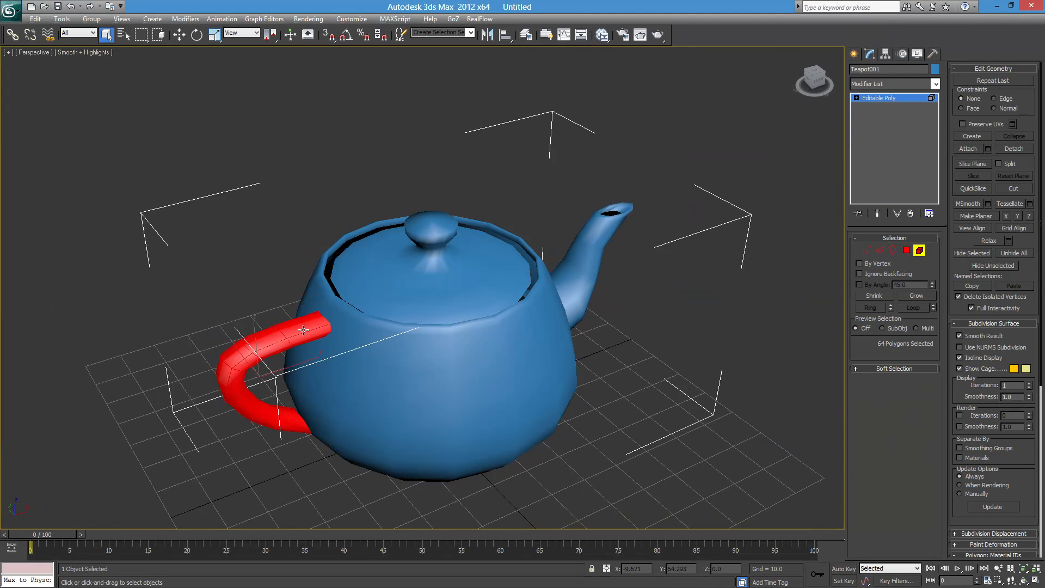
left_click(457, 277)
left_click(498, 333)
left_click(586, 273)
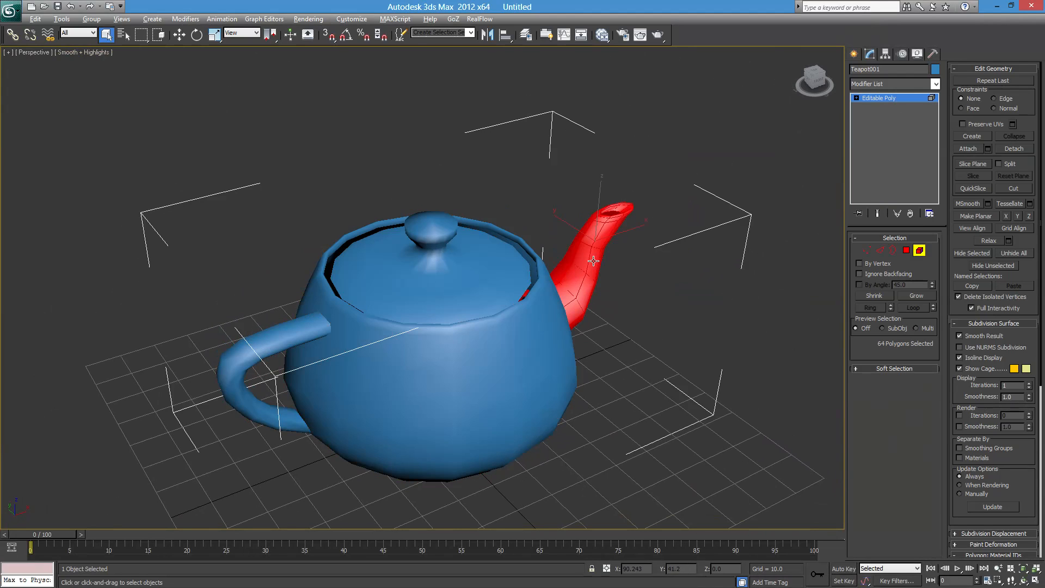
left_click(523, 337)
left_click(474, 263)
left_click(302, 327)
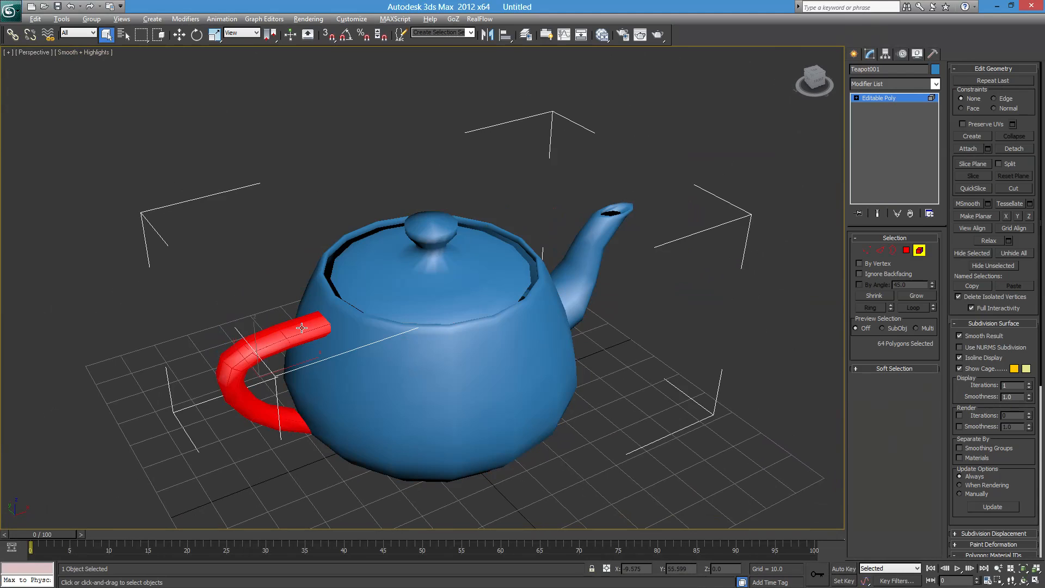
left_click(408, 363)
left_click(441, 279)
left_click(576, 254)
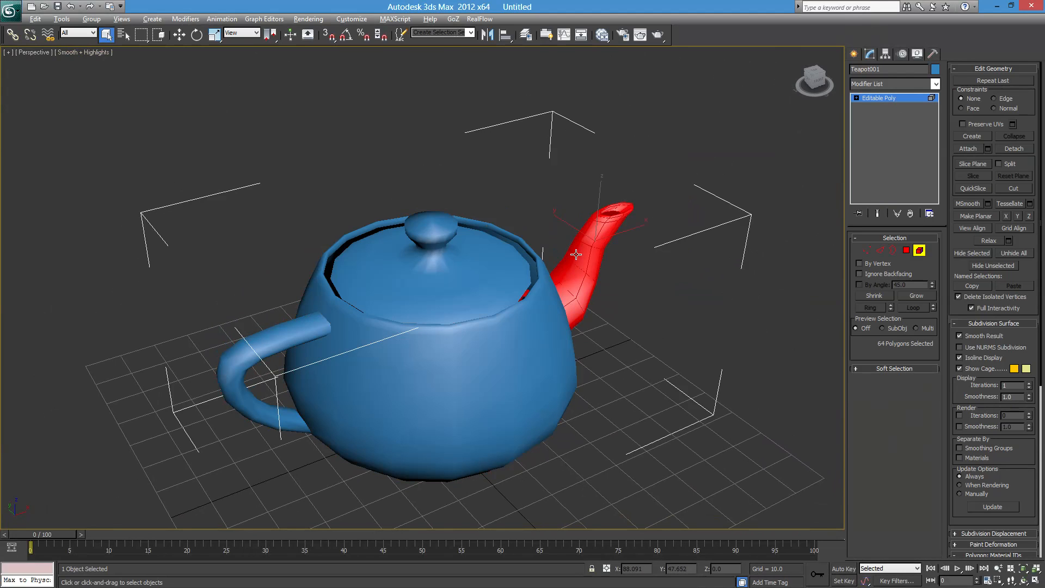
left_click(543, 327)
left_click(478, 296)
Select the handle element and move it away from the body along X to about -103.6.
left_click(303, 334)
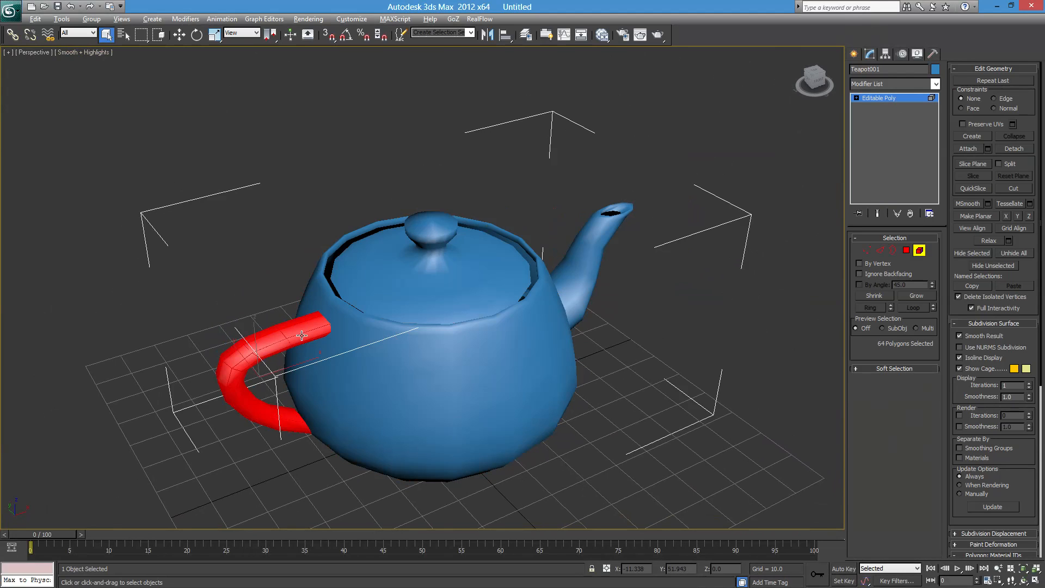
middle_click_drag(302, 336, 418, 245, "alt")
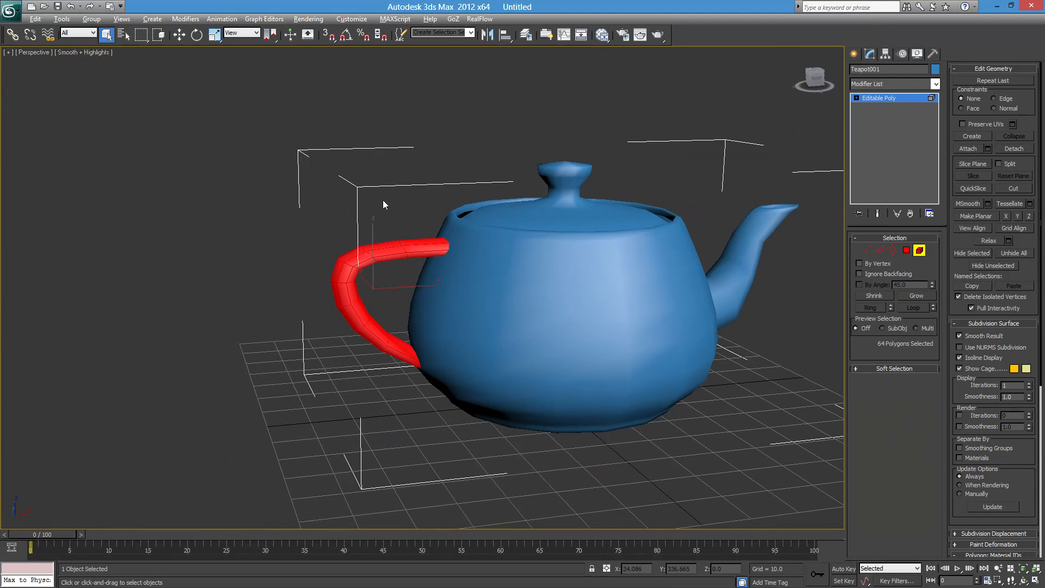
left_click(180, 36)
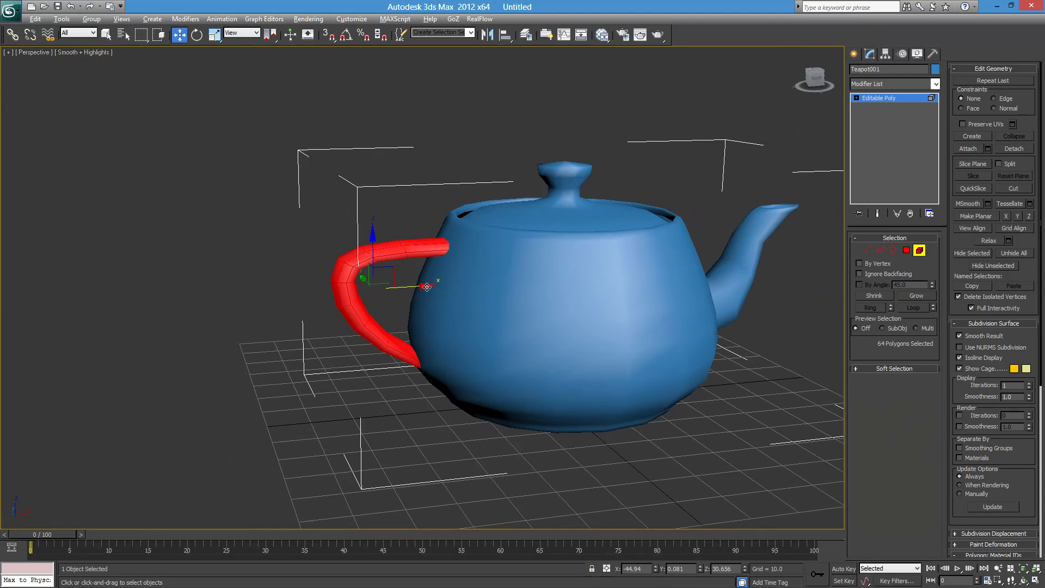
left_click_drag(428, 287, 162, 312)
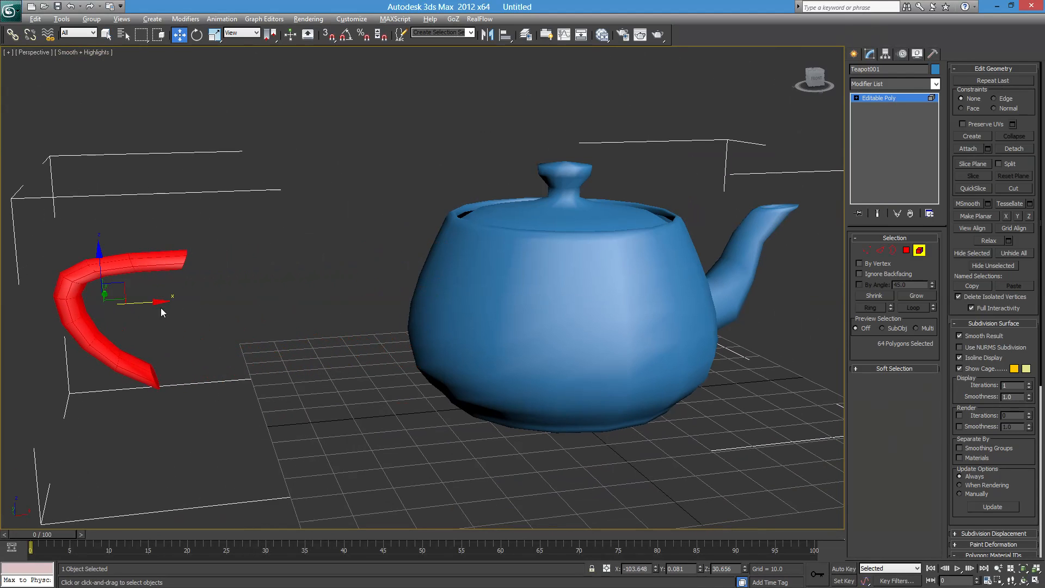
Select the lid element and raise it straight above the body to a Z of about 92.9.
left_click(560, 210)
middle_click_drag(585, 200, 520, 280)
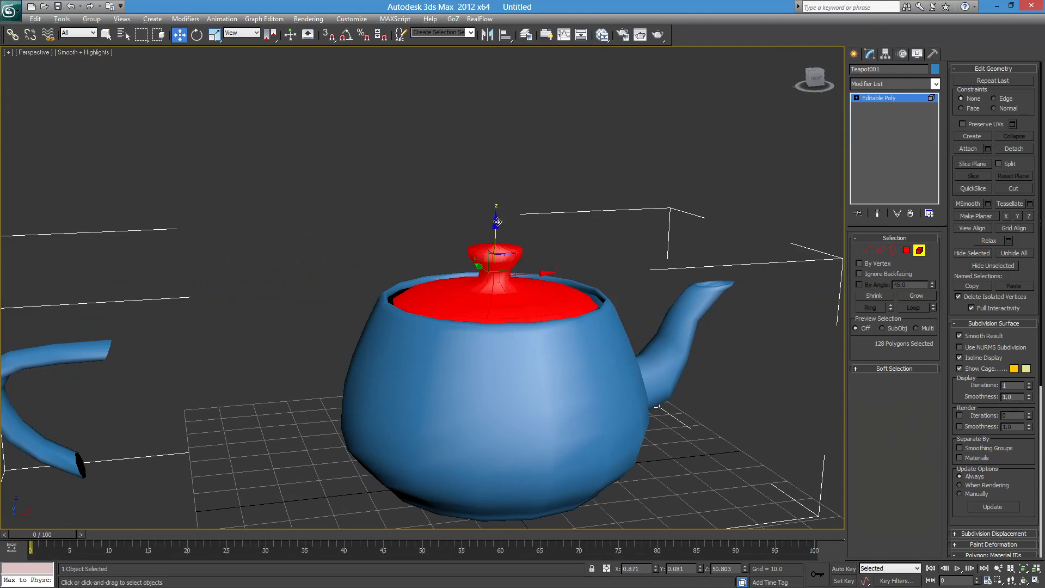
left_click_drag(497, 221, 497, 54)
Select the spout element and move it away from the body along X to about 129.
middle_click_drag(624, 279, 413, 222)
left_click(466, 302)
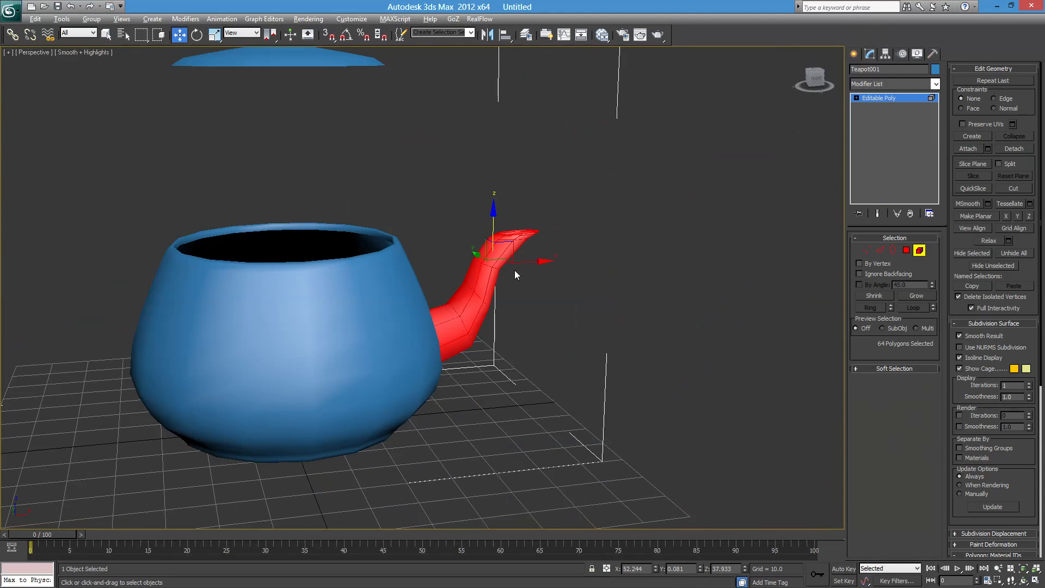
left_click_drag(527, 265, 789, 251)
scroll(442, 296, "down", 4)
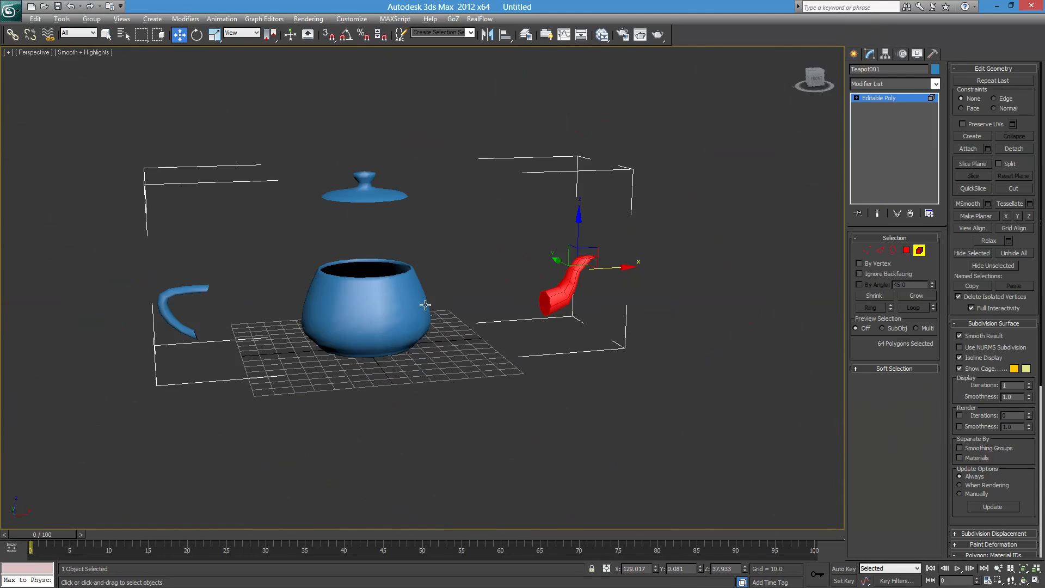
Select the body element, then select the lid and raise it further to a Z of about 163.5.
middle_click_drag(424, 305, 415, 395, "alt")
left_click(405, 294)
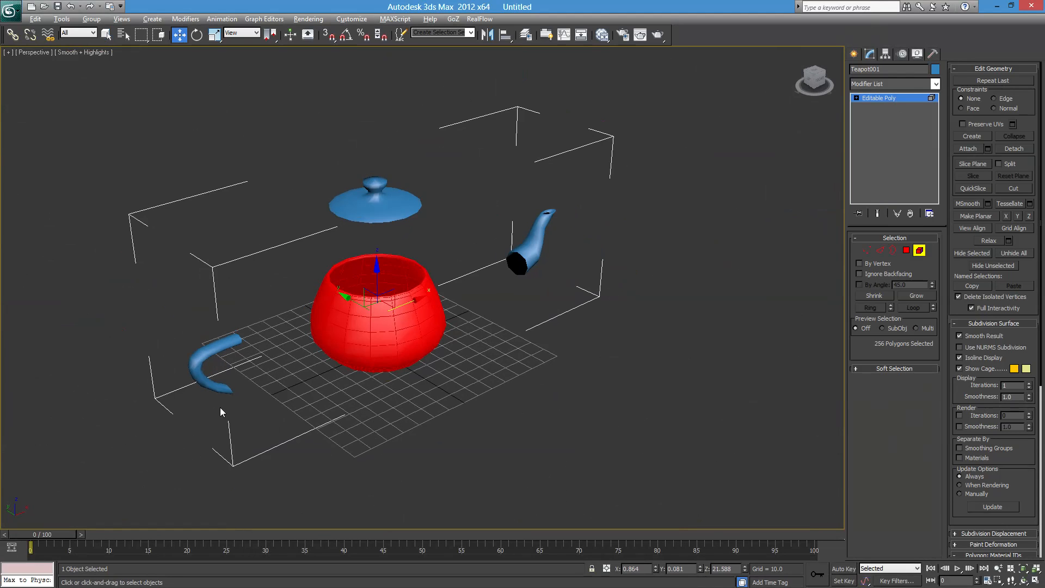
left_click(385, 203)
middle_click_drag(385, 203, 397, 259)
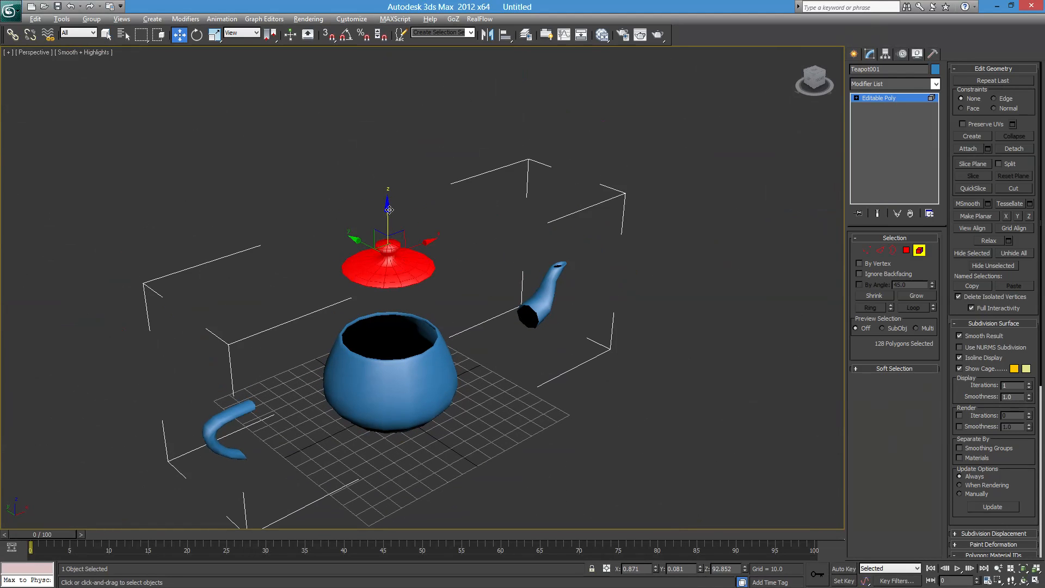
left_click_drag(390, 210, 380, 79)
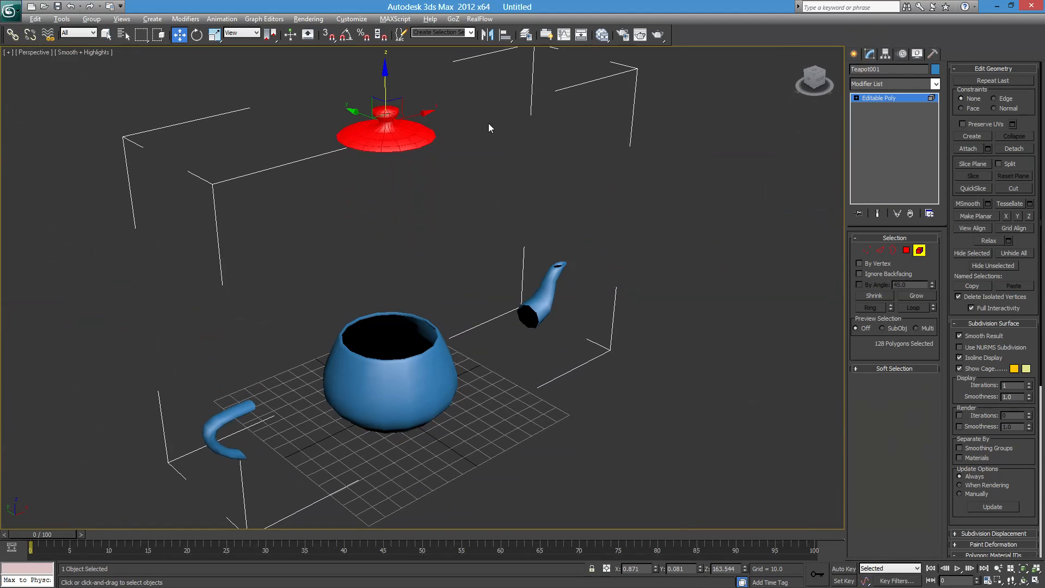
middle_click_drag(490, 129, 436, 305)
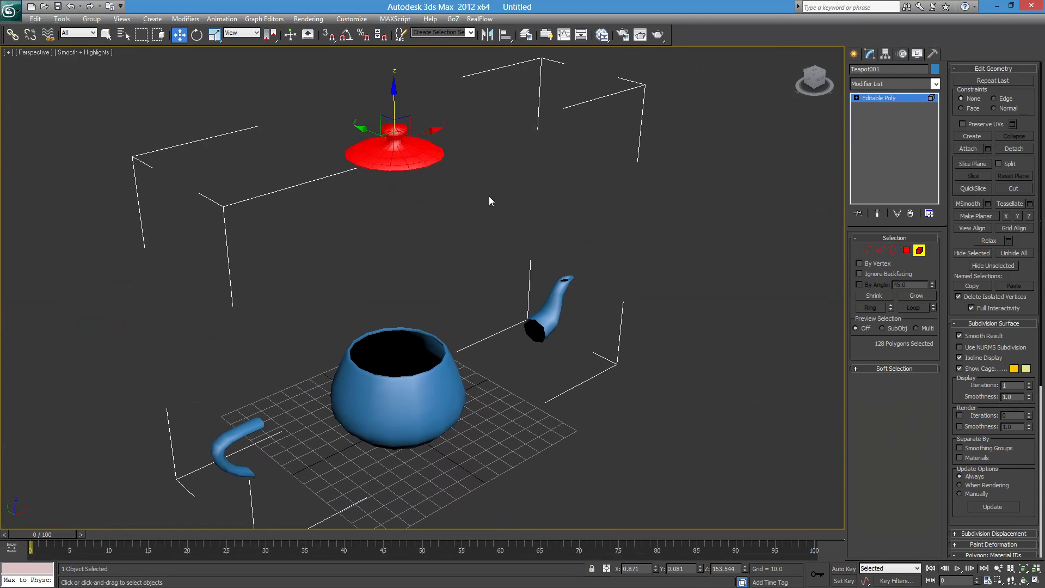
middle_click_drag(392, 335, 414, 286)
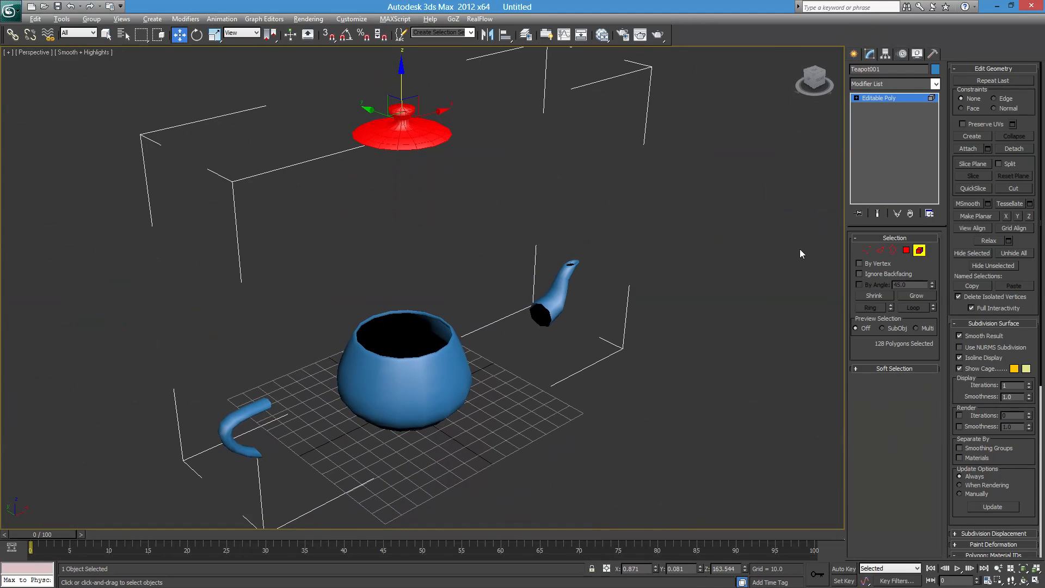
Leave Element level, undo a trial move of the whole teapot, and delete the teapot from the scene.
left_click(921, 252)
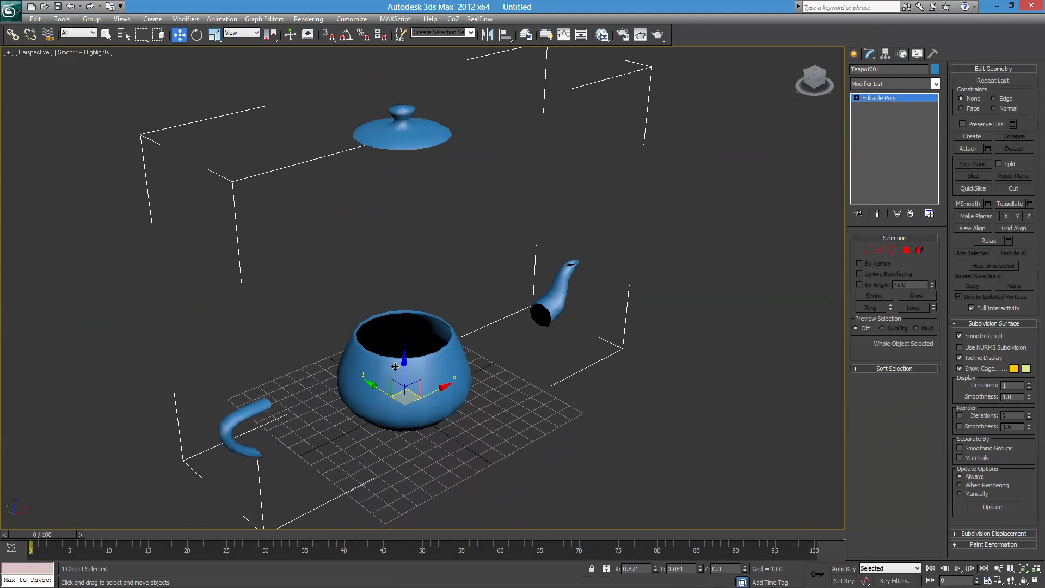
left_click_drag(404, 359, 455, 385)
key("ctrl+z")
middle_click_drag(475, 359, 498, 314, "alt")
key("Delete")
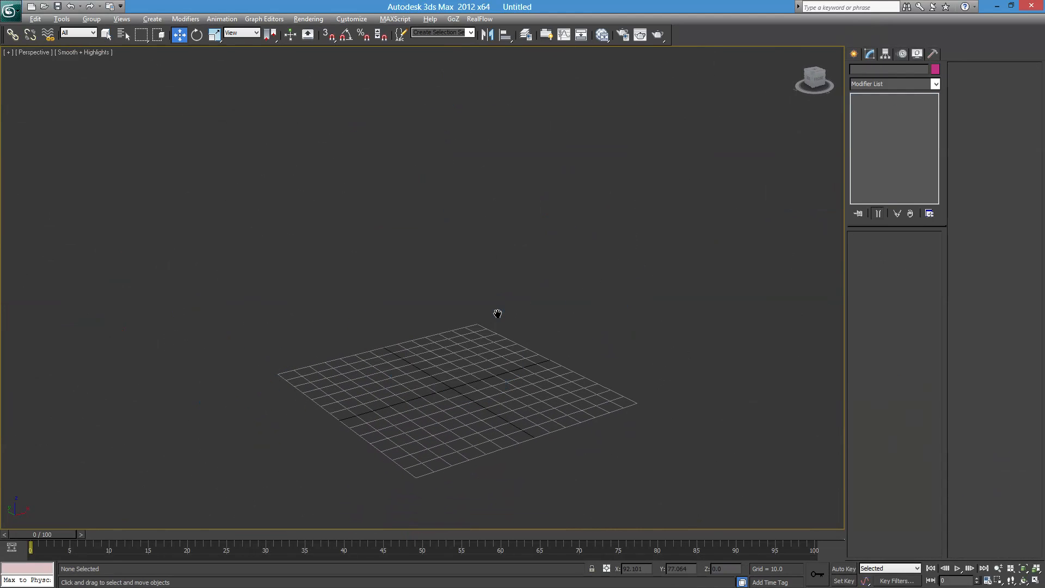
Create a GeoSphere with a radius of about 51.3 near the centre of the Perspective grid.
left_click(854, 55)
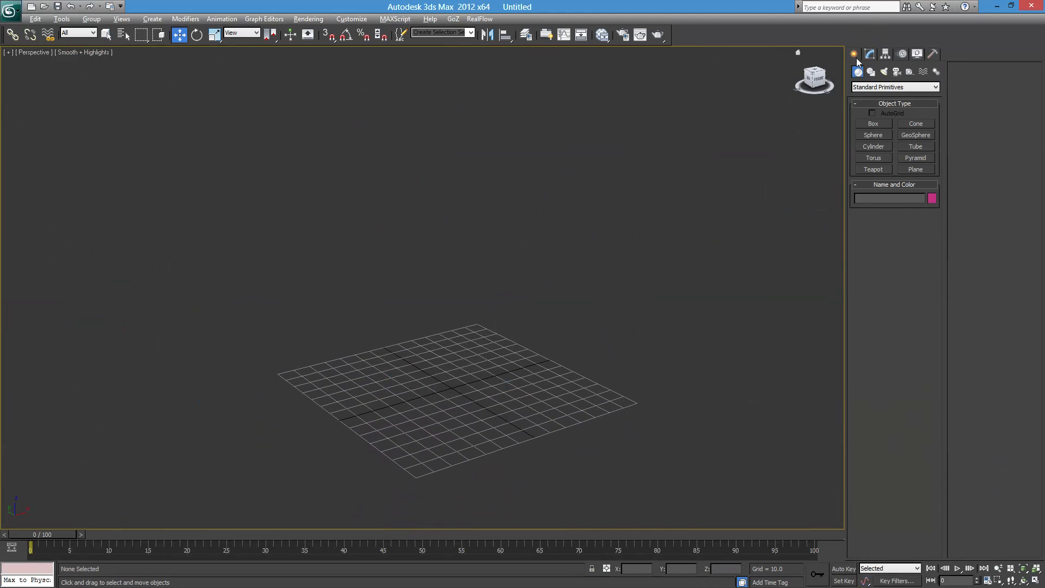
left_click(882, 127)
middle_click_drag(569, 404, 513, 438)
middle_click_drag(450, 472, 463, 424)
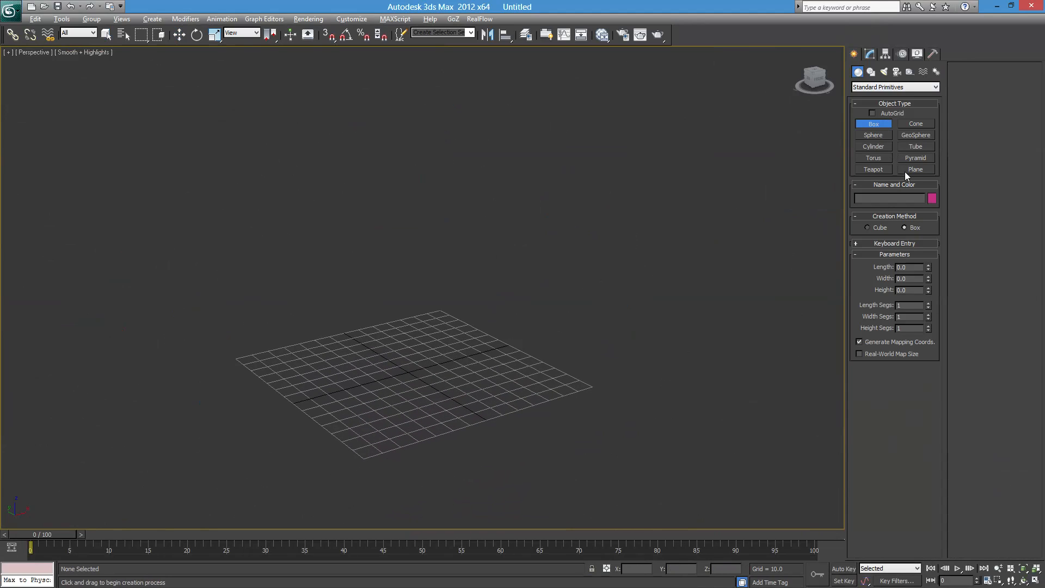
left_click(919, 135)
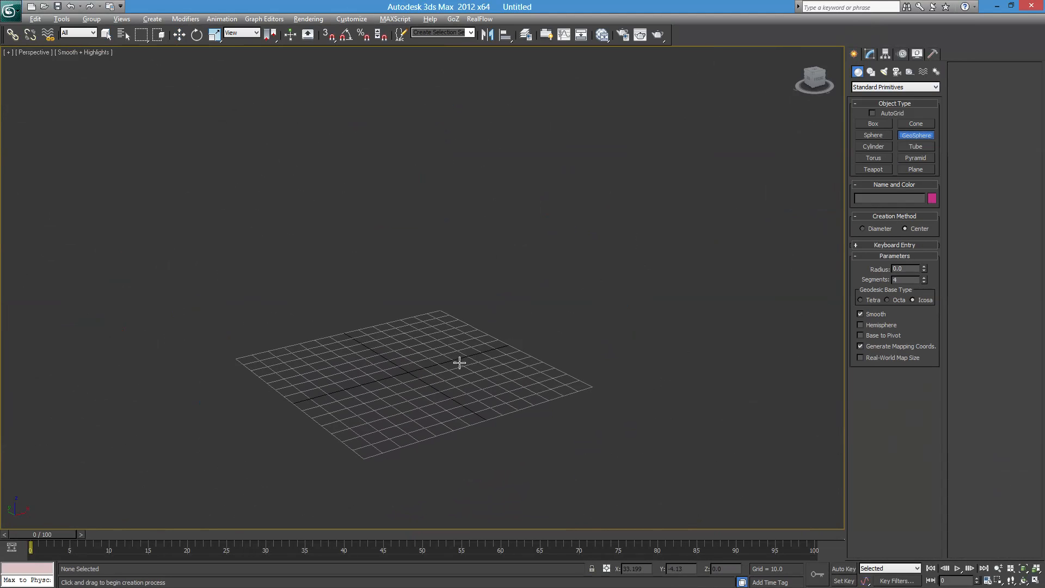
left_click_drag(407, 366, 445, 402)
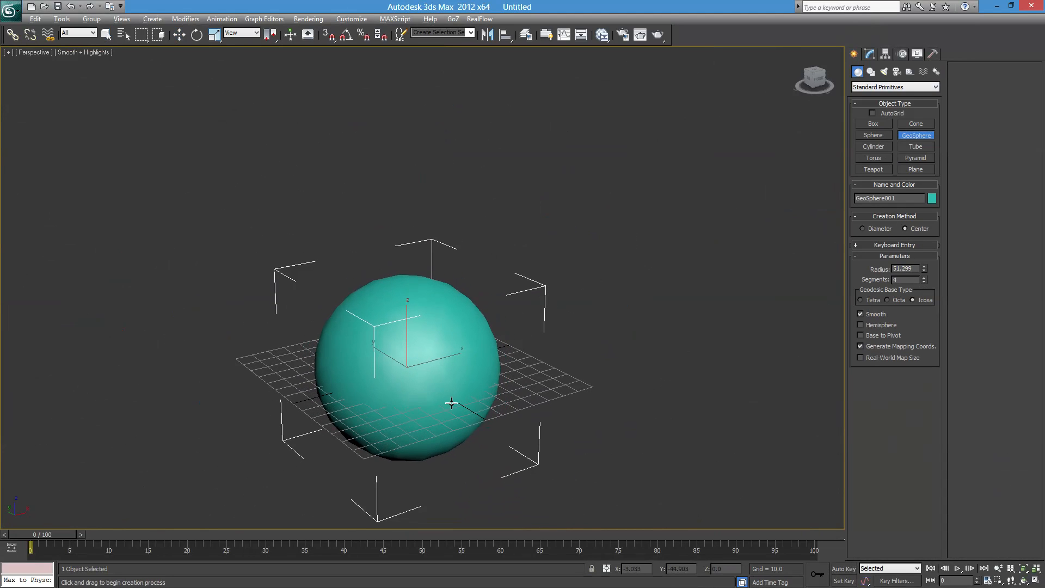
Move the GeoSphere up along Z to about 8.4.
key("w")
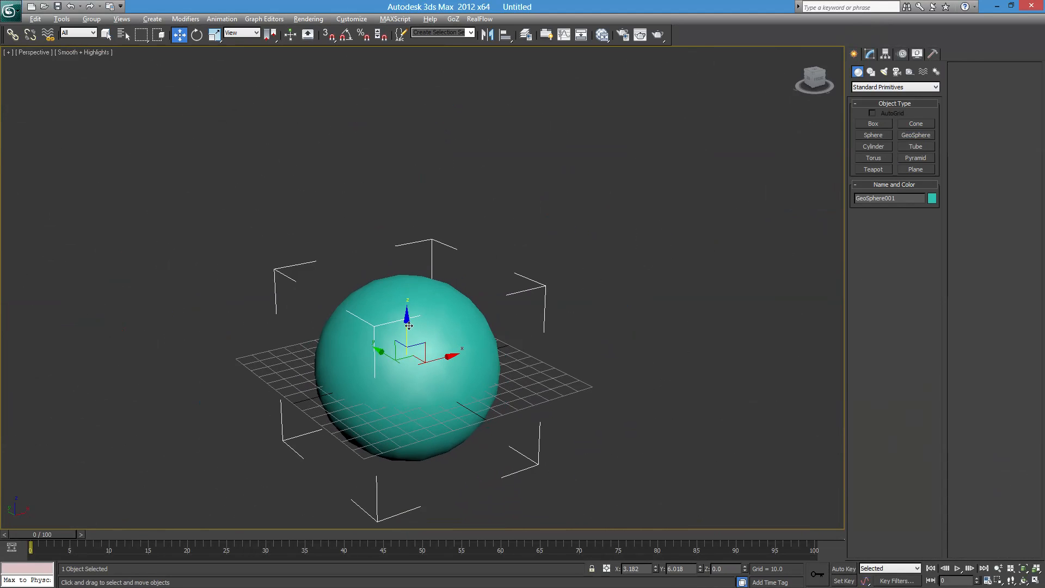
left_click_drag(409, 325, 408, 313)
scroll(435, 321, "up", 4)
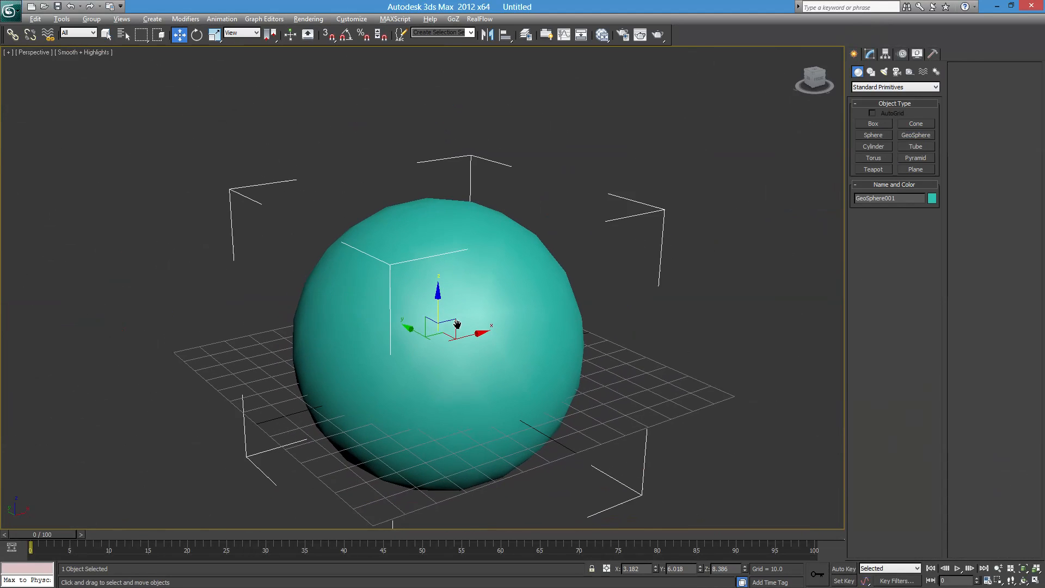
Add Edged Faces to the Perspective viewport's shading and inspect the GeoSphere's triangular mesh.
middle_click_drag(458, 325, 464, 392, "alt")
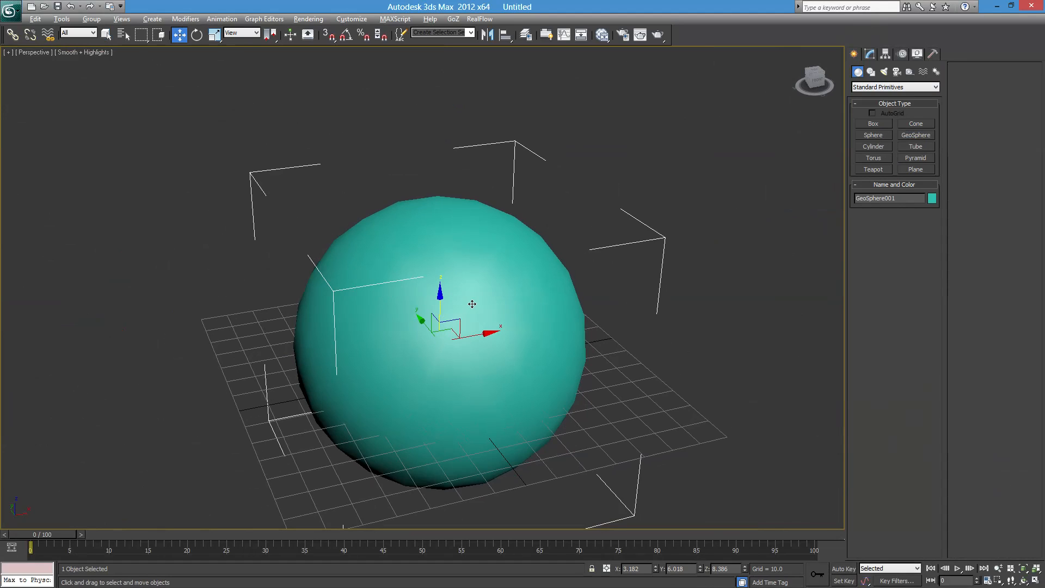
left_click(98, 53)
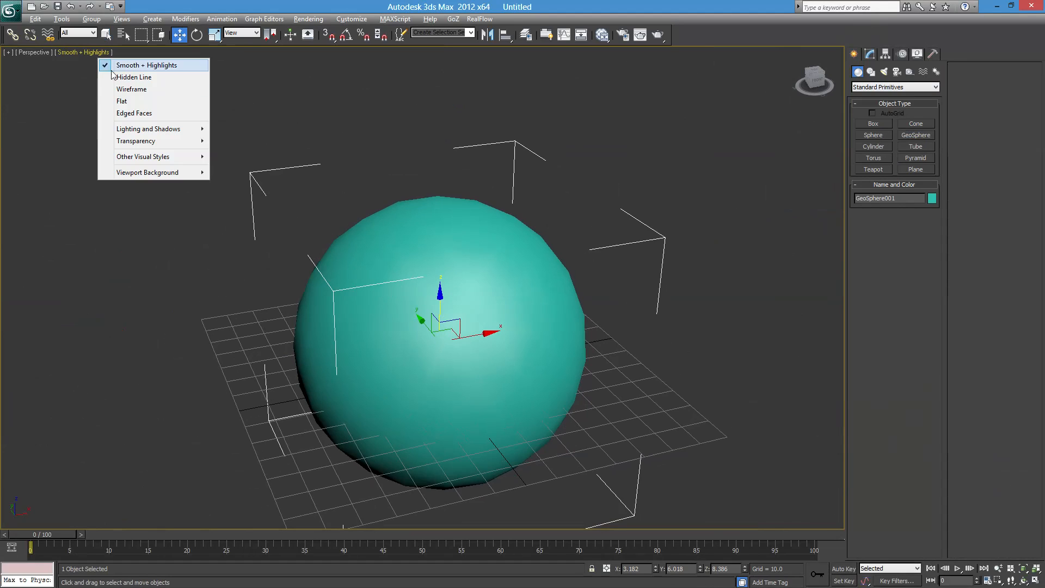
left_click(136, 112)
middle_click_drag(380, 358, 456, 218, "alt")
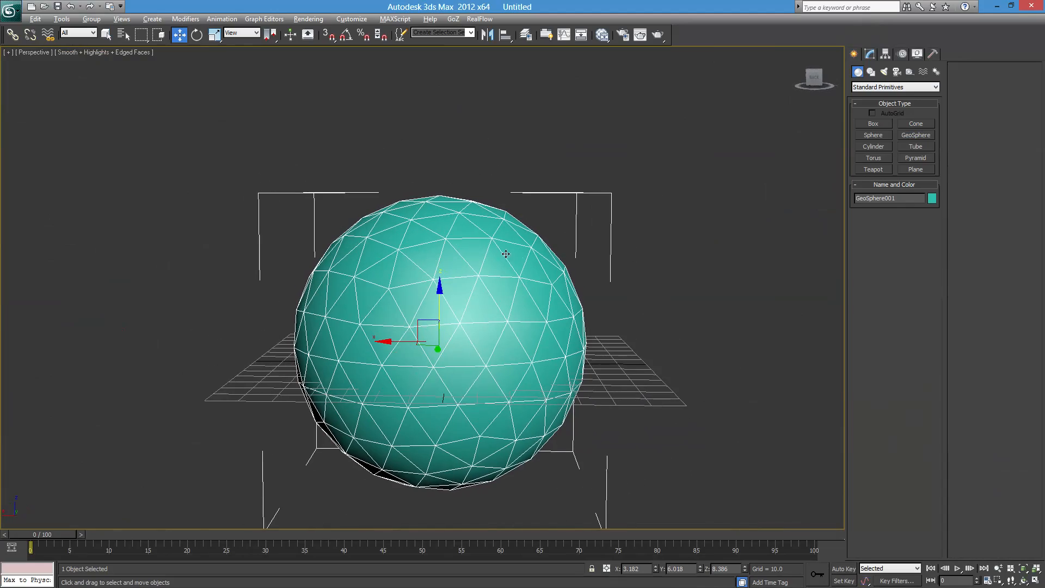
middle_click_drag(575, 335, 421, 351, "alt")
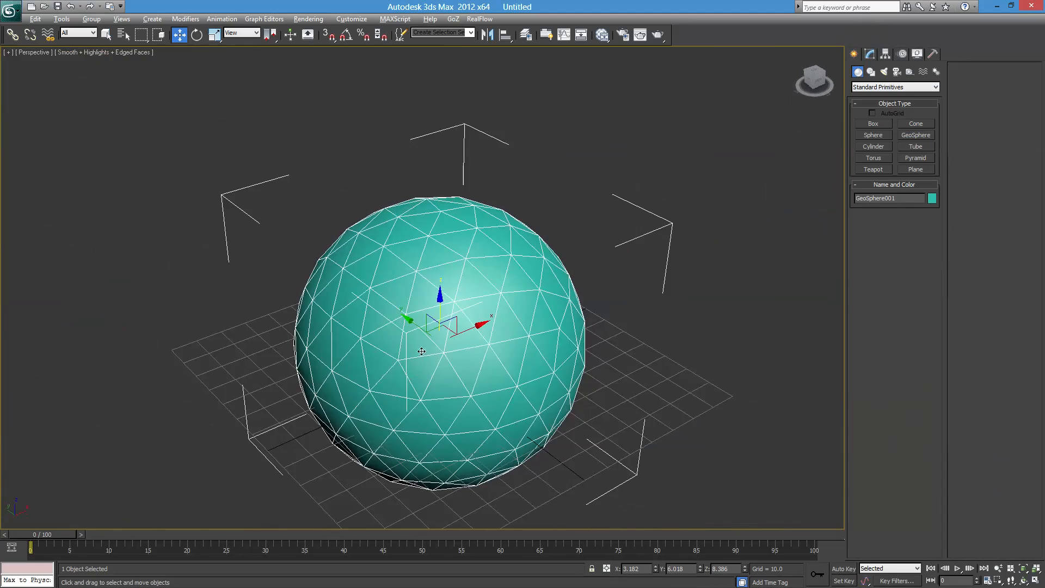
Raise the GeoSphere along Z to about 48.5 so that it sits higher above the grid.
left_click_drag(440, 299, 441, 194)
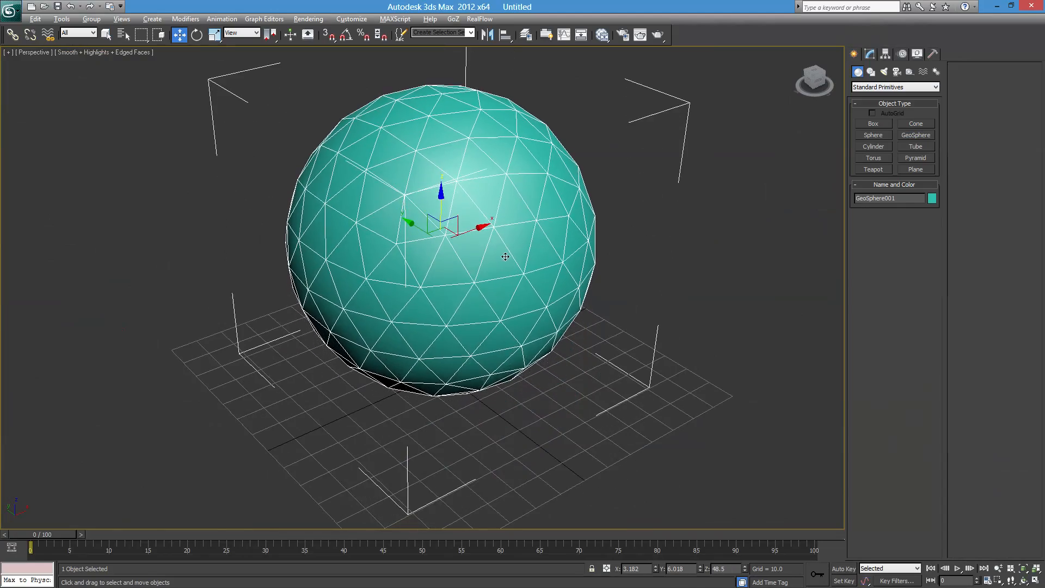
middle_click_drag(504, 254, 427, 356)
middle_click_drag(411, 274, 403, 332, "alt")
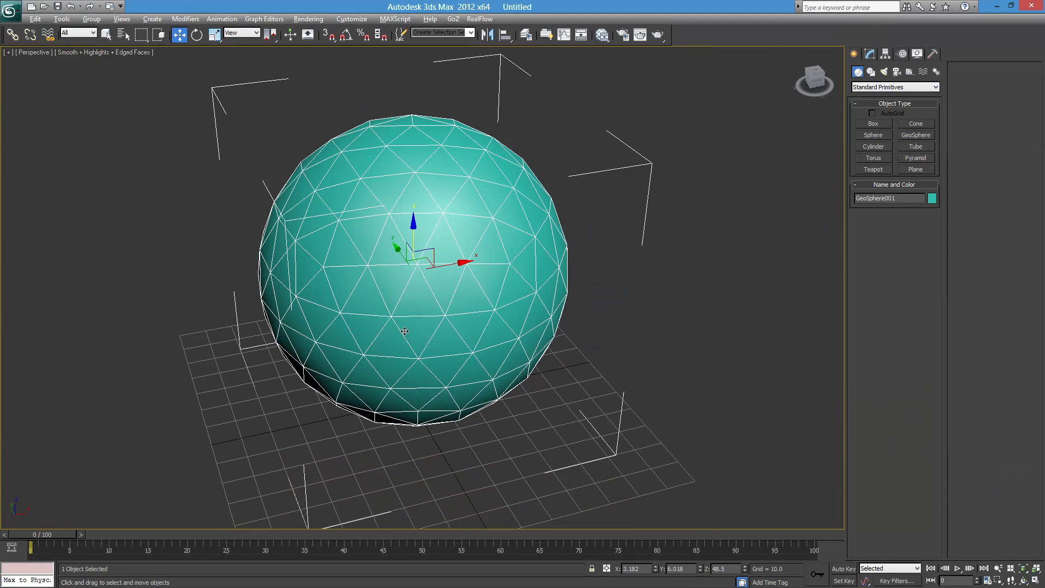
mouse_move(486, 293)
middle_mouse_down("alt")
mouse_move(490, 313)
mouse_move(495, 299)
middle_mouse_up("alt")
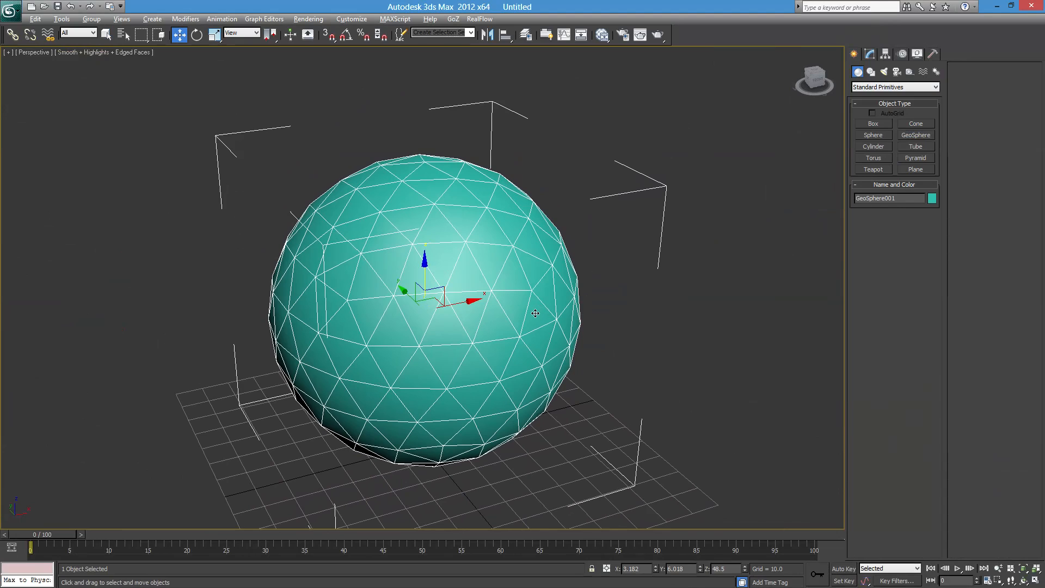
Enable Backface Cull in the GeoSphere's object properties.
right_click(519, 262)
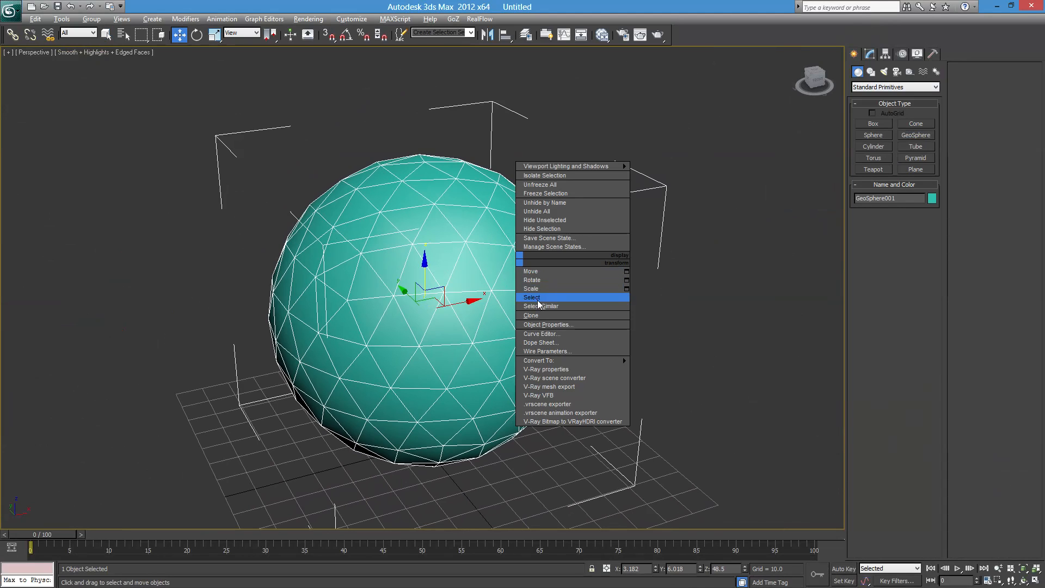
left_click(551, 326)
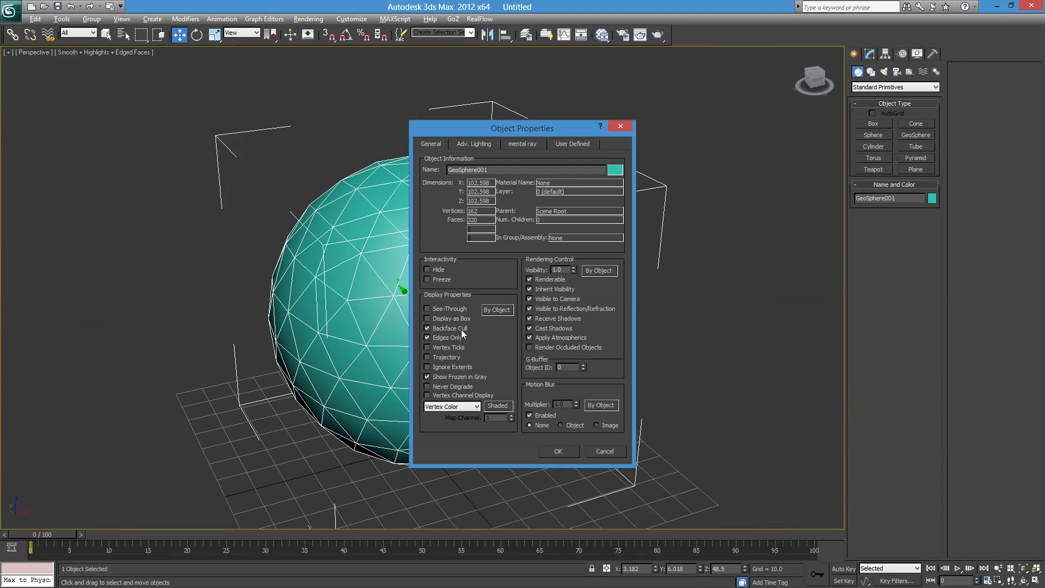
left_click(559, 451)
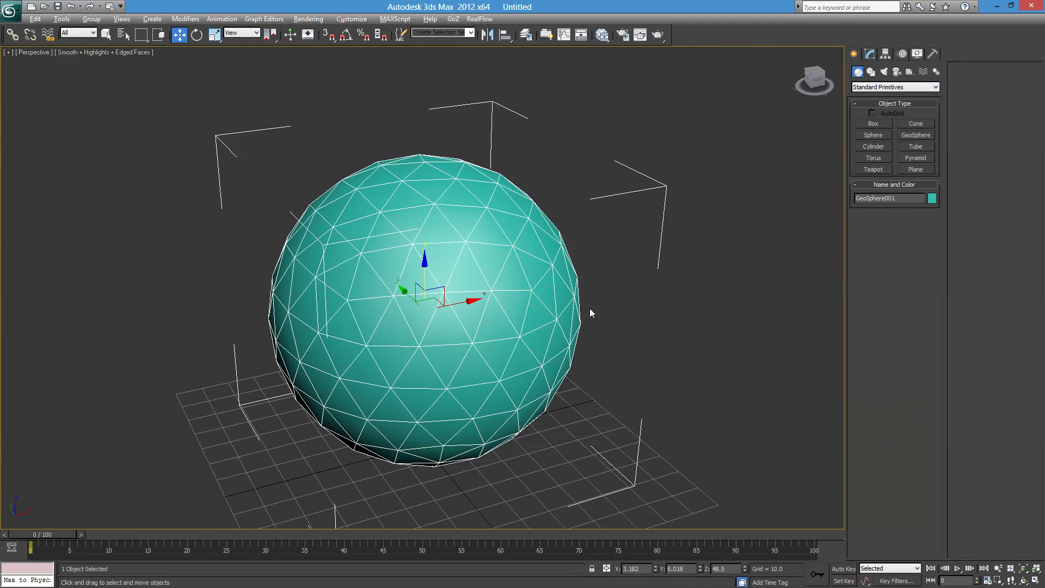
middle_click_drag(480, 328, 472, 291)
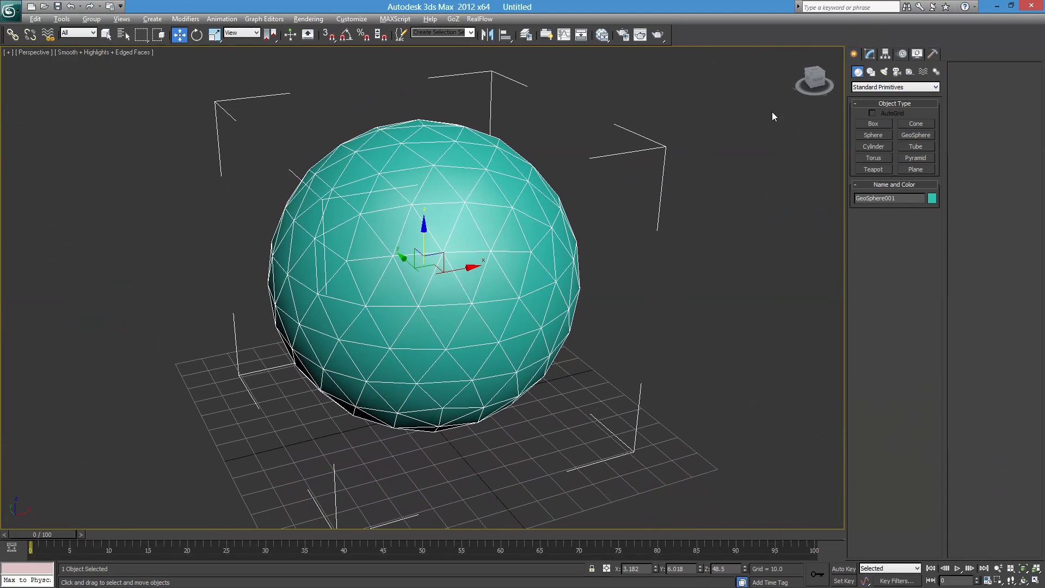
Apply a Normal modifier with Flip Normals to the GeoSphere and inspect its inner faces.
left_click(870, 54)
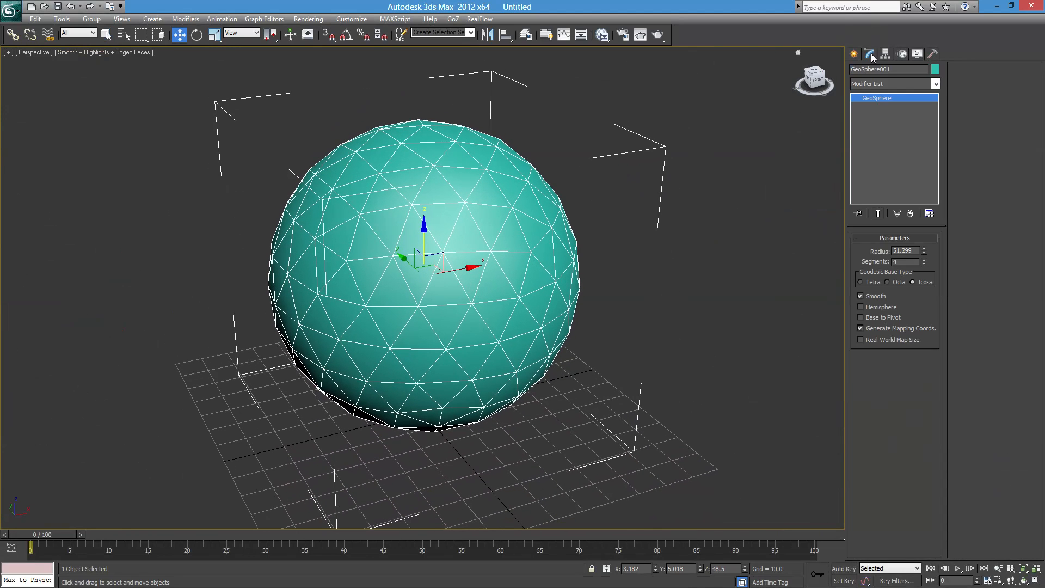
left_click(935, 84)
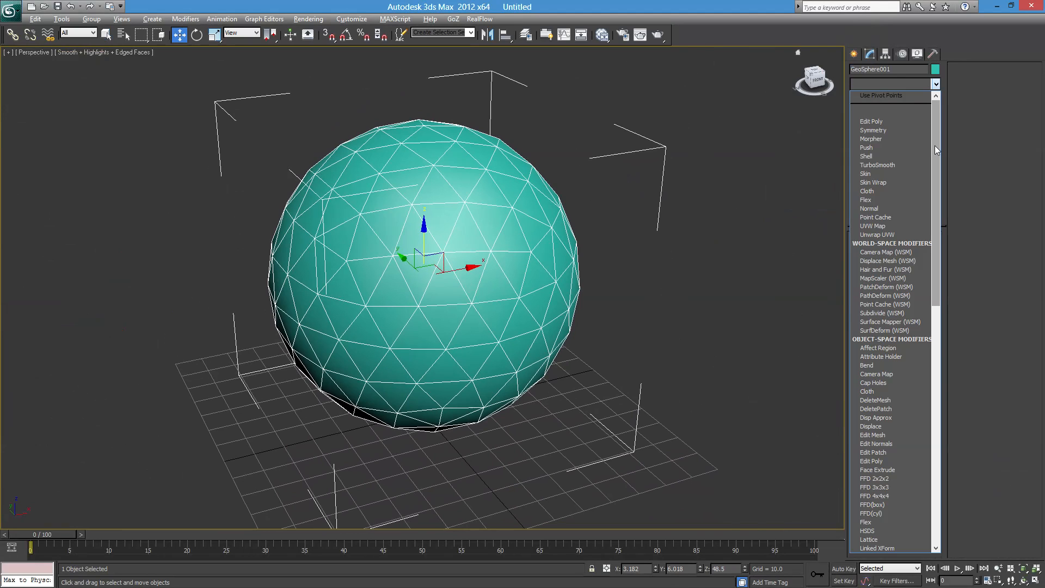
left_click_drag(935, 146, 904, 311)
left_click(877, 288)
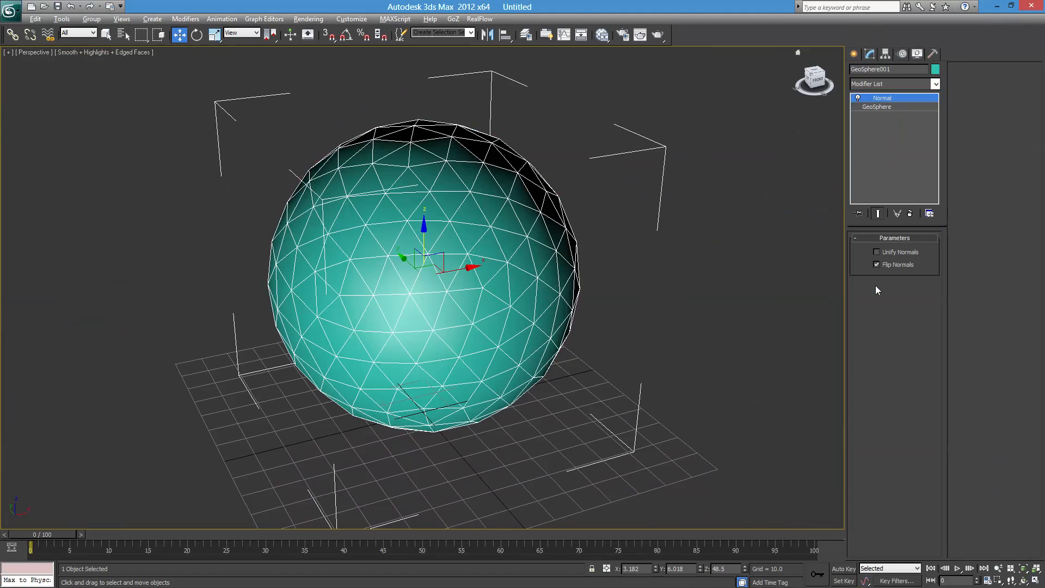
middle_click_drag(570, 390, 396, 359, "alt")
middle_click_drag(581, 321, 516, 312, "alt")
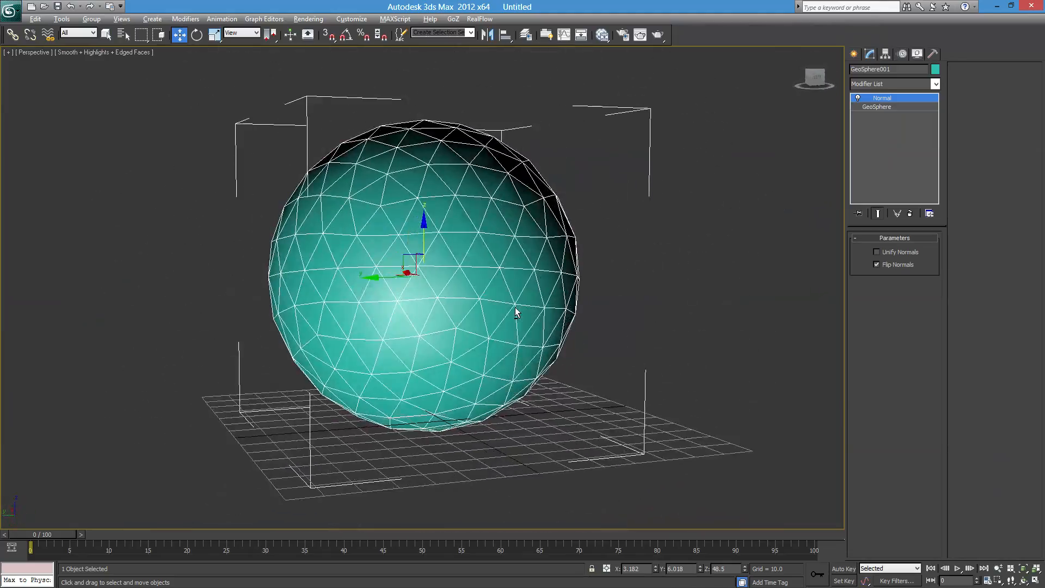
Turn Flip Normals off and back on to compare the GeoSphere's outer and inner faces.
left_click(877, 265)
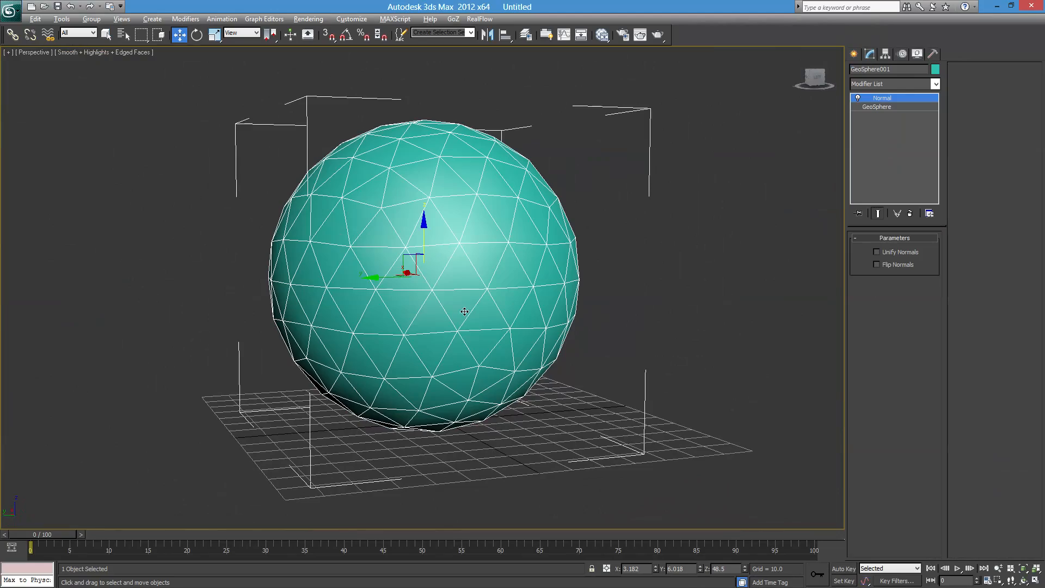
left_click(881, 266)
mouse_move(762, 299)
middle_mouse_down("alt")
mouse_move(599, 325)
mouse_move(457, 325)
middle_mouse_up("alt")
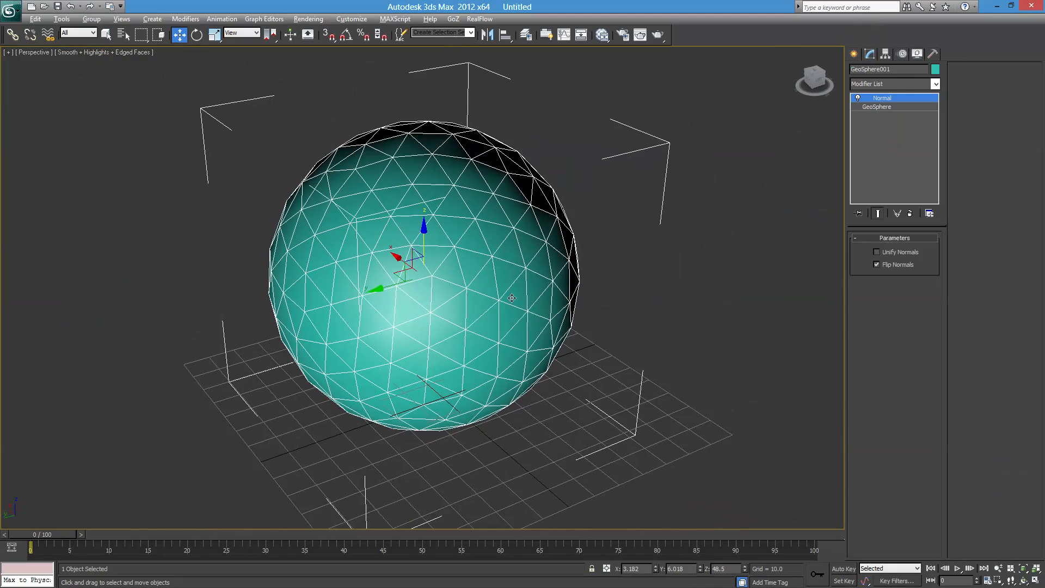
middle_click_drag(511, 298, 515, 277)
mouse_move(489, 336)
middle_mouse_down("alt")
mouse_move(364, 324)
mouse_move(473, 326)
middle_mouse_up("alt")
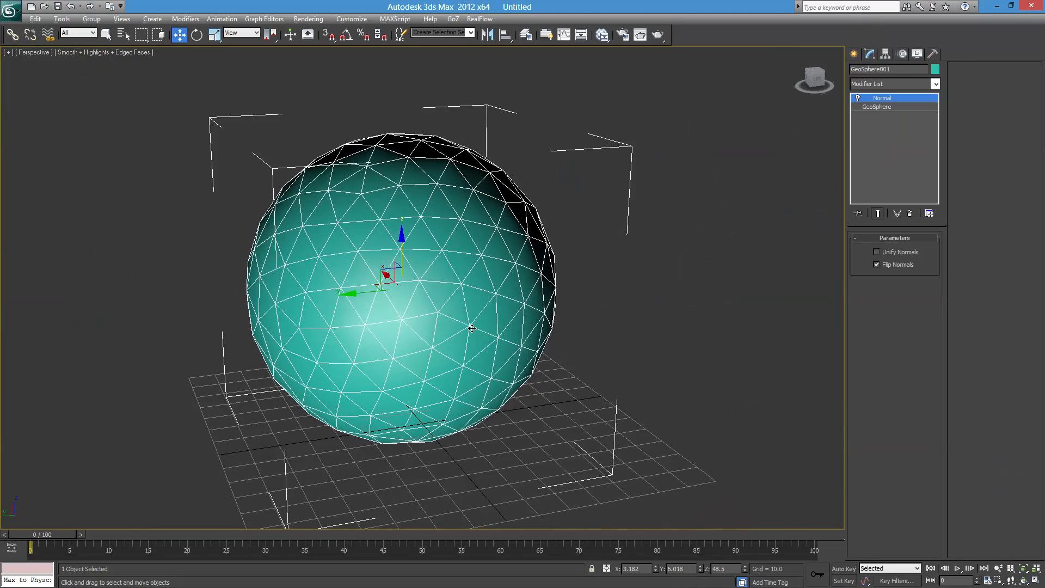
Delete the GeoSphere and create a large box about 289 long, 199 wide and 117 high over the grid.
key("Delete")
left_click(859, 53)
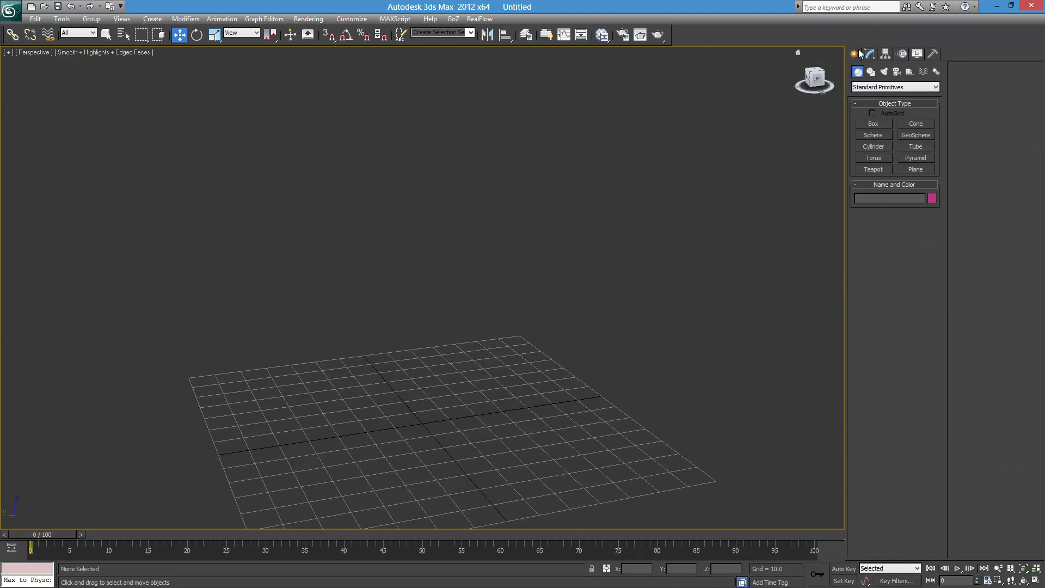
left_click(874, 124)
scroll(574, 236, "down", 5)
middle_click_drag(548, 324, 496, 359, "alt")
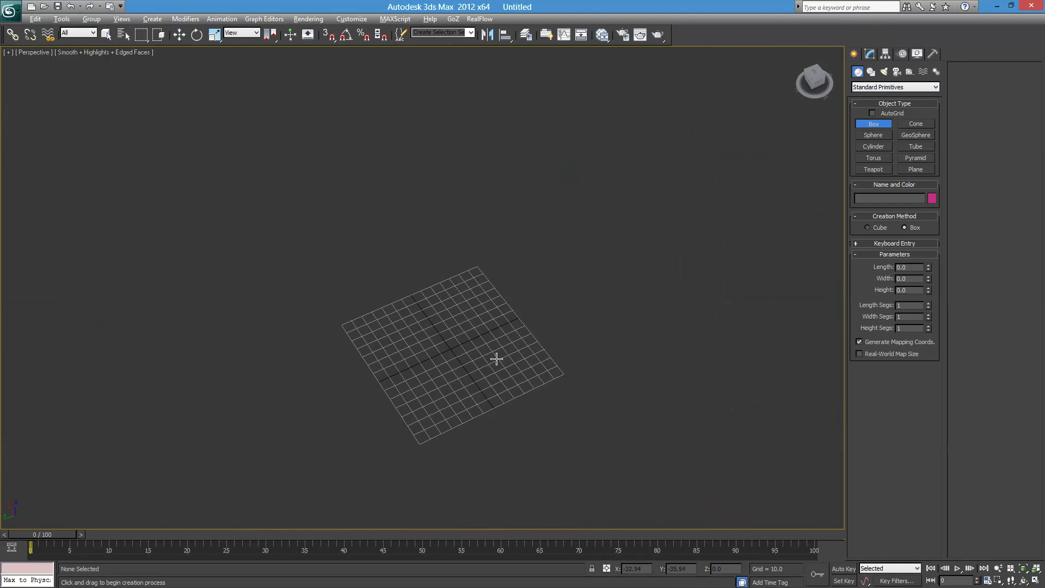
left_click_drag(246, 322, 751, 343)
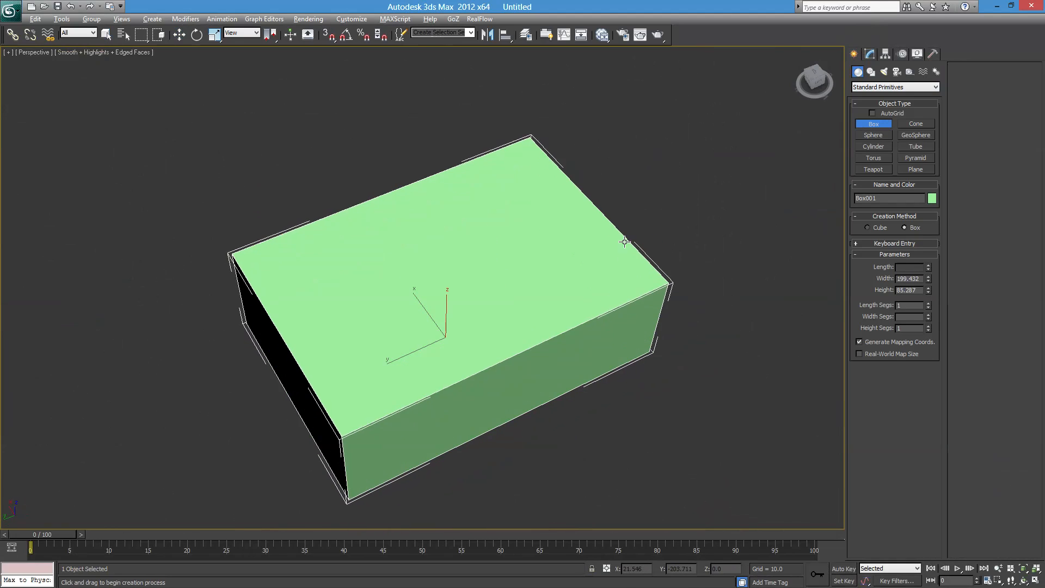
middle_click_drag(625, 242, 602, 327, "alt")
key("w")
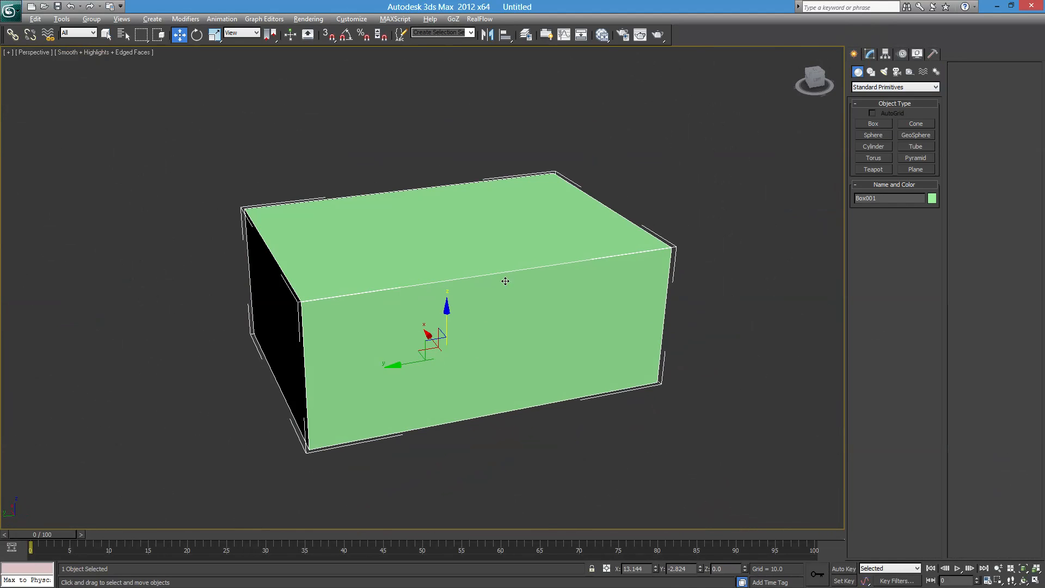
Move the large box to about X 3.2, Y 13.0 and apply a Normal modifier to flip its faces inward.
middle_click_drag(379, 308, 476, 312, "alt")
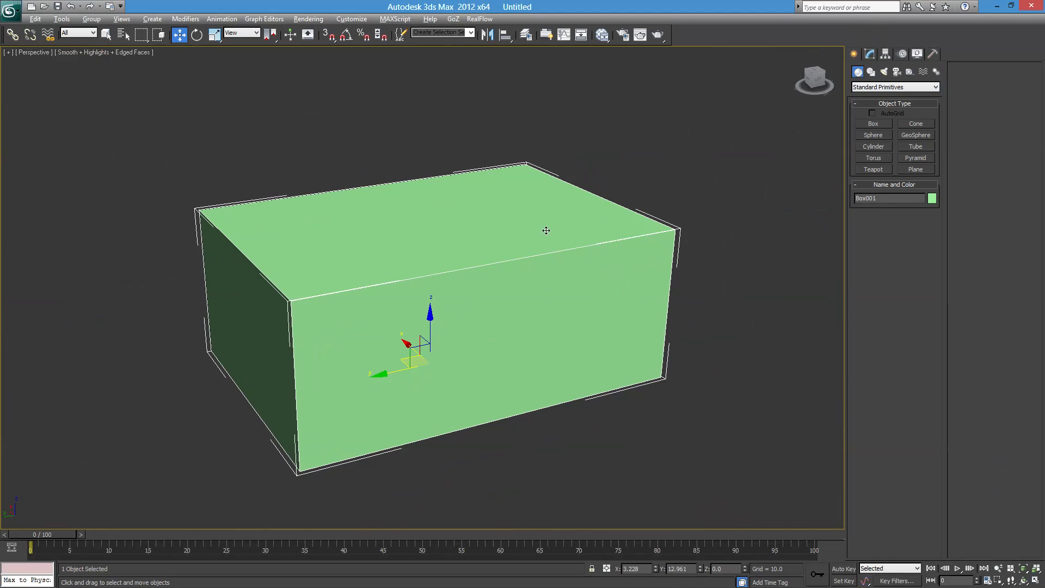
left_click(870, 54)
left_click(936, 84)
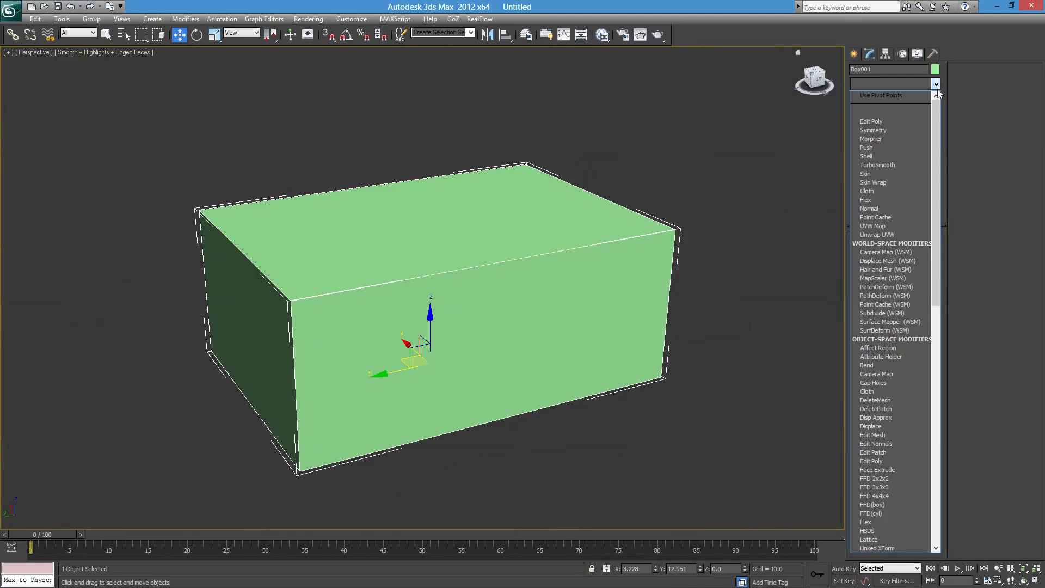
left_click_drag(936, 131, 930, 254)
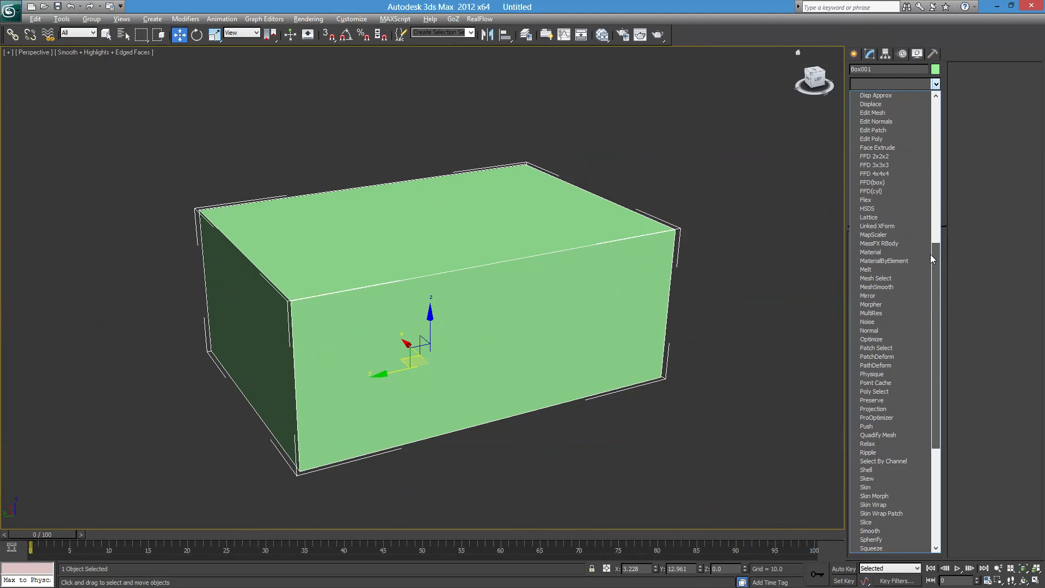
left_click(874, 330)
Enable Backface Cull in the large box's object properties so that it can be viewed as an open room.
mouse_move(464, 351)
middle_mouse_down("alt")
mouse_move(479, 305)
mouse_move(550, 299)
mouse_move(572, 326)
mouse_move(374, 311)
mouse_move(567, 292)
middle_mouse_up("alt")
right_click(567, 260)
left_click(612, 325)
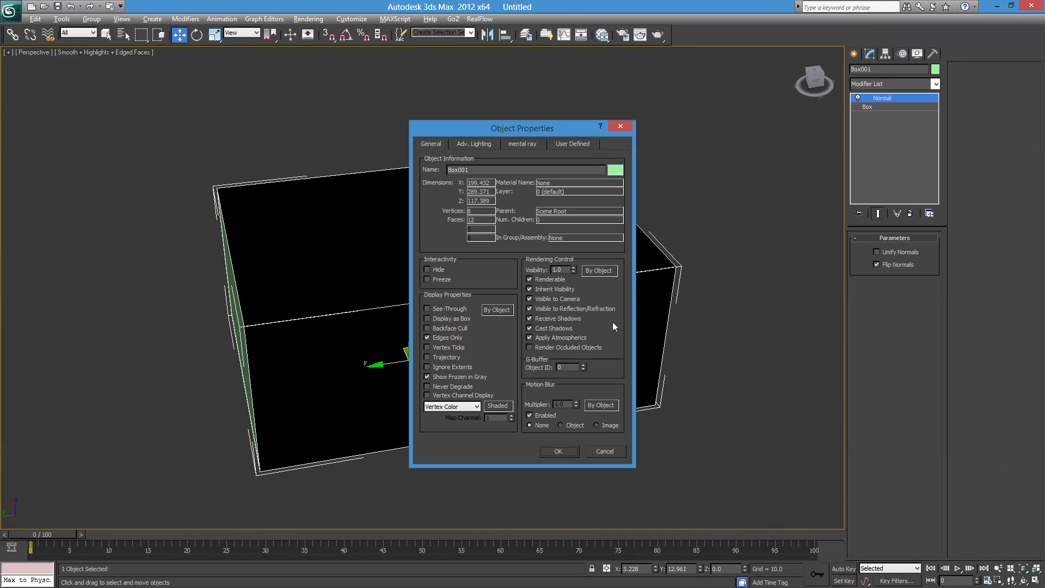
left_click(569, 454)
middle_click_drag(566, 449, 565, 403, "alt")
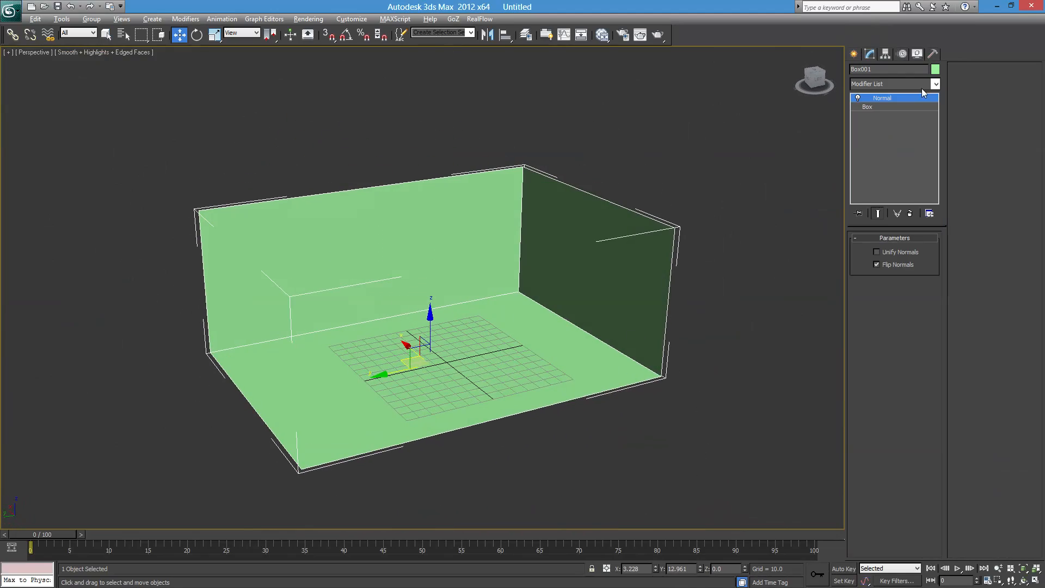
Create a small box with a base about 30 by 39 on the room floor near the far corner.
left_click(854, 53)
left_click(882, 123)
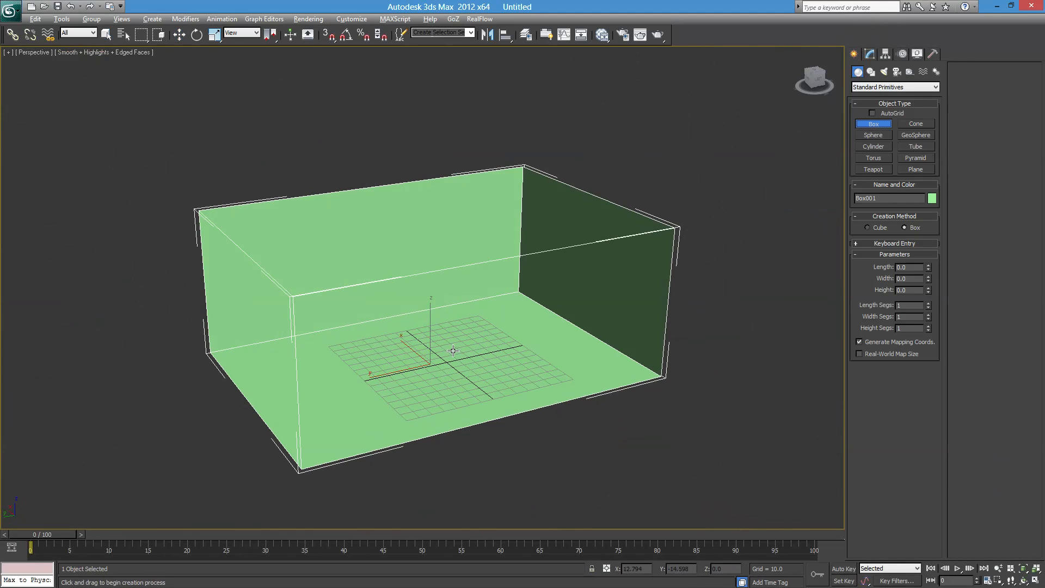
middle_click_drag(453, 350, 451, 360)
left_click_drag(510, 318, 517, 341)
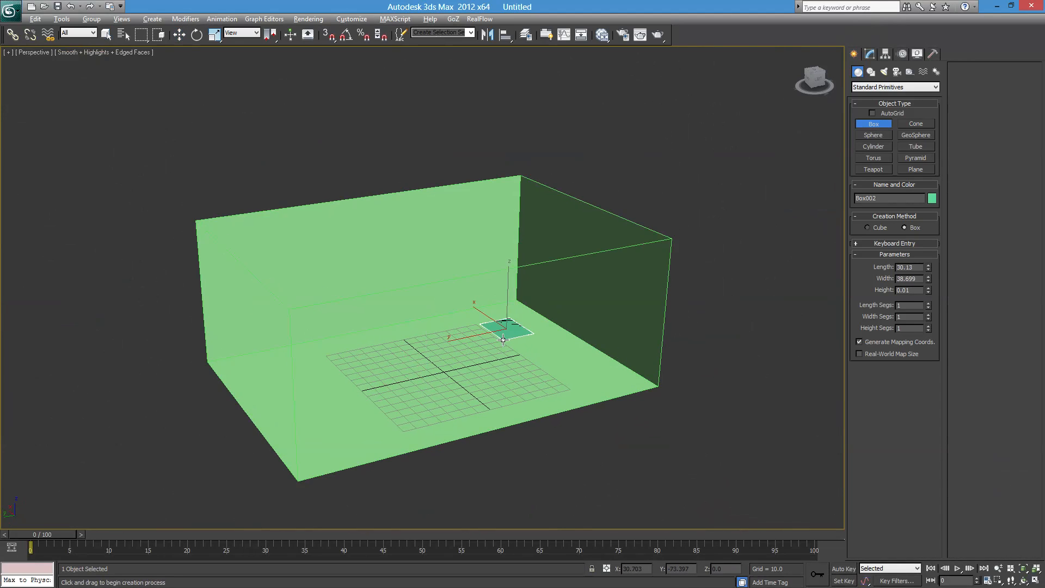
left_click(505, 296)
Create two more boxes along the room's back wall, the last with a base about 52 by 30.
left_click_drag(401, 331, 283, 382)
left_click(330, 351)
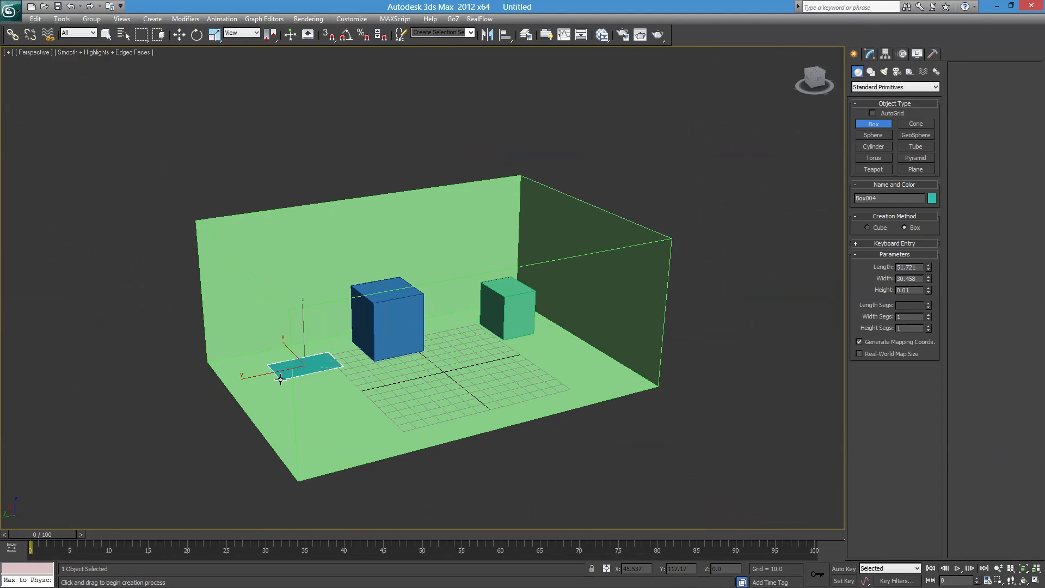
middle_click_drag(308, 357, 540, 301, "alt")
right_click(540, 301)
middle_click_drag(634, 264, 613, 233)
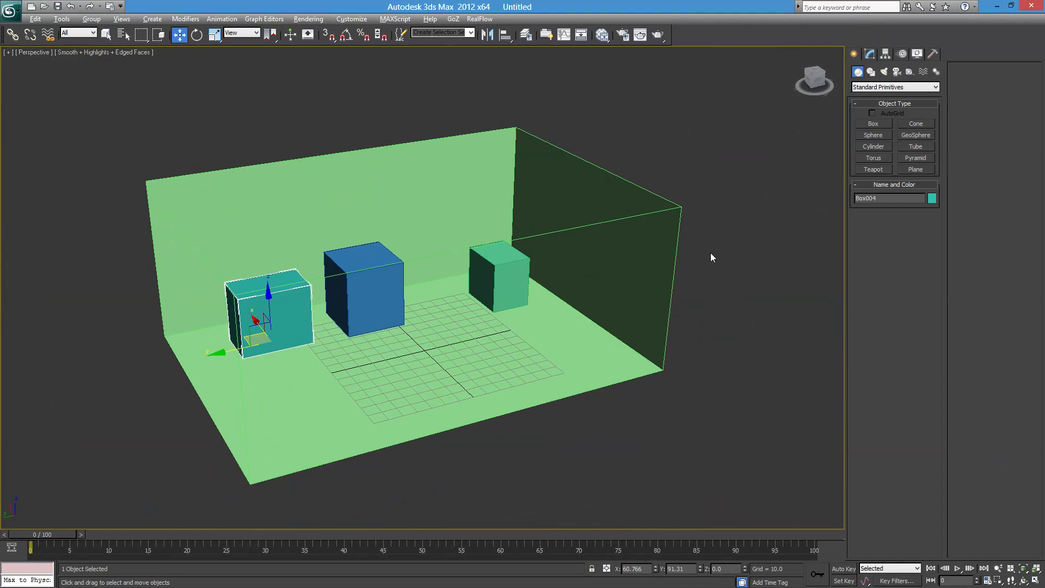
Delete the room with all its boxes and create a box about 136 by 136 and 190 high centred on the grid.
left_click_drag(680, 111, 151, 430)
key("Delete")
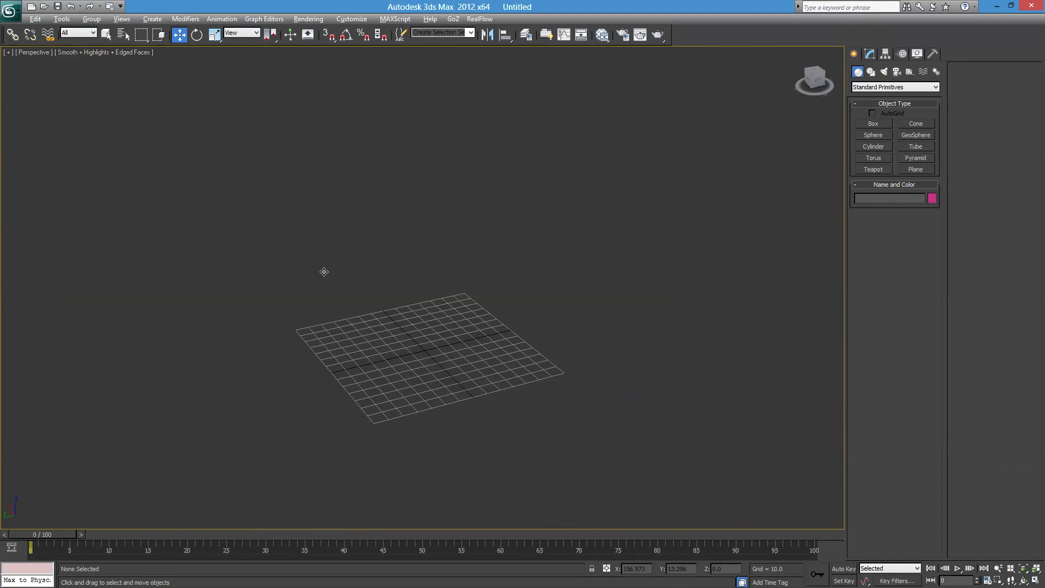
left_click(876, 124)
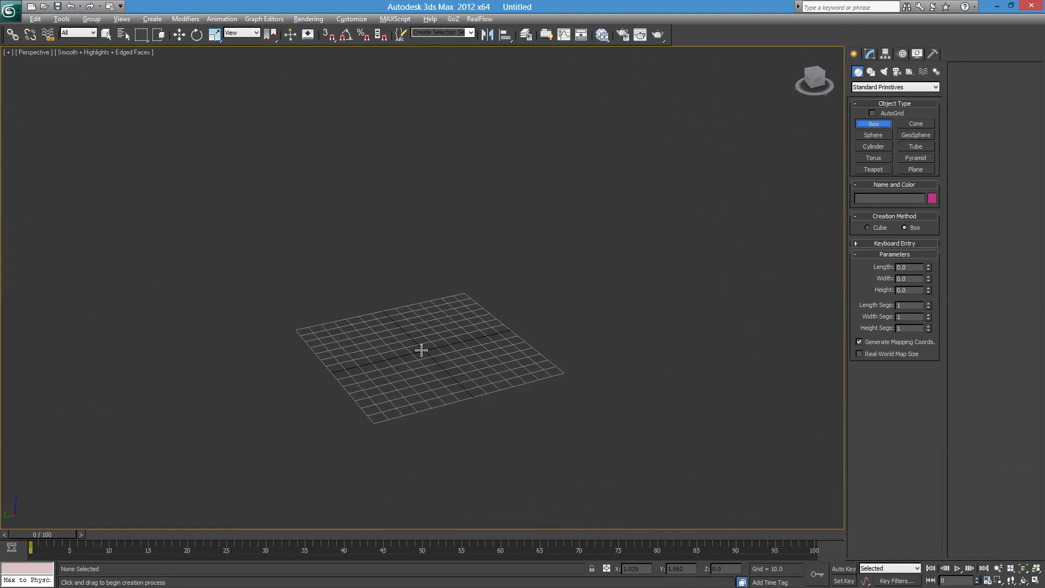
left_click_drag(421, 350, 456, 399)
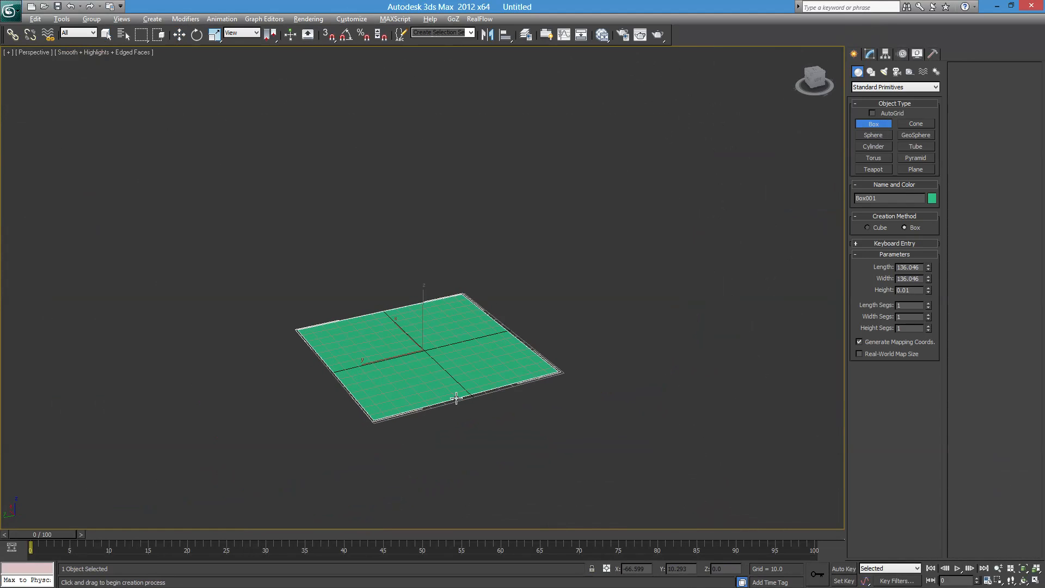
left_click(463, 129)
middle_click_drag(464, 215, 466, 316)
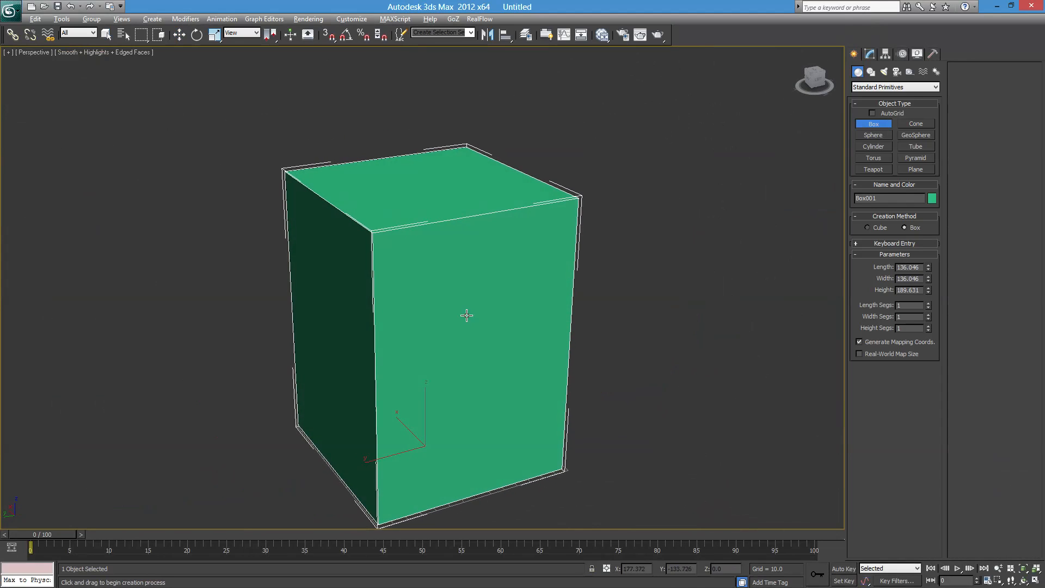
Finish creating the box and convert it to an Editable Poly object.
scroll(467, 315, "down", 1)
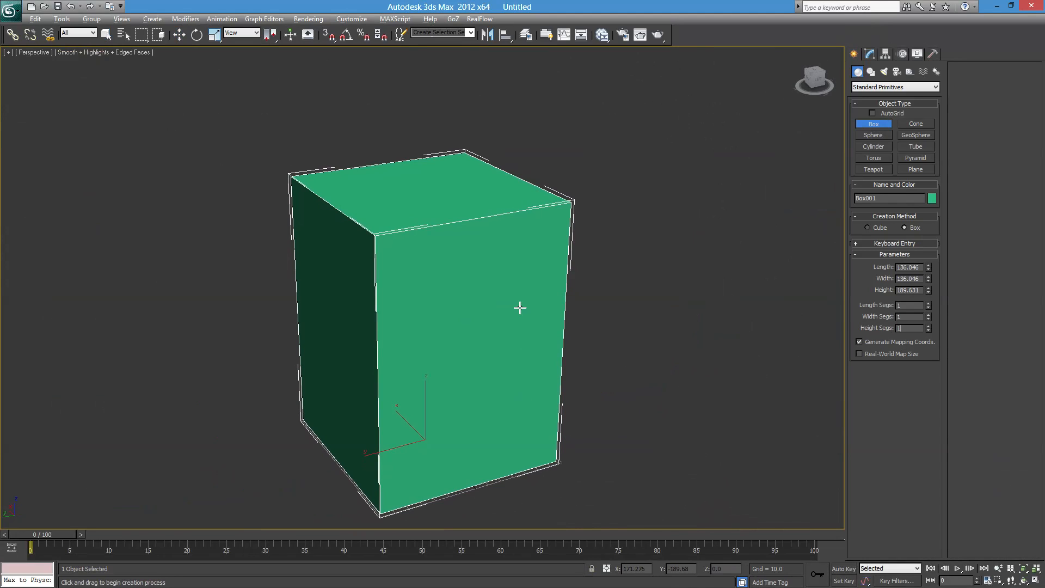
key("w")
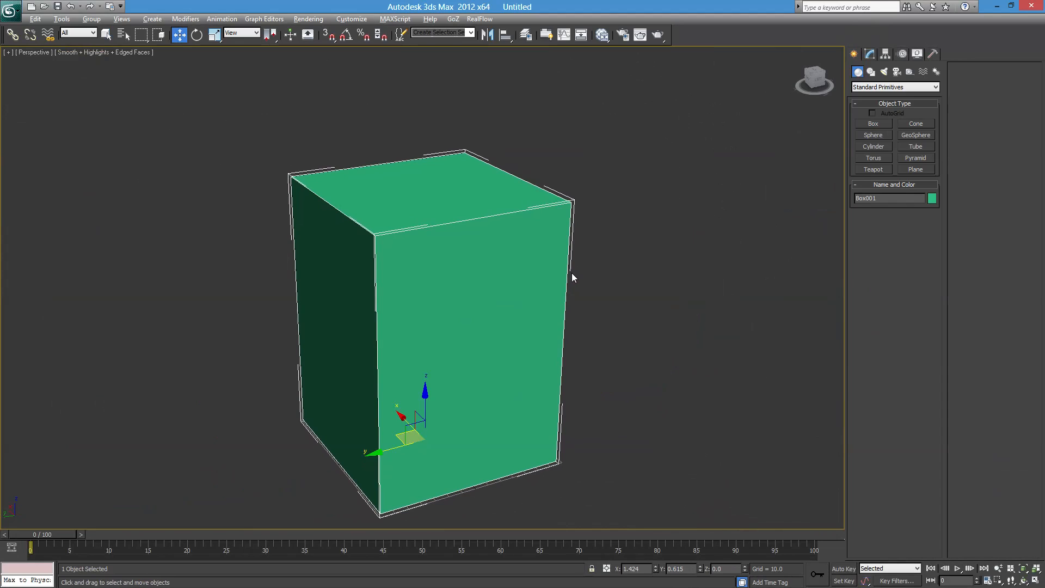
middle_click_drag(492, 259, 490, 255)
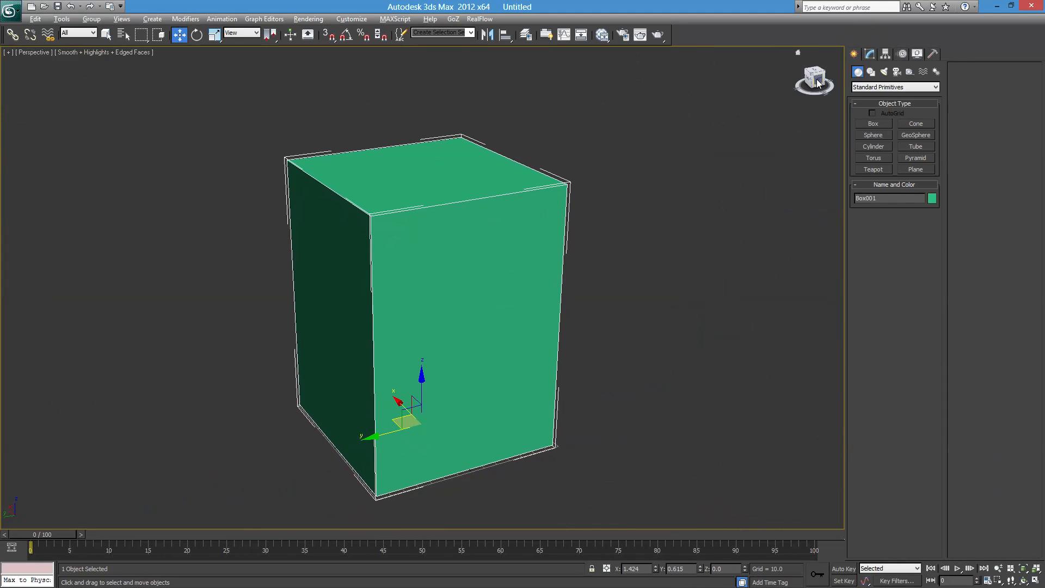
left_click(869, 53)
right_click(884, 123)
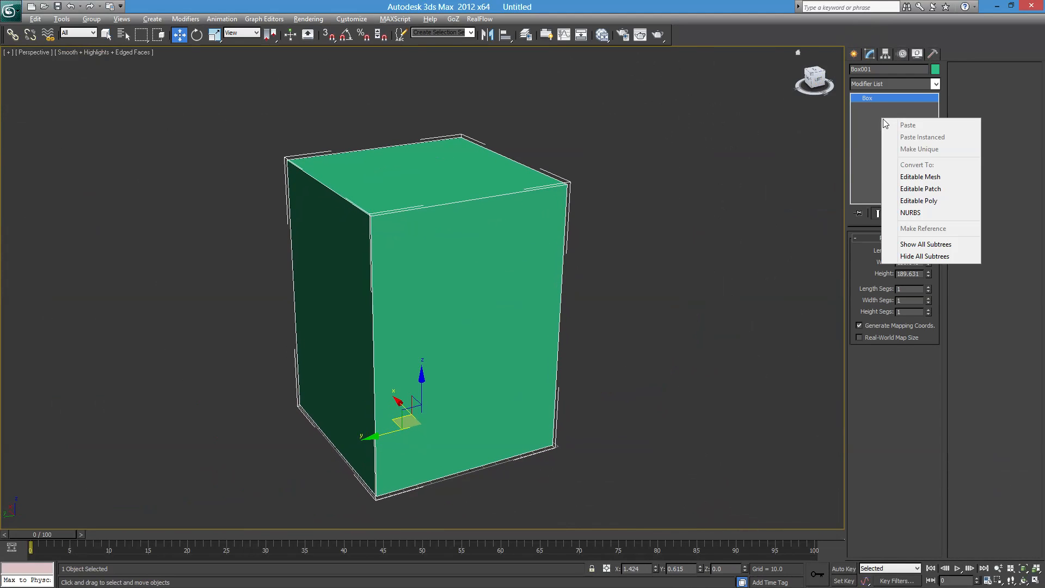
left_click(919, 200)
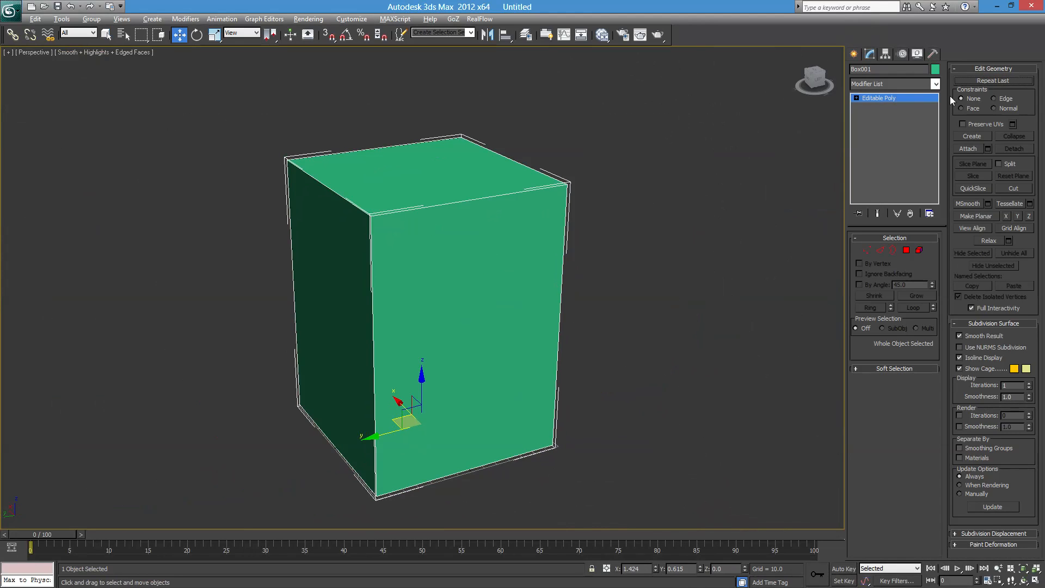
Select the box's top polygon and move it straight up to a Z height of about 231.
left_click(906, 250)
left_click(473, 194)
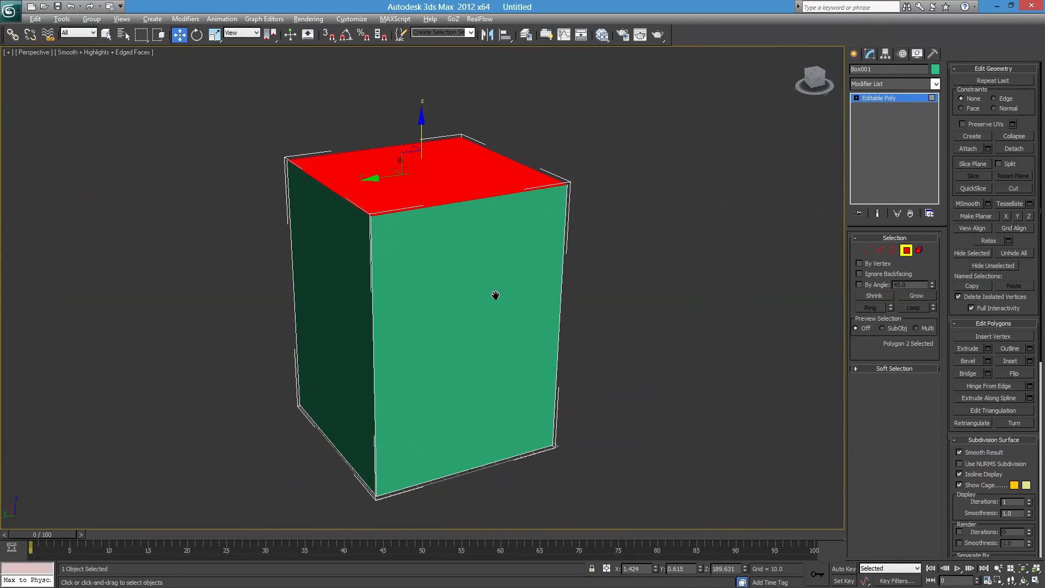
scroll(494, 294, "down", 3)
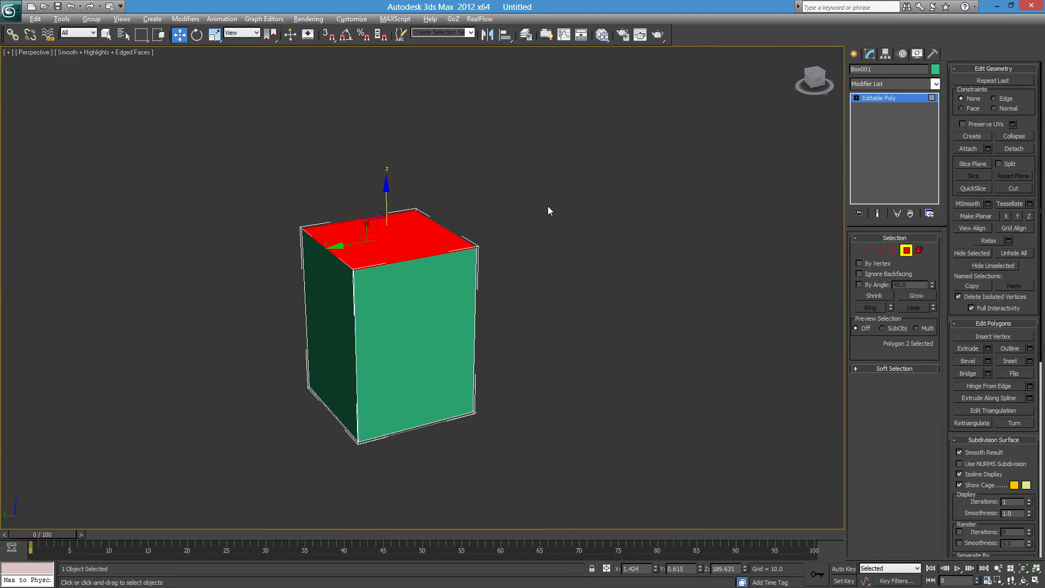
left_click_drag(387, 191, 382, 154)
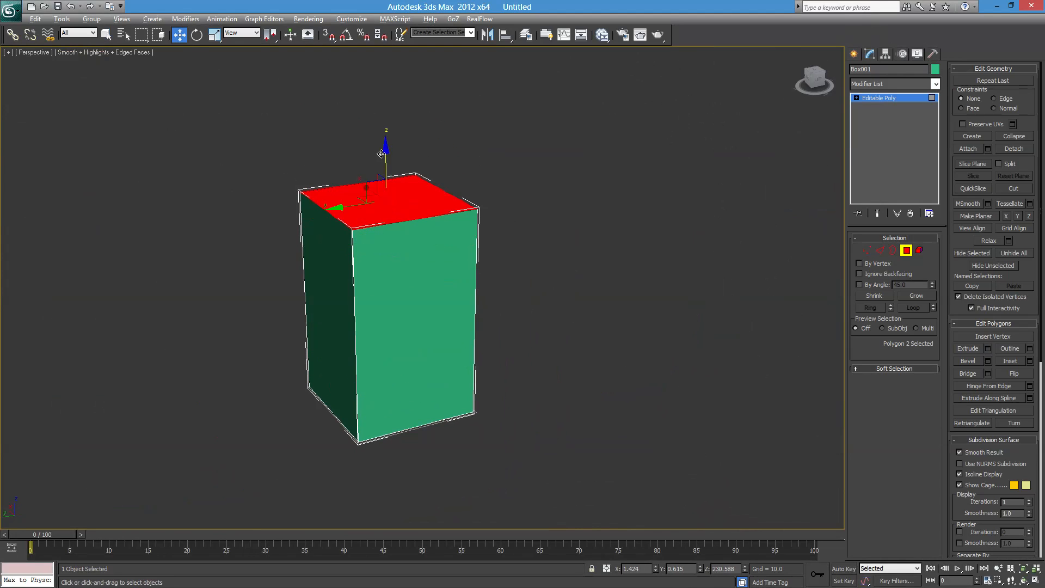
Select the four edges around the box's top and move them down to a Z height of about 182.
left_click(880, 252)
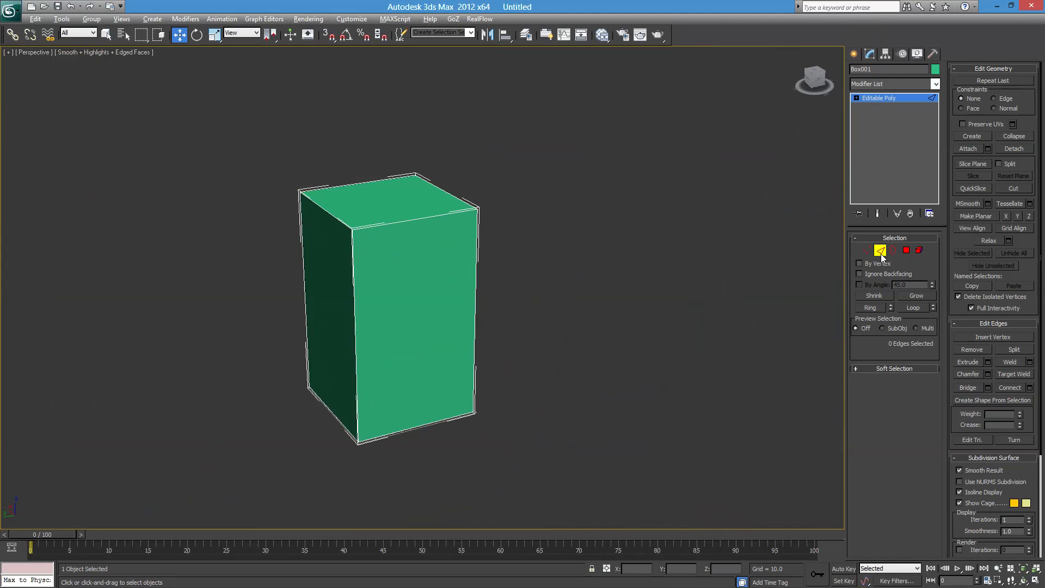
left_click(423, 218)
left_click(446, 191, "ctrl")
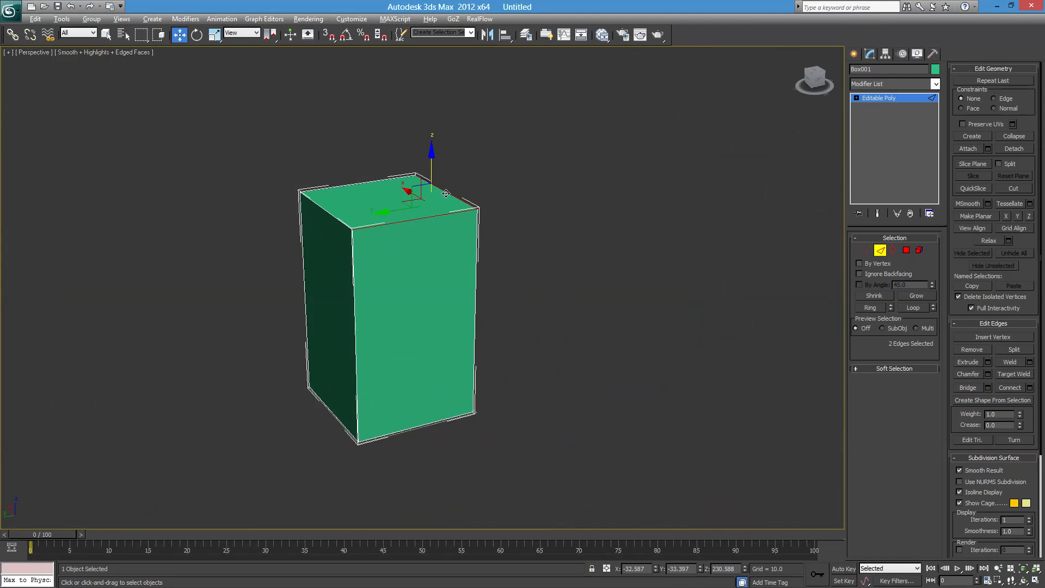
left_click(369, 194, "ctrl")
left_click(338, 221, "ctrl")
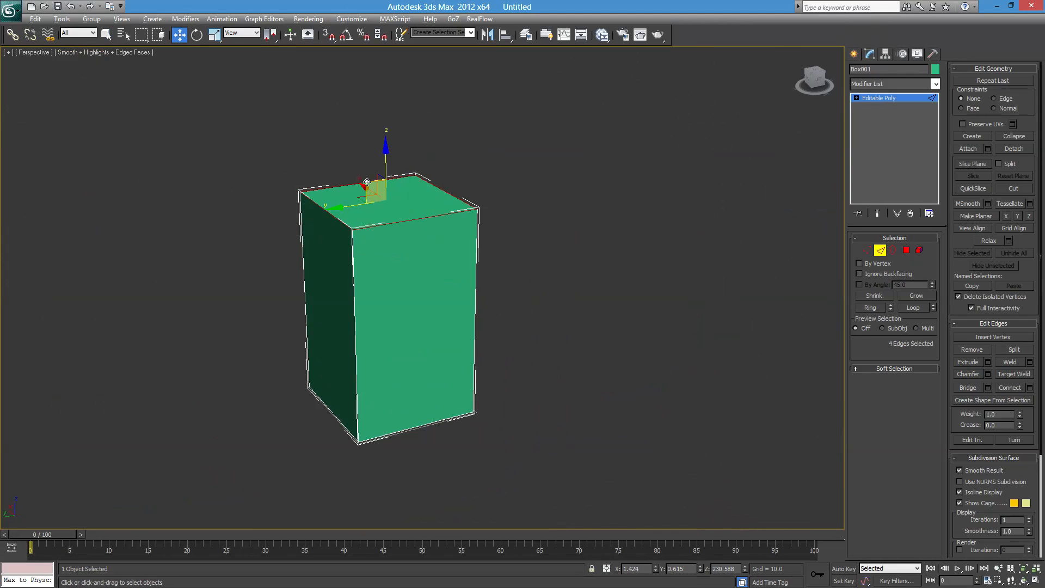
left_click_drag(386, 154, 406, 228)
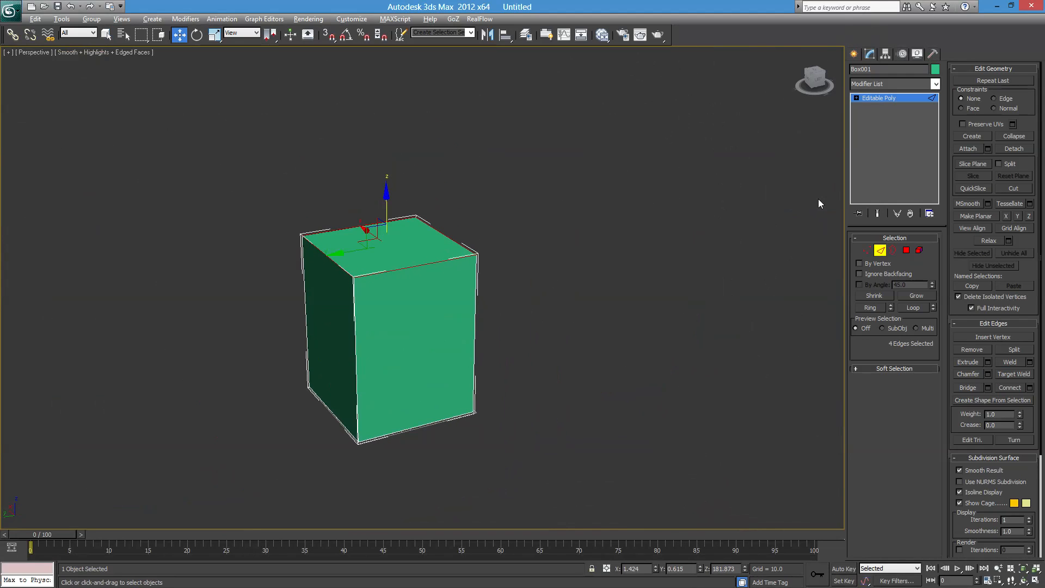
Select the box's four top vertices, raise them so the box becomes a tall column, and leave vertex editing.
left_click(867, 251)
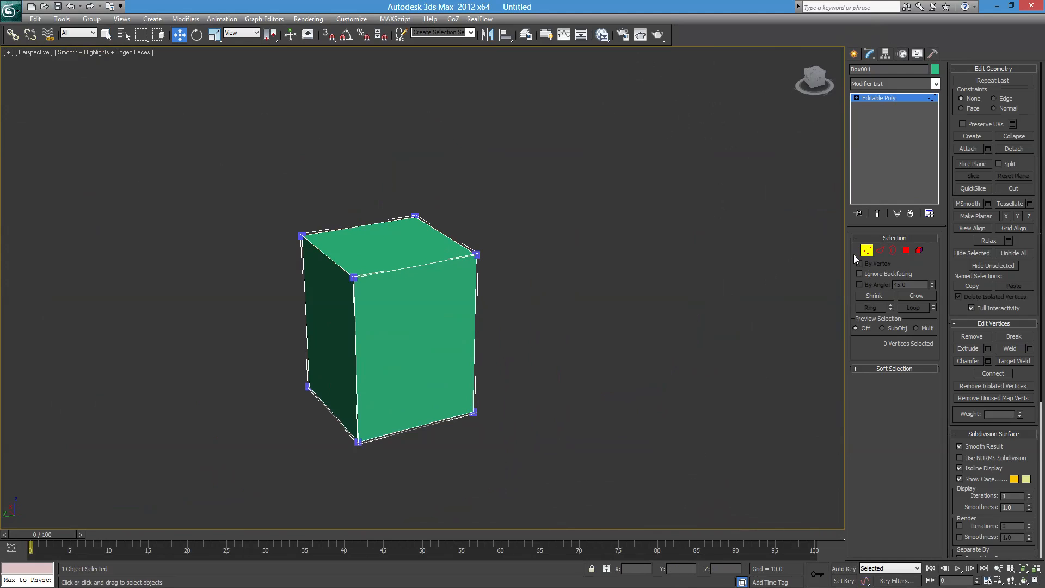
left_click(416, 216)
left_click(477, 256, "ctrl")
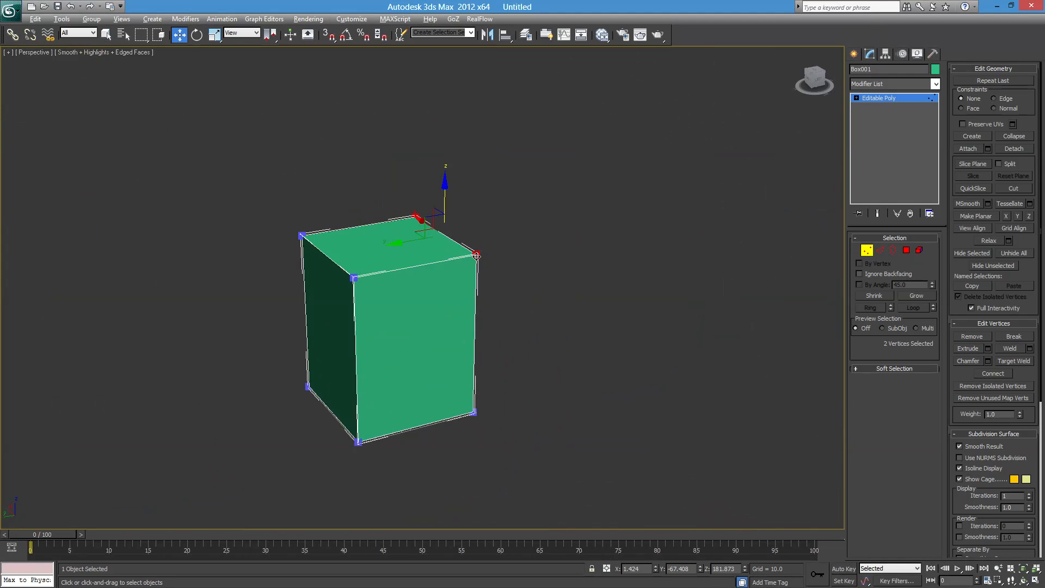
left_click(354, 278, "ctrl")
left_click(302, 236, "ctrl")
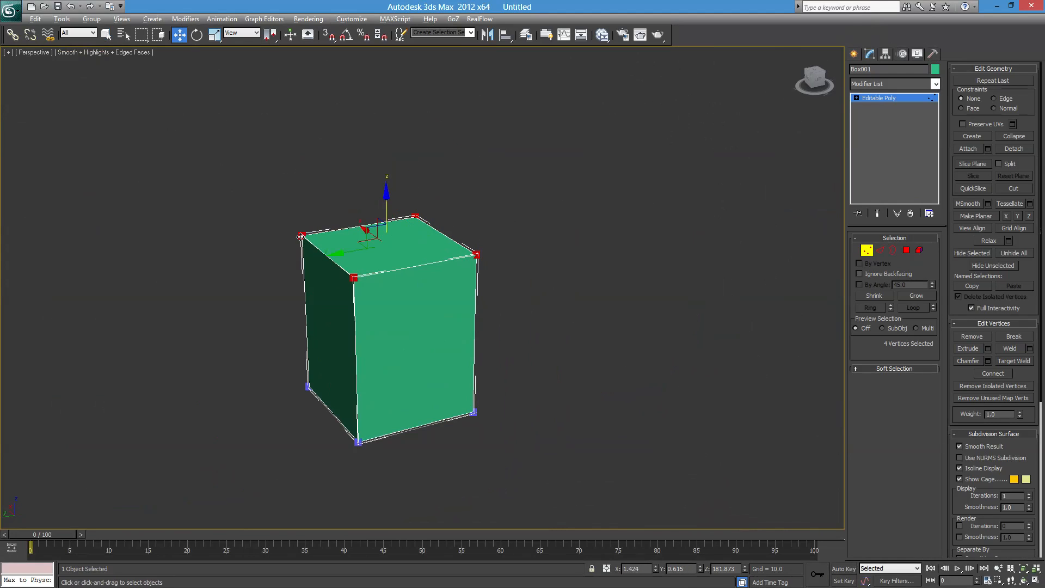
left_click_drag(395, 202, 376, 119)
left_click(866, 251)
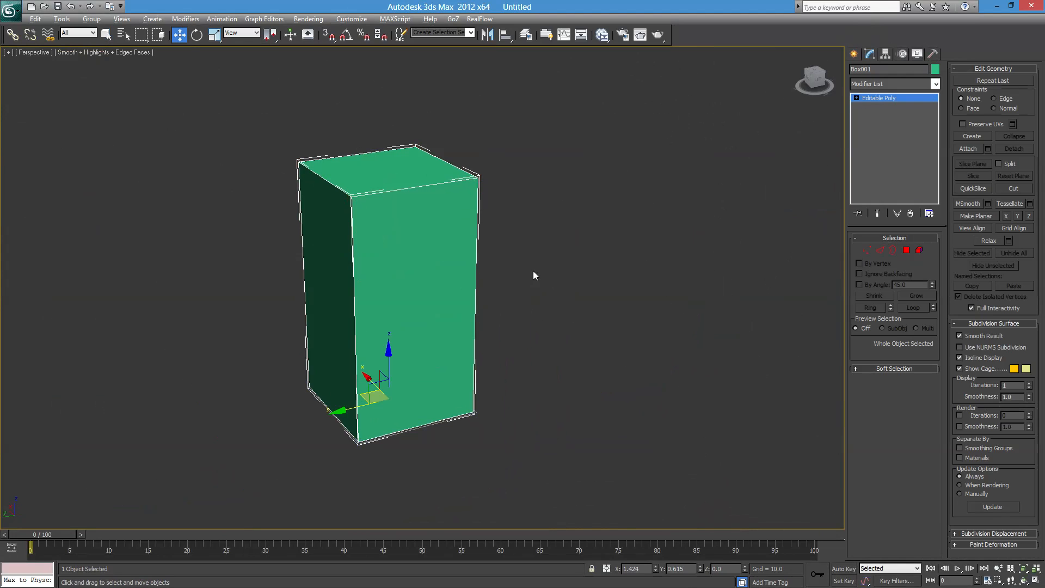
Create a second box beside the green one, with a base about 132 by 132 and a height of about 237.
middle_click_drag(425, 216, 376, 326)
middle_click_drag(333, 287, 416, 322, "alt")
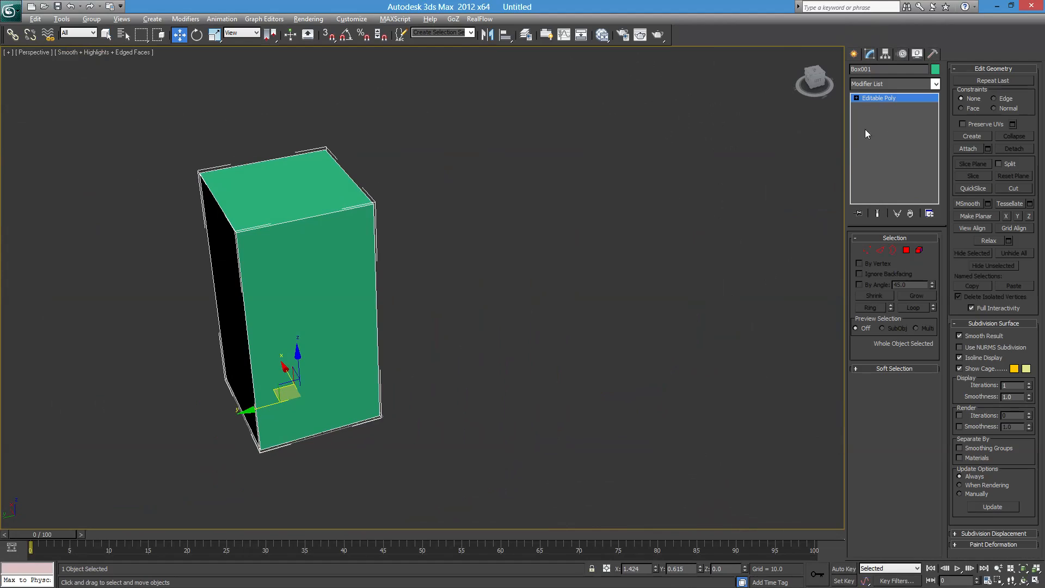
middle_click_drag(648, 244, 606, 254)
left_click(860, 54)
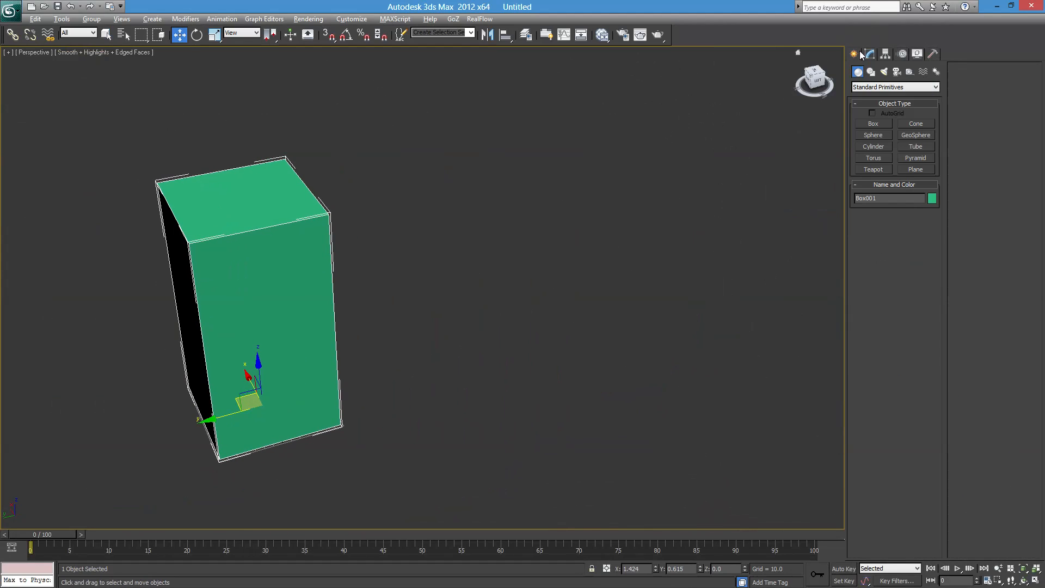
left_click(875, 124)
left_click_drag(462, 363, 536, 378)
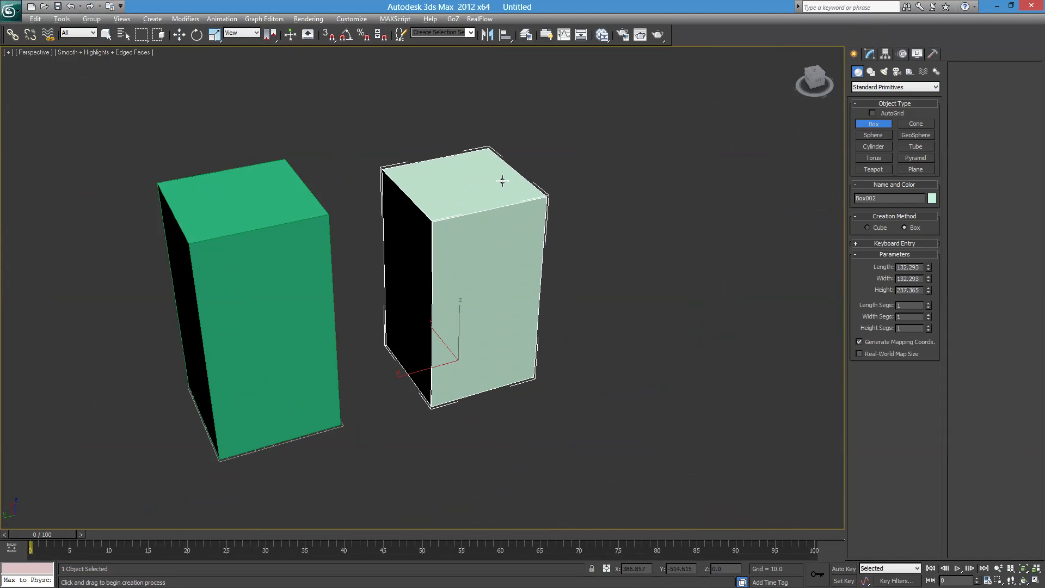
left_click(502, 181)
right_click(511, 254)
Set the second box's length, width and height segments to 3 each.
left_click(870, 54)
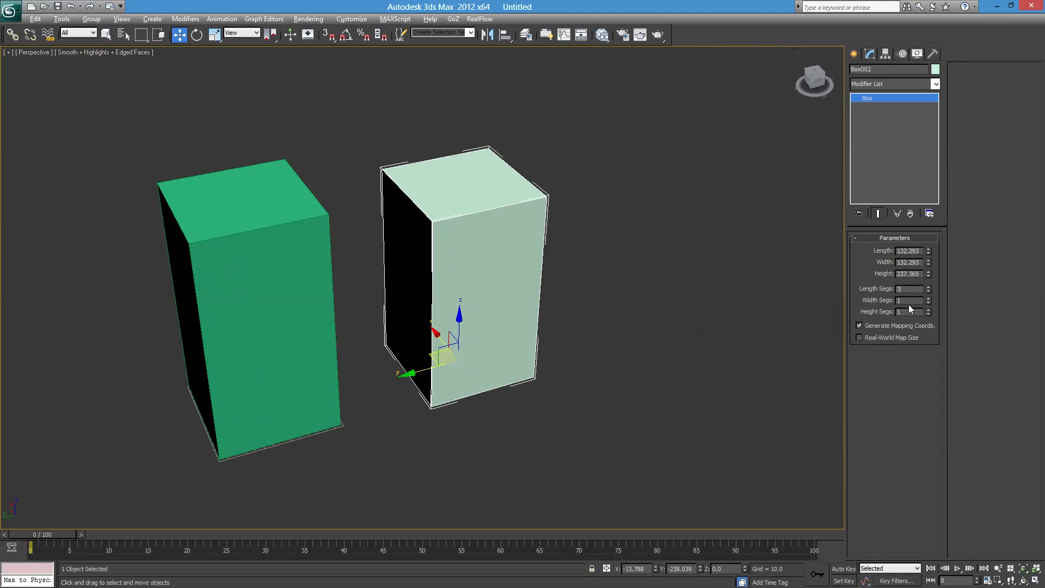
left_click(909, 301)
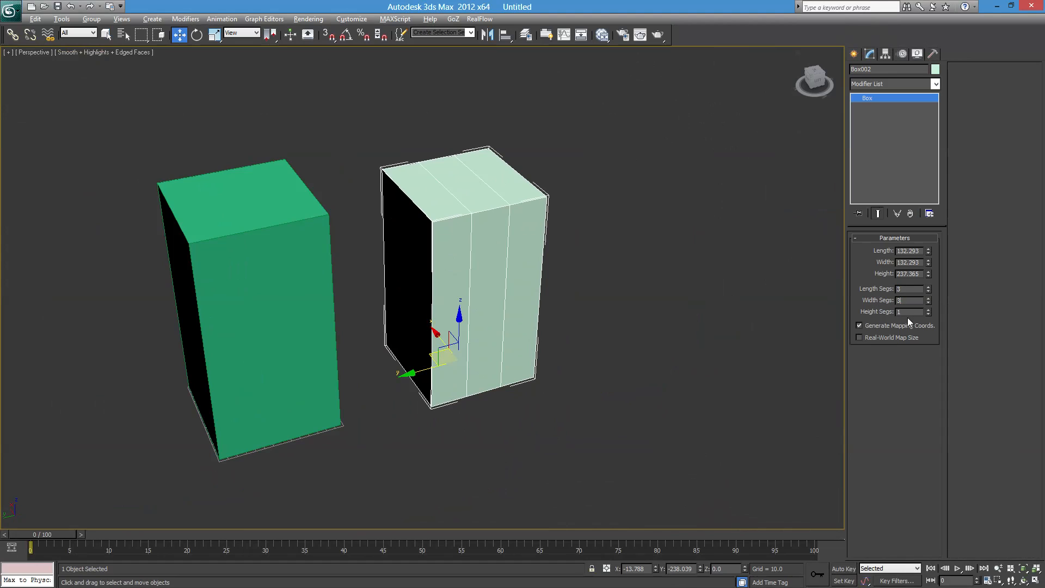
left_click(903, 312)
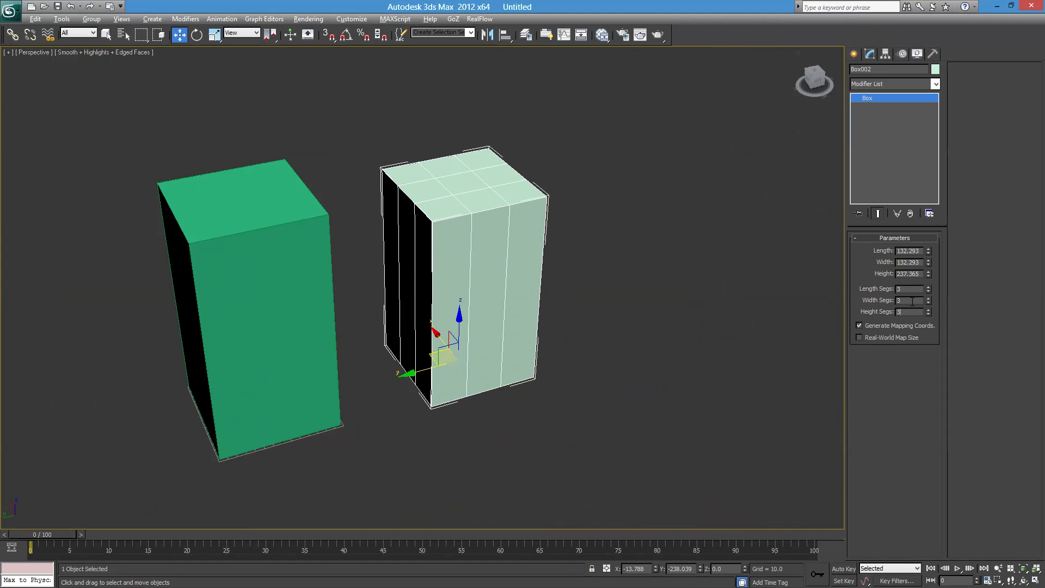
type("3")
left_click(912, 302)
Change the second box's object color to medium blue and convert it to an Editable Poly.
left_click(937, 70)
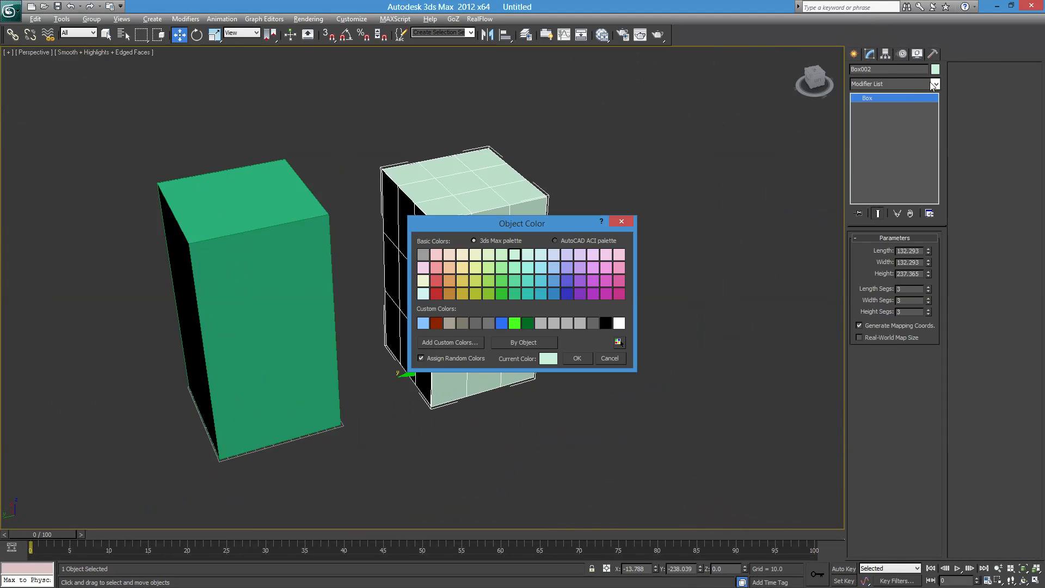
left_click(553, 293)
left_click(579, 358)
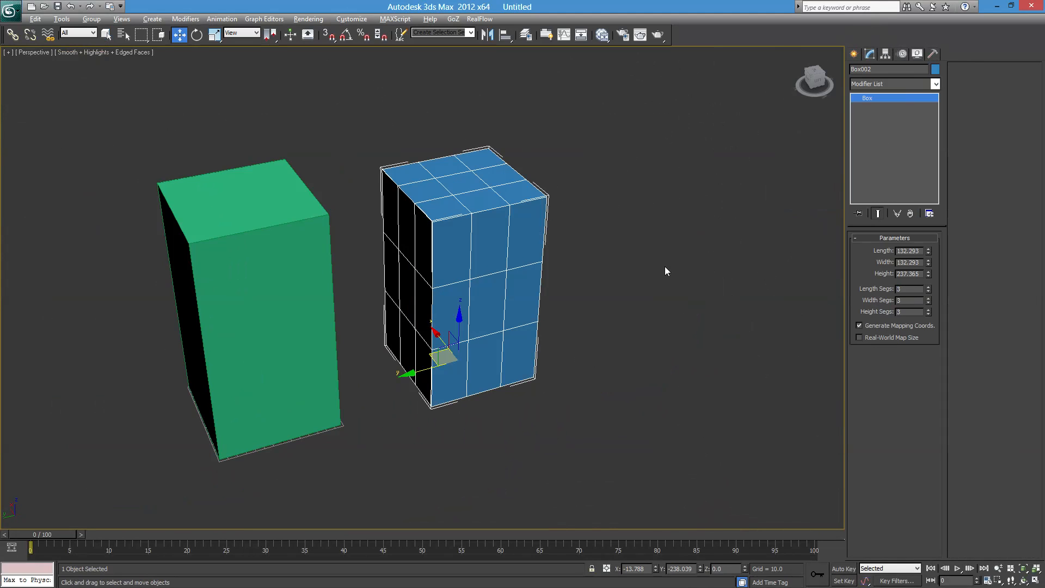
right_click(906, 144)
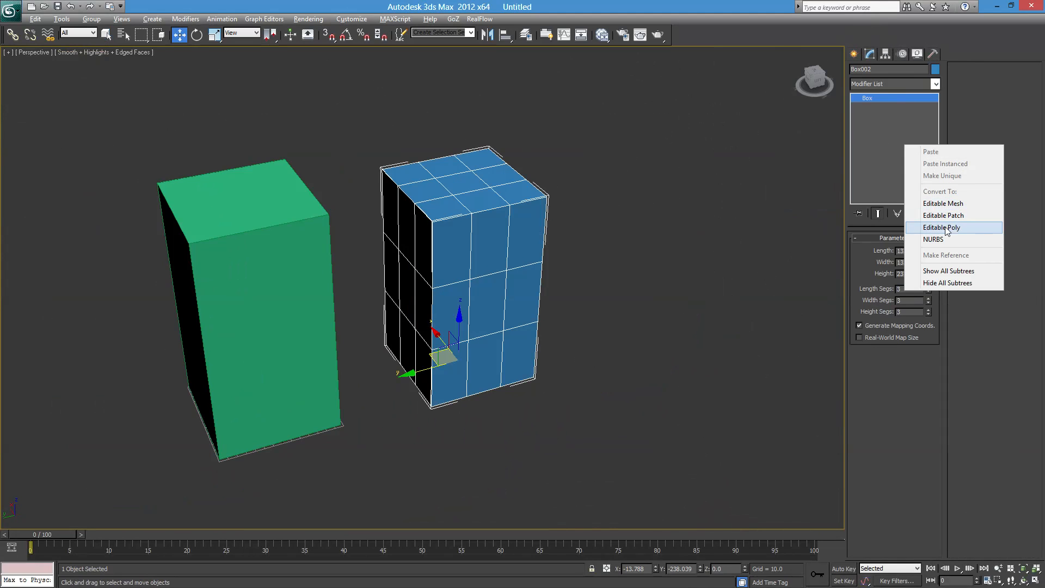
left_click(926, 221)
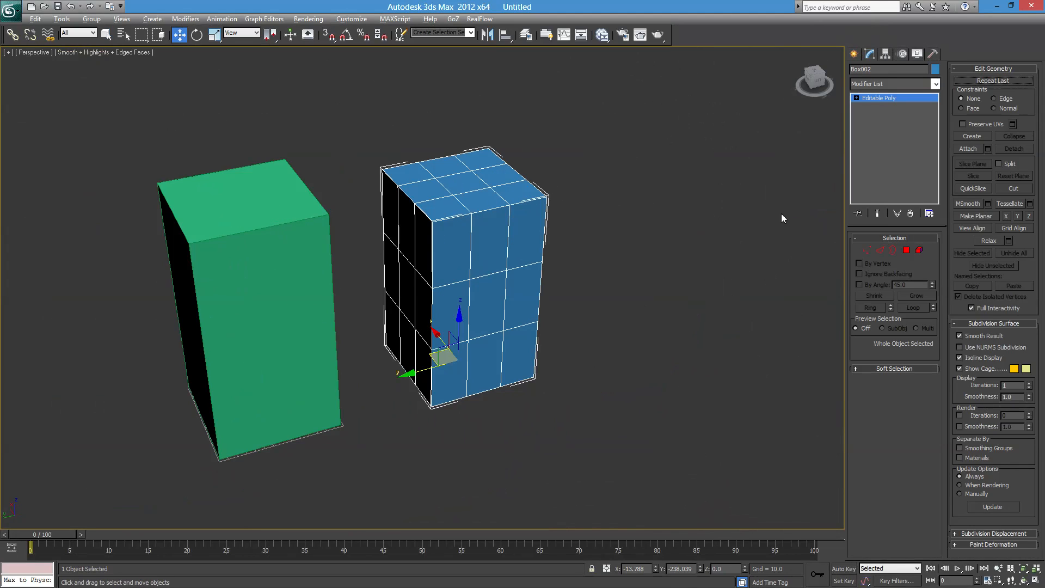
Select the eight vertices in the two front rows of the blue box's top face one by one.
left_click(868, 249)
left_click(433, 223)
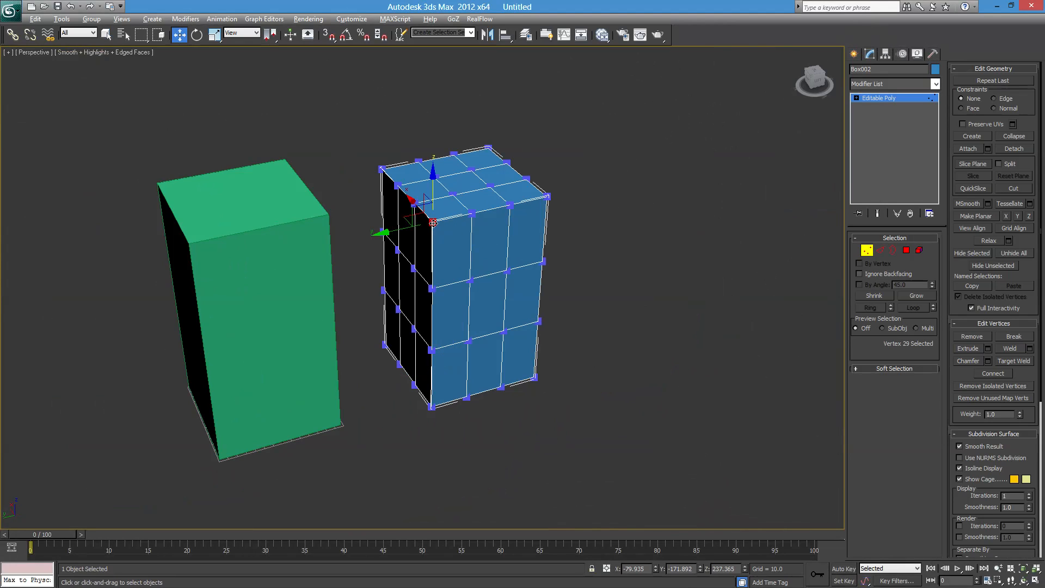
left_click(472, 214, "ctrl")
left_click(510, 205, "ctrl")
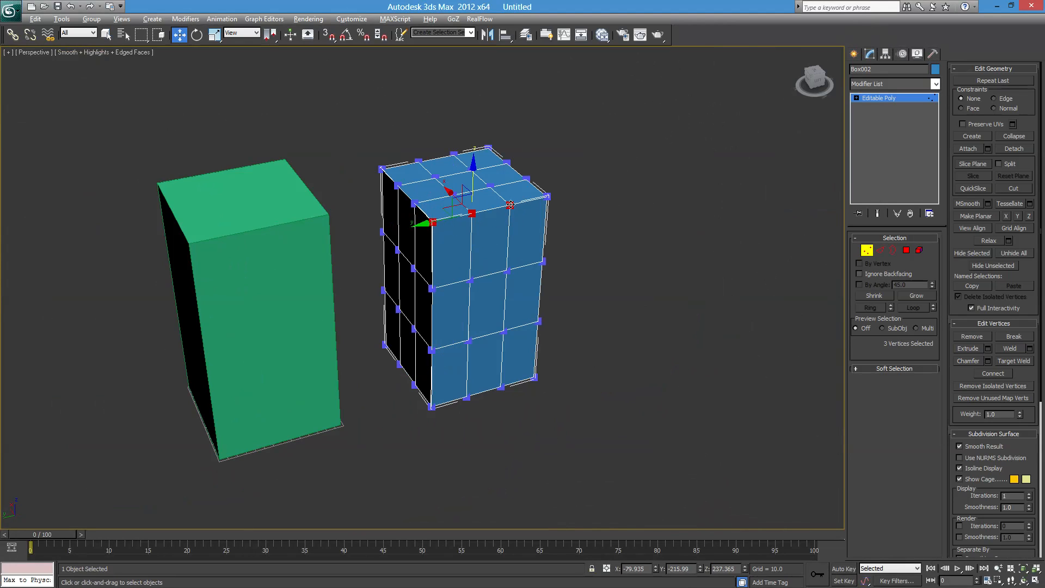
left_click(548, 196, "ctrl")
left_click(526, 178, "ctrl")
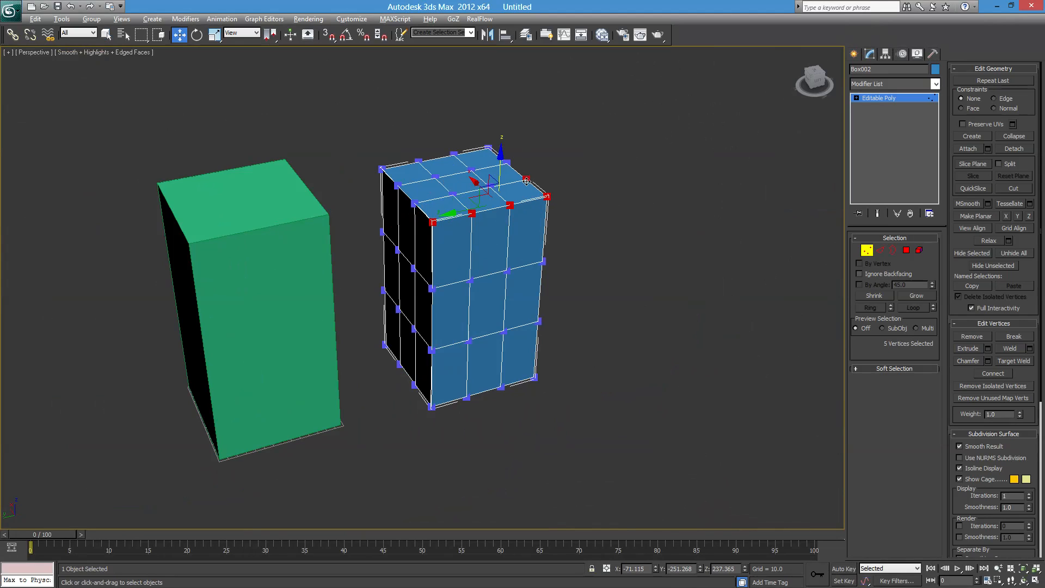
left_click(490, 185, "ctrl")
left_click(452, 194, "ctrl")
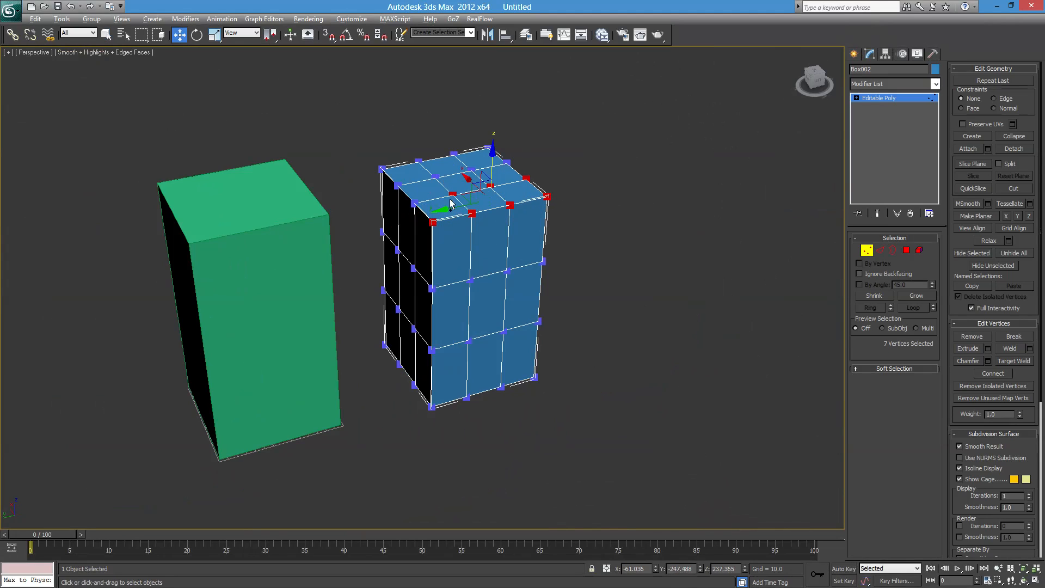
left_click(415, 204, "ctrl")
Clear the vertex selection and region-select all 16 vertices of the blue box's top face from a level side view.
middle_click_drag(400, 214, 401, 275)
scroll(457, 170, "up", 4)
middle_click_drag(456, 167, 463, 279, "alt")
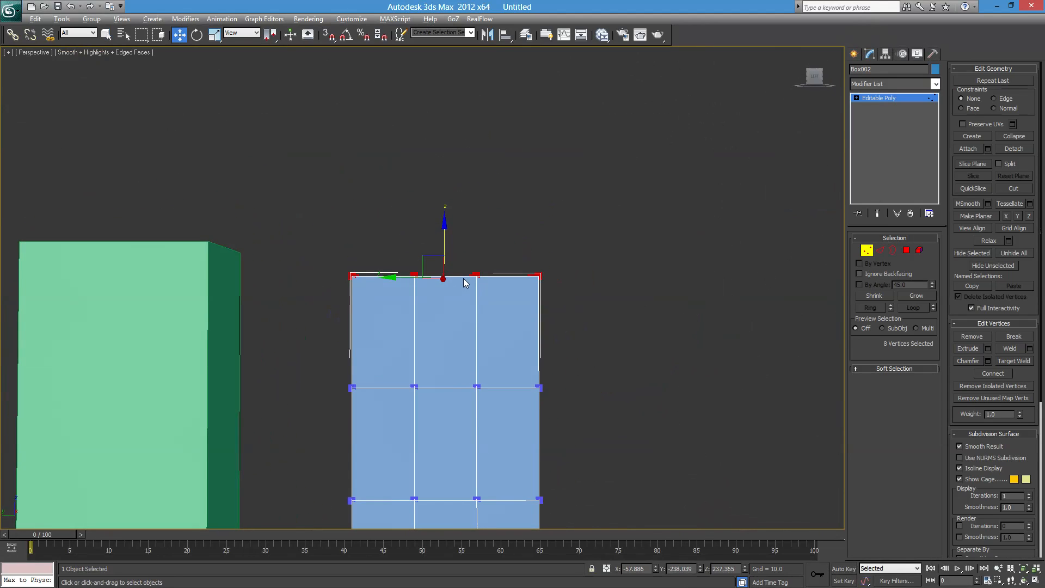
left_click(729, 184)
left_click_drag(657, 167, 304, 308)
middle_click_drag(380, 289, 441, 246, "alt")
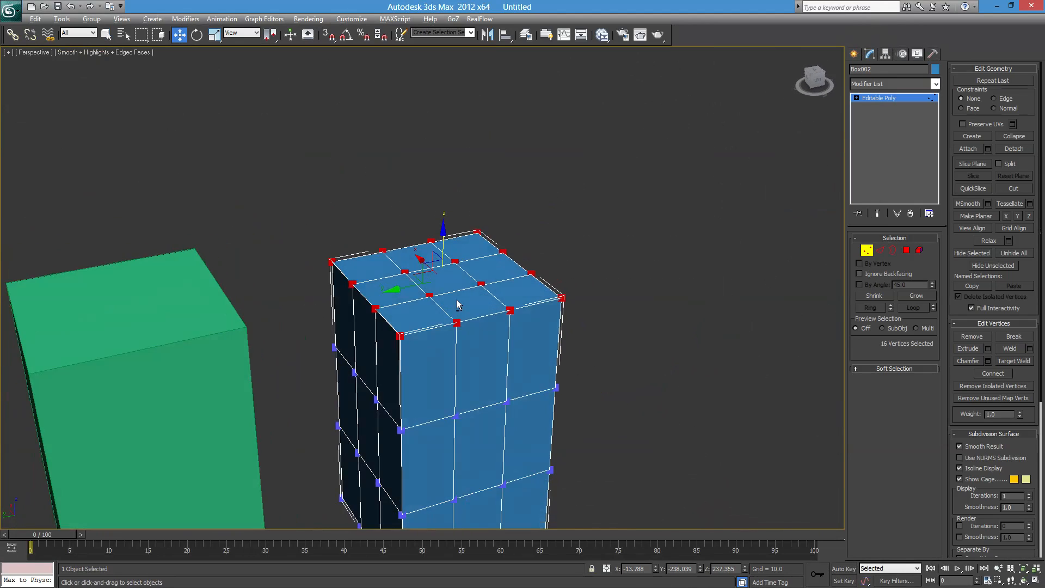
left_click_drag(441, 246, 471, 235)
middle_click_drag(534, 209, 608, 288, "alt")
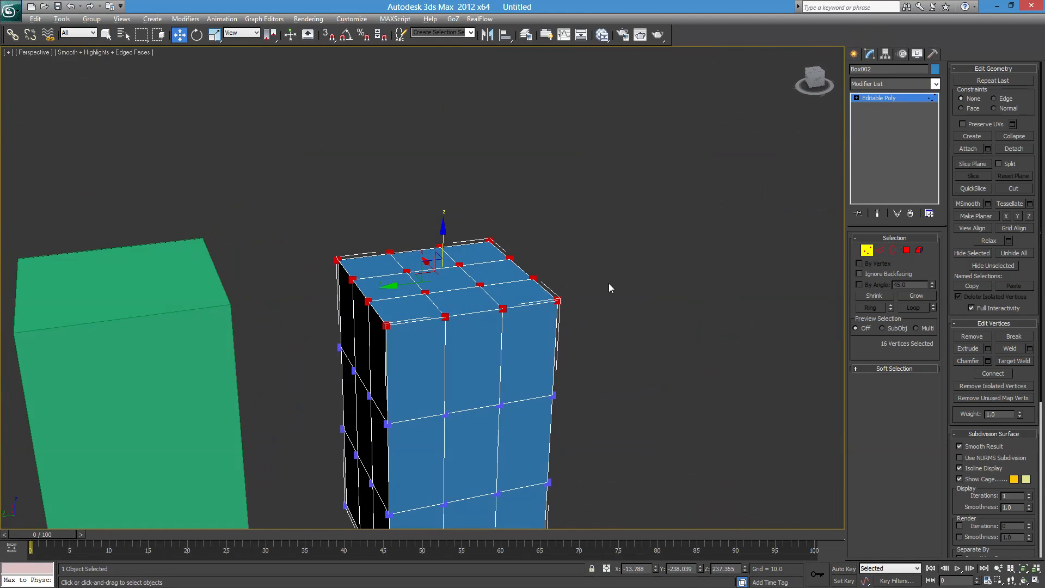
Region-select all edges of the blue box's top face together with the vertical edges of its uppermost row.
left_click(880, 250)
middle_click_drag(544, 327, 421, 243, "alt")
left_click_drag(300, 182, 610, 281)
middle_click_drag(485, 310, 703, 357, "alt")
middle_click_drag(430, 349, 558, 343, "alt")
left_click_drag(590, 213, 312, 317, "ctrl")
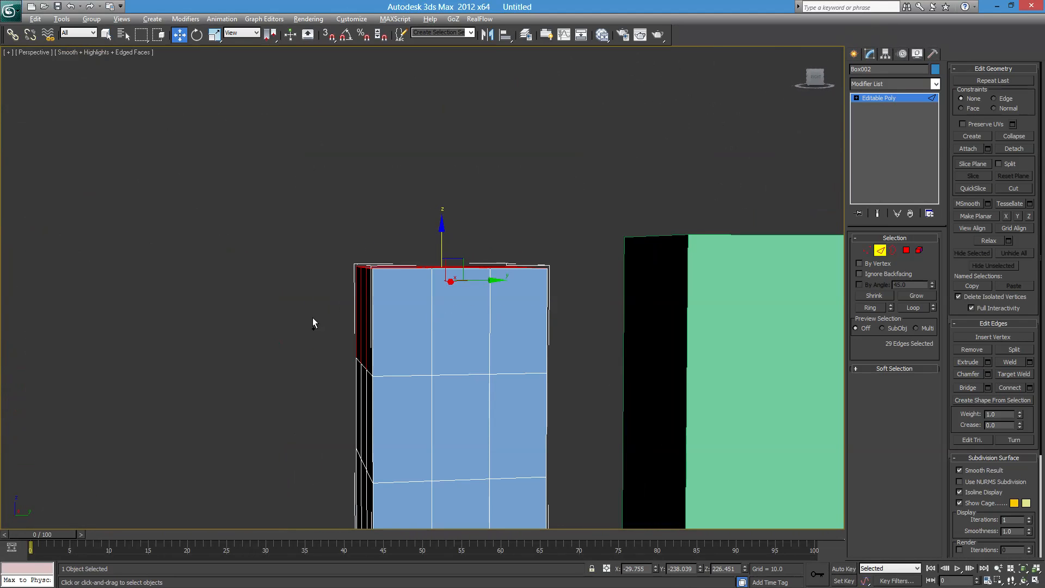
middle_click_drag(354, 304, 597, 335, "alt")
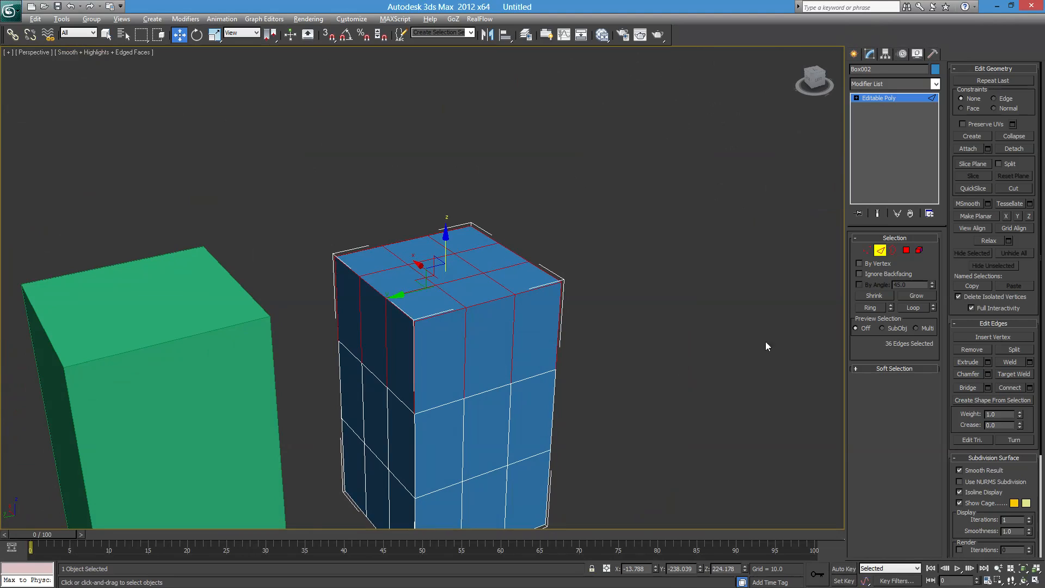
Shrink the edge selection to the blue box's top face and try to move those edges up along Z.
left_click(873, 295)
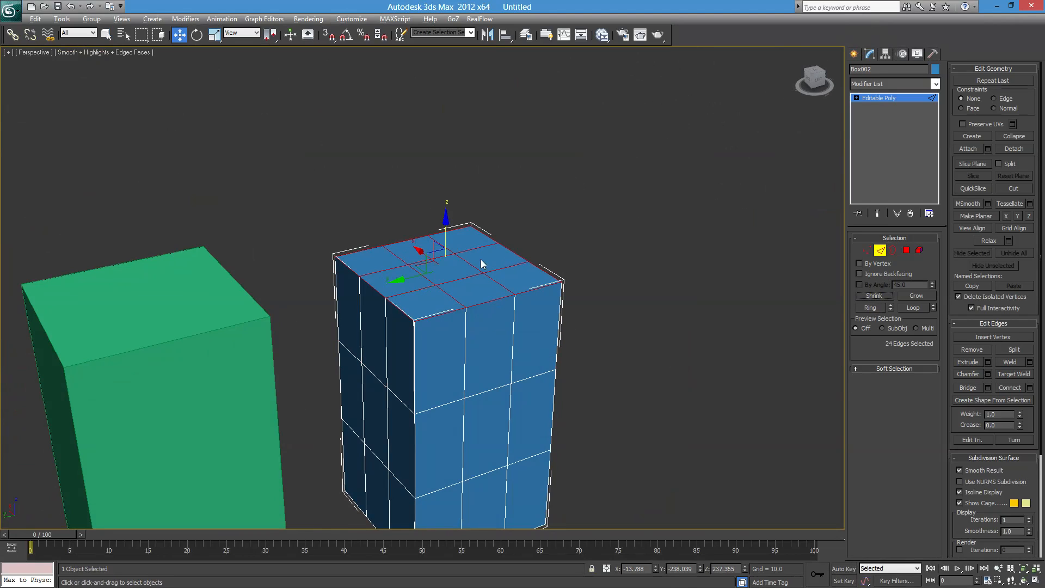
middle_click_drag(438, 288, 520, 277, "alt")
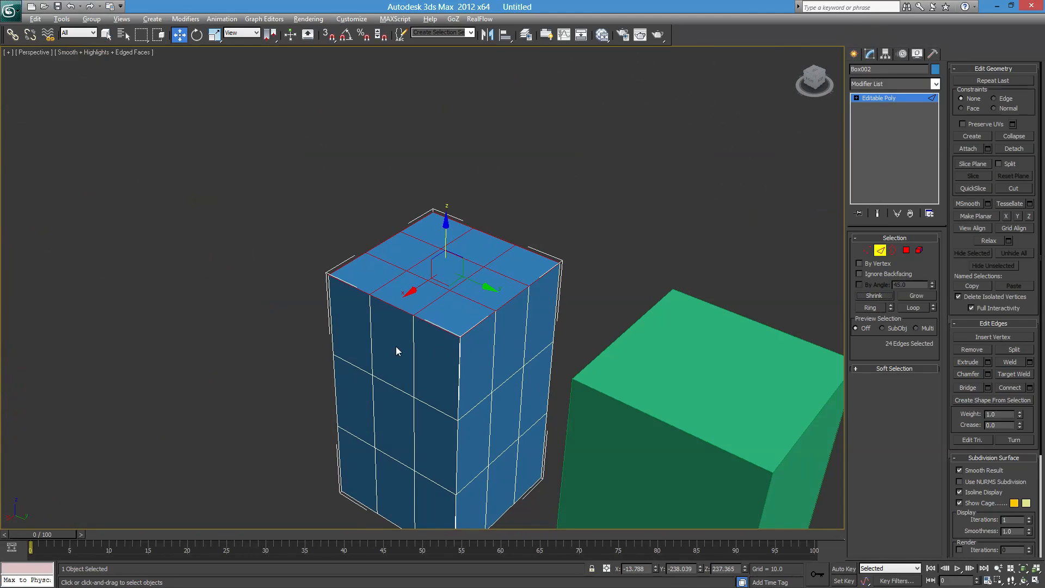
middle_click_drag(496, 286, 388, 288, "alt")
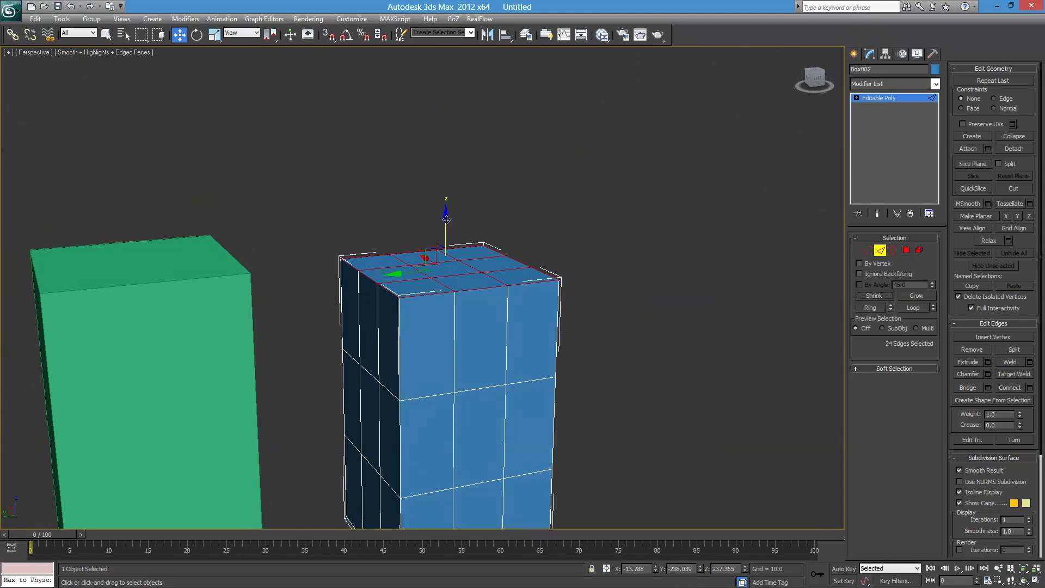
left_click_drag(446, 218, 665, 301)
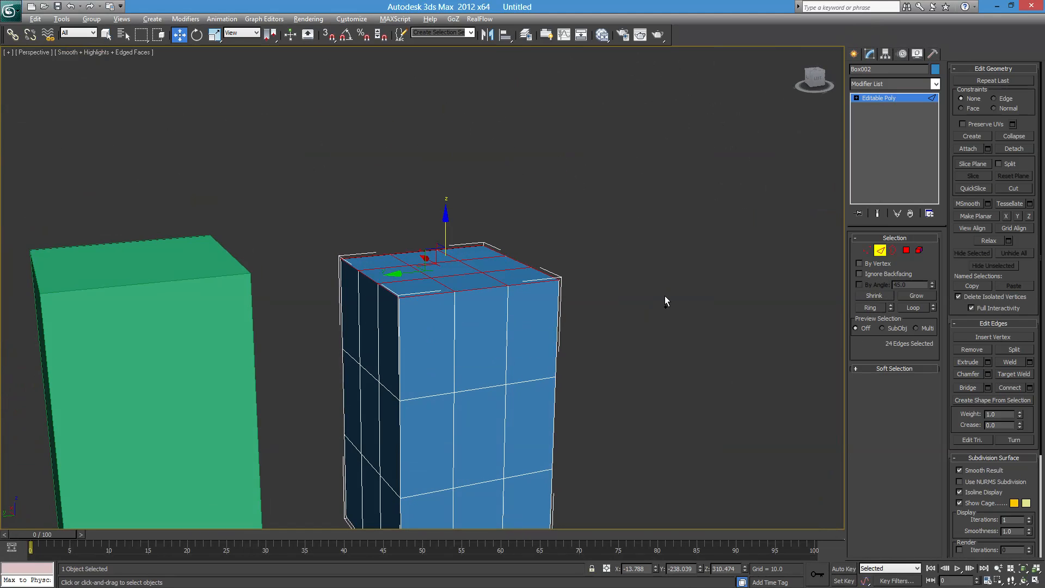
Select the centre polygon of the blue box's top face and grow the selection to all nine top polygons.
left_click(906, 250)
middle_click_drag(608, 318, 609, 335, "alt")
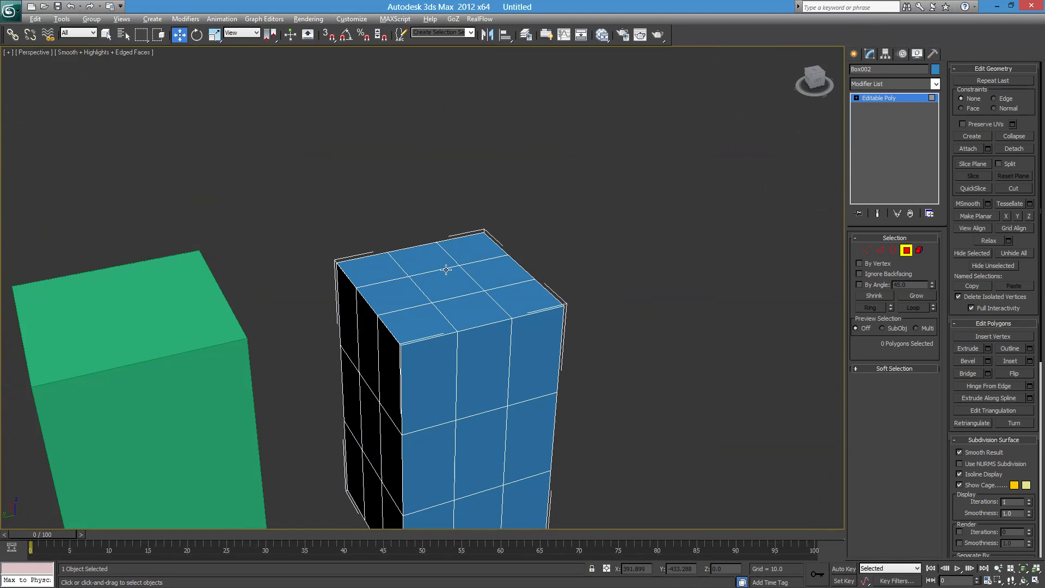
left_click(447, 288)
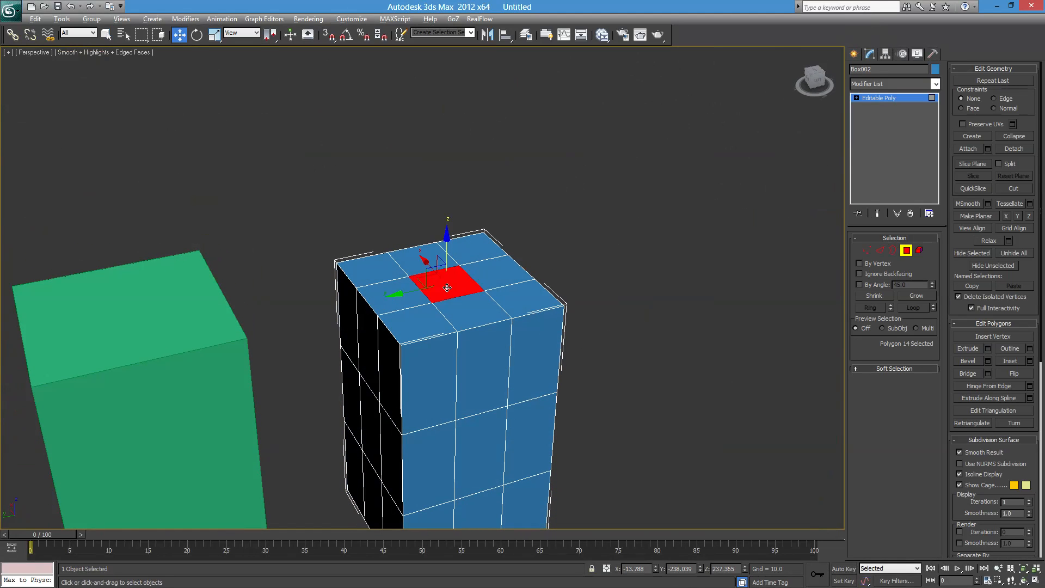
left_click(927, 292)
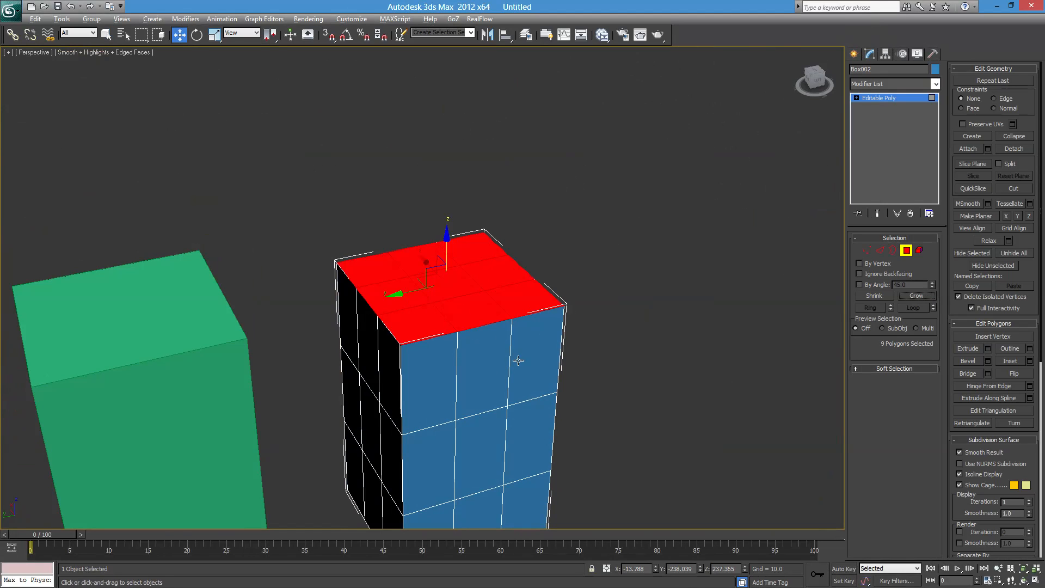
Move the blue box's selected top polygons up along Z to about 255 and clear the selection.
middle_click_drag(519, 360, 460, 250, "alt")
left_click_drag(447, 231, 455, 211)
middle_click_drag(454, 245, 480, 278, "alt")
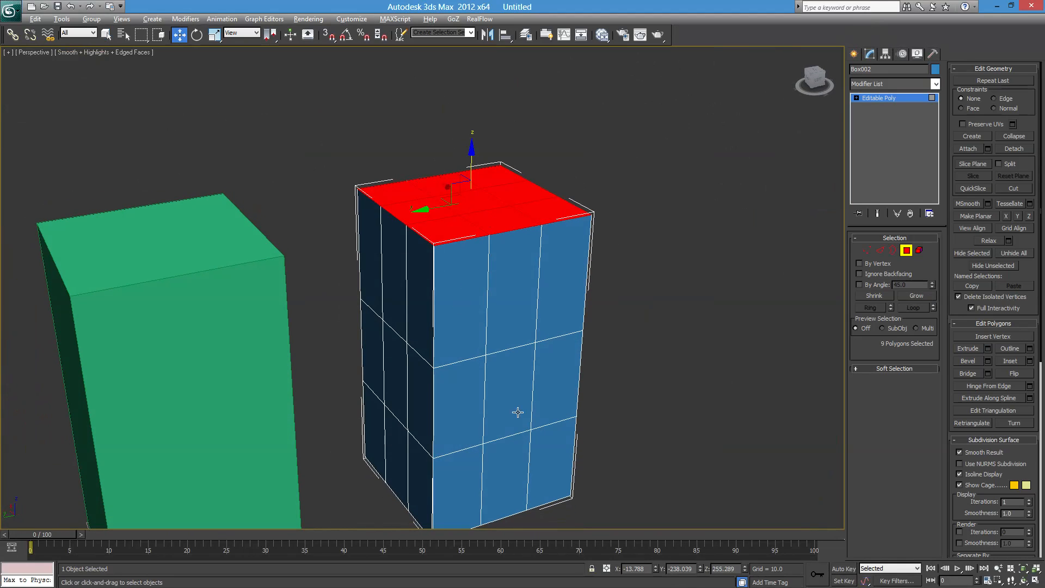
left_click(636, 248)
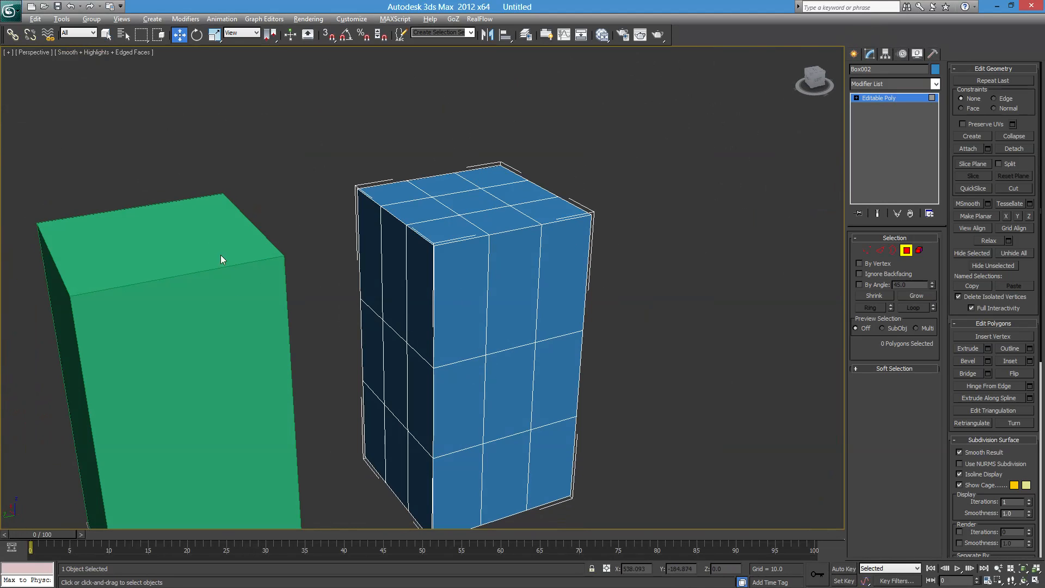
Leave polygon editing on the blue box and select the green box.
scroll(562, 229, "down", 4)
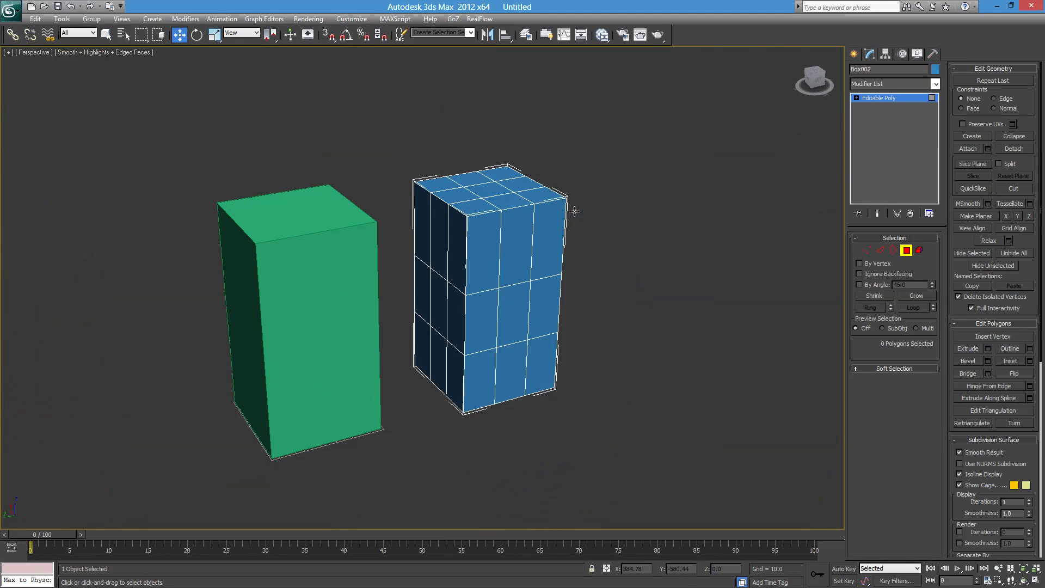
left_click(909, 252)
middle_click_drag(502, 248, 530, 257)
key("ctrl+d")
left_click(527, 223)
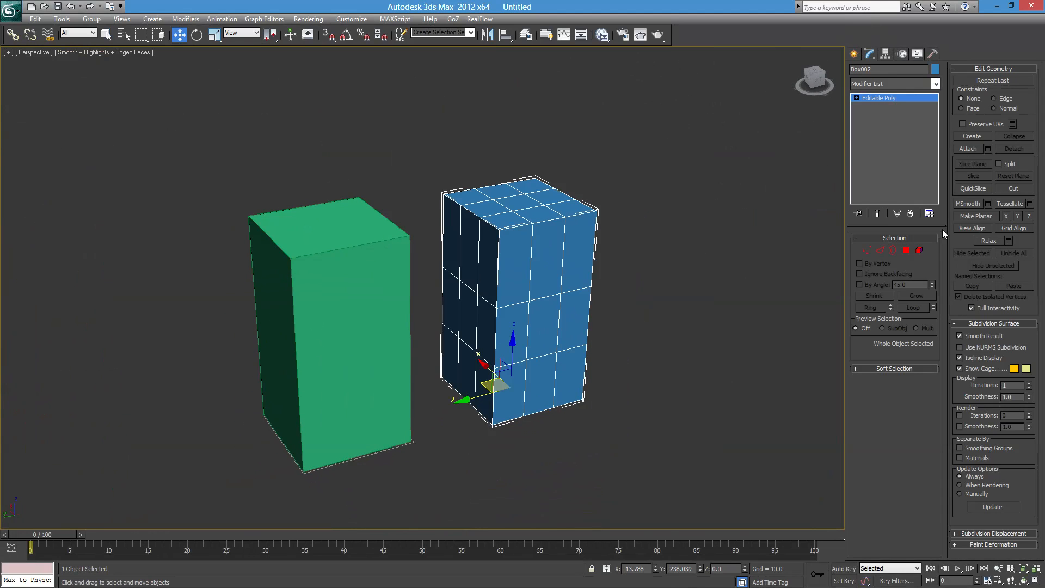
left_click(378, 273)
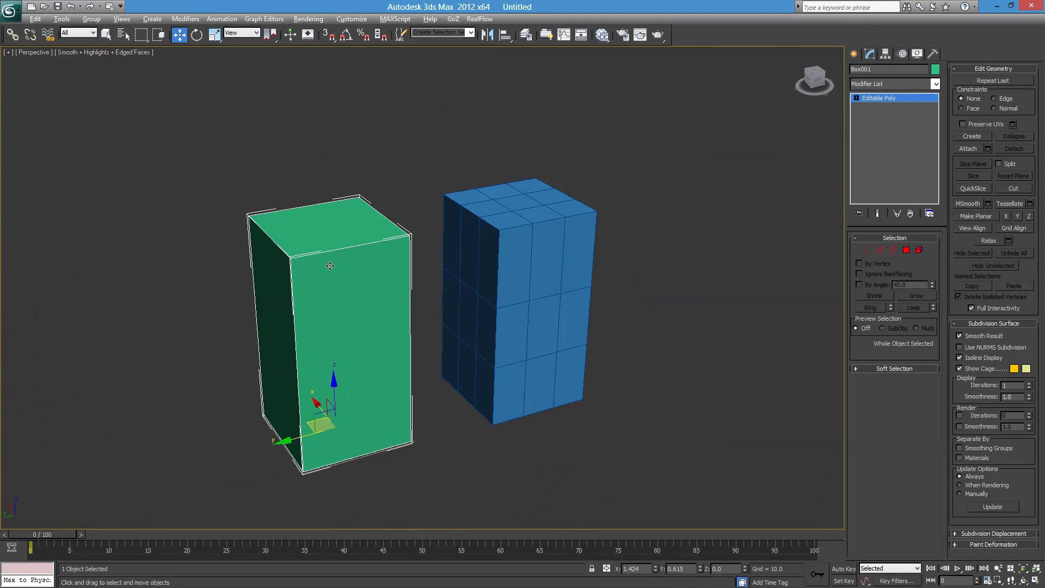
middle_click_drag(379, 252, 458, 296)
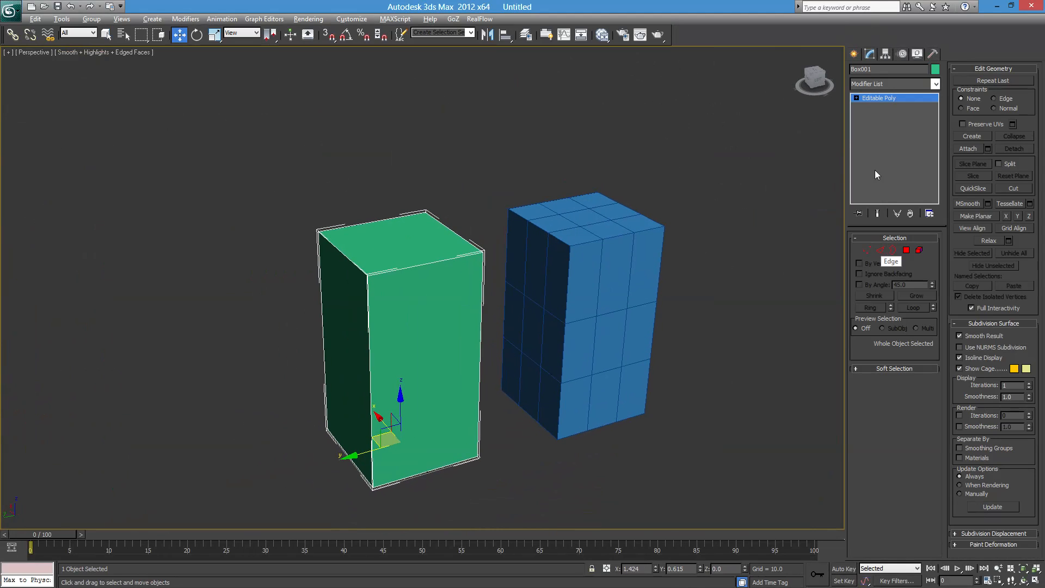
Switch the green box to edge editing and region-select its four vertical edges.
left_click(882, 251)
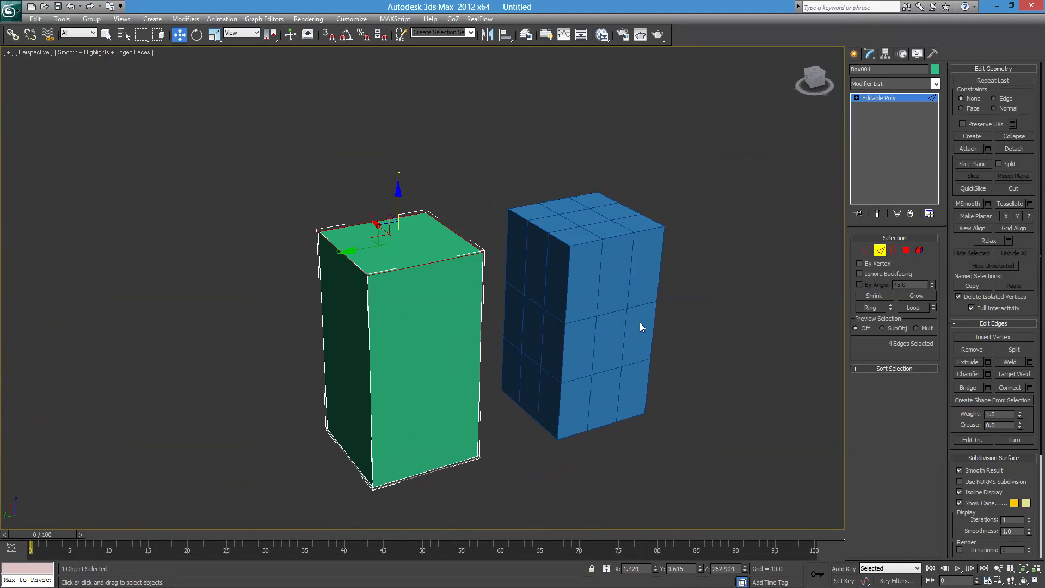
scroll(457, 344, "up", 3)
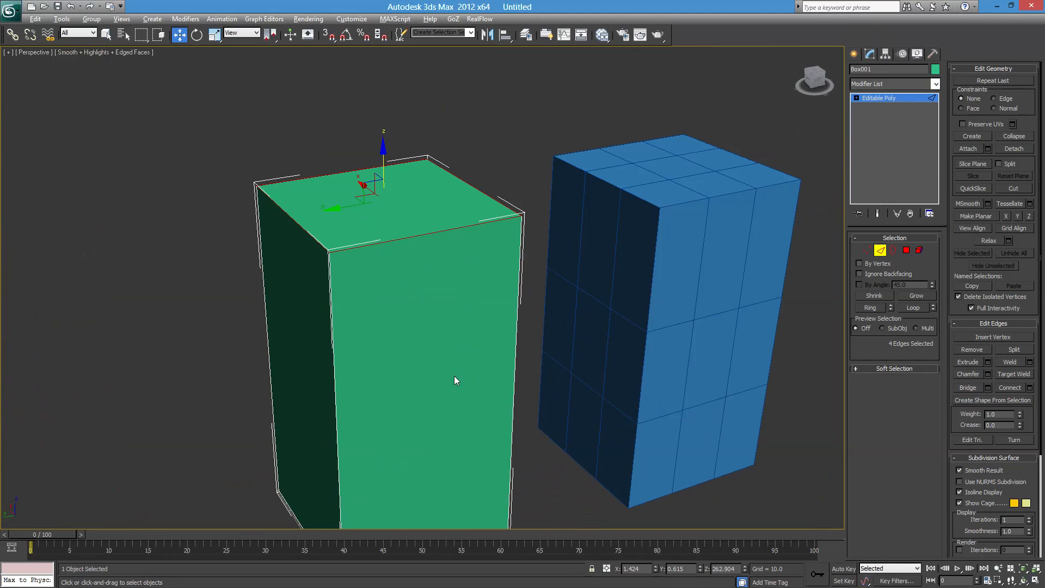
middle_click_drag(456, 380, 441, 343, "alt")
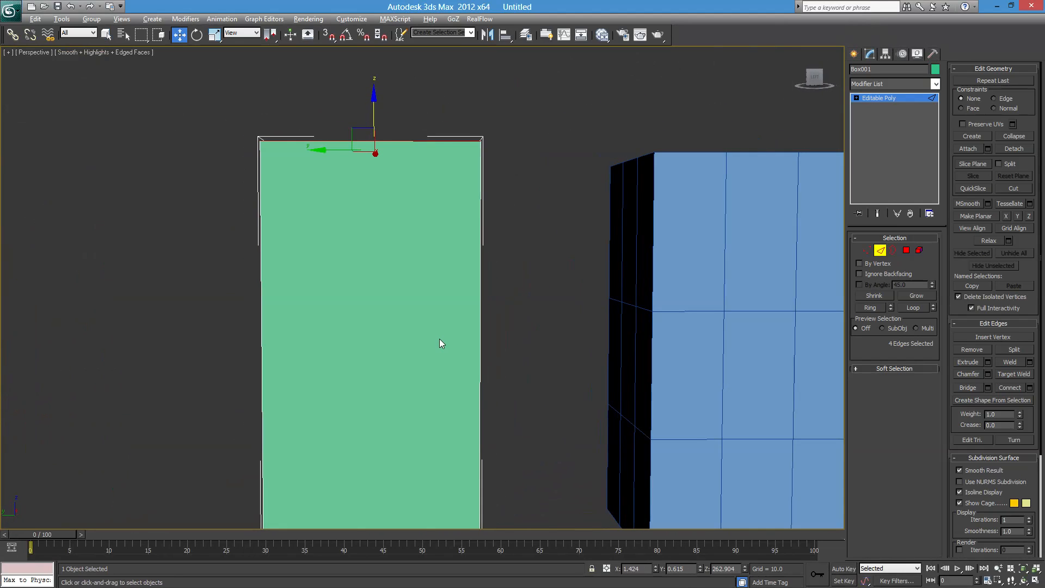
scroll(440, 339, "down", 3)
left_click_drag(212, 279, 503, 344)
middle_click_drag(440, 349, 628, 360, "alt")
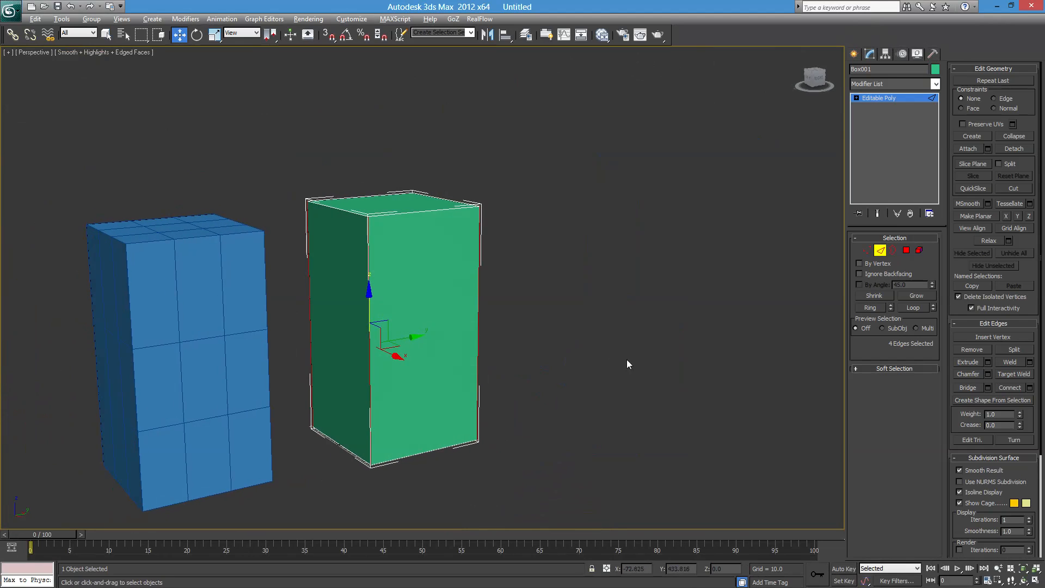
middle_click_drag(308, 303, 278, 341, "alt")
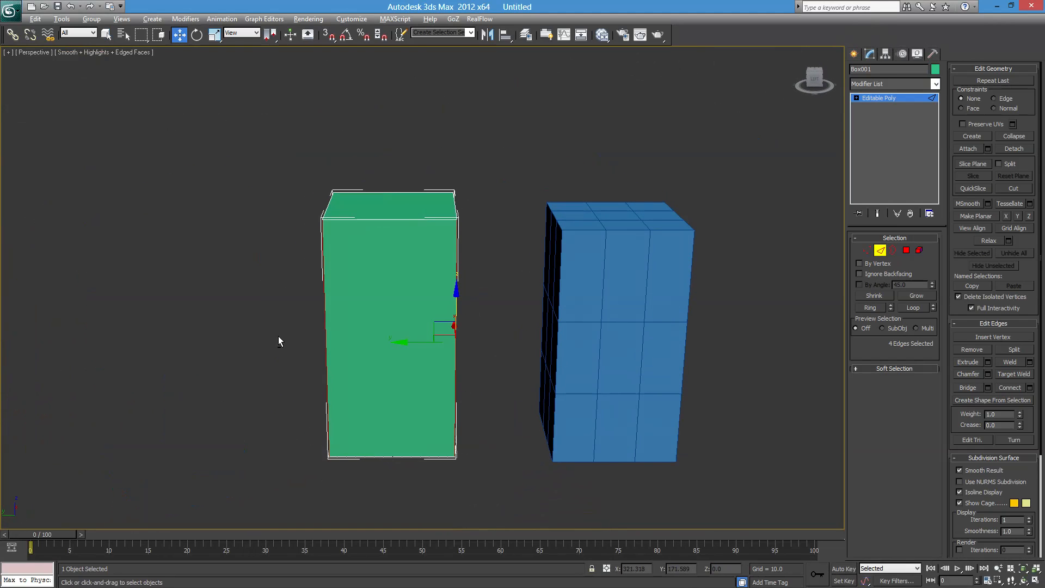
Try to connect the green box's four vertical edges with a single loop around the middle.
left_click(1011, 388)
middle_click_drag(425, 360, 498, 309, "alt")
middle_click_drag(318, 343, 299, 333, "alt")
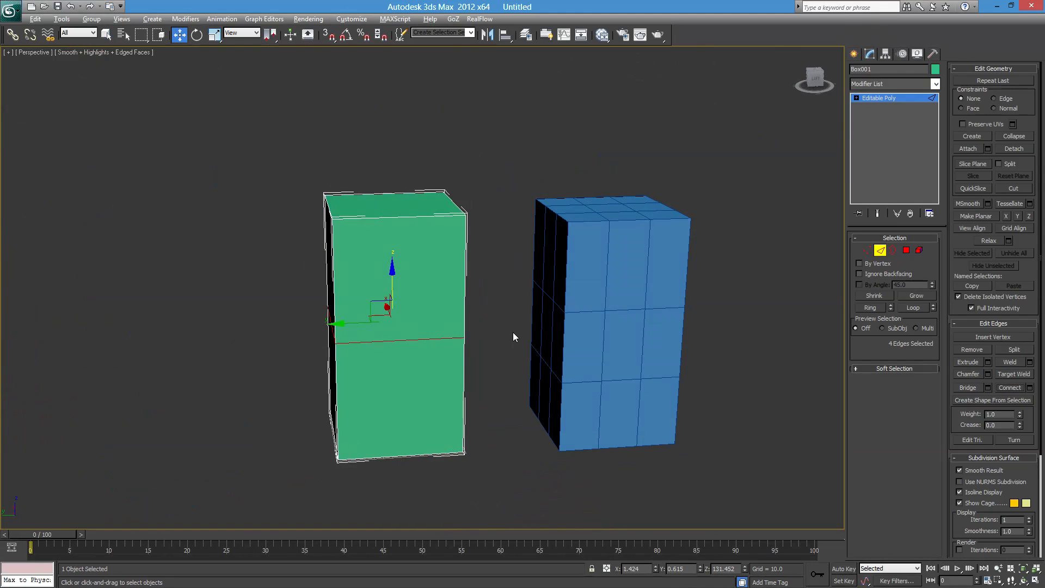
middle_click_drag(489, 341, 479, 355, "alt")
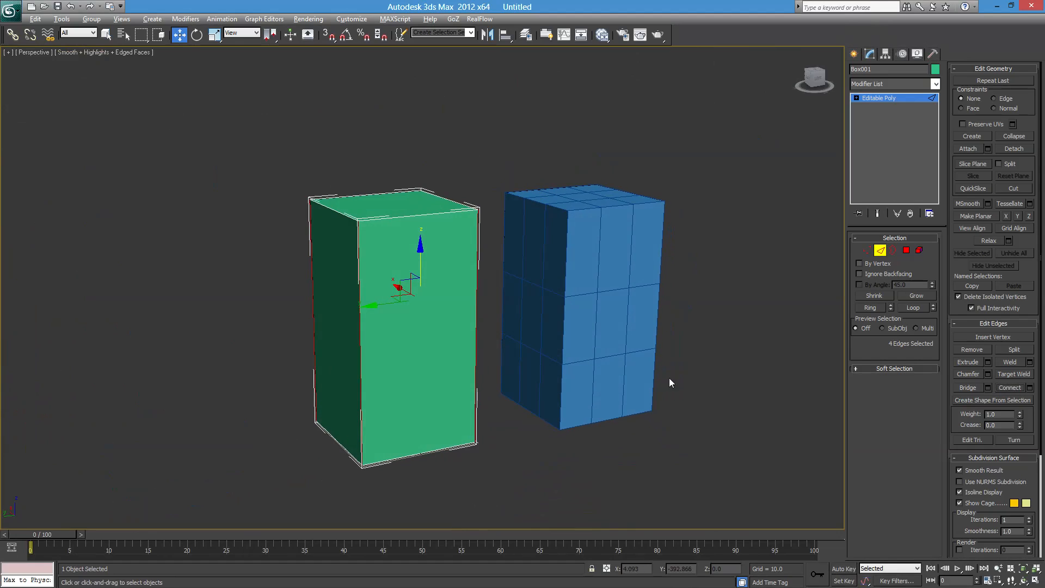
Open the Connect Edges settings for the green box's vertical edges and set Segments to 3.
left_click(1030, 389)
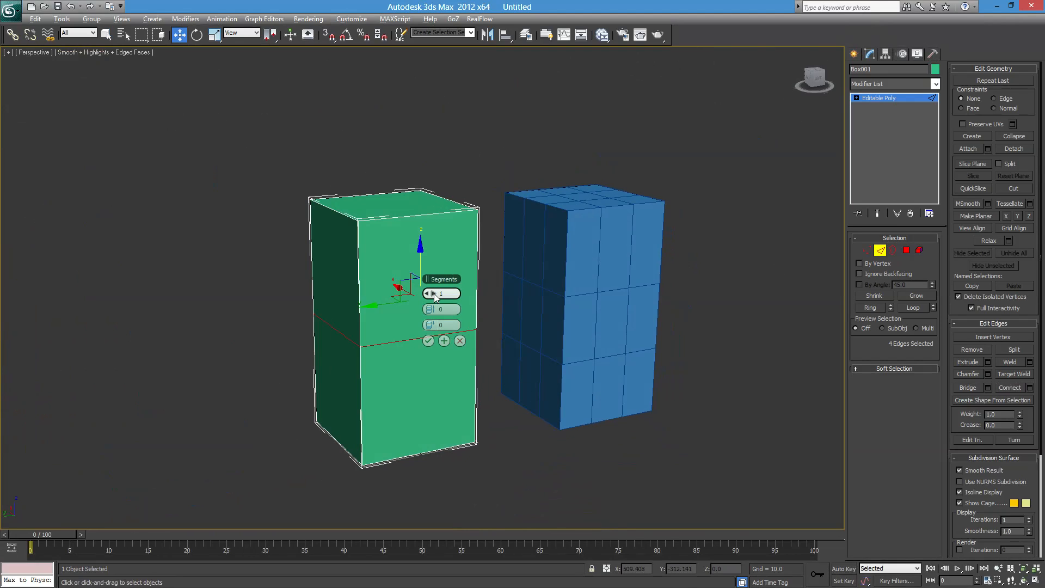
left_click_drag(434, 282, 228, 280)
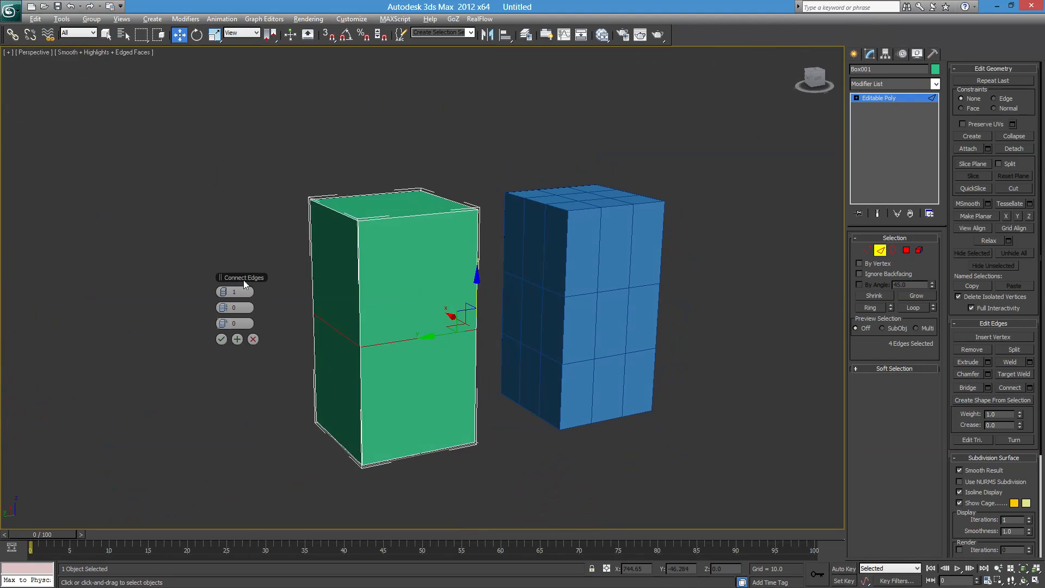
mouse_move(243, 281)
left_mouse_down()
mouse_move(243, 267)
mouse_move(237, 276)
left_mouse_up()
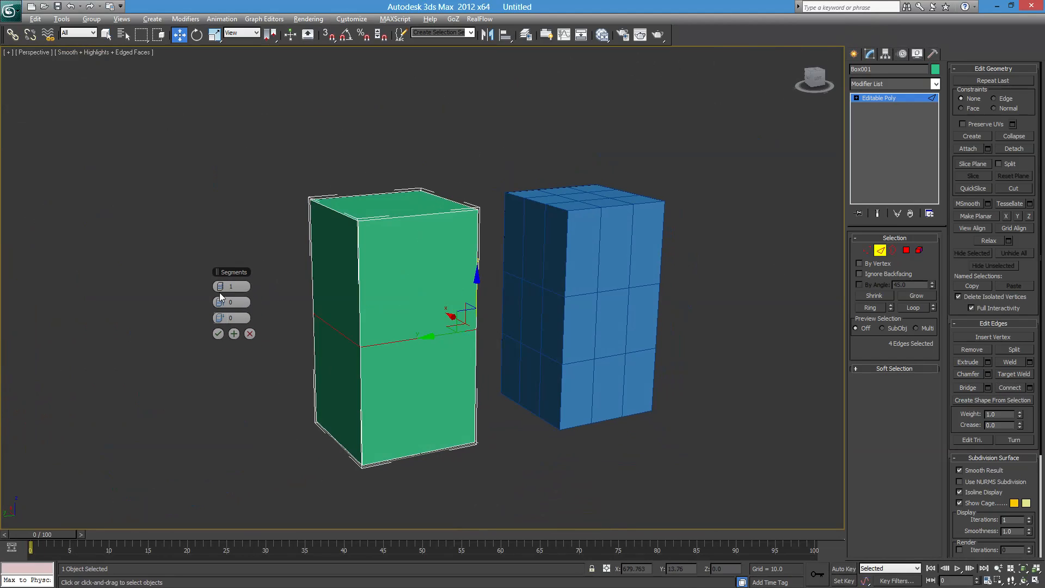
left_click(223, 286)
left_click(223, 286)
left_click(223, 286)
left_click(223, 286)
left_click(223, 286)
left_click(223, 286)
left_click(223, 286)
left_click(222, 286)
left_click(222, 286)
left_click(217, 286)
left_click(217, 286)
left_click(217, 286)
left_click(216, 286)
left_click(216, 287)
left_click(217, 287)
left_click(217, 287)
Try different Pinch and Slide values for the connecting edges and return both to 0.
mouse_move(222, 304)
left_mouse_down()
mouse_move(344, 309)
mouse_move(117, 310)
mouse_move(429, 301)
mouse_move(128, 306)
mouse_move(343, 303)
mouse_move(133, 306)
mouse_move(327, 305)
mouse_move(147, 312)
mouse_move(227, 308)
left_mouse_up()
right_click(223, 304)
mouse_move(222, 318)
left_mouse_down()
mouse_move(461, 317)
mouse_move(76, 327)
mouse_move(350, 321)
mouse_move(89, 315)
mouse_move(224, 318)
mouse_move(212, 320)
left_mouse_up()
mouse_move(224, 319)
left_mouse_down()
mouse_move(164, 318)
mouse_move(338, 316)
mouse_move(114, 314)
mouse_move(273, 313)
mouse_move(224, 318)
mouse_move(233, 320)
left_mouse_up()
Apply the three-segment connection to the green box and clear the edge selection.
left_click(217, 334)
middle_click_drag(327, 356, 406, 378, "alt")
left_click(376, 380)
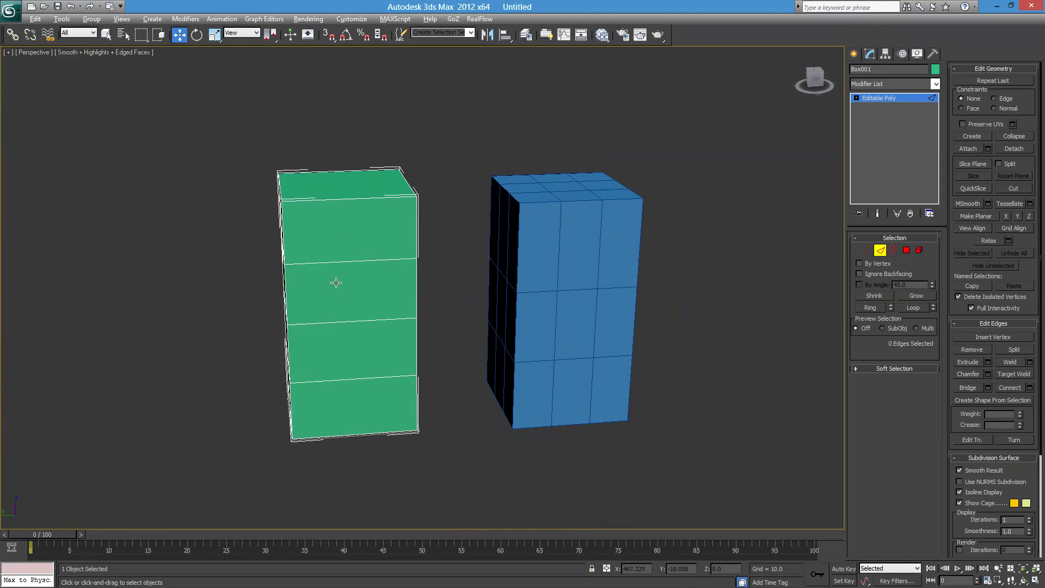
middle_click_drag(336, 283, 364, 329, "alt")
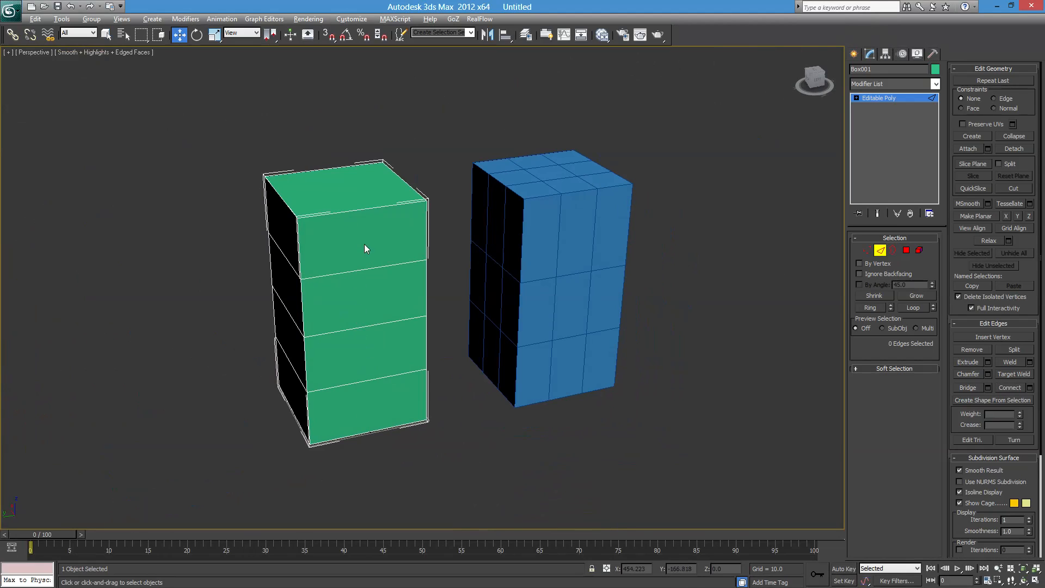
Select the five horizontal edges on the green box's front face, from its top edge to its bottom edge.
left_click(366, 209)
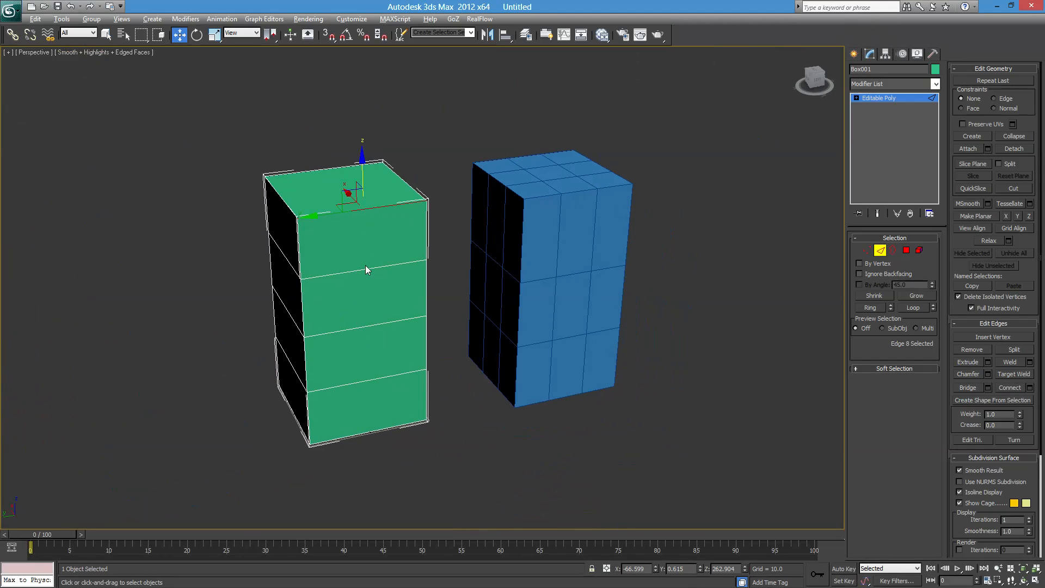
left_click(367, 271, "ctrl")
left_click(372, 326, "ctrl")
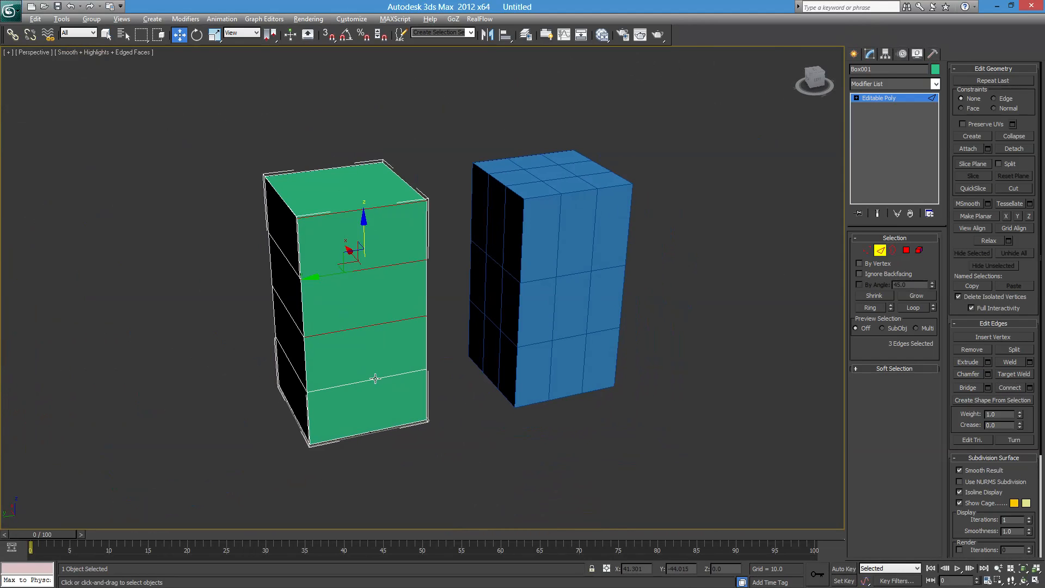
left_click(375, 376, "ctrl")
left_click(380, 429, "ctrl")
middle_click_drag(350, 426, 490, 390, "alt")
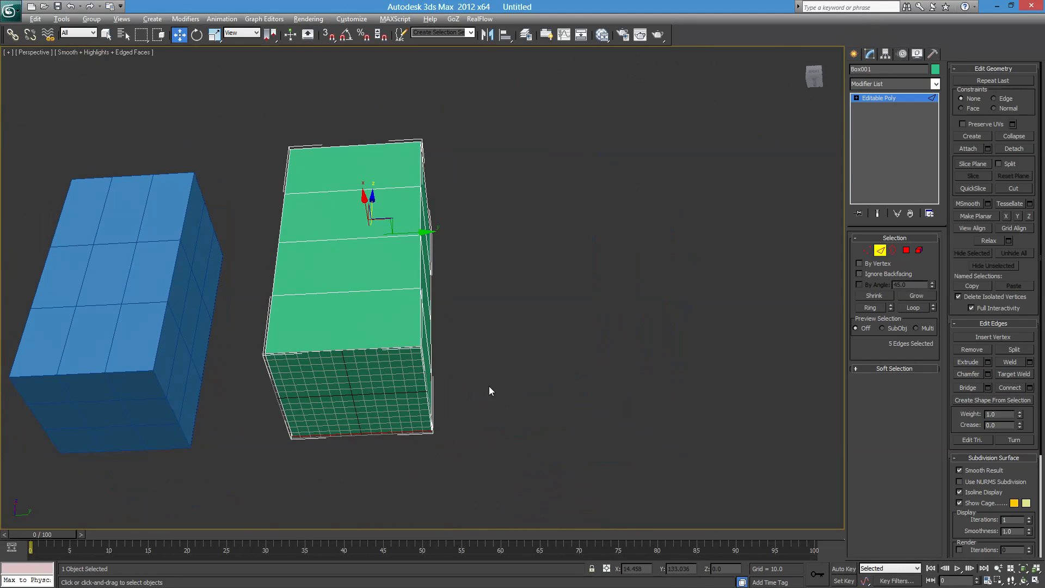
middle_click_drag(358, 187, 435, 346, "alt")
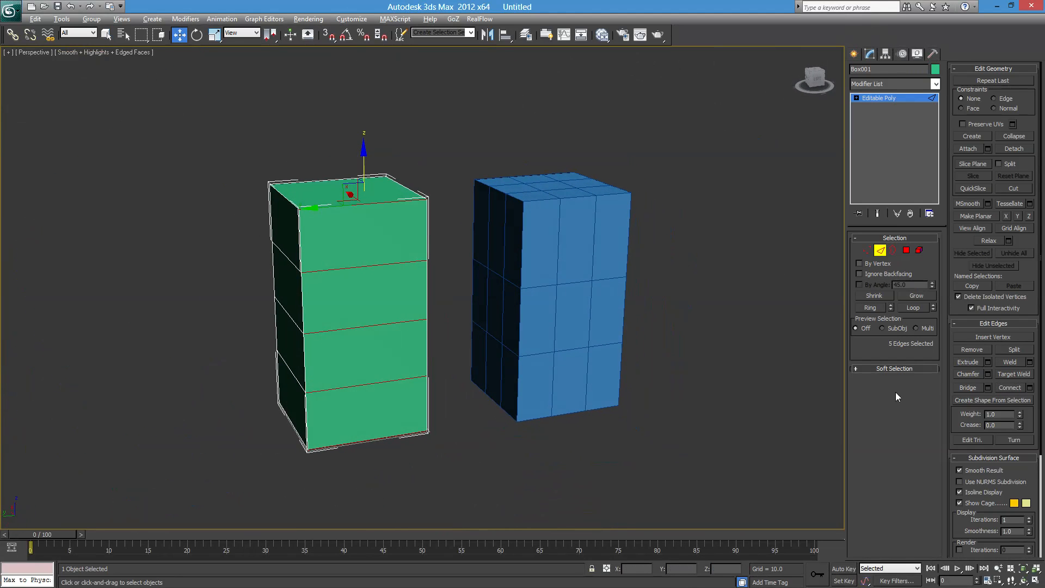
Connect the five horizontal edges of the green box's front face with 3 segments and clear the edge selection.
left_click(1030, 388)
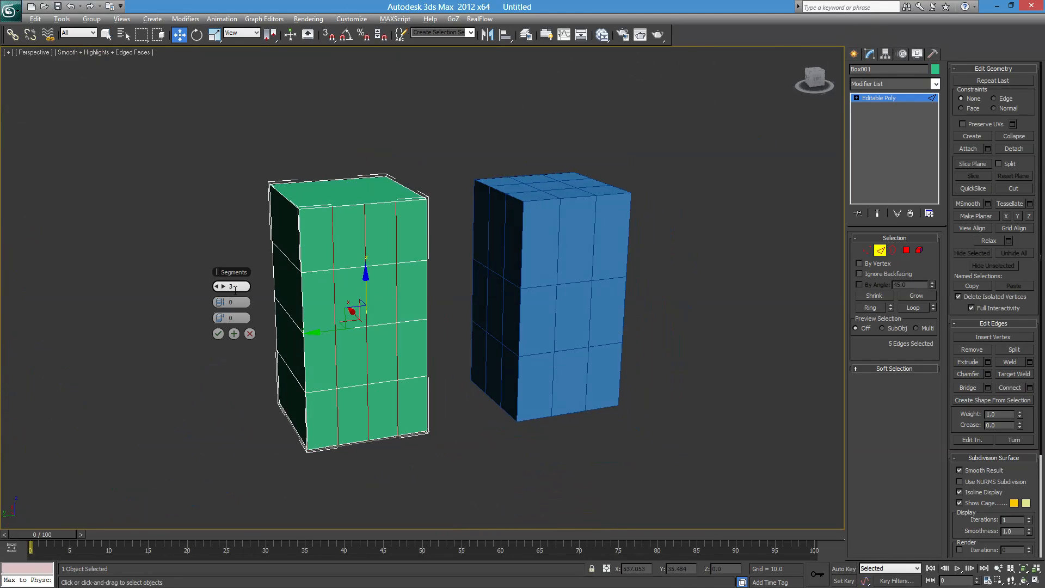
middle_click_drag(385, 265, 444, 311, "alt")
scroll(401, 322, "up", 3)
middle_click_drag(334, 326, 377, 269)
left_click(410, 338)
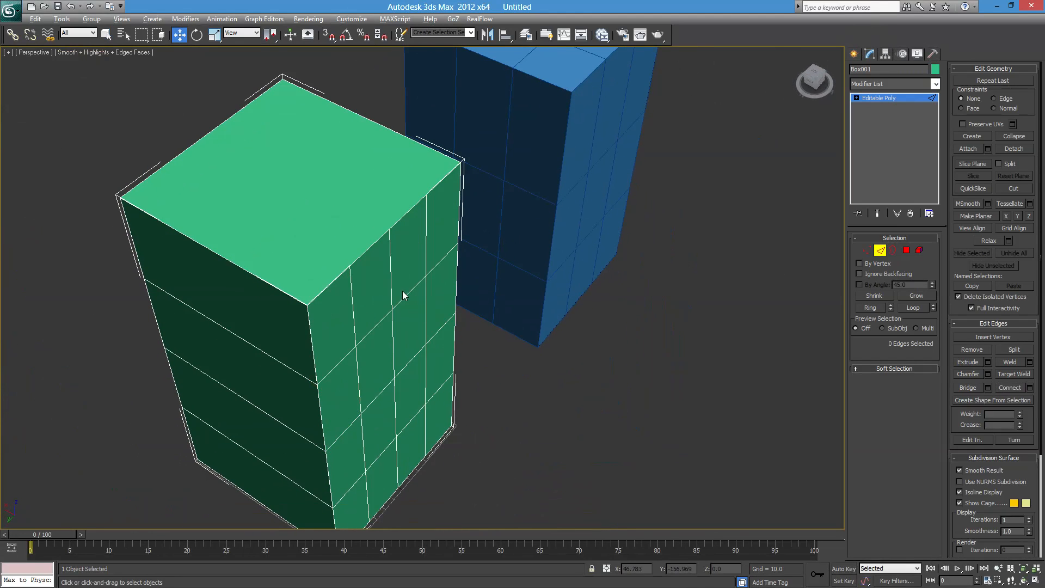
Select one short horizontal edge on the green box's subdivided front face and inspect the box's bottom, back and top.
scroll(403, 295, "up", 5)
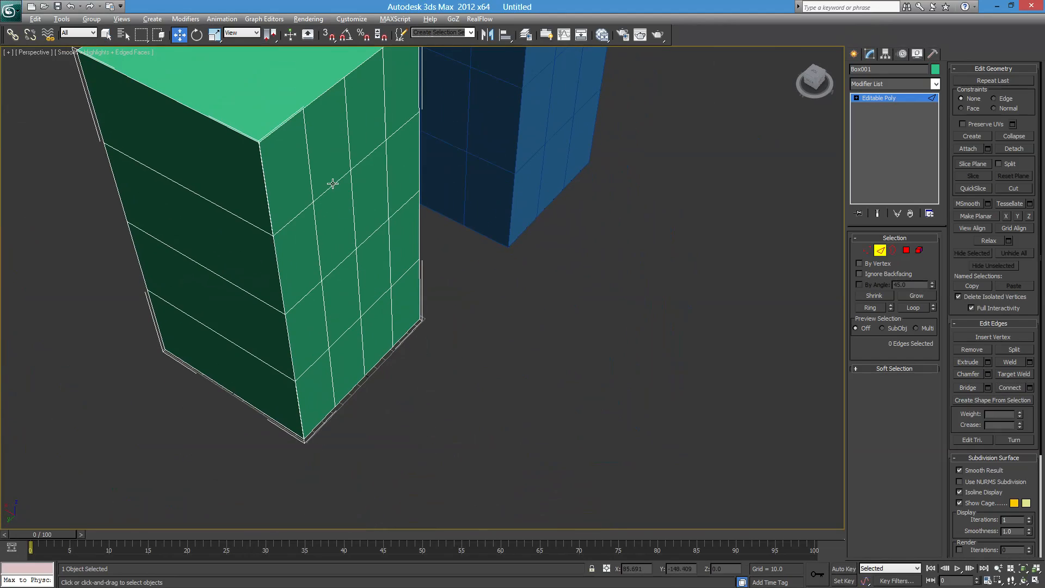
left_click(332, 184)
middle_click_drag(401, 332, 380, 243, "alt")
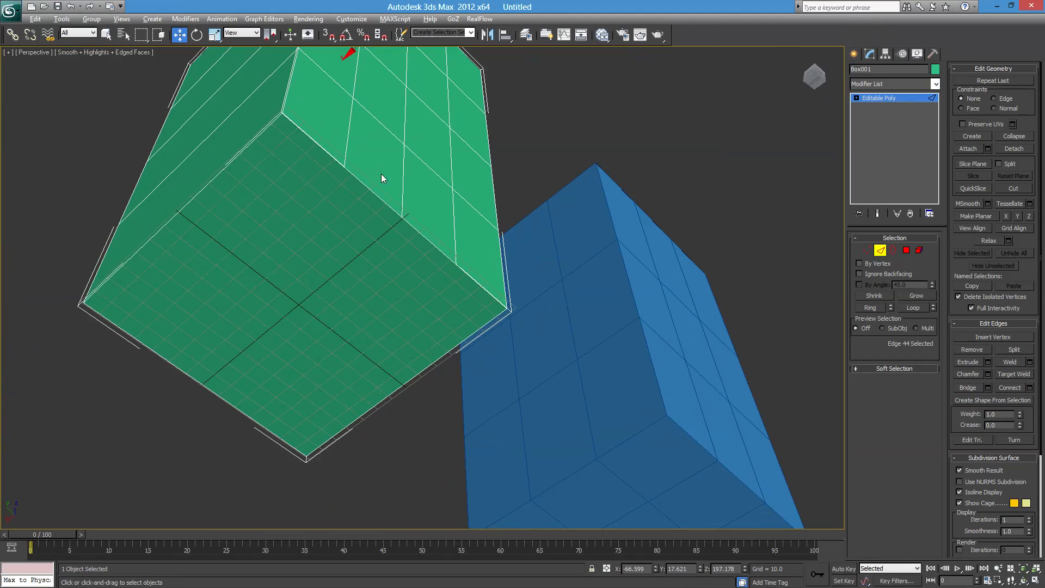
middle_click_drag(382, 176, 481, 269, "alt")
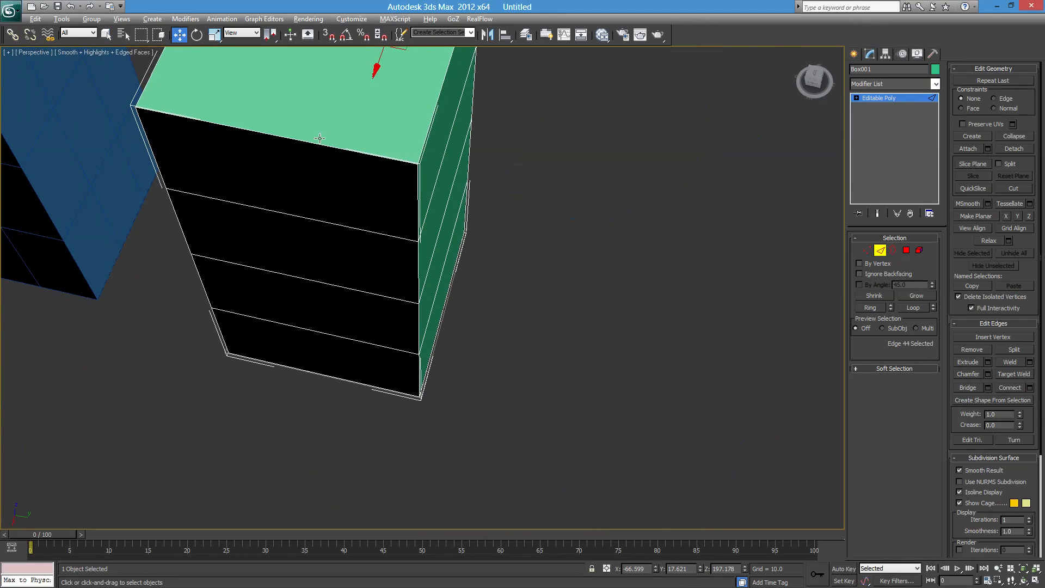
middle_click_drag(345, 234, 340, 355, "alt")
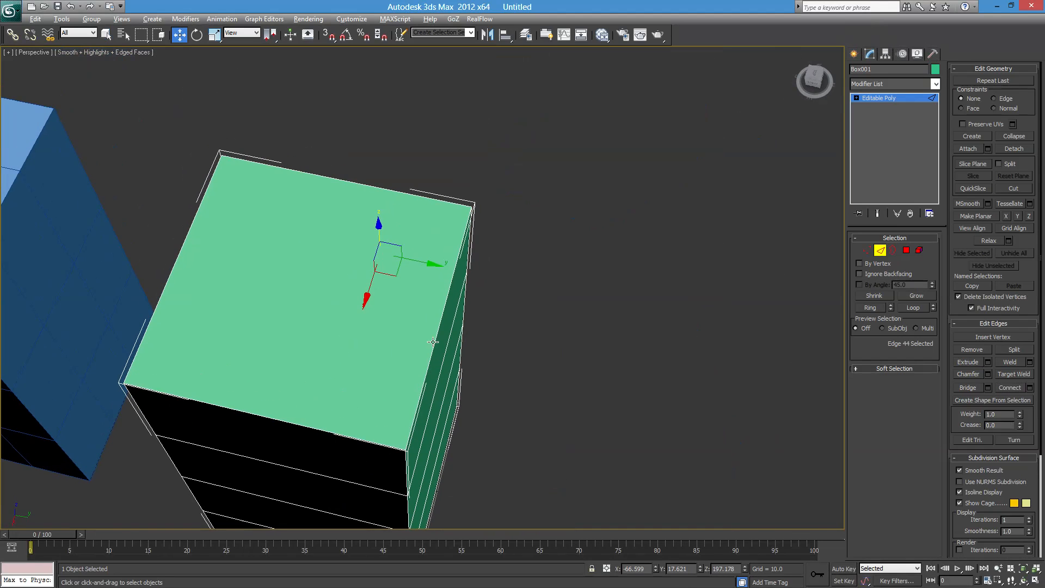
Undo the three-segment connection on the green box's front face and clear the edge selection.
middle_click_drag(433, 341, 320, 291, "alt")
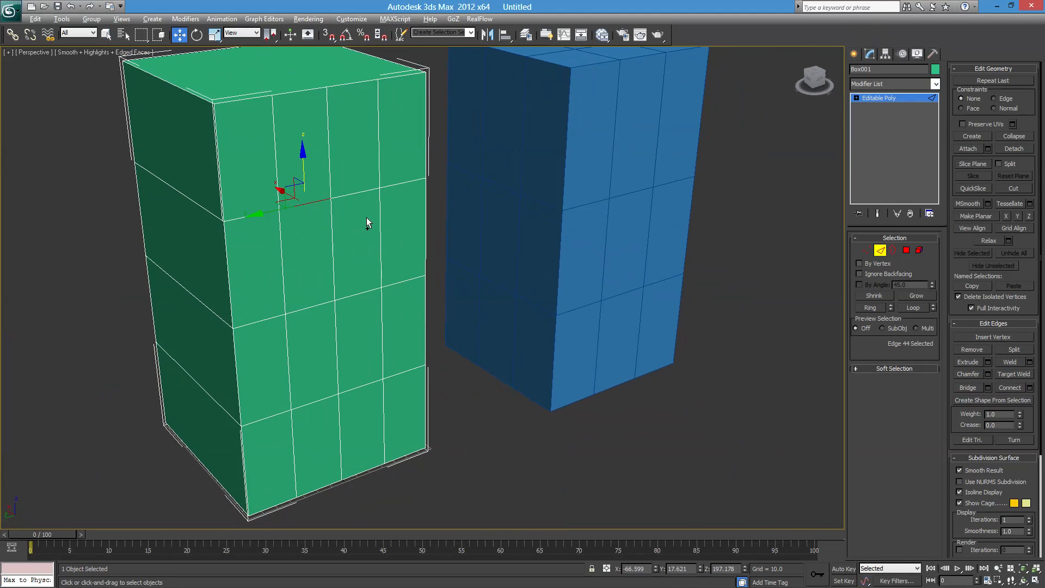
key("ctrl+z")
key("ctrl+z")
key("ctrl+z")
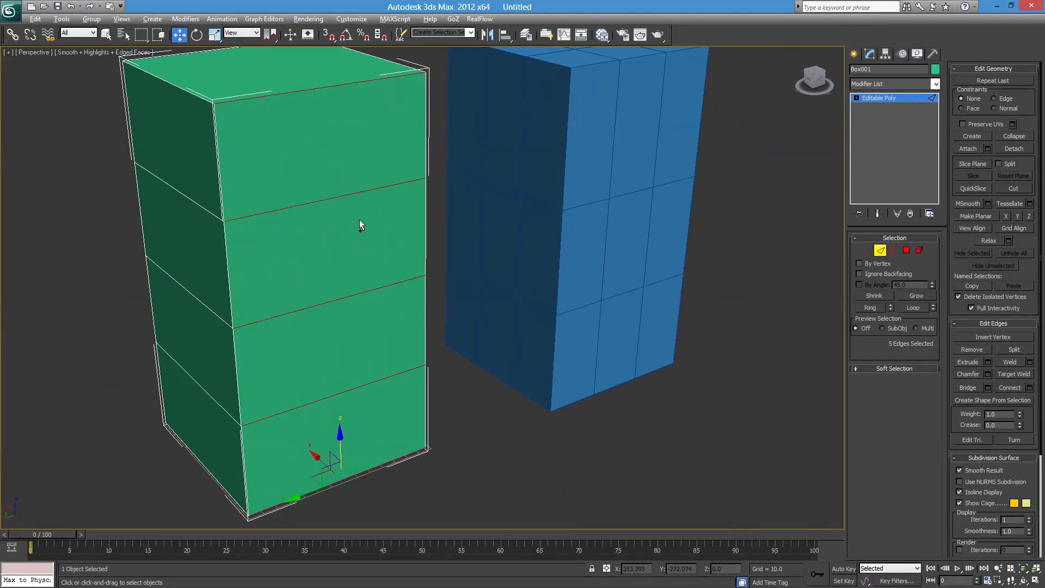
left_click(489, 309)
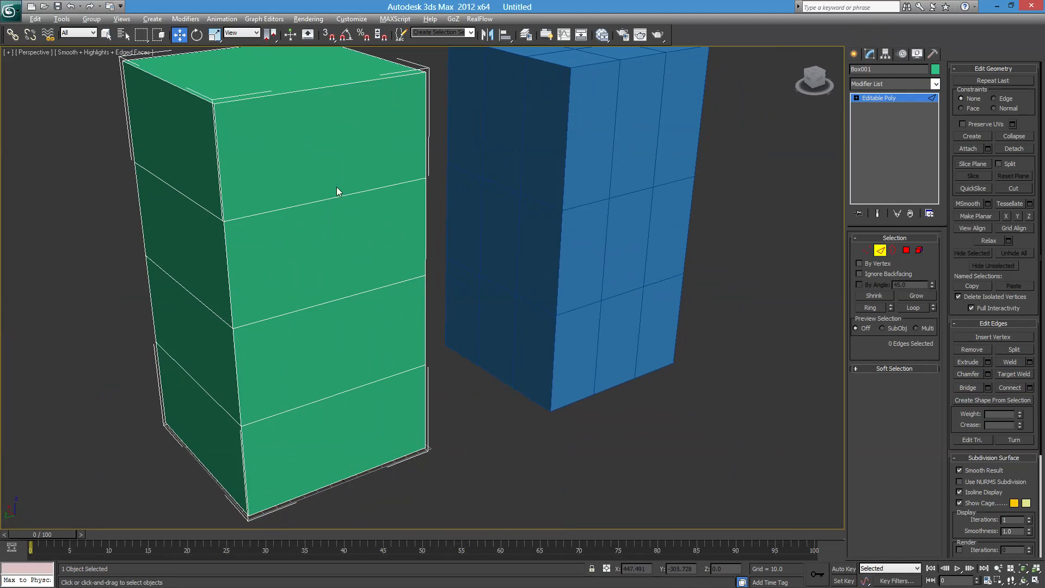
mouse_move(336, 187)
middle_mouse_down()
mouse_move(359, 332)
mouse_move(344, 196)
middle_mouse_up()
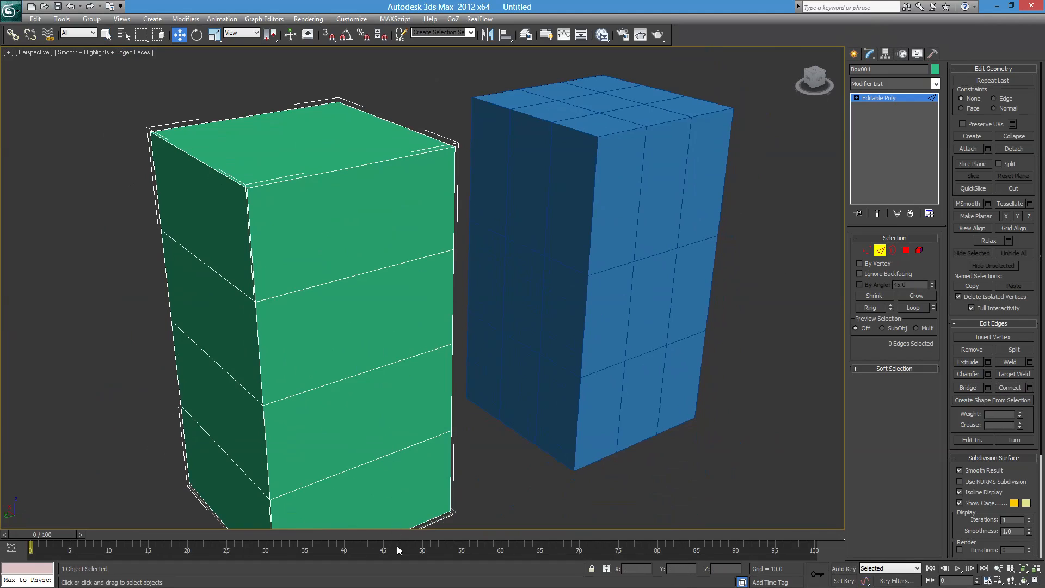
middle_click_drag(392, 485, 388, 417)
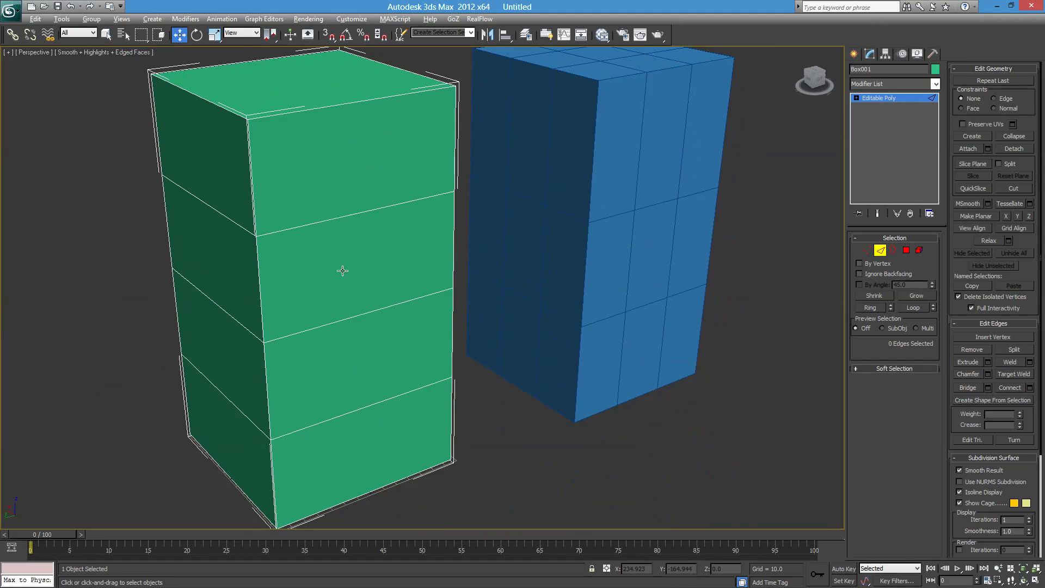
Select the green box's front top edge and extend the selection to the whole ring of parallel horizontal edges around the box.
left_click(358, 102)
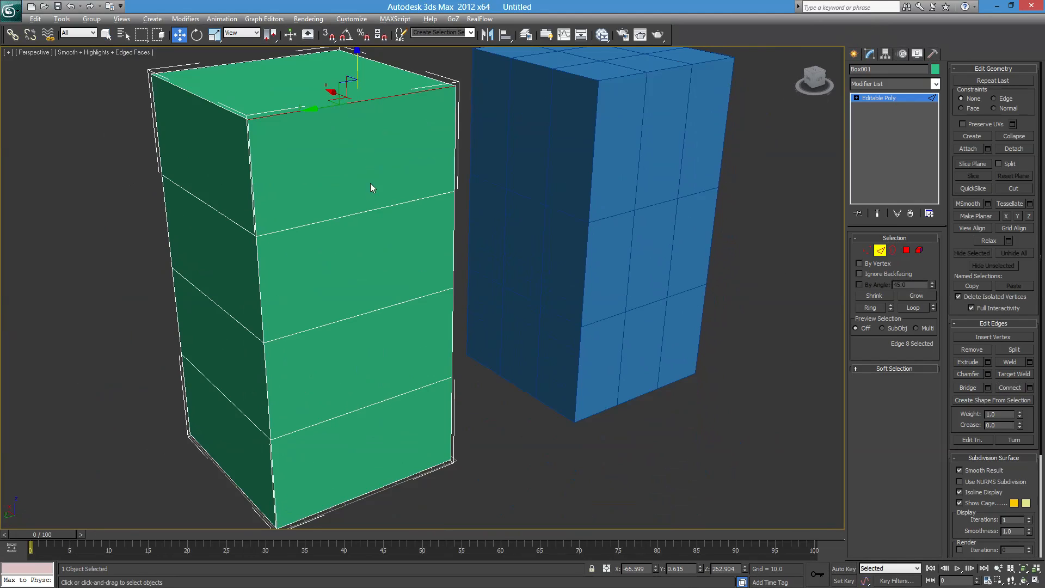
left_click(369, 211, "shift")
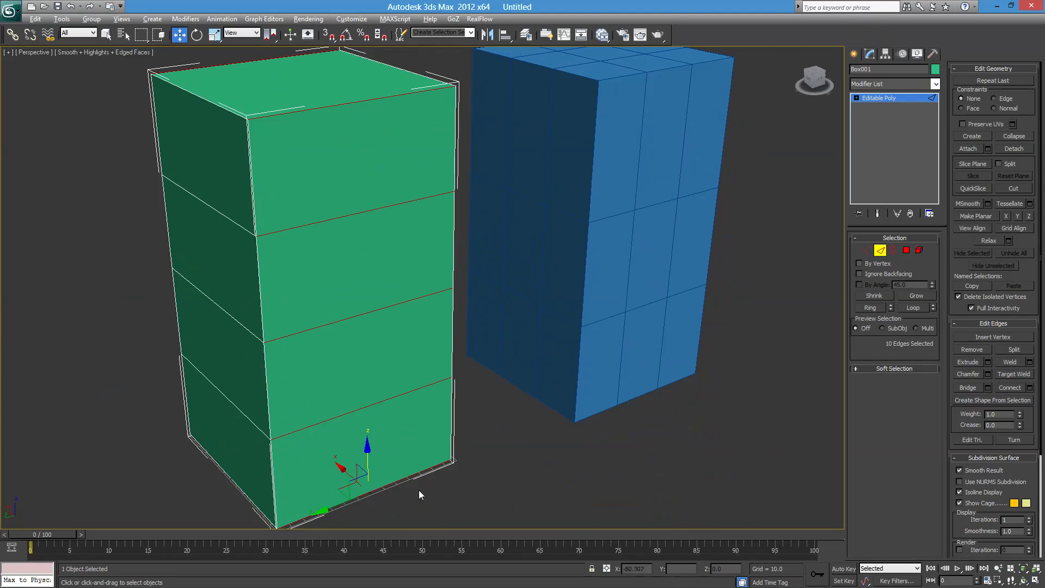
middle_click_drag(420, 490, 367, 345, "alt")
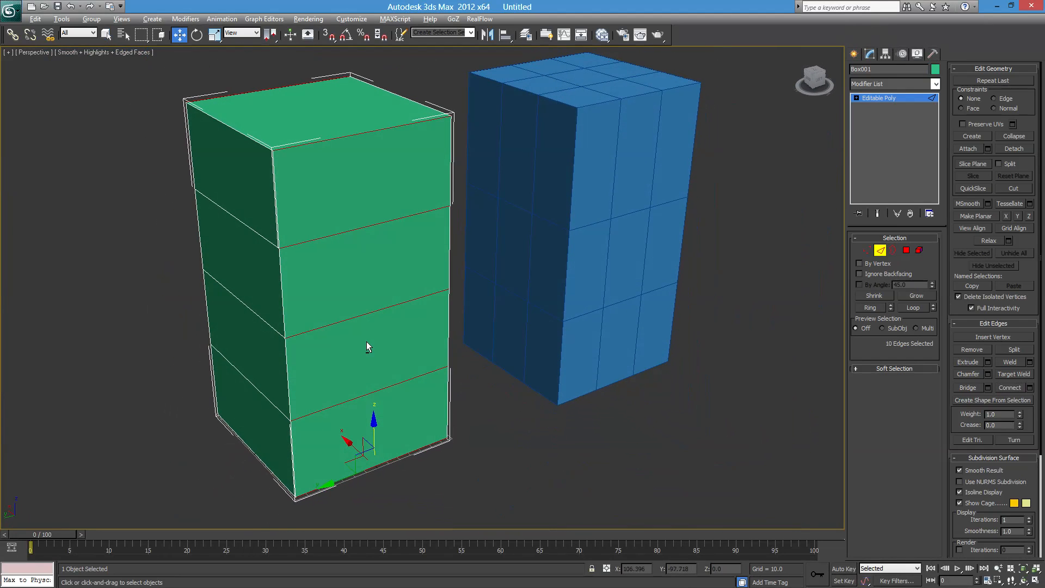
Connect the selected ring of horizontal edges on the green box with 3 segments, pinch 0 and slide 0.
left_click(1030, 387)
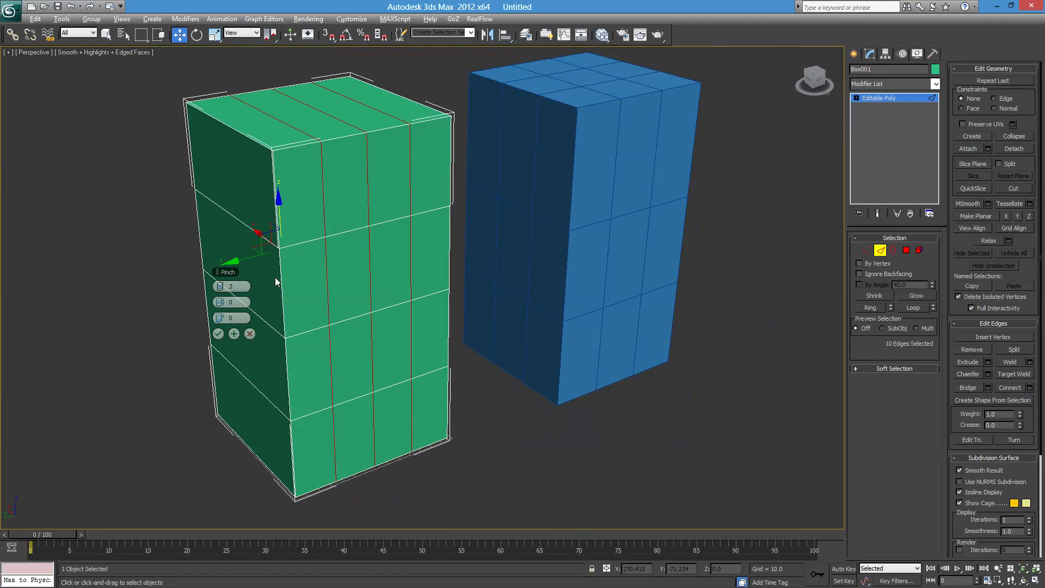
left_click(218, 334)
middle_click_drag(264, 270, 461, 350, "alt")
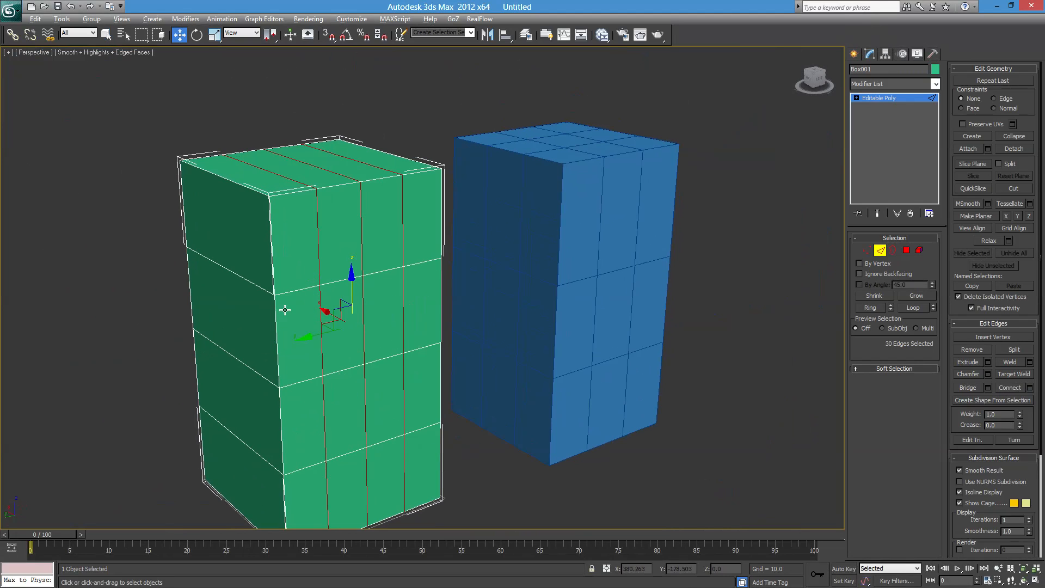
middle_click_drag(327, 317, 434, 338)
middle_click_drag(541, 387, 484, 367)
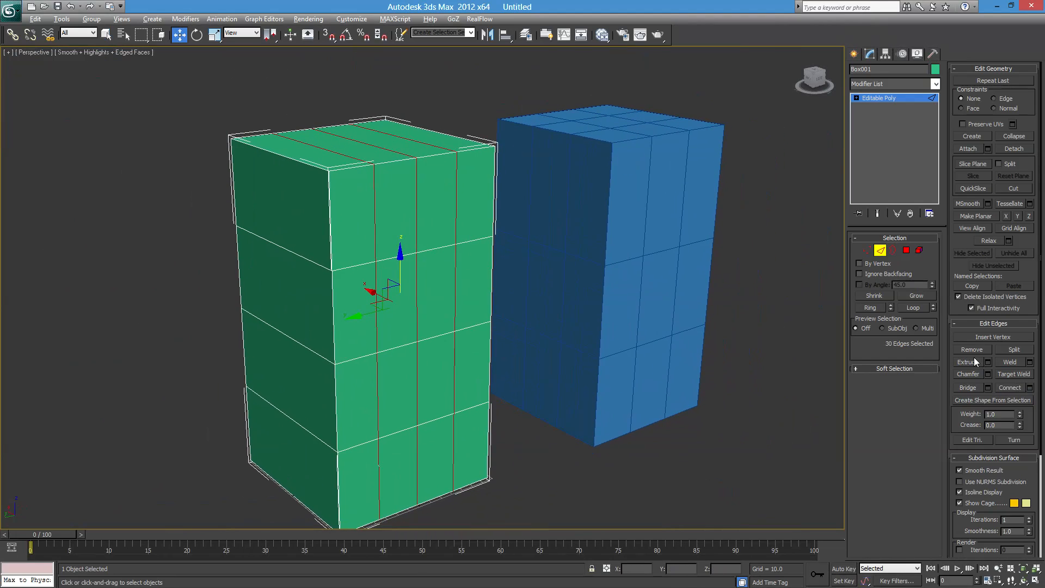
Switch to Polygon level and select the two upper polygons on the green box's undivided side face.
left_click(907, 251)
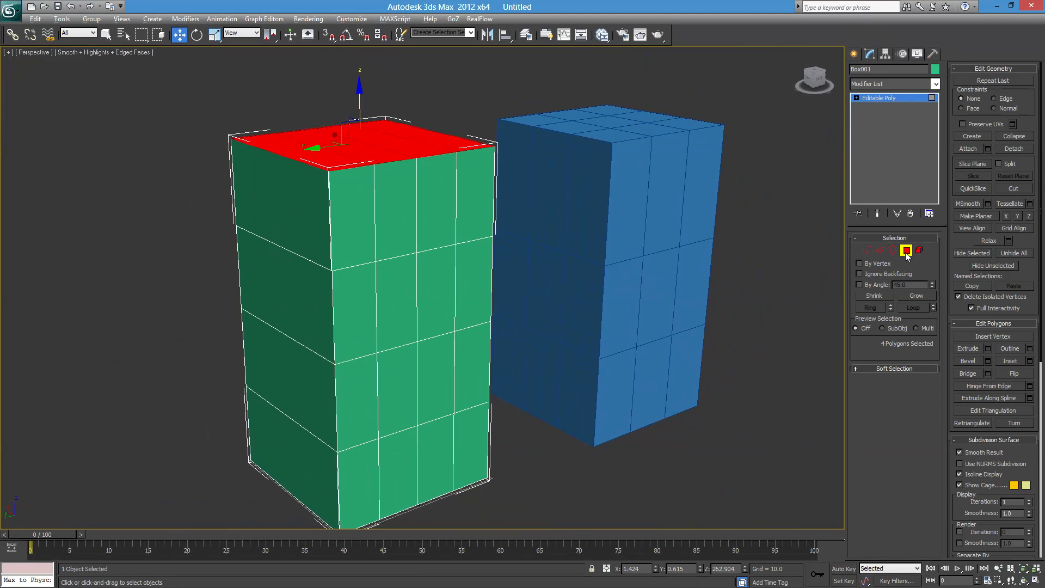
middle_click_drag(373, 256, 426, 202)
left_click(476, 177)
left_click(375, 181)
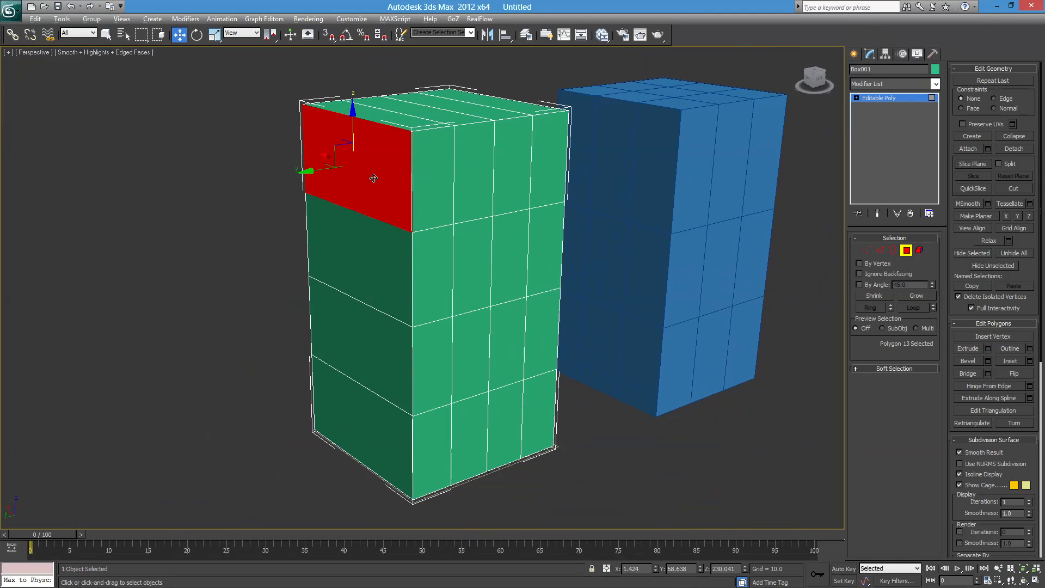
left_click(377, 252, "ctrl")
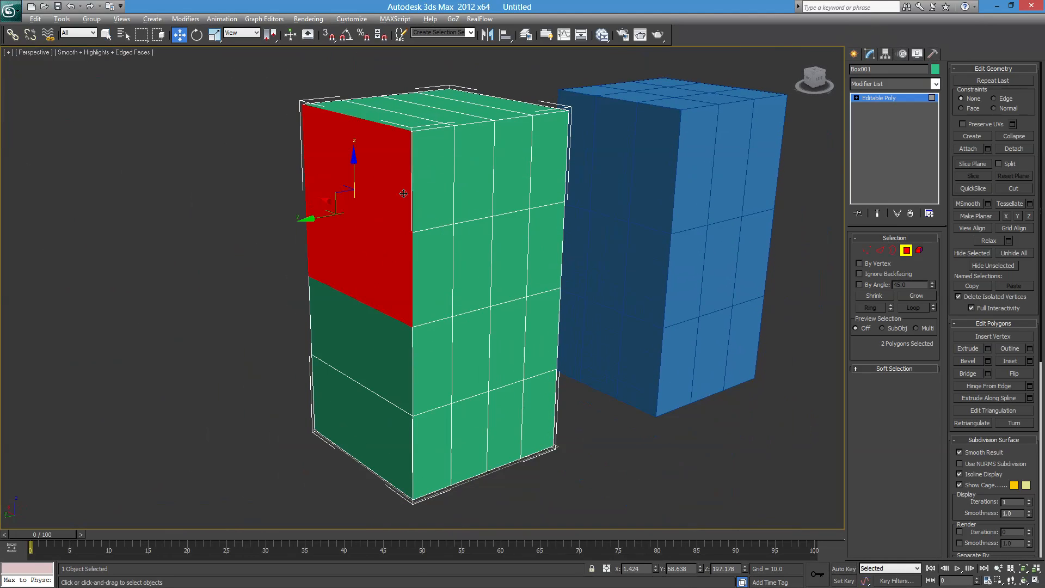
middle_click_drag(398, 240, 397, 242, "alt")
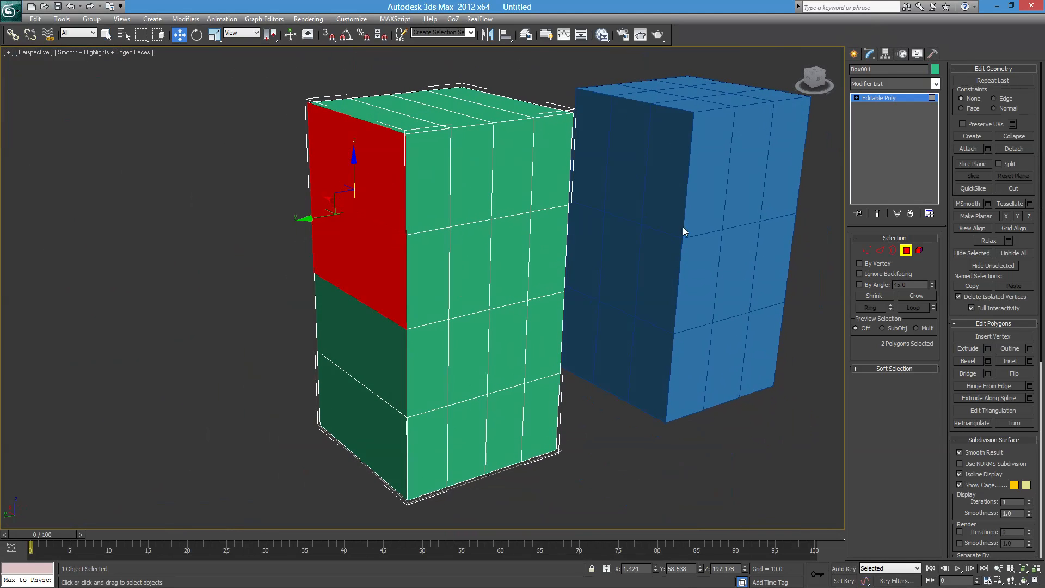
Extrude the two selected side polygons of the green box outward by about 41 units.
left_click(971, 348)
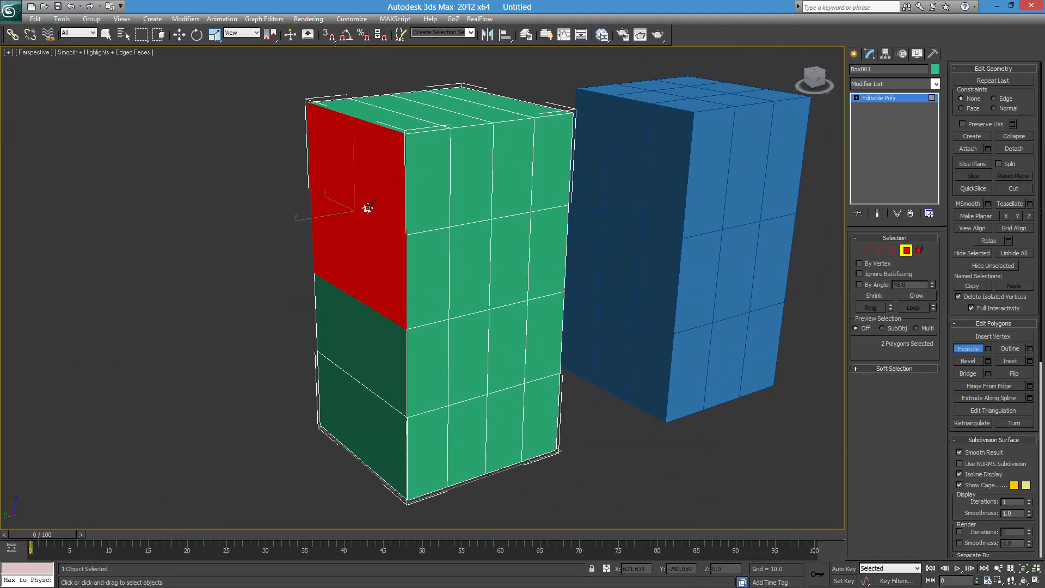
left_click_drag(368, 208, 330, 208)
middle_click_drag(330, 208, 380, 255, "alt")
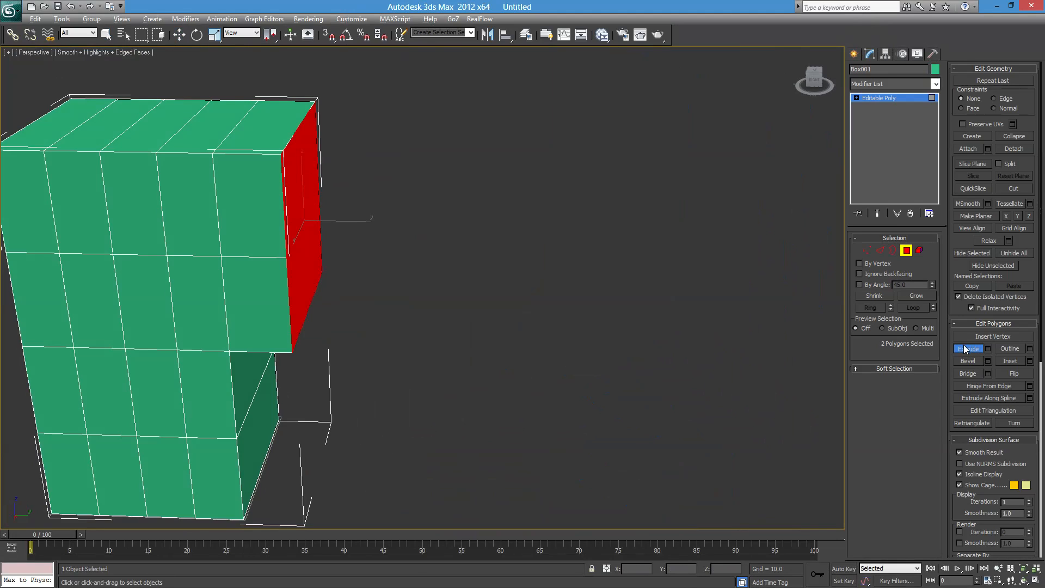
Move the two extruded polygons outward along the Y axis to about Y 348, forming a long arm.
key("w")
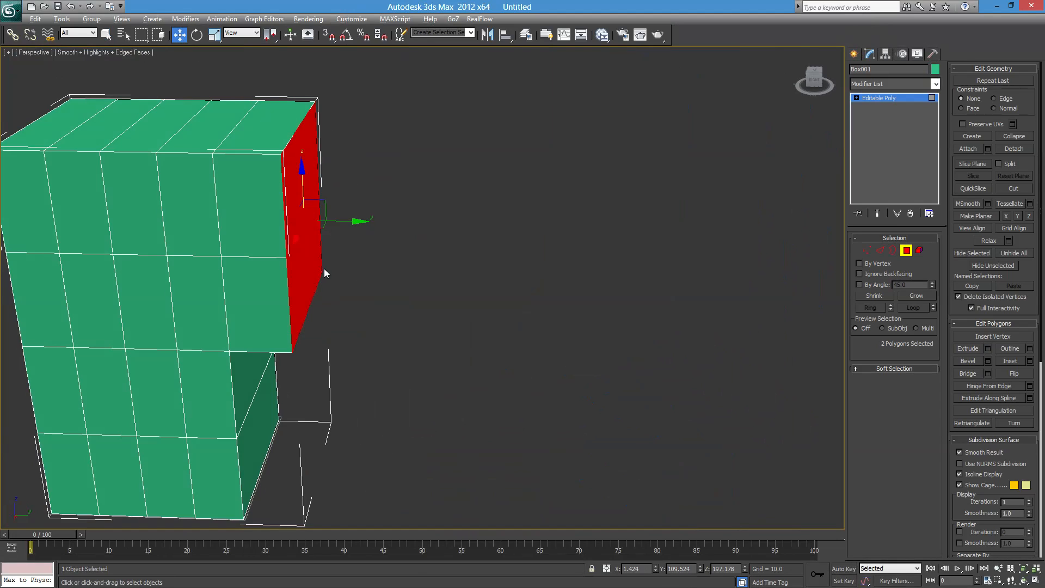
middle_click_drag(325, 272, 337, 243, "alt")
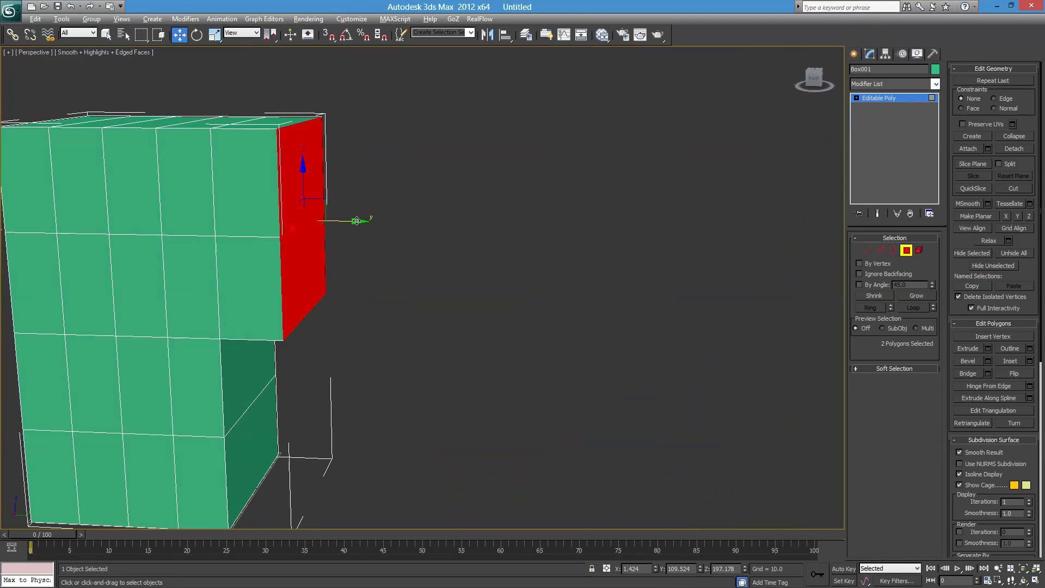
left_click_drag(357, 221, 718, 228)
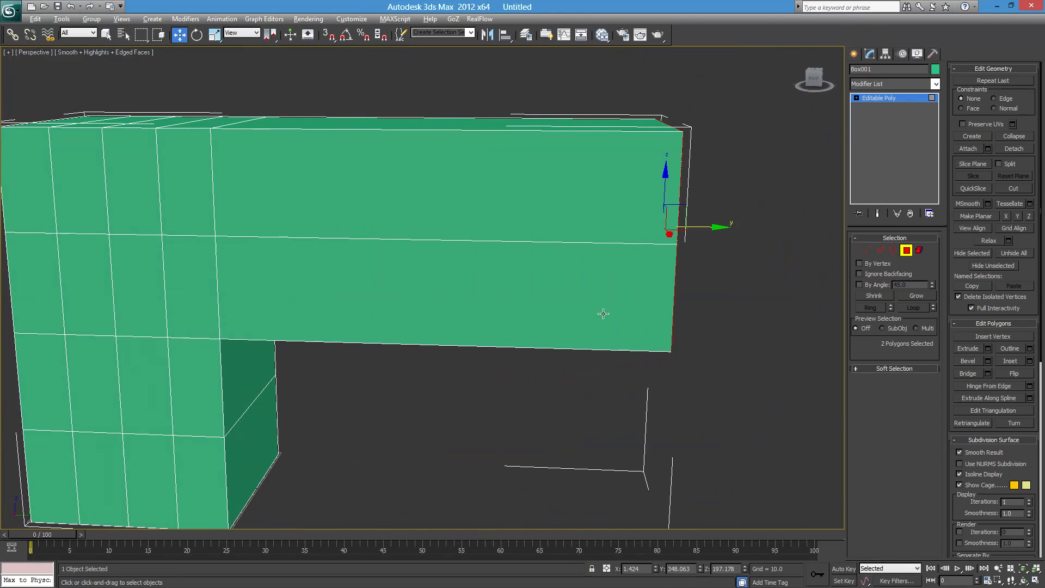
scroll(603, 313, "down", 6)
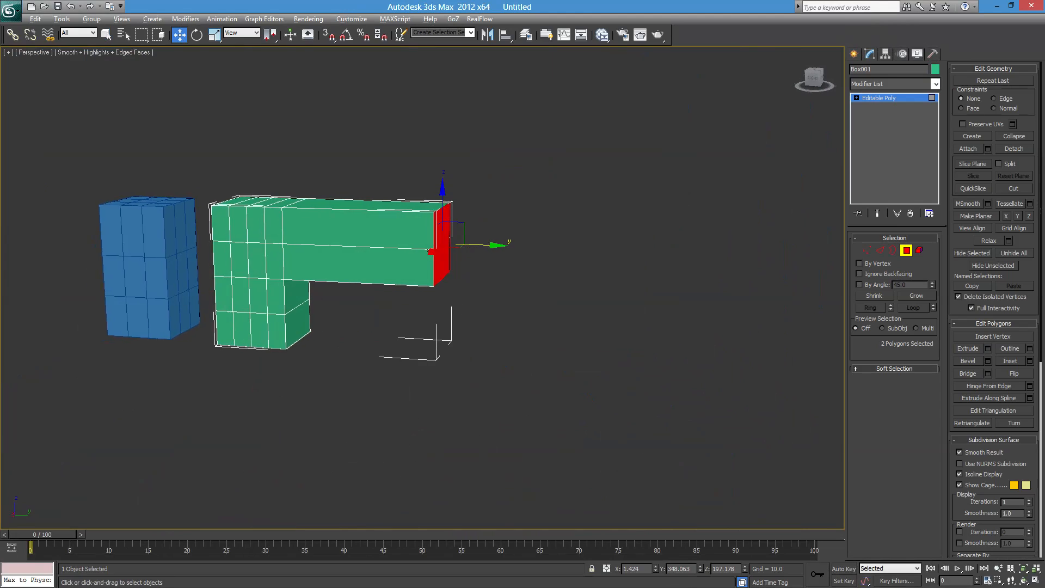
scroll(490, 199, "up", 3)
middle_click_drag(490, 199, 597, 255, "alt")
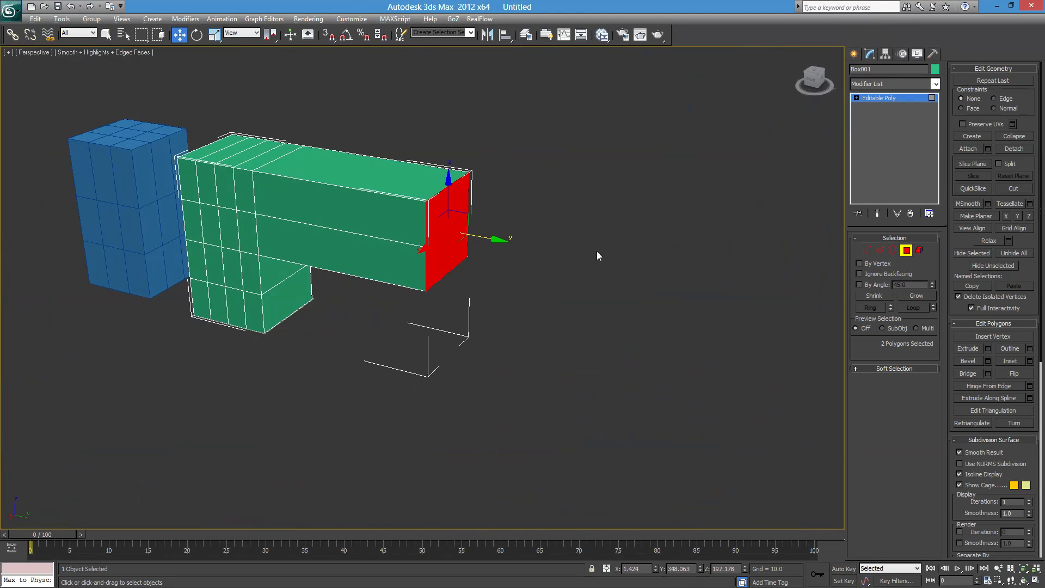
Extrude the two end polygons of the green arm outward six times in a row by short, similar amounts.
left_click(973, 349)
left_click_drag(434, 261, 403, 98)
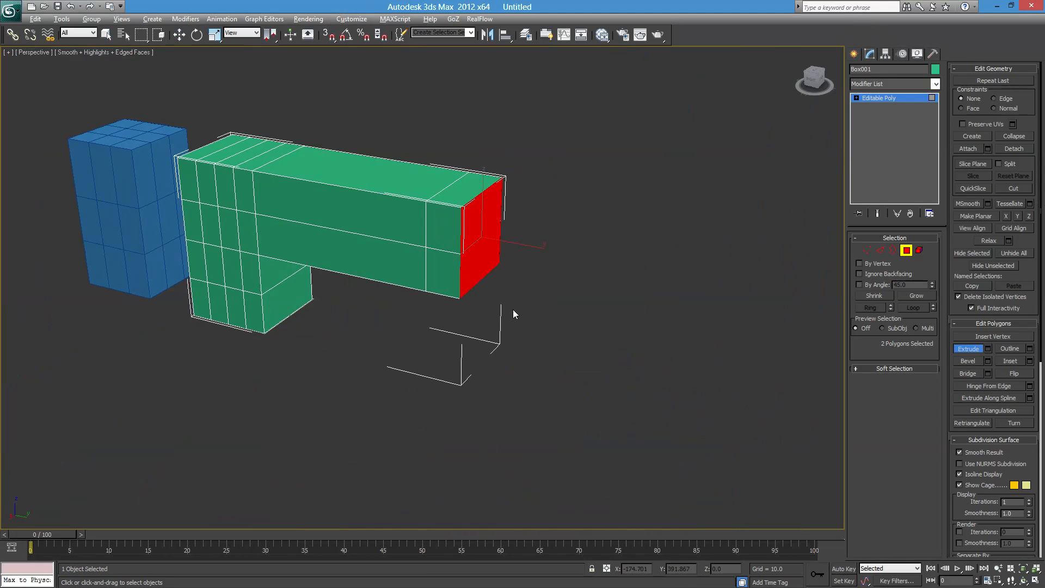
left_click_drag(473, 275, 484, 119)
left_click_drag(511, 273, 453, 21)
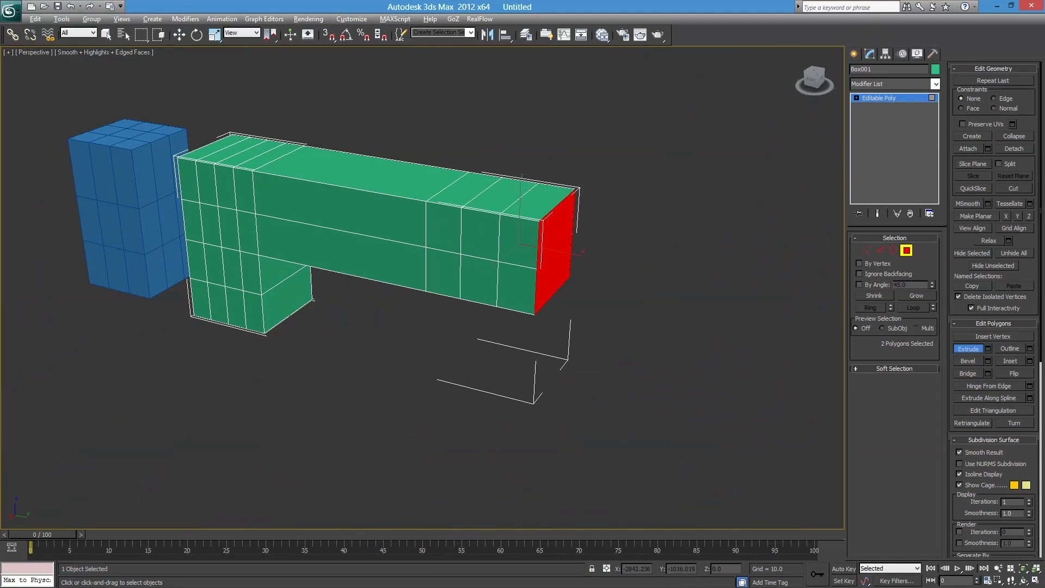
left_click_drag(546, 278, 499, 14)
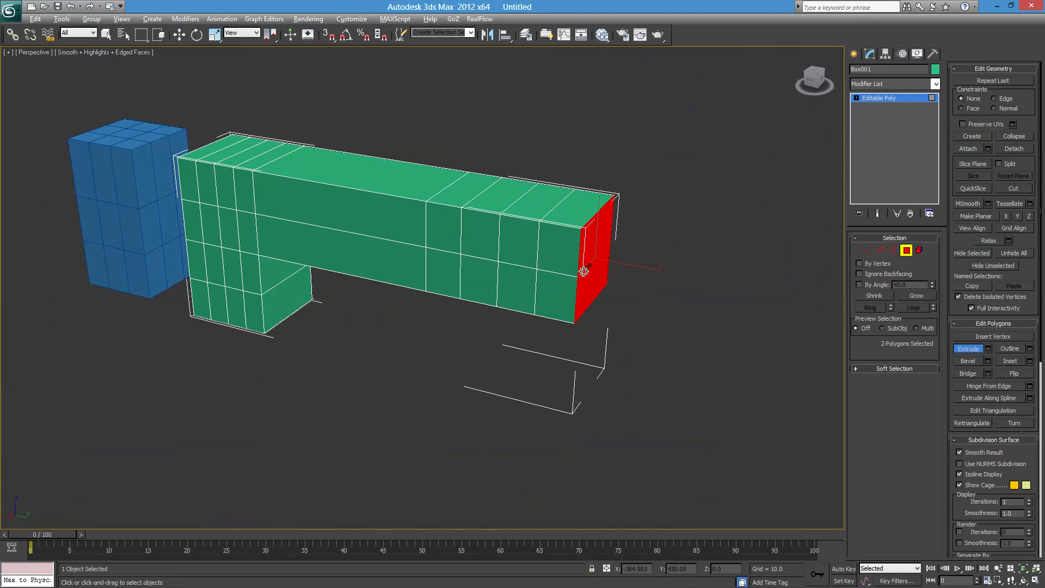
left_click_drag(583, 268, 599, 98)
left_click_drag(638, 287, 585, 22)
middle_click_drag(672, 272, 392, 194)
mouse_move(432, 267)
middle_mouse_down("alt")
mouse_move(297, 226)
mouse_move(490, 256)
mouse_move(427, 256)
middle_mouse_up("alt")
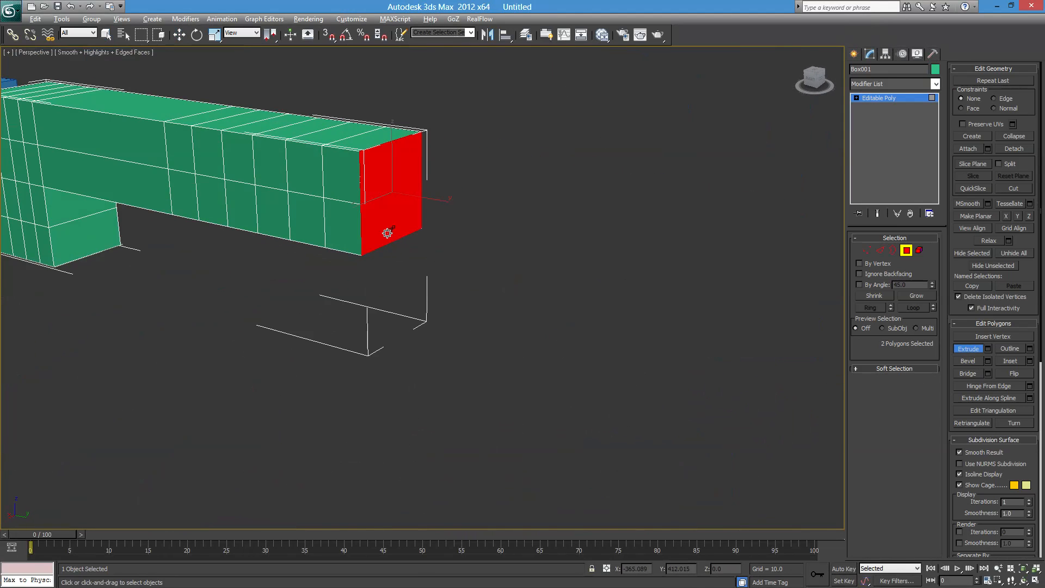
middle_click_drag(454, 185, 525, 251)
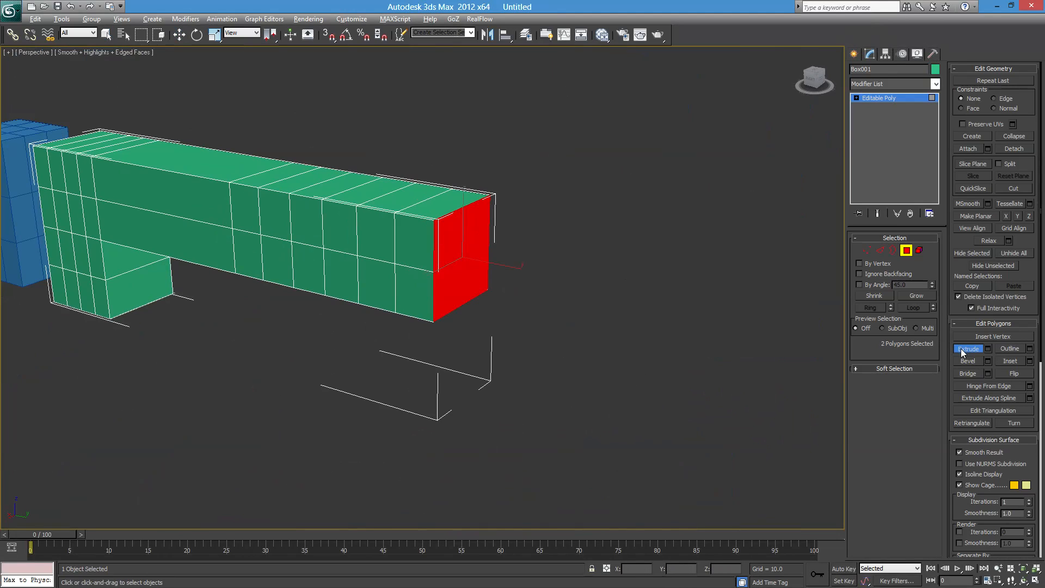
Try extruding the arm's two end polygons with the By Polygon extrusion type.
left_click(990, 350)
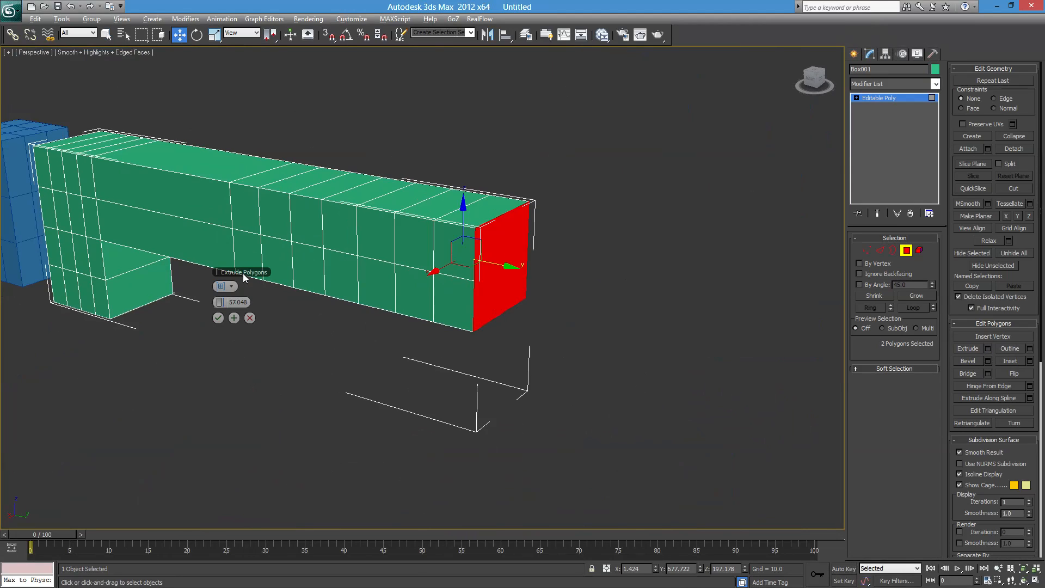
left_click_drag(242, 273, 700, 251)
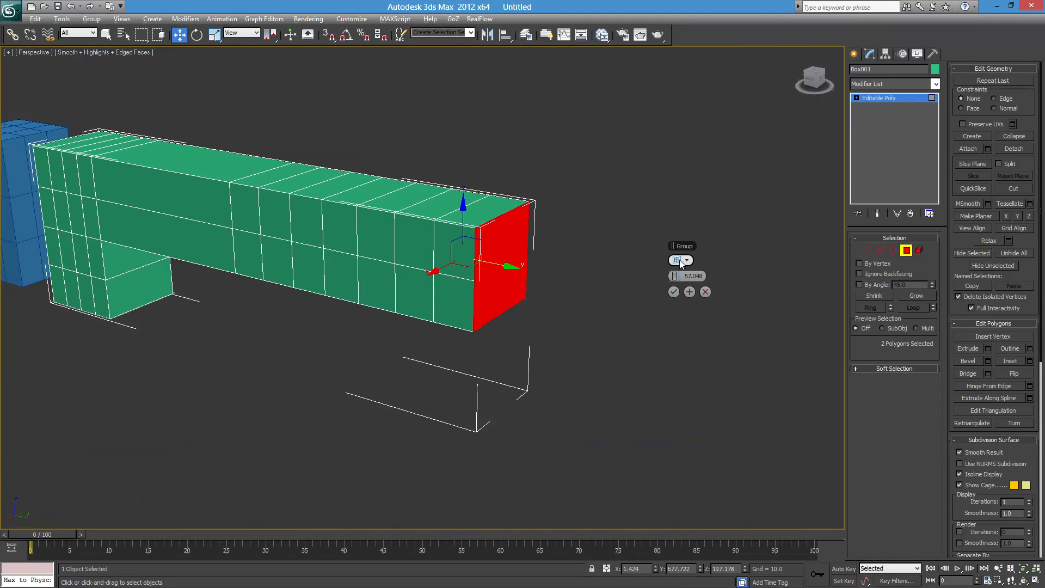
left_click(688, 261)
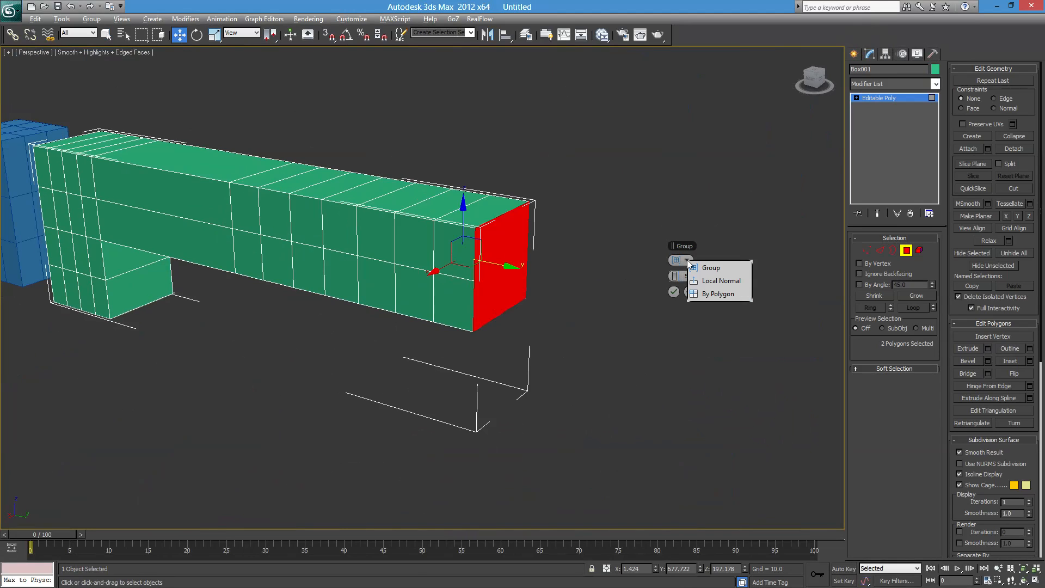
left_click(712, 296)
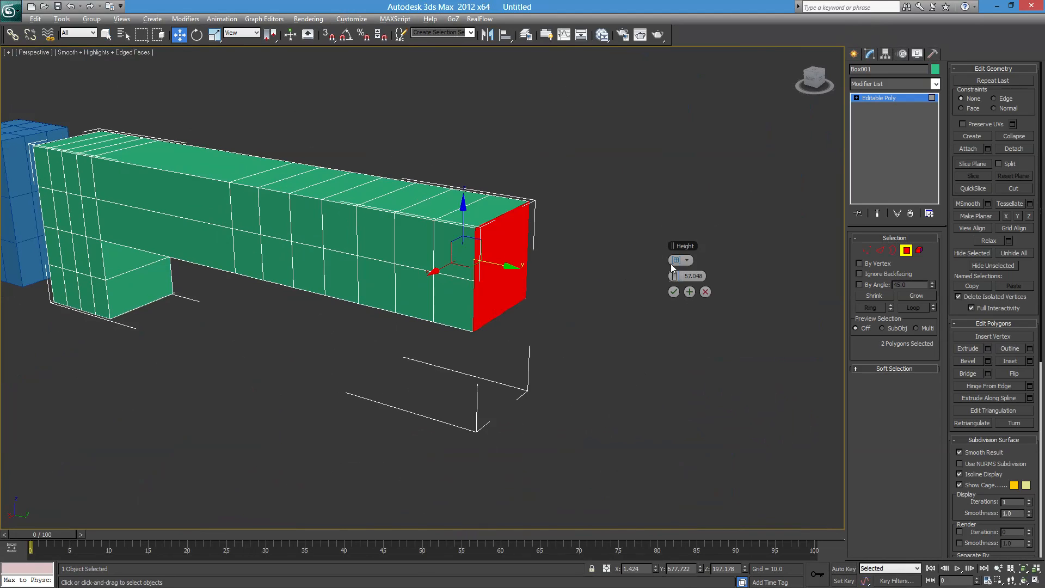
left_click(710, 292)
Clear the polygon selection on the green object.
middle_click_drag(65, 252, 381, 307)
middle_click_drag(561, 327, 510, 281, "alt")
left_click(620, 184)
middle_click_drag(622, 184, 341, 311, "alt")
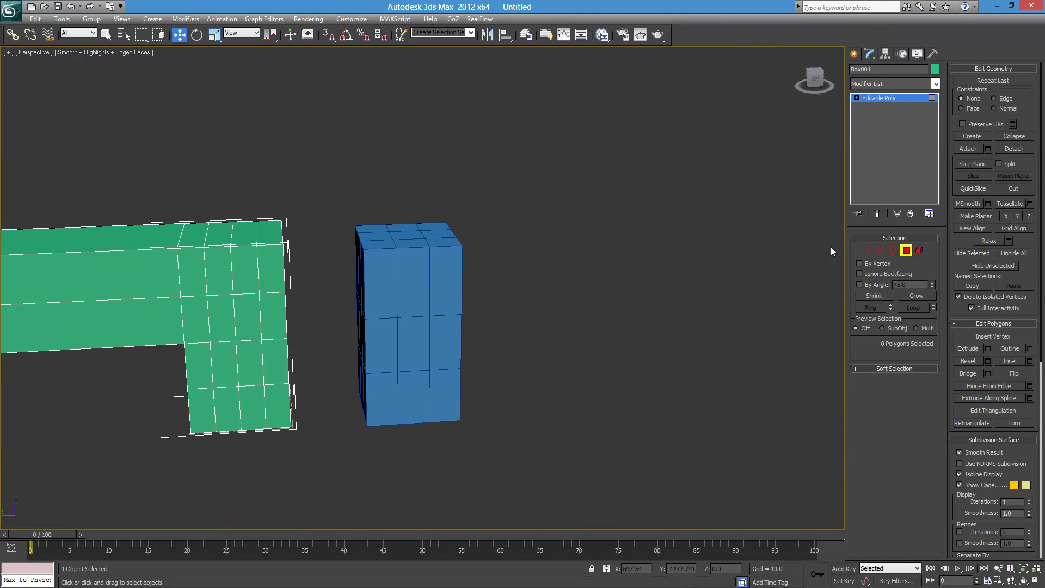
Leave the green object's Polygon level and select the blue box.
middle_click_drag(469, 326, 576, 289, "alt")
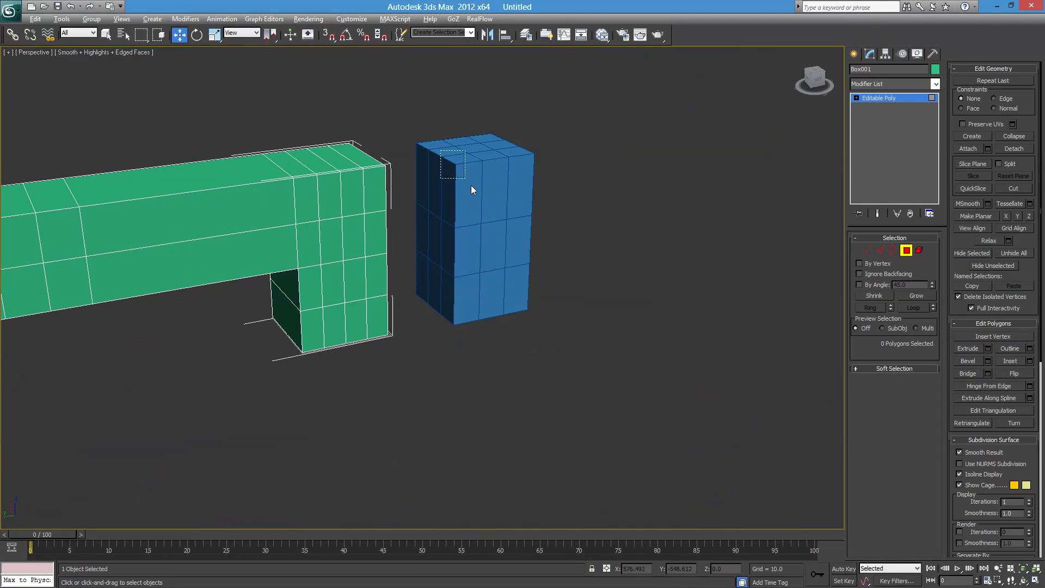
left_click_drag(472, 185, 473, 187)
left_click_drag(435, 129, 513, 234)
left_click(907, 251)
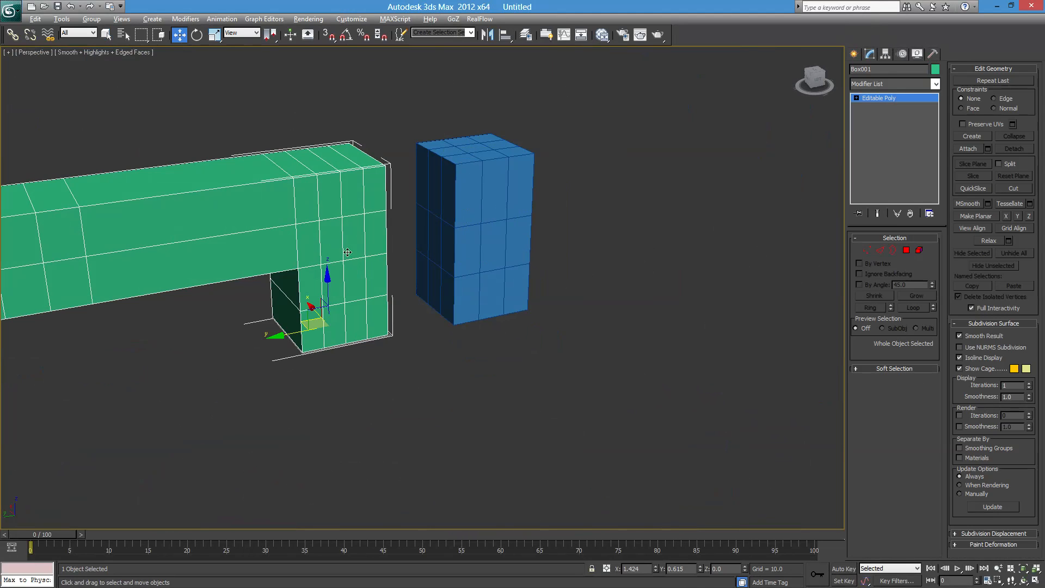
left_click(494, 166)
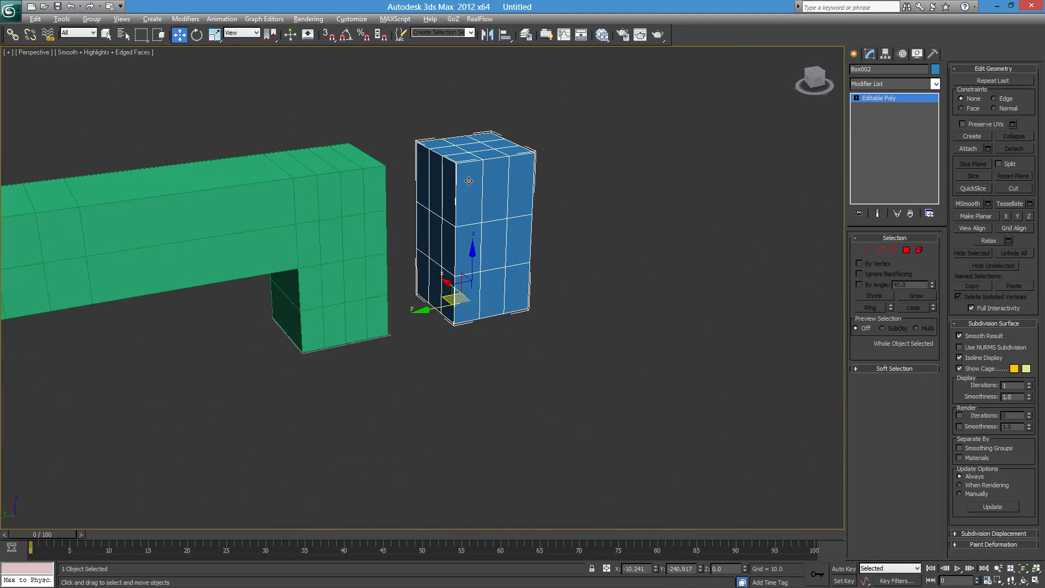
Select the full horizontal ring of polygons around the middle of the blue box at Polygon level.
middle_click_drag(531, 223, 425, 280)
scroll(481, 275, "up", 2)
scroll(424, 280, "down", 2)
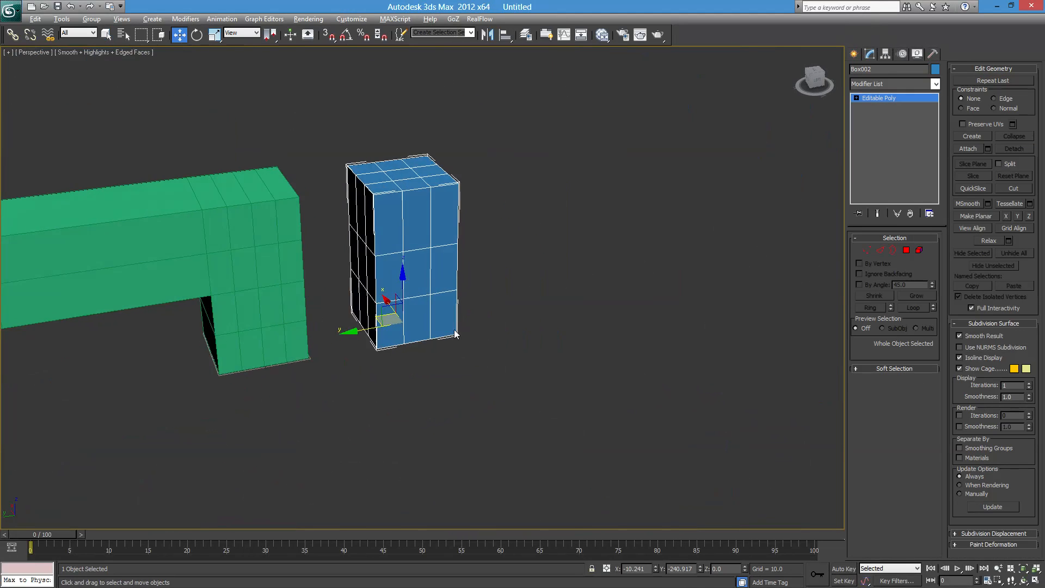
middle_click_drag(456, 334, 305, 326, "alt")
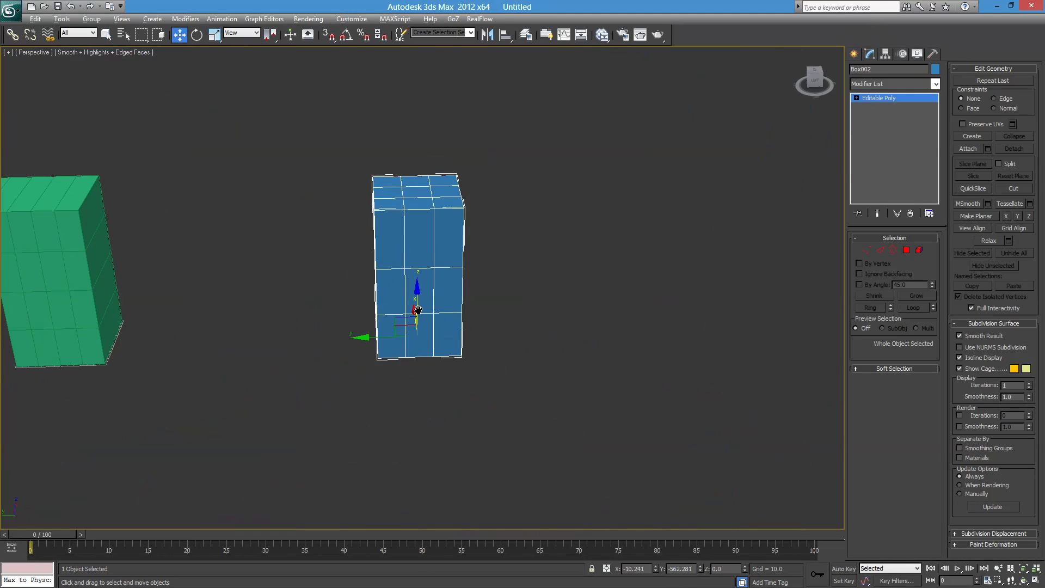
left_click(907, 249)
middle_click_drag(467, 322, 532, 281, "alt")
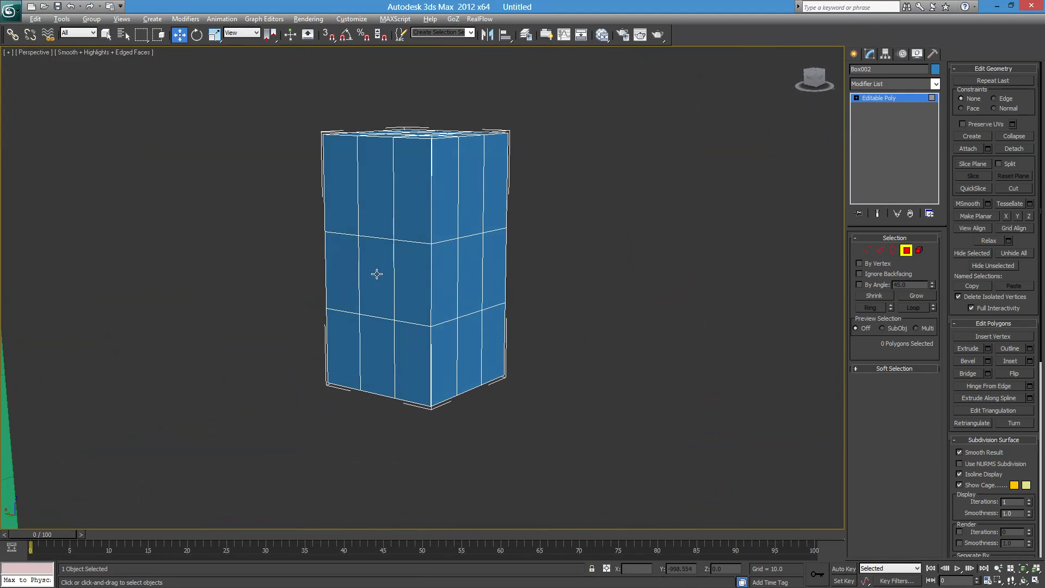
middle_click_drag(345, 278, 510, 307, "alt")
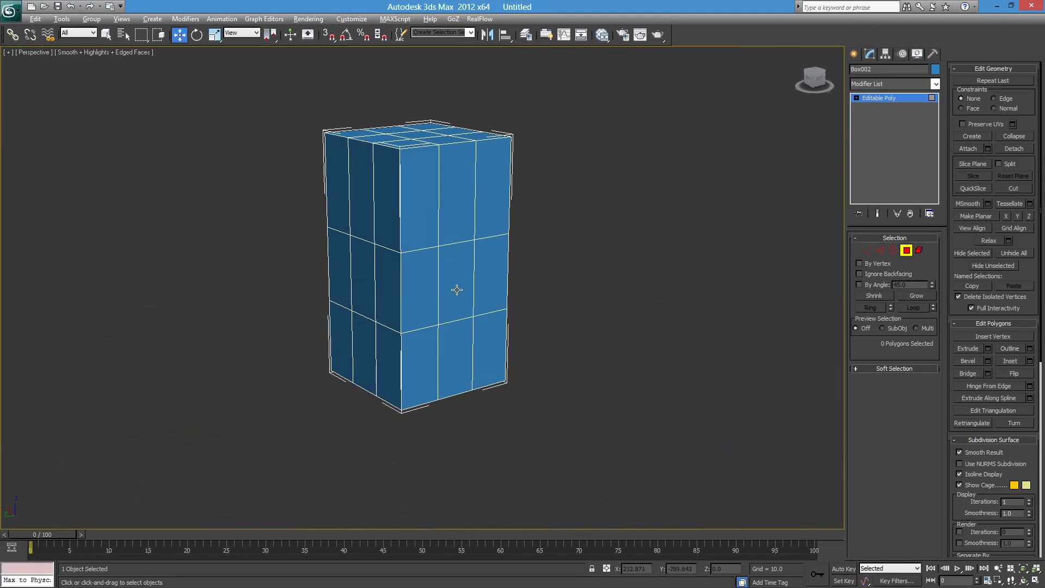
left_click(458, 266)
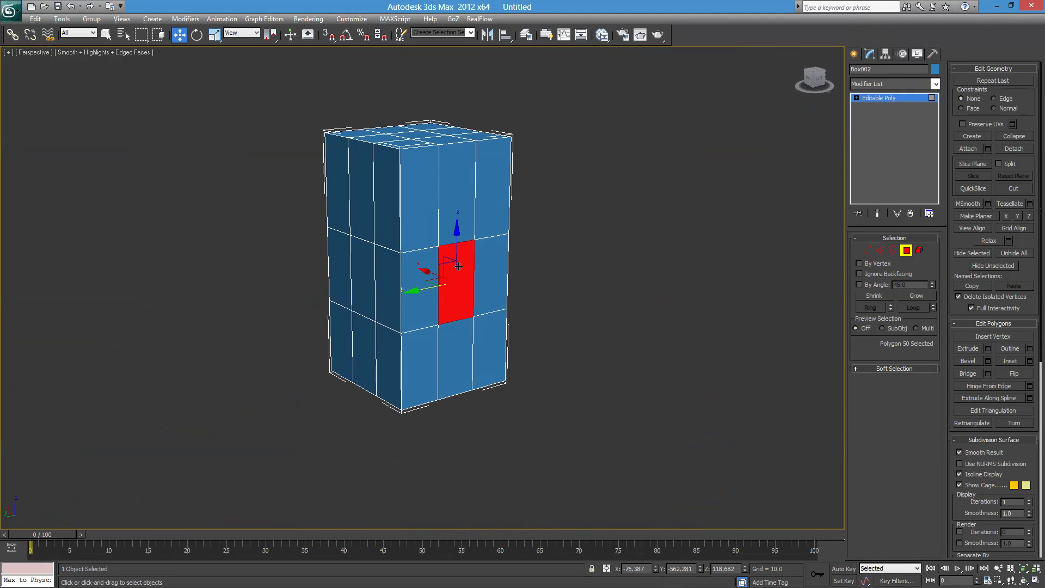
scroll(458, 266, "up", 4)
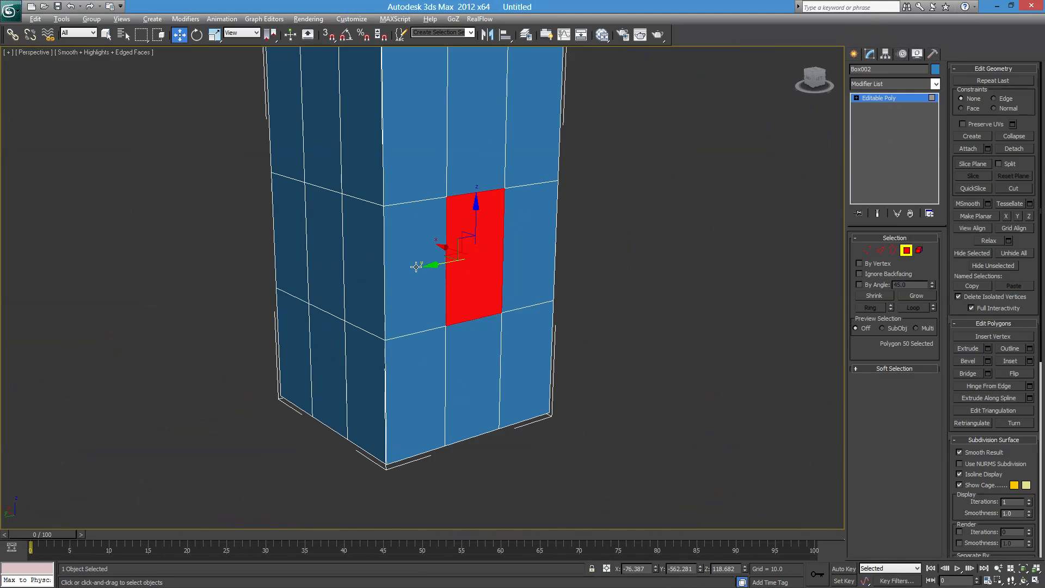
left_click(417, 235, "shift")
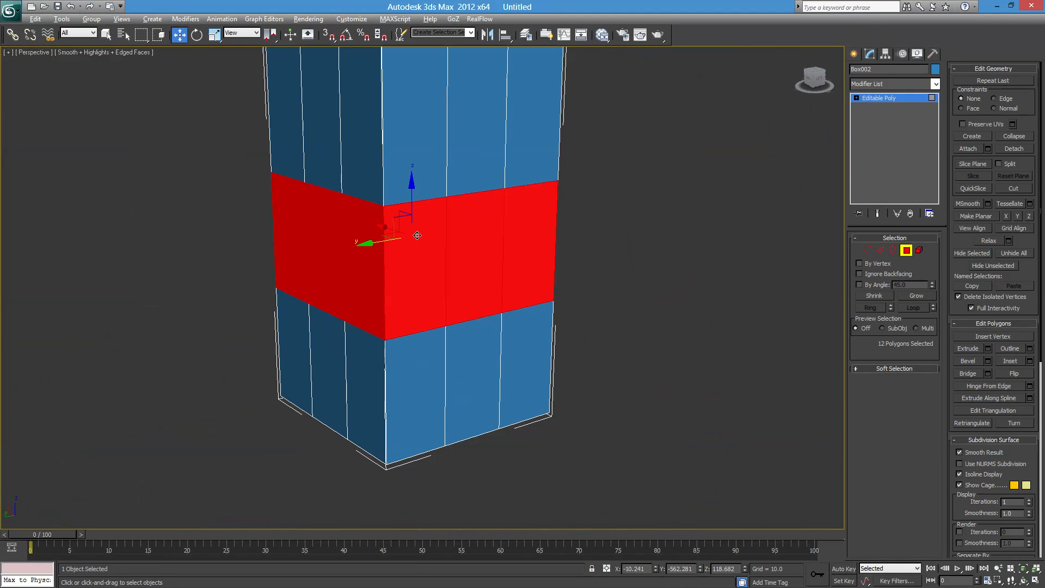
middle_click_drag(270, 244, 622, 264, "alt")
middle_click_drag(653, 351, 517, 319)
scroll(517, 319, "down", 3)
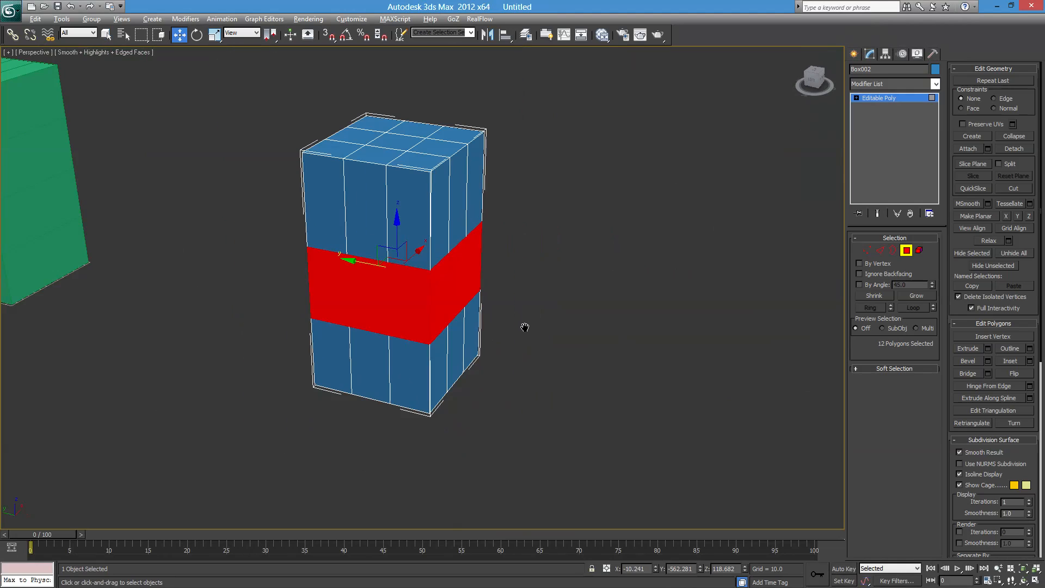
Set up an extrusion of the selected polygon ring with the Group type and a height of 30.764.
left_click(988, 349)
mouse_move(493, 350)
middle_mouse_down()
mouse_move(518, 327)
mouse_move(742, 343)
mouse_move(498, 331)
middle_mouse_up()
scroll(497, 339, "up", 3)
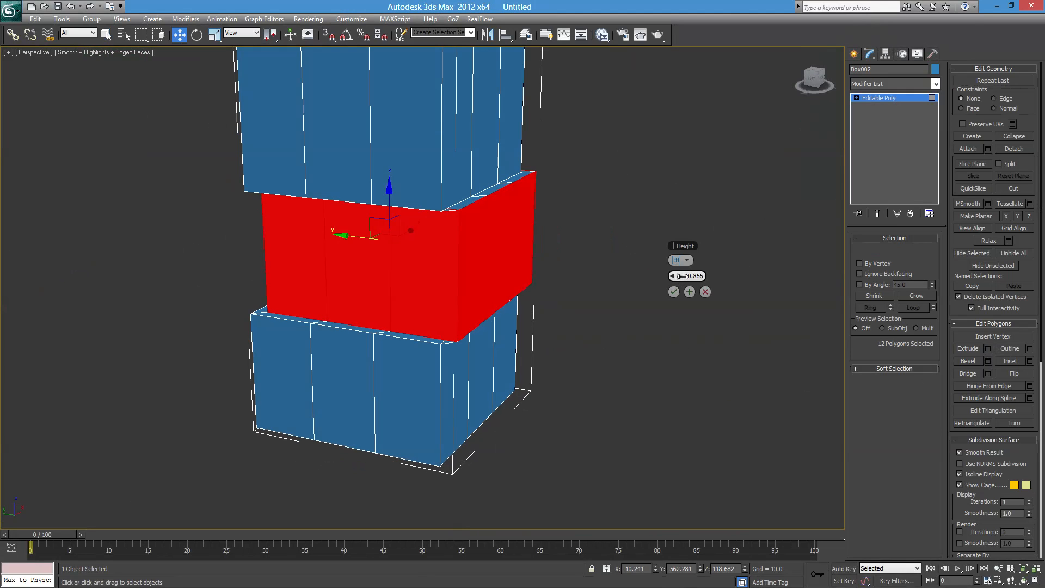
left_click_drag(678, 276, 772, 284)
middle_click_drag(772, 284, 375, 362, "alt")
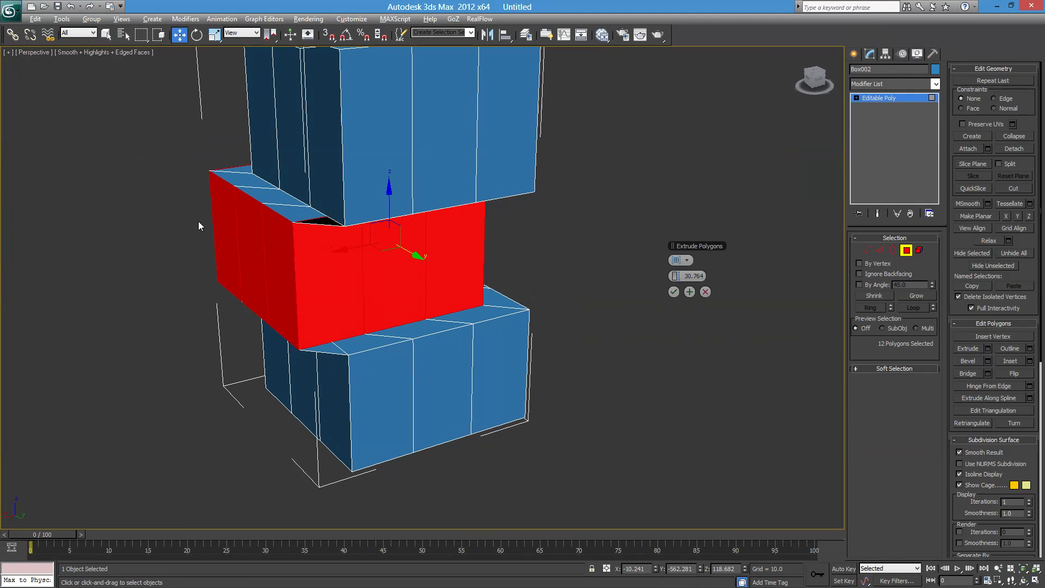
middle_click_drag(262, 260, 321, 260, "alt")
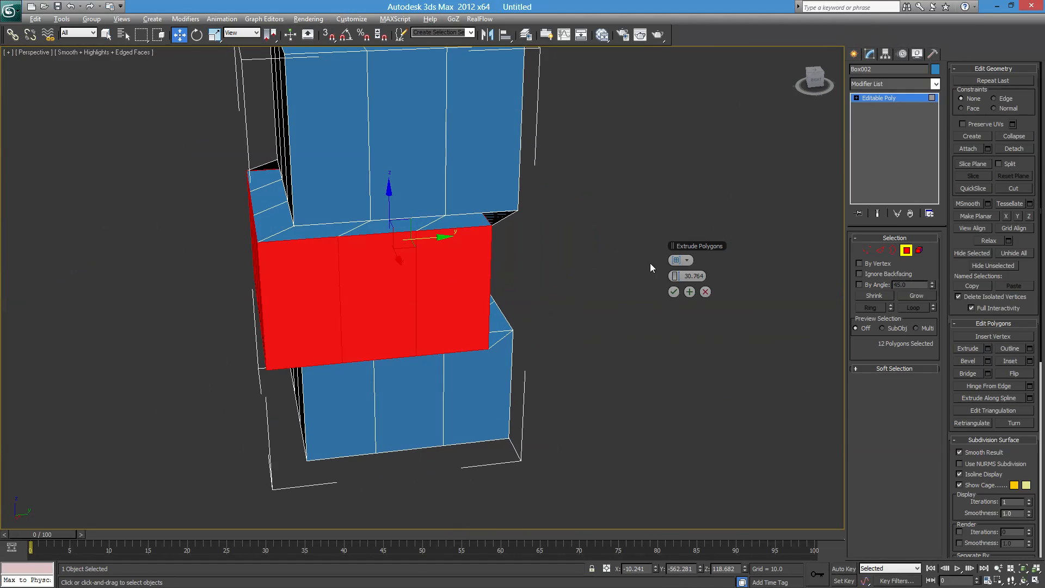
Change the ring's extrusion type to Local Normal and inspect the band from the sides and above.
left_click(687, 261)
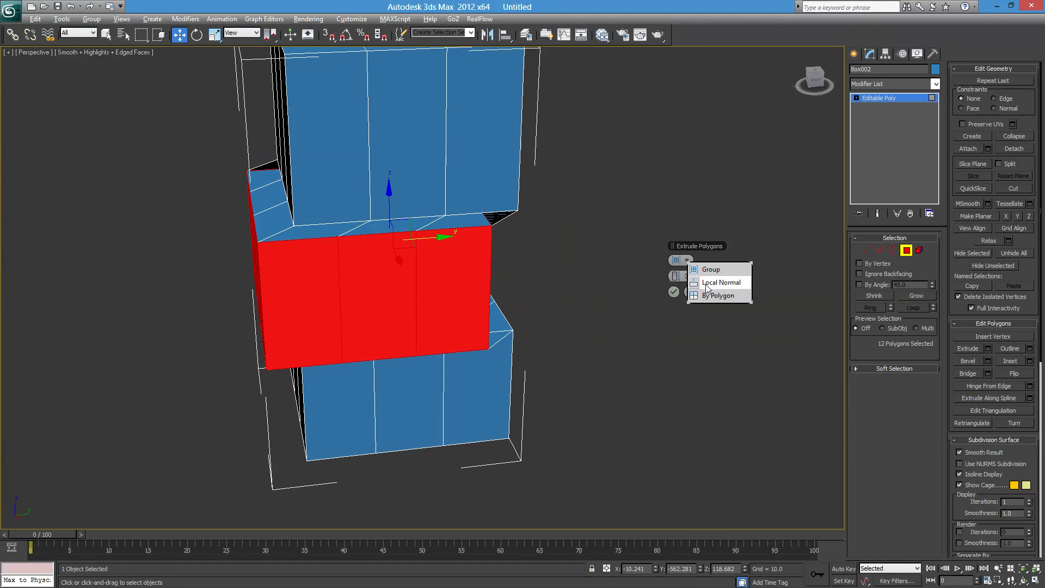
left_click(719, 282)
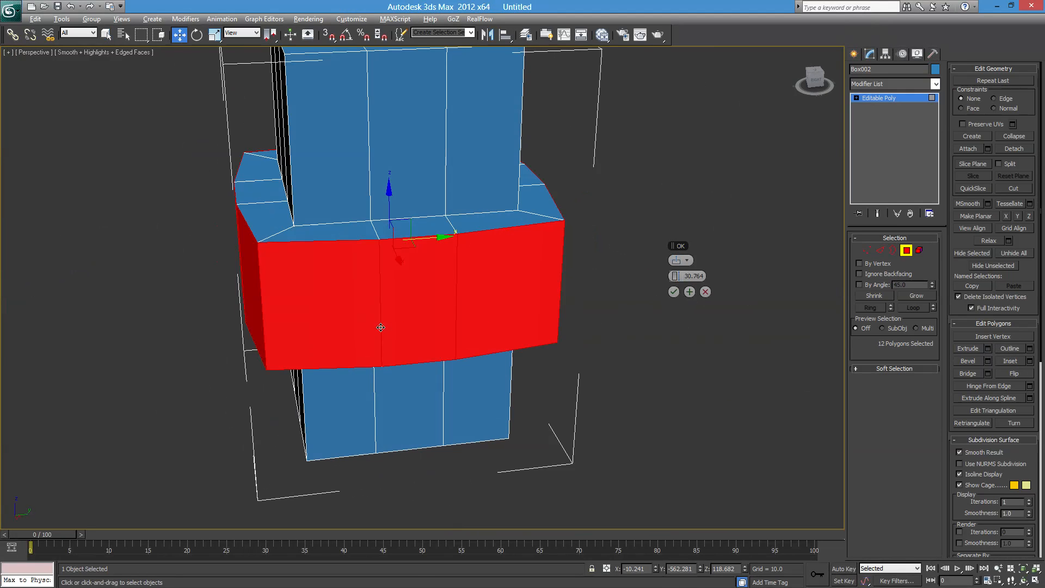
middle_click_drag(380, 327, 298, 351, "alt")
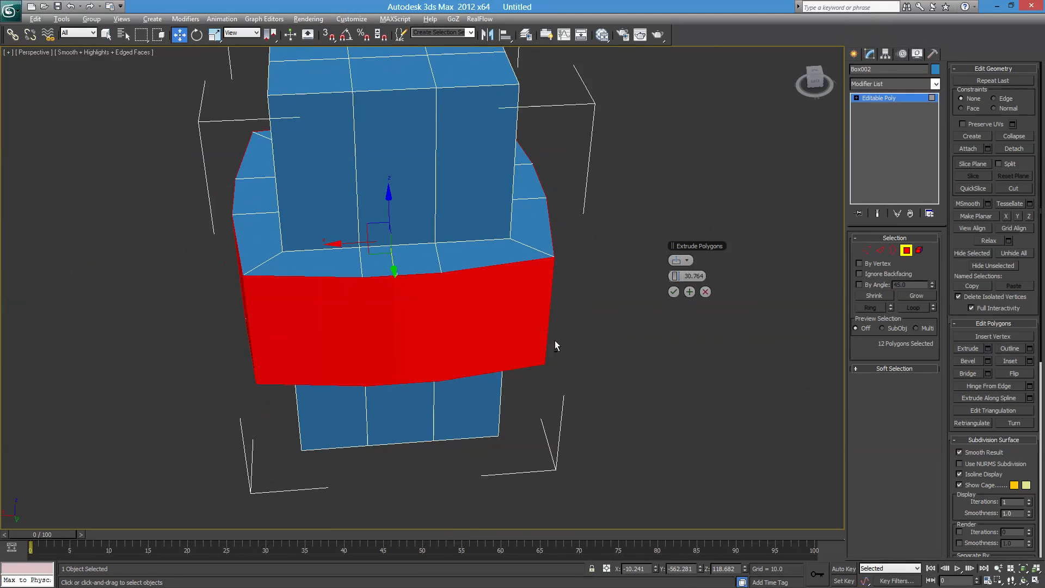
middle_click_drag(554, 342, 217, 194, "alt")
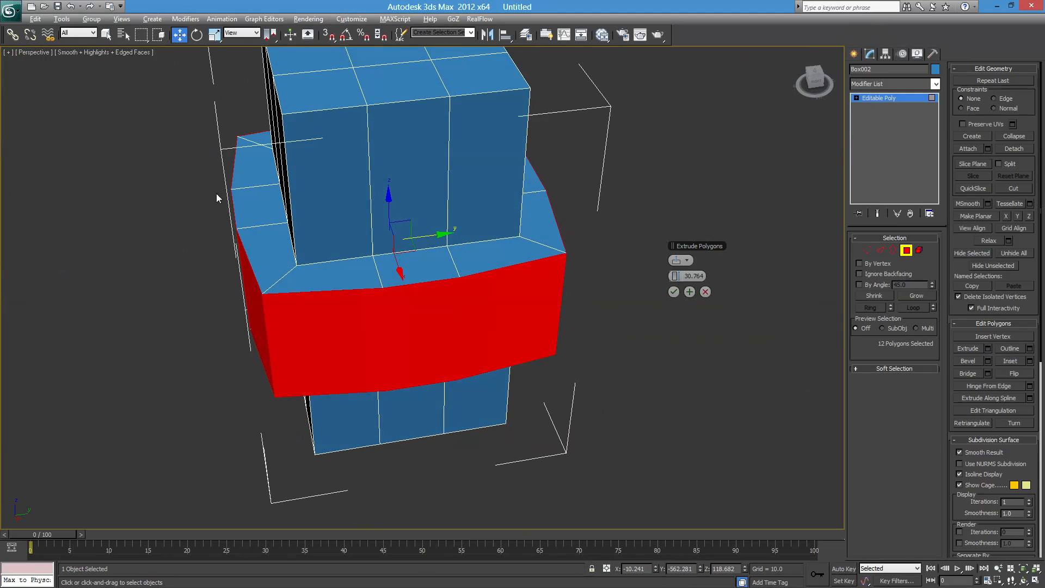
middle_click_drag(323, 311, 554, 230, "alt")
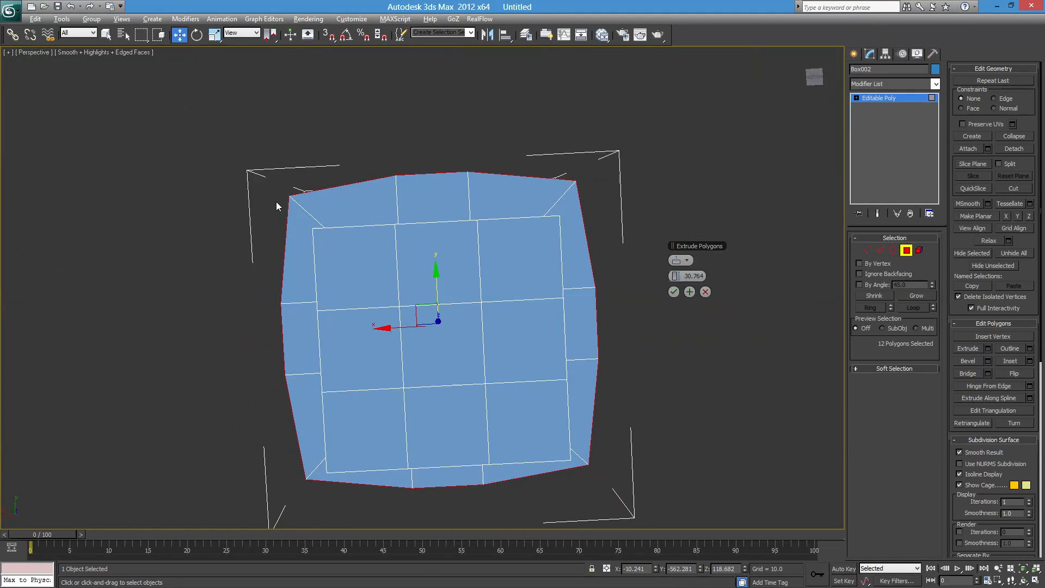
mouse_move(389, 185)
middle_mouse_down("alt")
mouse_move(390, 205)
mouse_move(380, 184)
middle_mouse_up("alt")
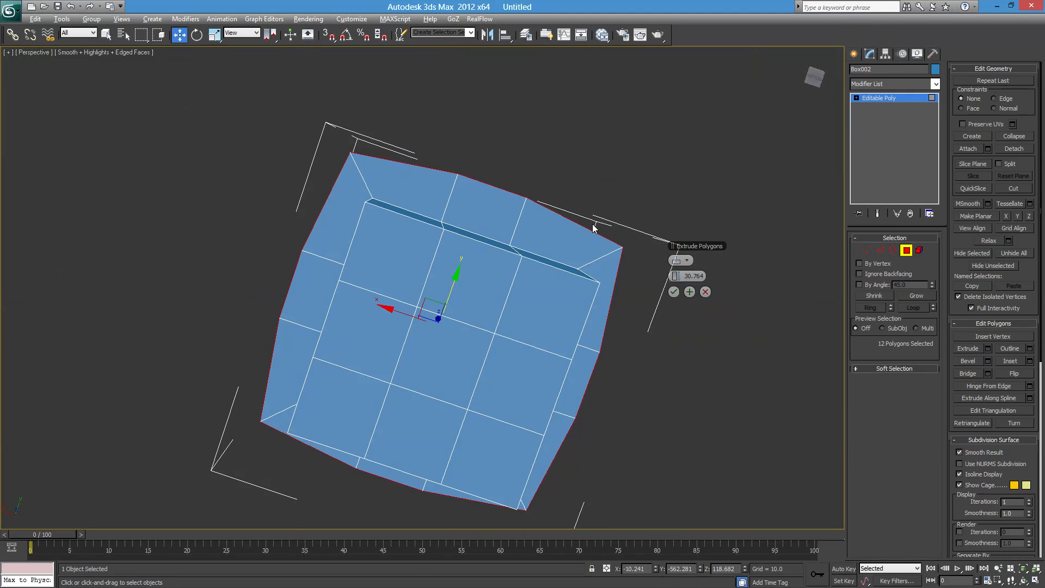
middle_click_drag(395, 176, 515, 284, "alt")
scroll(500, 285, "up", 3)
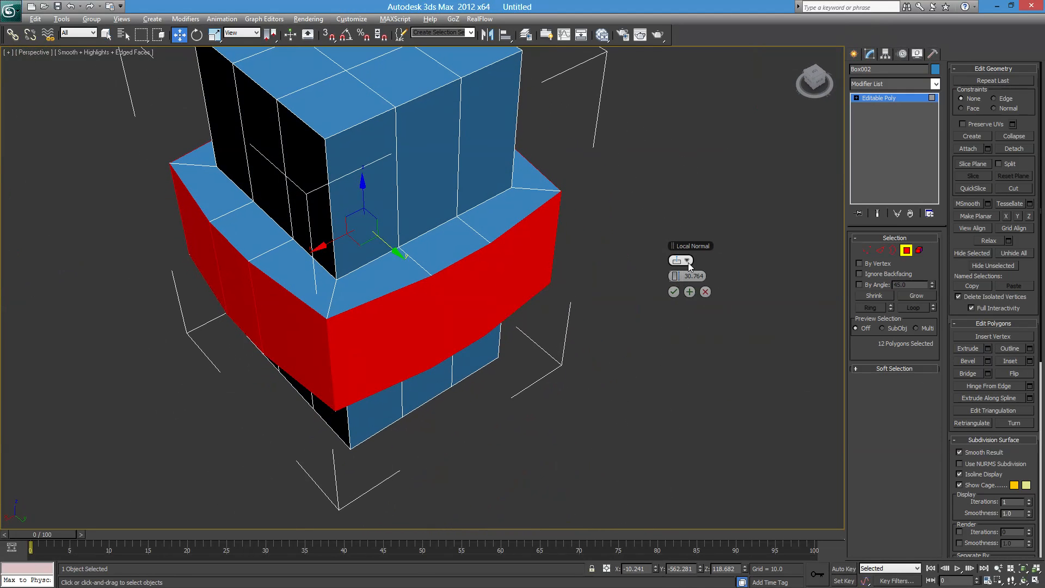
Try the By Polygon extrusion type on the ring and inspect the corners of the band.
left_click(688, 262)
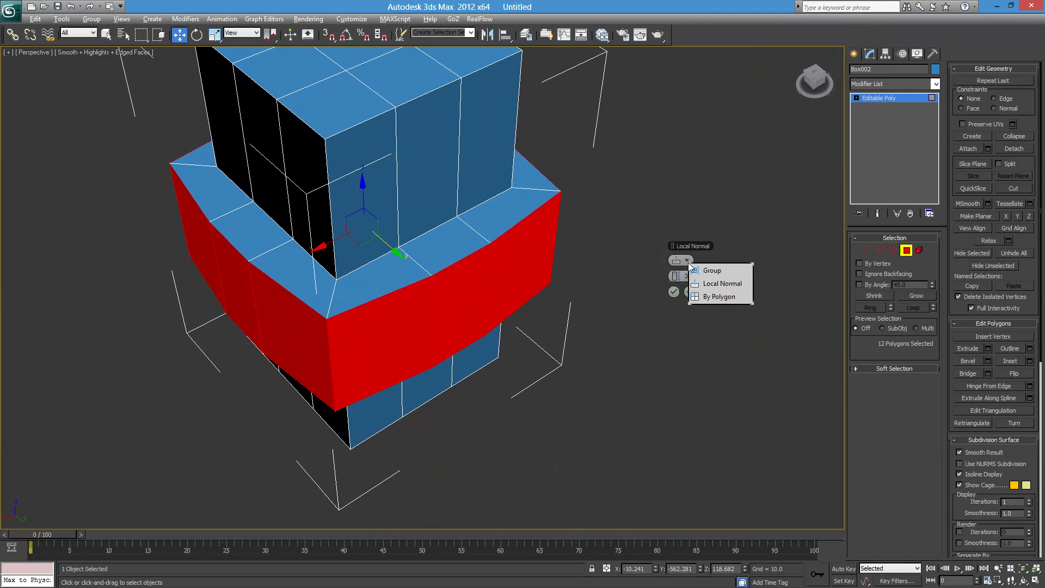
left_click(715, 298)
middle_click_drag(490, 329, 415, 334, "alt")
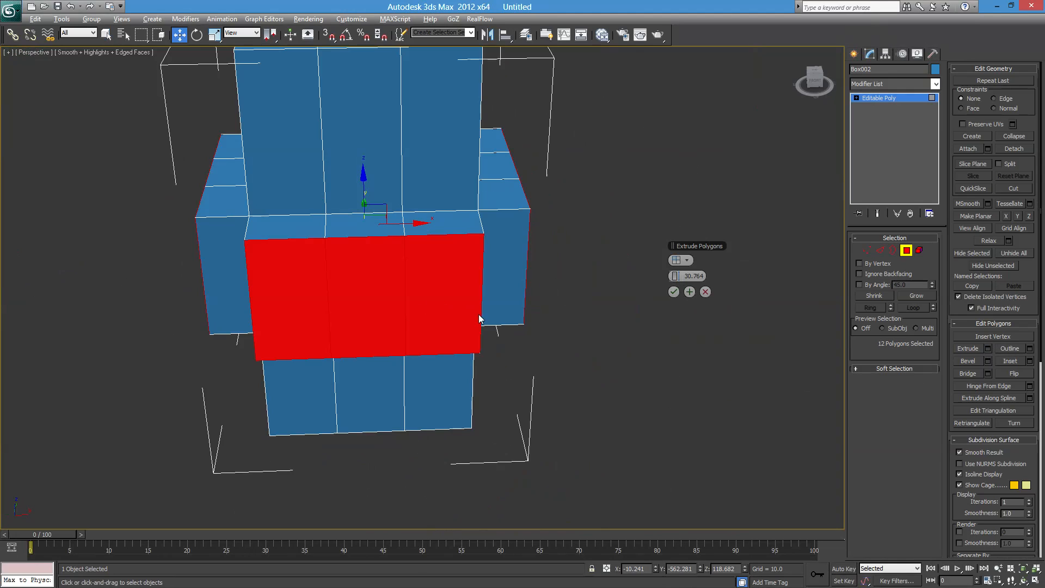
middle_click_drag(479, 319, 426, 312, "alt")
middle_click_drag(435, 263, 491, 312, "alt")
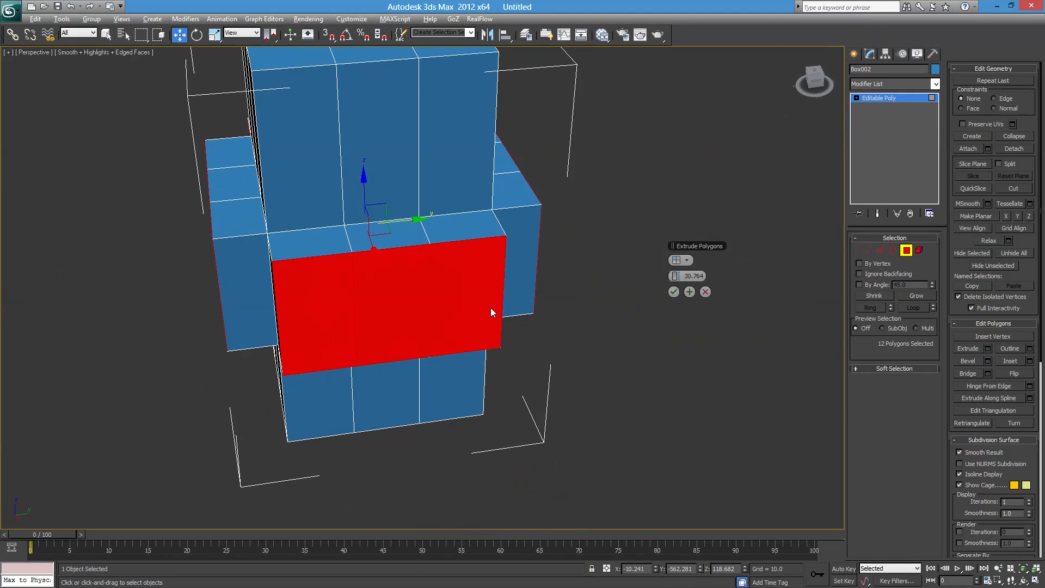
middle_click_drag(443, 278, 472, 283, "alt")
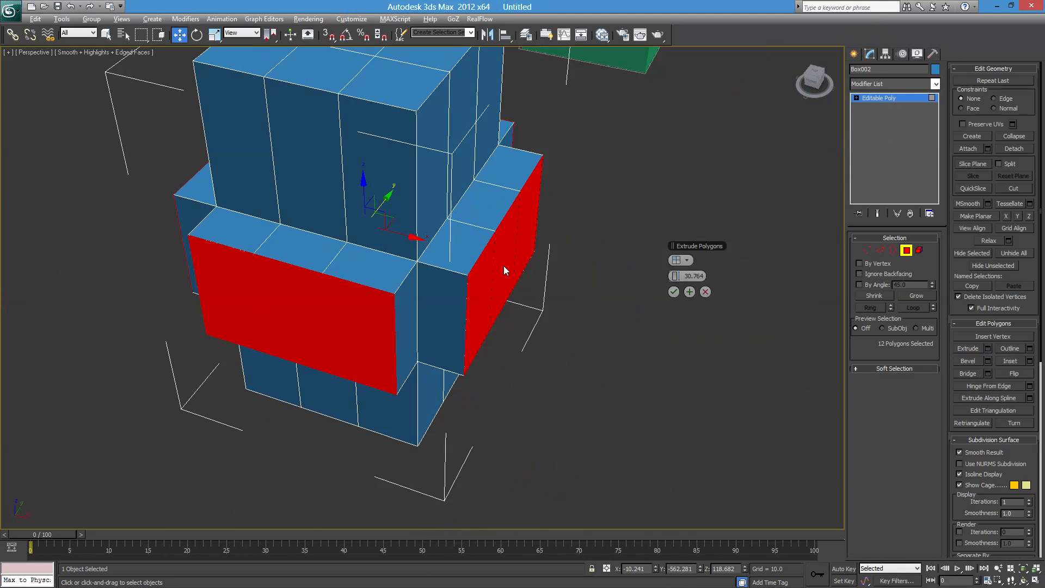
middle_click_drag(555, 308, 481, 289, "alt")
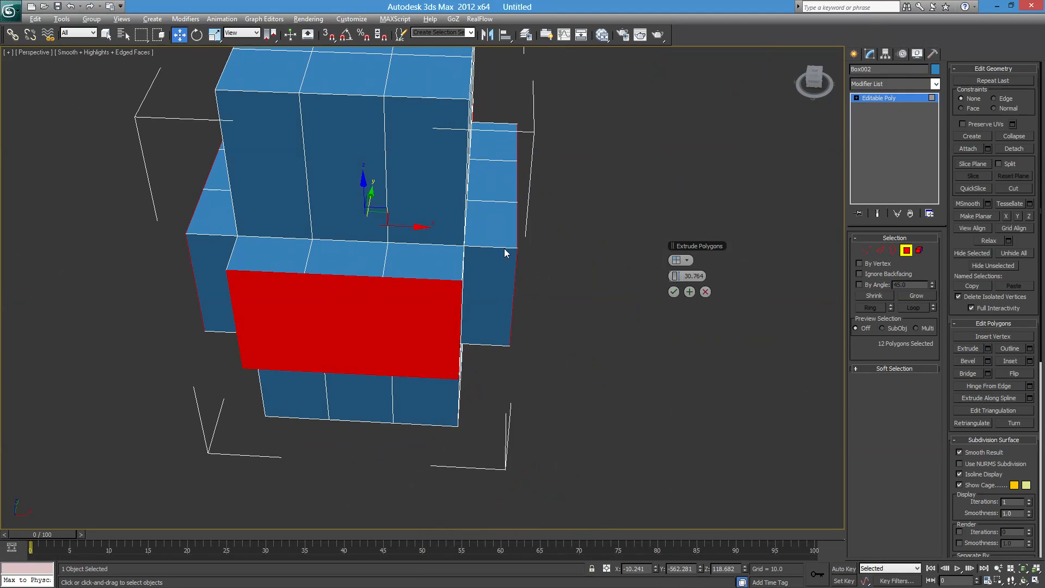
middle_click_drag(504, 250, 640, 262, "alt")
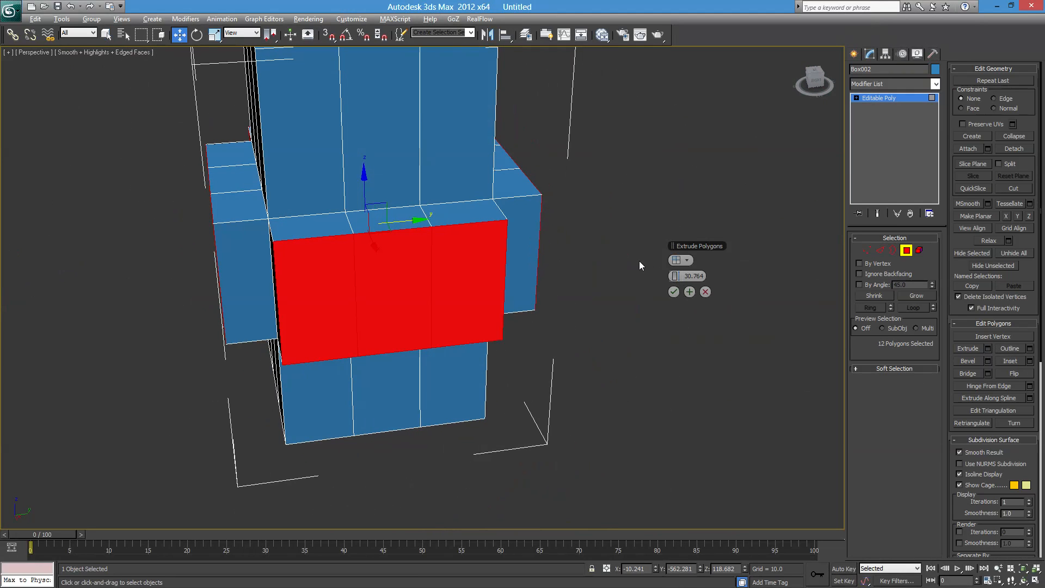
Set the extrusion type to Local Normal, apply the ring's extrusion and clear the polygon selection.
left_click(688, 261)
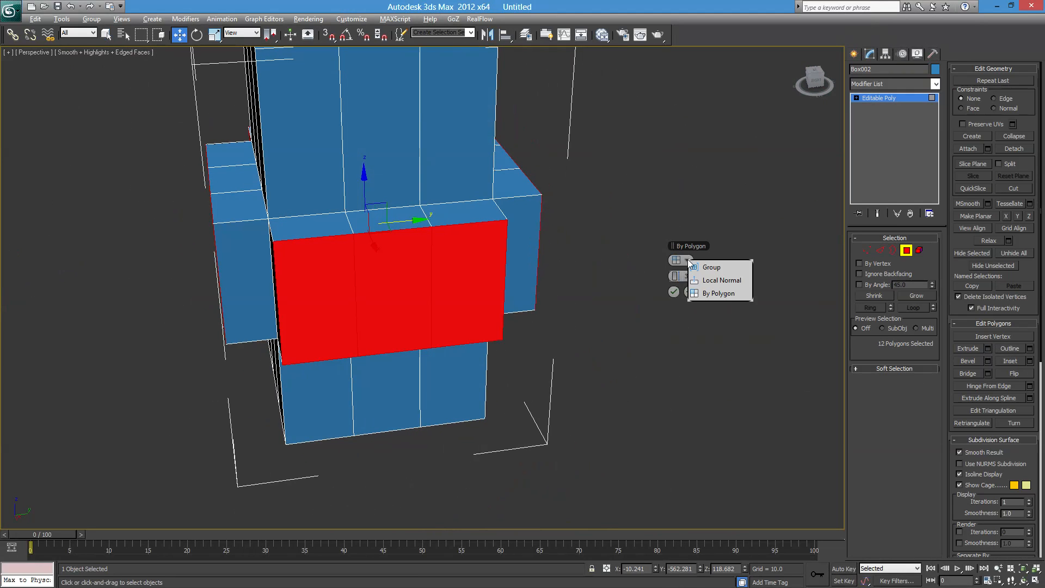
left_click(710, 282)
middle_click_drag(483, 272, 320, 332, "alt")
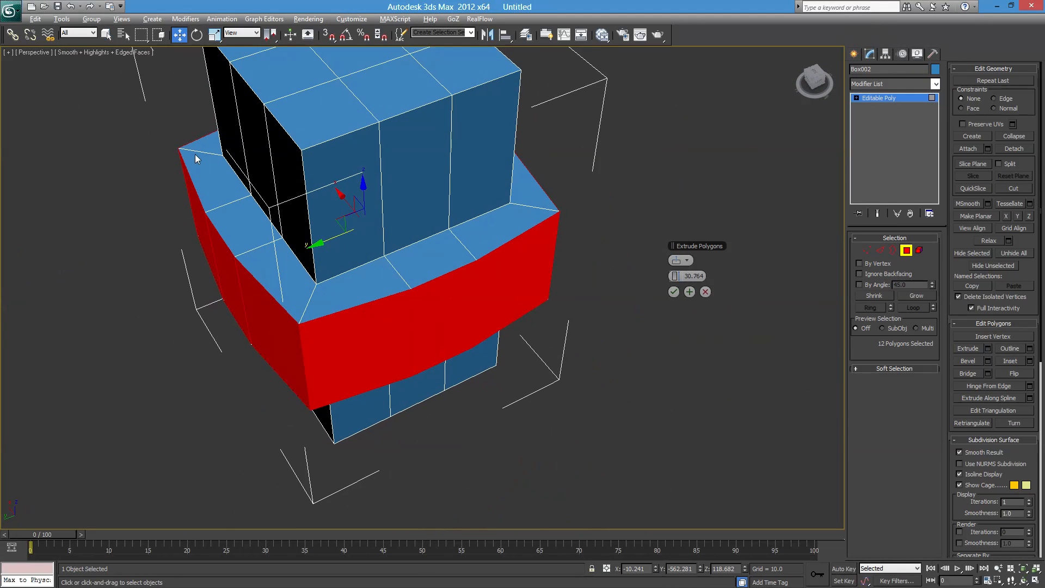
middle_click_drag(552, 300, 555, 342, "alt")
left_click(674, 292)
left_click(656, 207)
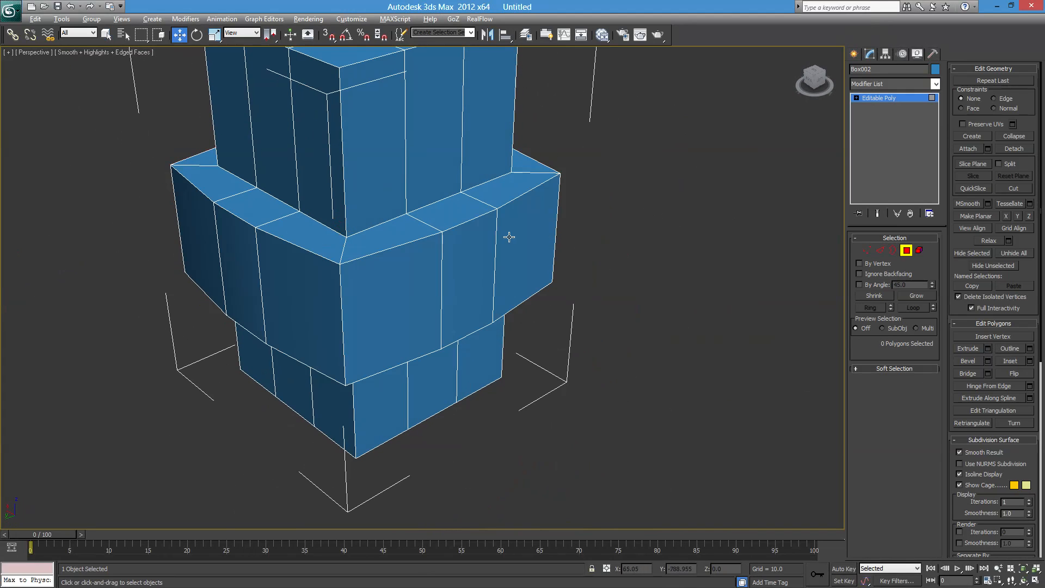
Try selecting the three polygons on one side of the extruded band, and clear the selection.
left_click(405, 269)
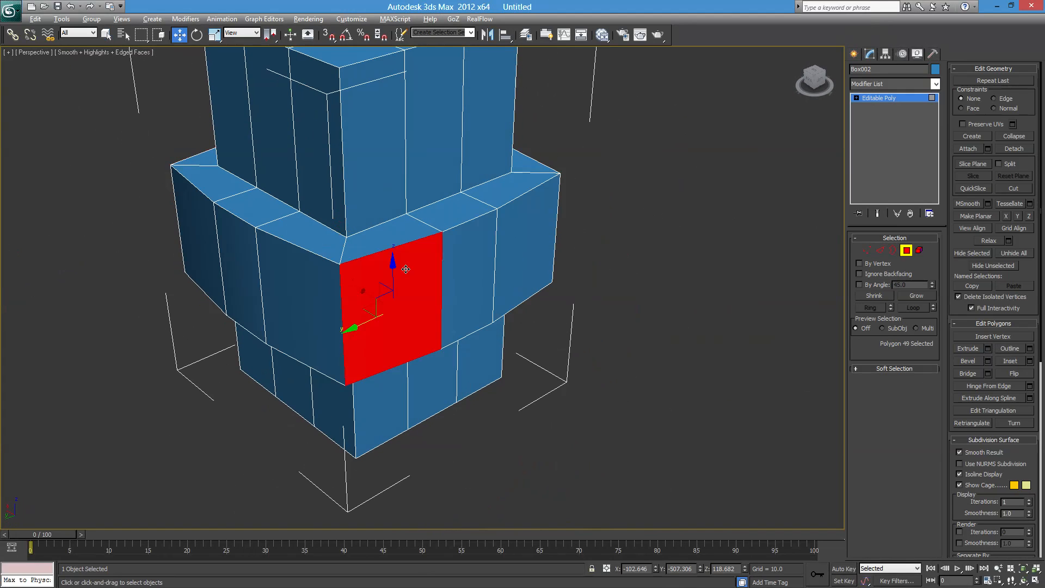
left_click(478, 245, "ctrl")
left_click(521, 219, "ctrl")
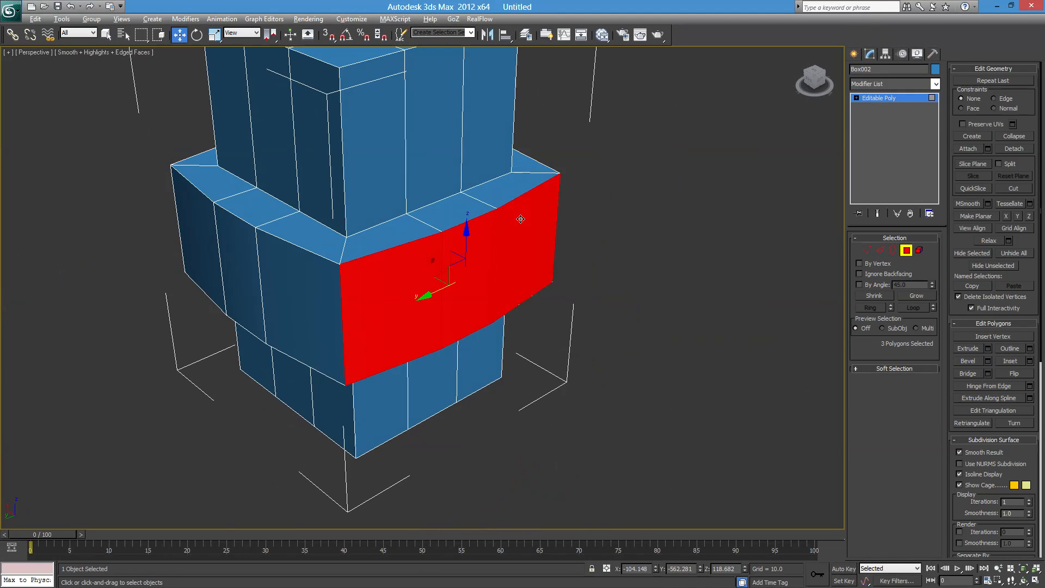
middle_click_drag(513, 271, 348, 270, "alt")
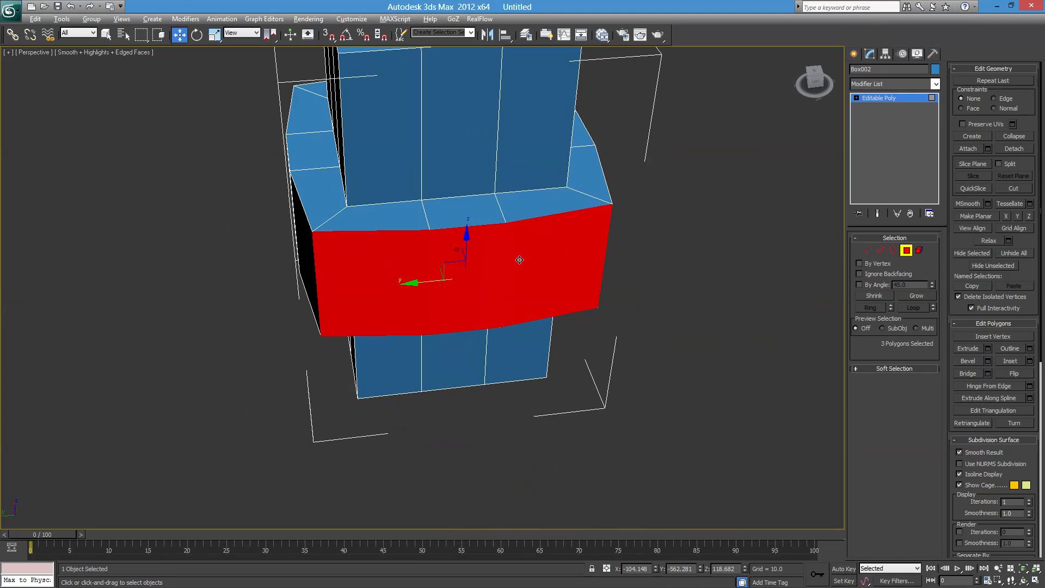
middle_click_drag(533, 256, 654, 250, "alt")
left_click(653, 251)
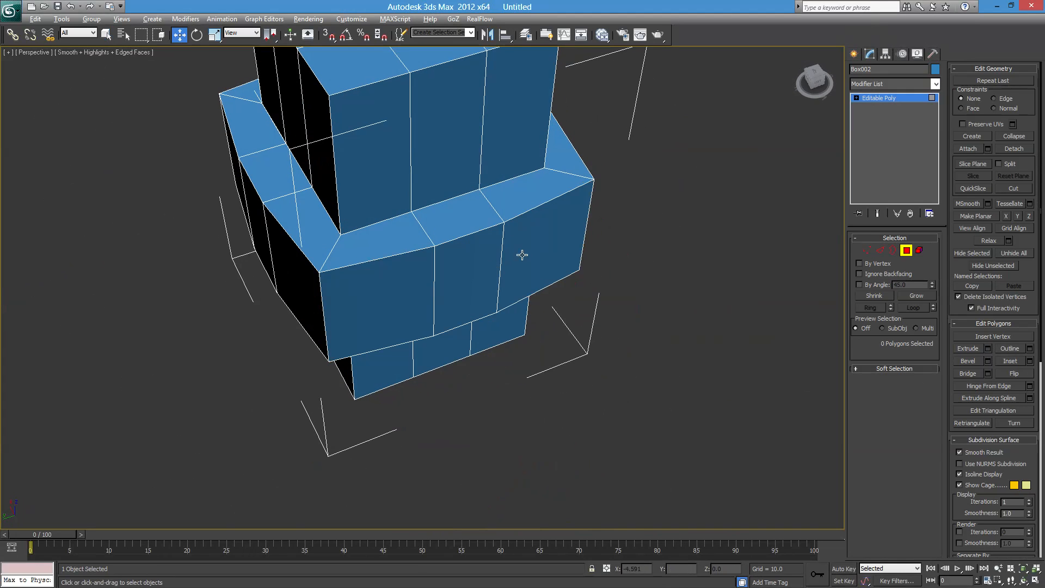
Select the three polygons on one side of the extruded band and remove the farthest end polygon from the selection.
left_click(386, 280)
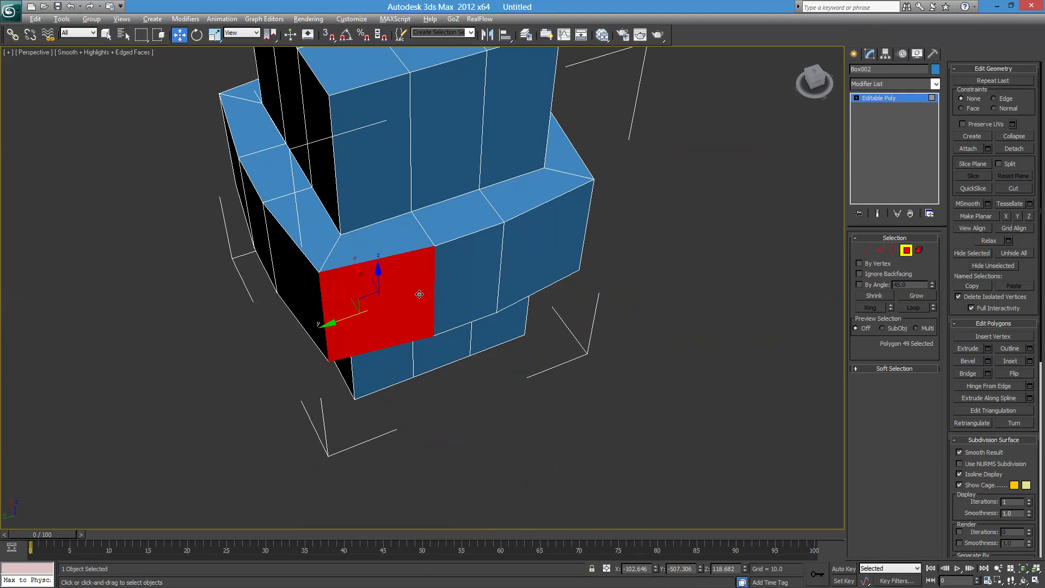
left_click(477, 263, "ctrl")
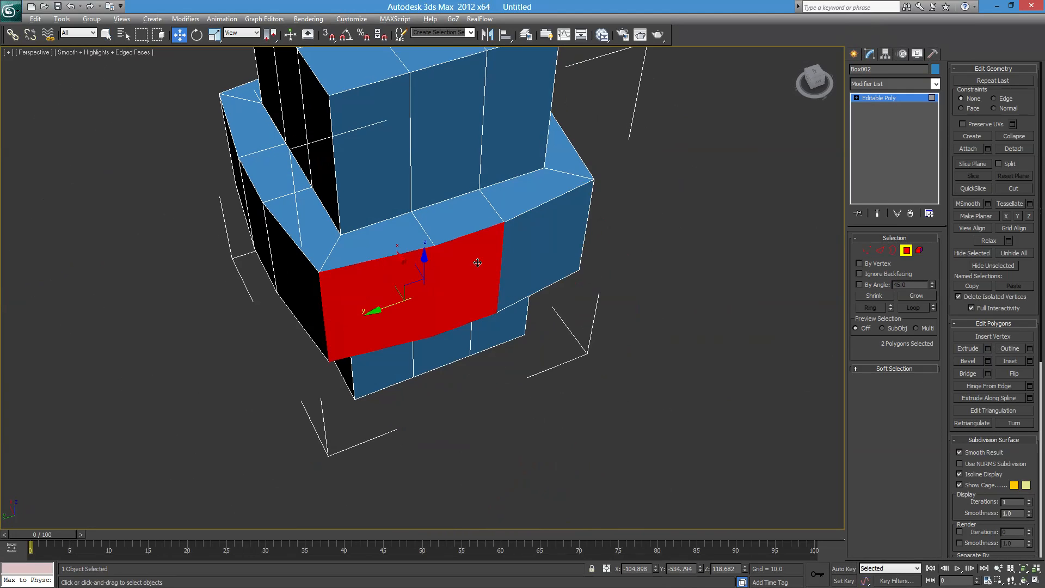
left_click(557, 235, "ctrl")
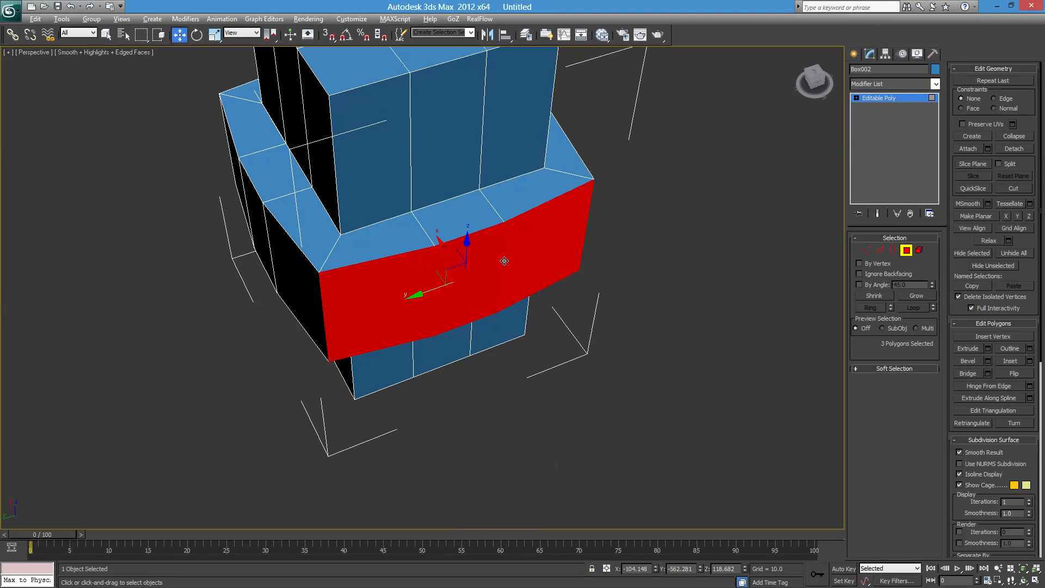
left_click(552, 236, "alt")
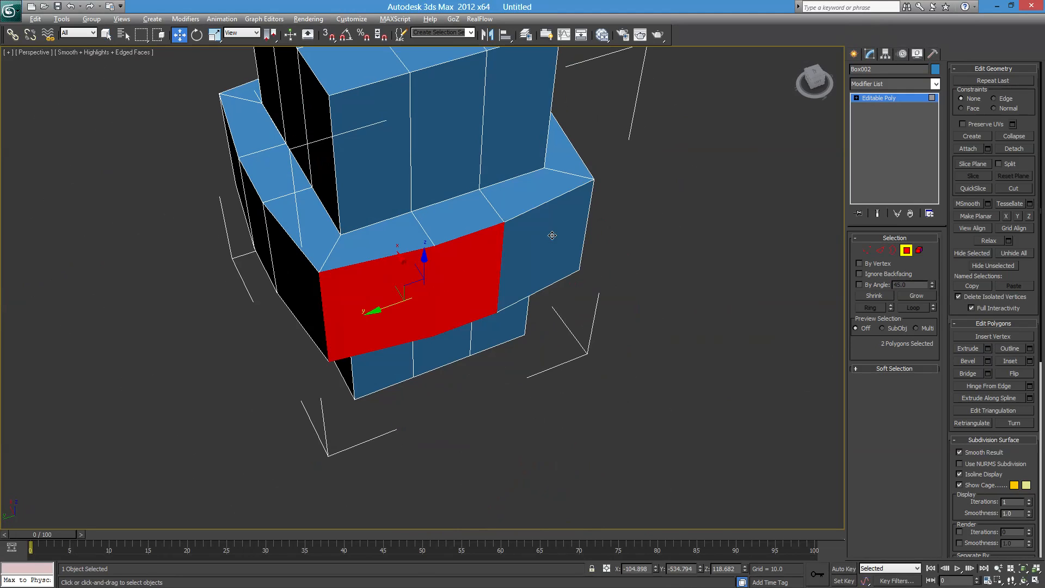
Remove the two remaining polygons from the selection and reselect all three polygons on that side of the extruded band.
left_click(482, 260, "alt")
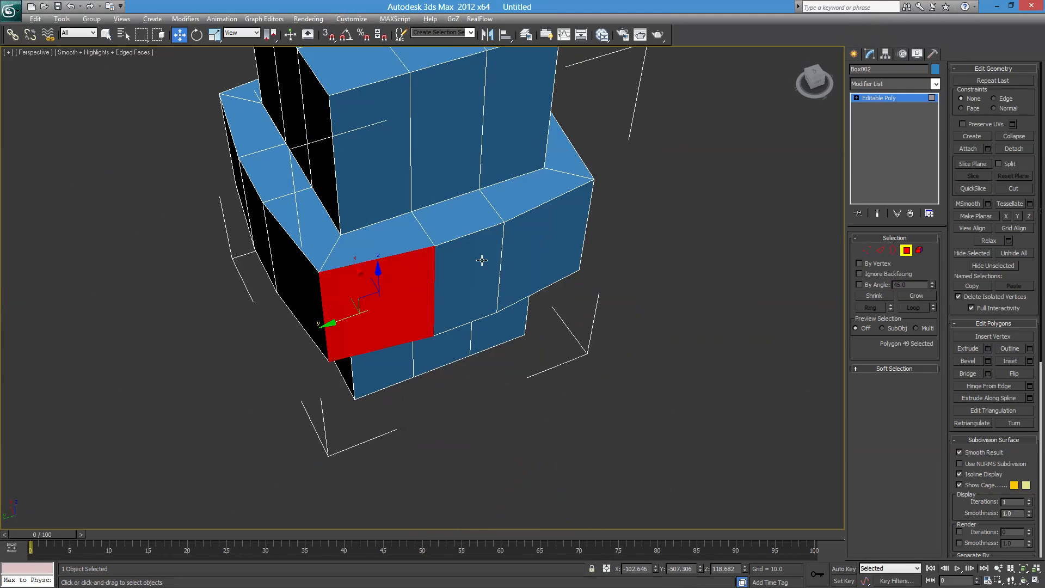
left_click(405, 273, "alt")
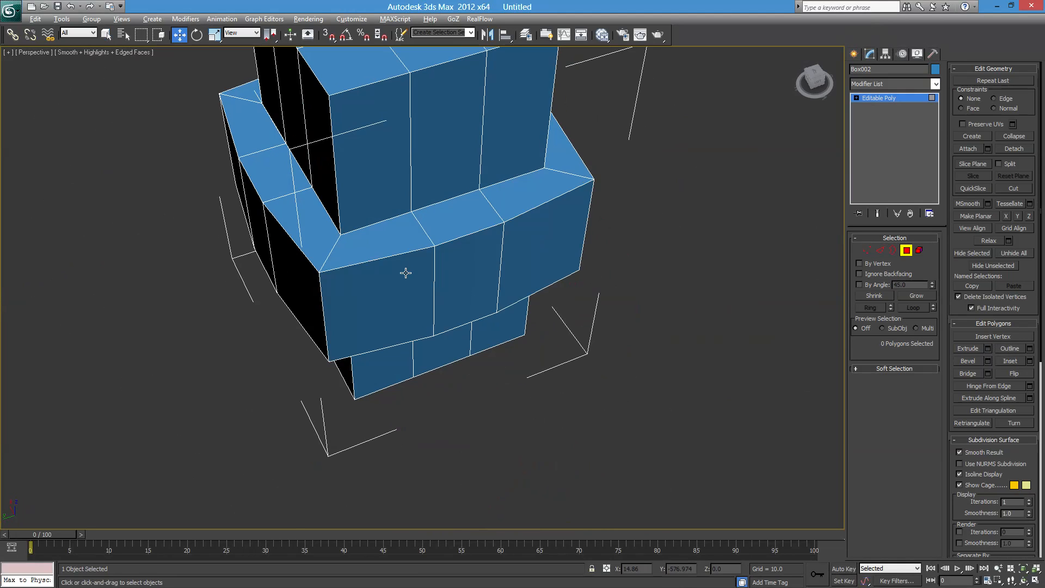
left_click(406, 273)
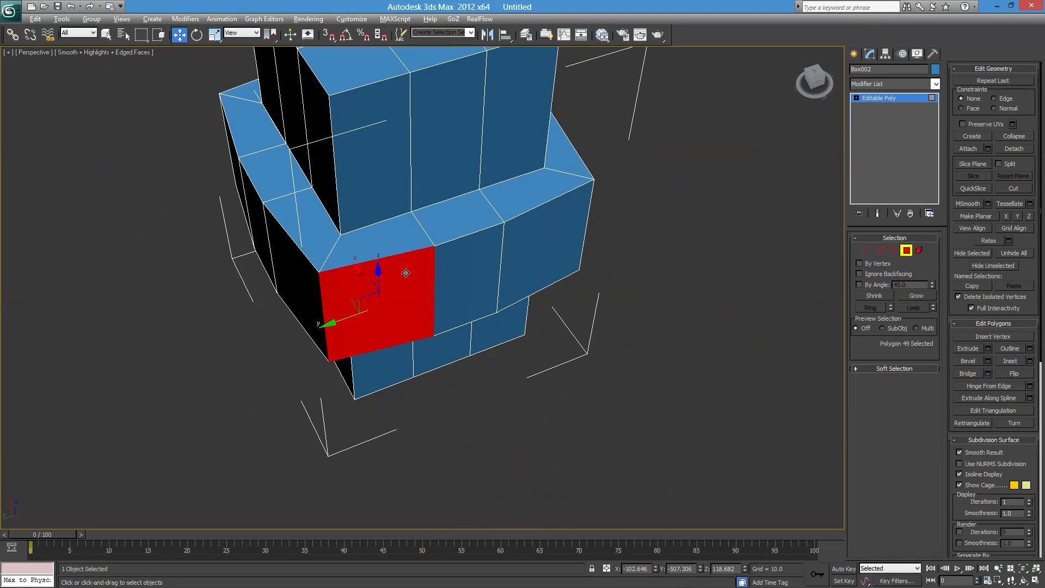
left_click(466, 259, "ctrl")
left_click(541, 235, "ctrl")
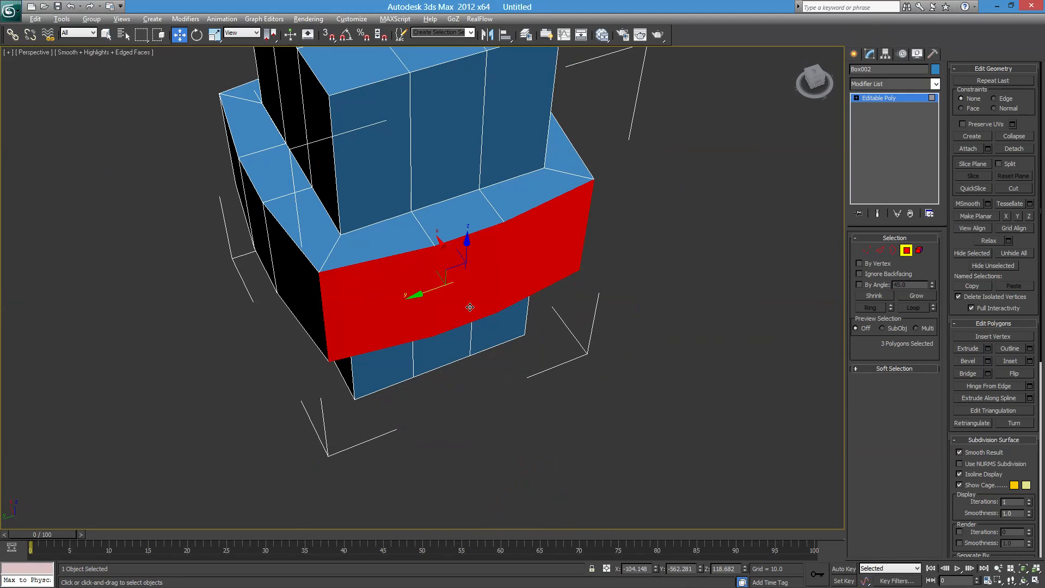
Flatten the three selected polygons on the bowed side of the band with Make Planar.
middle_click_drag(470, 307, 541, 349, "alt")
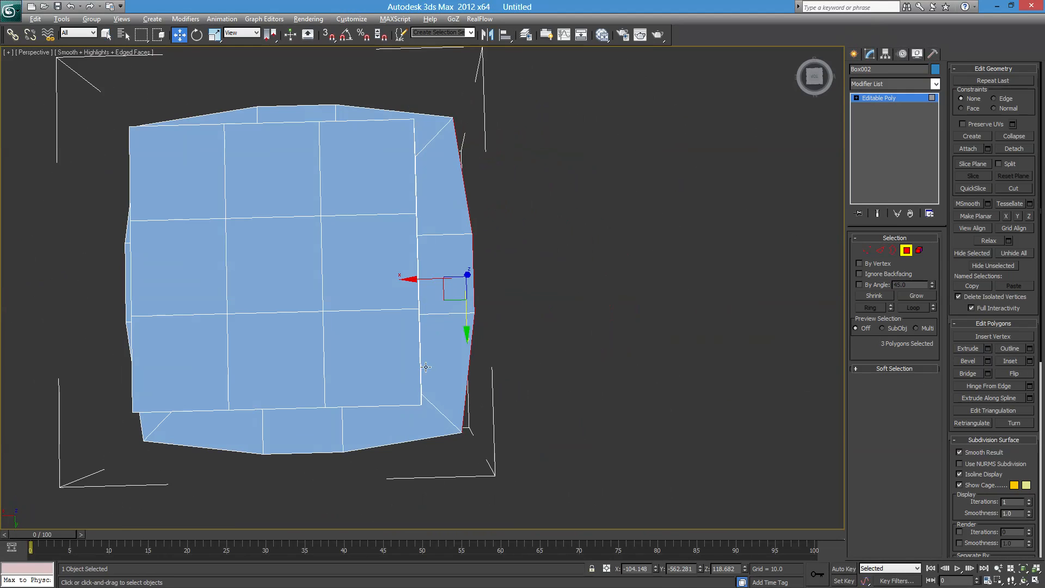
middle_click_drag(426, 367, 453, 235, "alt")
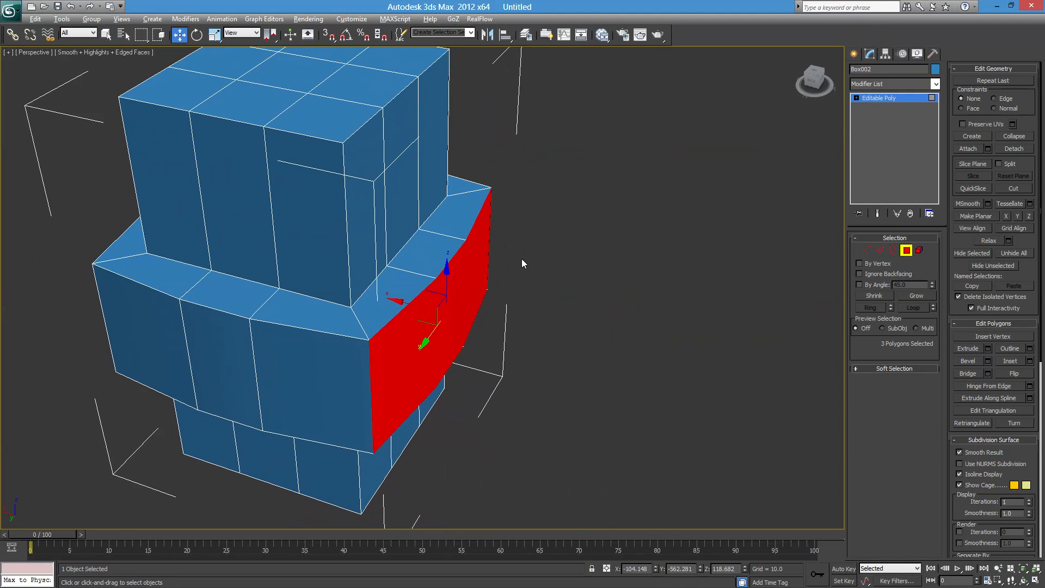
left_click(976, 215)
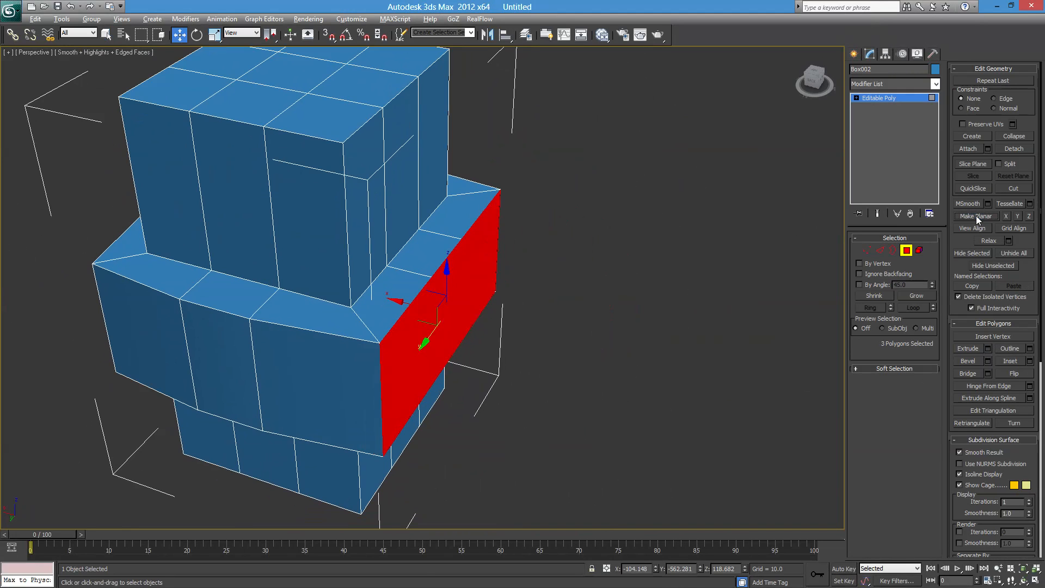
middle_click_drag(517, 324, 443, 390, "alt")
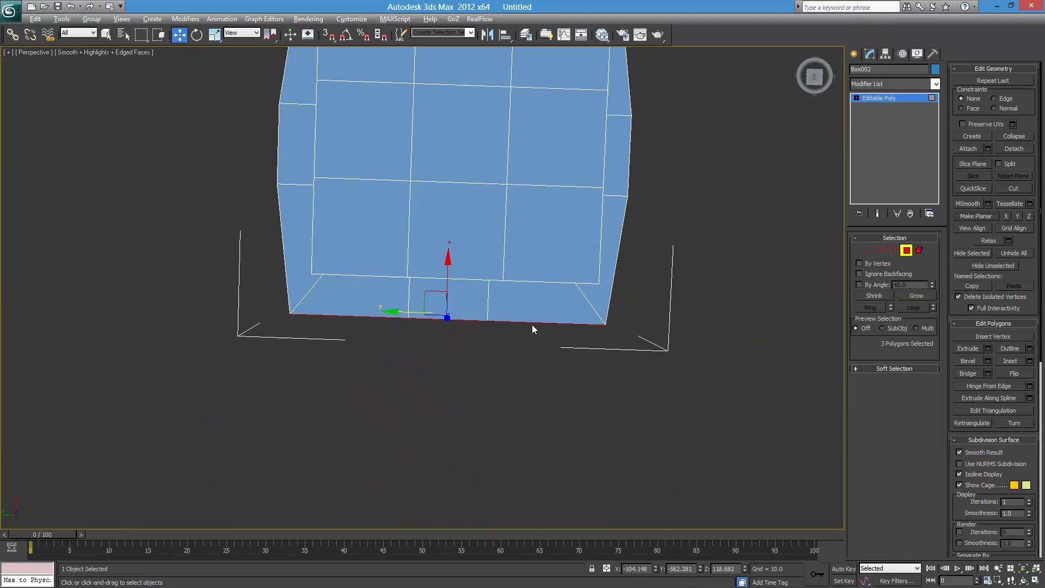
Select the three polygons on the adjacent bowed side of the band and flatten them with Make Planar.
middle_click_drag(458, 388, 541, 443, "alt")
left_click(525, 311)
left_click(446, 327, "shift")
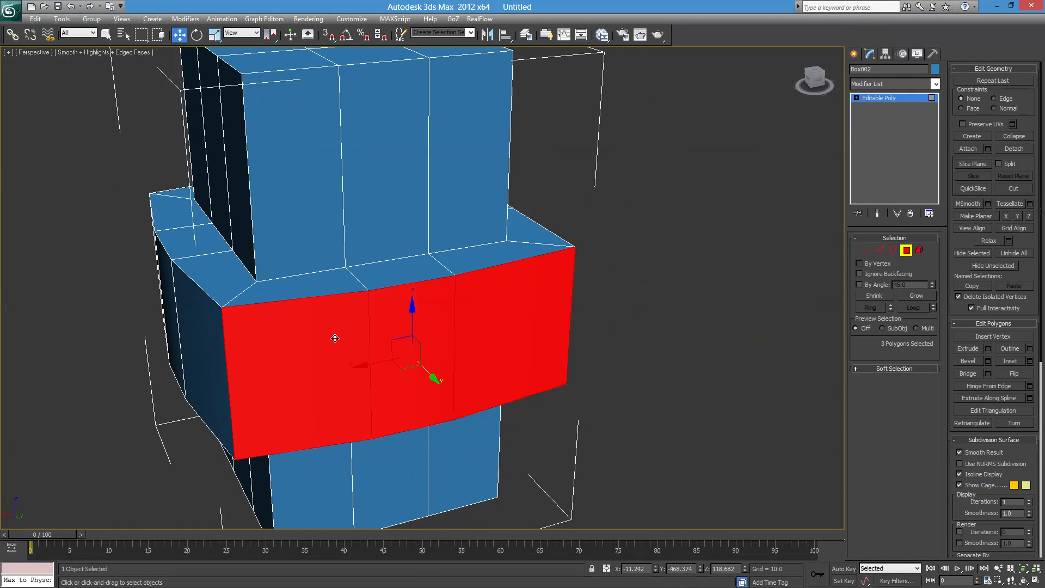
middle_click_drag(446, 328, 502, 351, "alt")
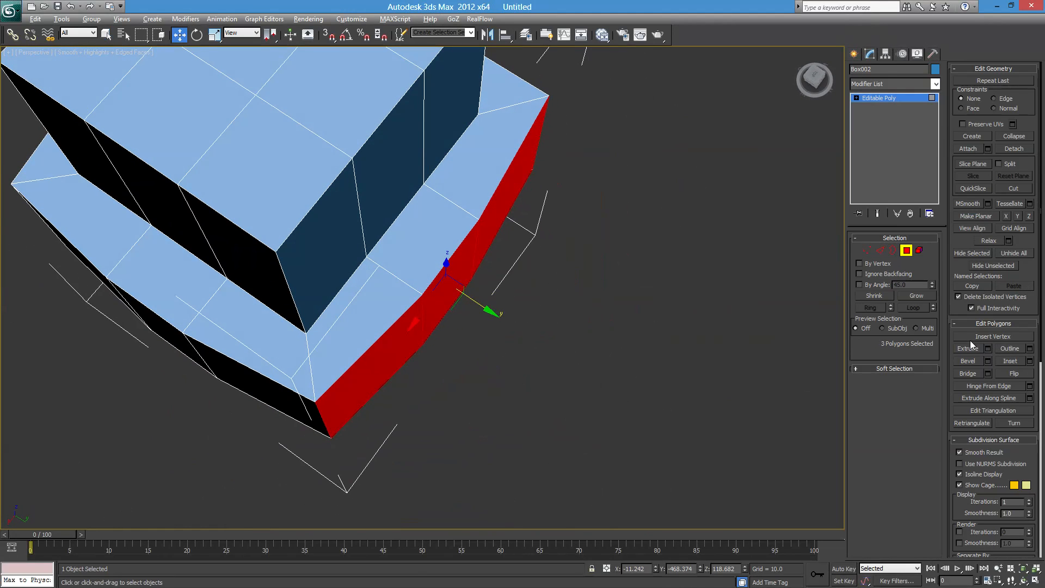
left_click(969, 216)
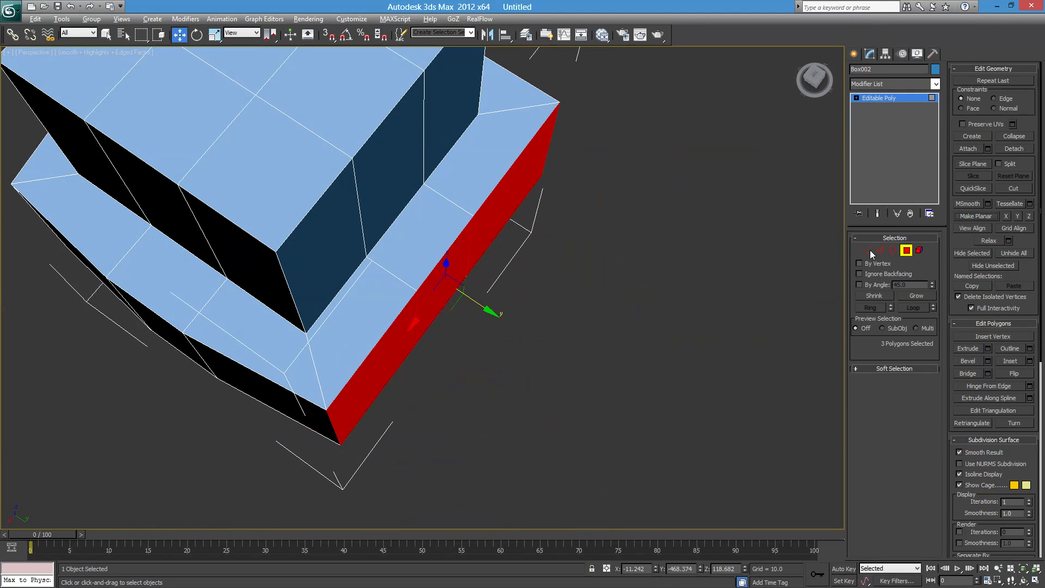
Select the three polygons on the band's third side and make them planar.
middle_click_drag(419, 328, 350, 336, "alt")
middle_click_drag(278, 305, 490, 283, "alt")
middle_click_drag(499, 381, 550, 242)
left_click(605, 239)
left_click(495, 305, "ctrl")
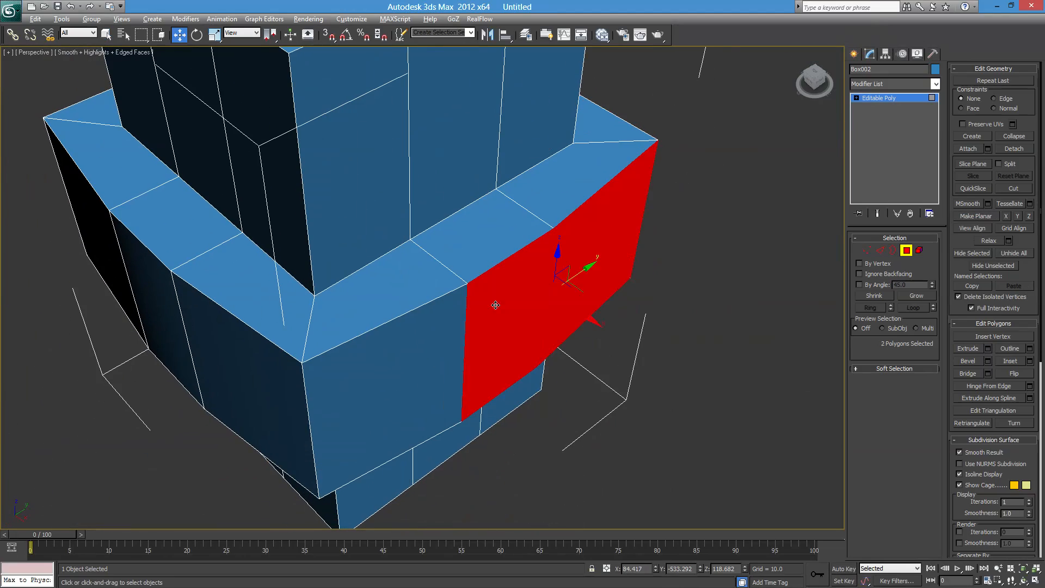
left_click(423, 346, "ctrl")
middle_click_drag(423, 347, 598, 179, "alt")
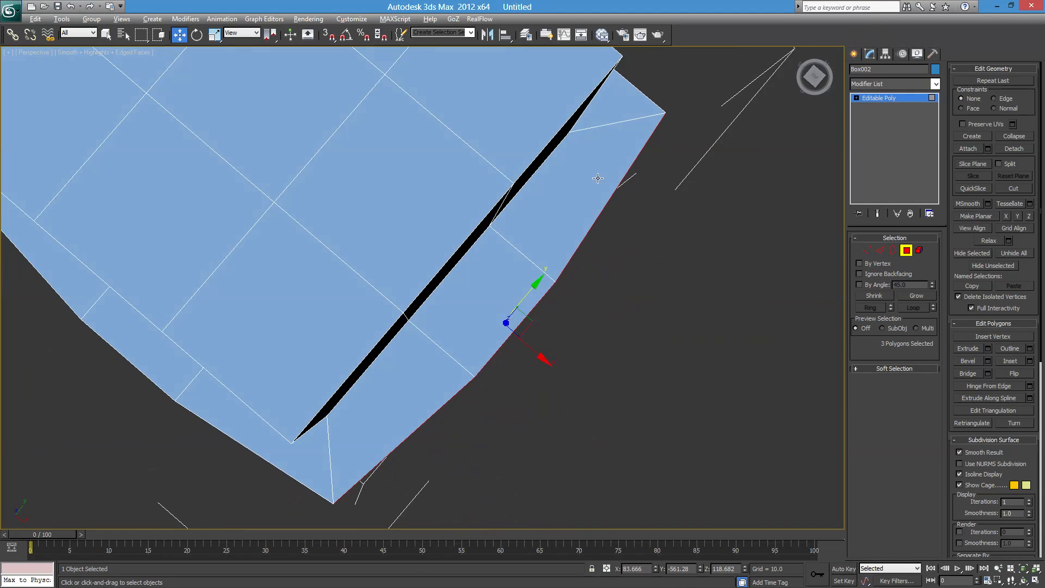
left_click(972, 215)
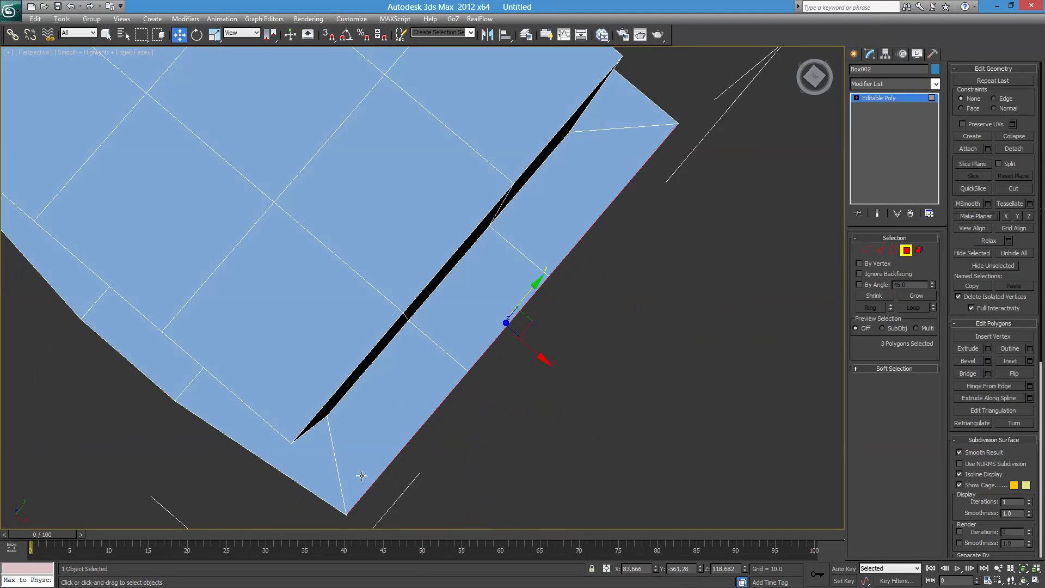
Make the three polygons on the last bowed side of the band planar and clear the polygon selection.
middle_click_drag(360, 475, 561, 353, "alt")
scroll(548, 410, "down", 3)
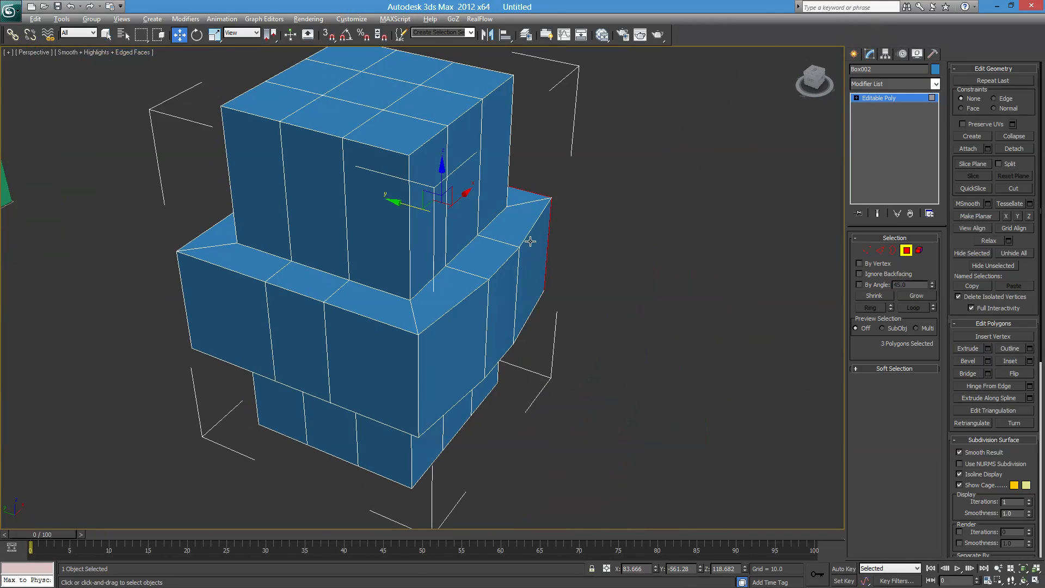
left_click(531, 241)
left_click(499, 286, "ctrl")
middle_click_drag(531, 303, 489, 350, "alt")
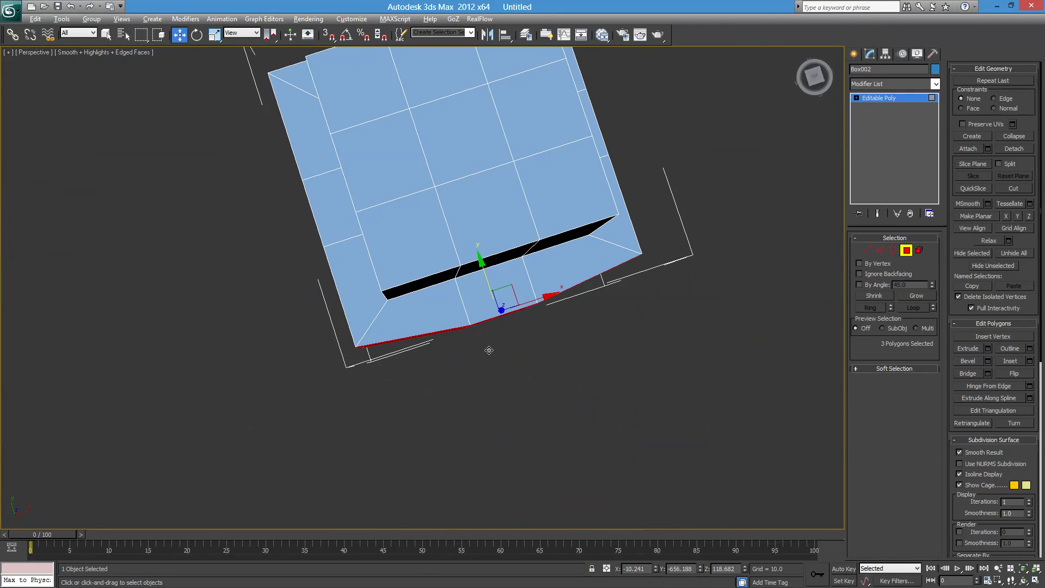
left_click(966, 214)
middle_click_drag(626, 357, 463, 369, "alt")
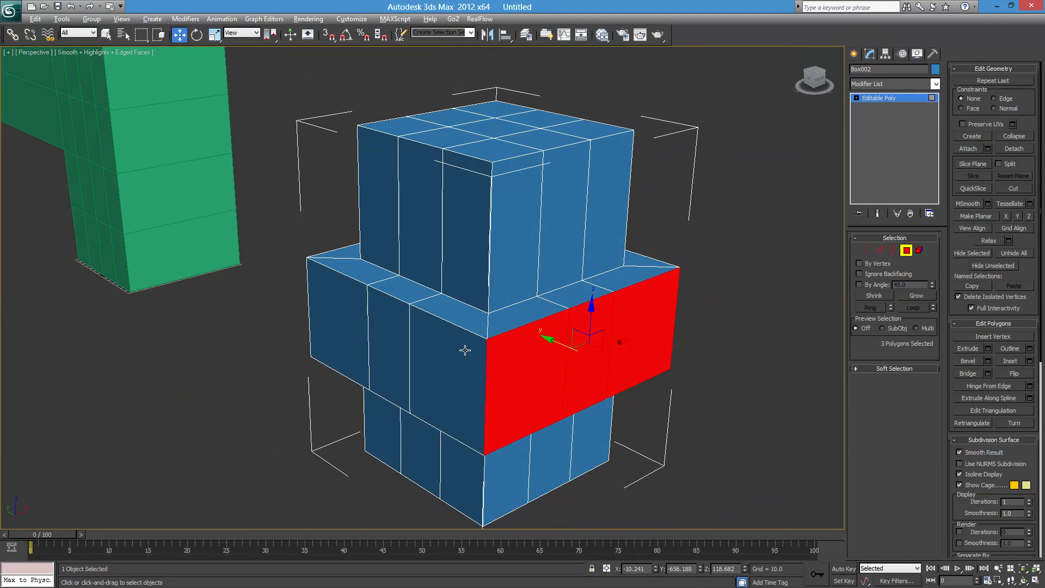
middle_click_drag(464, 350, 611, 283, "alt")
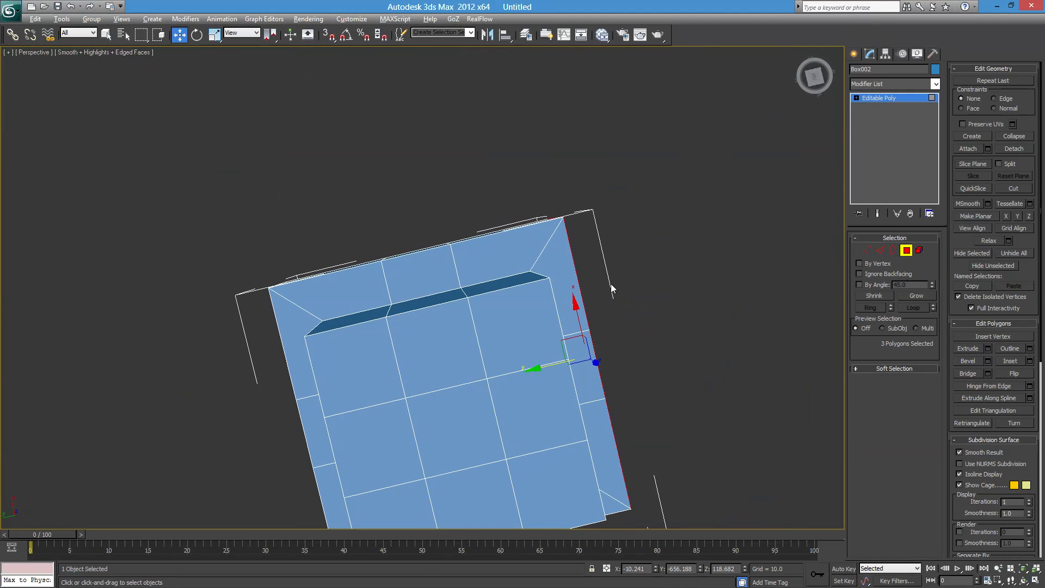
middle_click_drag(315, 451, 609, 283, "alt")
left_click(745, 244)
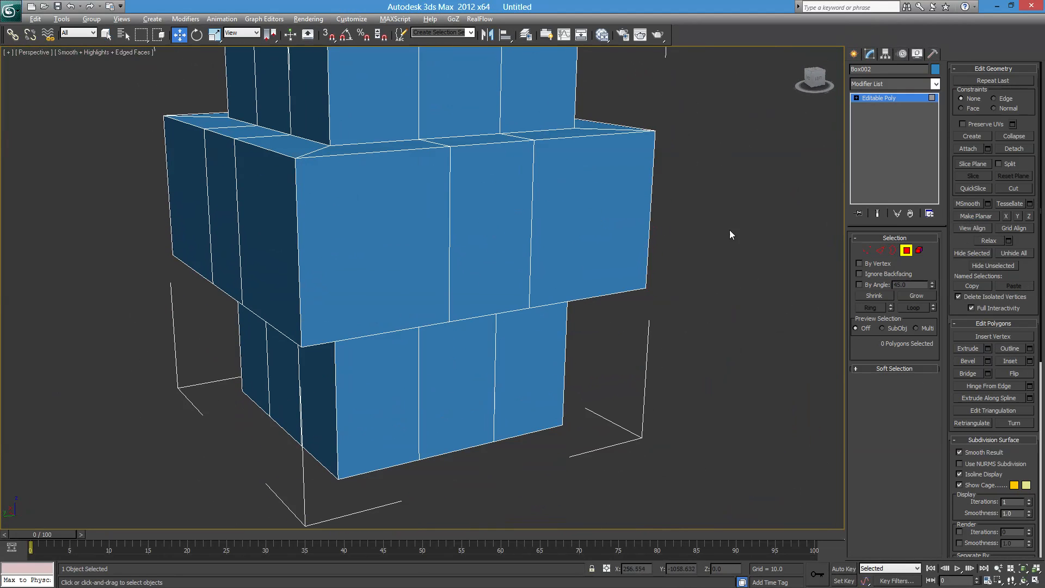
Select the three polygons on one flattened side of the band.
left_click(608, 181)
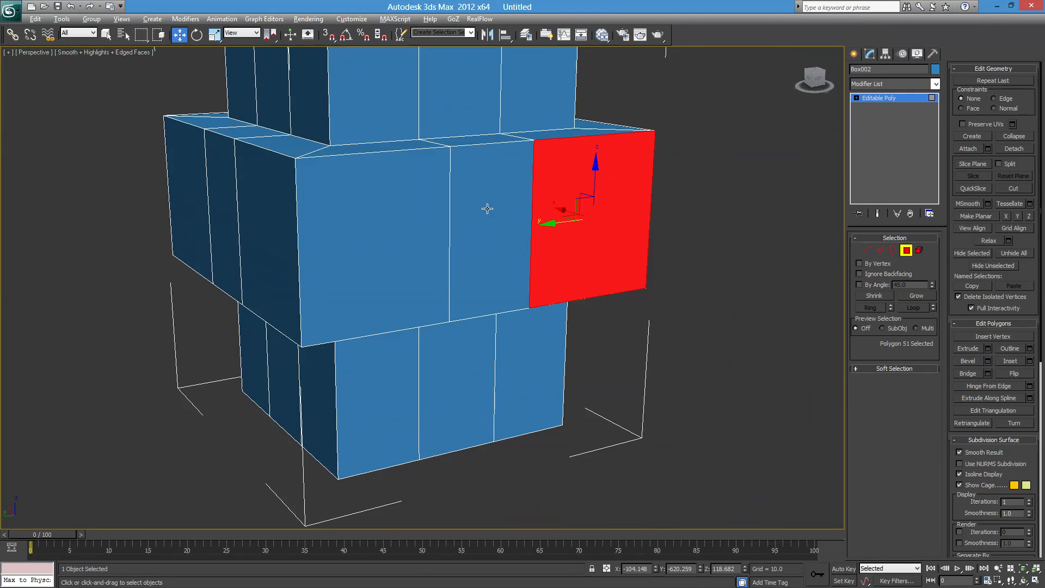
left_click(697, 285)
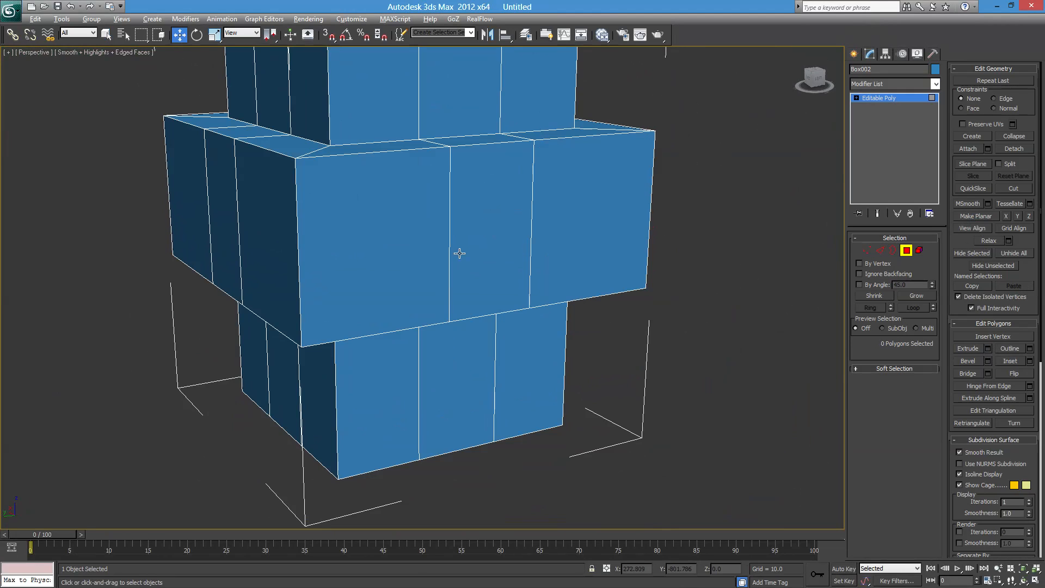
left_click(366, 202)
left_click(500, 181, "ctrl")
left_click(618, 221, "ctrl")
mouse_move(625, 227)
middle_mouse_down("alt")
mouse_move(628, 301)
mouse_move(534, 240)
mouse_move(632, 240)
mouse_move(620, 222)
mouse_move(630, 227)
middle_mouse_up("alt")
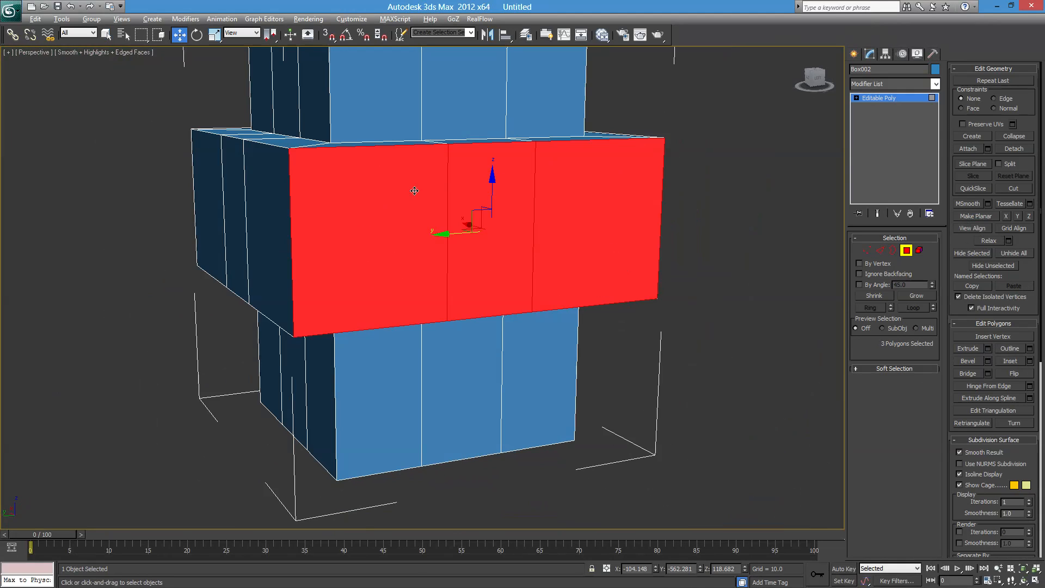
Inset the three selected polygons as one group to leave a narrow border, and clear the selection.
left_click_drag(1028, 276, 1036, 373)
scroll(1033, 300, "down", 10)
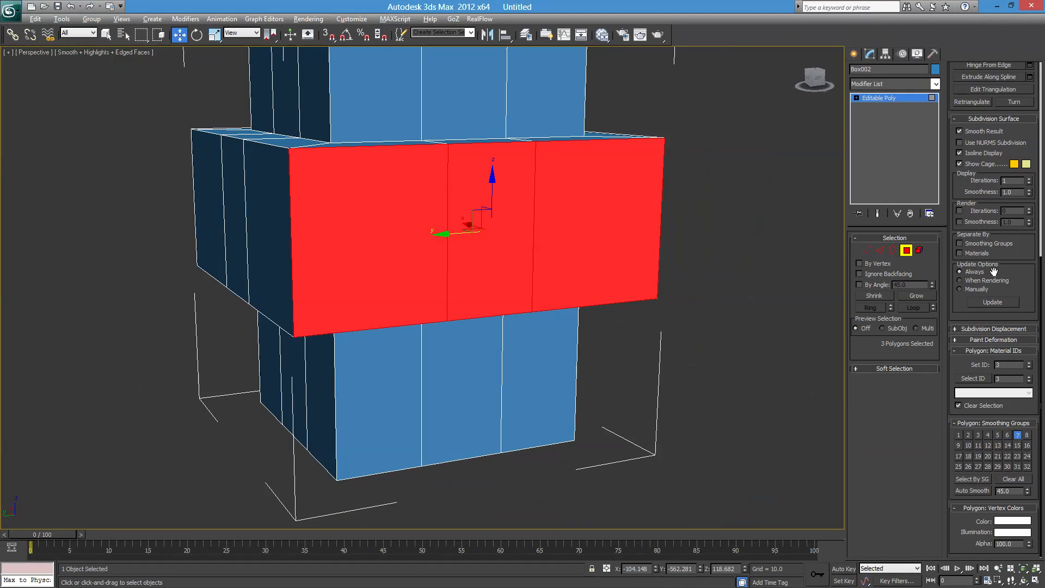
scroll(994, 270, "up", 5)
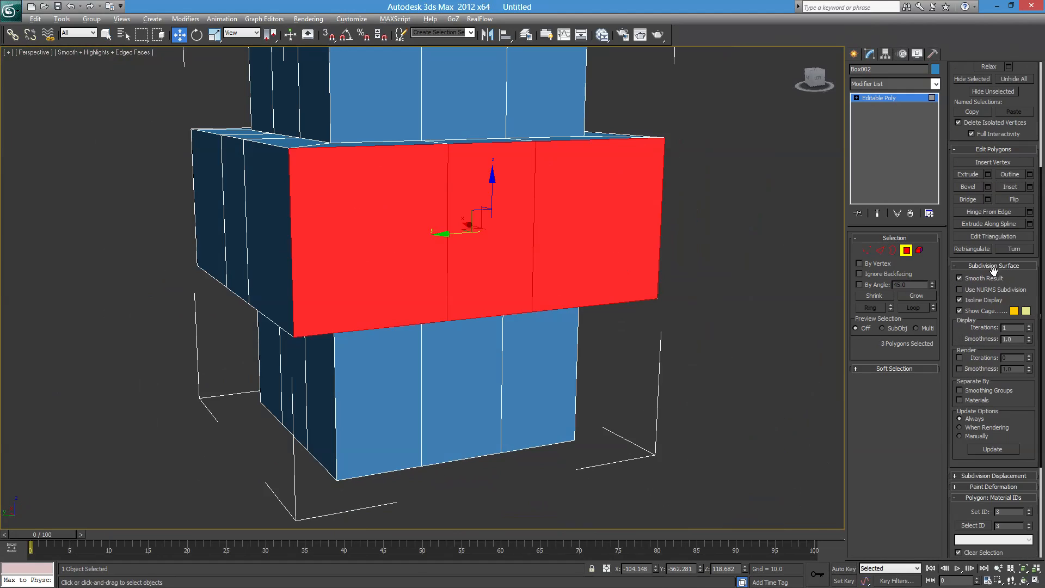
scroll(994, 271, "up", 2)
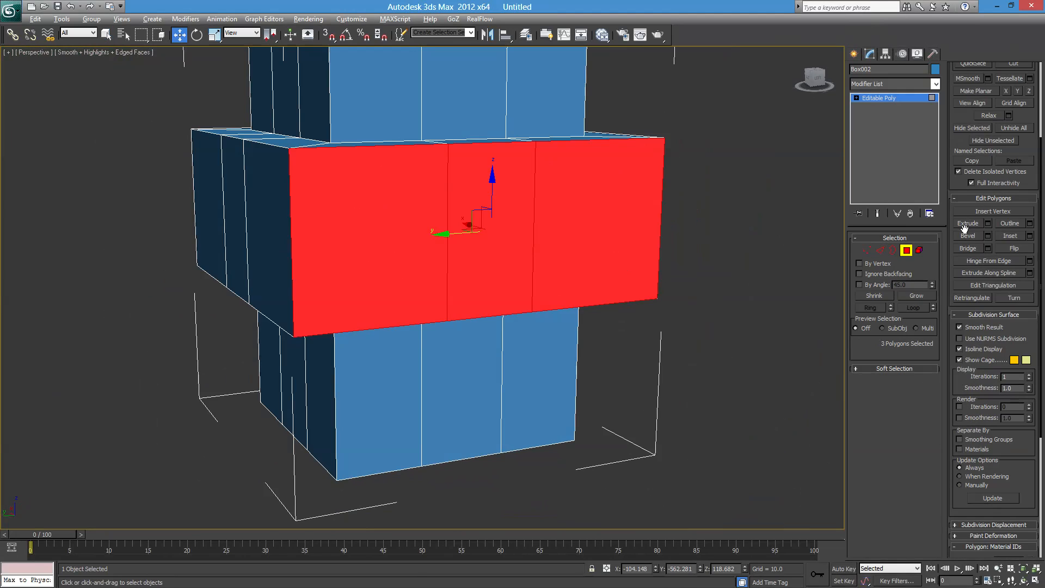
left_click(1012, 236)
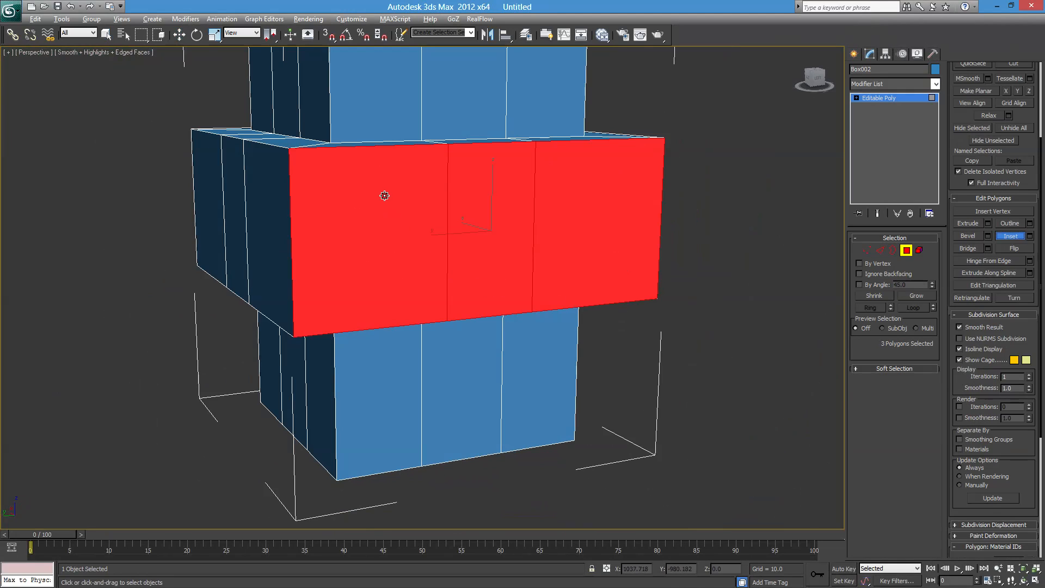
left_click_drag(384, 183, 417, 197)
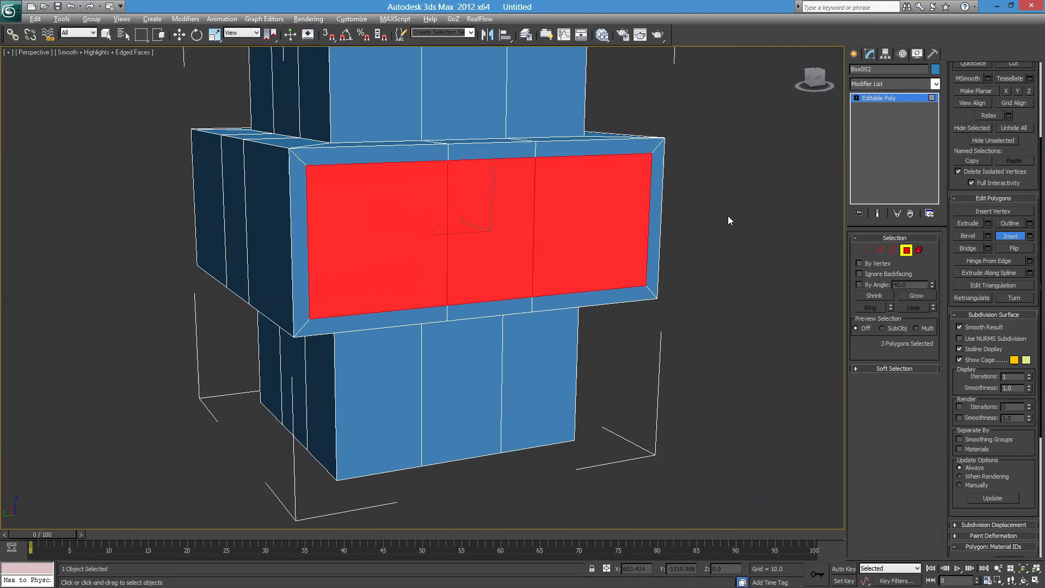
key("w")
left_click(735, 249)
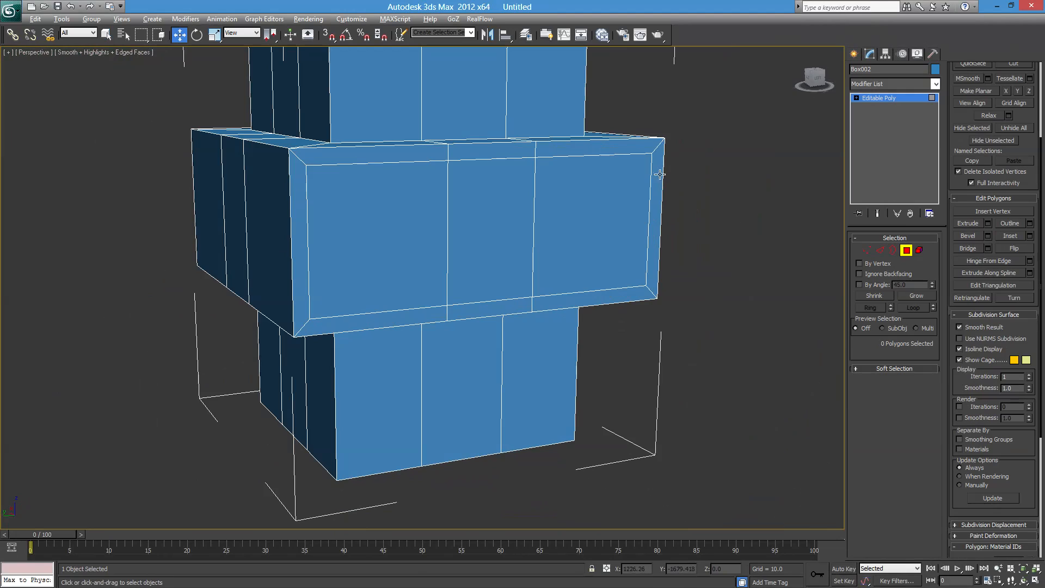
Select the three inner polygons of the inset and extrude them slightly inward to form a recess, clearing the selection.
left_click(576, 198)
left_click(513, 192, "ctrl")
left_click(409, 212, "ctrl")
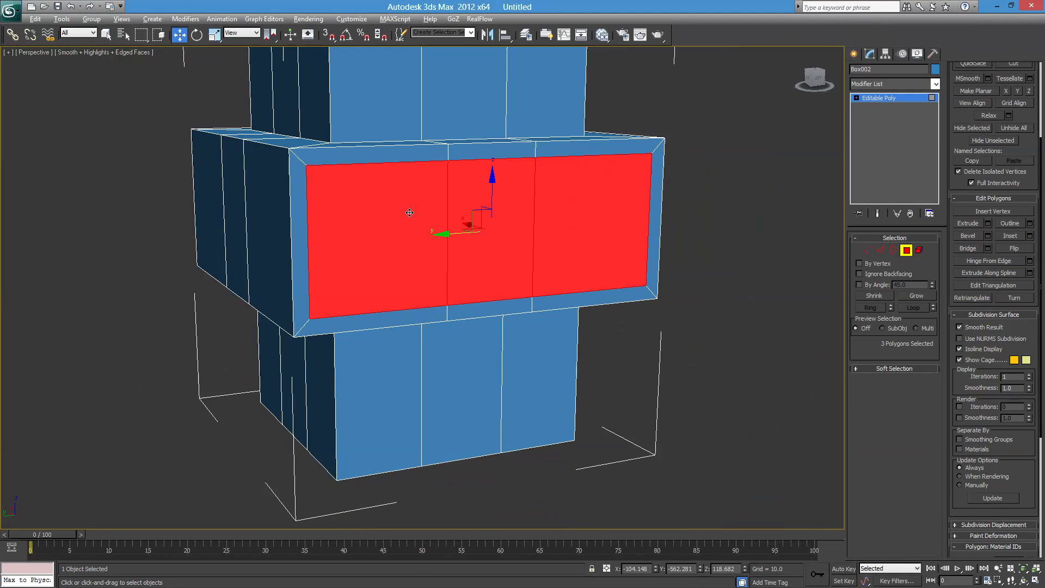
middle_click_drag(591, 215, 882, 246, "alt")
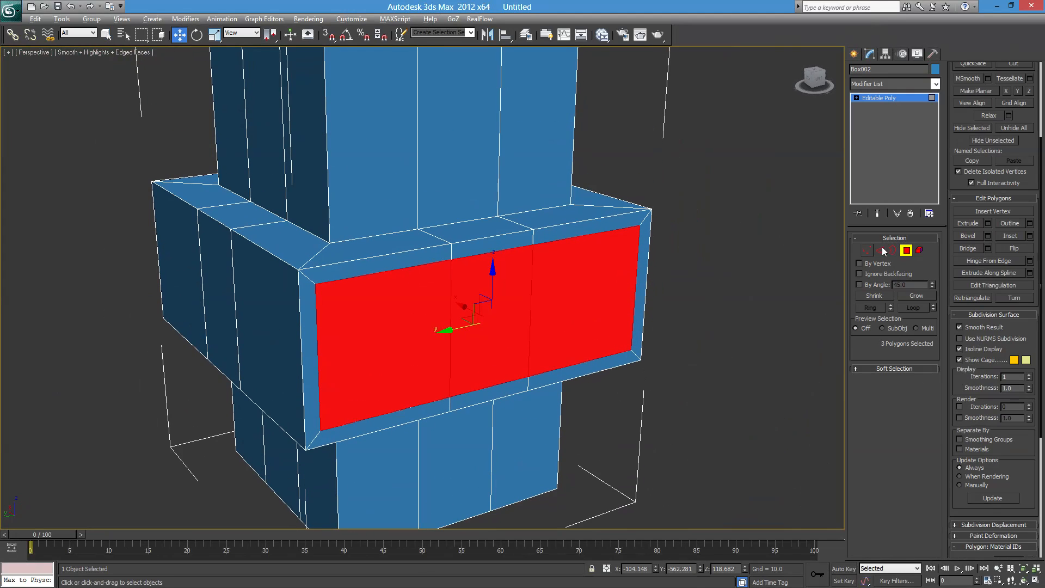
left_click(975, 220)
left_click_drag(553, 275, 581, 331)
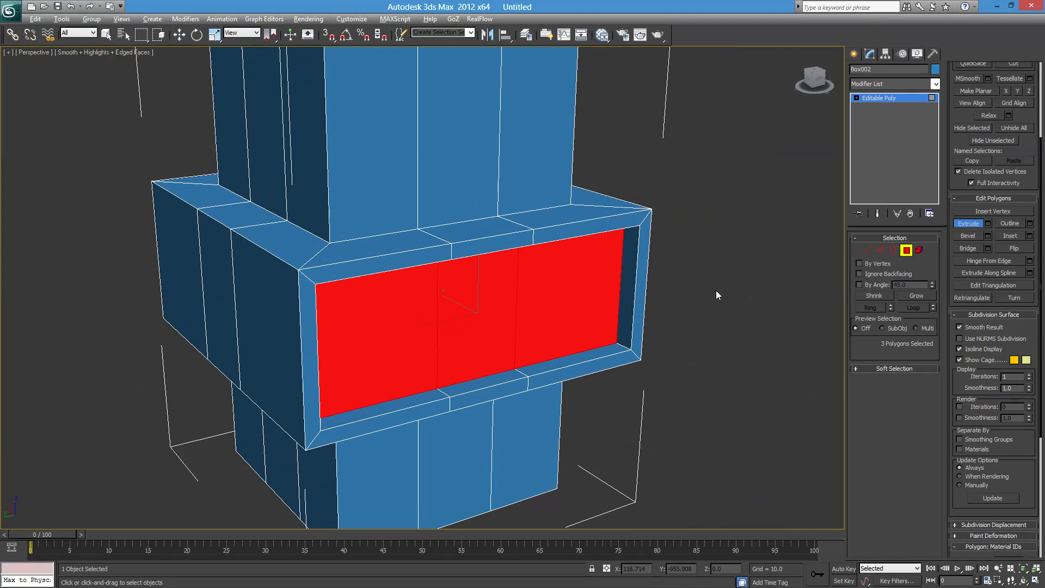
left_click(717, 292)
Select the middle polygon inside the recess and inset it slightly.
middle_click_drag(592, 335, 459, 355, "alt")
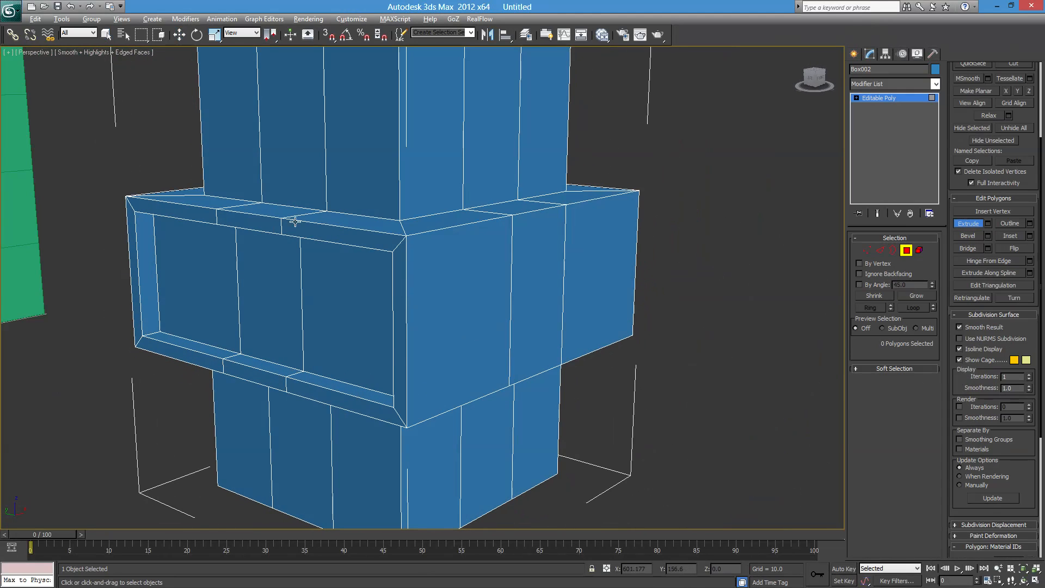
middle_click_drag(295, 221, 468, 338, "alt")
left_click(427, 289)
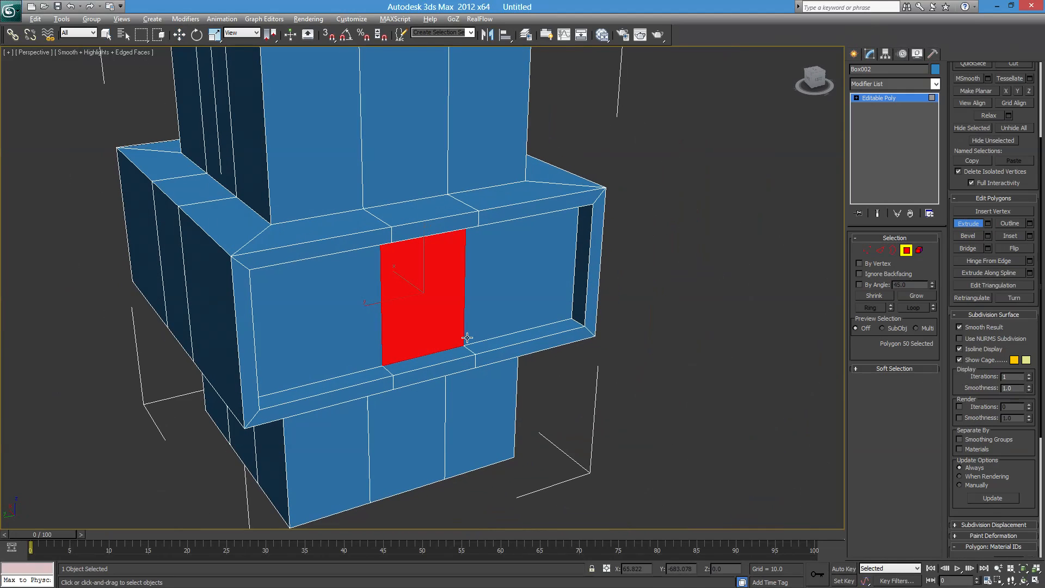
left_click(1011, 236)
mouse_move(430, 296)
left_mouse_down()
mouse_move(424, 283)
mouse_move(430, 296)
left_mouse_up()
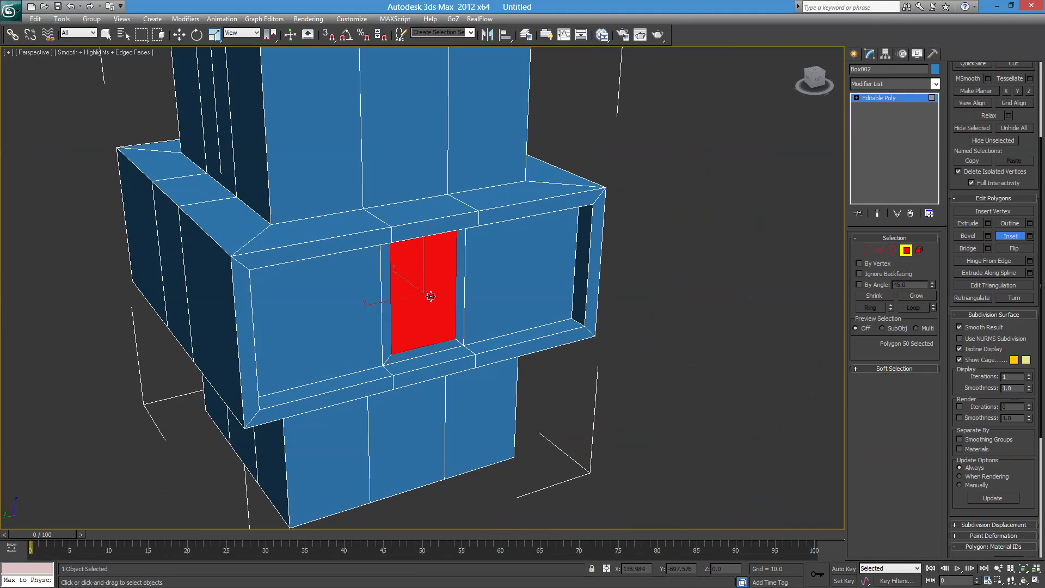
Extrude the inset middle polygon outward well beyond the band's face and switch to the Move tool.
left_click(978, 223)
left_click_drag(428, 311, 452, 179)
middle_click_drag(508, 330, 433, 294)
middle_click_drag(433, 294, 532, 289, "alt")
key("w")
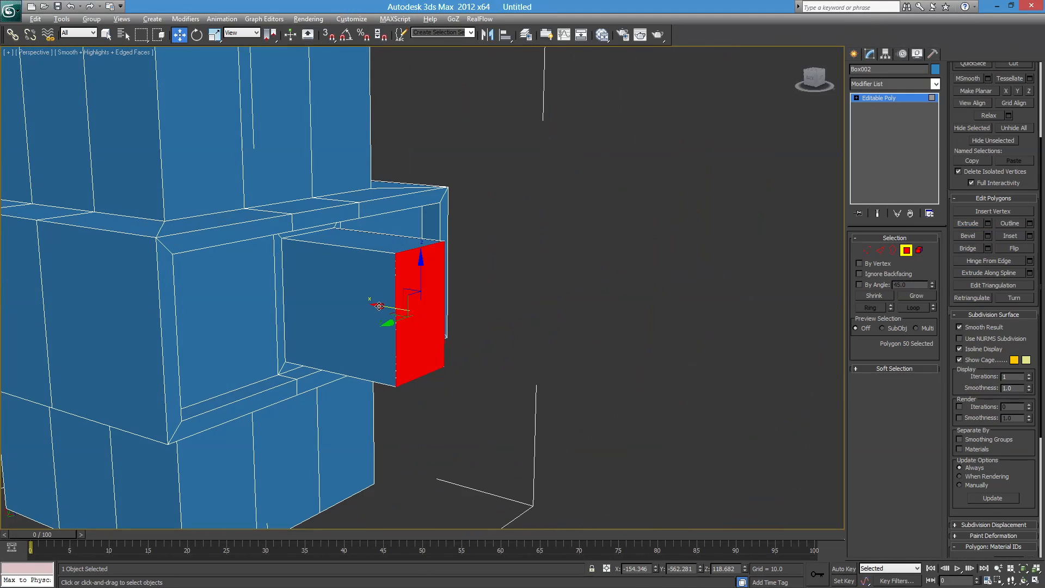
Move the selected end polygon of the protruding block slightly back along X to shorten the block.
left_click_drag(380, 306, 359, 296)
middle_click_drag(316, 339, 472, 332)
scroll(416, 311, "down", 3)
scroll(472, 332, "up", 4)
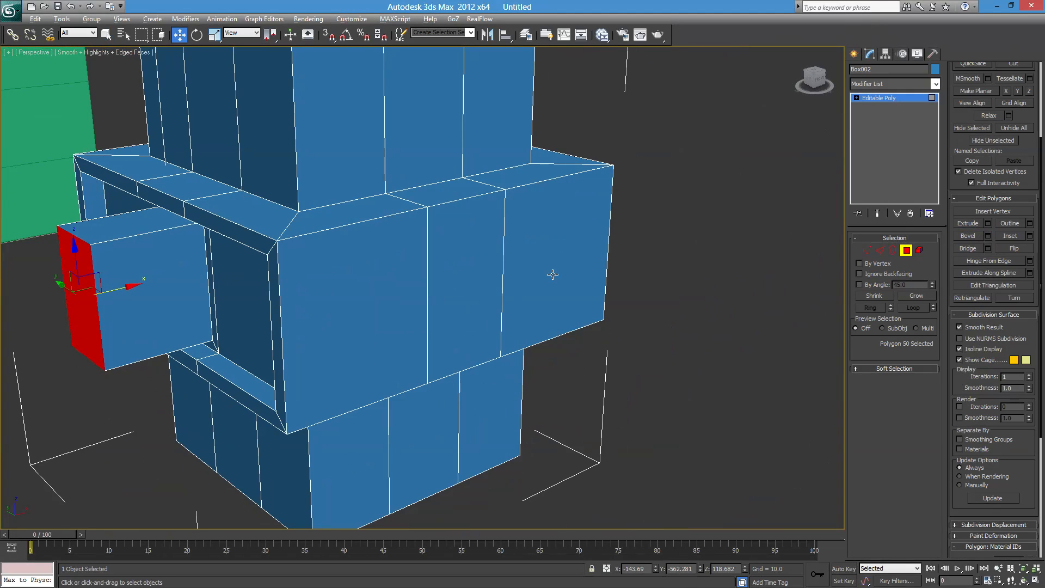
scroll(548, 246, "down", 6)
middle_click_drag(476, 319, 535, 281, "alt")
scroll(440, 256, "up", 5)
scroll(444, 260, "down", 5)
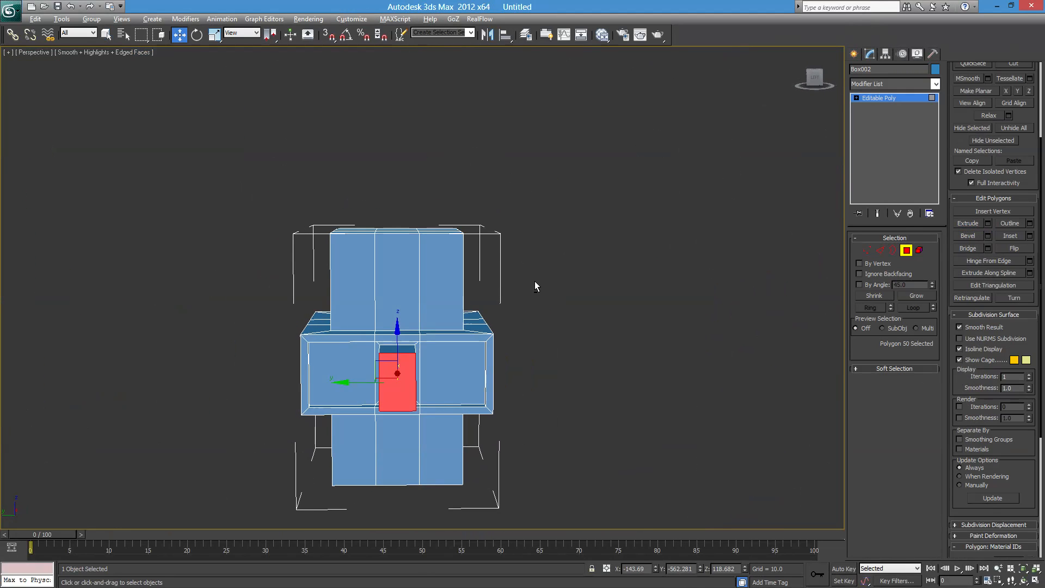
Select all polygons of the upper block, clone them along Y with Clone To Element, and shift the copy closer to the original.
left_click_drag(243, 147, 570, 269)
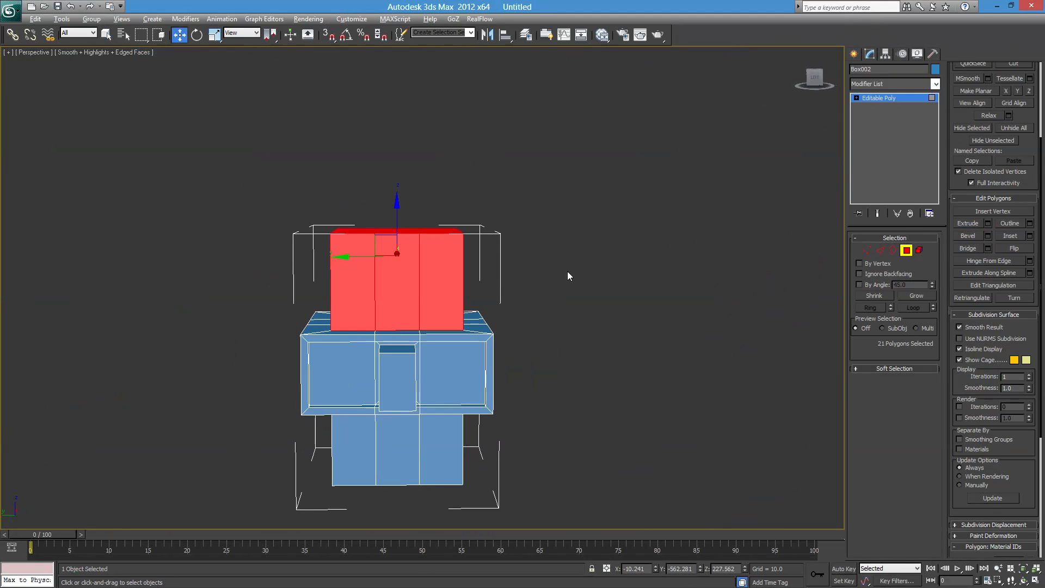
middle_click_drag(567, 272, 526, 324, "alt")
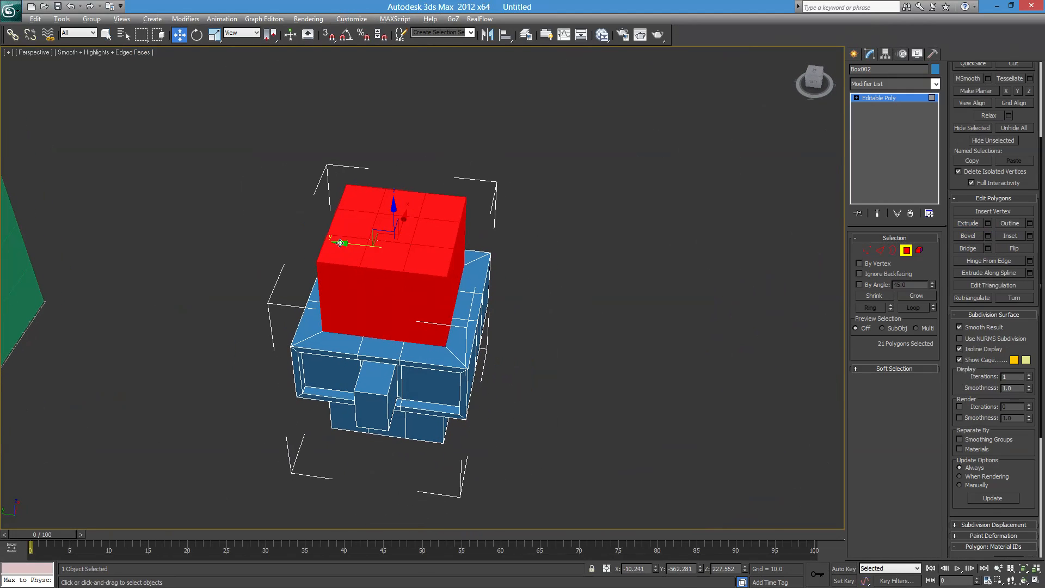
left_click_drag(339, 243, 595, 267)
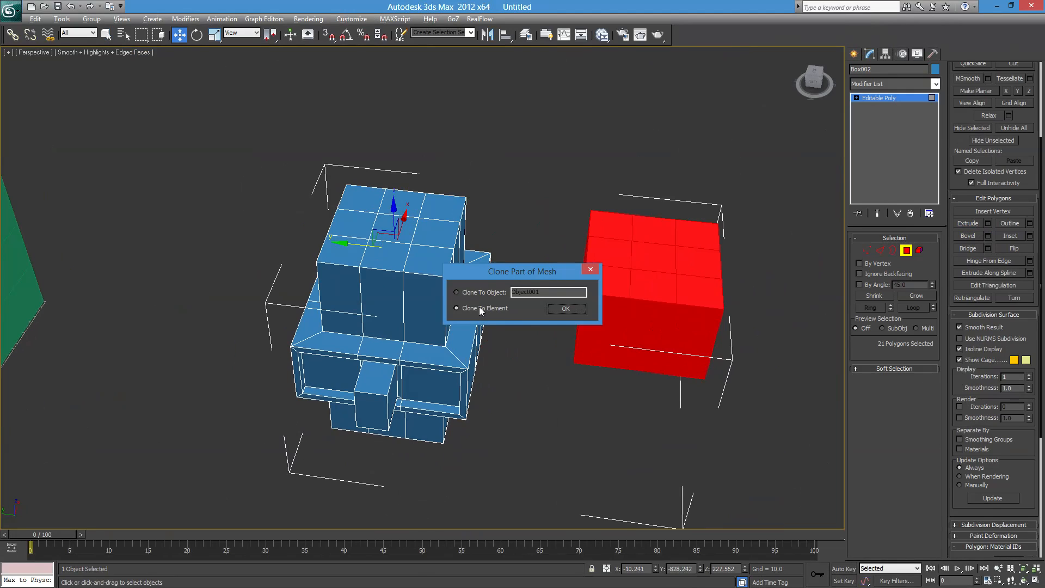
left_click(475, 293)
left_click_drag(553, 290, 507, 290)
left_click(467, 308)
left_click(564, 308)
middle_click_drag(610, 313, 453, 253)
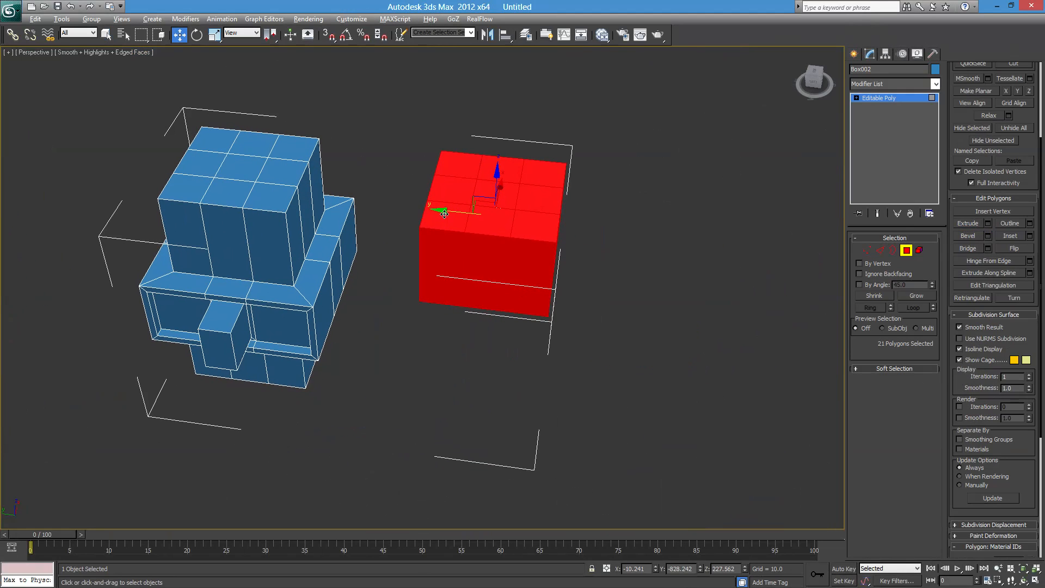
left_click_drag(445, 214, 389, 223)
At Element level, pick the original and cloned blocks alternately, and move the clone farther away along Y.
left_click(919, 250)
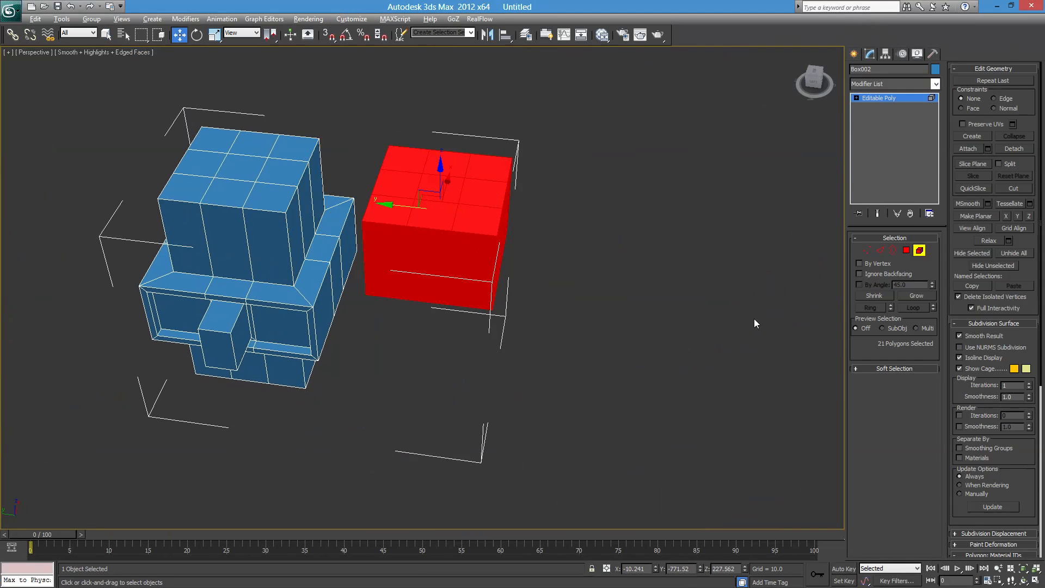
left_click(293, 192)
left_click(438, 210)
left_click(270, 183)
left_click(385, 200)
left_click(270, 198)
left_click(408, 212)
left_click(244, 193)
left_click(442, 213)
left_click(244, 197)
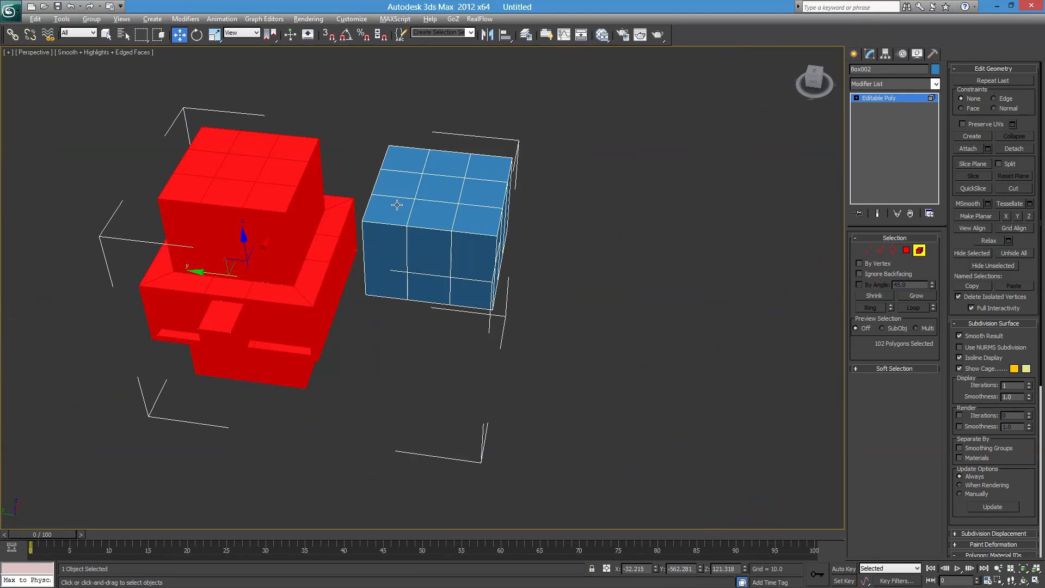
left_click(473, 212)
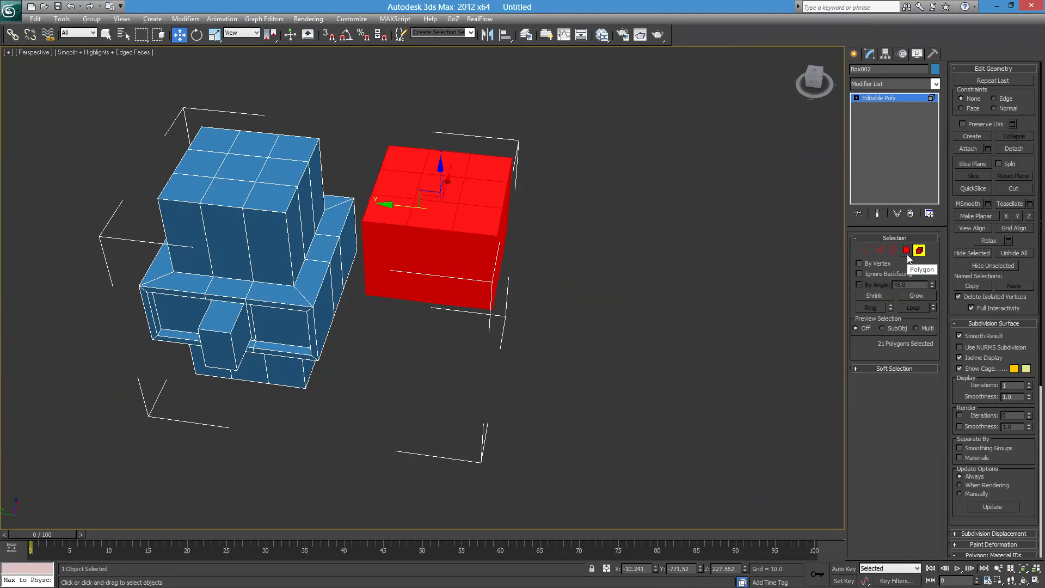
left_click_drag(388, 208, 504, 217)
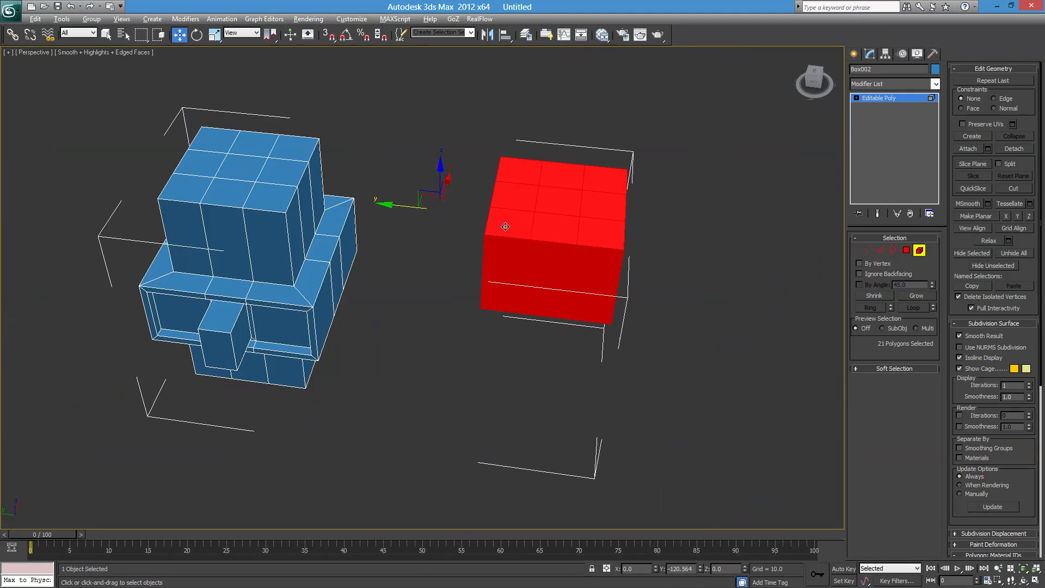
Return to Polygon level and clear the selection of the cloned block.
left_click(906, 250)
middle_click_drag(479, 280, 484, 285)
scroll(484, 285, "up", 4)
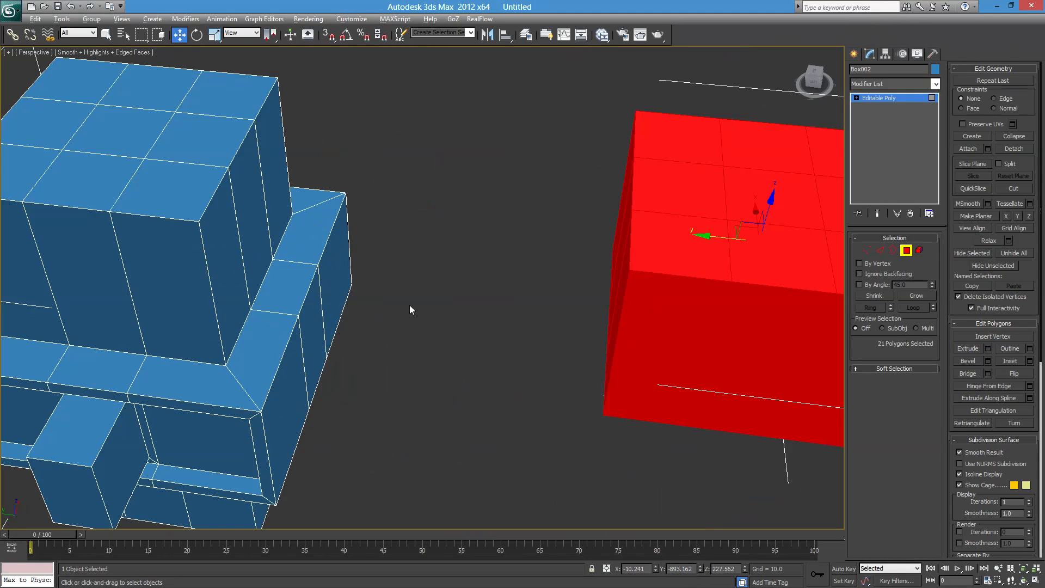
left_click(505, 286)
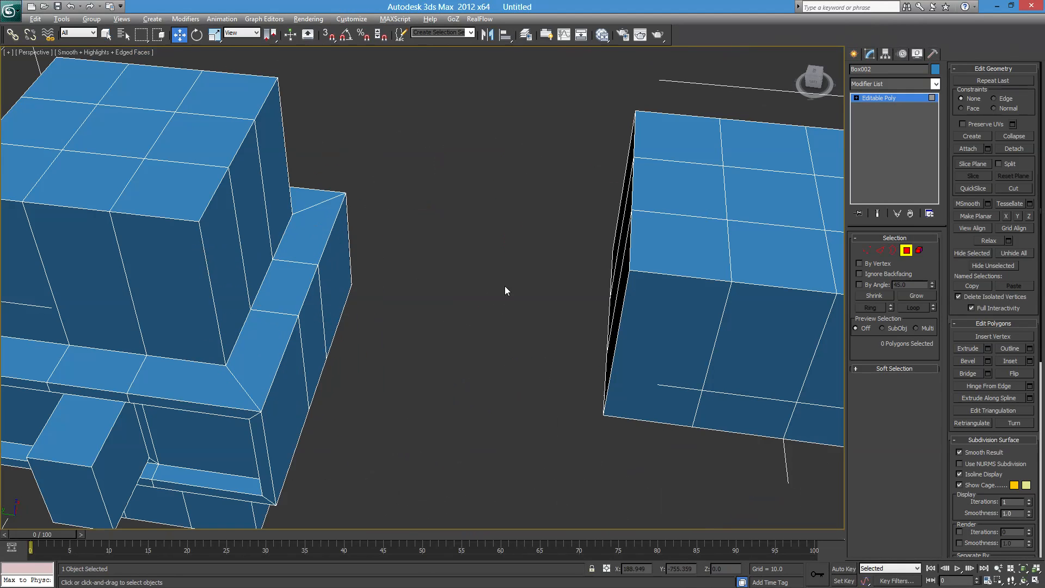
left_click(241, 222)
middle_click_drag(383, 285, 430, 263, "alt")
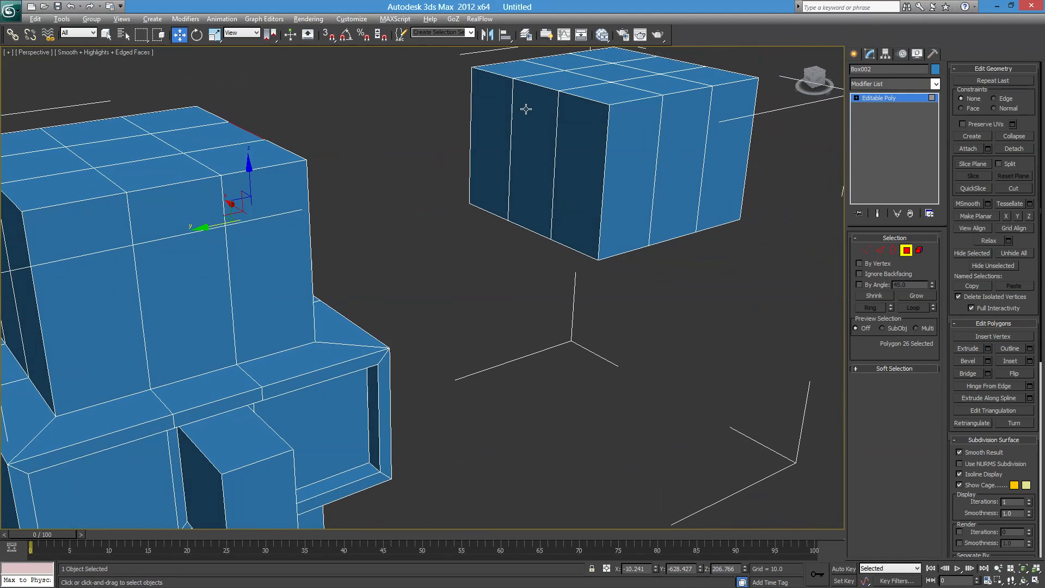
middle_click_drag(561, 140, 241, 196, "alt")
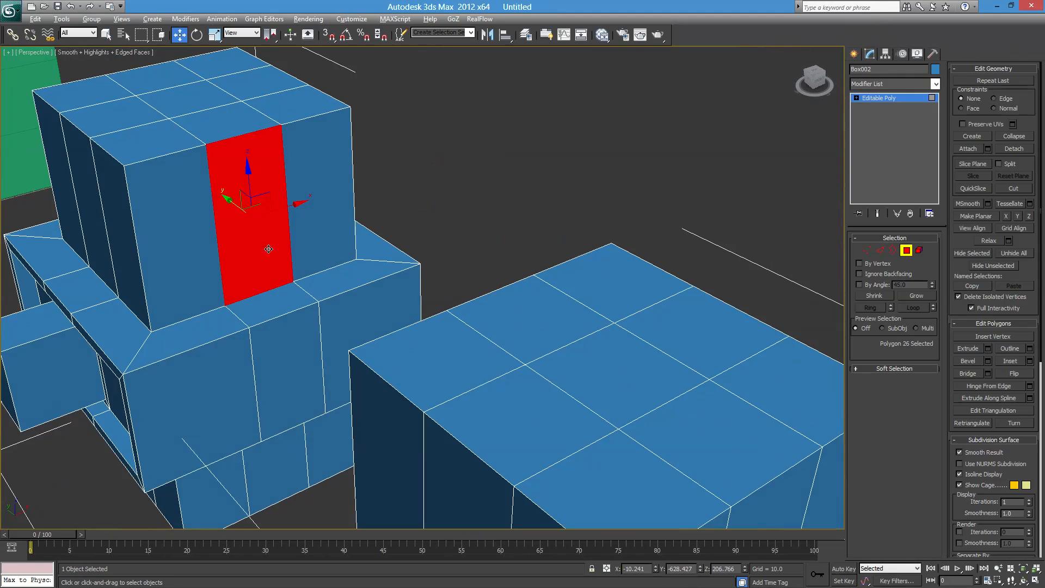
middle_click_drag(294, 268, 404, 191, "alt")
left_click(385, 234)
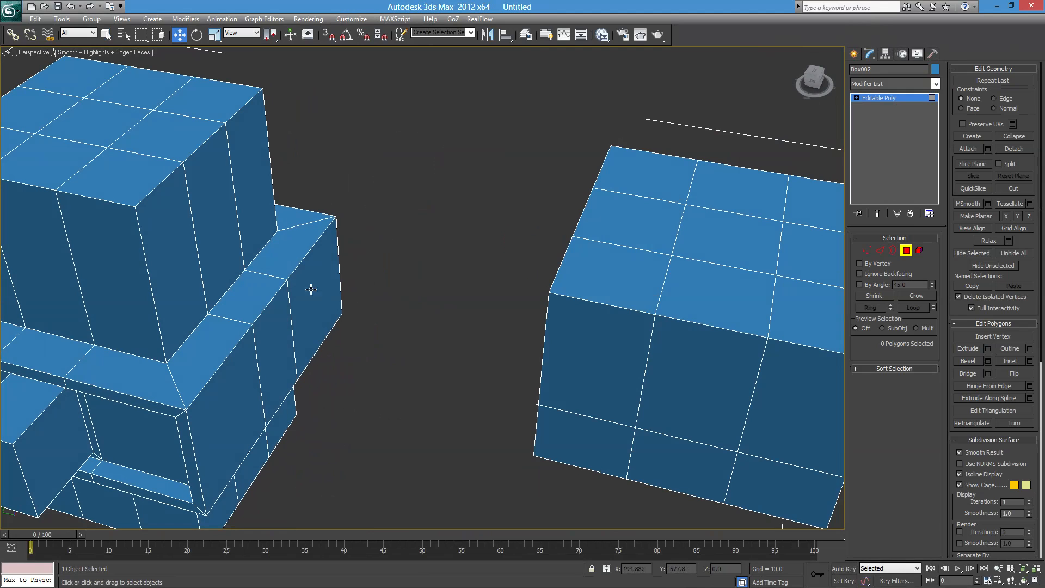
Bridge the rear side polygon of the original upper block to the facing polygon of the clone, and clear the selection.
left_click(248, 135)
middle_click_drag(234, 174, 394, 275, "alt")
left_click(445, 115, "ctrl")
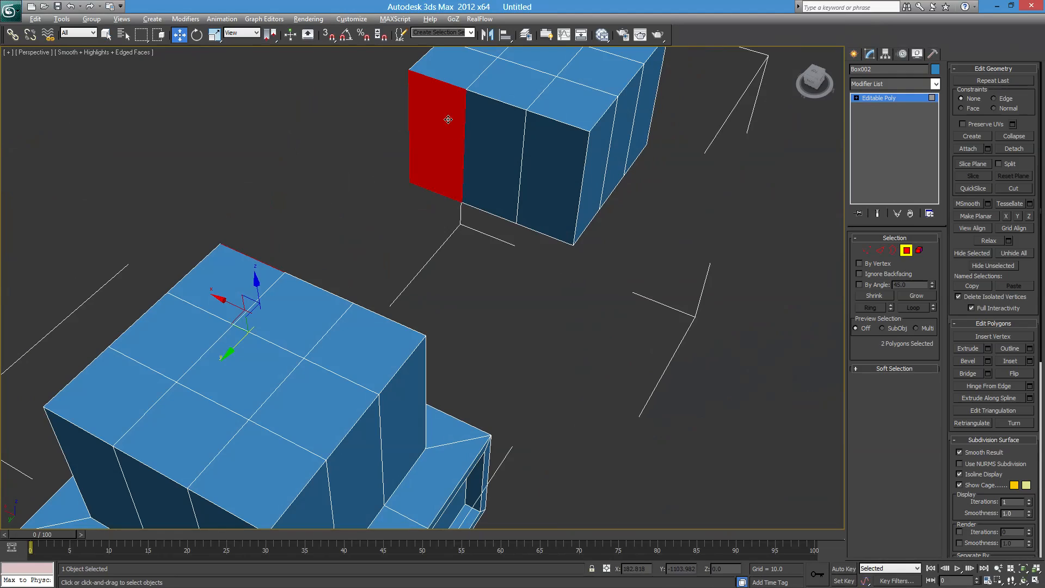
middle_click_drag(450, 161, 415, 214, "alt")
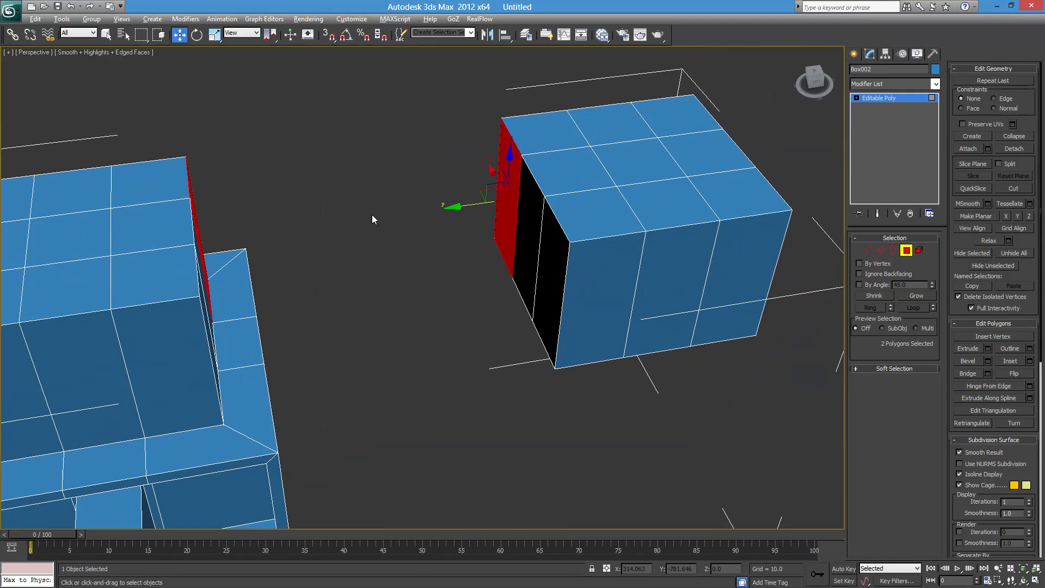
left_click(967, 374)
middle_click_drag(398, 277, 588, 252, "alt")
left_click(424, 351)
Bridge the facing polygons at the opposite corner of the two blocks to form a second connecting beam, and clear the selection.
middle_click_drag(475, 280, 735, 283, "alt")
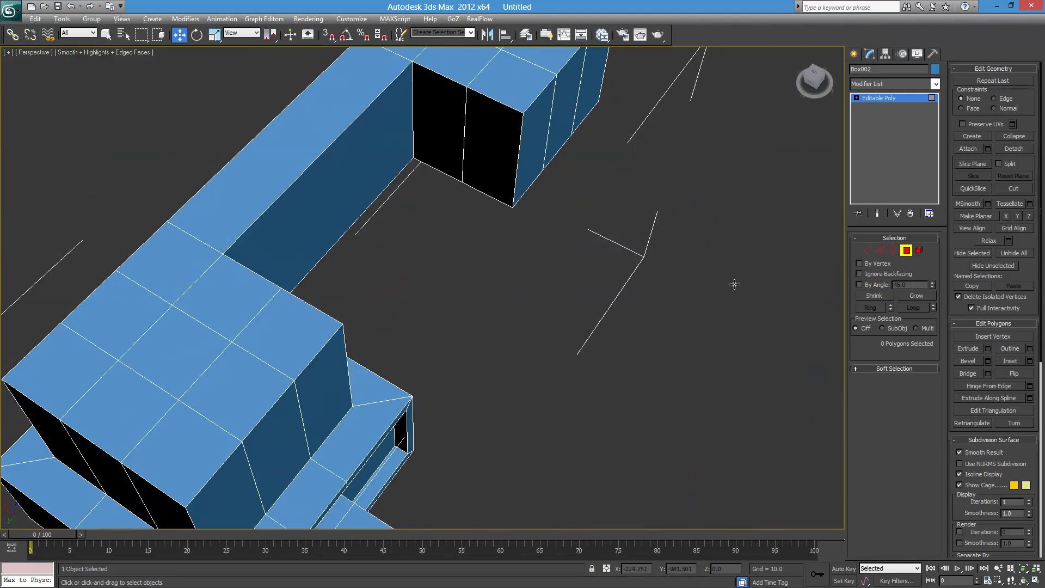
left_click(495, 145)
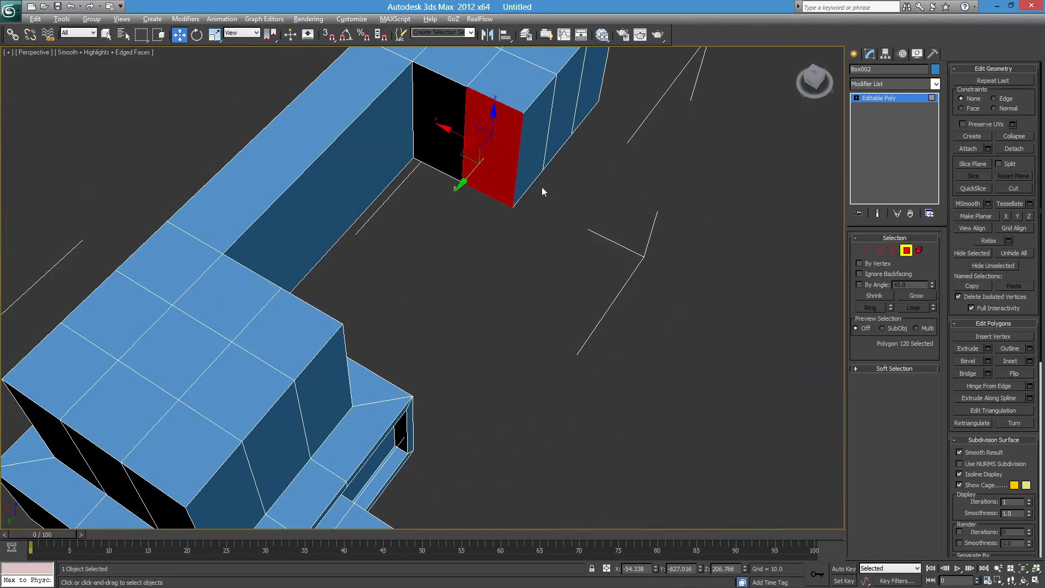
middle_click_drag(541, 190, 579, 365, "alt")
left_click(393, 284, "ctrl")
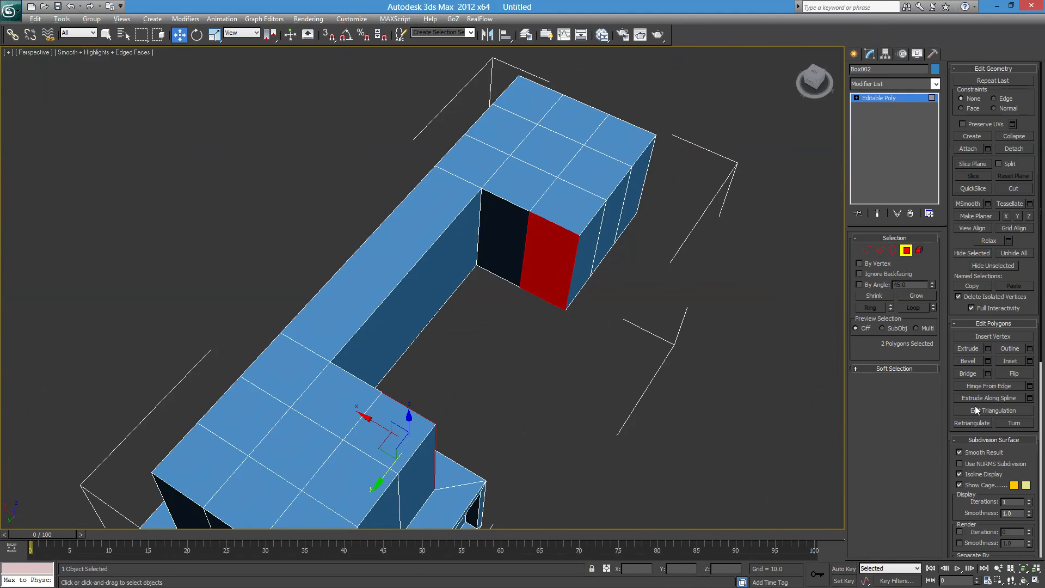
left_click(969, 374)
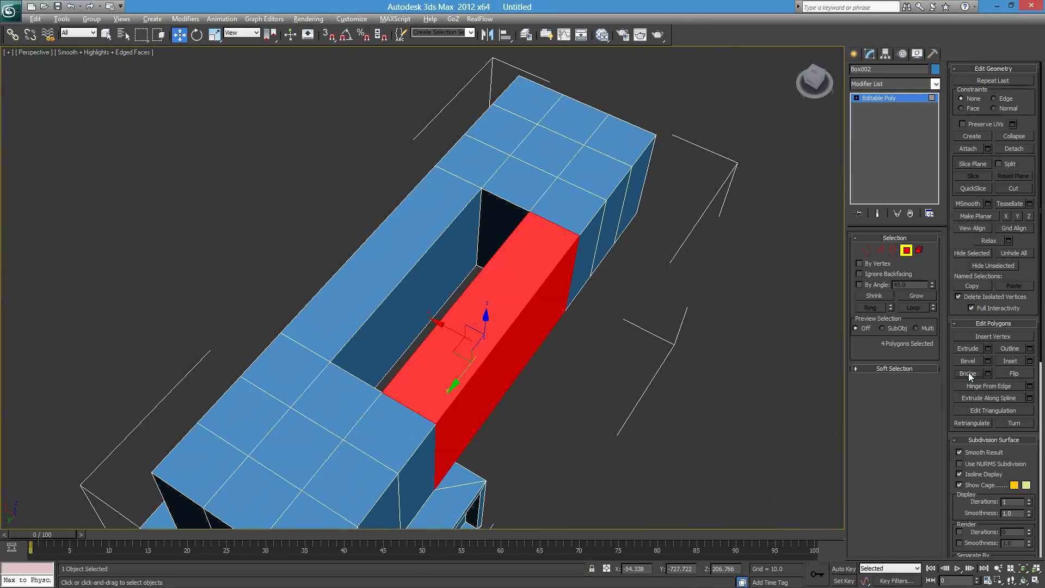
middle_click_drag(636, 421, 576, 439, "alt")
left_click(576, 440)
At Edge level, select the two opposite middle edges of the cloned block's open underside and bridge them with a strip.
middle_click_drag(471, 370, 501, 350, "alt")
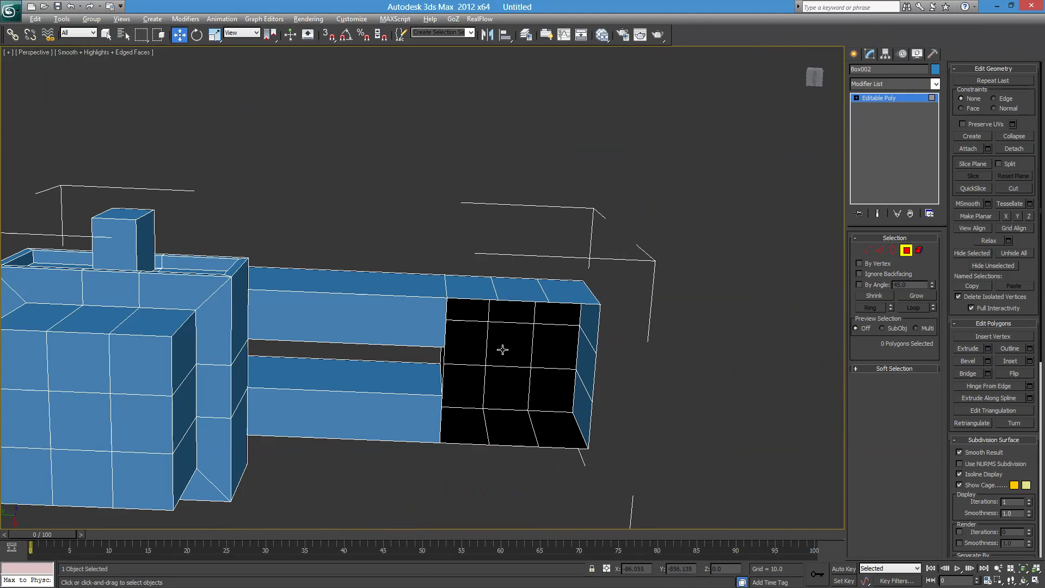
middle_click_drag(473, 435, 426, 386)
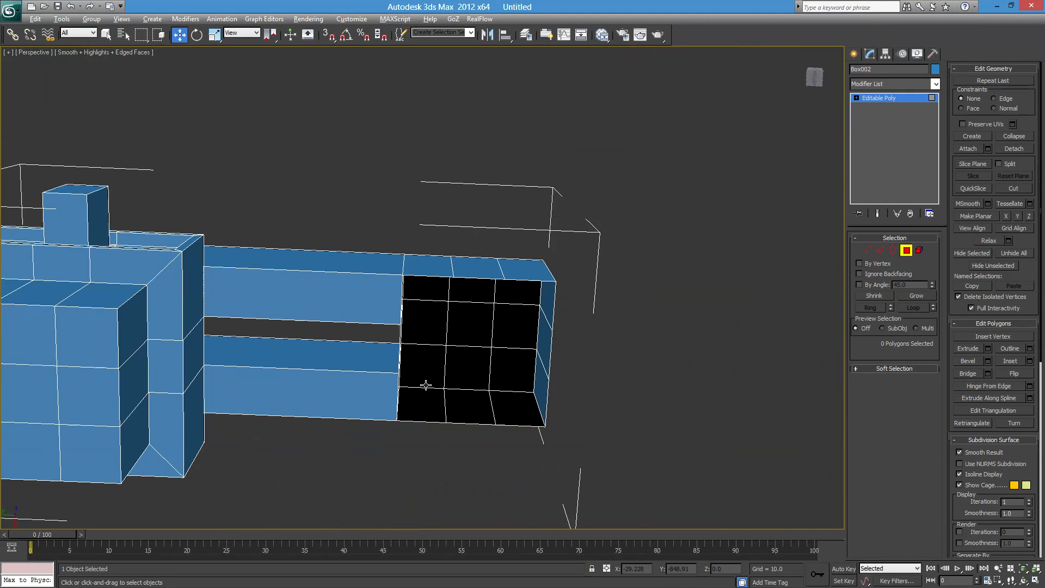
scroll(426, 386, "up", 3)
mouse_move(484, 363)
middle_mouse_down()
mouse_move(457, 314)
mouse_move(495, 366)
mouse_move(480, 320)
mouse_move(486, 362)
middle_mouse_up()
scroll(474, 327, "up", 3)
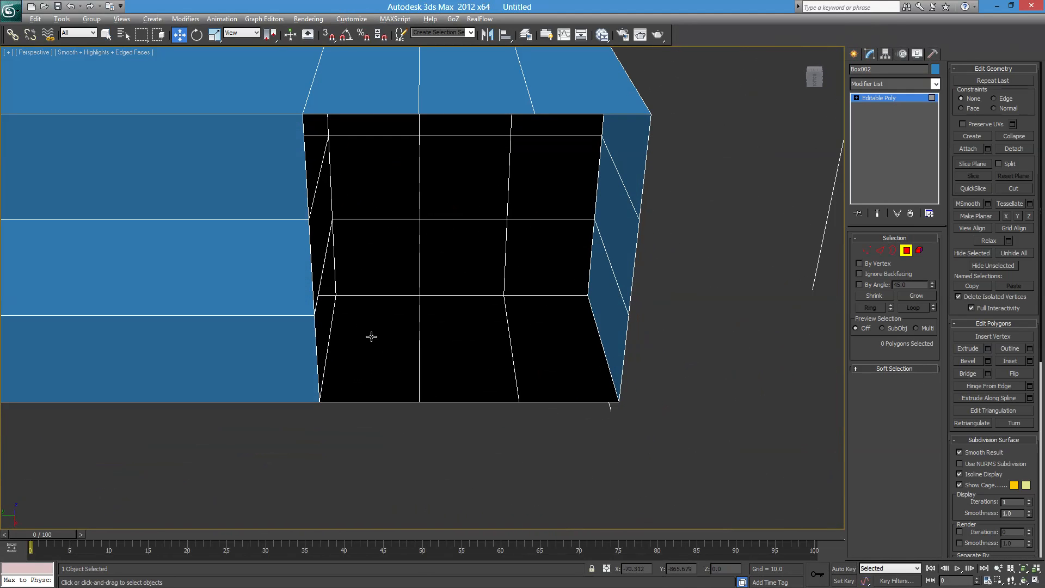
left_click(881, 250)
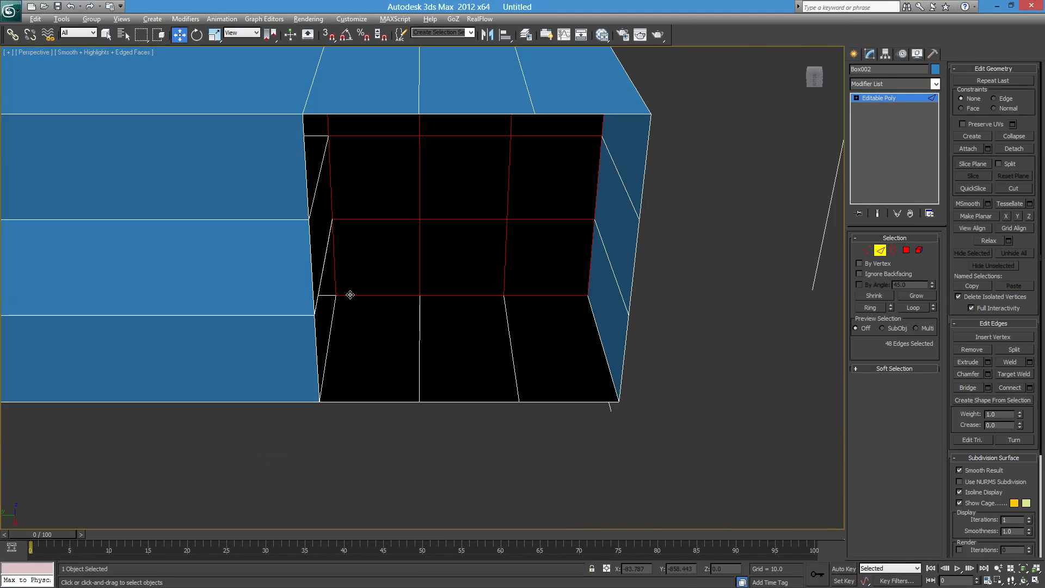
left_click(308, 264)
middle_click_drag(310, 265, 538, 308, "alt")
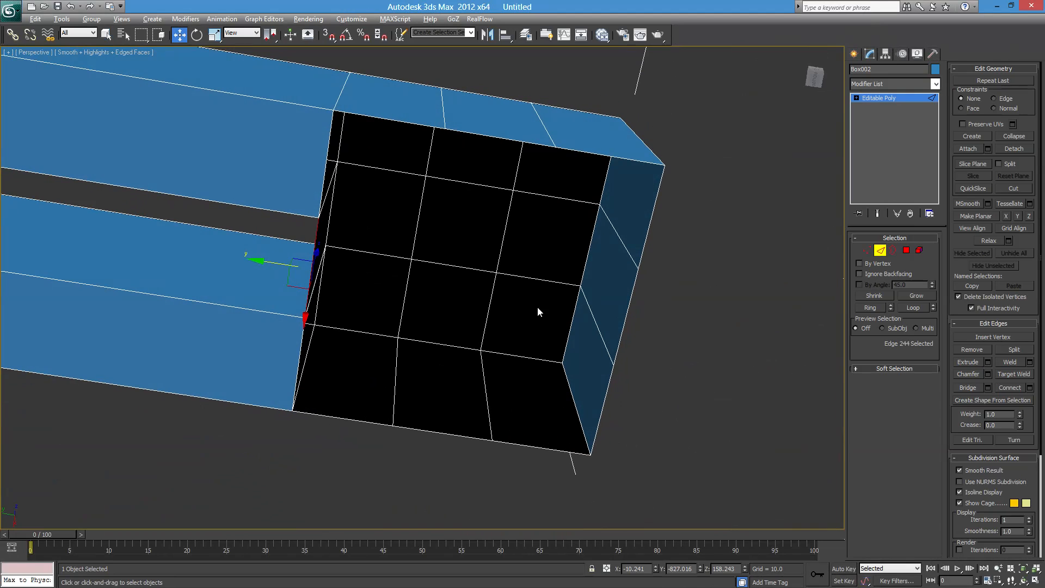
left_click(631, 300, "ctrl")
middle_click_drag(630, 300, 577, 377, "alt")
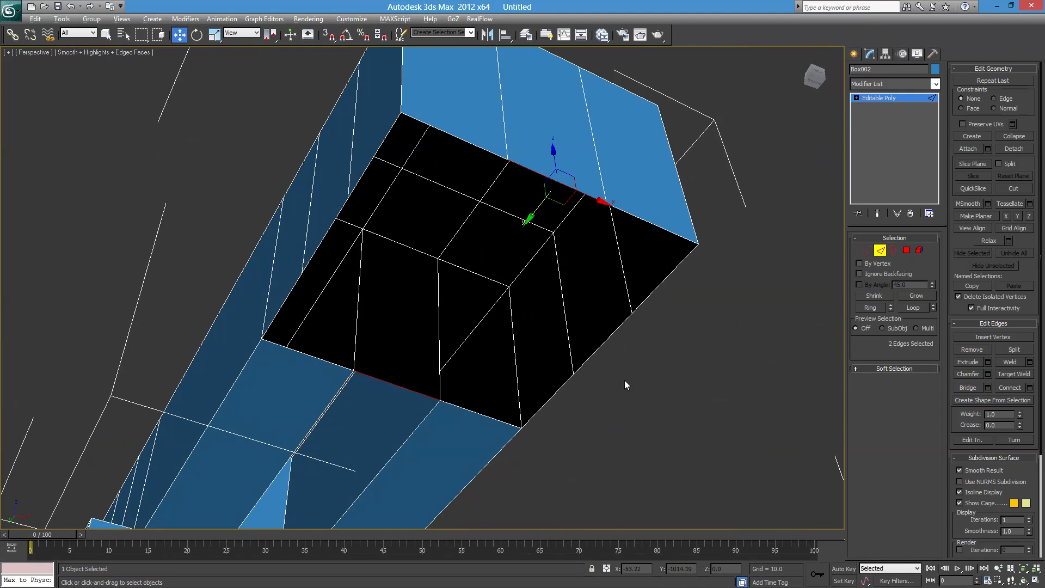
left_click(969, 387)
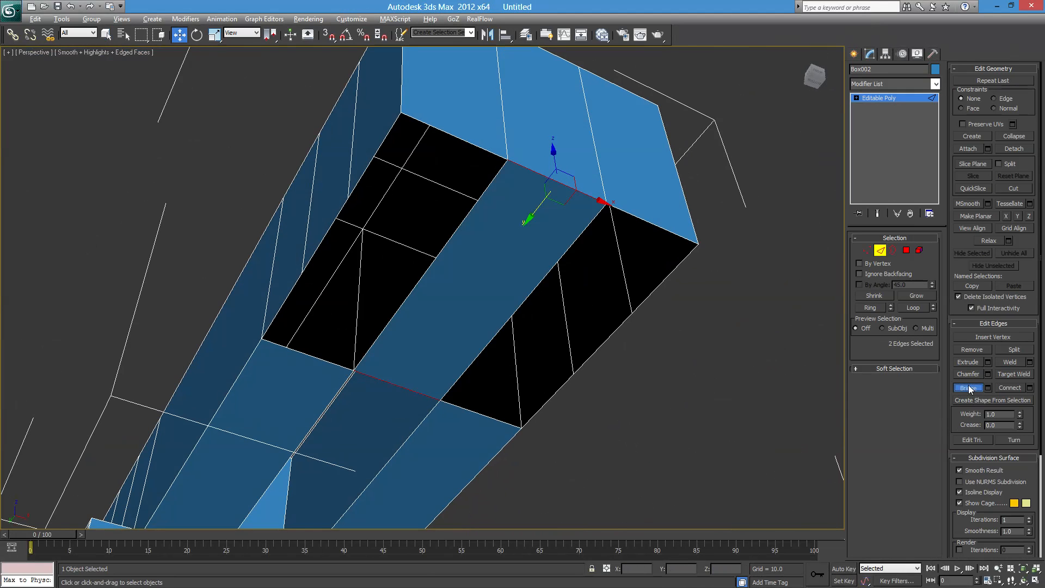
Try to bridge the strip's long edge to the three opposite border edges of the open underside.
middle_click_drag(601, 396, 562, 361, "alt")
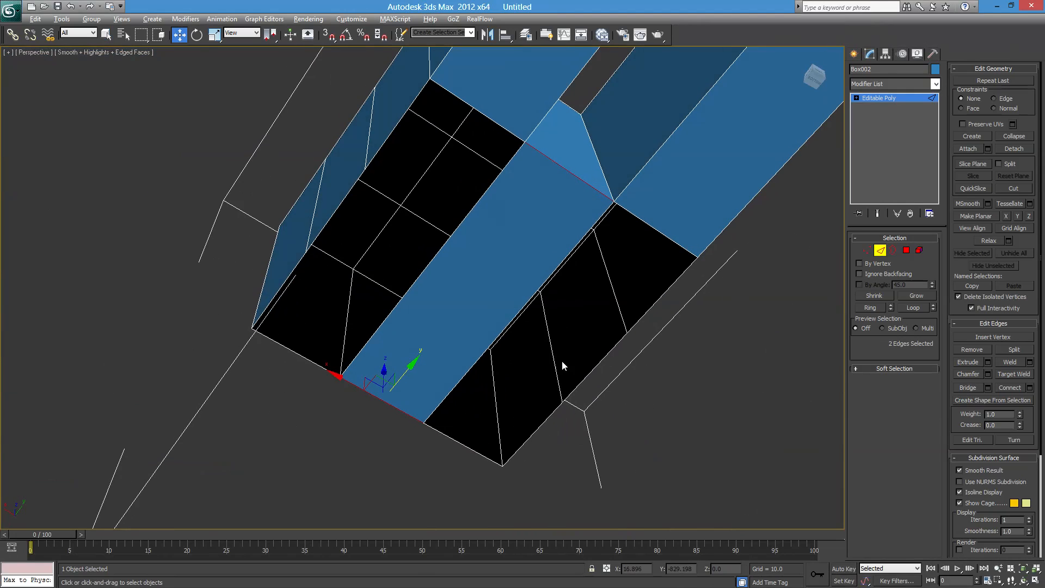
middle_click_drag(390, 312, 501, 318, "alt")
left_click(515, 269)
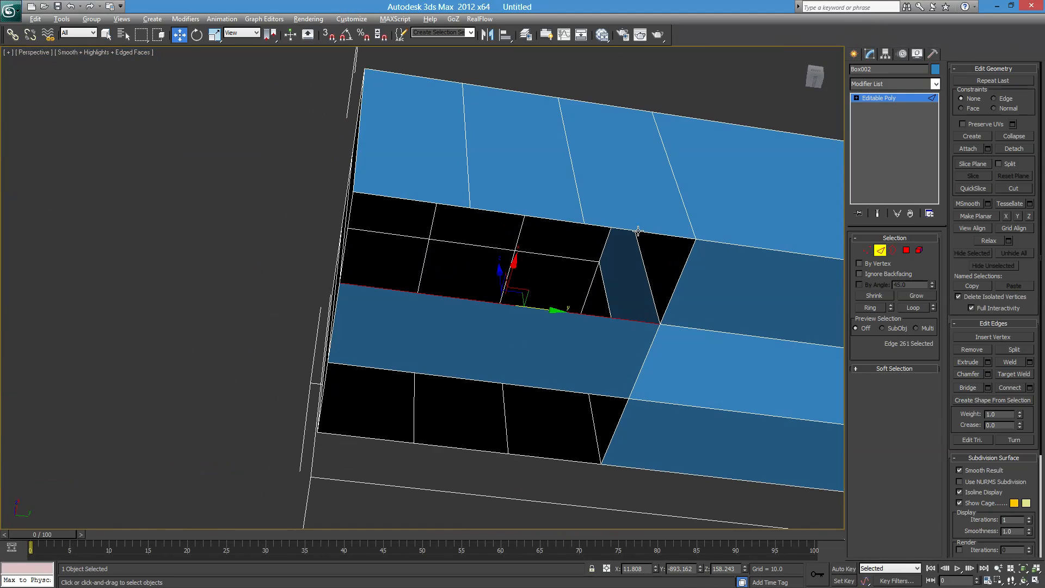
middle_click_drag(641, 221, 613, 239, "alt")
left_click(606, 223, "ctrl")
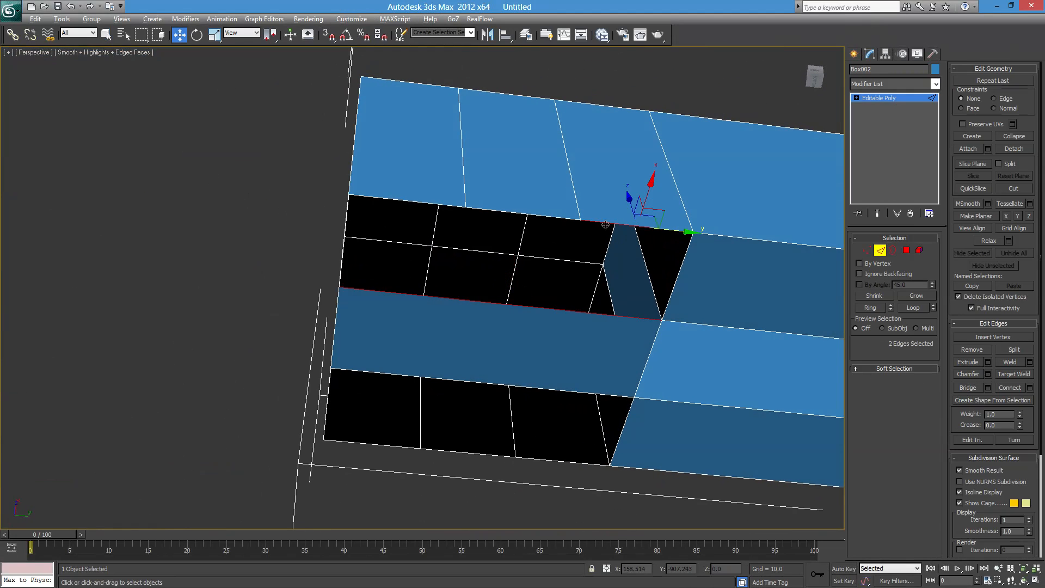
left_click(549, 216, "ctrl")
left_click(424, 203, "ctrl")
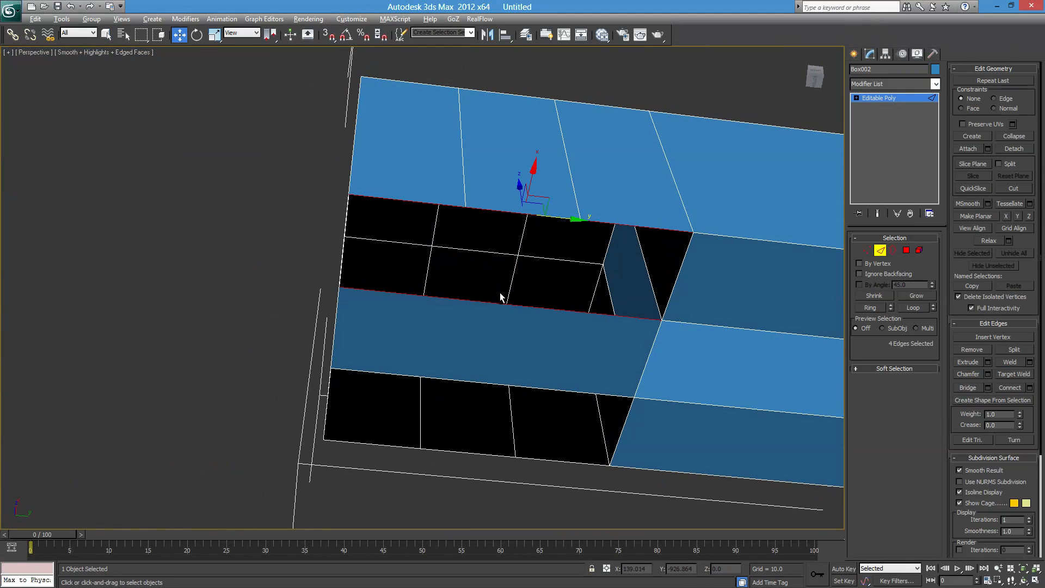
middle_click_drag(500, 293, 788, 355, "alt")
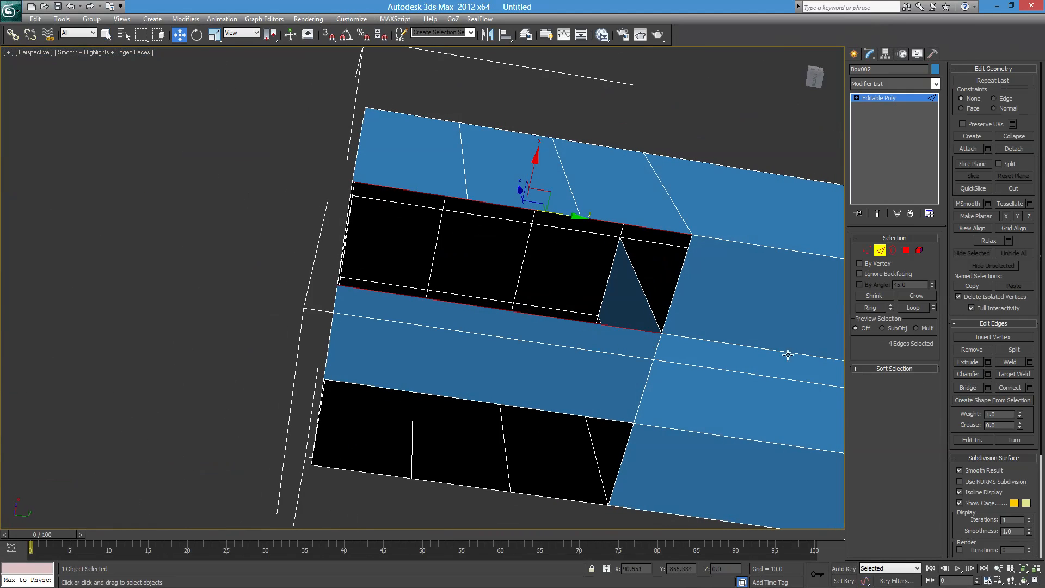
left_click(973, 390)
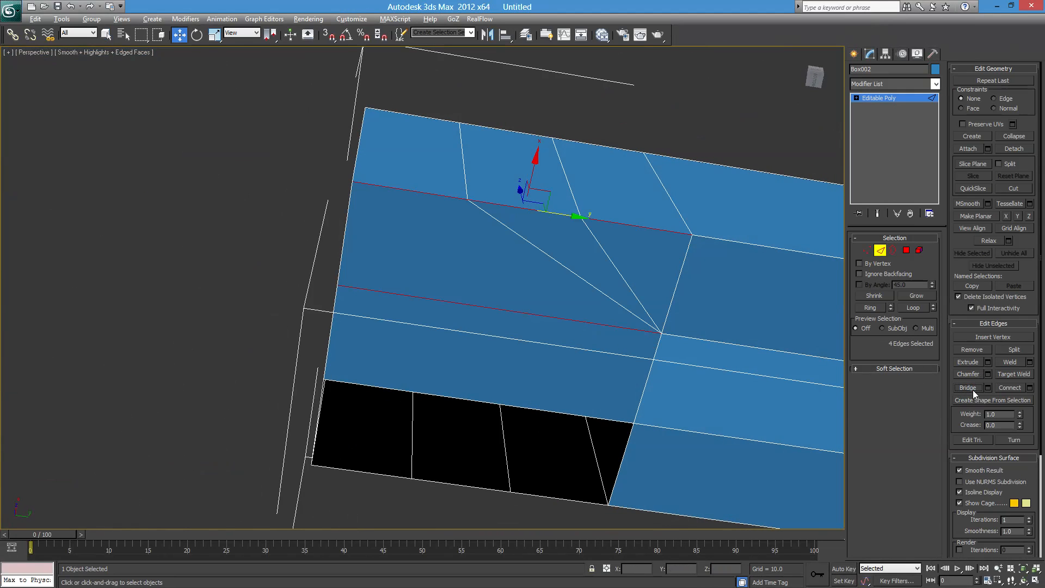
Undo the bridge between the strip's long edge and the three border edges.
middle_click_drag(627, 368, 548, 305, "alt")
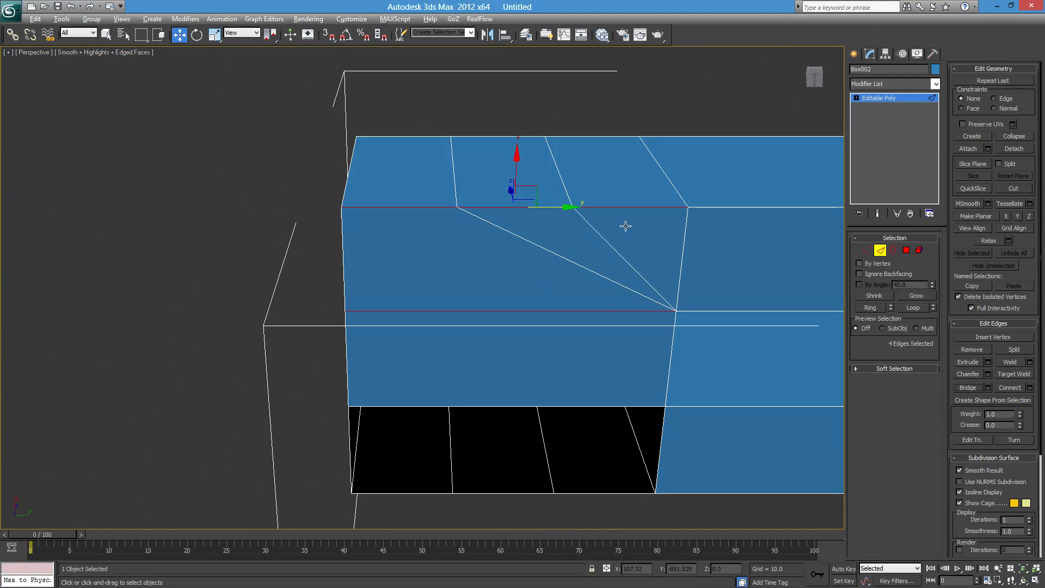
key("Delete")
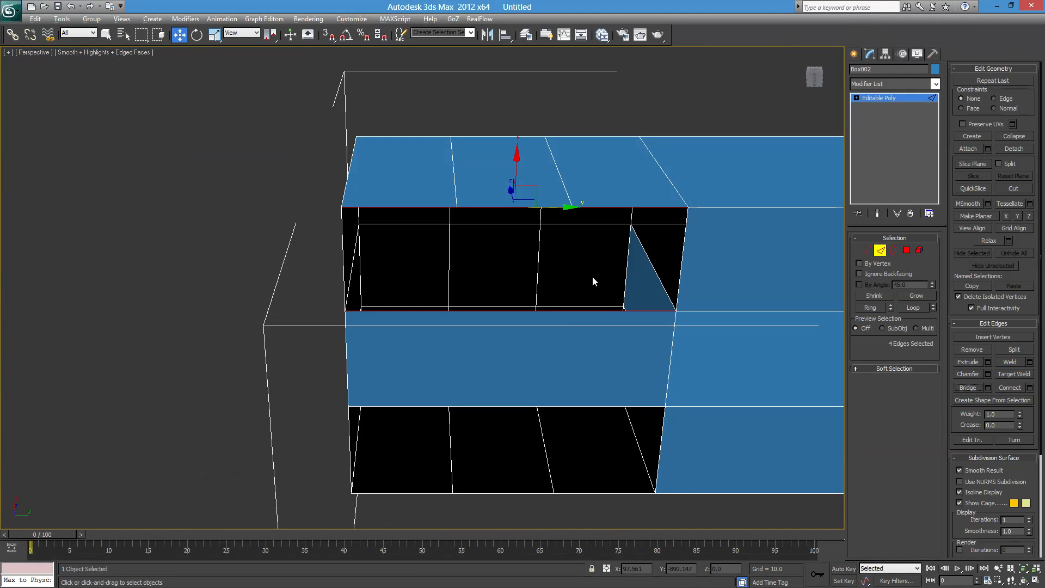
middle_click_drag(593, 277, 622, 316, "alt")
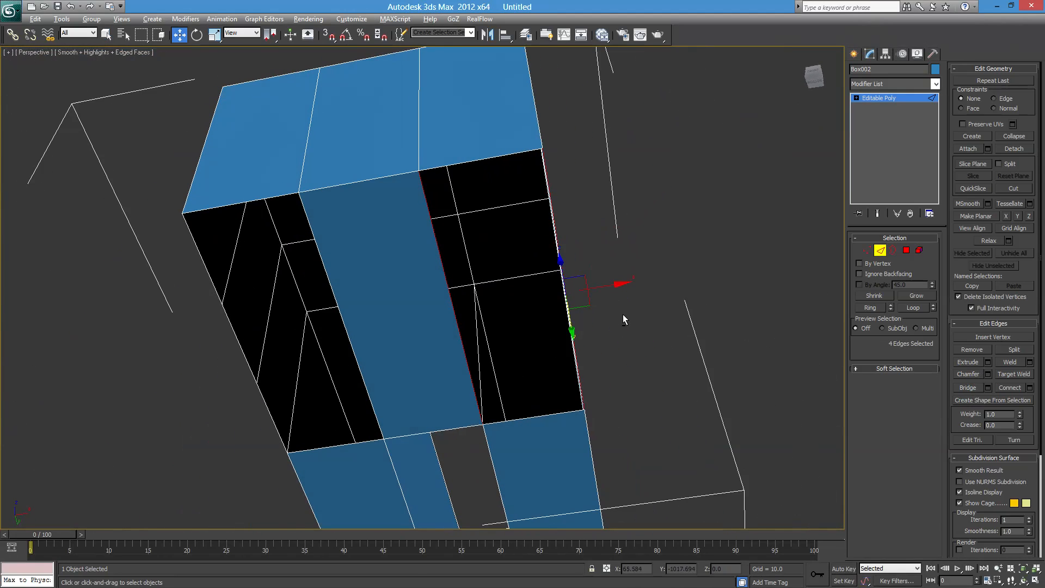
Dock the Edit Borders rollout below Soft Selection and cap the open border on one side of the block's underside.
left_click(701, 328)
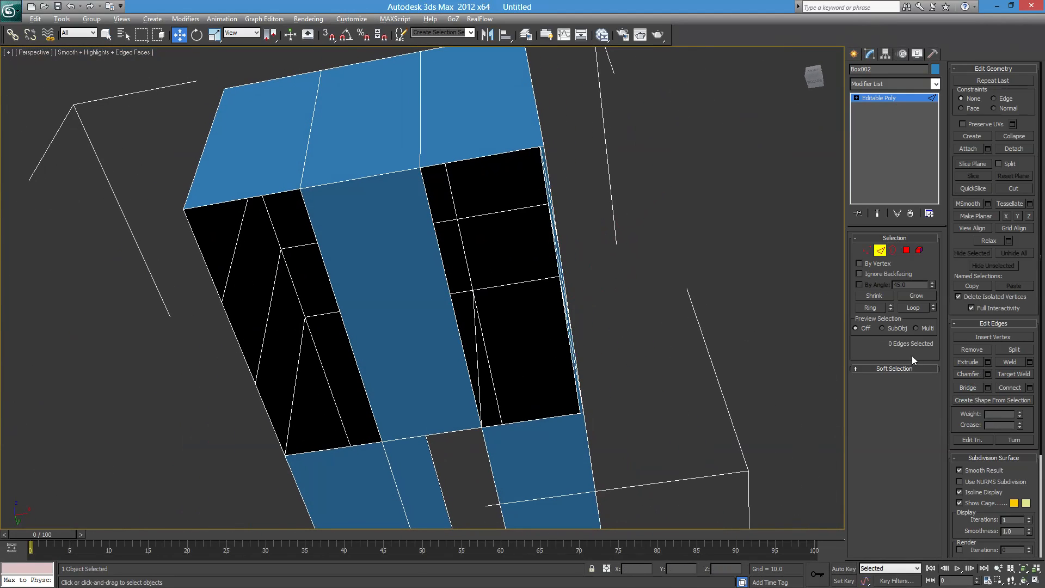
left_click(893, 250)
middle_click_drag(565, 264, 553, 298, "alt")
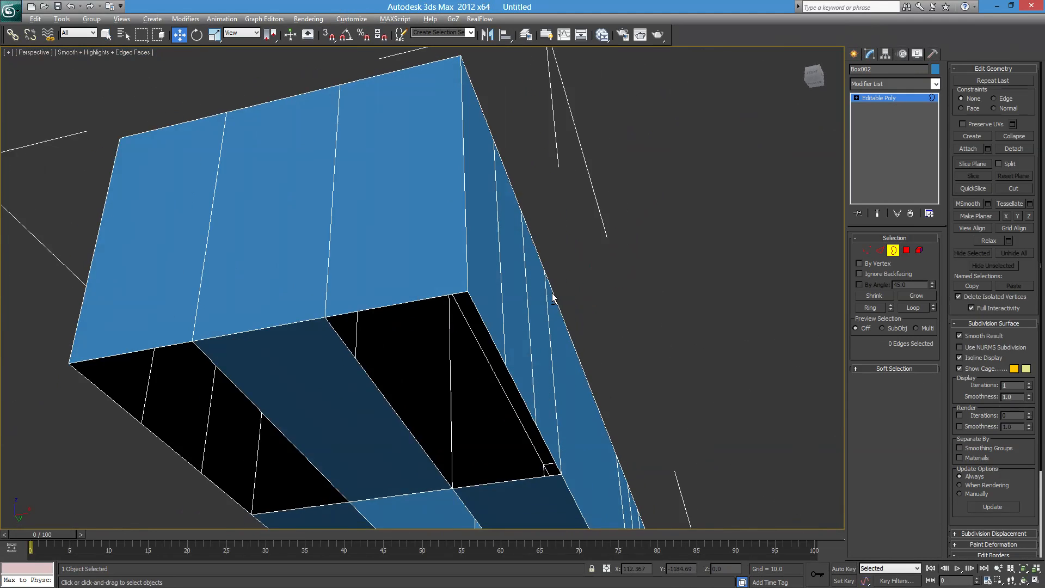
left_click(466, 381)
middle_click_drag(460, 394, 511, 353)
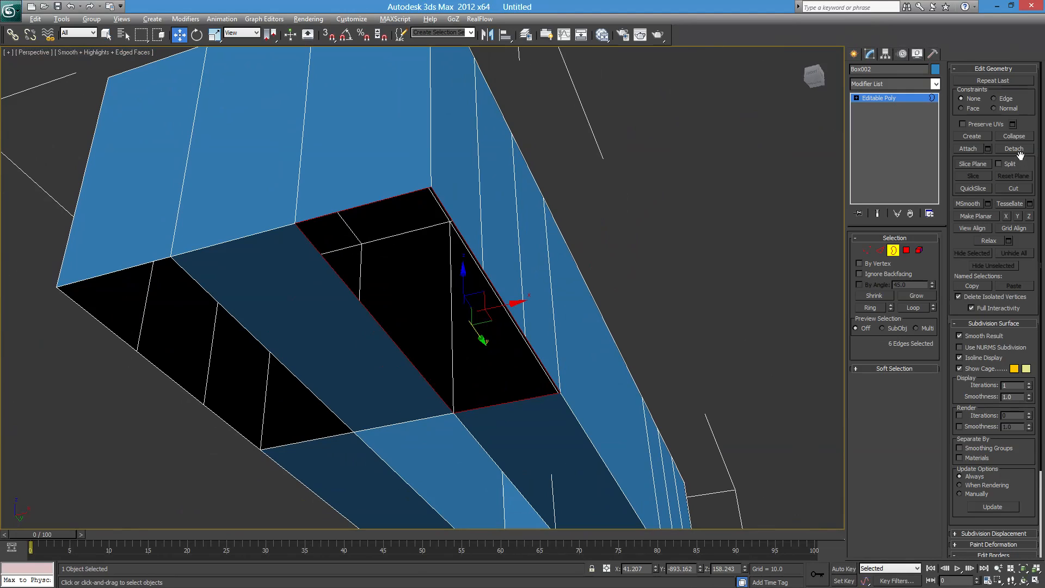
left_click_drag(1028, 161, 1014, 56)
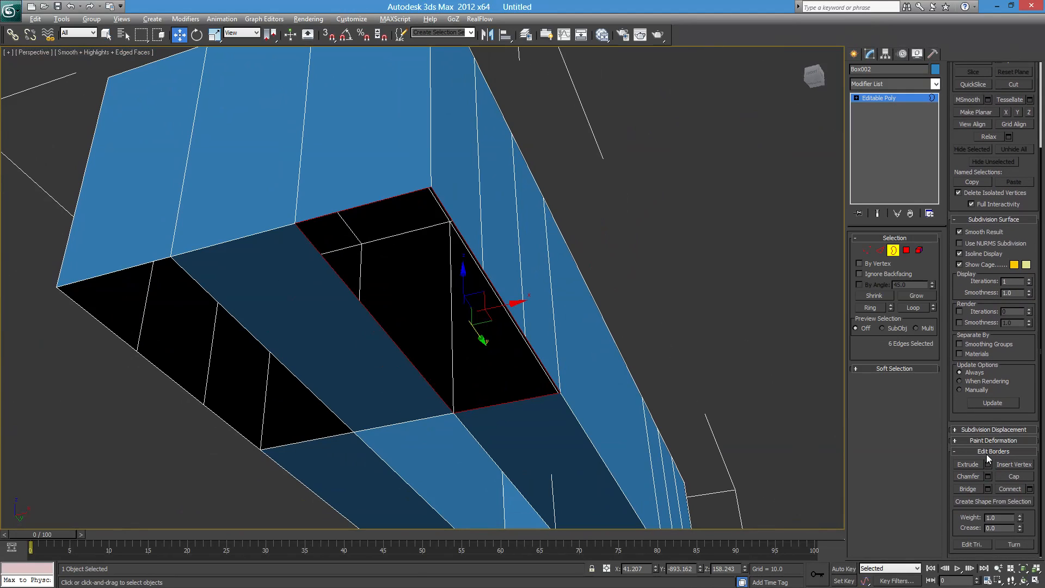
left_click_drag(990, 452, 978, 213)
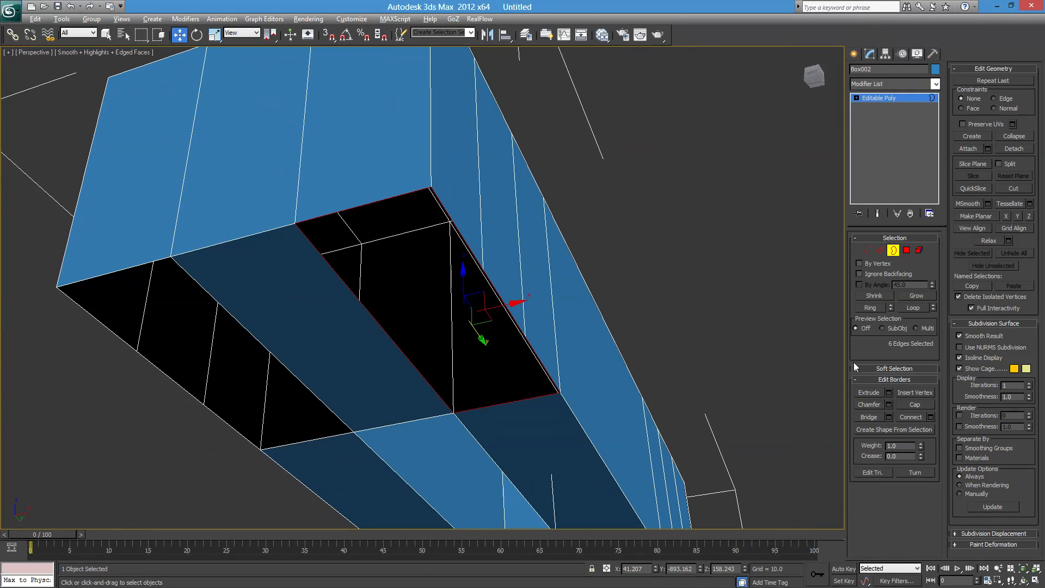
left_click(903, 406)
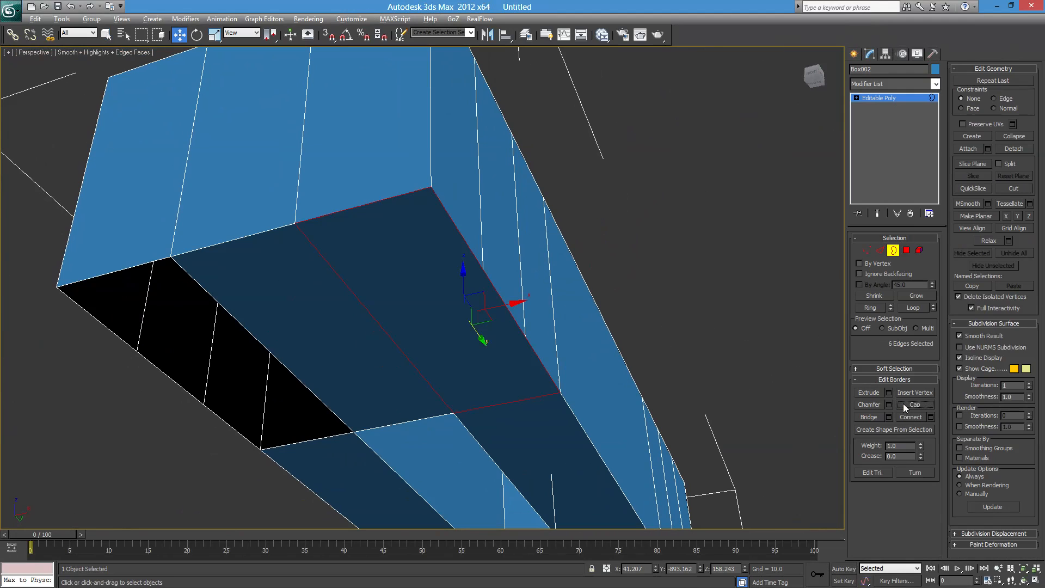
Cap the remaining open border on the other side of the block's underside.
middle_click_drag(681, 354, 514, 312, "alt")
left_click(496, 312)
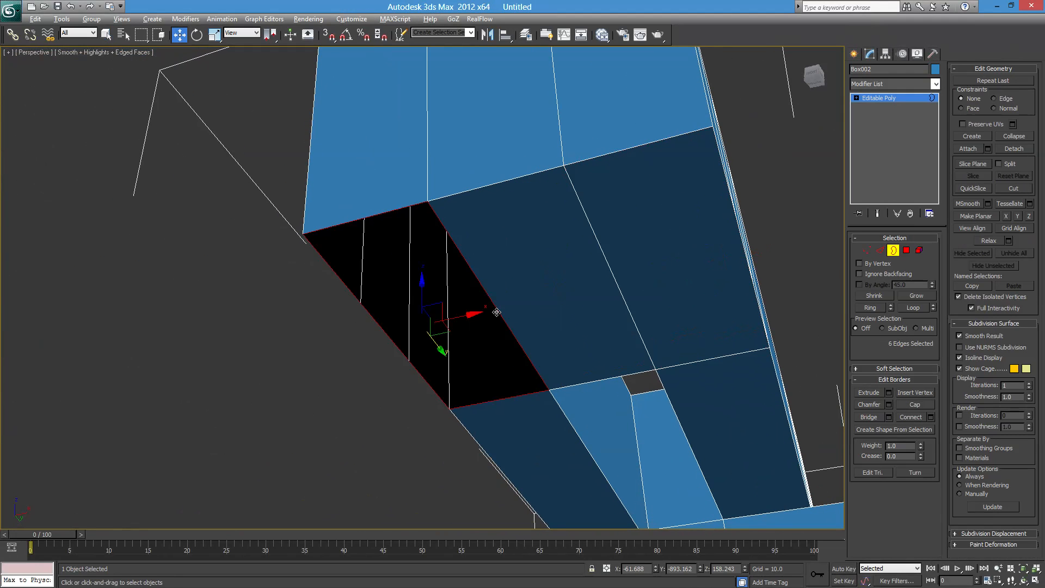
left_click(919, 406)
middle_click_drag(681, 375, 516, 256, "alt")
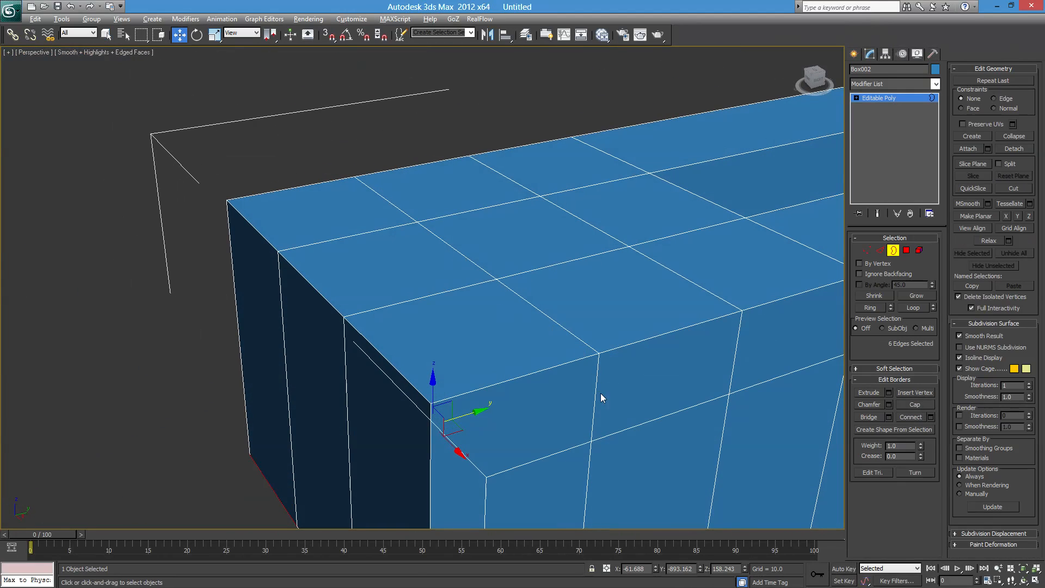
middle_click_drag(601, 394, 592, 341, "alt")
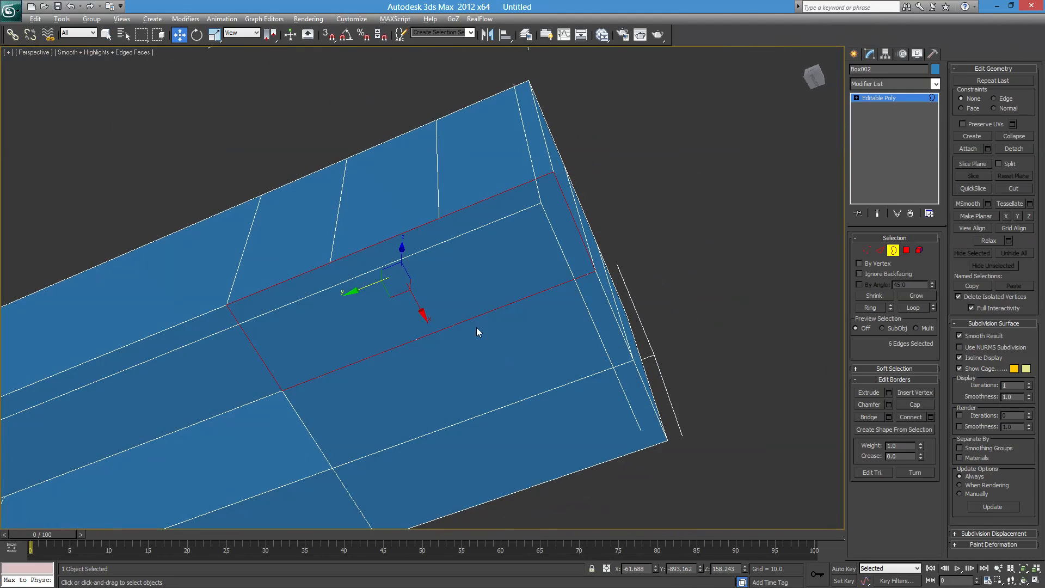
middle_click_drag(477, 331, 519, 341, "alt")
left_click(653, 371)
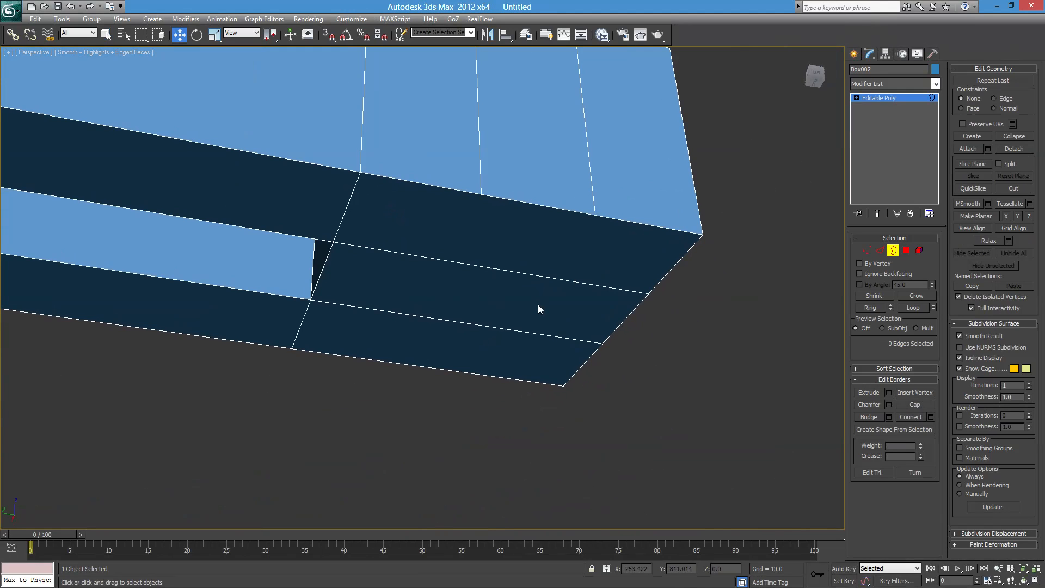
Connect the two lengthwise edges of the underside's middle strip with 2 segments.
middle_click_drag(538, 306, 521, 308, "alt")
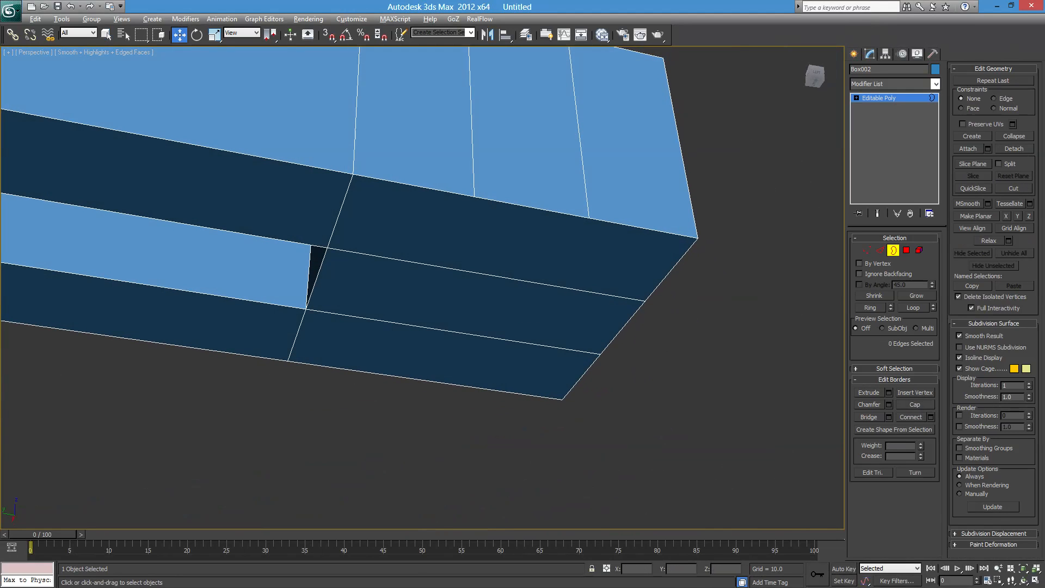
middle_click_drag(548, 350, 660, 299)
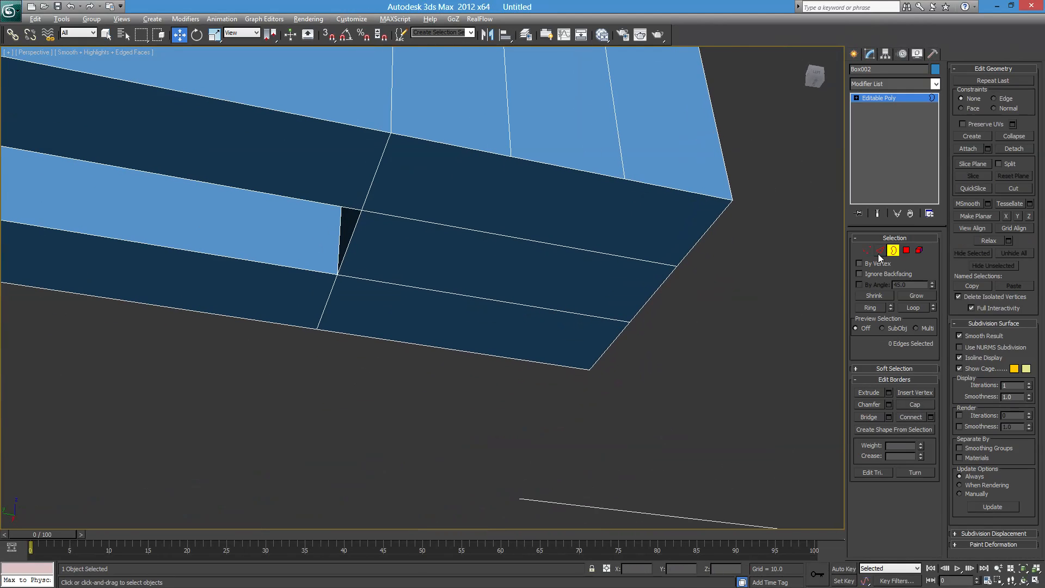
left_click(555, 246)
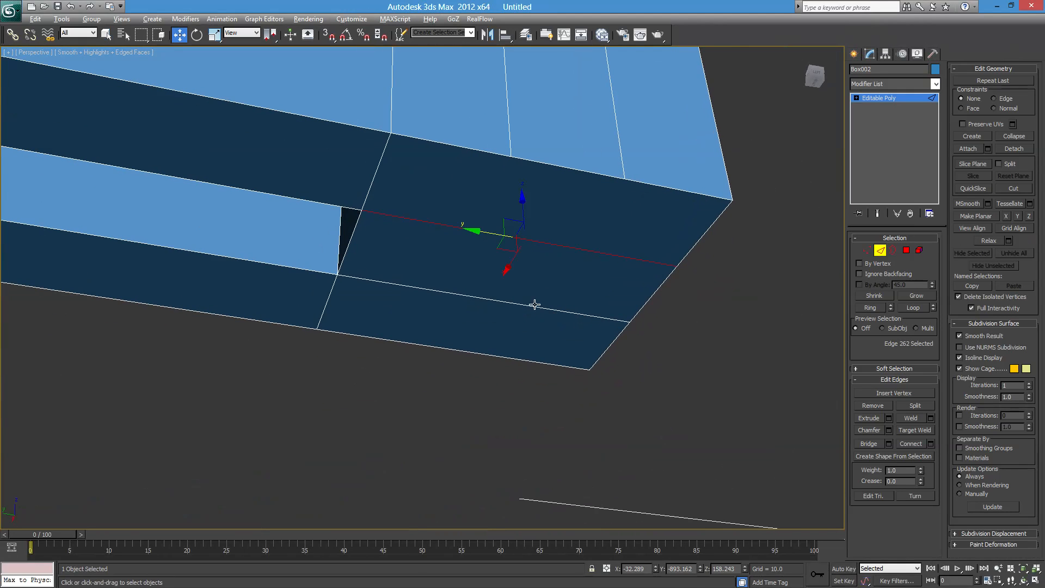
left_click(571, 262)
middle_click_drag(571, 261, 527, 283, "alt")
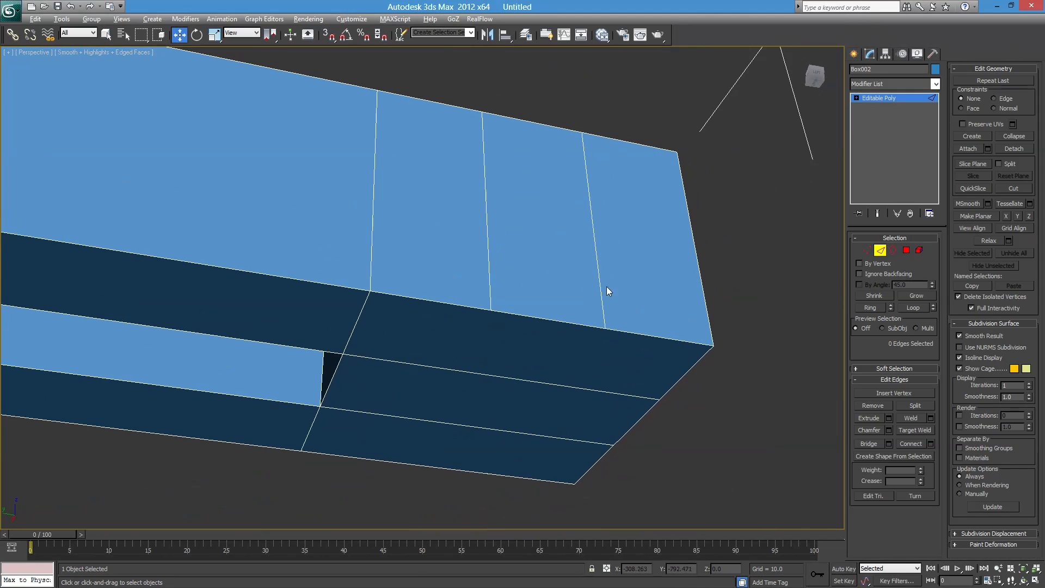
middle_click_drag(594, 201, 513, 254, "alt")
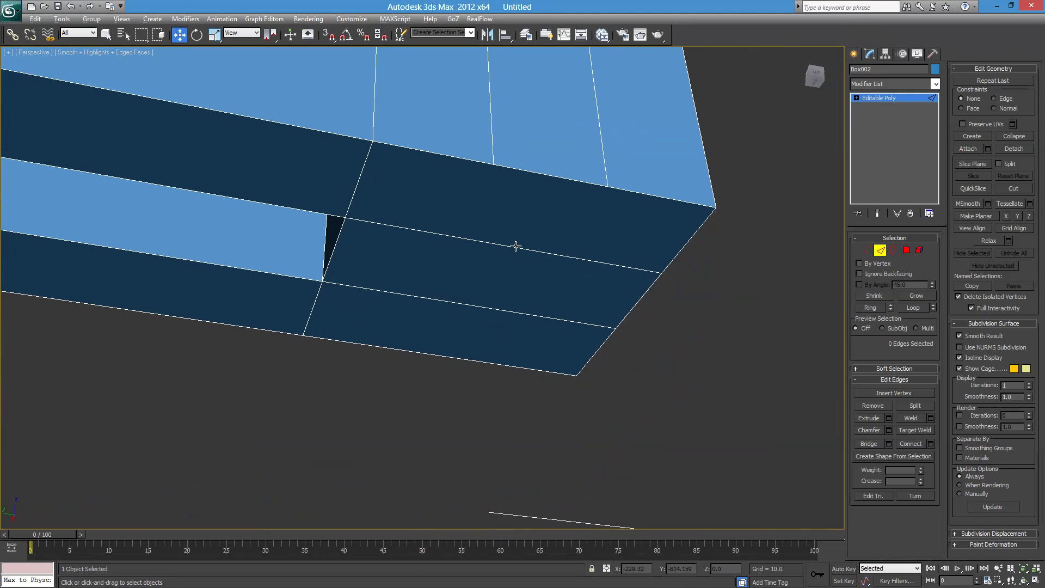
left_click(515, 246)
left_click(528, 315, "ctrl")
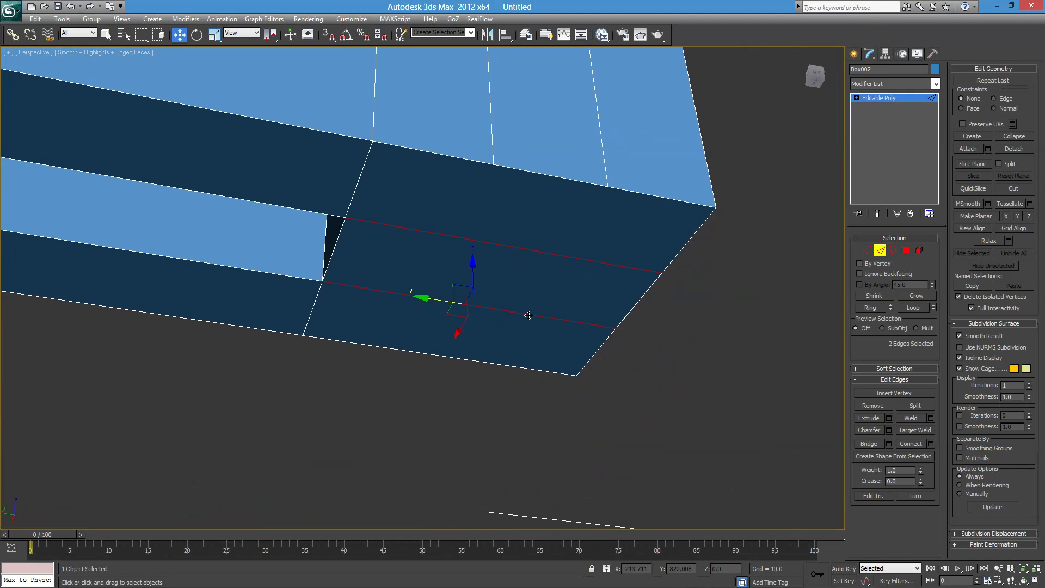
middle_click_drag(530, 311, 498, 338, "alt")
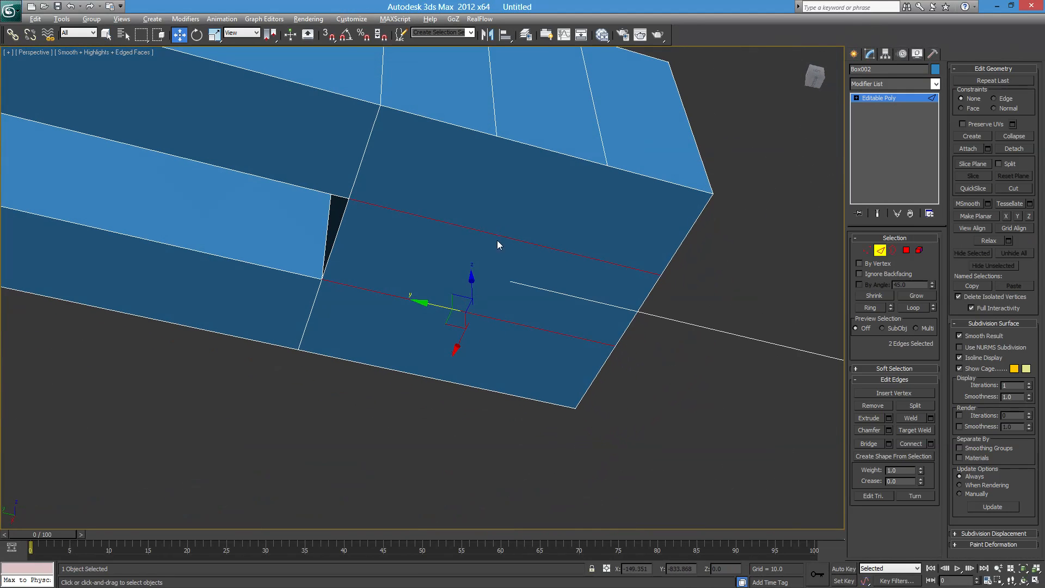
left_click(931, 444)
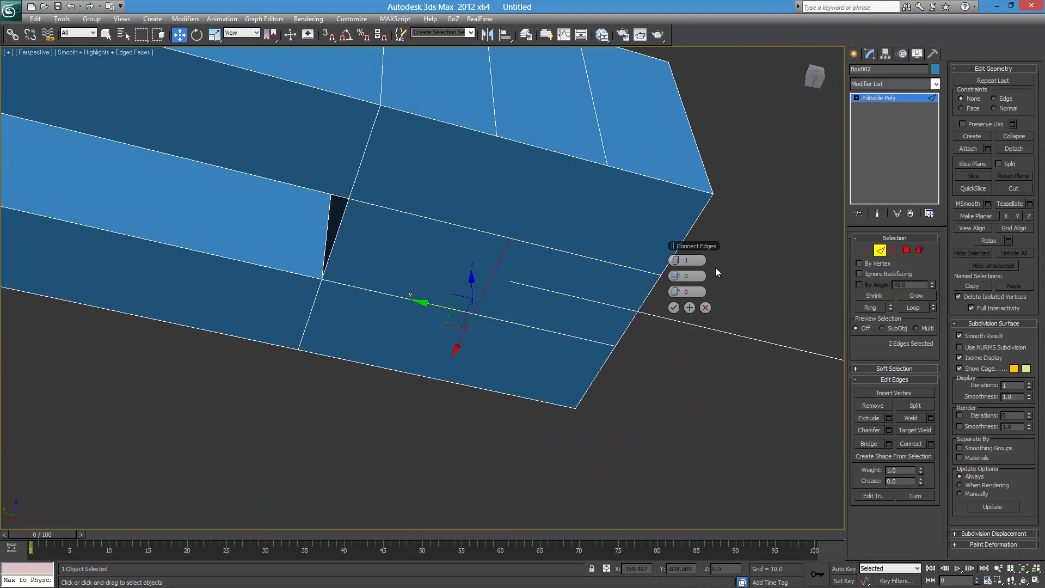
left_click(679, 261)
left_click(674, 307)
middle_click_drag(625, 289, 505, 311, "alt")
middle_click_drag(524, 234, 532, 243, "alt")
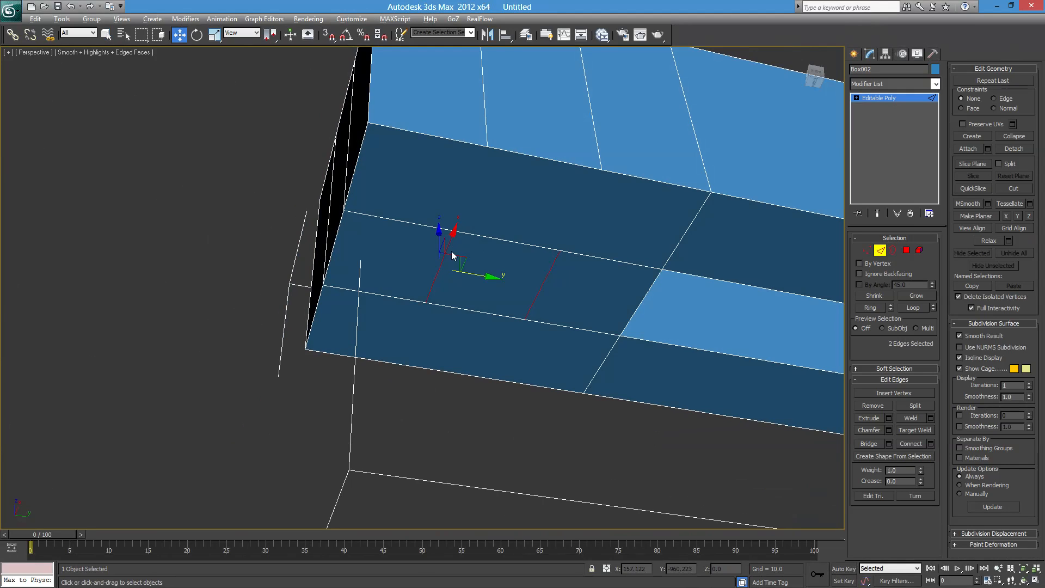
Connect the vertex of the new cross edge nearest the free end to the matching vertex on the adjacent outer edge.
left_click(867, 250)
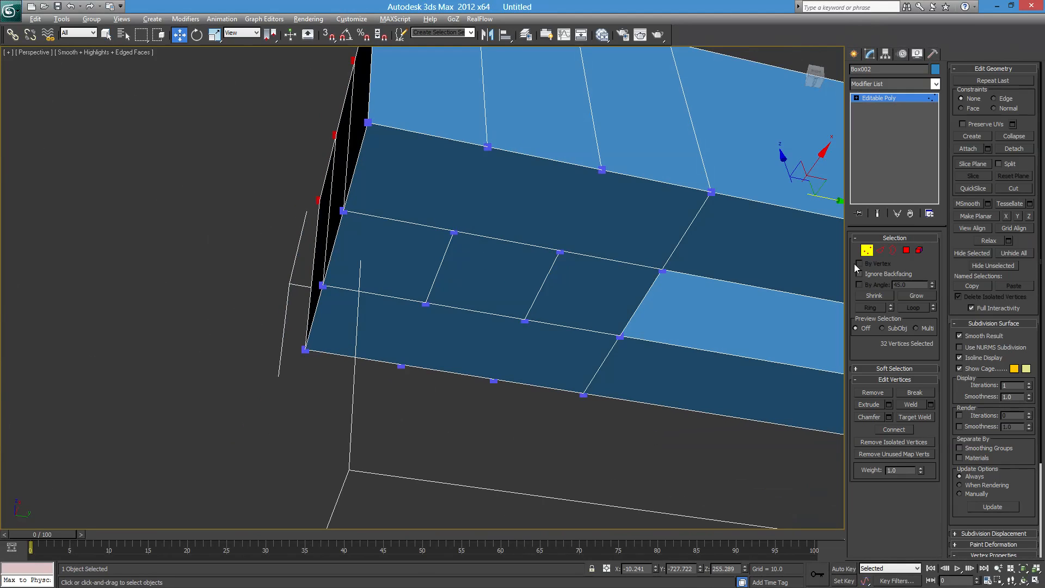
left_click(454, 231)
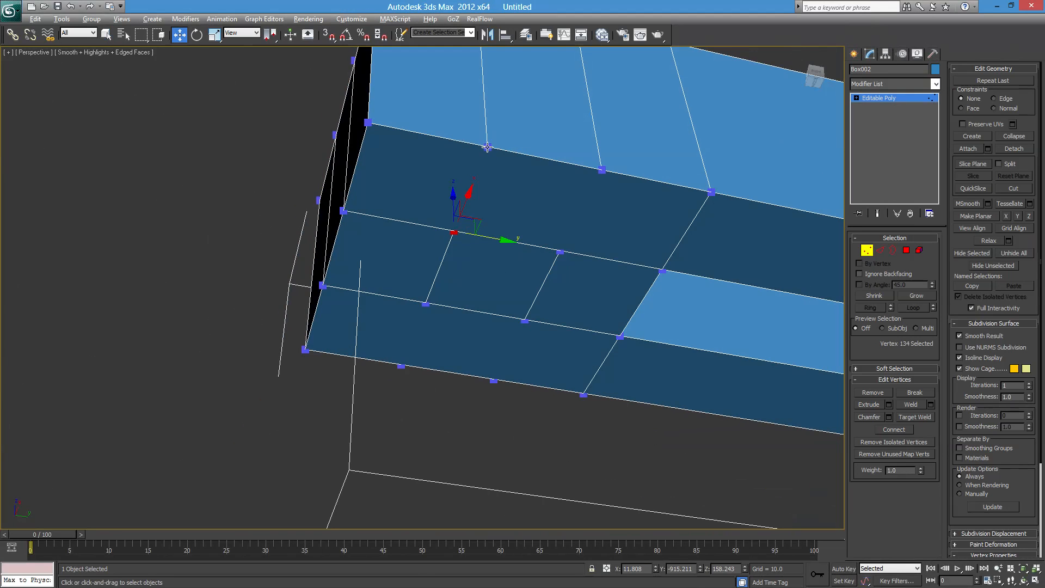
left_click(488, 147, "ctrl")
middle_click_drag(507, 185, 537, 236, "alt")
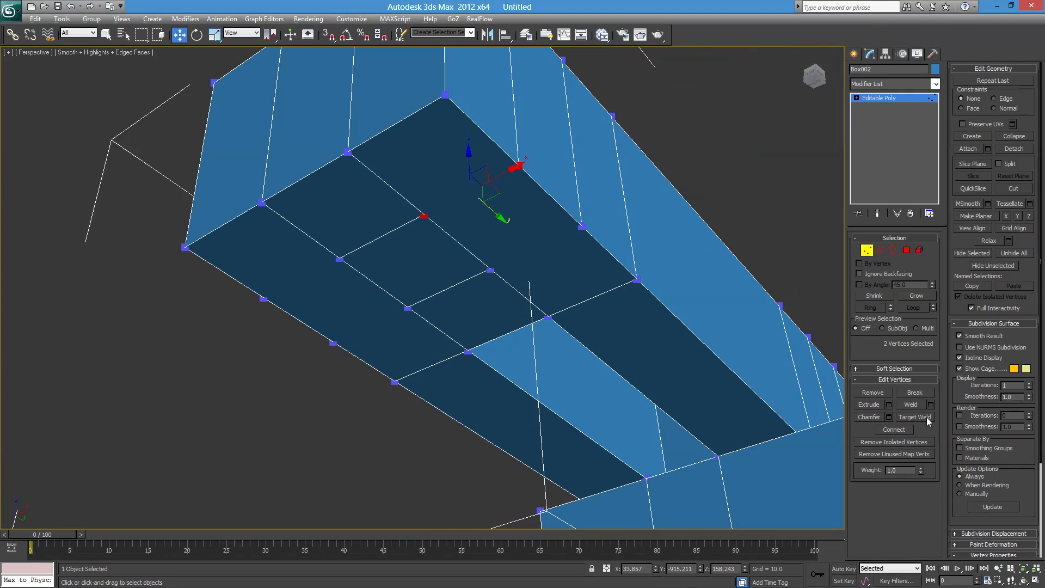
left_click(897, 430)
middle_click_drag(510, 289, 505, 279, "alt")
left_click(527, 244)
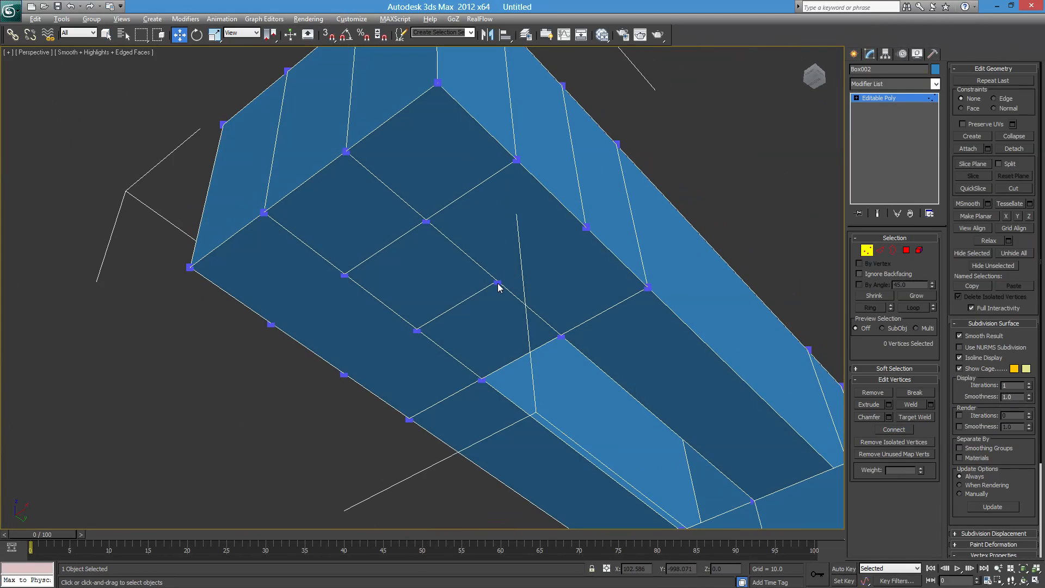
Connect the vertex of the cross edge nearer the slot to its matching vertex on the same outer edge.
left_click(497, 282)
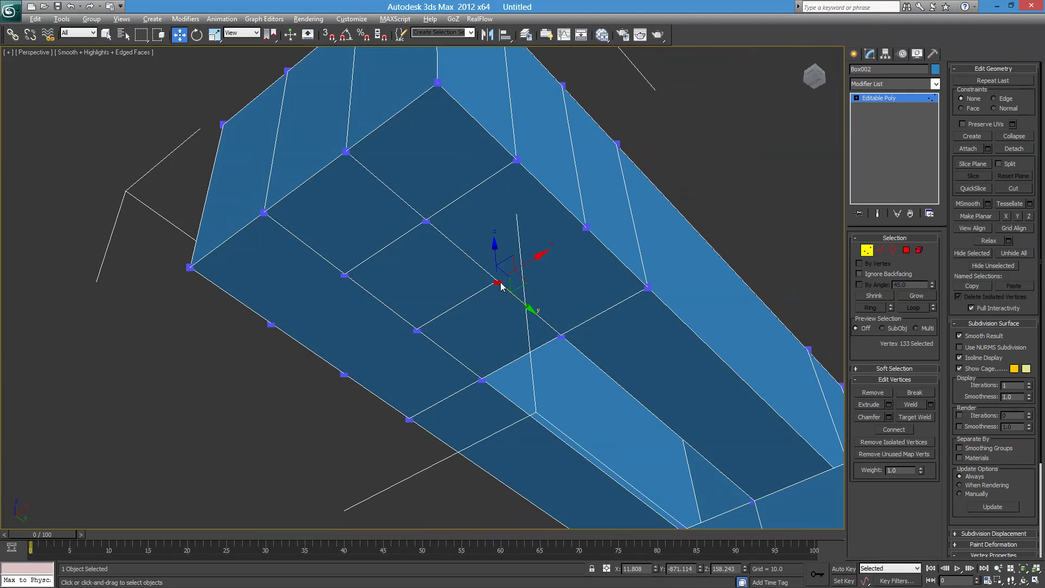
left_click(587, 229, "ctrl")
left_click(896, 428)
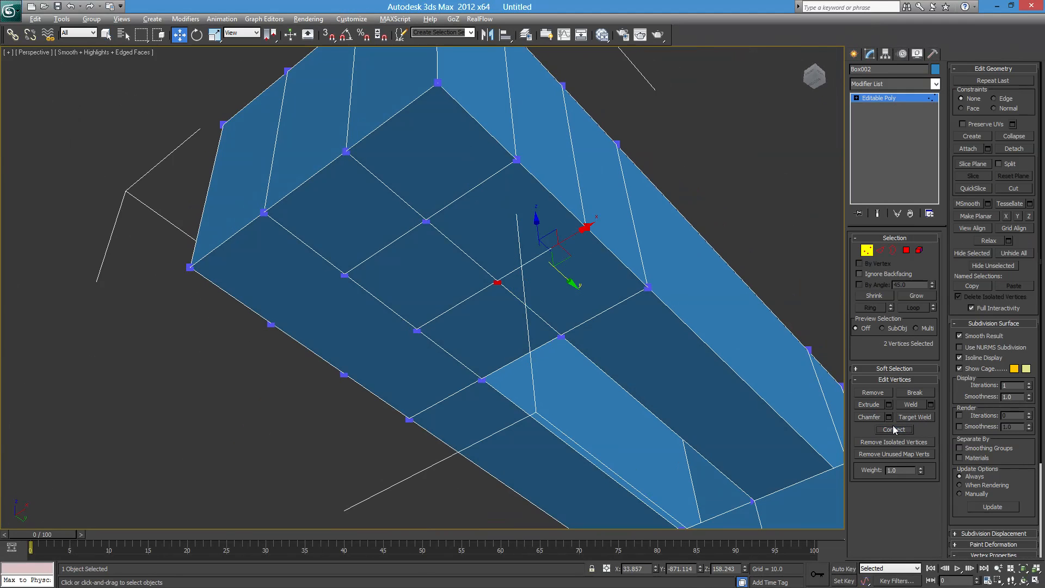
middle_click_drag(489, 293, 636, 296, "alt")
middle_click_drag(586, 184, 576, 311, "alt")
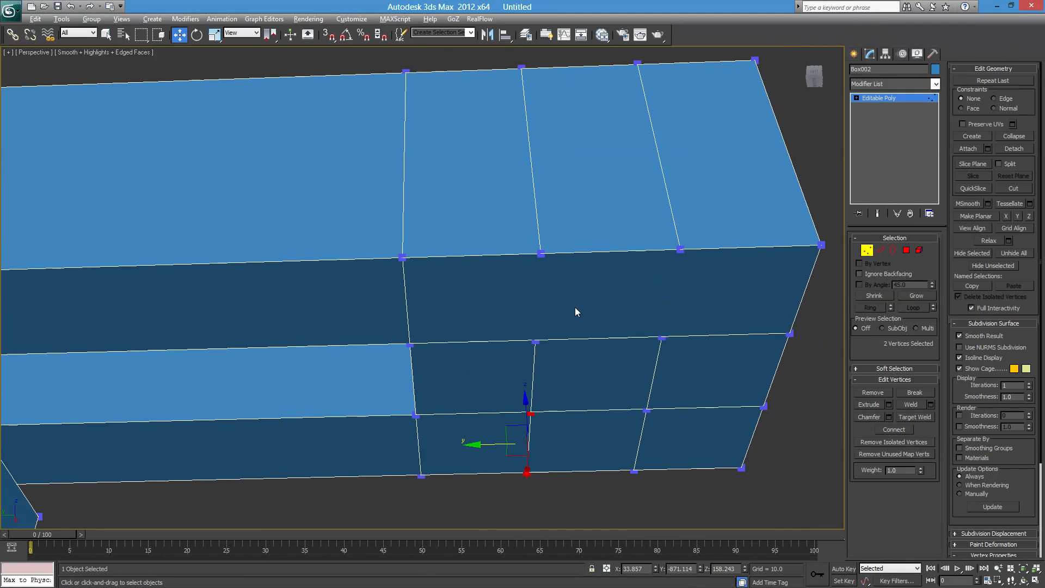
On the opposite side of the underside, connect the slot-side cross edge's vertex to the matching outer vertex.
left_click(539, 342)
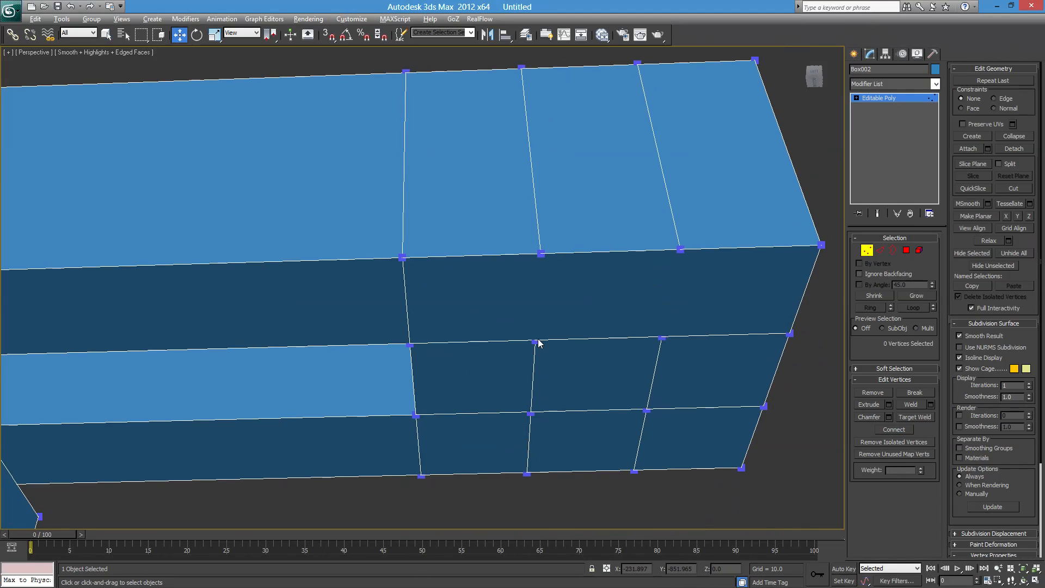
left_click(536, 344)
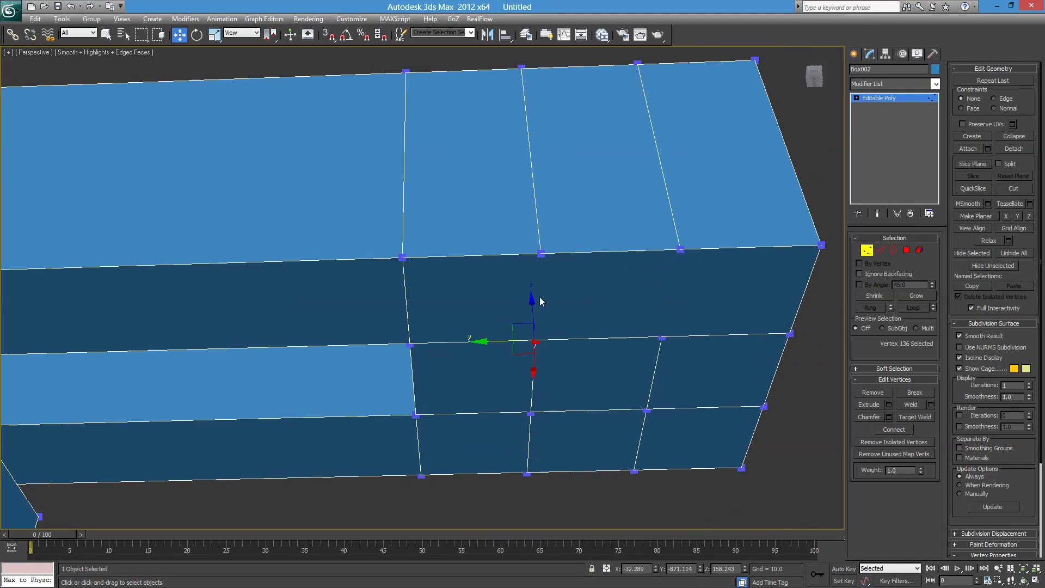
left_click(541, 254, "ctrl")
left_click(887, 430)
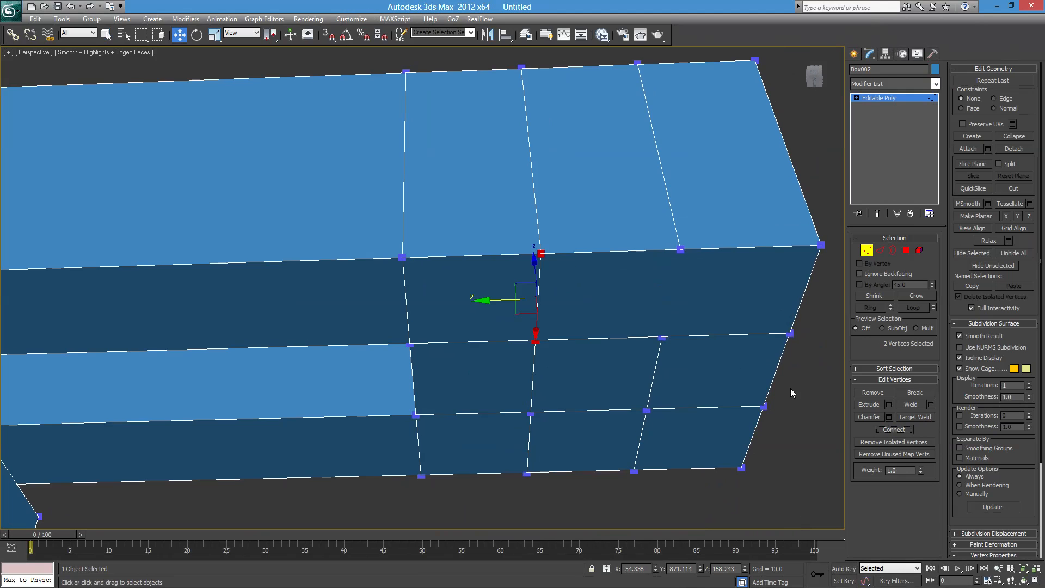
Connect the end-side cross edge's vertex to the matching outer vertex on that same opposite side.
left_click(662, 338)
left_click(680, 249, "ctrl")
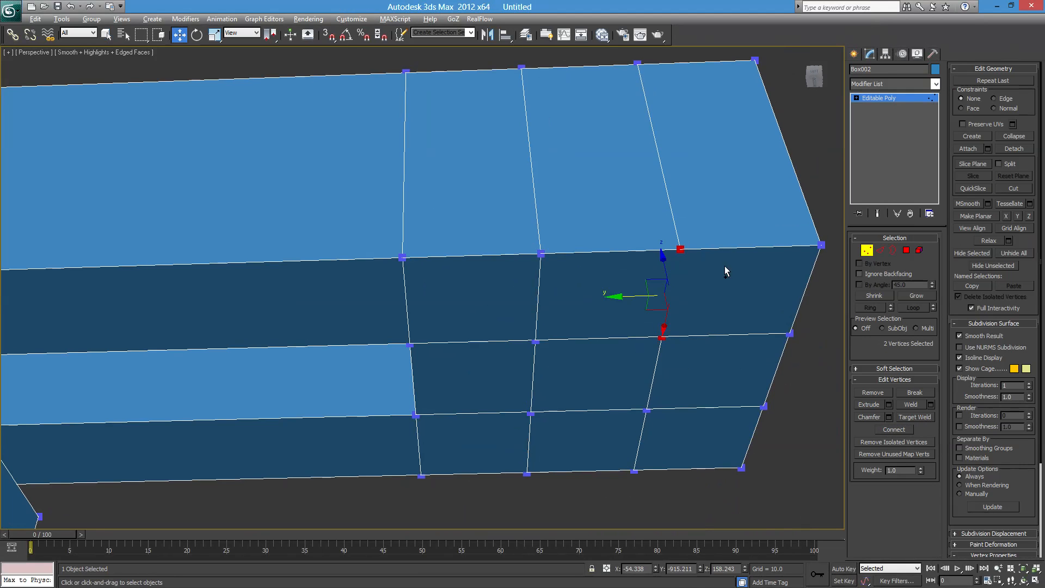
middle_click_drag(679, 369, 659, 352)
scroll(629, 306, "down", 4)
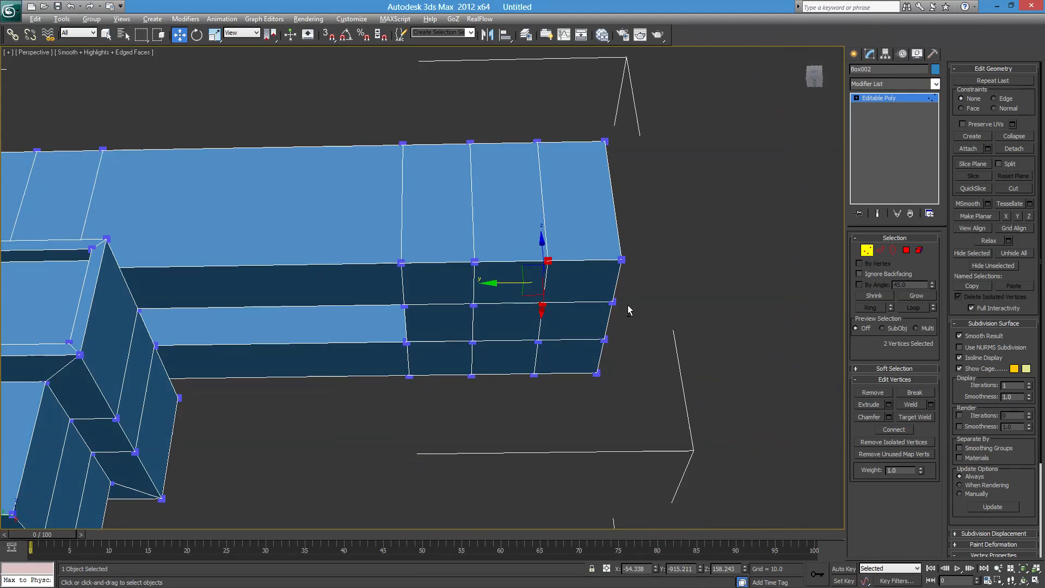
middle_click_drag(629, 304, 668, 437, "alt")
middle_click_drag(602, 392, 636, 303, "alt")
Select the full edge loop nearest the block's free end, running across the underside and around the sides.
left_click(882, 250)
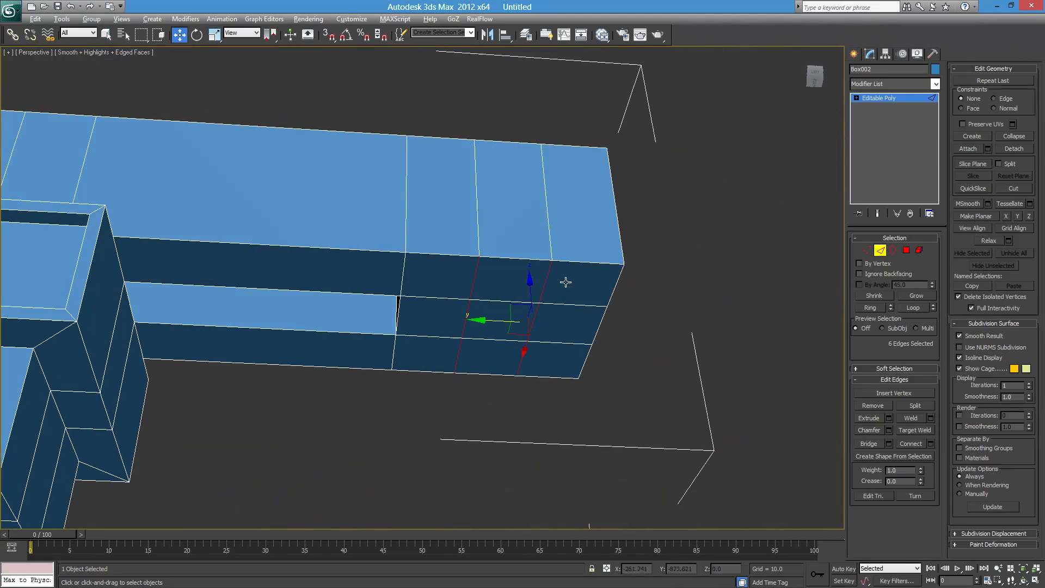
left_click(554, 319)
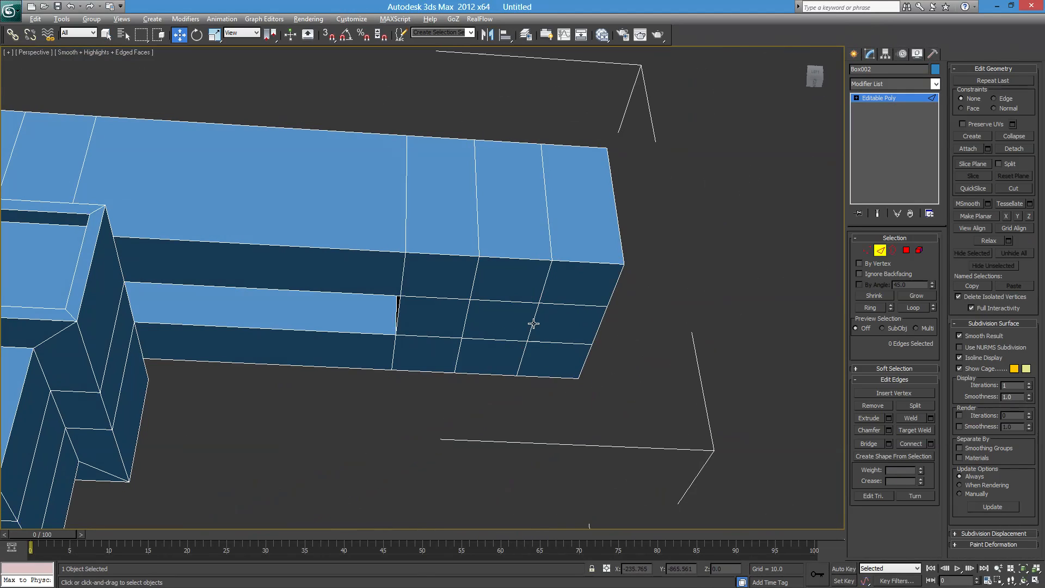
left_click(534, 323)
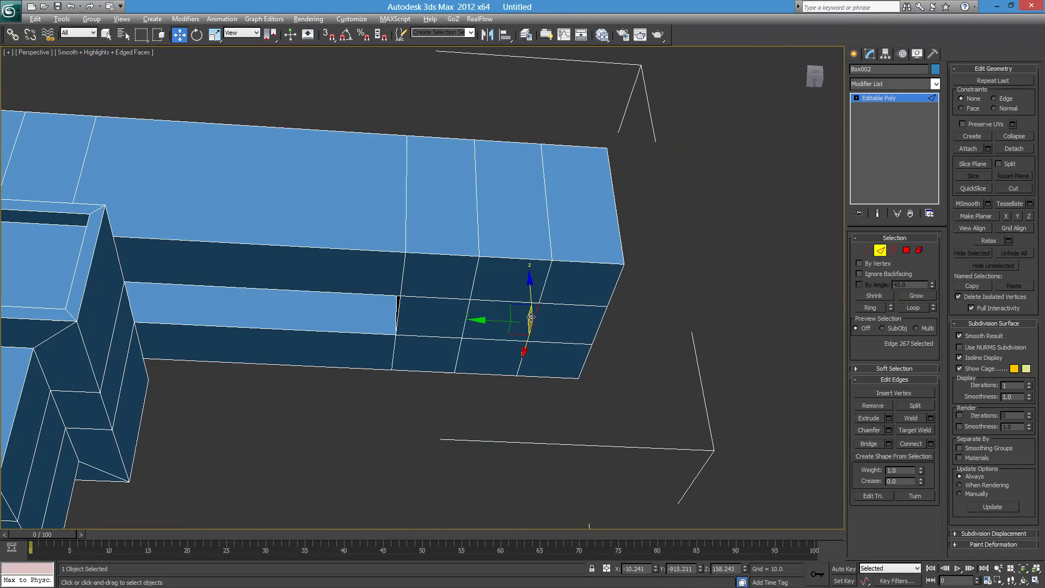
double_click(544, 287)
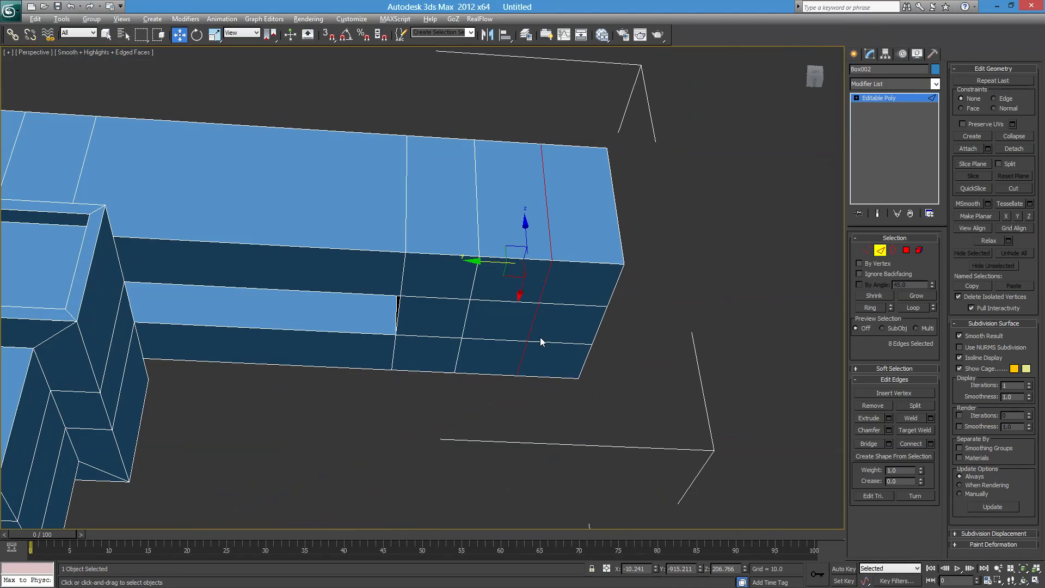
Try sliding the selected edge loop along the block's length toward the slot and back toward the free end.
middle_click_drag(540, 342, 537, 260, "alt")
mouse_move(490, 264)
left_mouse_down()
mouse_move(446, 273)
mouse_move(539, 269)
mouse_move(483, 267)
left_mouse_up()
middle_click_drag(540, 311, 481, 265, "alt")
mouse_move(482, 267)
left_mouse_down()
mouse_move(448, 268)
mouse_move(548, 267)
mouse_move(422, 268)
mouse_move(523, 268)
mouse_move(373, 279)
mouse_move(467, 287)
mouse_move(382, 297)
left_mouse_up()
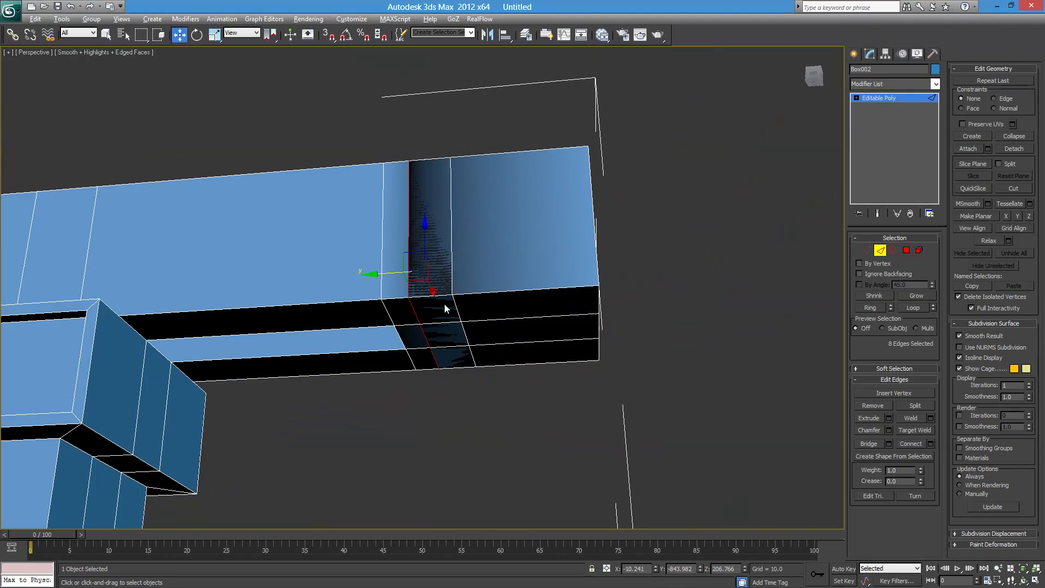
middle_click_drag(445, 304, 541, 289, "alt")
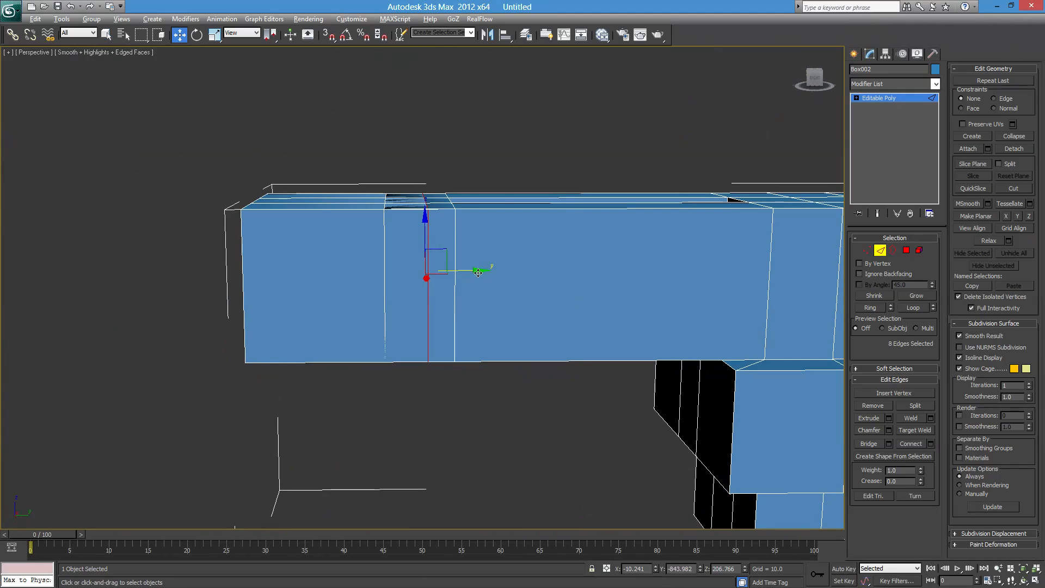
middle_click_drag(467, 287, 439, 350, "alt")
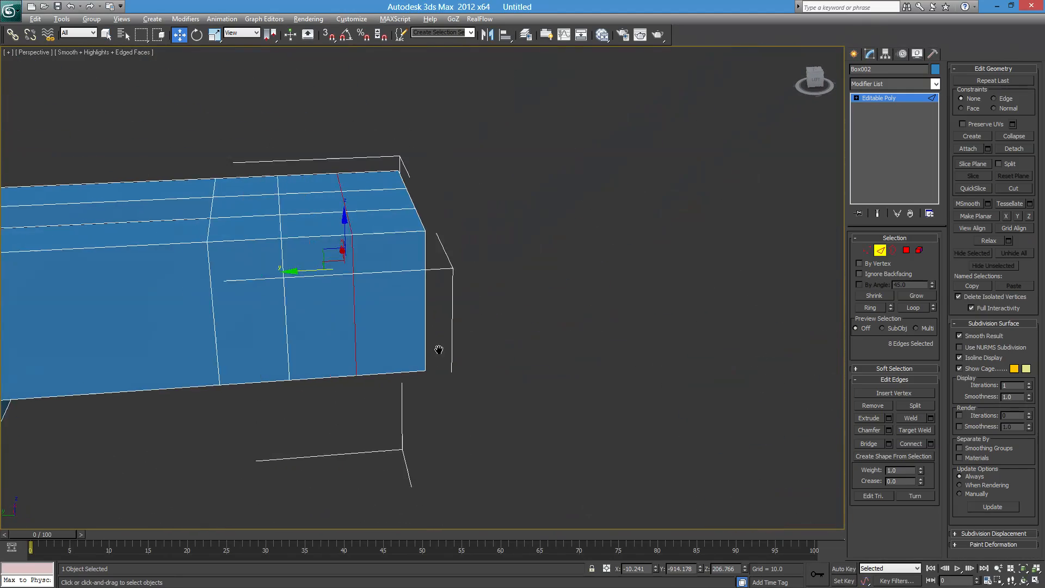
Leave edge editing and delete both the green and blue models, emptying the scene.
scroll(439, 349, "down", 5)
middle_click_drag(651, 280, 427, 270, "alt")
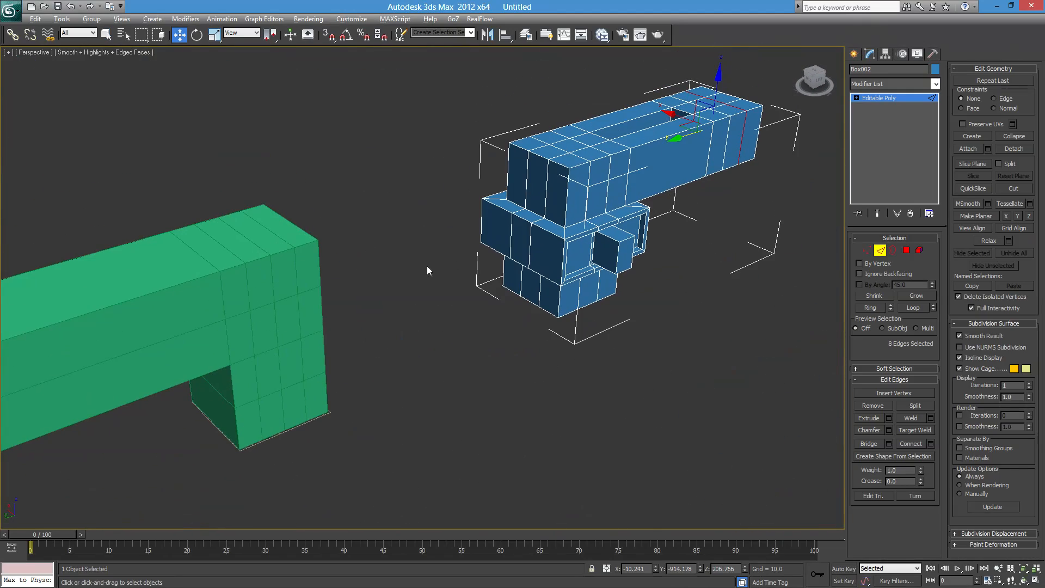
left_click(877, 255)
scroll(584, 353, "down", 5)
left_click_drag(591, 397, 318, 234)
key("Delete")
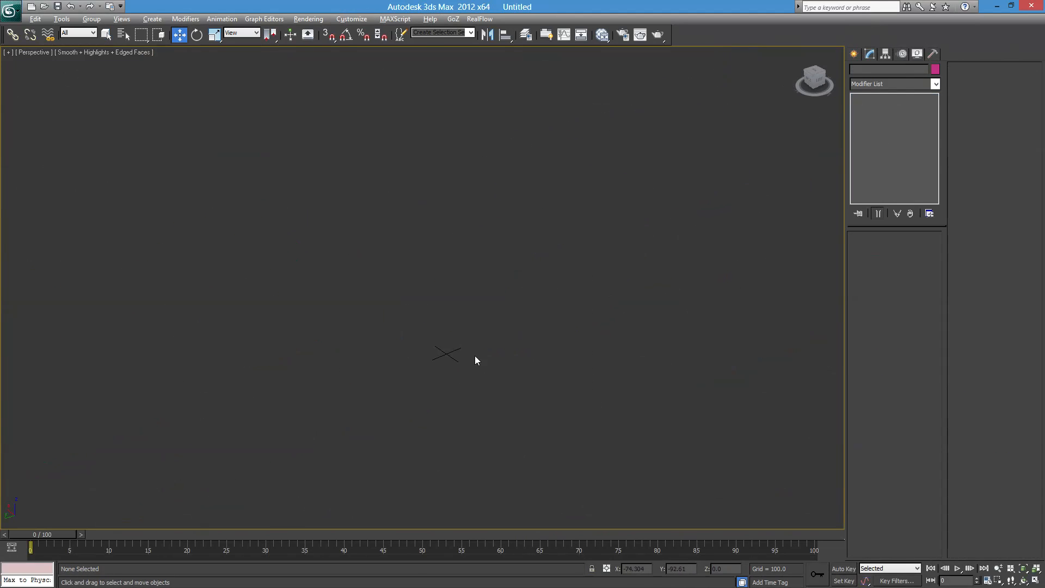
Create a box centred on the grid, about 137 units in length and width and about 196 units high.
scroll(476, 359, "up", 5)
middle_click_drag(467, 390, 437, 332)
scroll(474, 369, "up", 4)
scroll(547, 280, "down", 3)
left_click(854, 54)
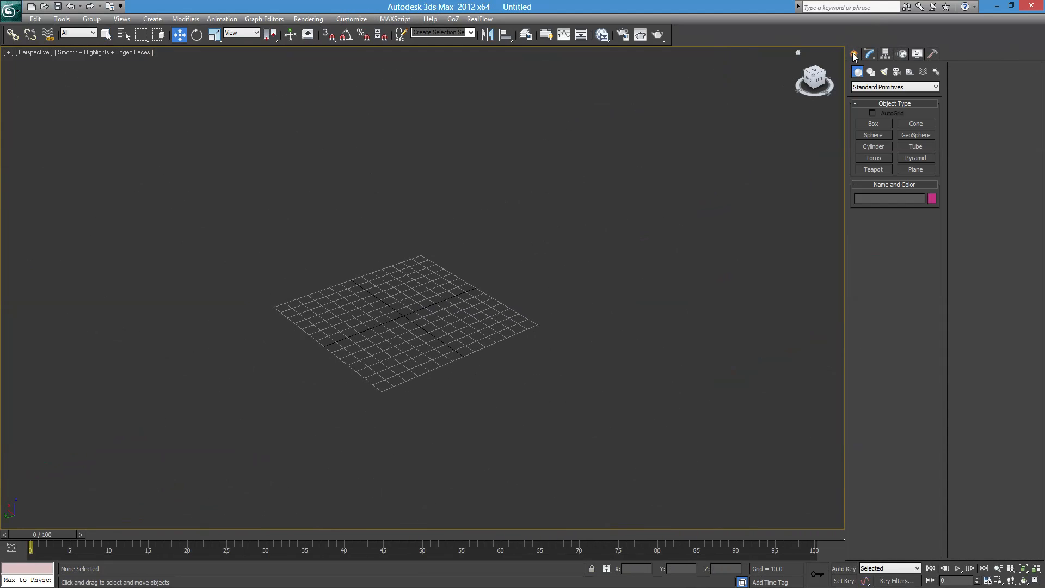
left_click(873, 125)
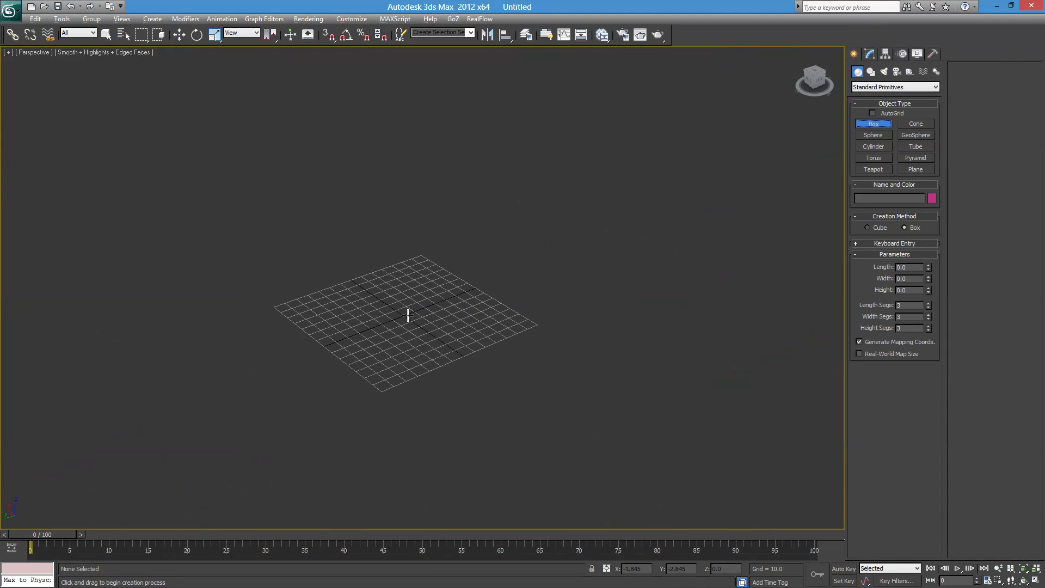
left_click_drag(408, 316, 447, 364)
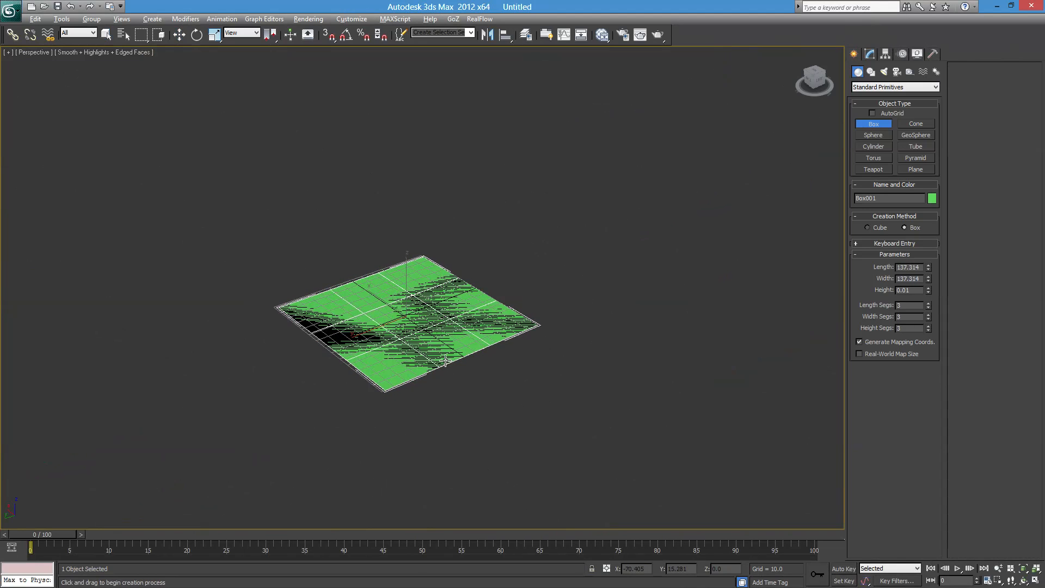
left_click(466, 102)
middle_click_drag(462, 129, 468, 185)
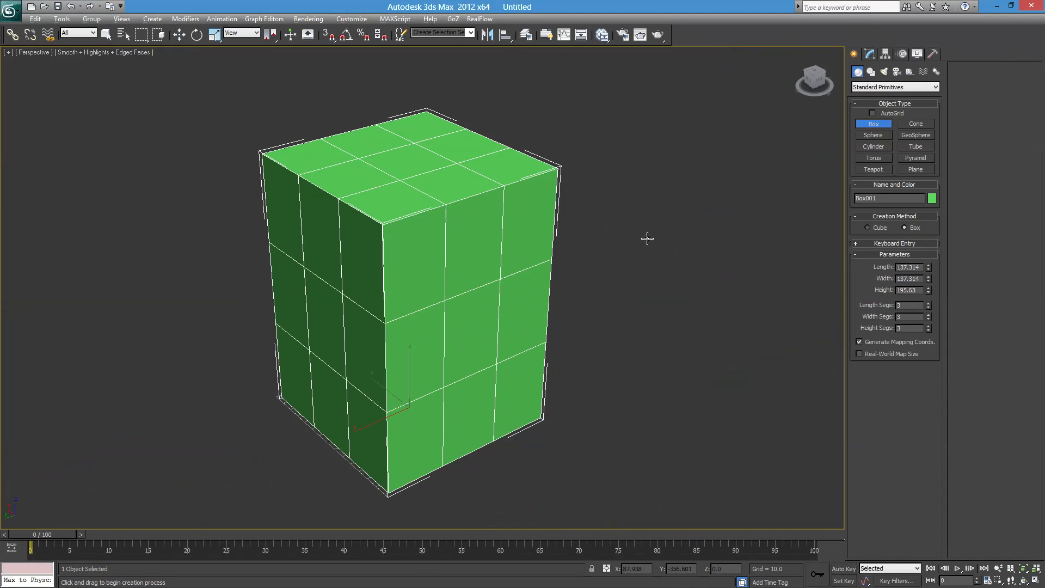
Set the box's length, width and height segments to 1 and finish creating it.
right_click(929, 307)
right_click(929, 318)
right_click(929, 329)
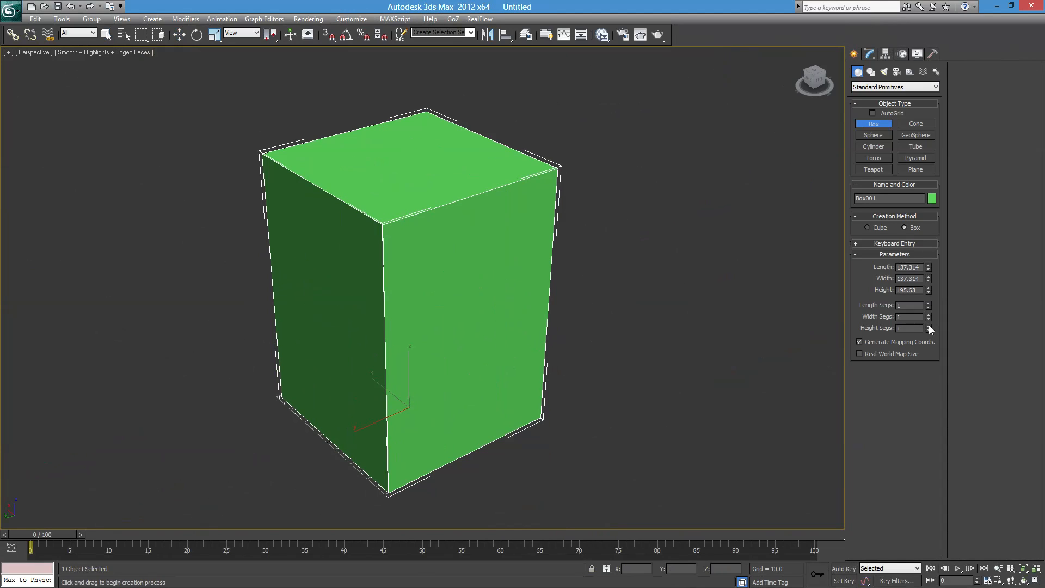
key("w")
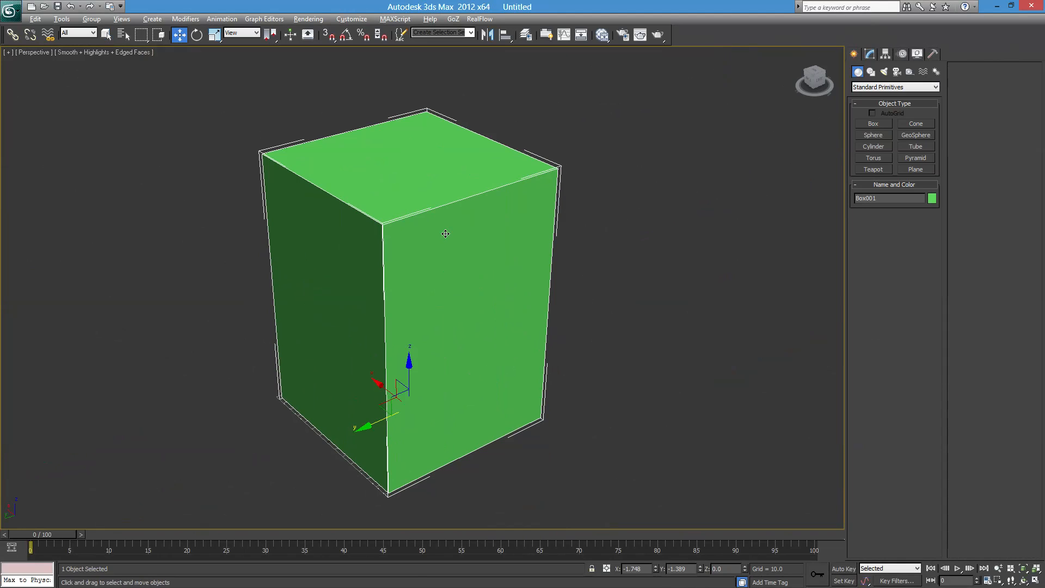
Convert the box to an Editable Poly.
left_click(871, 54)
right_click(887, 128)
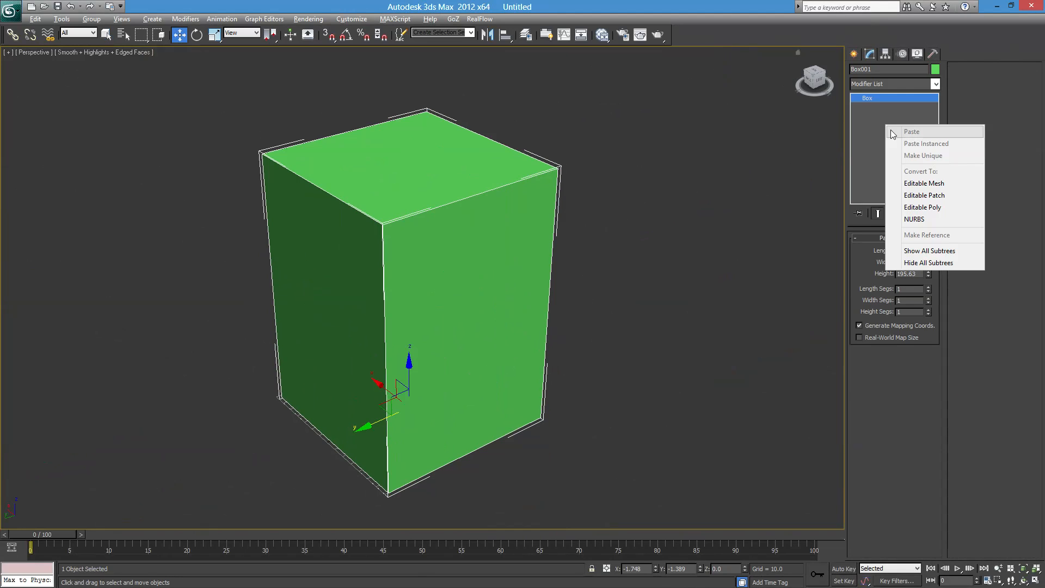
left_click(925, 208)
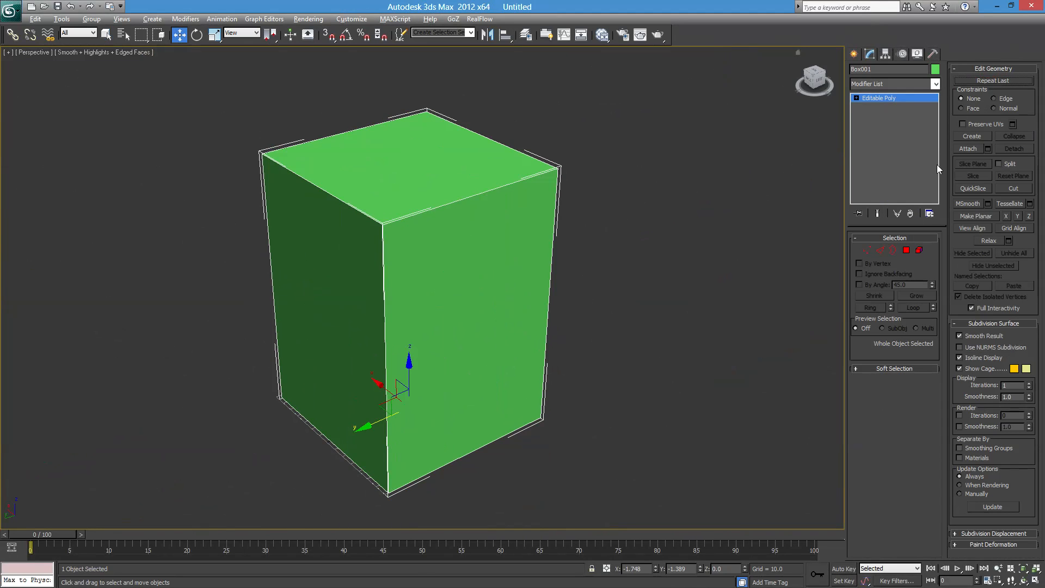
Inset the box's top polygon slightly, leaving a narrow border around it.
left_click(907, 250)
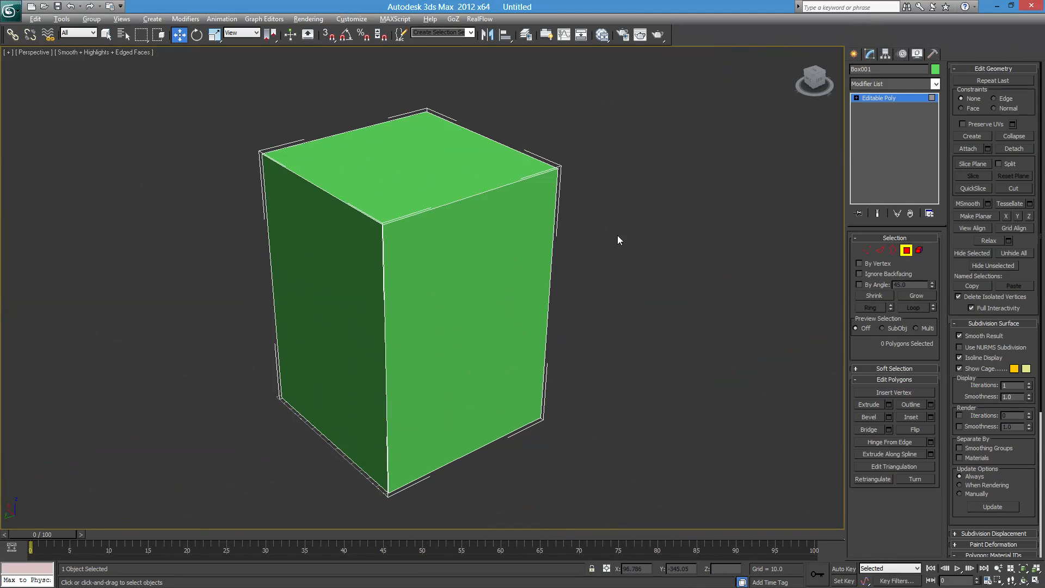
scroll(470, 300, "down", 4)
left_click(471, 300)
scroll(486, 298, "up", 1)
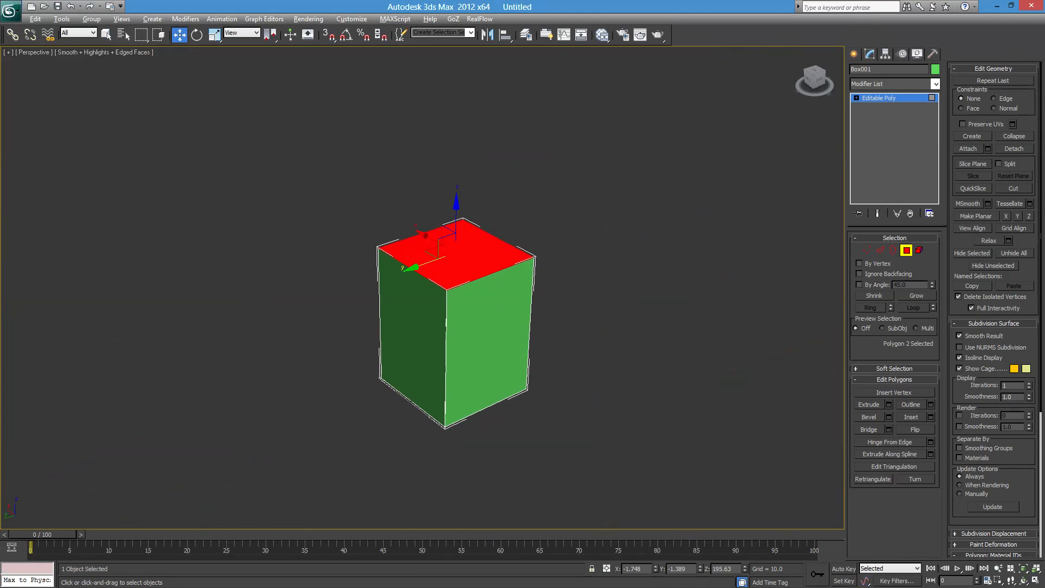
scroll(500, 198, "up", 2)
middle_click_drag(500, 198, 489, 199)
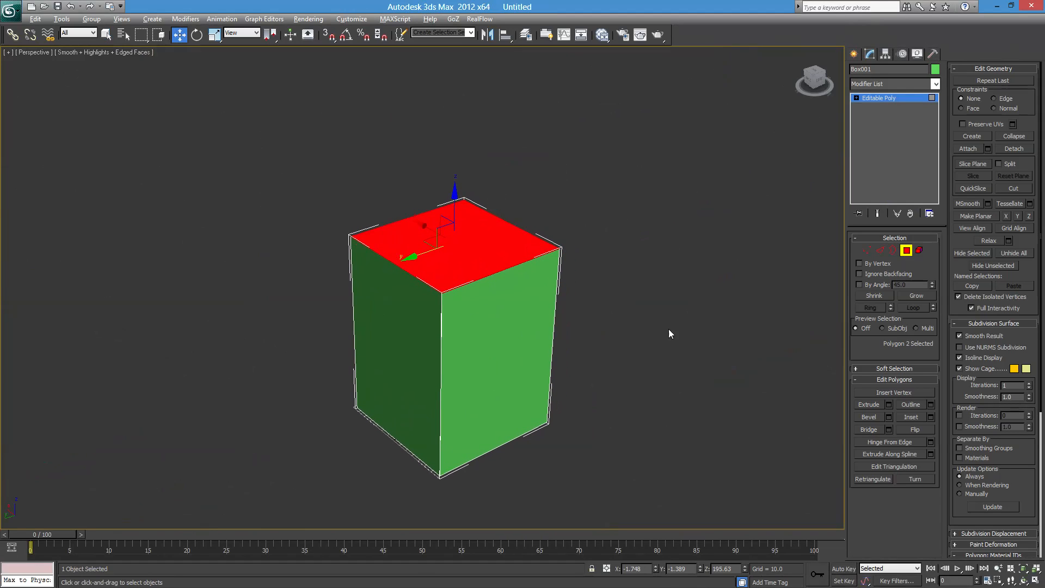
left_click(869, 405)
left_click(918, 417)
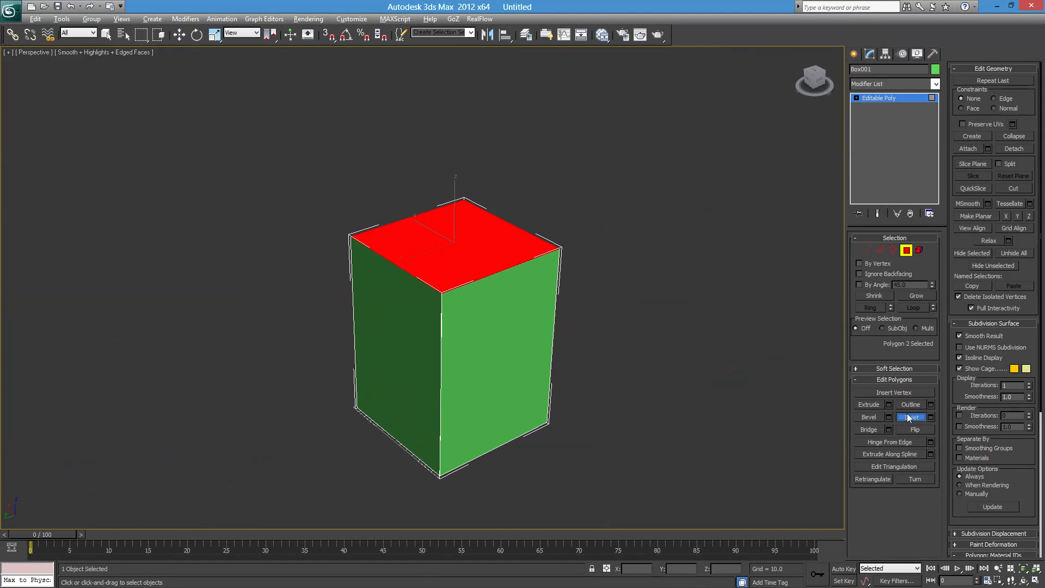
left_click_drag(450, 231, 477, 278)
middle_click_drag(548, 234, 555, 342)
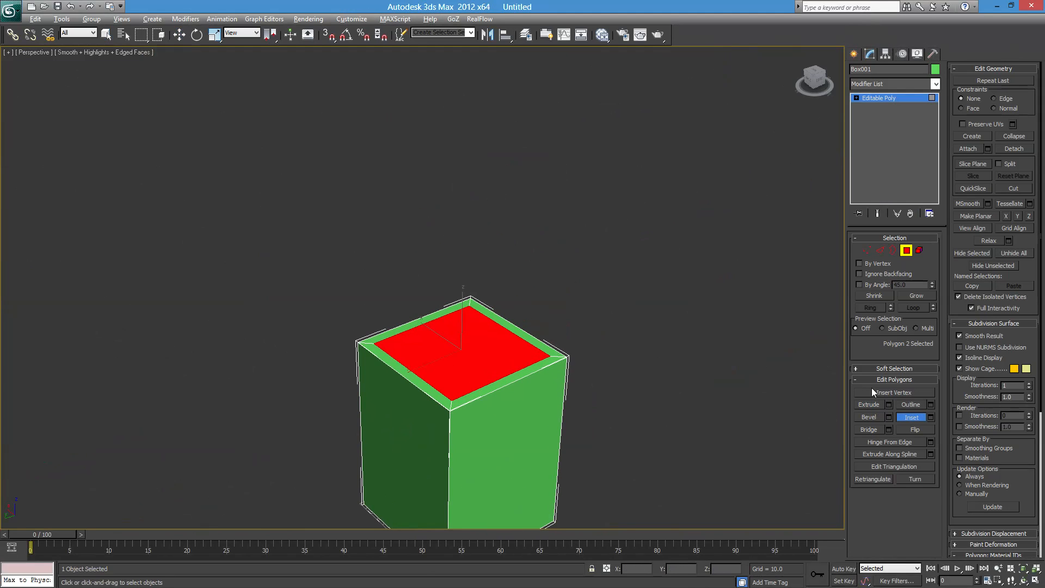
Extrude the inset top polygon upward and raise it further along Z to form a tall second tier.
left_click(870, 406)
left_click_drag(467, 355, 492, 91)
key("w")
middle_click_drag(490, 288, 489, 265, "alt")
left_click_drag(456, 207, 457, 103)
middle_click_drag(456, 103, 471, 283)
Inset the second tier's top polygon to leave a narrow border around it.
left_click(911, 405)
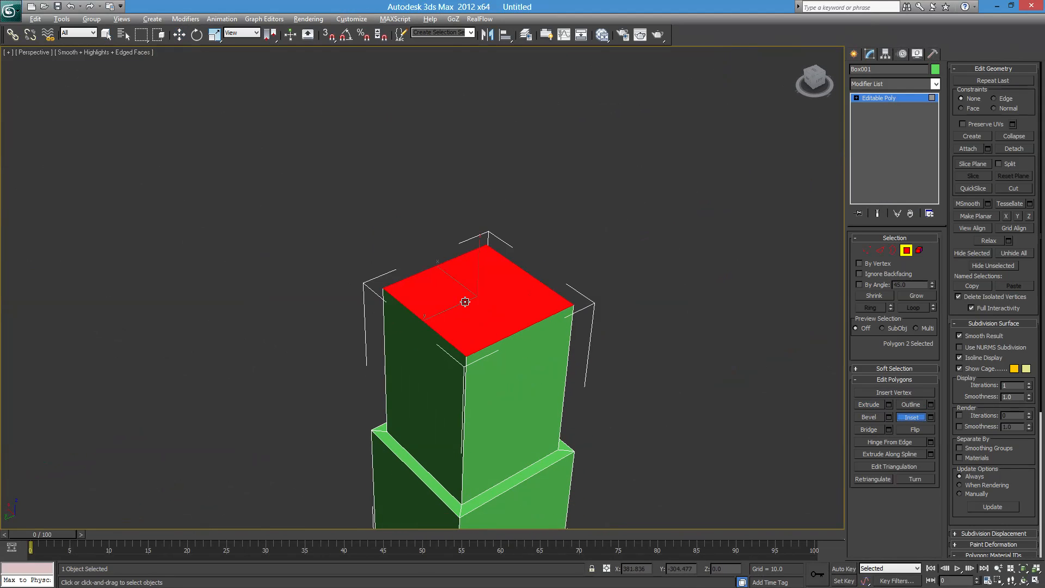
left_click_drag(466, 299, 513, 358)
middle_click_drag(512, 357, 587, 355, "alt")
Extrude the second tier's inset polygon into a third tier and raise its top to about 573 along Z.
left_click(869, 408)
middle_click_drag(629, 289, 635, 355)
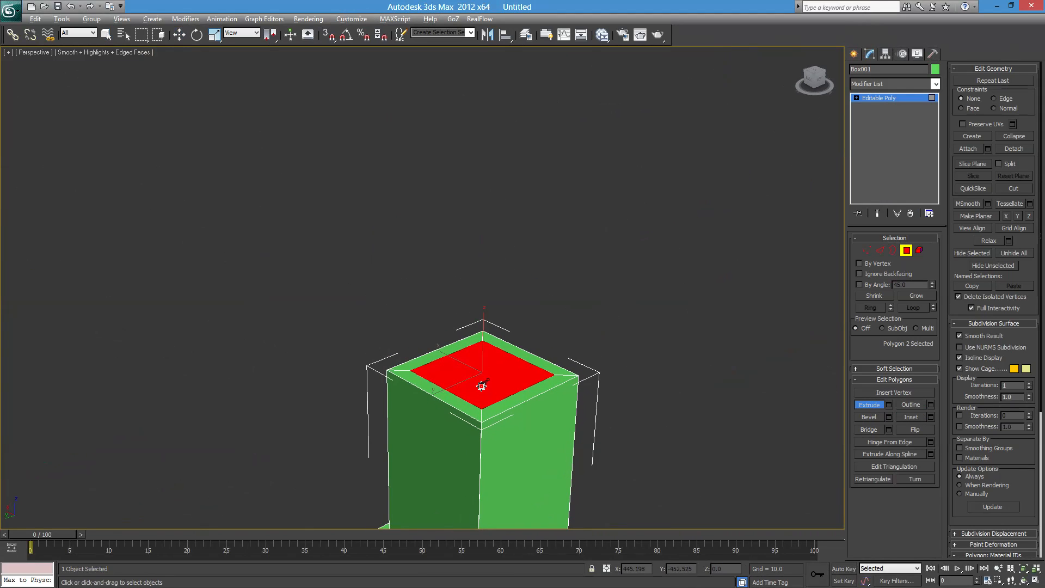
left_click_drag(481, 385, 501, 124)
key("w")
middle_click_drag(497, 333, 483, 271, "alt")
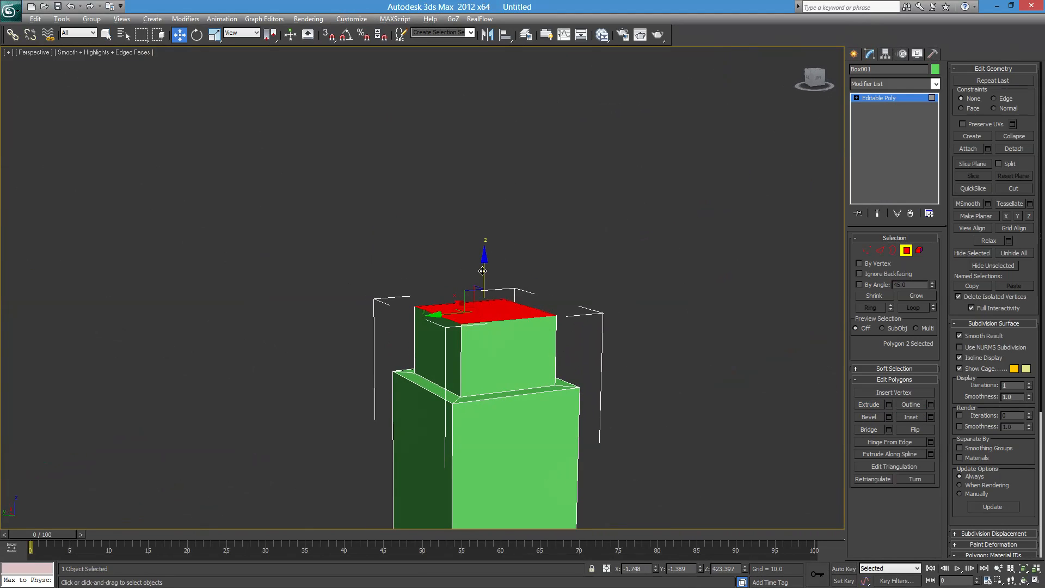
left_click_drag(483, 262, 486, 75)
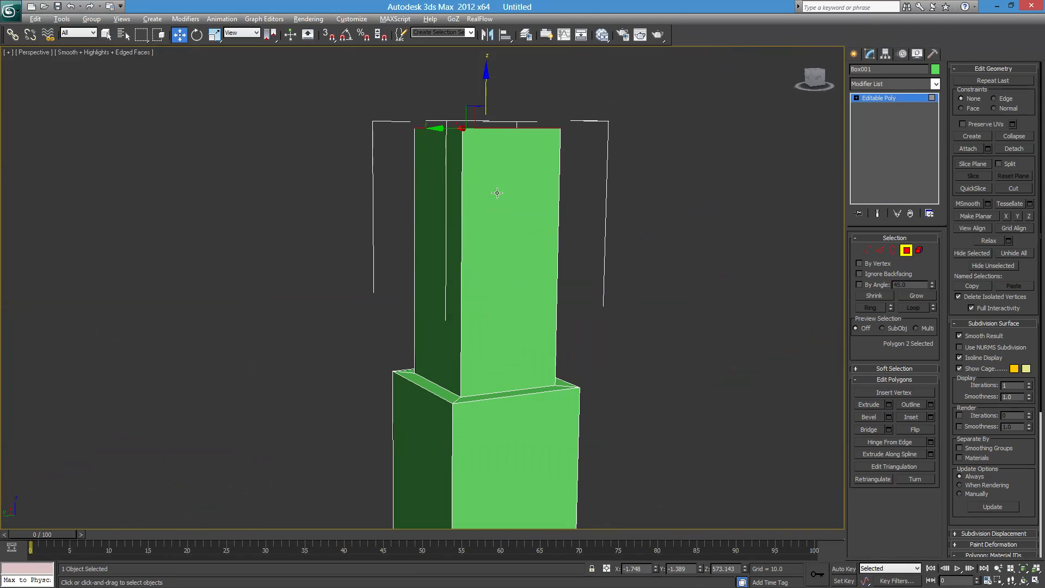
middle_click_drag(484, 156, 507, 192, "alt")
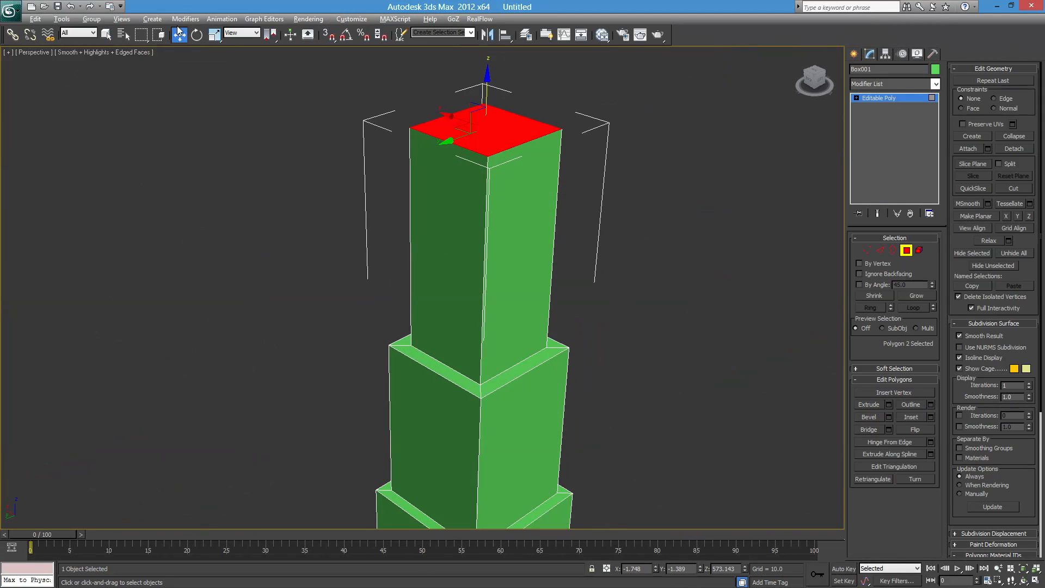
middle_click_drag(454, 277, 416, 269)
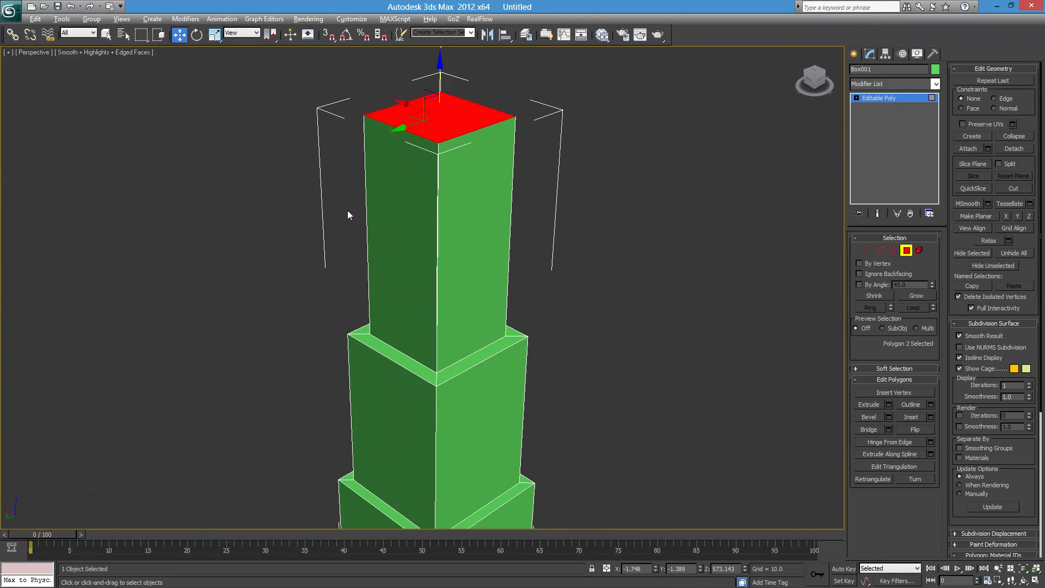
middle_click_drag(350, 215, 490, 403)
middle_click_drag(402, 240, 401, 319)
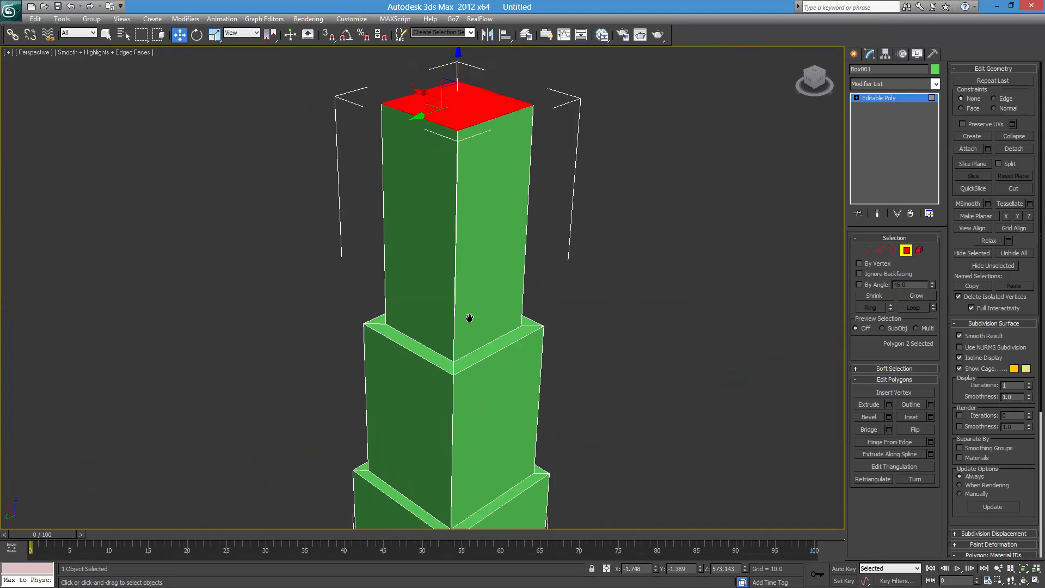
scroll(467, 314, "down", 3)
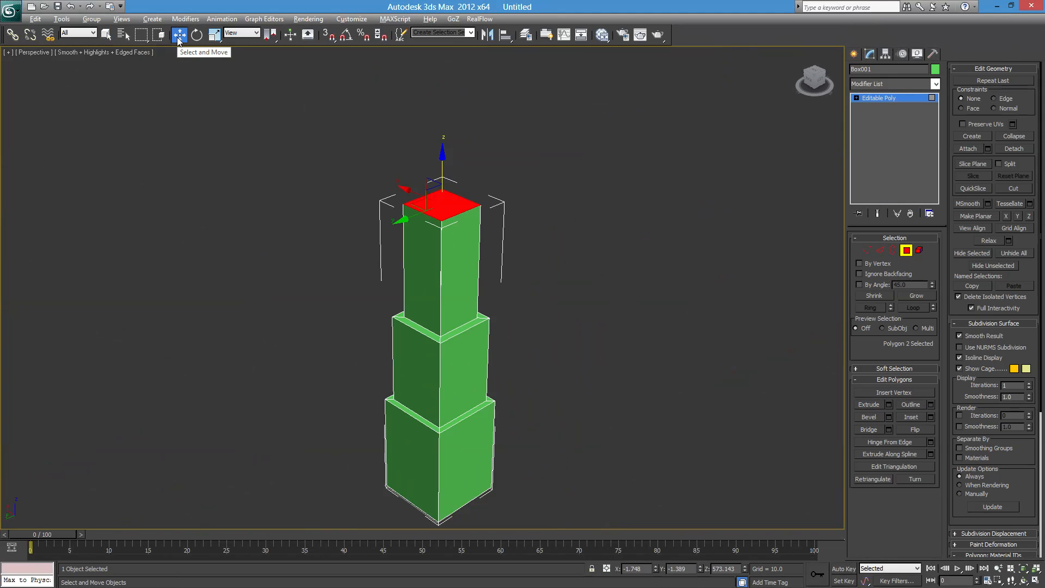
middle_click_drag(441, 314, 527, 264)
scroll(461, 306, "up", 3)
scroll(461, 306, "down", 3)
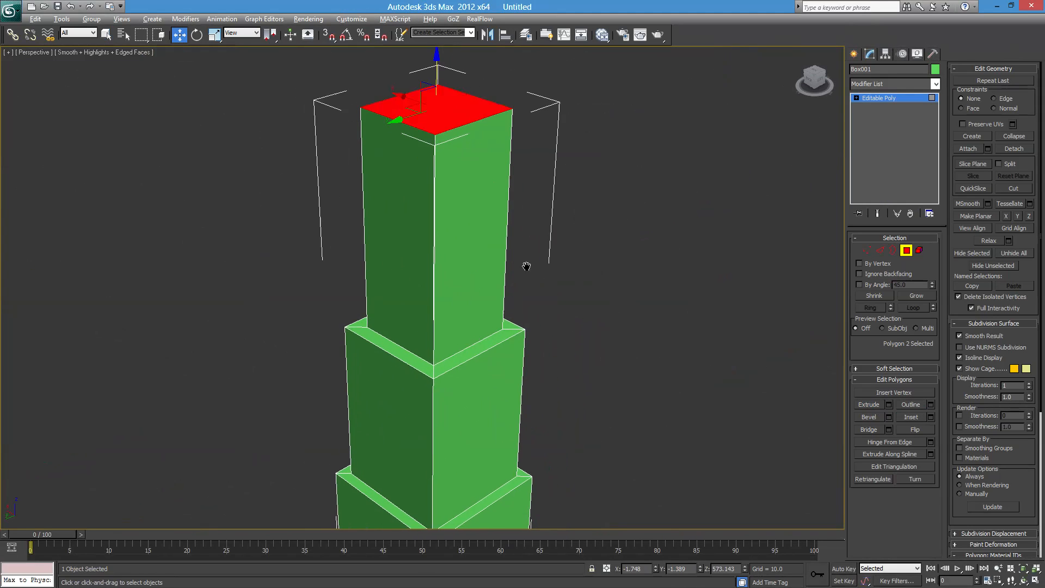
Try moving a side polygon of the top tier upward along Z, and undo the move.
left_click(469, 214)
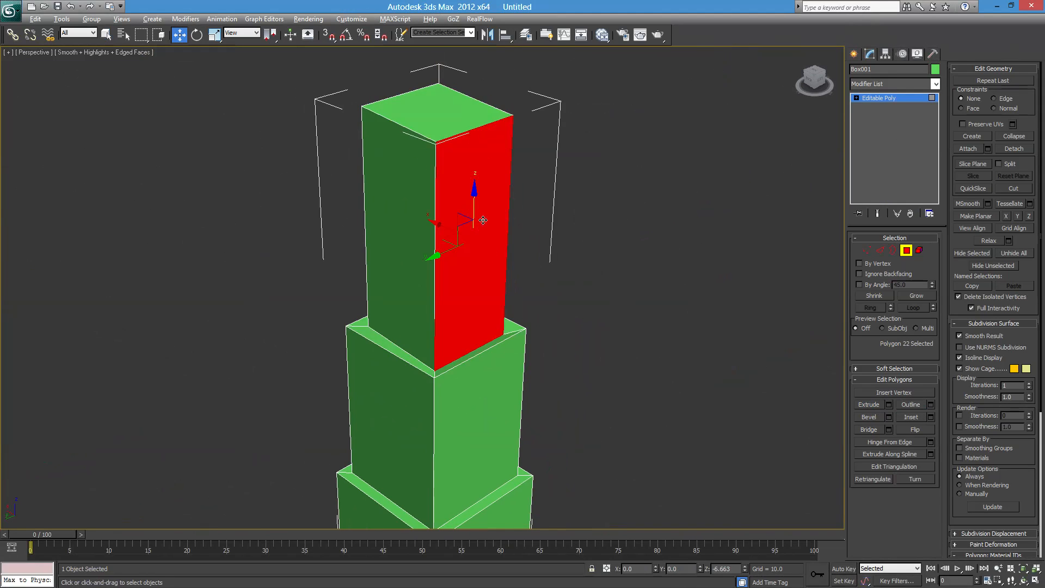
left_click_drag(477, 192, 491, 176)
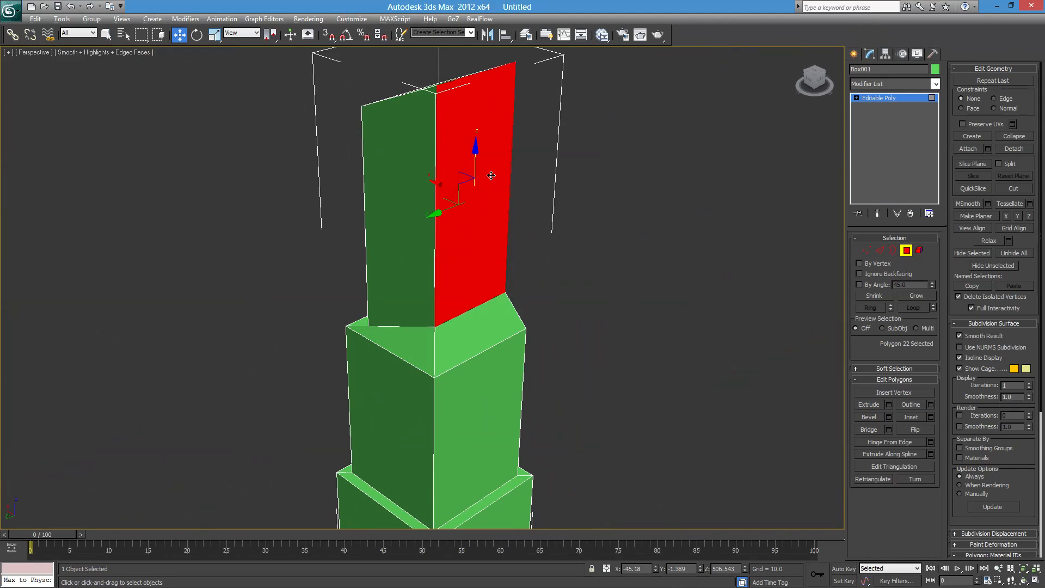
key("ctrl+z")
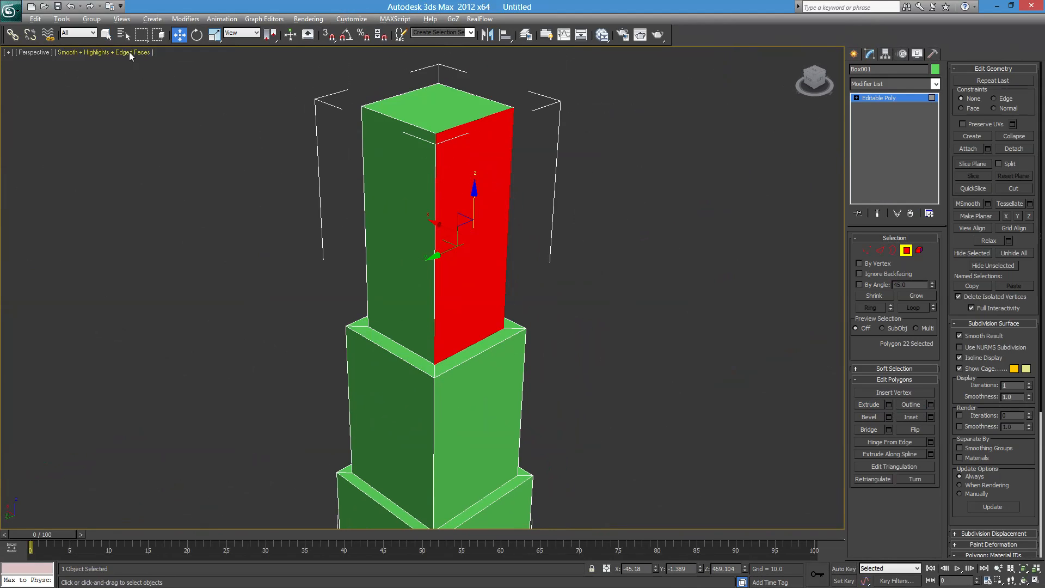
Demonstrate the plain Select Object tool by selecting the top tier's side and top polygons in turn.
left_click(106, 36)
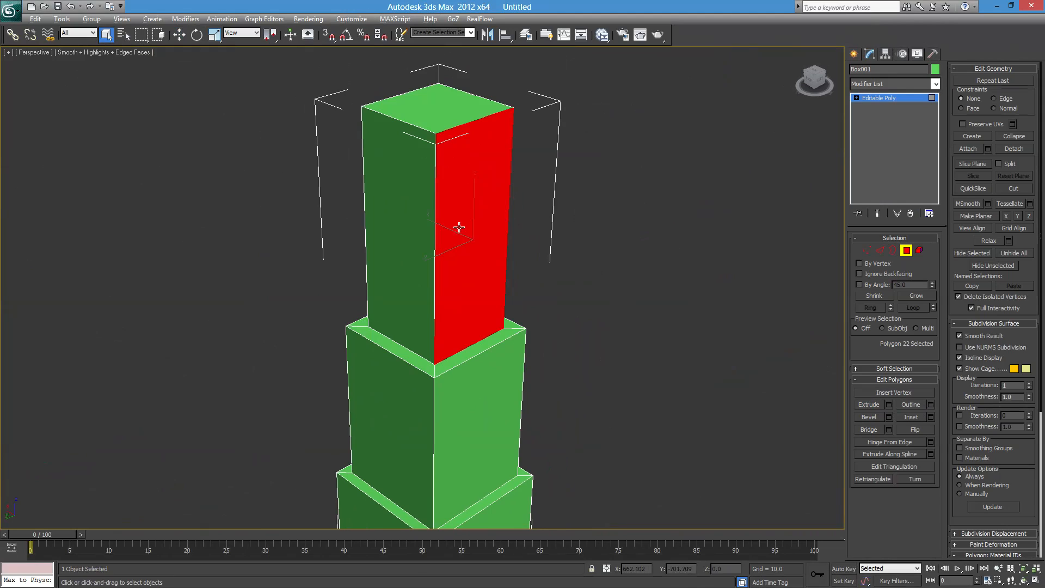
left_click(408, 186)
left_click(448, 158)
left_click(416, 196)
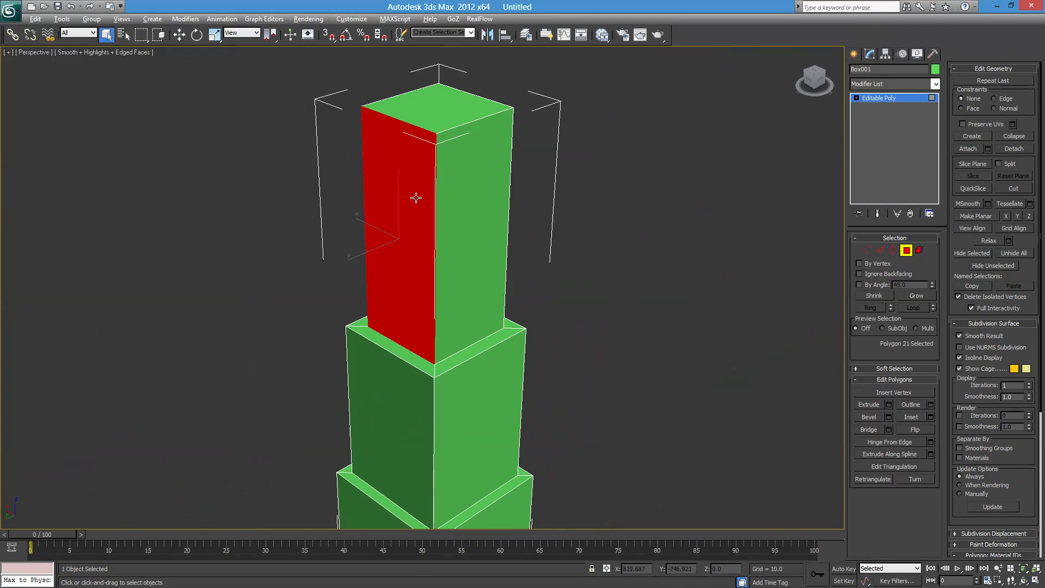
left_click(481, 226)
left_click(474, 207)
left_click(406, 208)
left_click(440, 120)
left_click(480, 202)
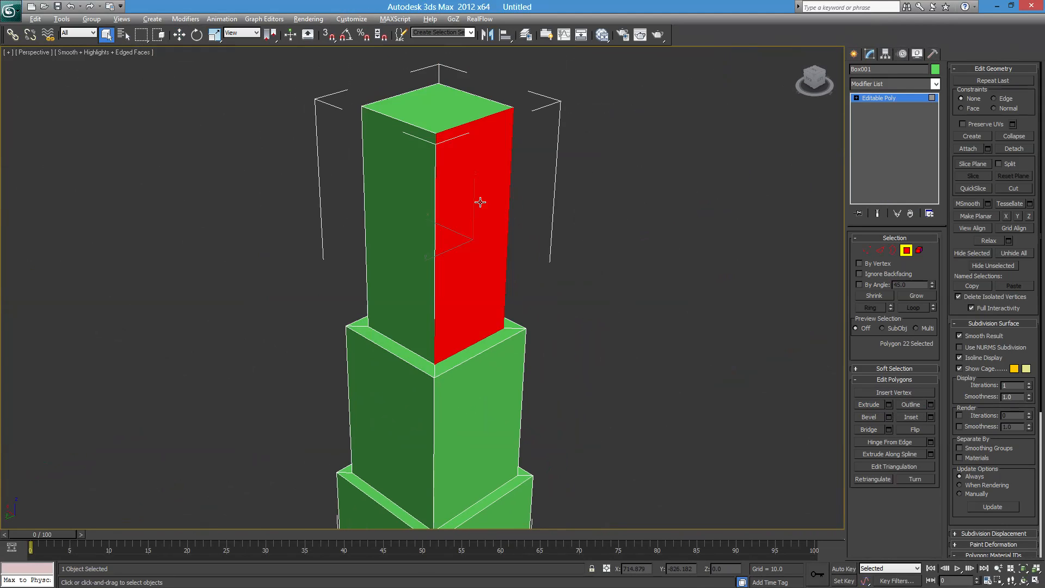
left_click(427, 225)
left_click(456, 186)
left_click(412, 201)
left_click(457, 198)
left_click(427, 200)
left_click(458, 194)
Inset the top tier's top polygon down to a small square at the centre of the face.
left_click(439, 104)
middle_click_drag(482, 241, 462, 177)
scroll(472, 325, "down", 5)
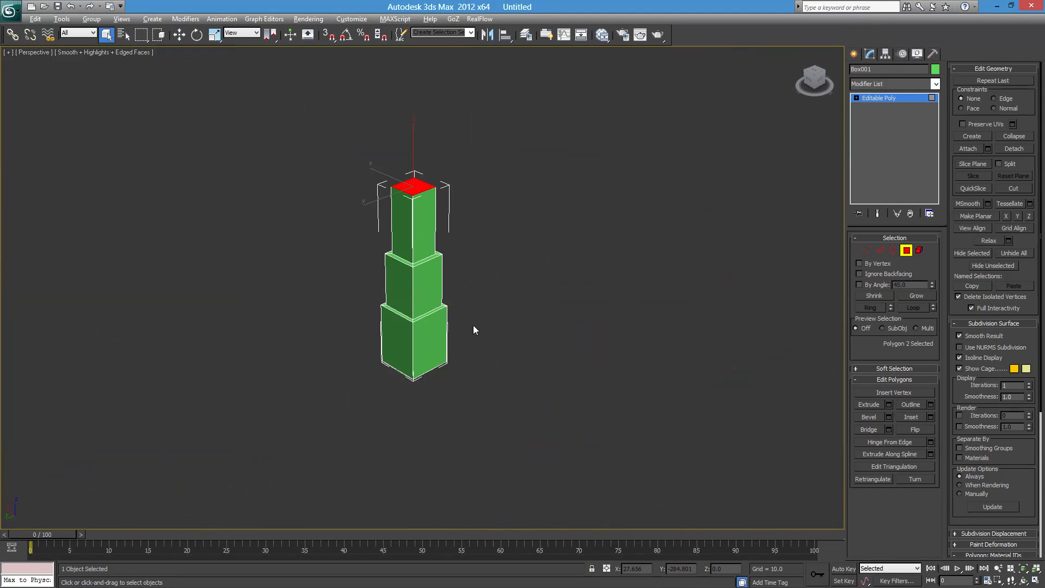
scroll(477, 356, "up", 3)
middle_click_drag(472, 325, 446, 379)
scroll(446, 313, "up", 5)
scroll(446, 317, "down", 5)
scroll(409, 223, "up", 3)
middle_click_drag(414, 217, 433, 282)
scroll(441, 283, "up", 5)
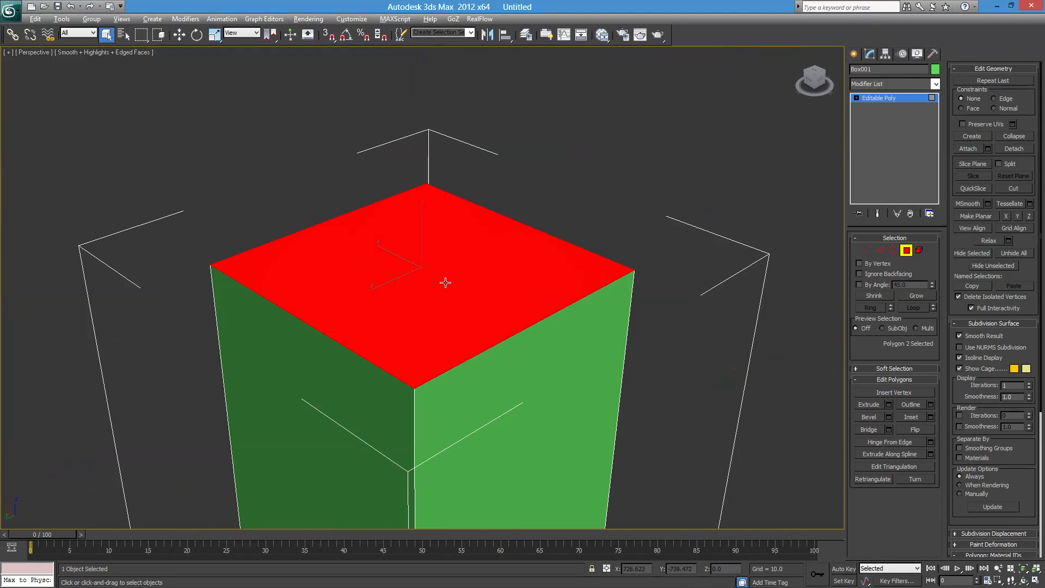
left_click(913, 417)
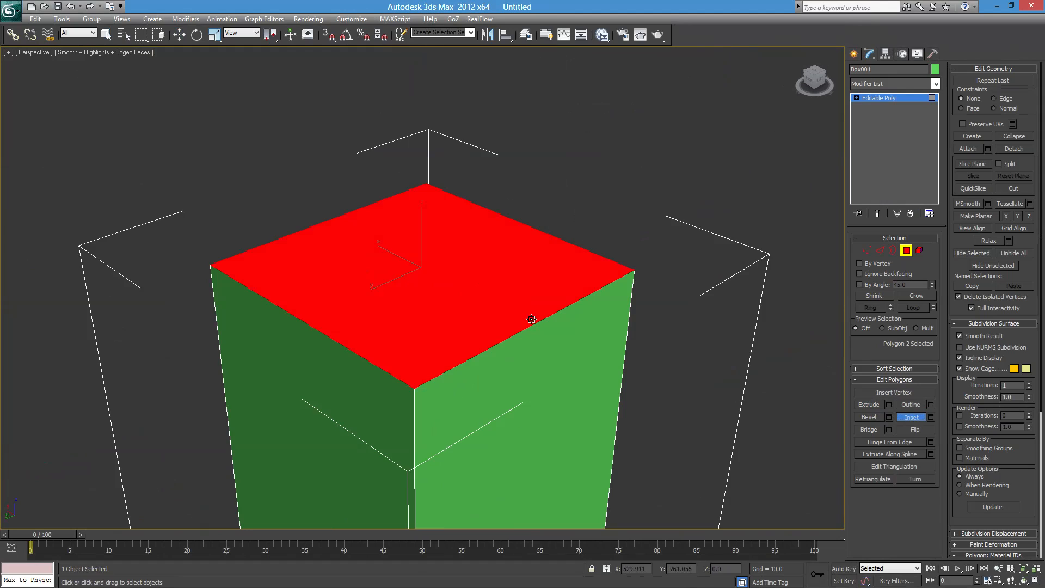
left_click_drag(435, 252, 526, 403)
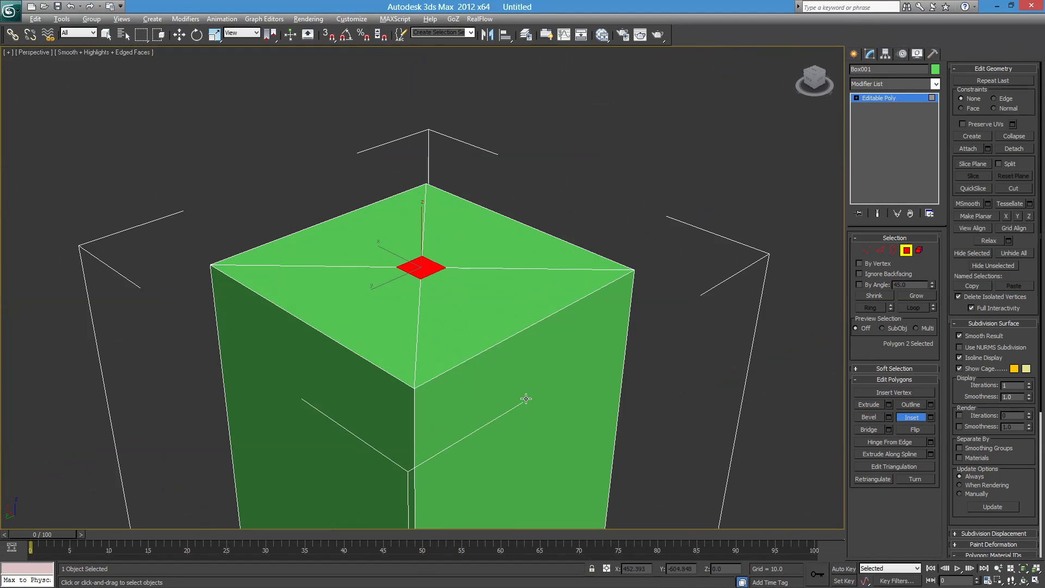
Extrude the small central square upward and raise its top to about 756 along Z to form a thin spire.
left_click(870, 405)
scroll(551, 361, "down", 5)
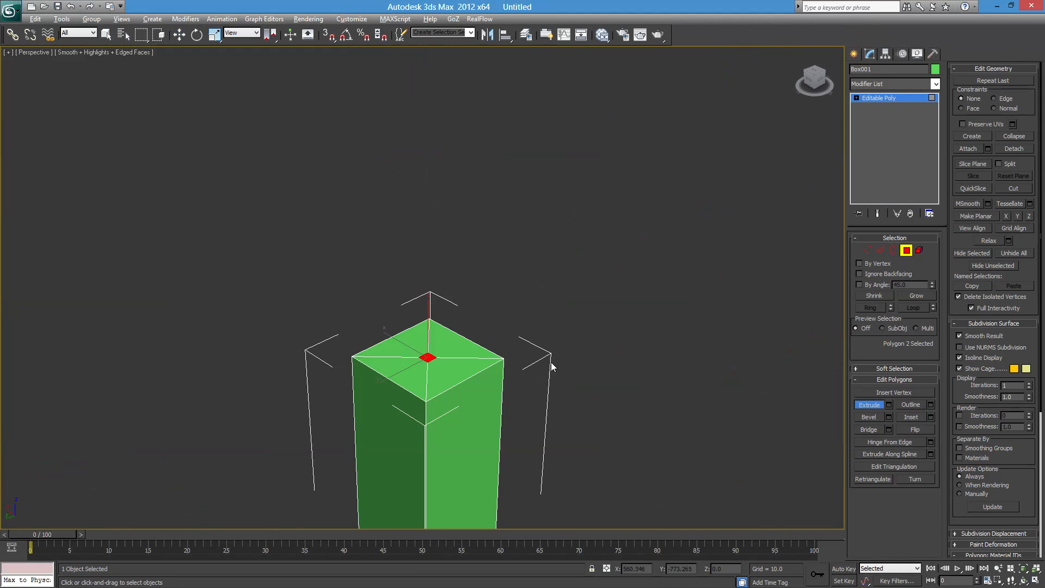
left_click_drag(426, 358, 452, 82)
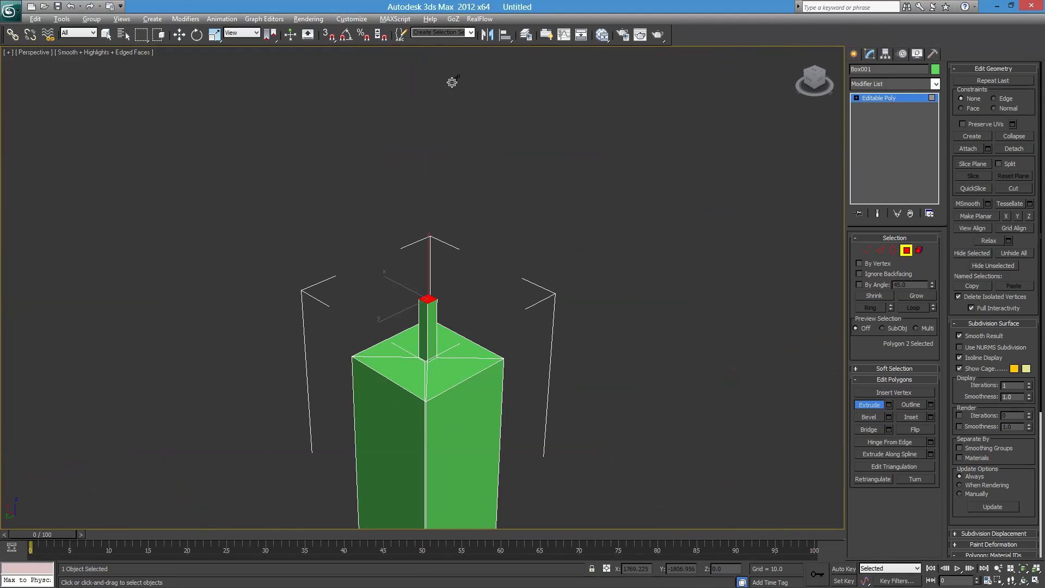
left_click(859, 404)
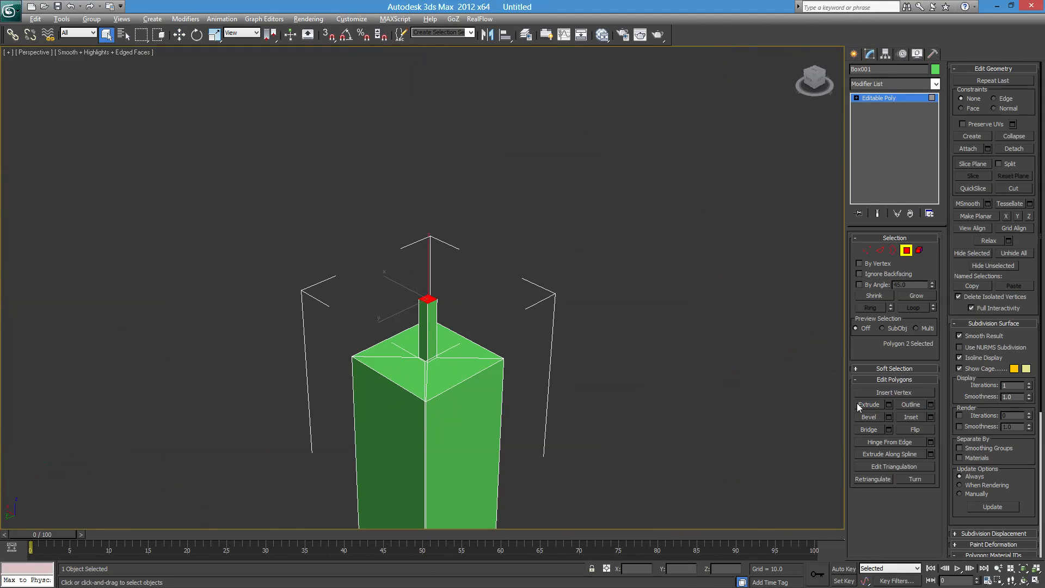
left_click(179, 35)
left_click_drag(426, 252, 418, 100)
Examine the thin spire and the tiers beneath it from several sides.
middle_click_drag(441, 336, 441, 213)
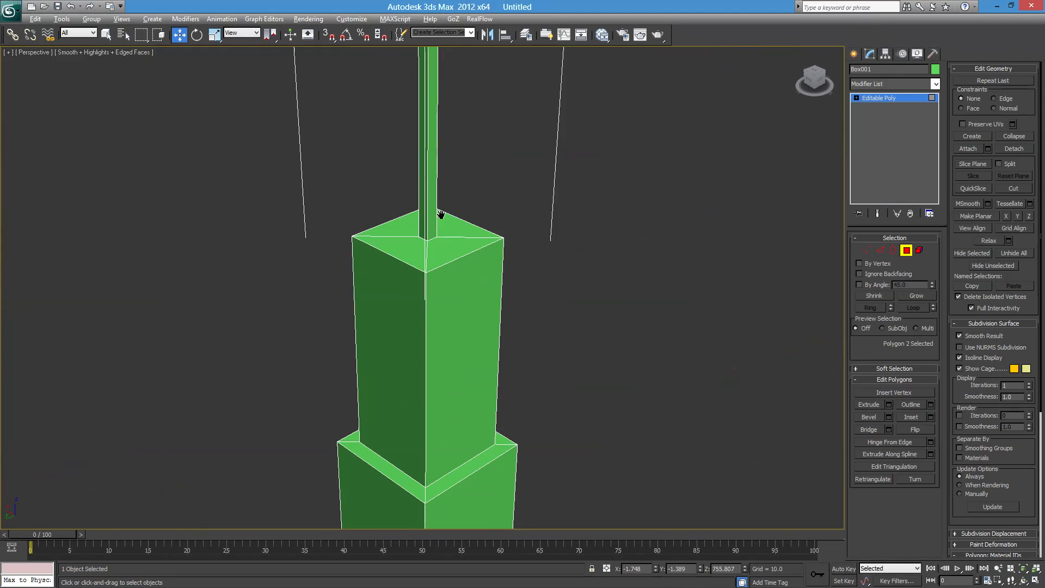
scroll(445, 287, "down", 5)
scroll(430, 246, "up", 5)
middle_click_drag(419, 72, 438, 249)
scroll(438, 248, "up", 4)
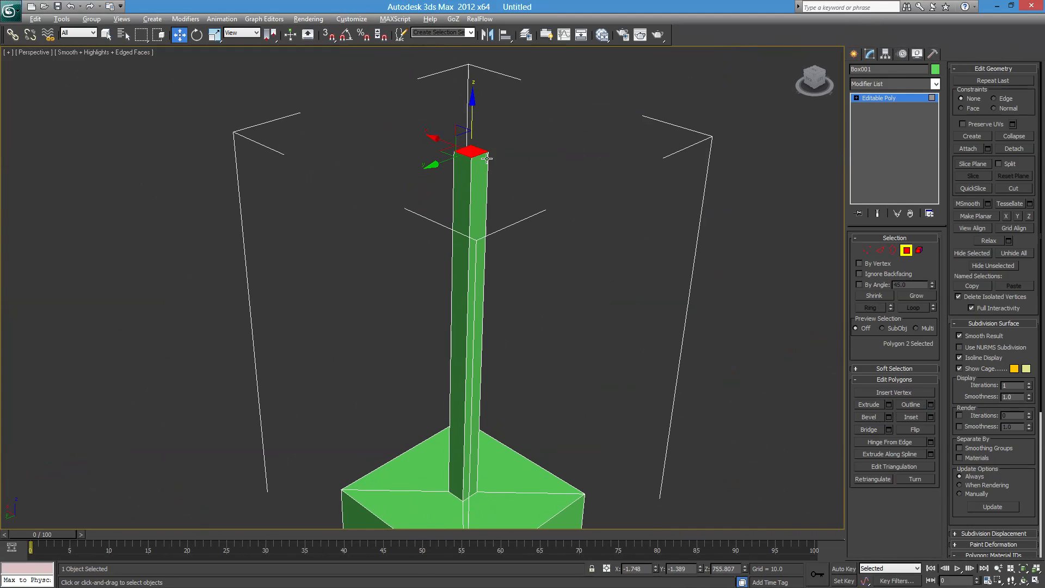
middle_click_drag(469, 166, 271, 352, "alt")
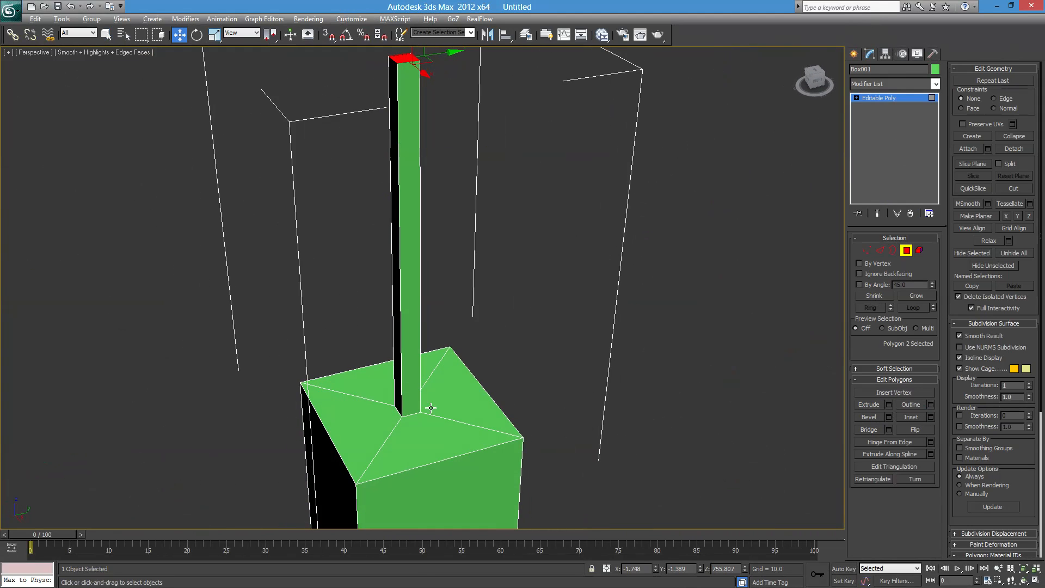
middle_click_drag(441, 243, 444, 271, "alt")
middle_click_drag(395, 239, 476, 246, "alt")
middle_click_drag(414, 234, 463, 315, "alt")
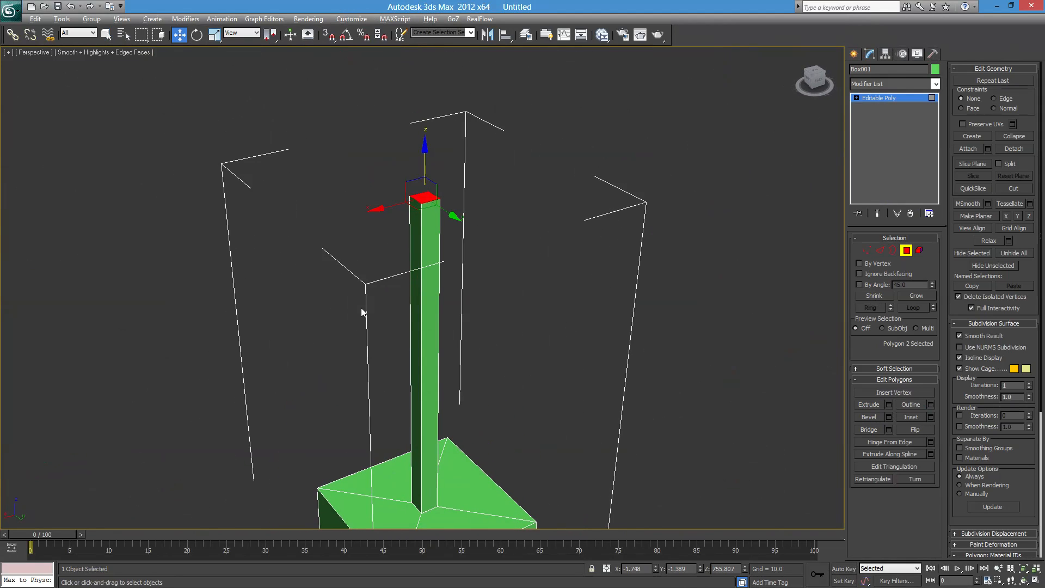
middle_click_drag(642, 391, 602, 313, "alt")
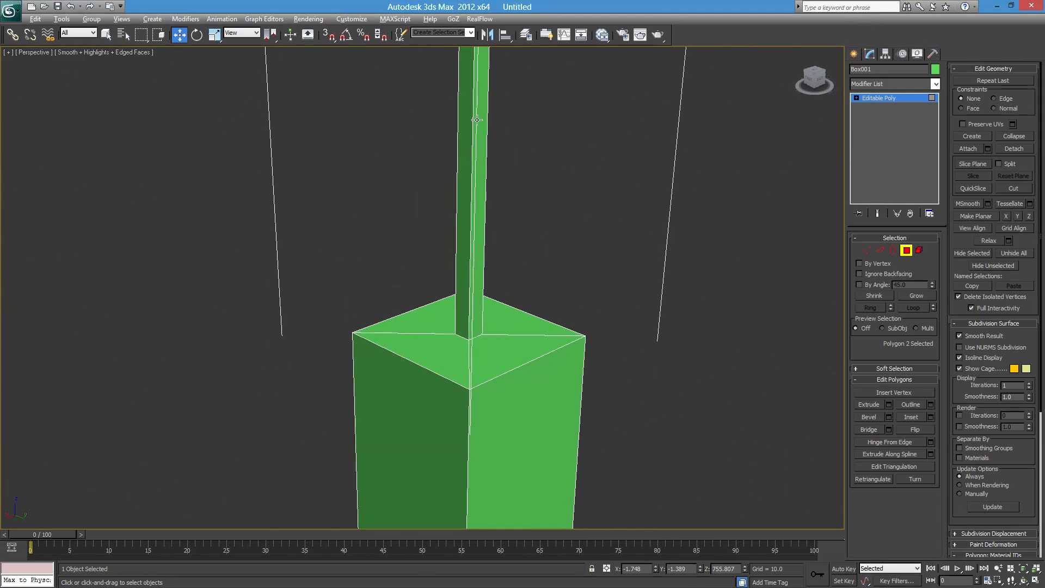
middle_click_drag(478, 187, 448, 294, "alt")
Review the viewport's general, point-of-view and shading options, including Other Visual Styles and Lighting and Shadows.
left_click(142, 54)
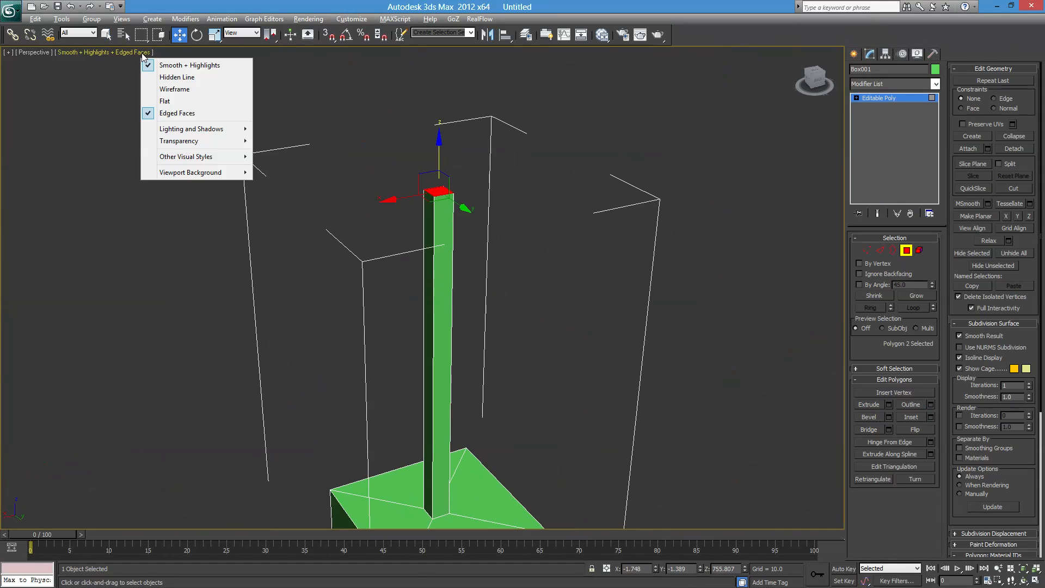
left_click(3, 56)
left_click(10, 53)
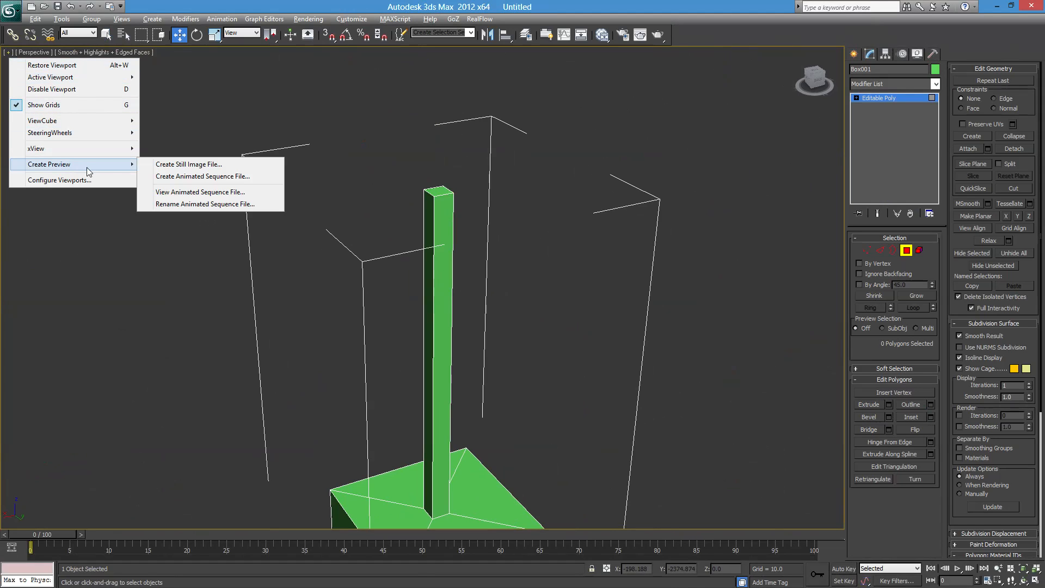
left_click(33, 54)
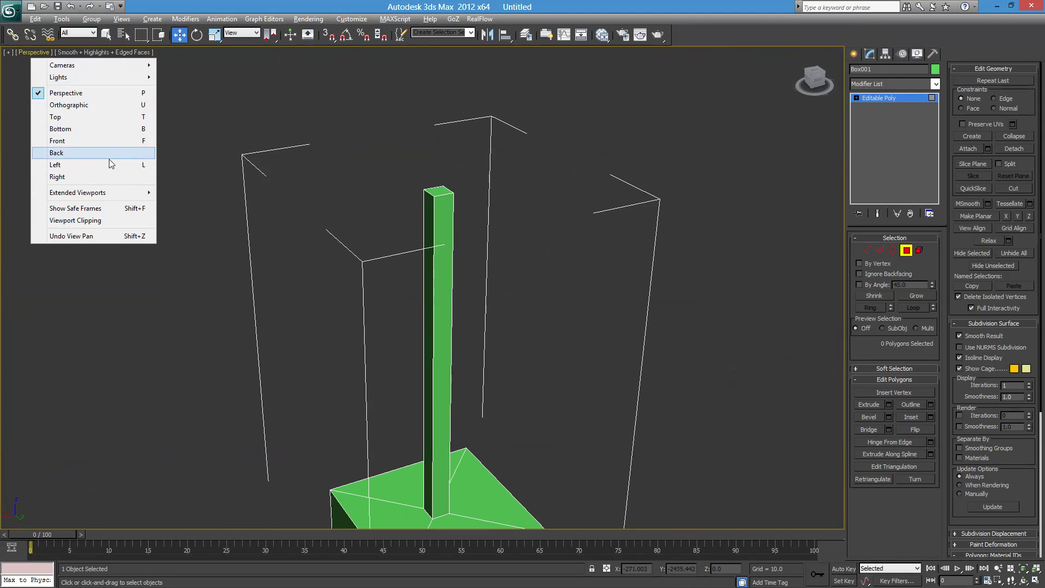
left_click(92, 53)
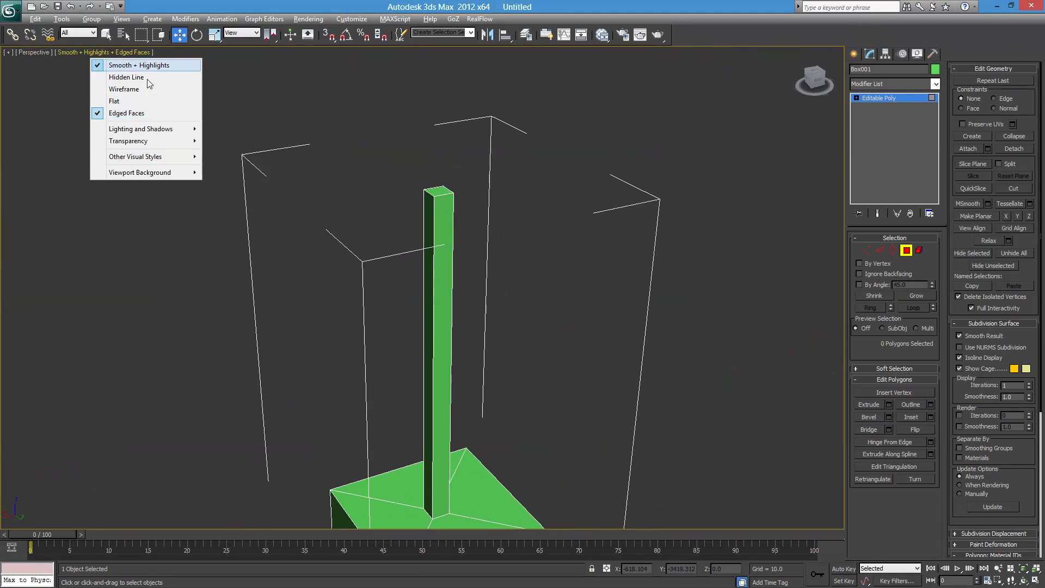
mouse_move(154, 159)
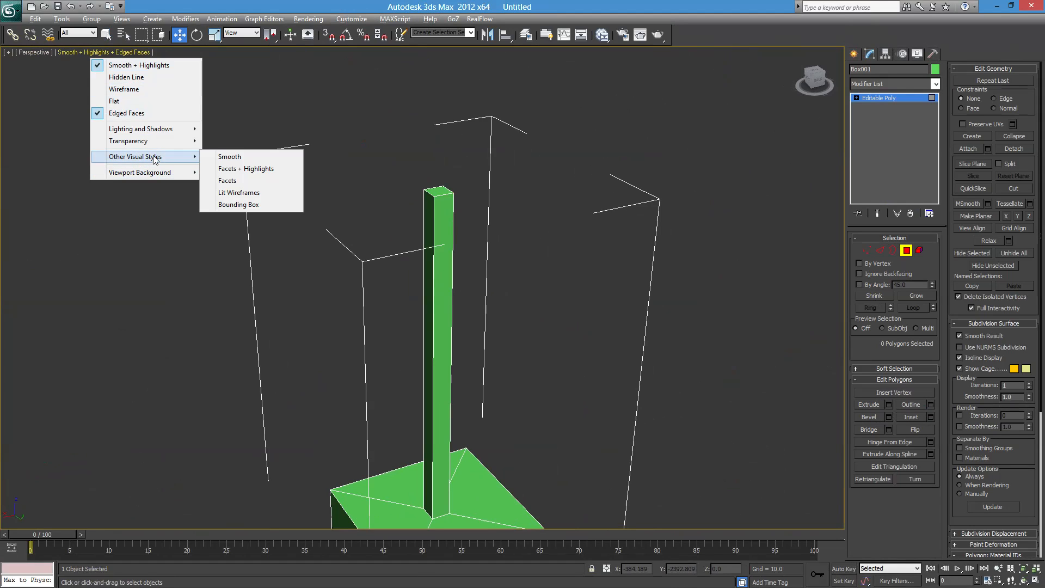
mouse_move(163, 134)
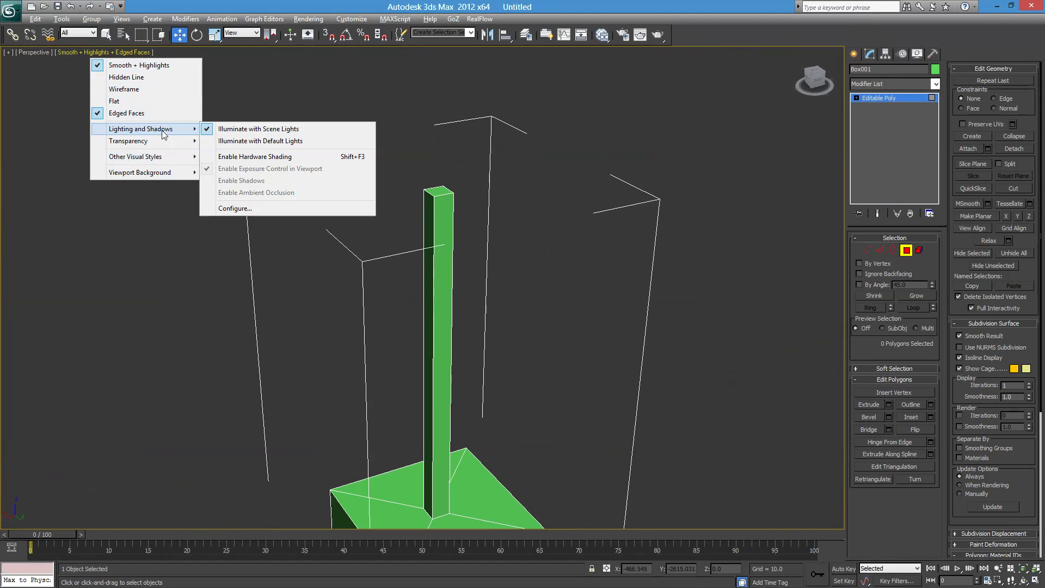
left_click(344, 249)
Switch to edge selection and select the four vertical edges of the spire.
middle_click_drag(371, 348, 383, 286)
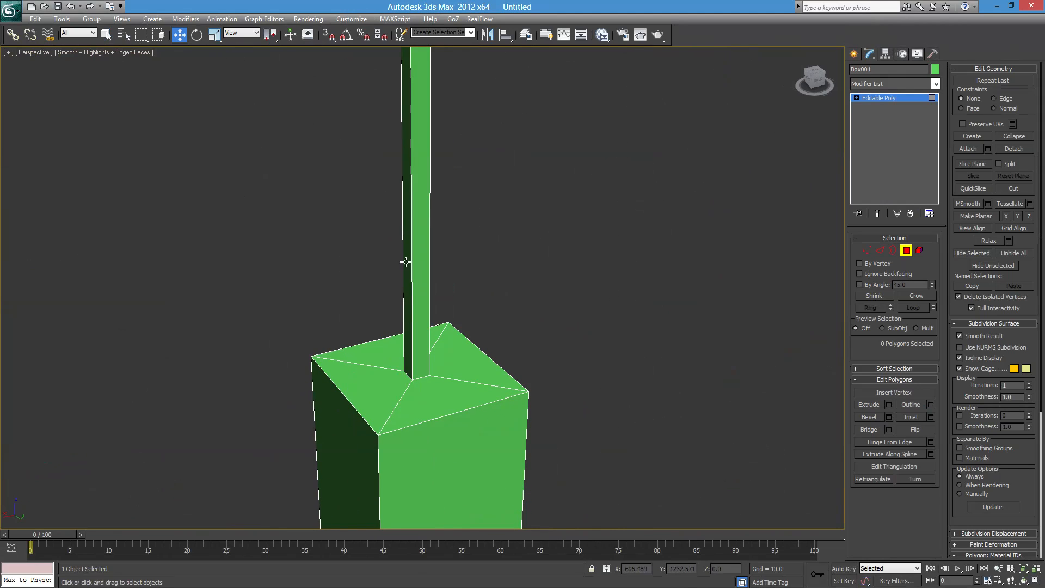
scroll(407, 272, "down", 5)
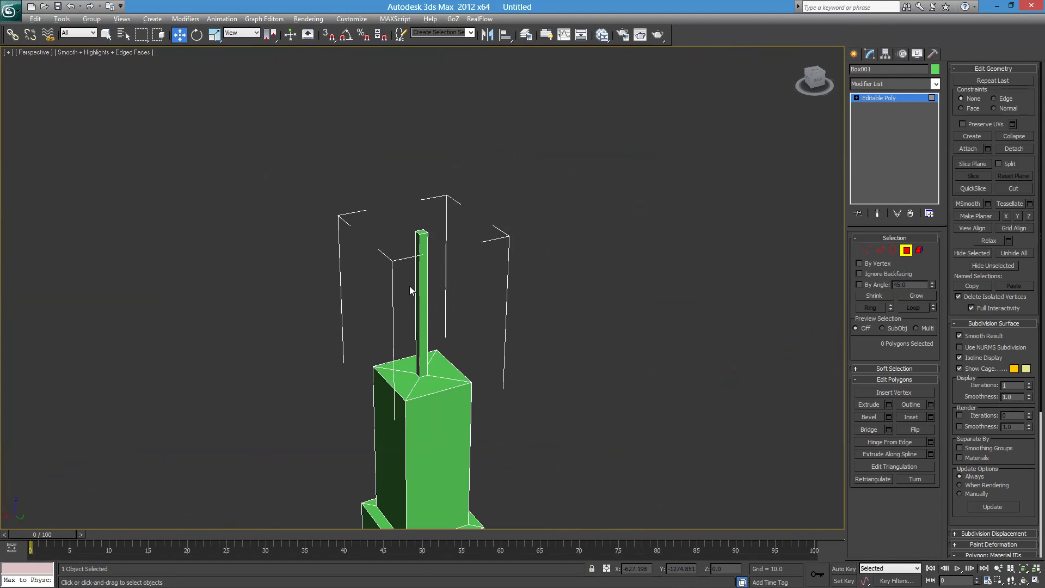
scroll(418, 301, "up", 4)
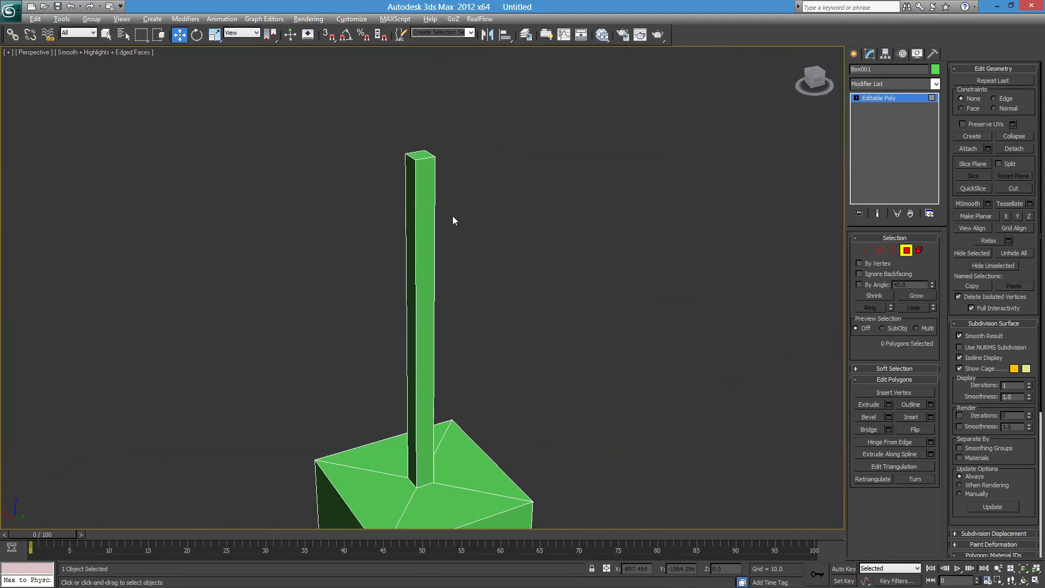
middle_click_drag(452, 216, 455, 239)
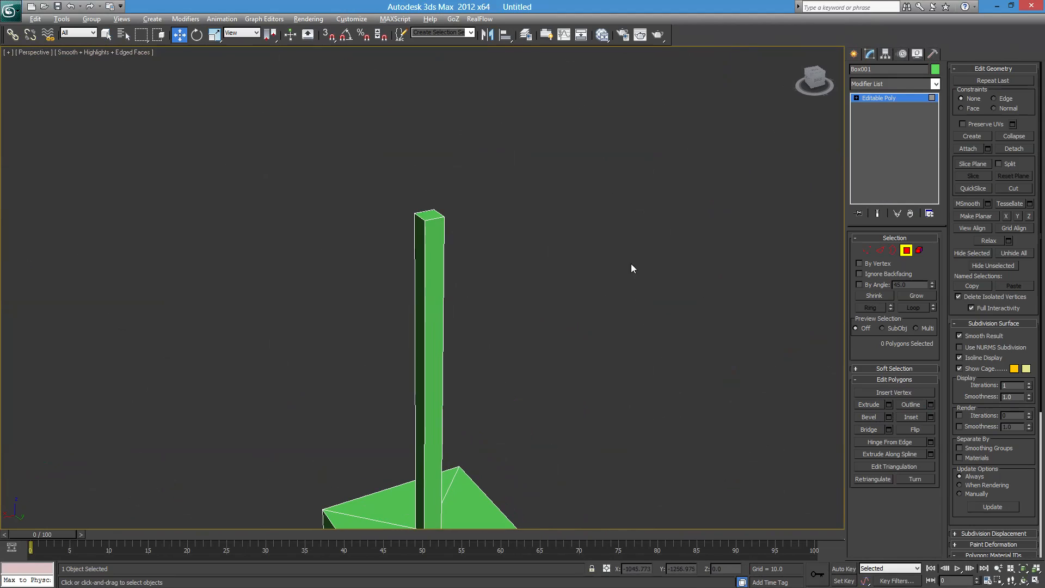
left_click(882, 250)
middle_click_drag(612, 335, 567, 256, "alt")
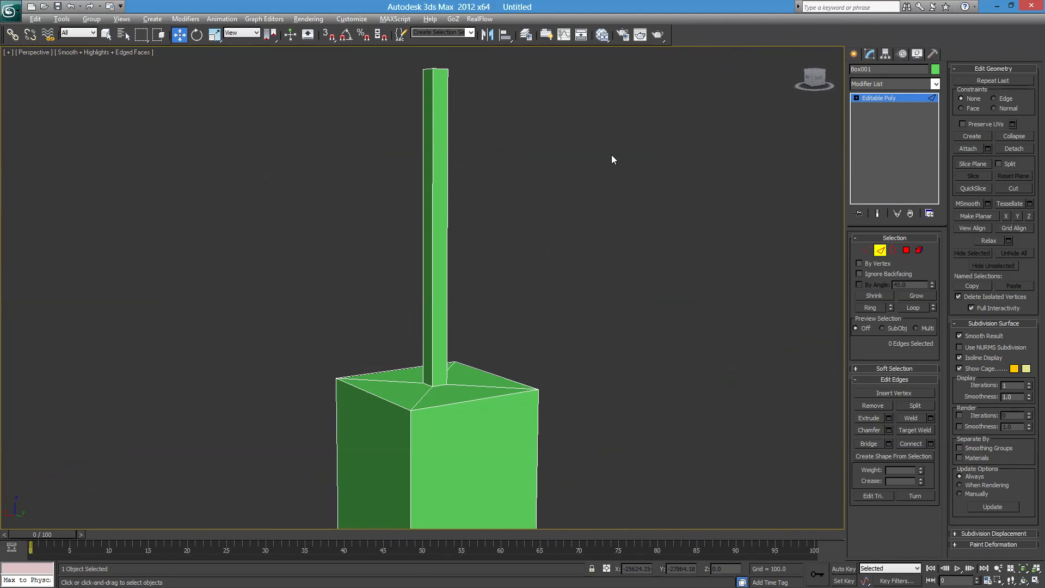
left_click_drag(611, 155, 234, 225)
middle_click_drag(398, 218, 485, 265, "alt")
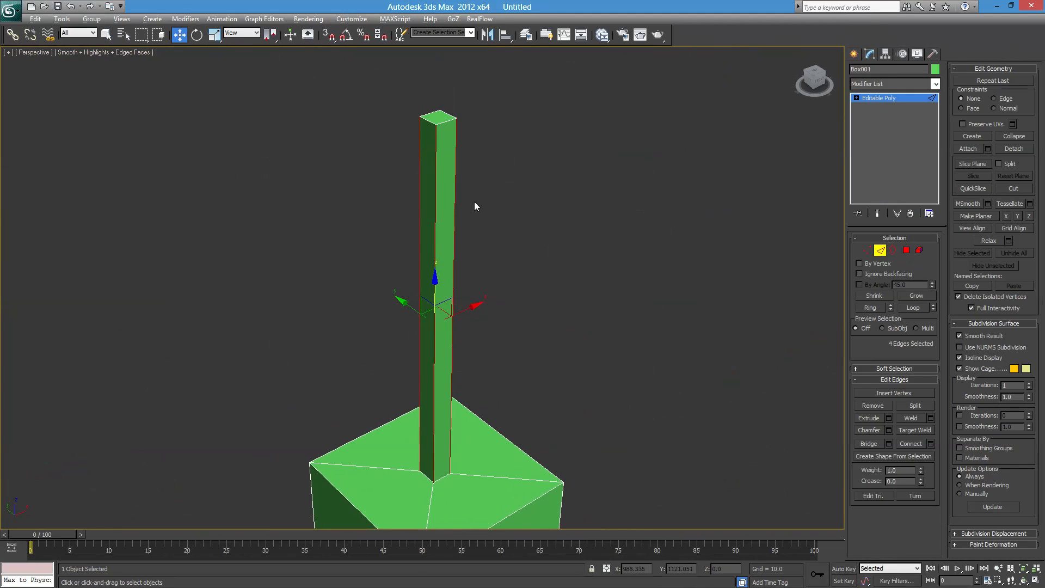
Chamfer the spire's four vertical edges so that it becomes an evenly eight-sided column.
middle_click_drag(504, 305, 505, 303)
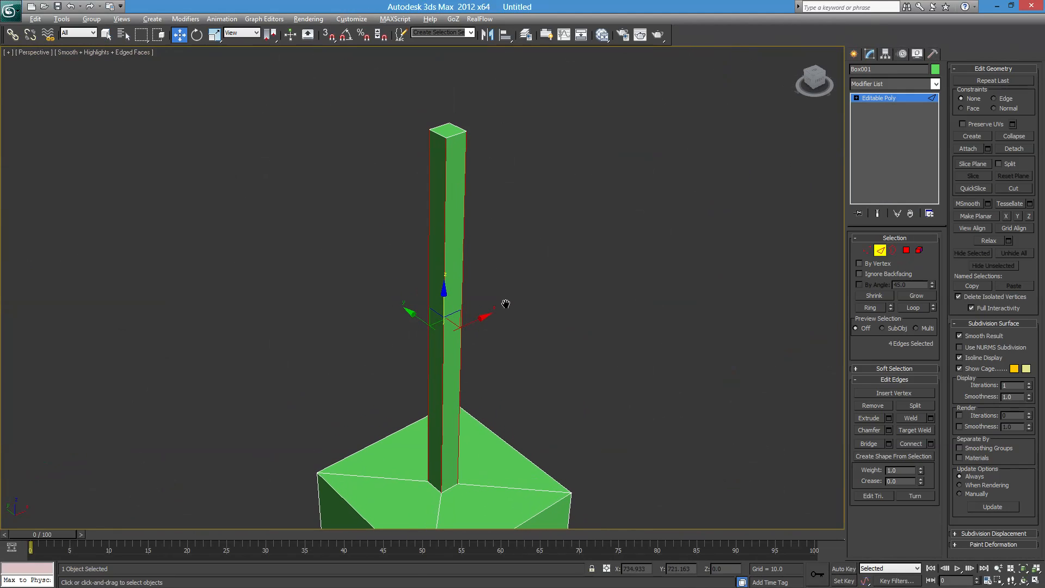
left_click(869, 430)
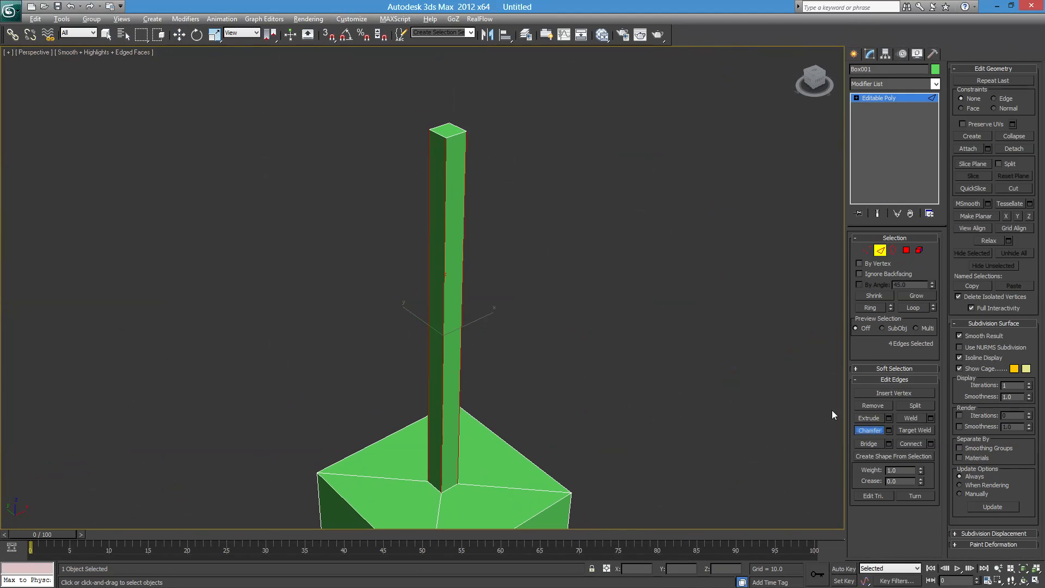
middle_click_drag(468, 296, 506, 360, "alt")
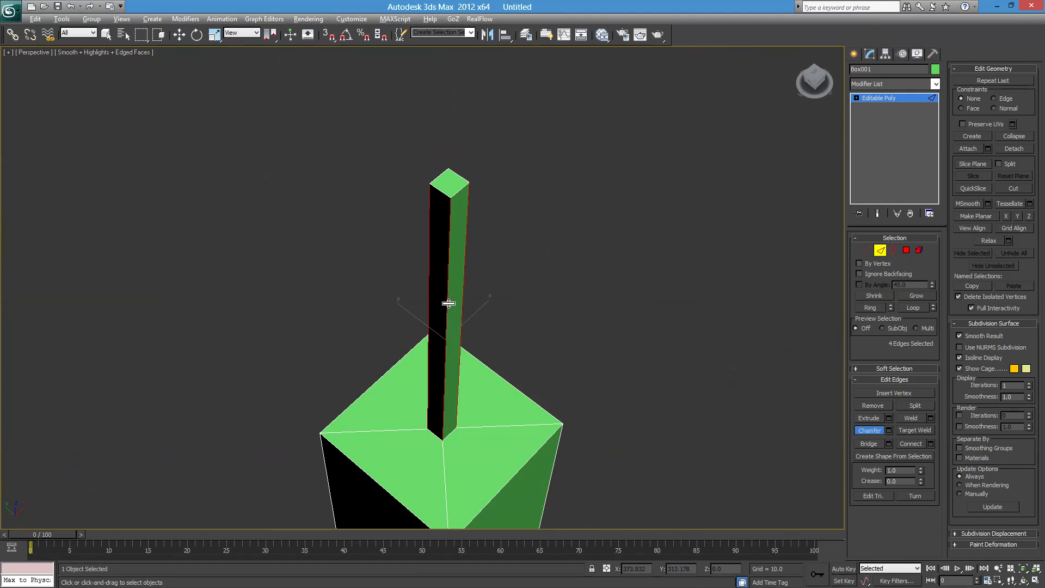
mouse_move(446, 299)
left_mouse_down()
mouse_move(460, 310)
mouse_move(461, 301)
left_mouse_up()
middle_click_drag(464, 237, 468, 275, "alt")
scroll(469, 262, "up", 4)
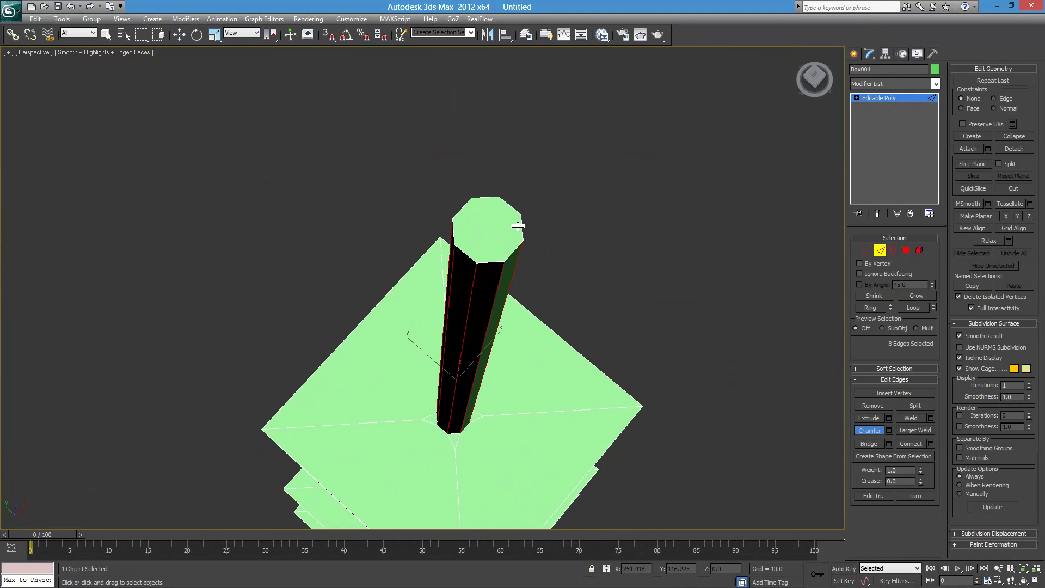
middle_click_drag(519, 358, 482, 352, "alt")
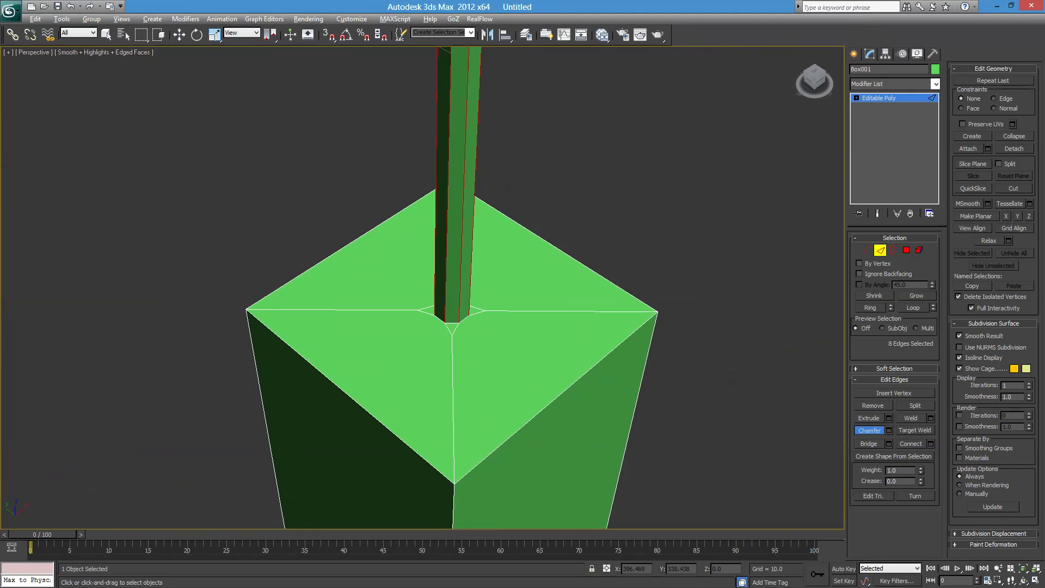
scroll(501, 345, "up", 8)
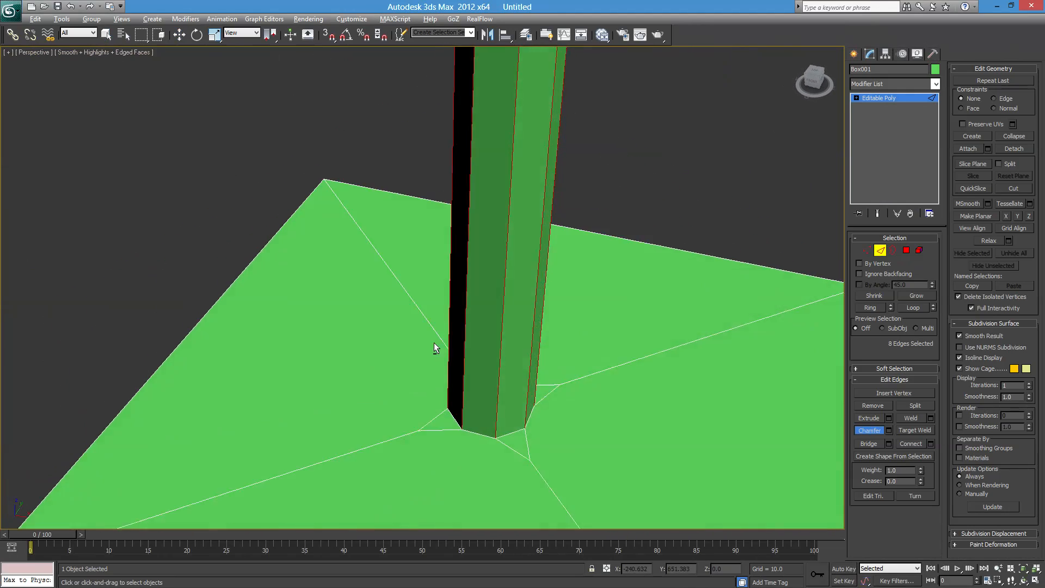
middle_click_drag(434, 348, 455, 306, "alt")
scroll(500, 286, "down", 8)
scroll(455, 305, "up", 5)
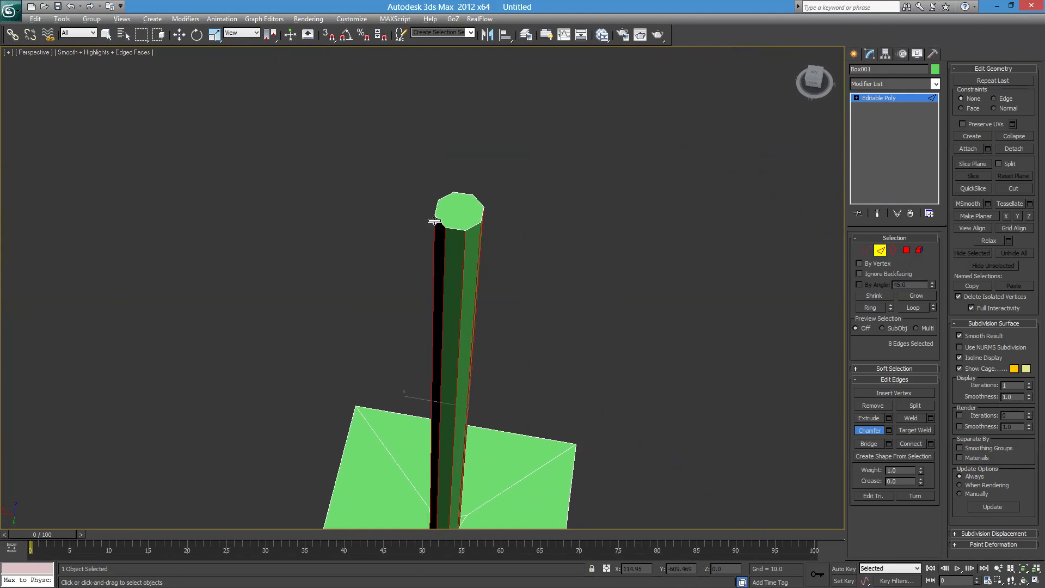
Chamfer the spire's eight vertical edges slightly to round it into a sixteen-sided column.
middle_click_drag(478, 349, 474, 287)
left_click_drag(449, 301, 454, 296)
middle_click_drag(472, 246, 574, 270, "alt")
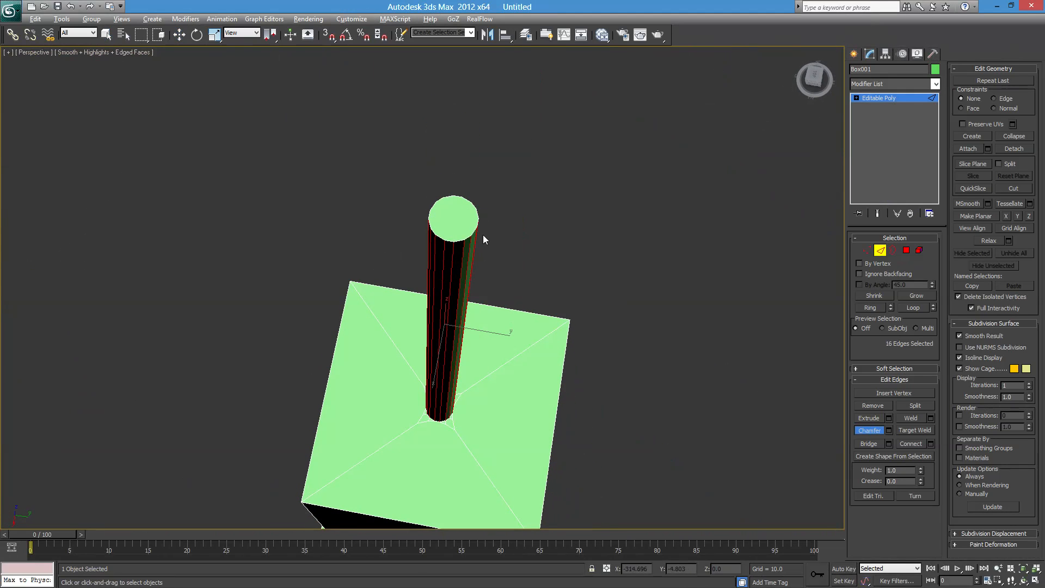
Undo the spire's chamfers to restore its square column with the four vertical edges selected.
middle_click_drag(478, 233, 476, 305, "alt")
scroll(476, 319, "down", 4)
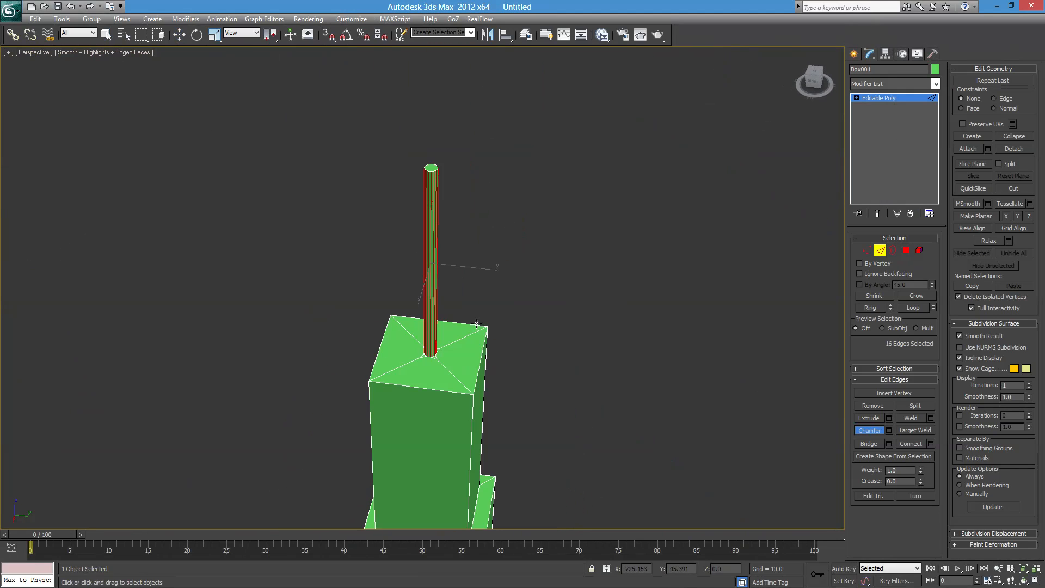
middle_click_drag(447, 272, 452, 303)
scroll(452, 302, "up", 4)
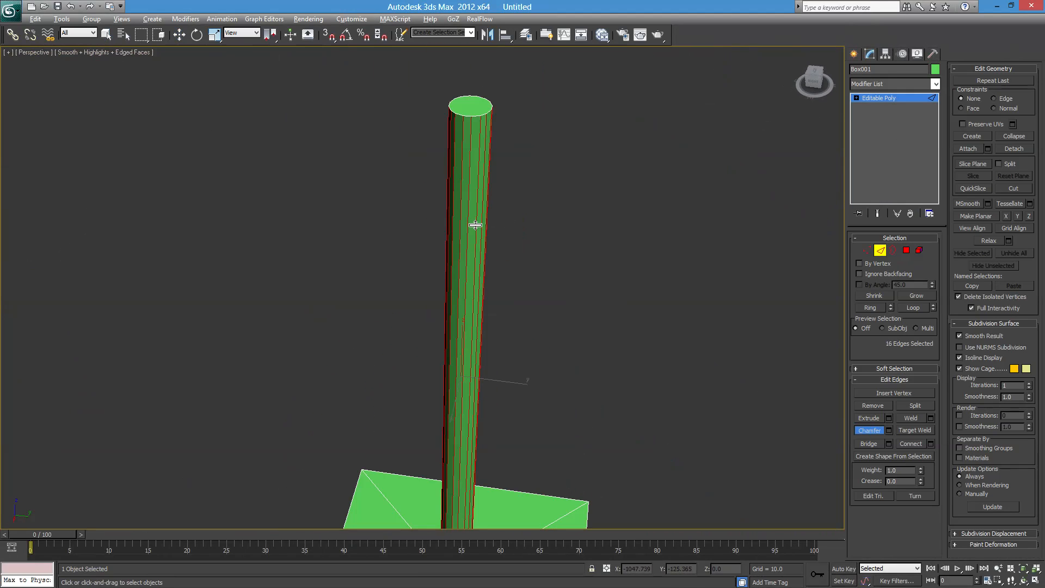
key("ctrl+z")
middle_click_drag(484, 272, 491, 264)
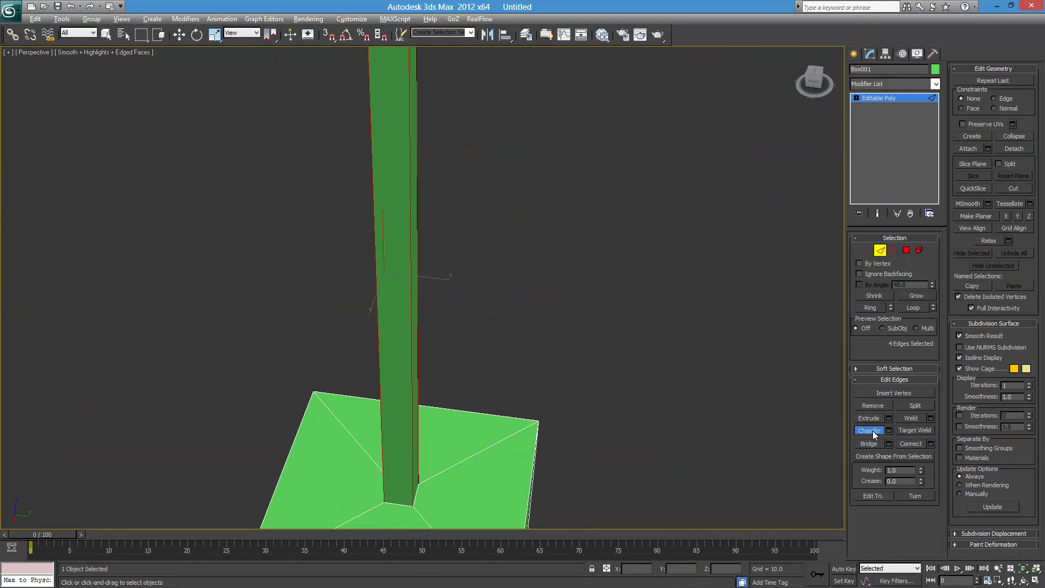
Chamfer the spire's four vertical edges by an amount of 3.0 with one segment, applying it and continuing.
middle_click_drag(528, 417, 560, 388)
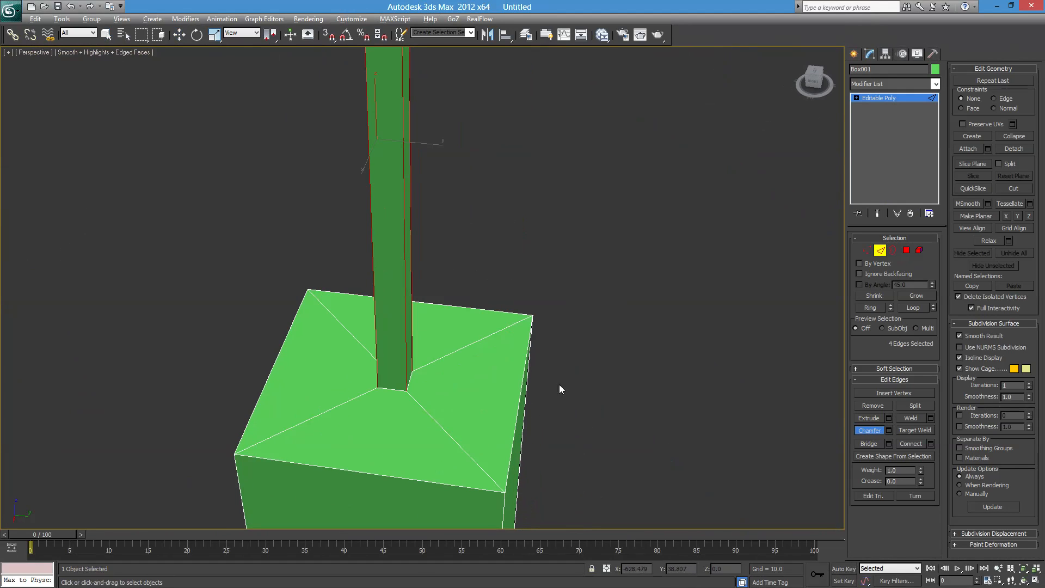
left_click(888, 430)
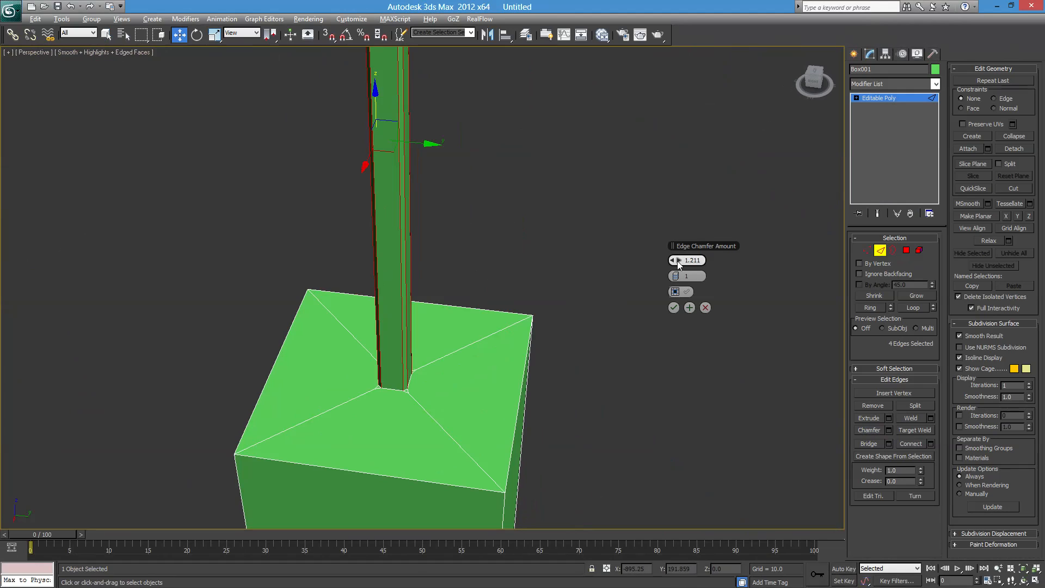
left_click_drag(679, 260, 691, 261)
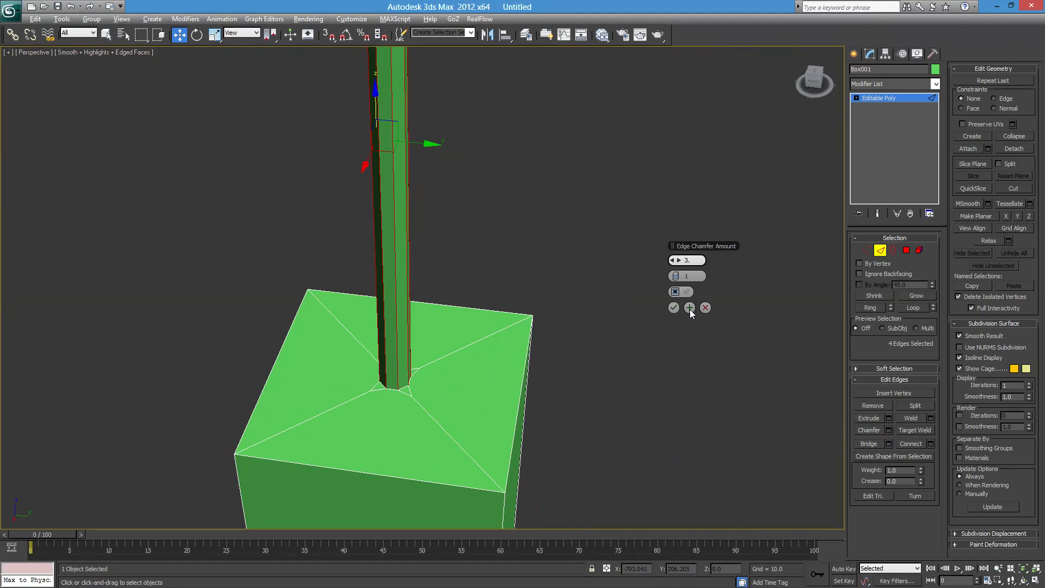
key("Return")
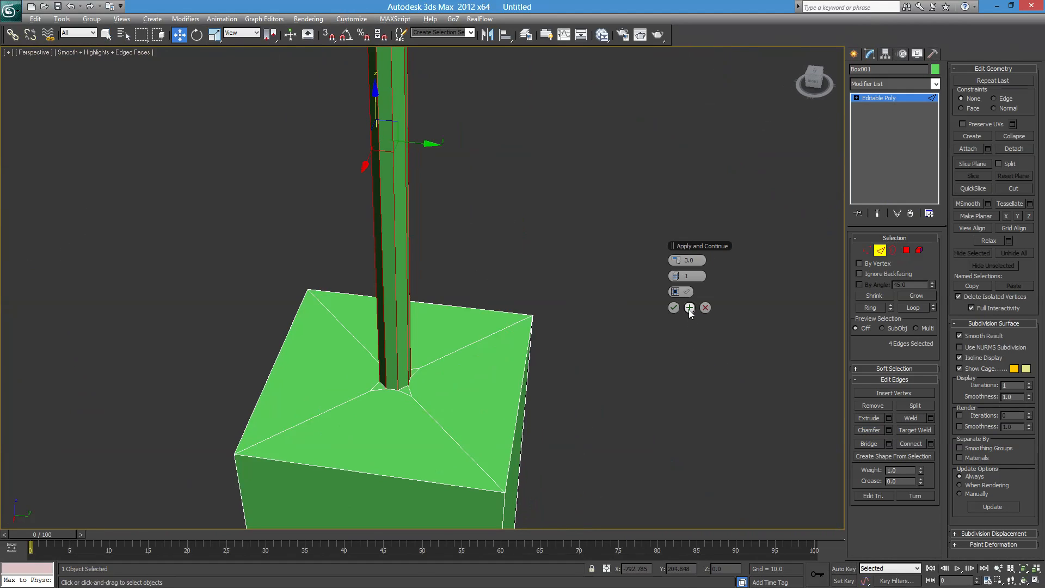
left_click(690, 308)
Chamfer the spire's eight vertical edges by 1.073 with one segment to round the column further.
middle_click_drag(430, 87, 426, 303)
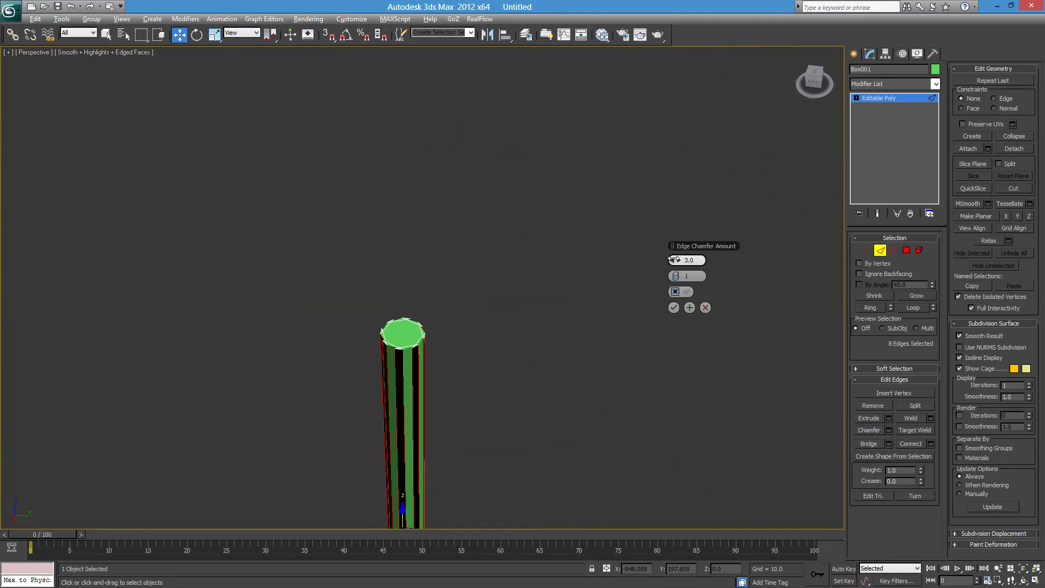
left_click_drag(674, 260, 663, 259)
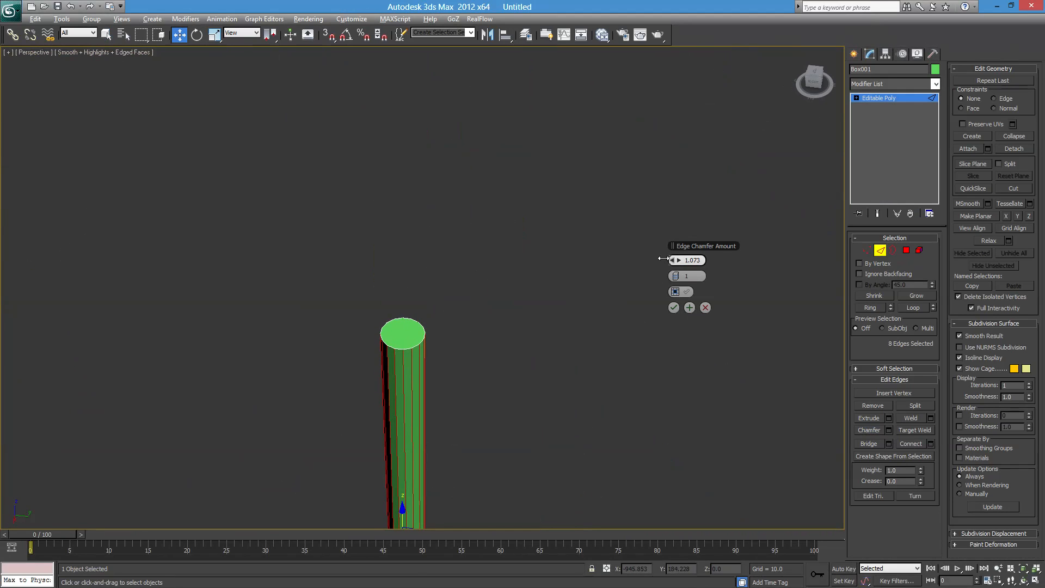
middle_click_drag(501, 413, 507, 352, "alt")
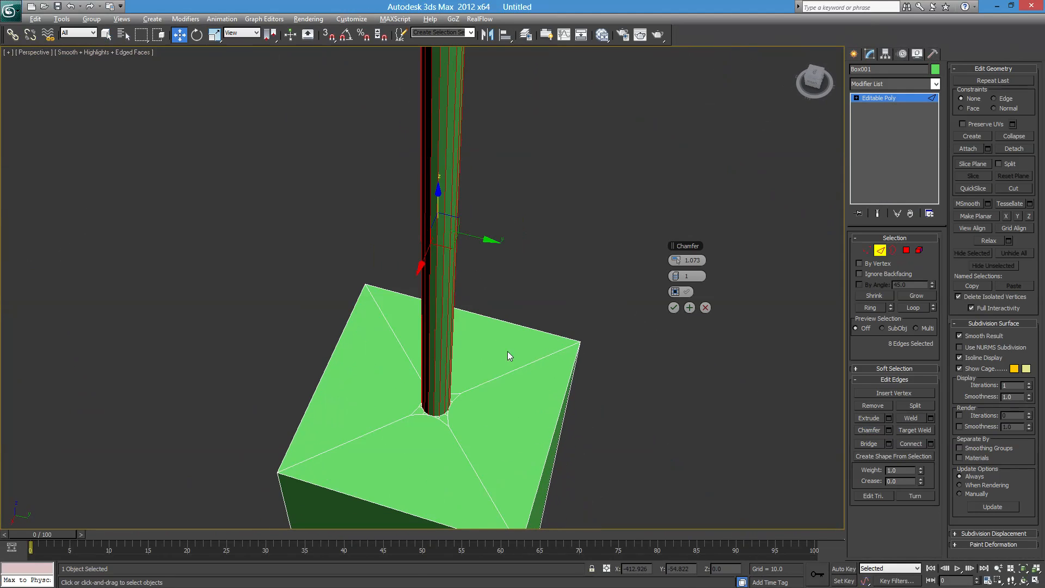
left_click(673, 308)
Select all vertices at the spire's tip and scale them uniformly together into a sharp point.
middle_click_drag(534, 331, 501, 322, "alt")
scroll(501, 322, "down", 5)
left_click_drag(373, 128, 547, 205, "ctrl")
scroll(508, 246, "up", 5)
scroll(509, 245, "down", 5)
middle_click_drag(511, 244, 457, 170, "ctrl+alt")
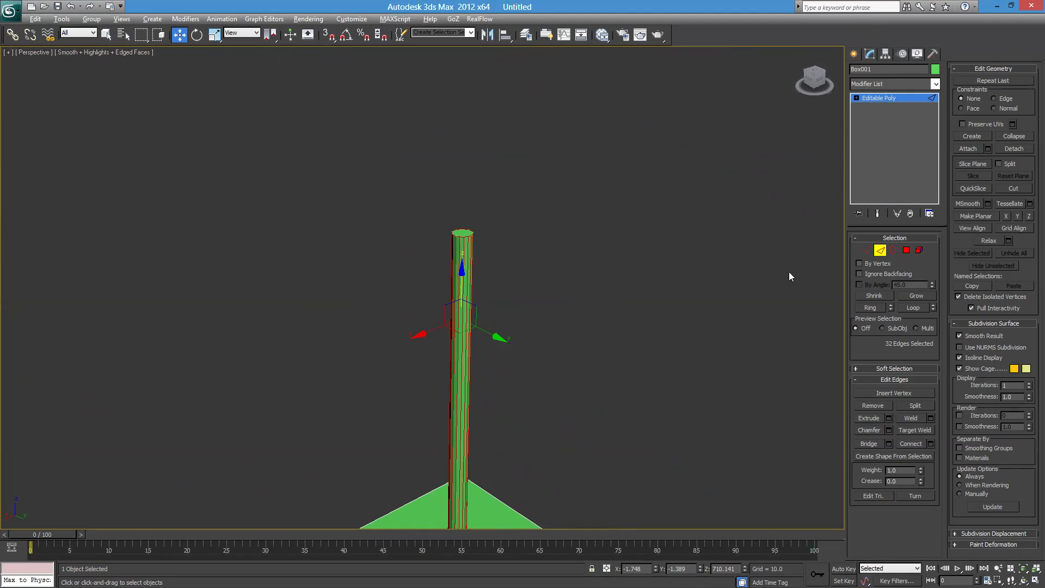
left_click(867, 250)
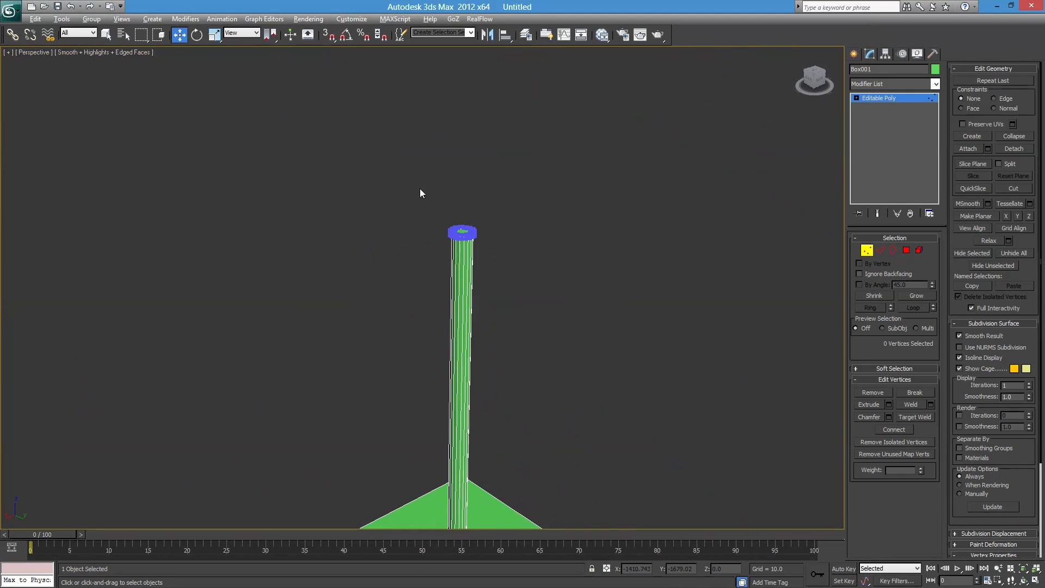
left_click_drag(404, 174, 578, 294)
middle_click_drag(538, 297, 535, 274)
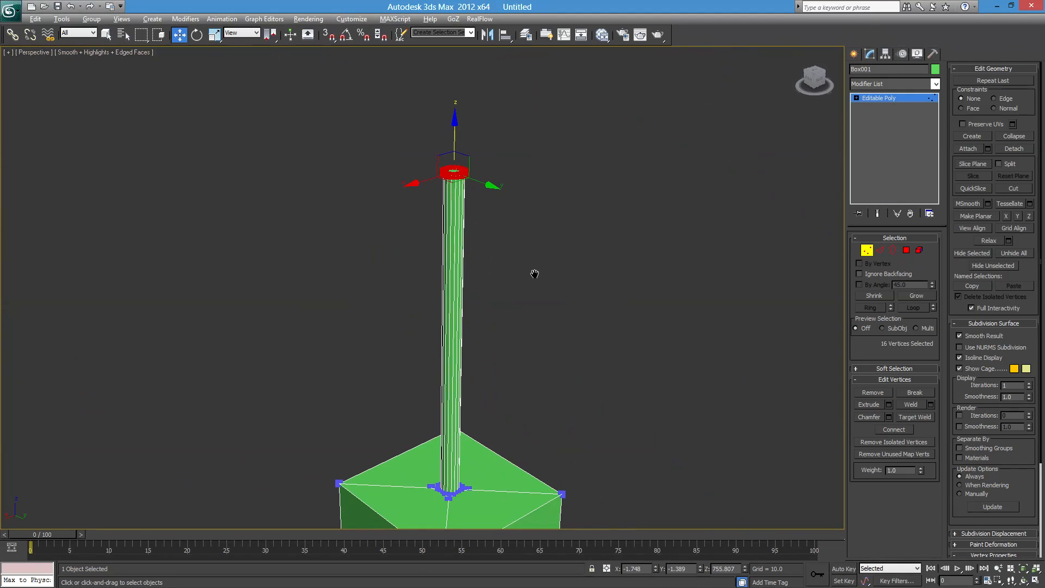
left_click(216, 36)
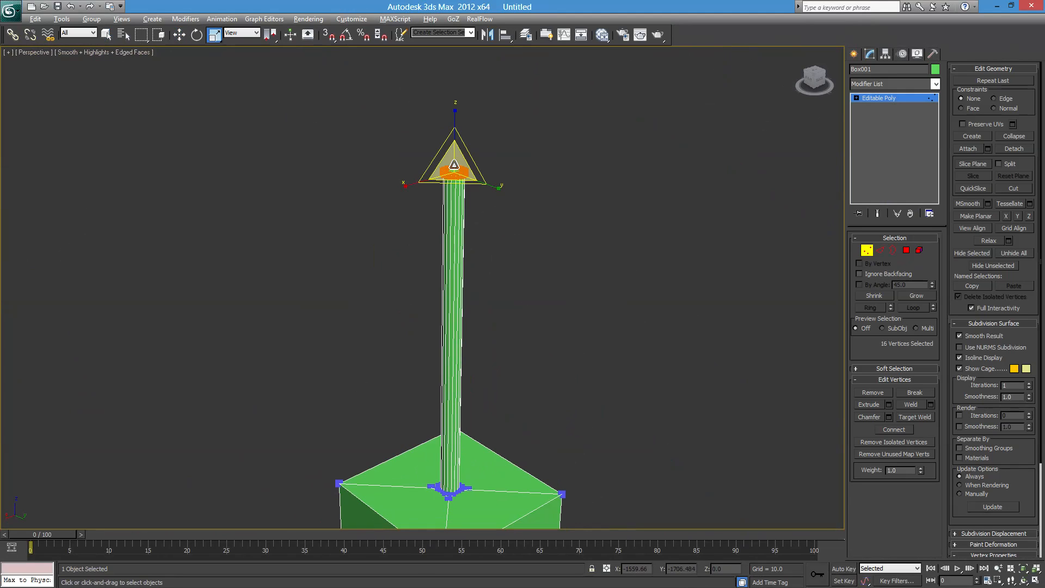
left_click_drag(453, 163, 583, 465)
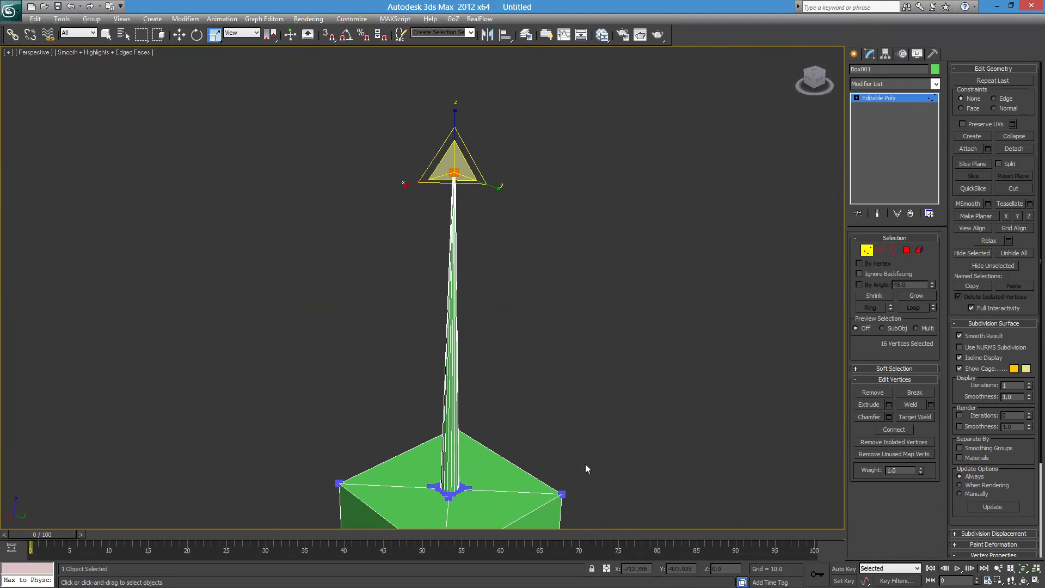
left_click(506, 306)
Leave vertex editing, deselect the tower and examine its tapered spire and stacked tiers.
middle_click_drag(519, 384, 507, 294)
scroll(498, 262, "down", 3)
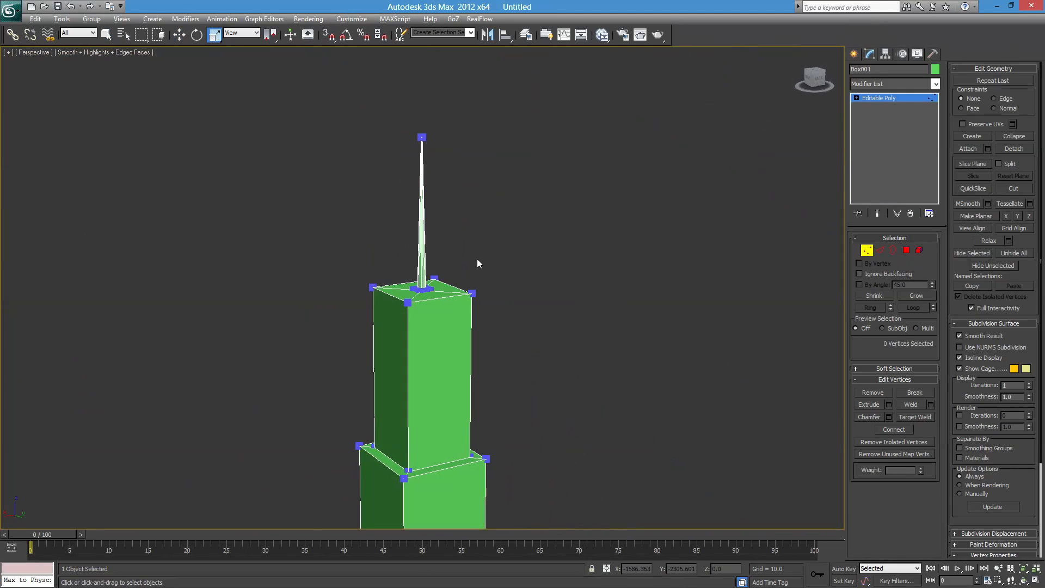
scroll(449, 207, "up", 3)
scroll(453, 233, "up", 2)
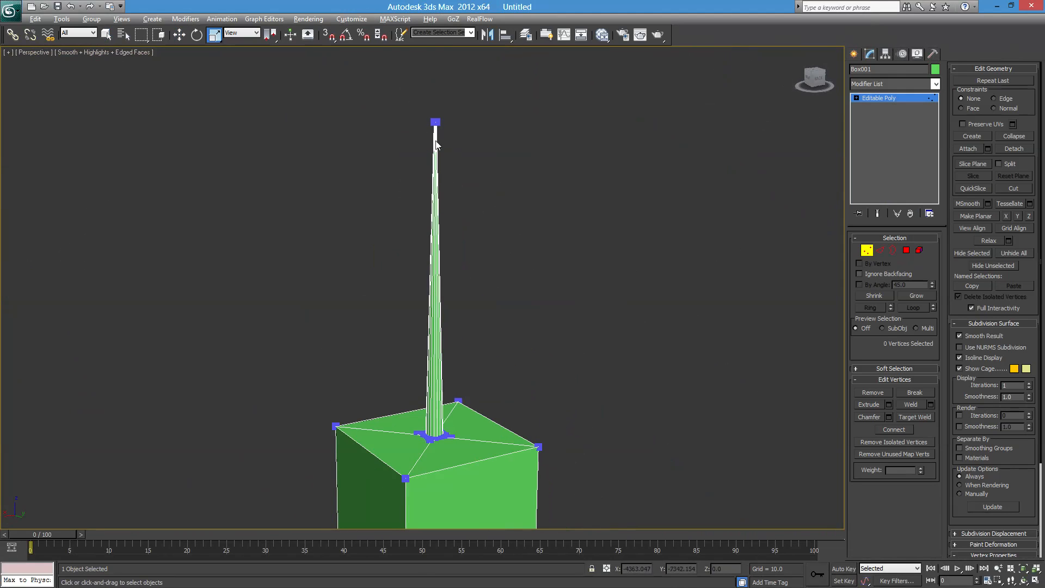
middle_click_drag(514, 322, 510, 277)
left_click(863, 252)
middle_click_drag(594, 344, 582, 270)
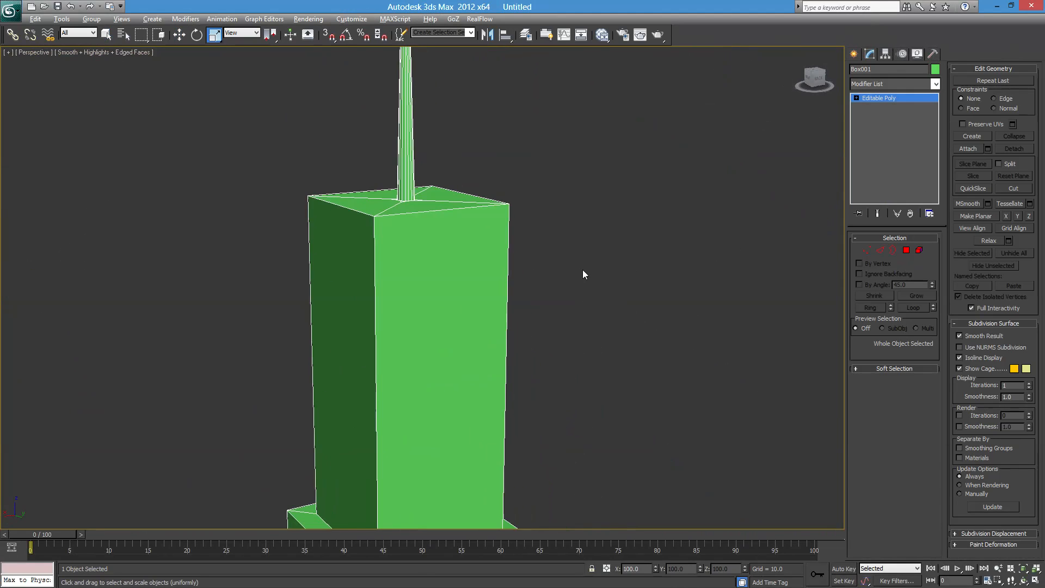
scroll(583, 270, "down", 3)
middle_click_drag(519, 389, 535, 222)
left_click(622, 272)
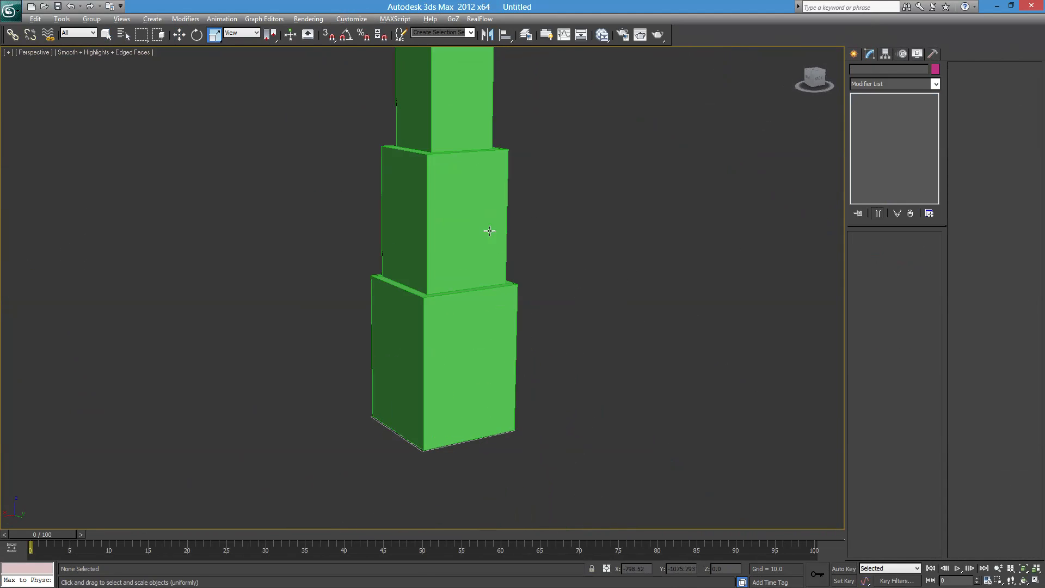
middle_click_drag(471, 189, 486, 247)
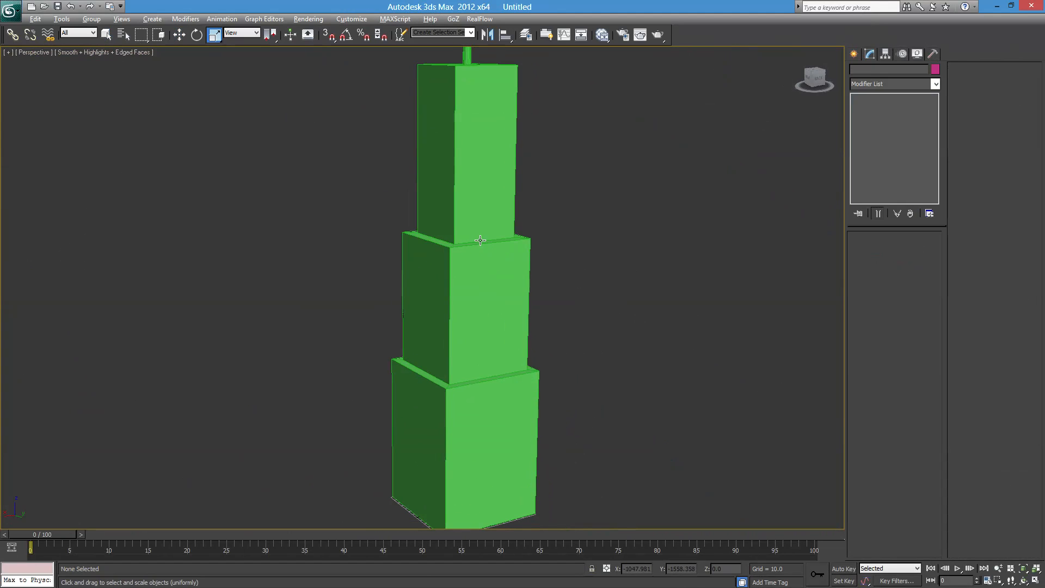
middle_click_drag(520, 338, 525, 264)
scroll(521, 251, "up", 4)
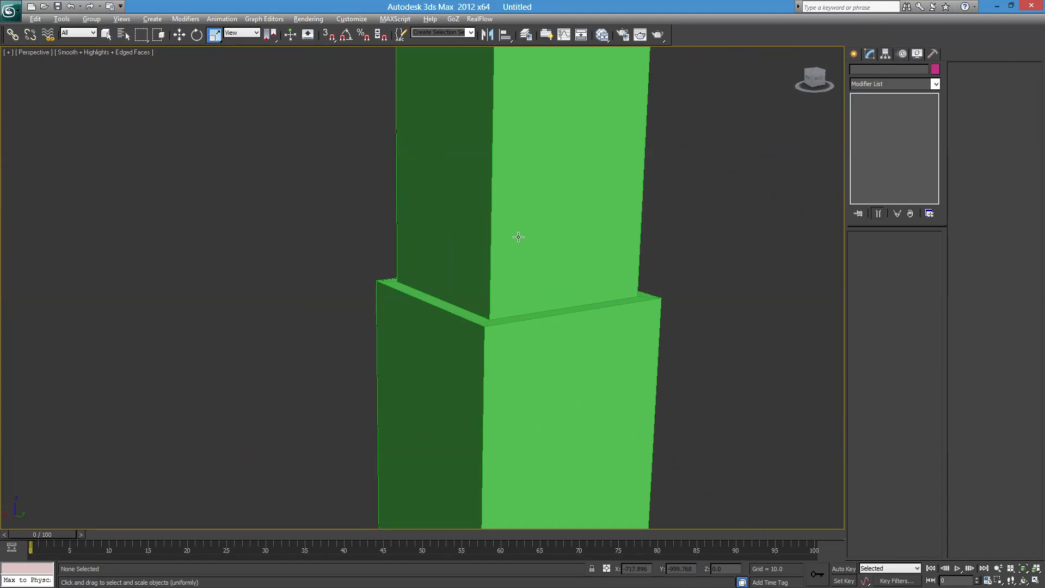
middle_click_drag(523, 203, 494, 265)
scroll(493, 265, "down", 1)
scroll(537, 280, "down", 1)
Select the tower again and switch to polygon selection at the middle tier.
left_click(537, 280)
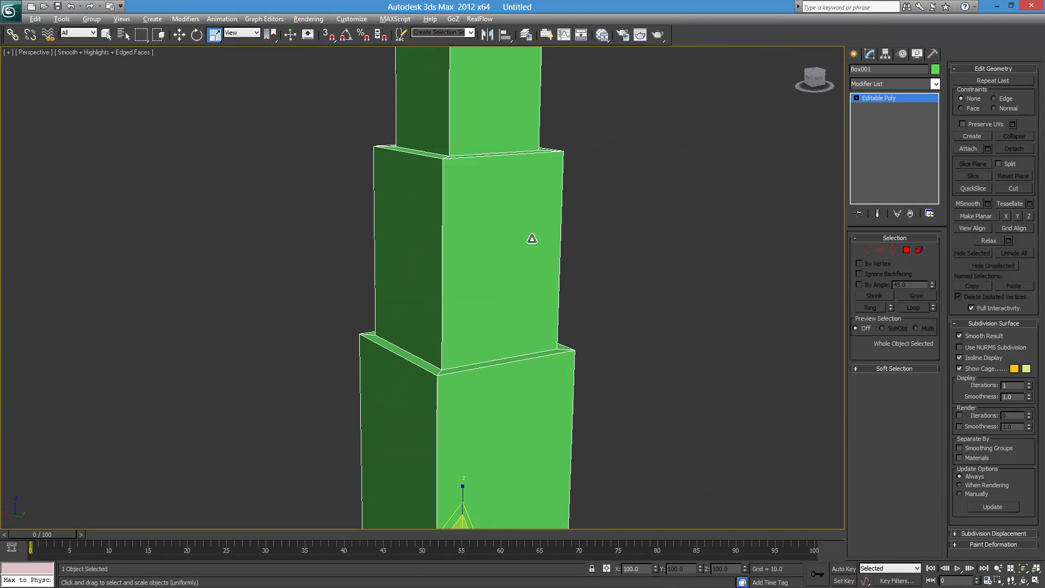
mouse_move(533, 331)
middle_mouse_down()
mouse_move(522, 266)
mouse_move(522, 331)
middle_mouse_up()
left_click(907, 249)
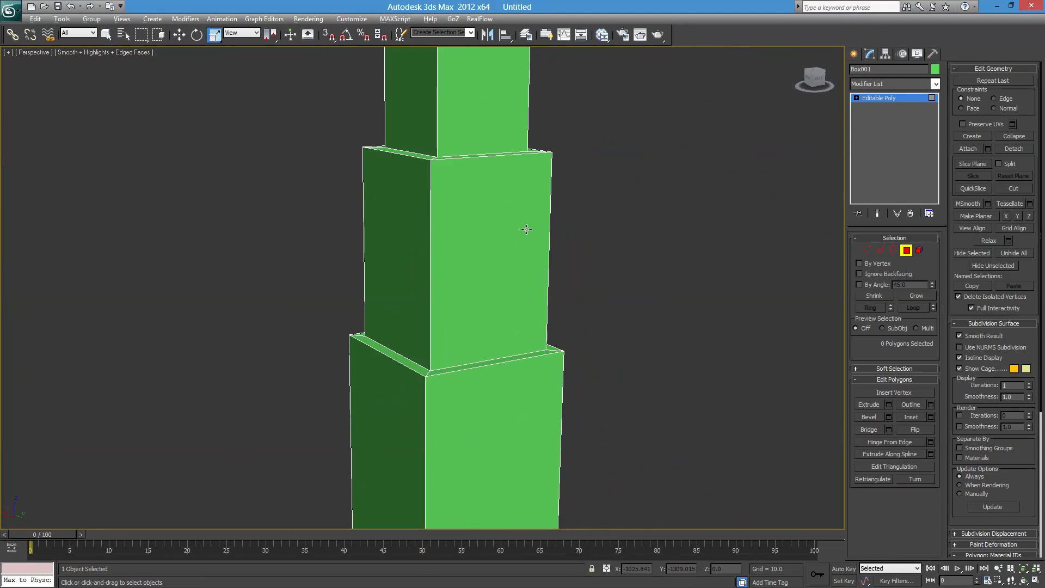
left_click(474, 240)
left_click_drag(665, 229, 256, 252)
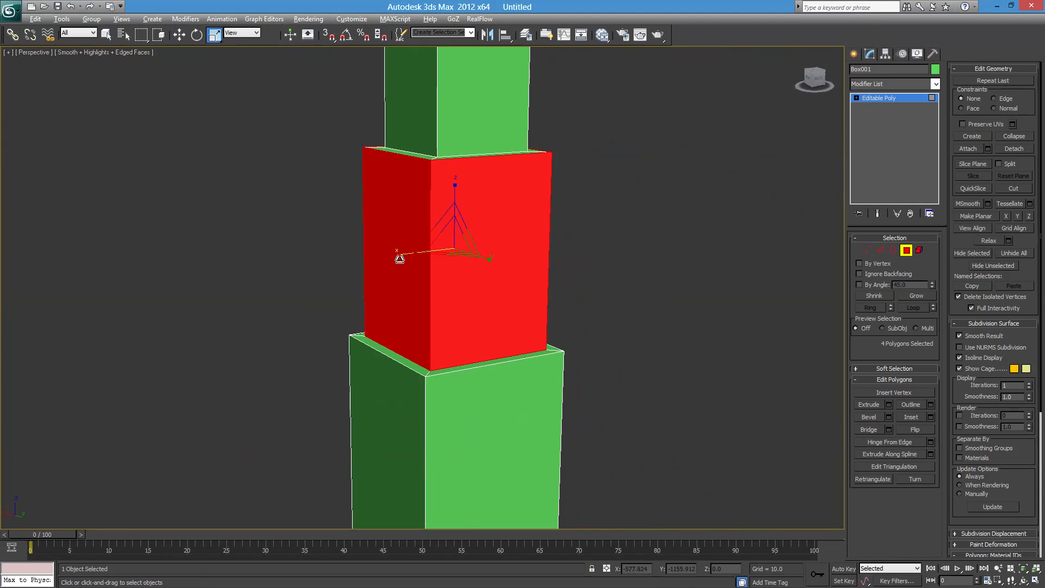
middle_click_drag(401, 252, 613, 286, "alt")
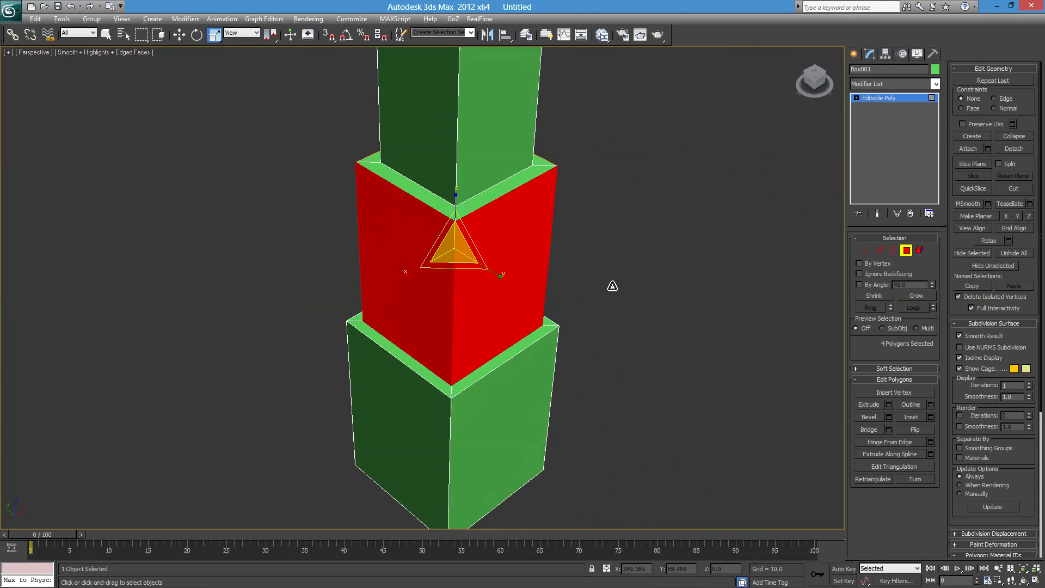
middle_click_drag(551, 256, 599, 218, "alt")
left_click(600, 216)
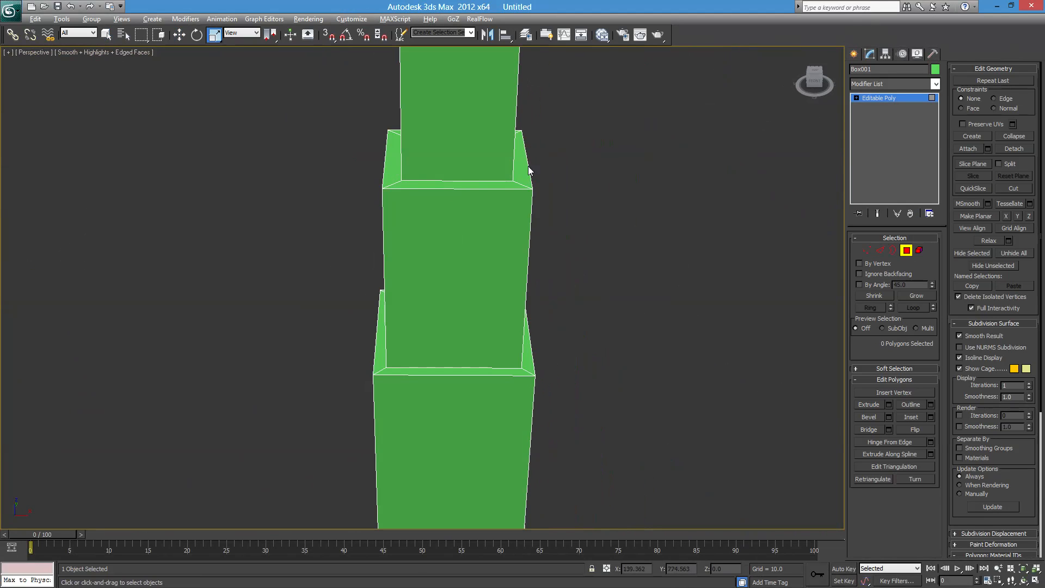
Select the middle tier's four side polygons together with the four ledge polygons around its upper rim.
middle_click_drag(649, 258, 602, 217, "alt")
left_click_drag(670, 232, 255, 287)
middle_click_drag(254, 287, 572, 284, "alt")
left_click(525, 194, "ctrl")
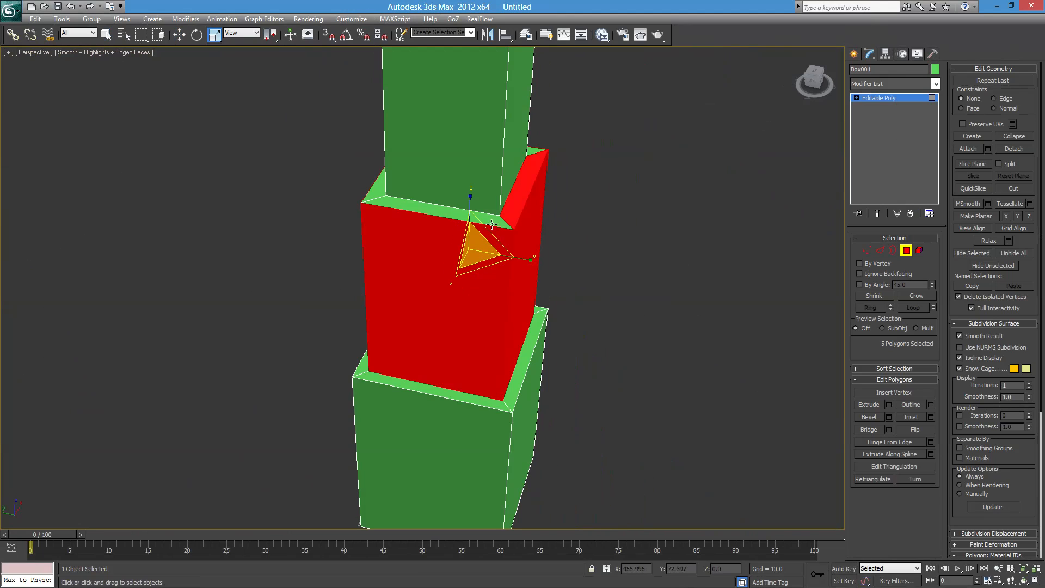
left_click(491, 225, "ctrl")
middle_click_drag(491, 225, 570, 267, "alt")
left_click(509, 244, "ctrl")
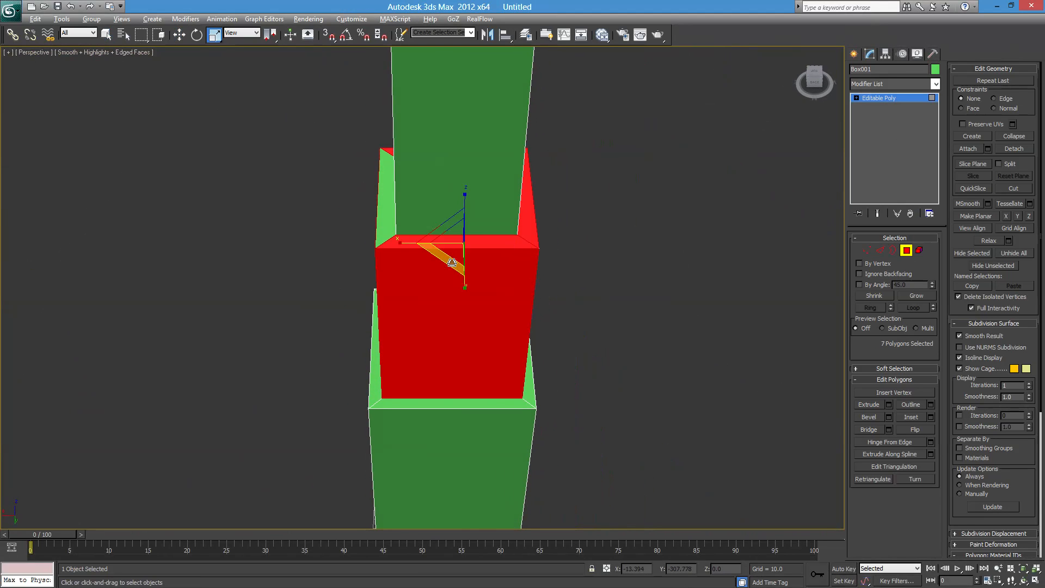
middle_click_drag(438, 256, 398, 275, "alt")
left_click(514, 267, "ctrl")
middle_click_drag(567, 335, 398, 276, "alt")
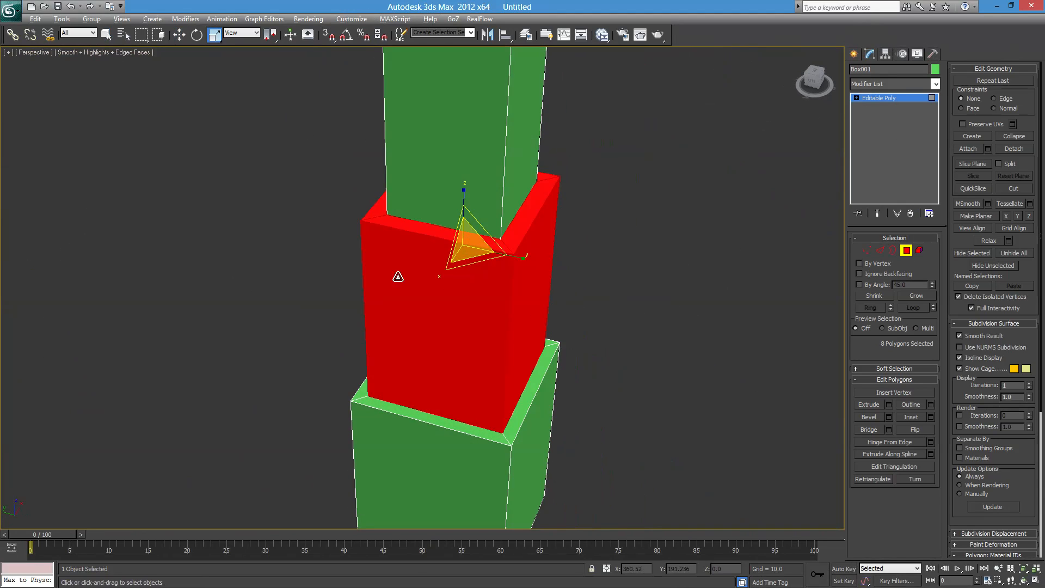
Detach the selected middle-tier polygons with Detach To Element and Detach As Clone enabled.
middle_click_drag(560, 339, 526, 322)
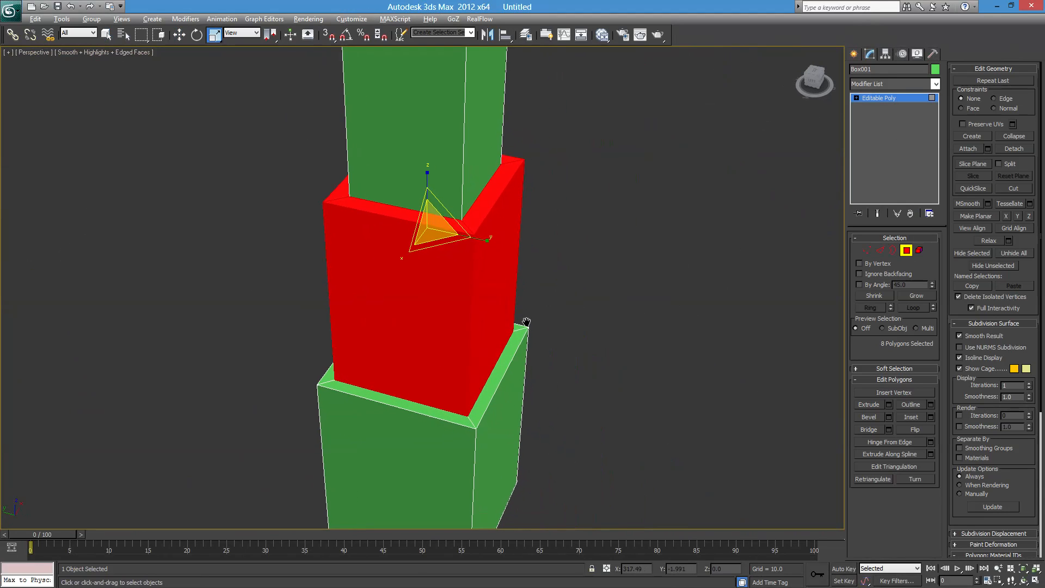
left_click(1014, 149)
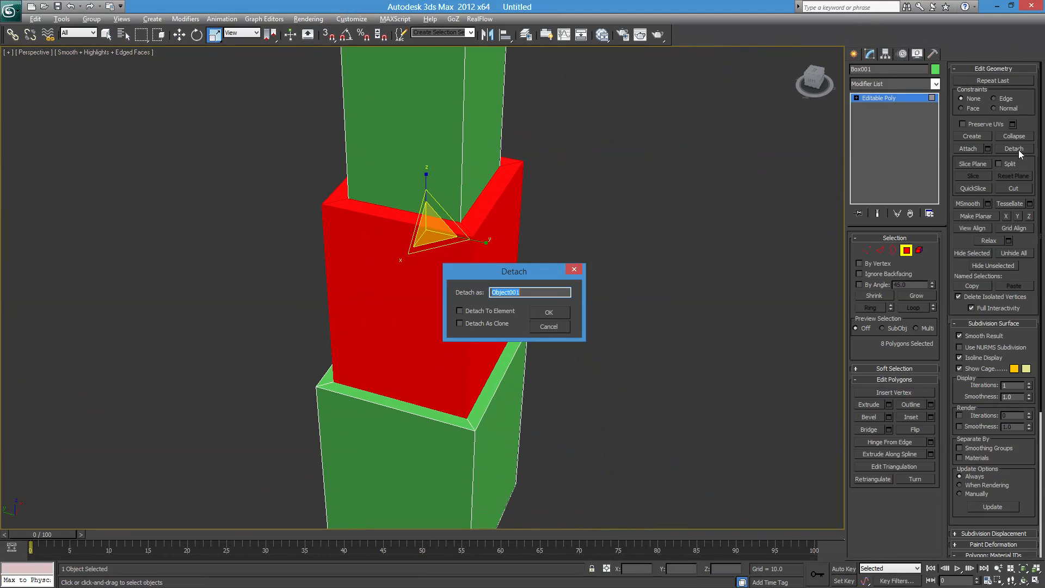
left_click_drag(530, 275, 656, 239)
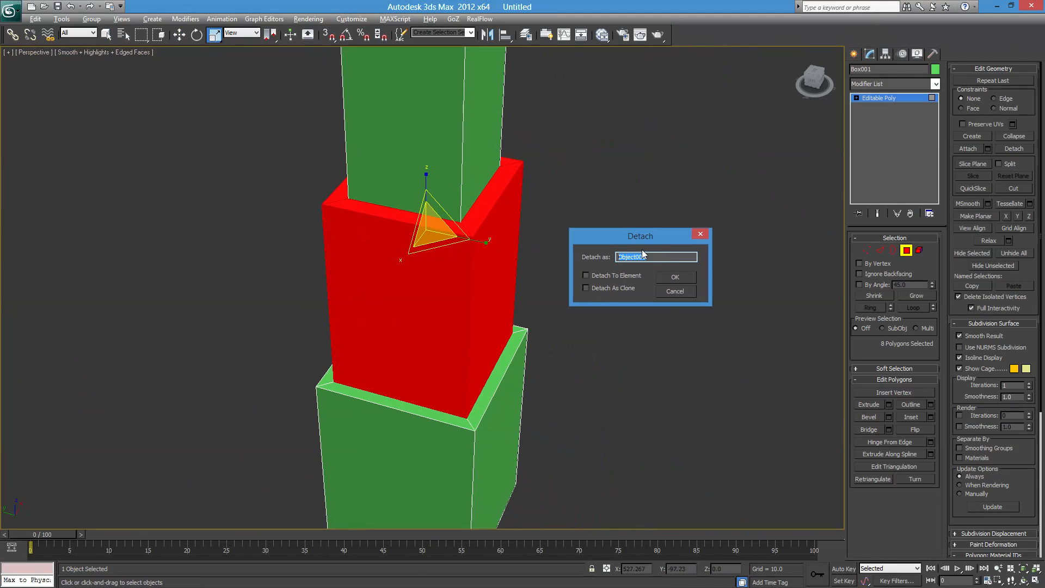
left_click(586, 276)
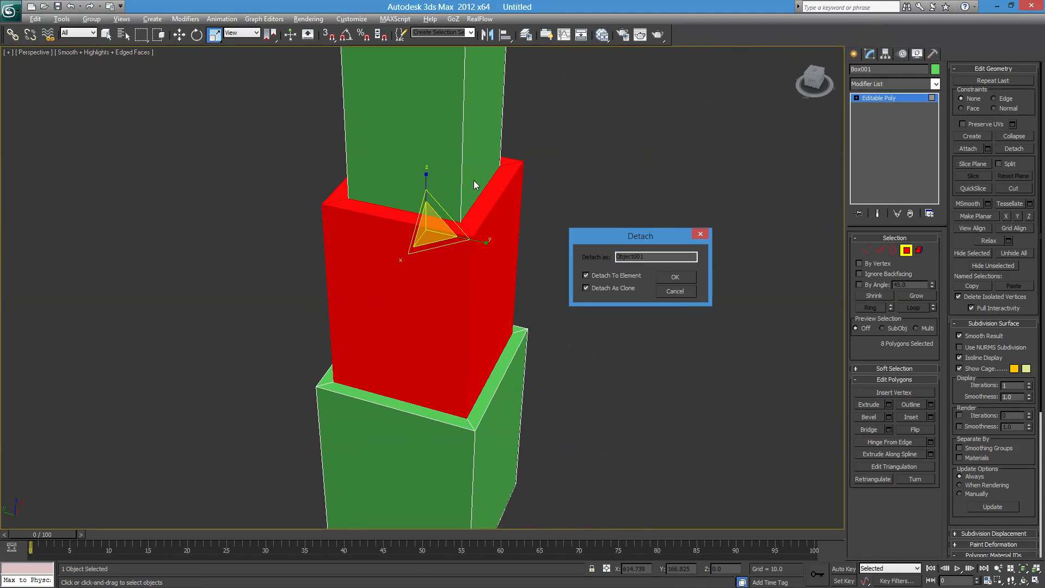
left_click(586, 288)
left_click(678, 277)
Switch to element selection and select the upper, middle and base tiers in turn to check how the tower is divided.
key("z")
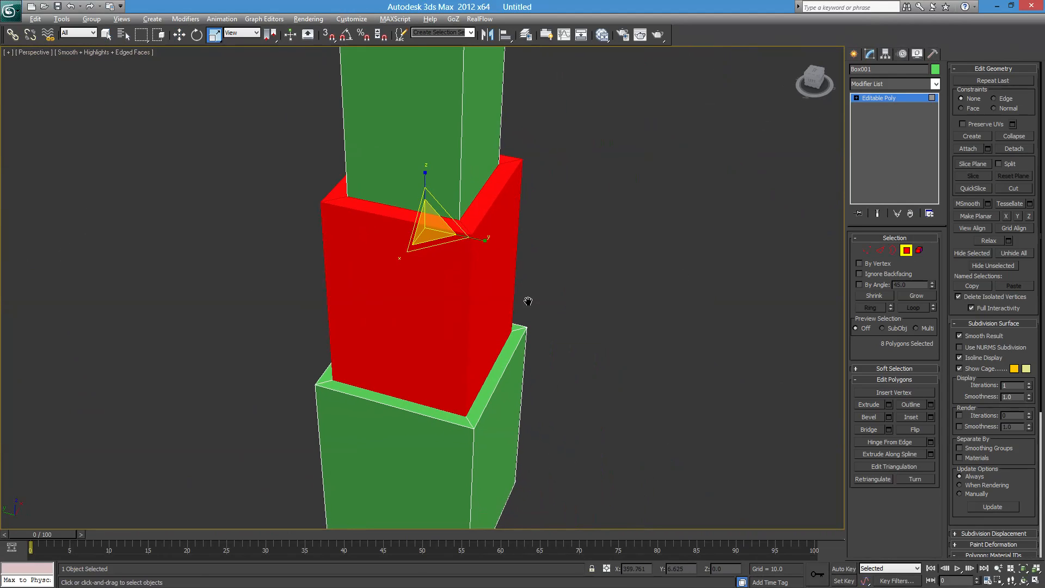
left_click(920, 250)
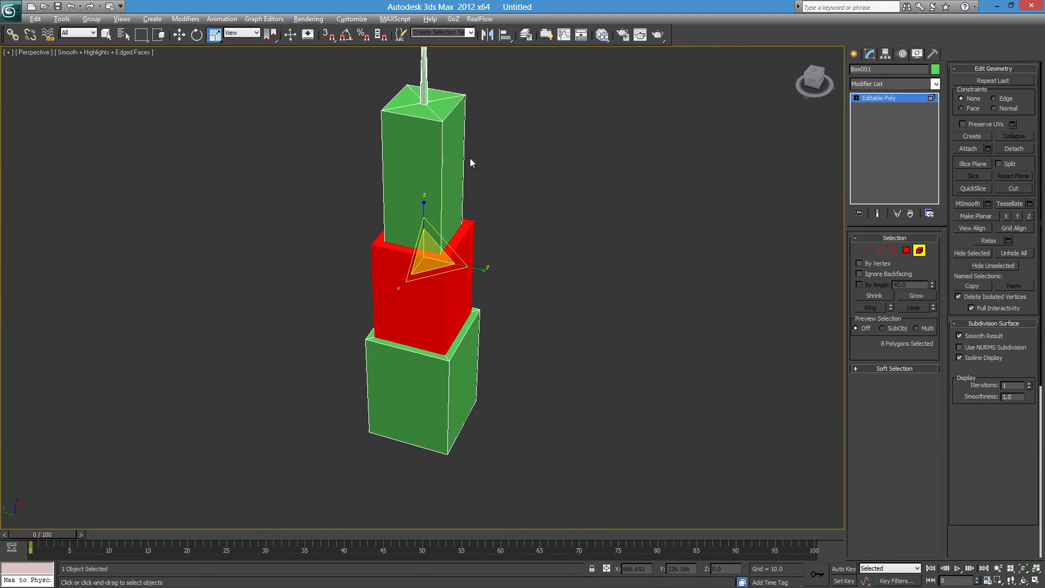
left_click(428, 158)
left_click(453, 275)
left_click(454, 389)
left_click(439, 299)
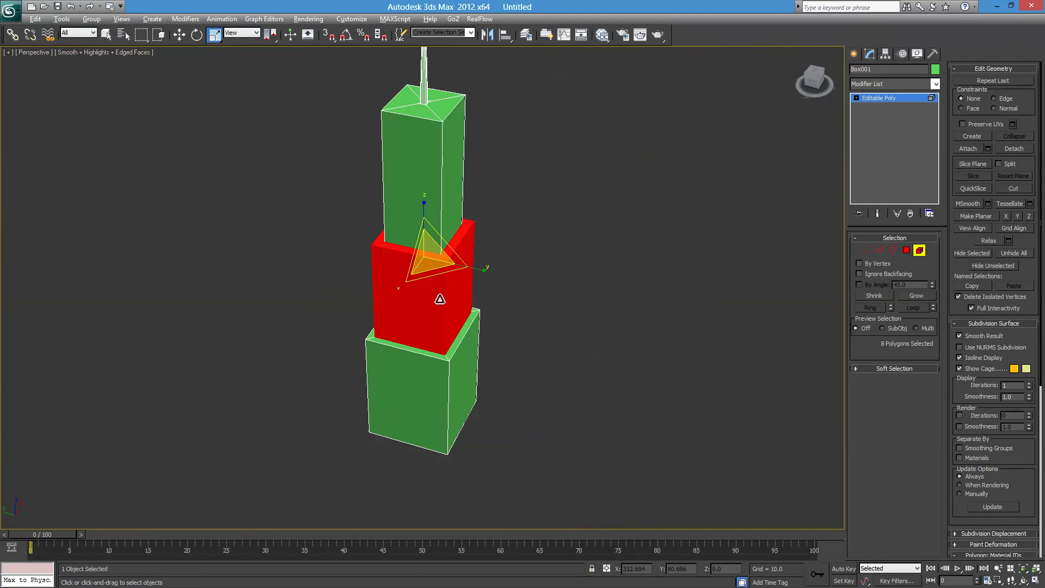
left_click(426, 190)
left_click(429, 276)
left_click(438, 385)
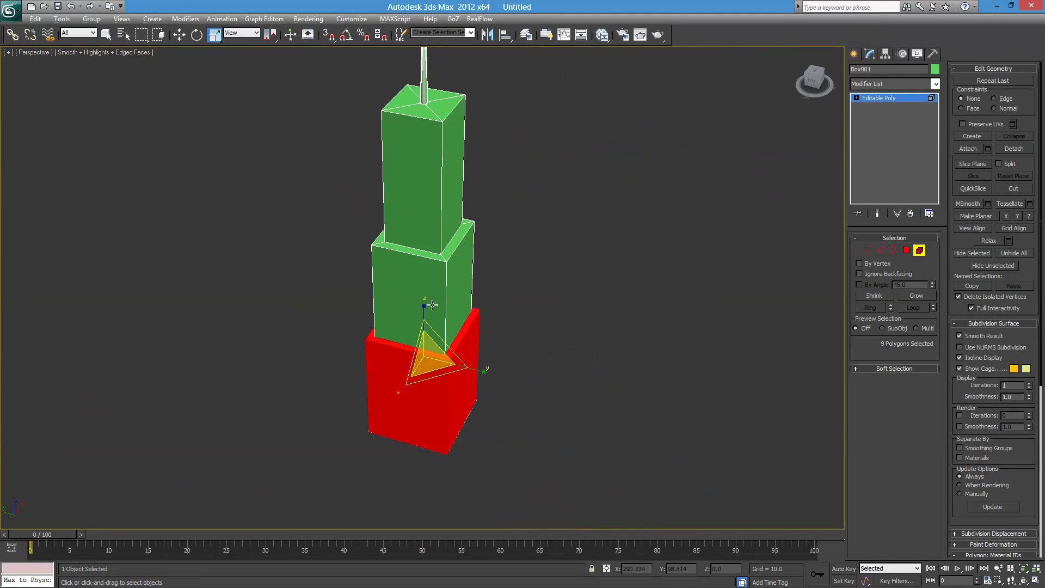
left_click(427, 303)
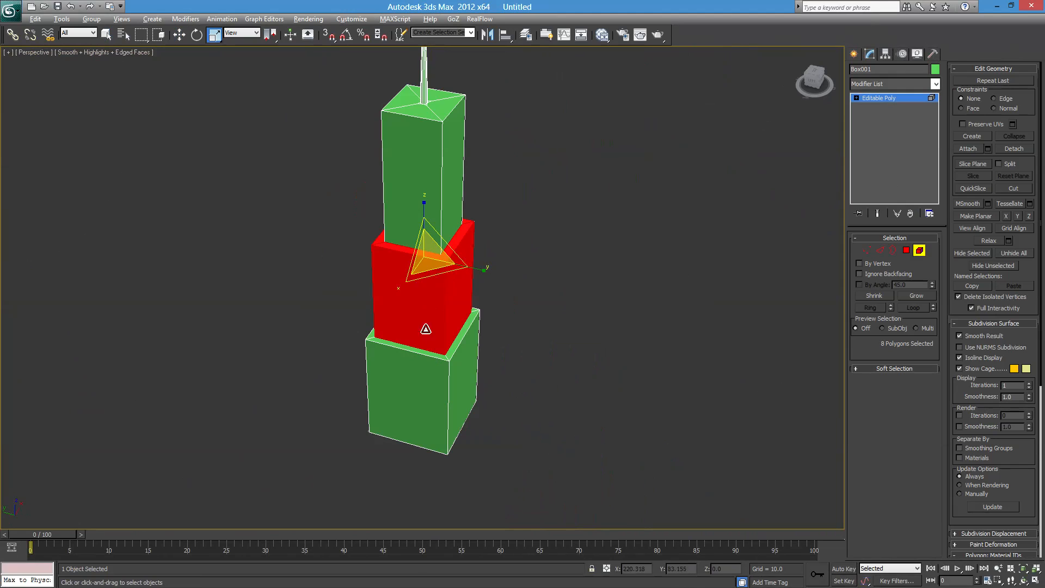
left_click(433, 202)
left_click(424, 305)
left_click(432, 389)
left_click(433, 303)
left_click(427, 164)
scroll(443, 250, "up", 6)
scroll(413, 250, "down", 6)
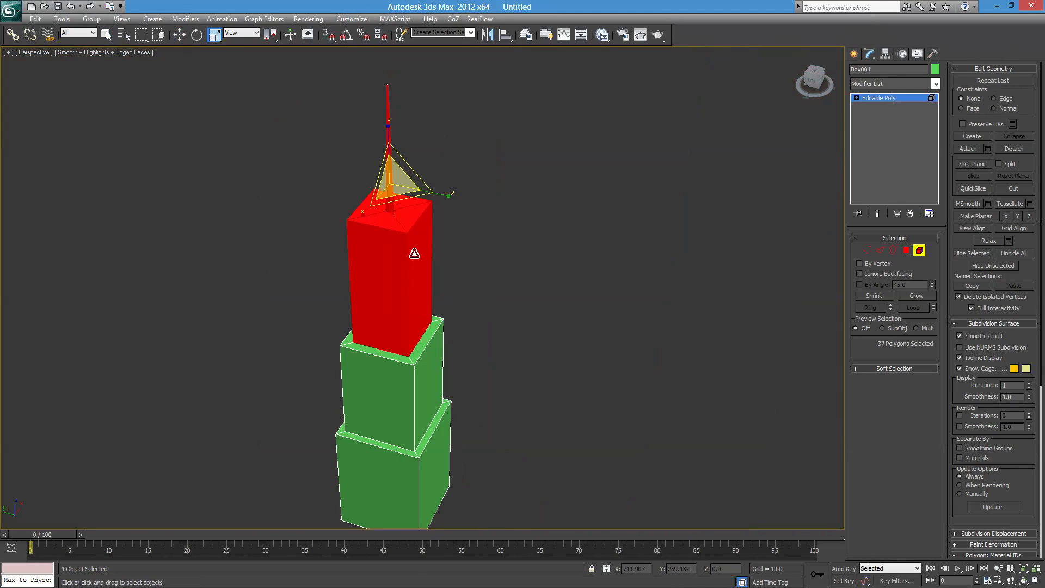
Switch to edge selection and select the outer rim, inner rim and bottom edges on one side of the middle tier.
scroll(401, 295, "up", 2)
middle_click_drag(400, 295, 423, 212)
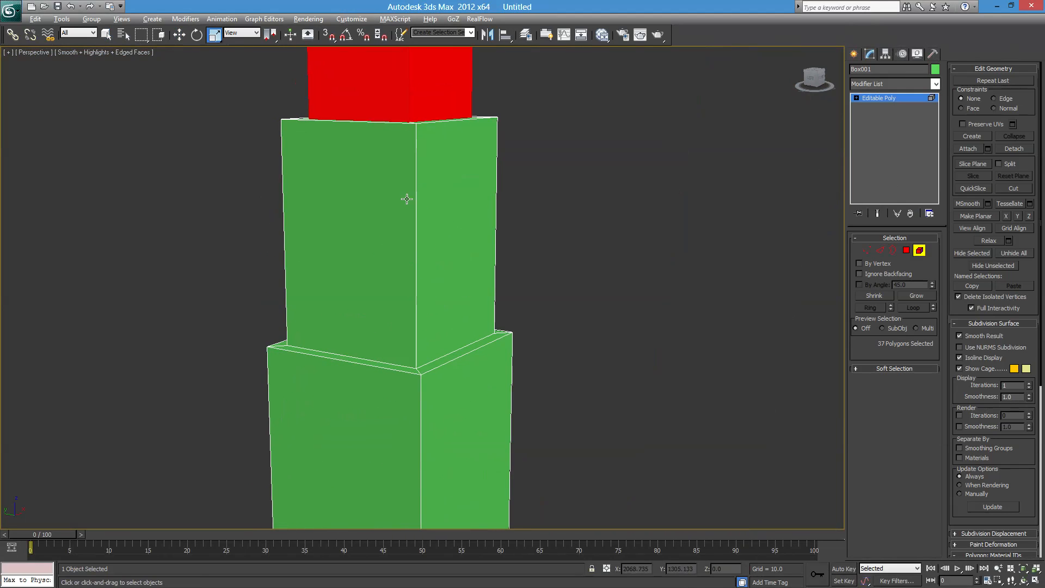
left_click(906, 251)
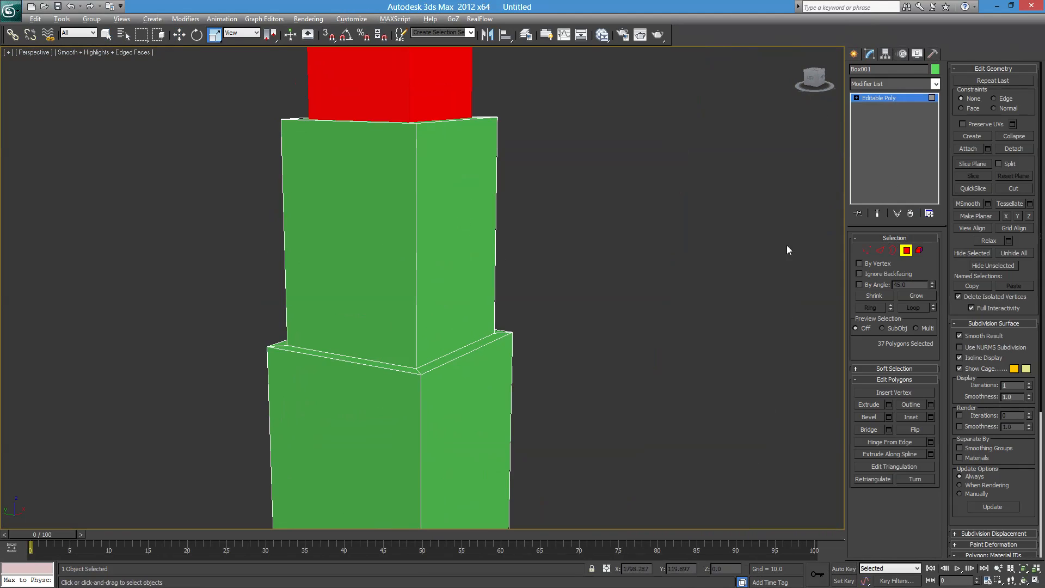
left_click(460, 223)
middle_click_drag(504, 250, 561, 265, "alt")
left_click(880, 251)
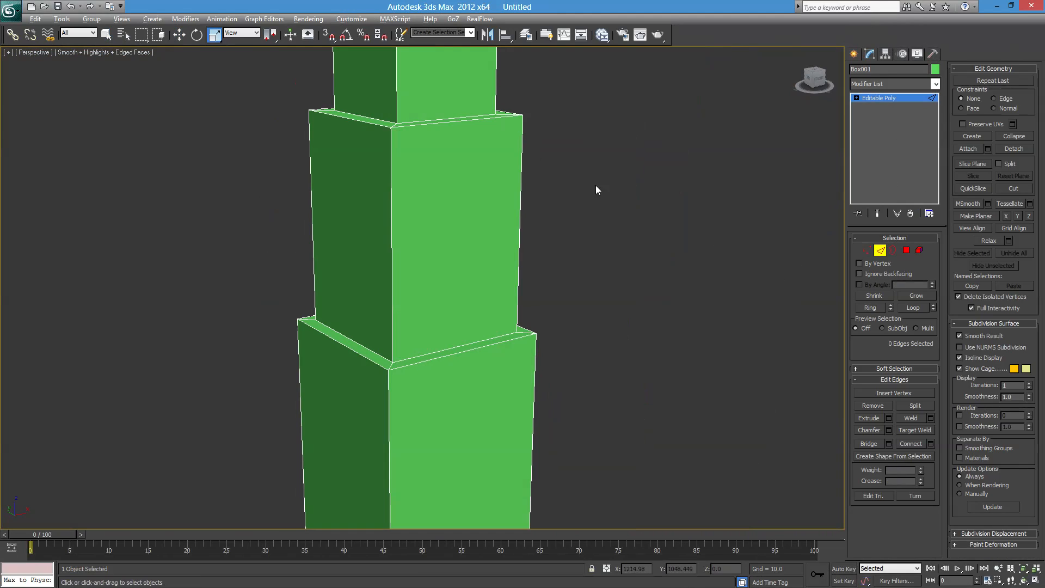
left_click(451, 122)
middle_click_drag(455, 187, 460, 215, "alt")
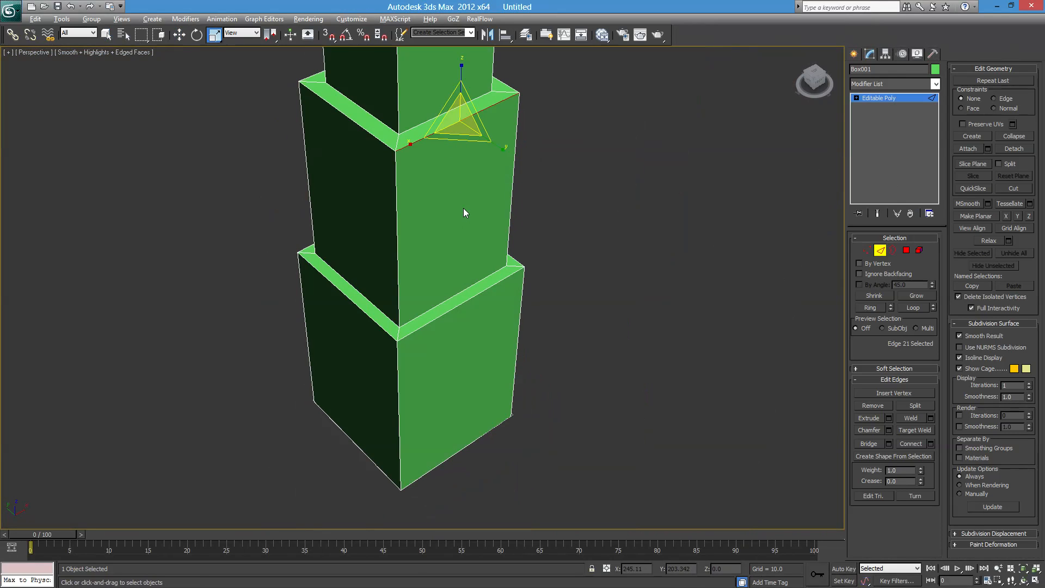
middle_click_drag(549, 211, 518, 373, "alt")
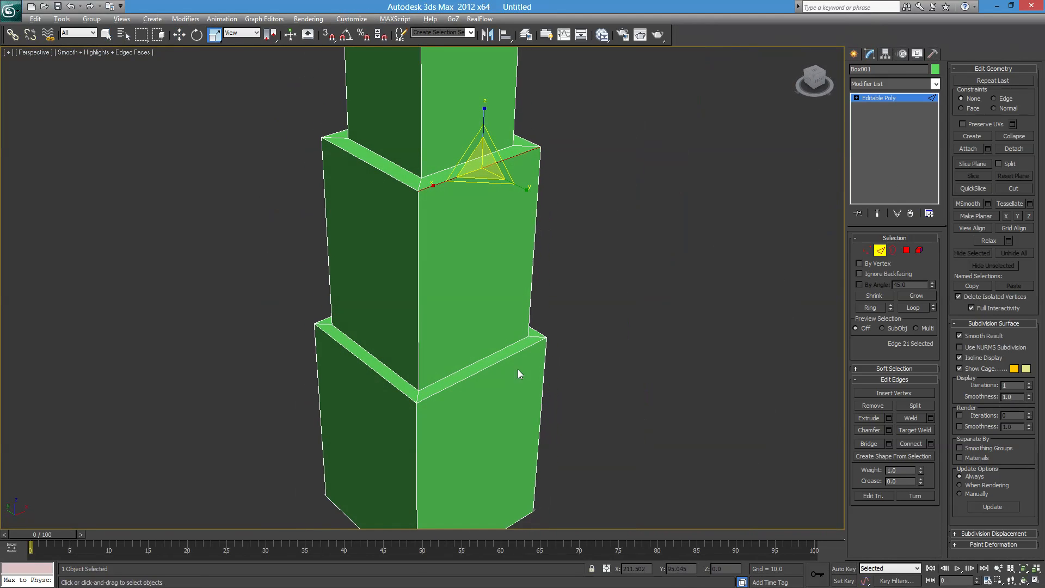
left_click(467, 366, "ctrl")
middle_click_drag(464, 366, 448, 344, "alt")
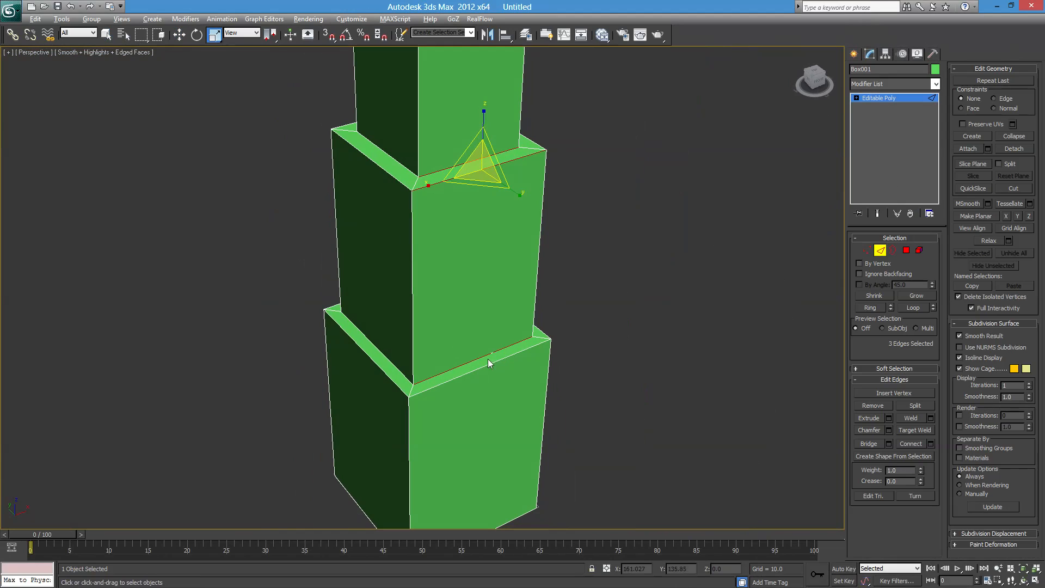
left_click(504, 348)
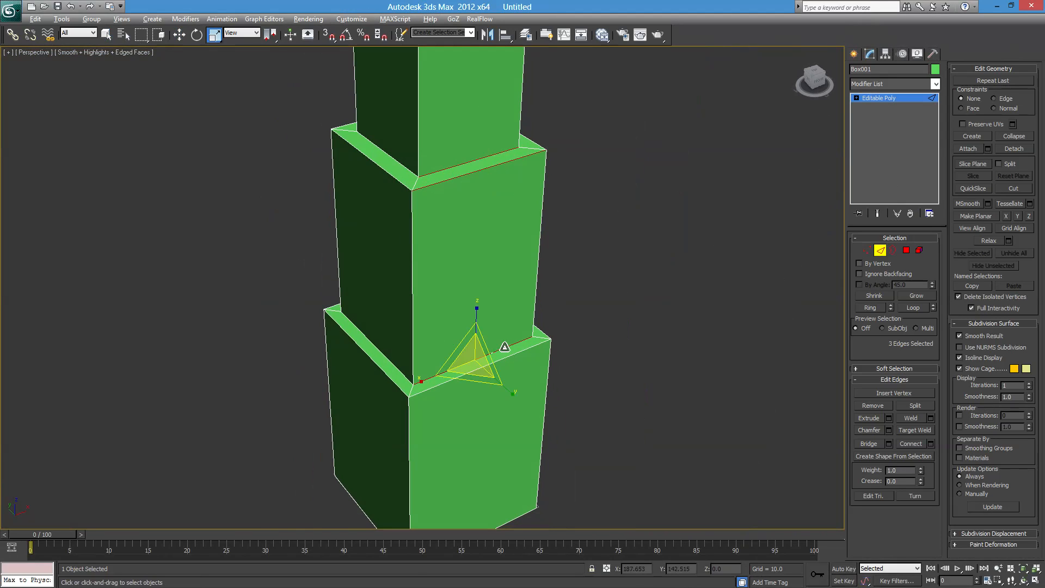
Return to element selection and compare the extents of the middle, base and upper tiers by selecting each repeatedly.
left_click(919, 250)
left_click(490, 245)
left_click(514, 427)
left_click(514, 280)
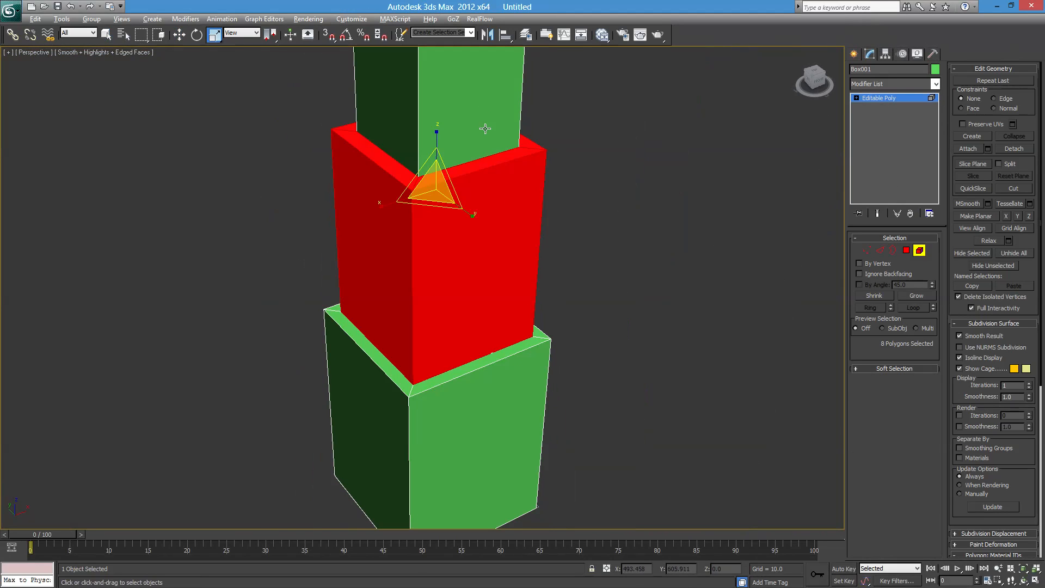
left_click(482, 114)
left_click(518, 390)
left_click(472, 116)
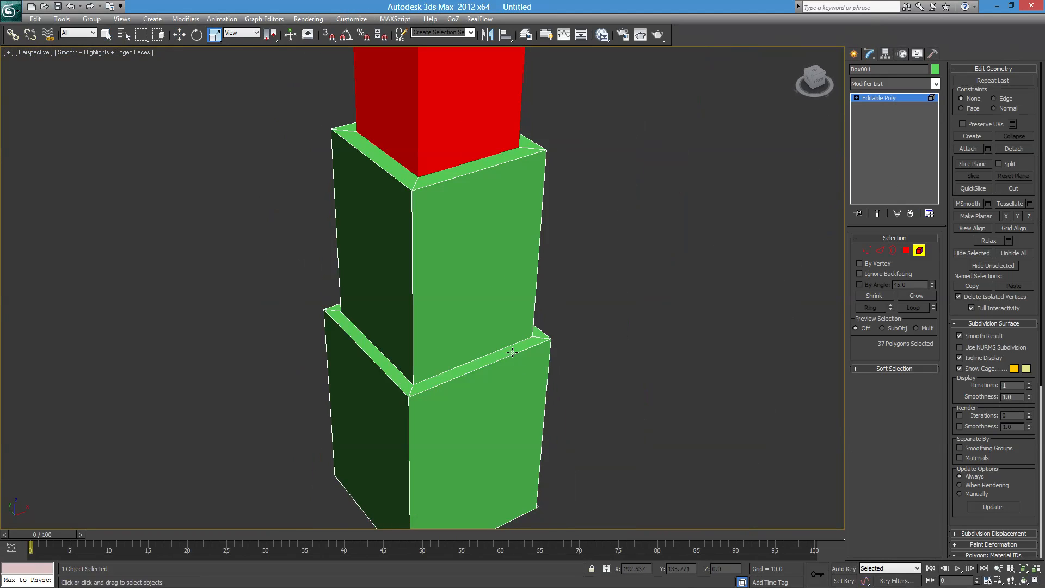
left_click(517, 375)
left_click(468, 124)
left_click(498, 382)
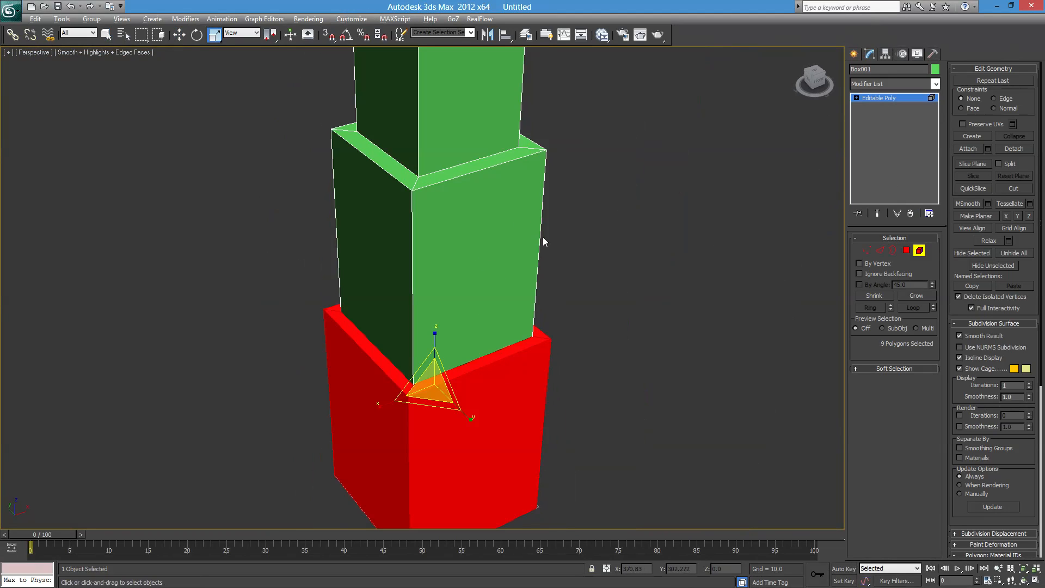
left_click(475, 123)
left_click(532, 428)
Select the middle-tier element, hide all unselected geometry to isolate it, and clear the selection.
left_click(494, 203)
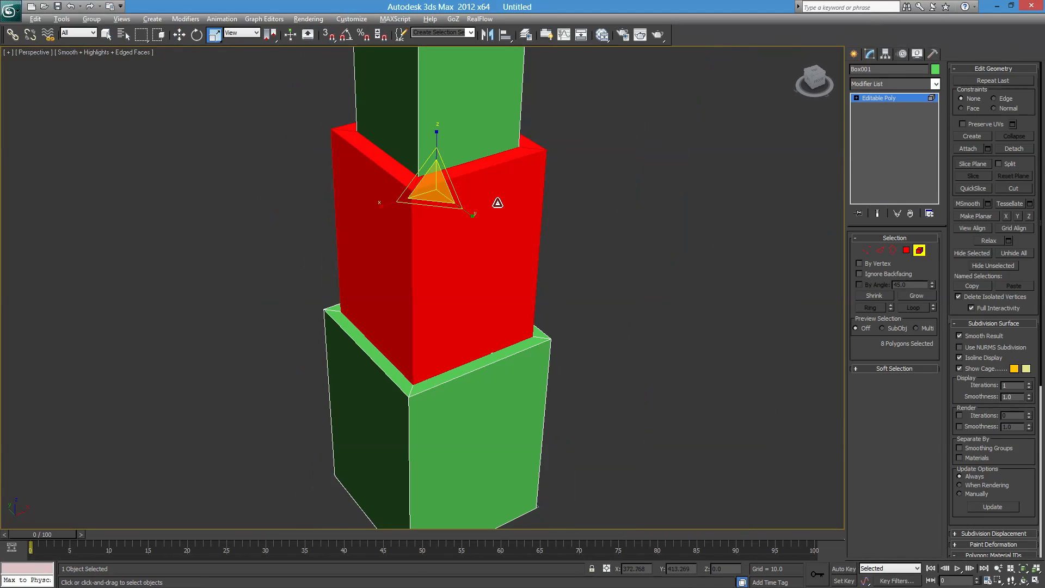
middle_click_drag(473, 211, 567, 240, "alt")
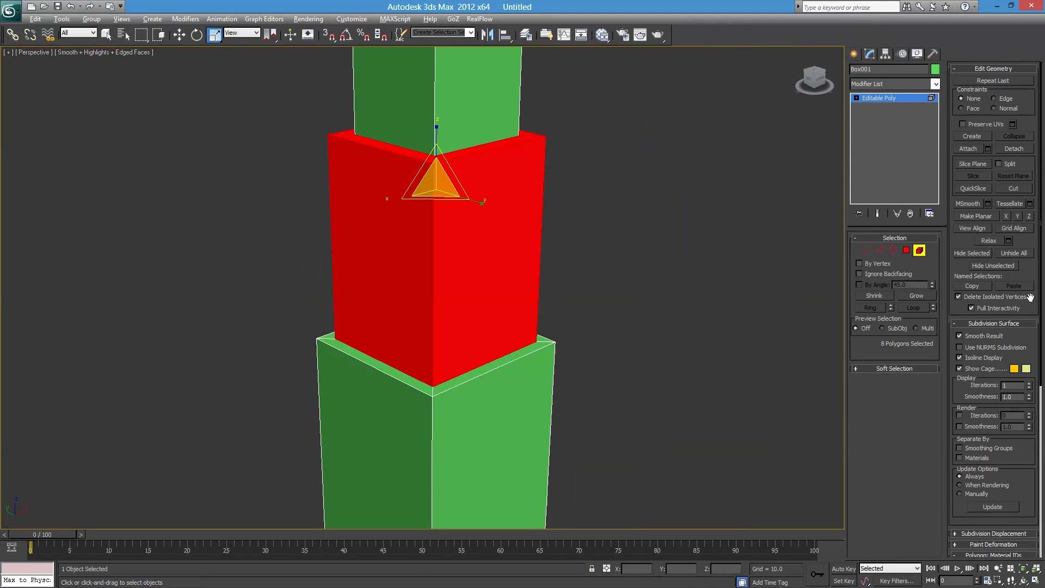
left_click_drag(1030, 299, 1032, 241)
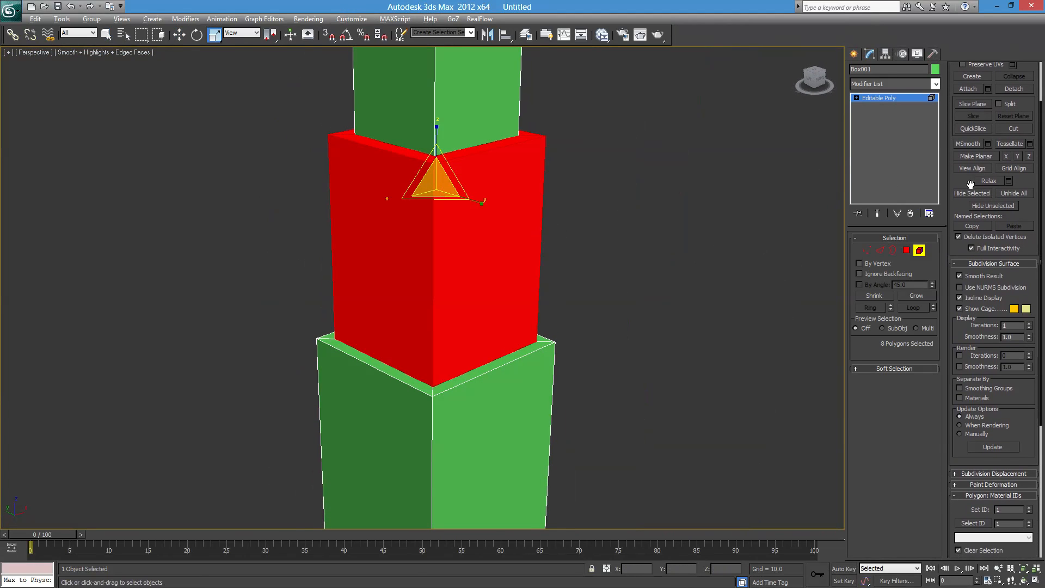
left_click(995, 206)
middle_click_drag(553, 278, 475, 262, "alt")
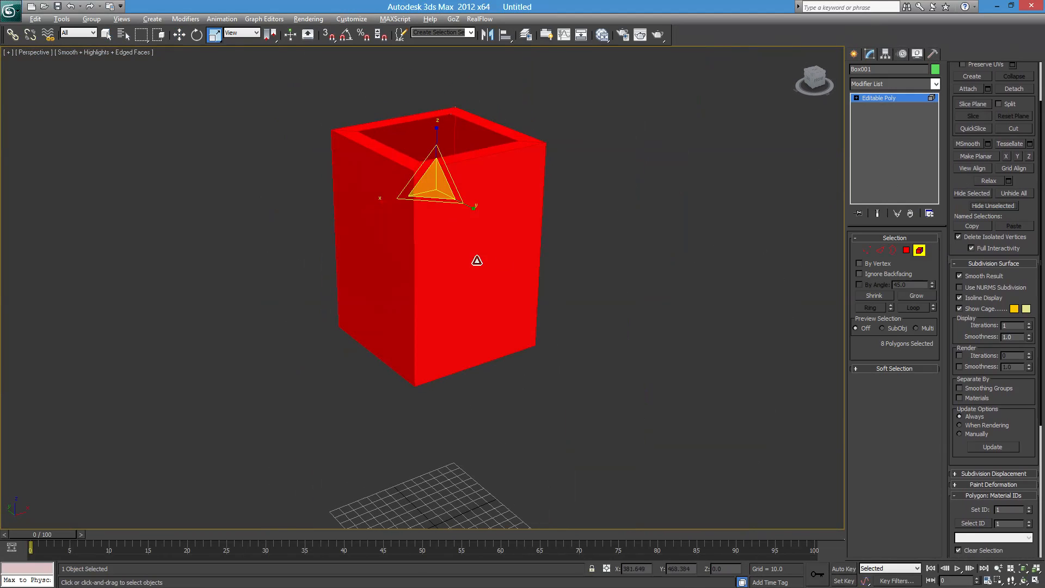
left_click(623, 209)
In edge selection, select the inner rim, outer rim and bottom edges on one side of the isolated tier.
left_click(881, 251)
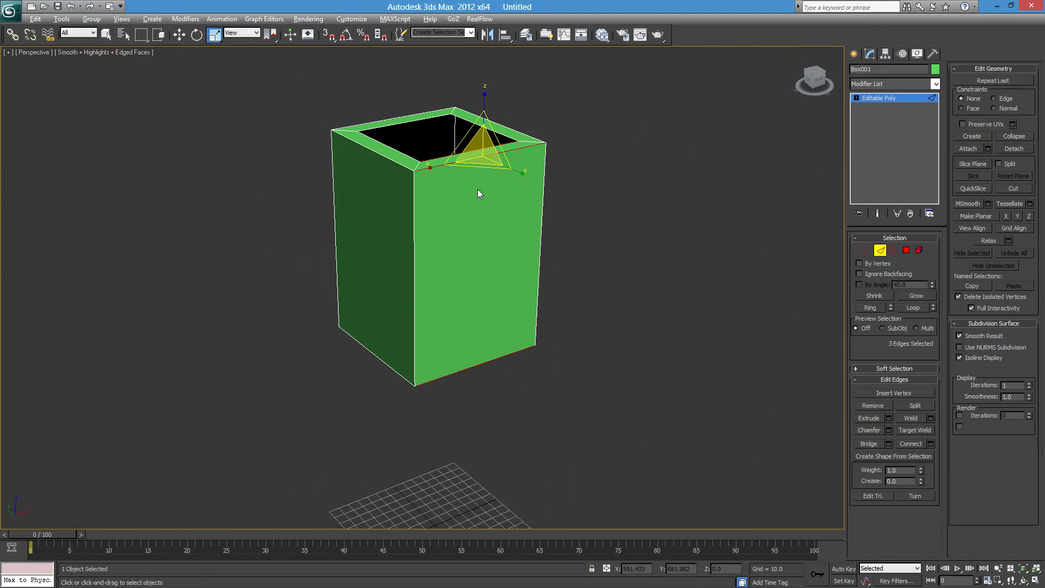
left_click(471, 148)
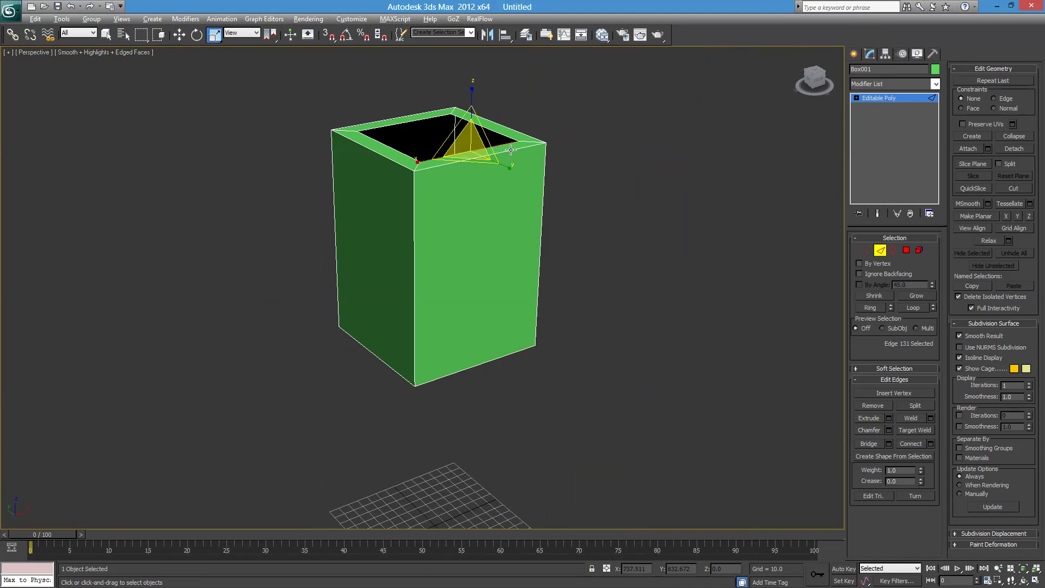
double_click(485, 156)
middle_click_drag(523, 229, 562, 353, "alt")
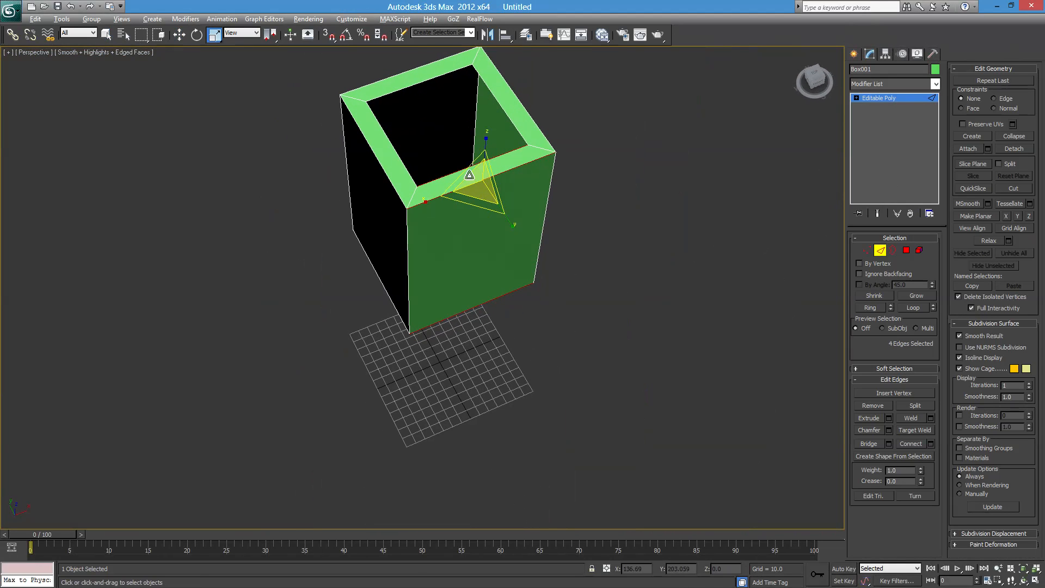
left_click(502, 166)
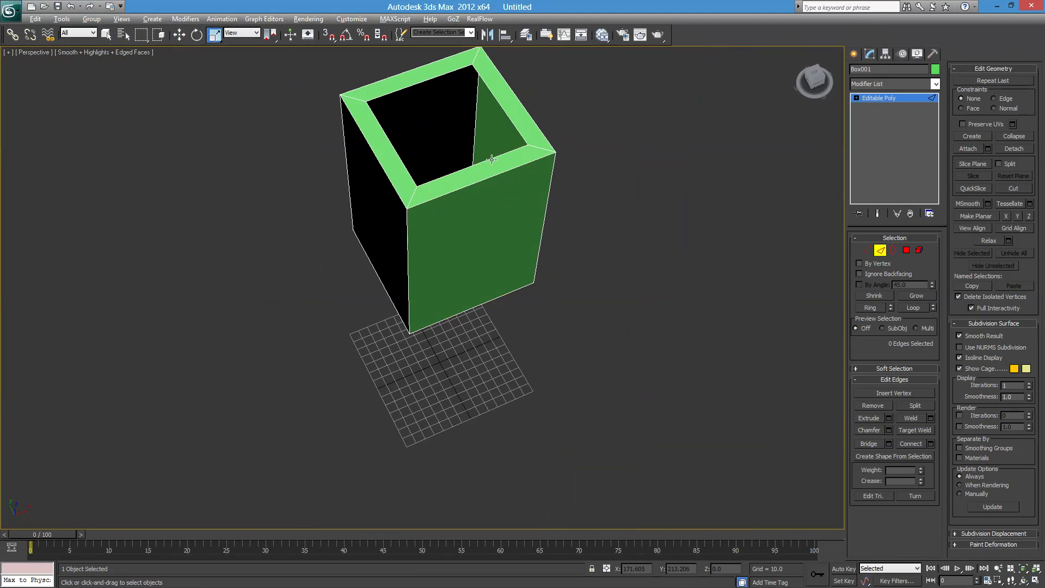
left_click(491, 159)
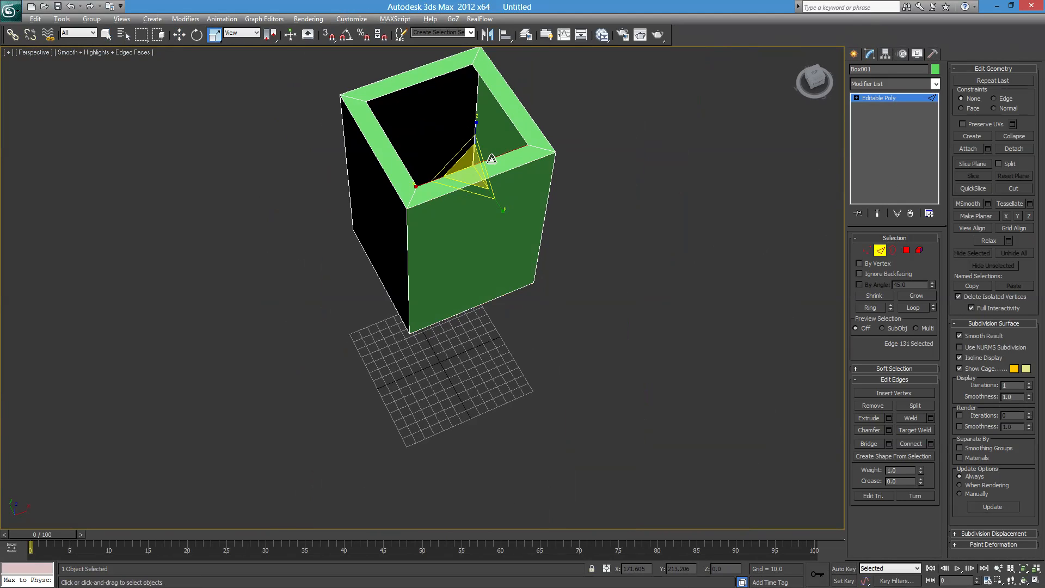
double_click(520, 166)
middle_click_drag(519, 166, 543, 262, "alt")
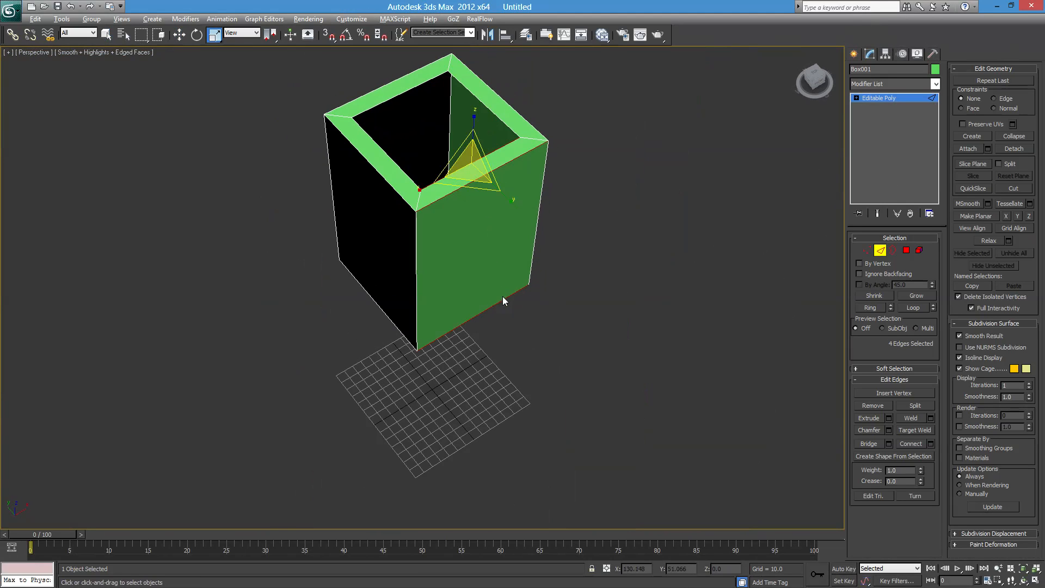
Add the inner and outer rim edges and the bottom edge of the opposite side to the edge selection.
middle_click_drag(478, 341, 604, 287, "alt")
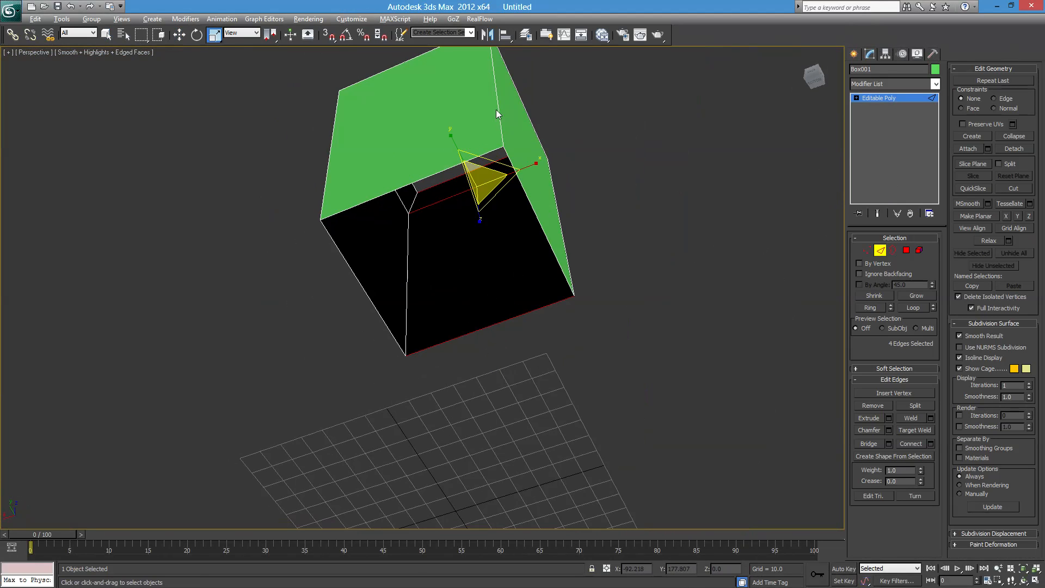
middle_click_drag(495, 109, 590, 318, "alt")
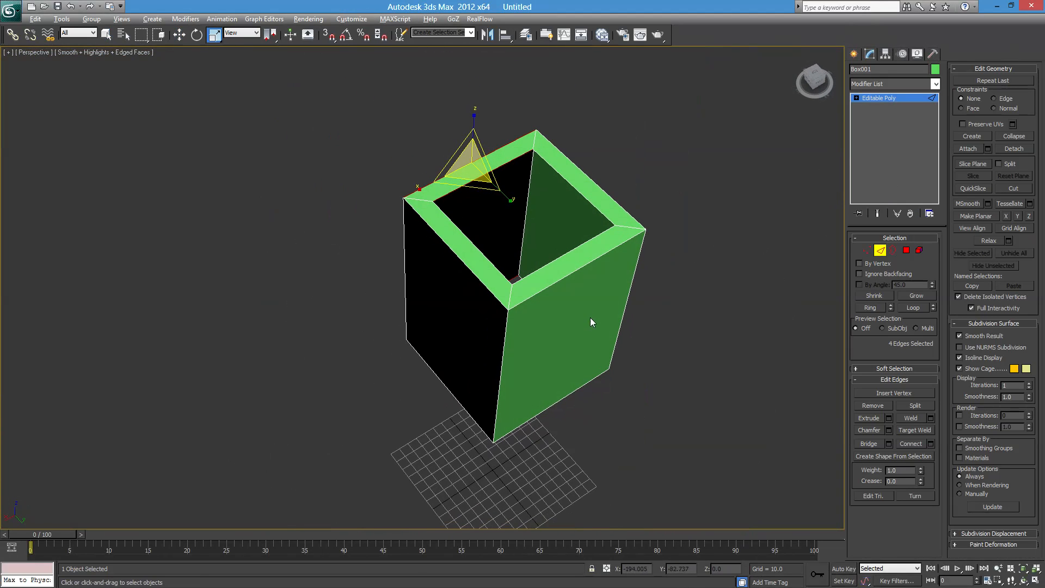
left_click(563, 256, "ctrl")
left_click(593, 262, "ctrl")
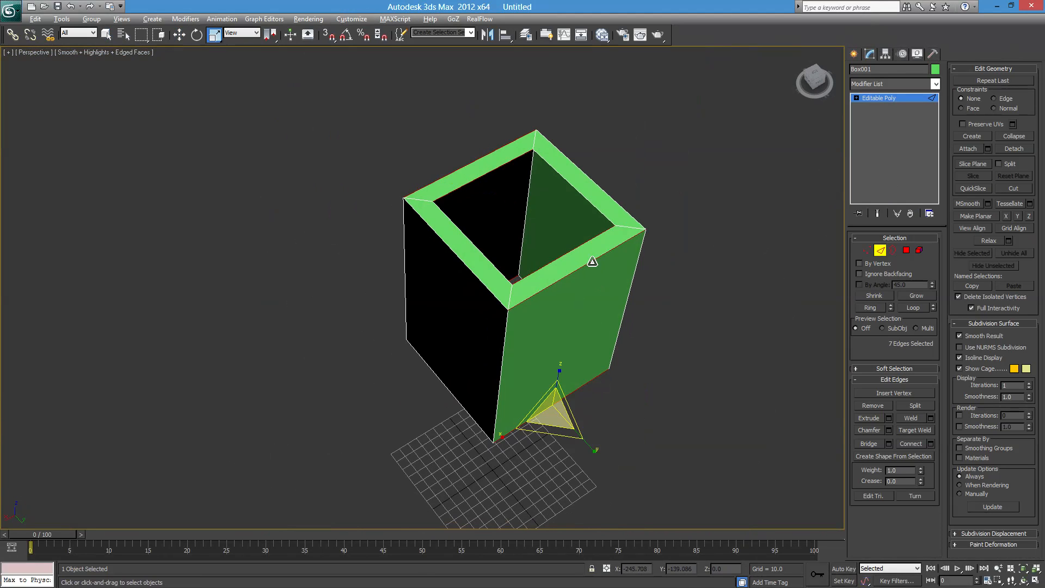
middle_click_drag(595, 358, 710, 432, "alt")
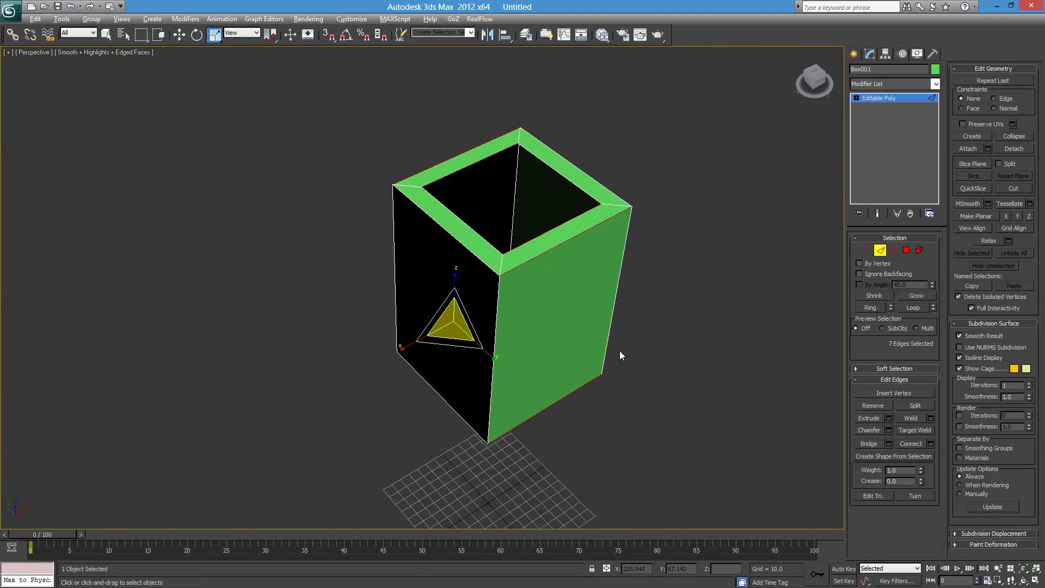
middle_click_drag(620, 352, 549, 348, "alt")
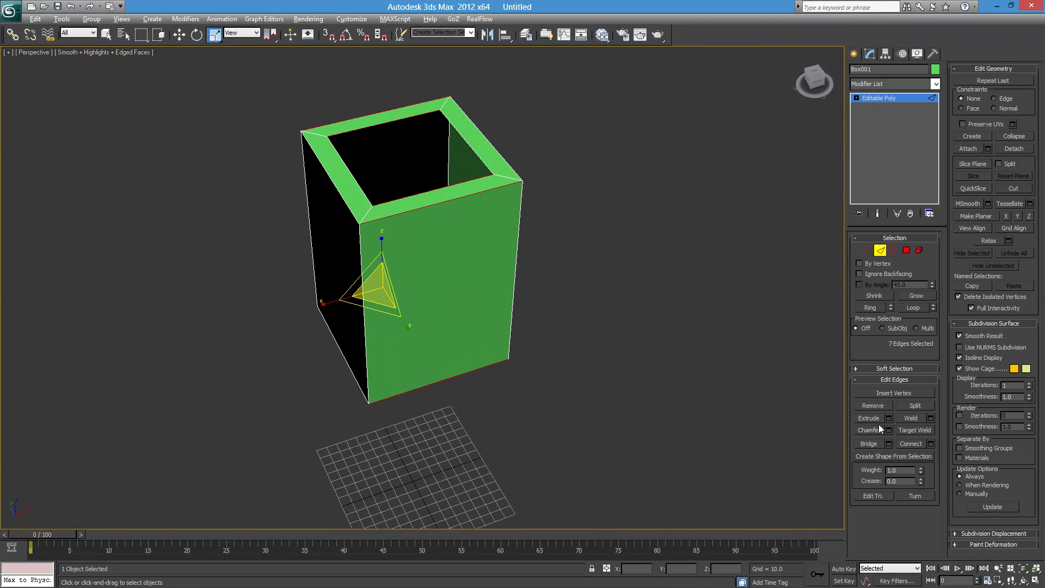
Connect the selected edges with 2 segments, pinch 0 and slide 0, and clear the edge selection.
left_click(931, 444)
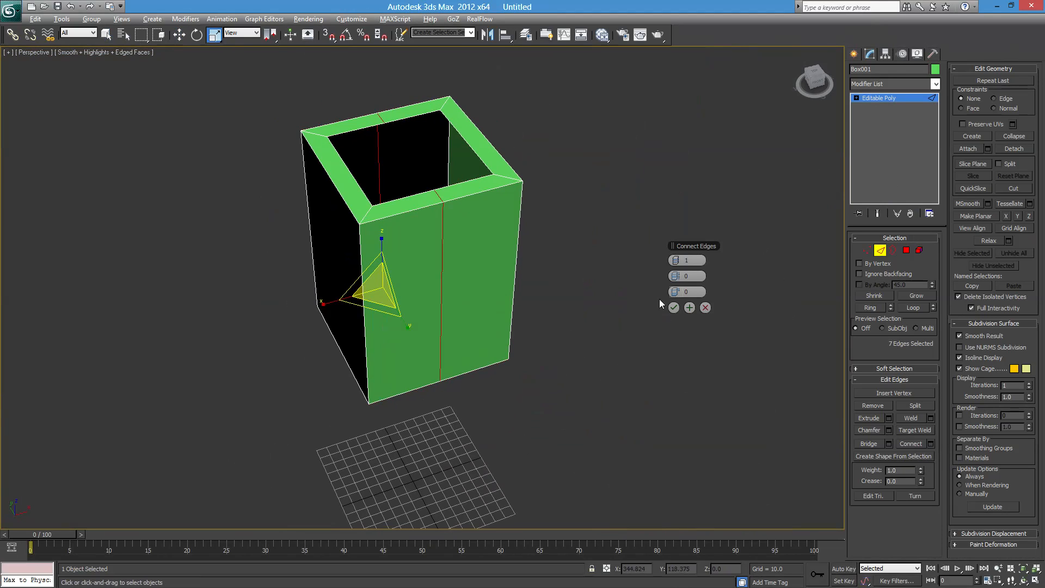
left_click(678, 260)
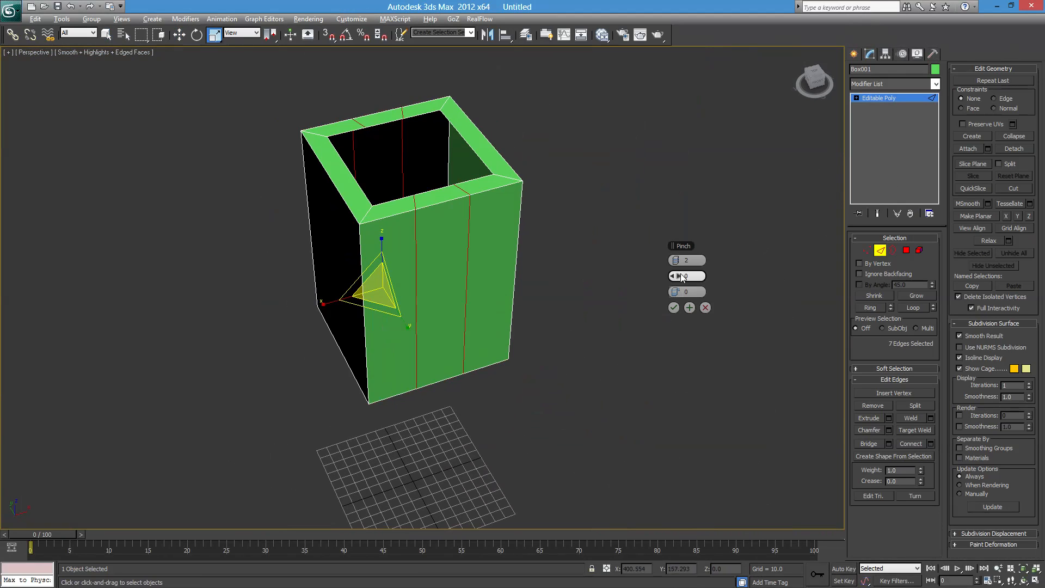
left_click(674, 309)
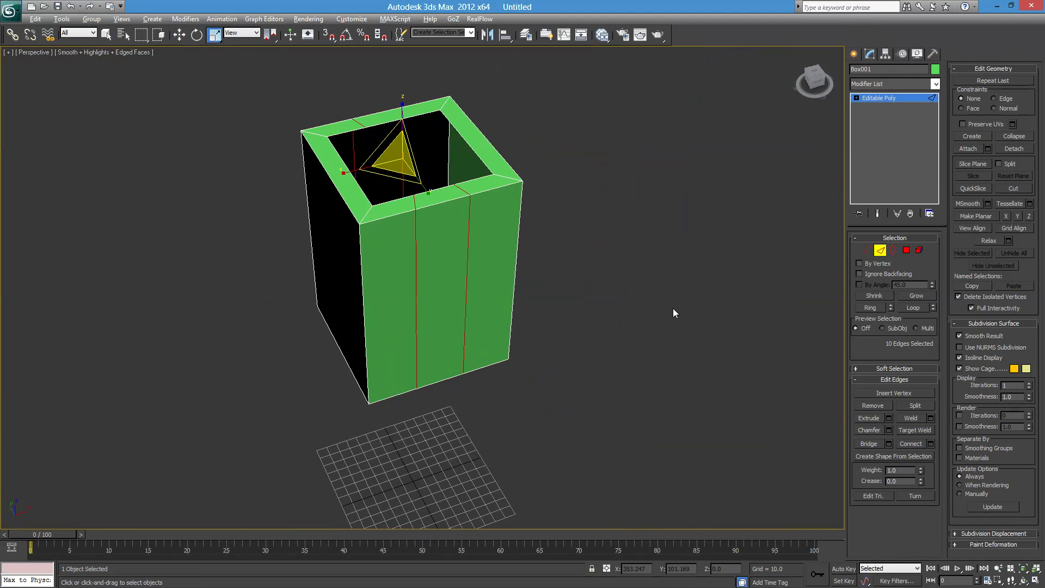
middle_click_drag(425, 395, 489, 346, "alt")
left_click(587, 218)
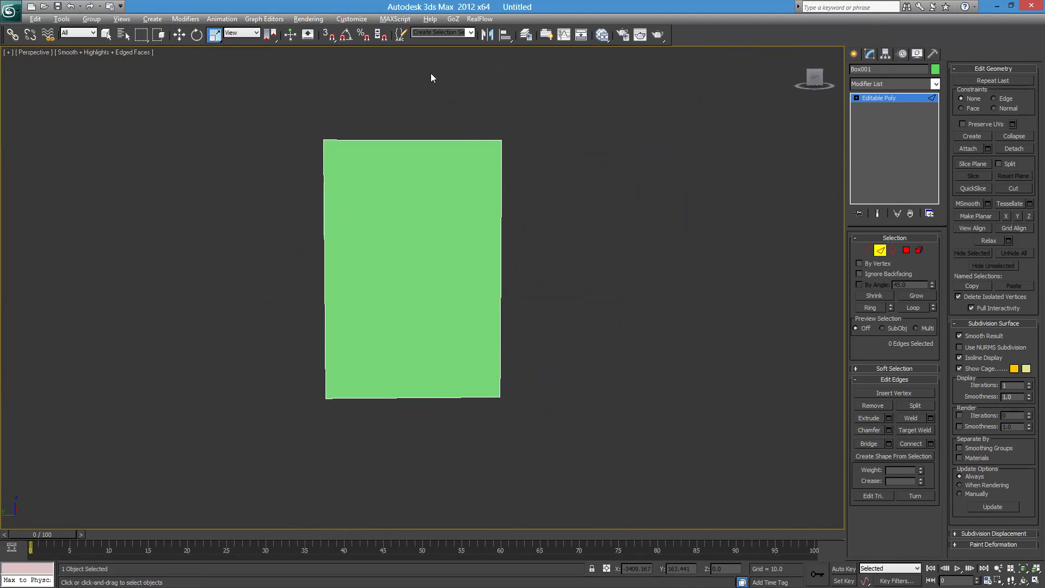
Select the rim and bottom edges of the two undivided sides and connect them with 2 segments, pinch 0 and slide 0.
left_click_drag(400, 67, 442, 471)
middle_click_drag(413, 313, 559, 345, "alt")
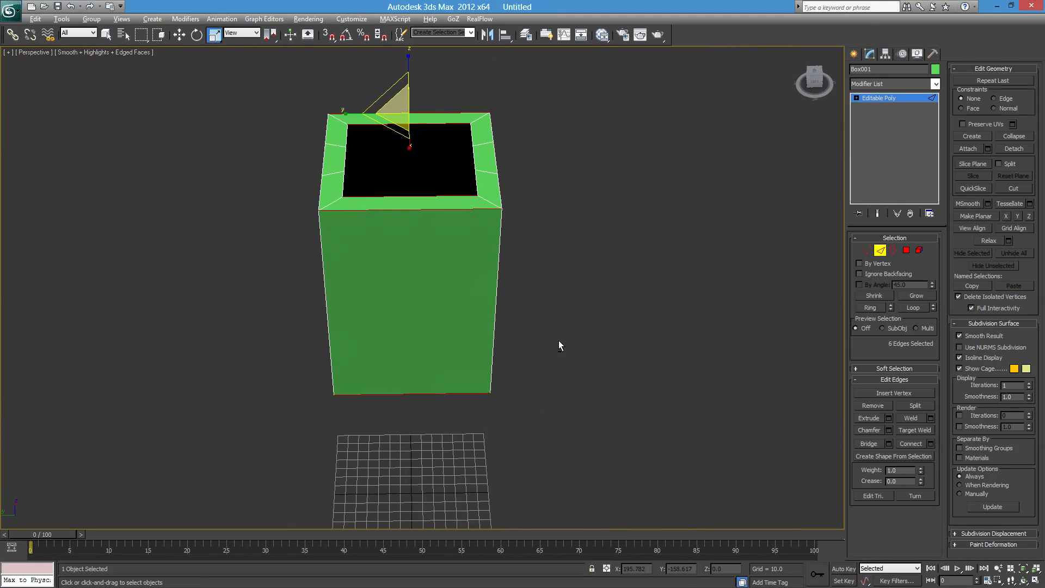
left_click(931, 444)
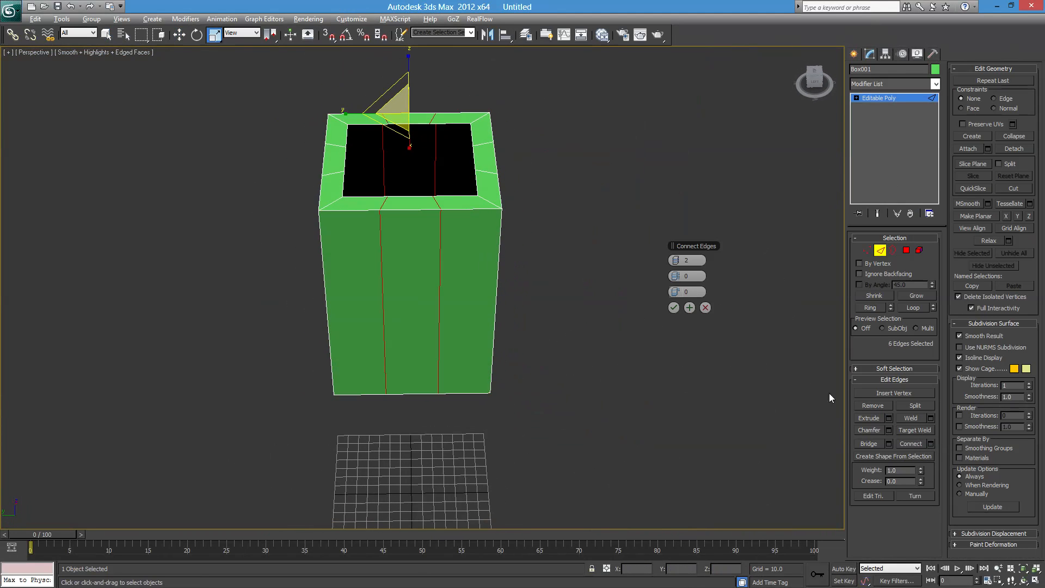
left_click(674, 308)
In polygon selection, select the three outer polygons of one side of the tier and inset them by 3.5.
middle_click_drag(672, 396, 520, 379, "alt")
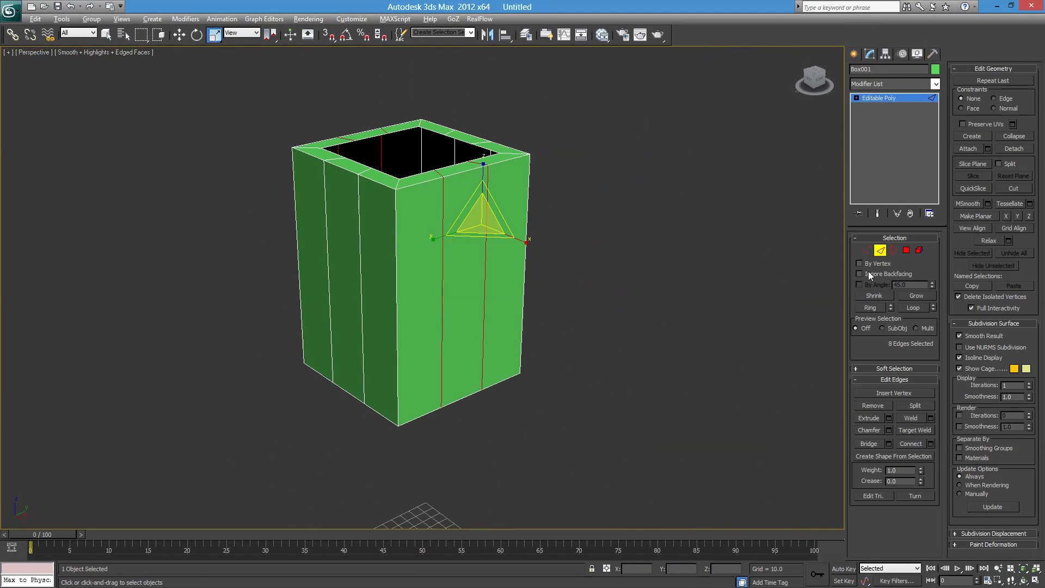
left_click(906, 250)
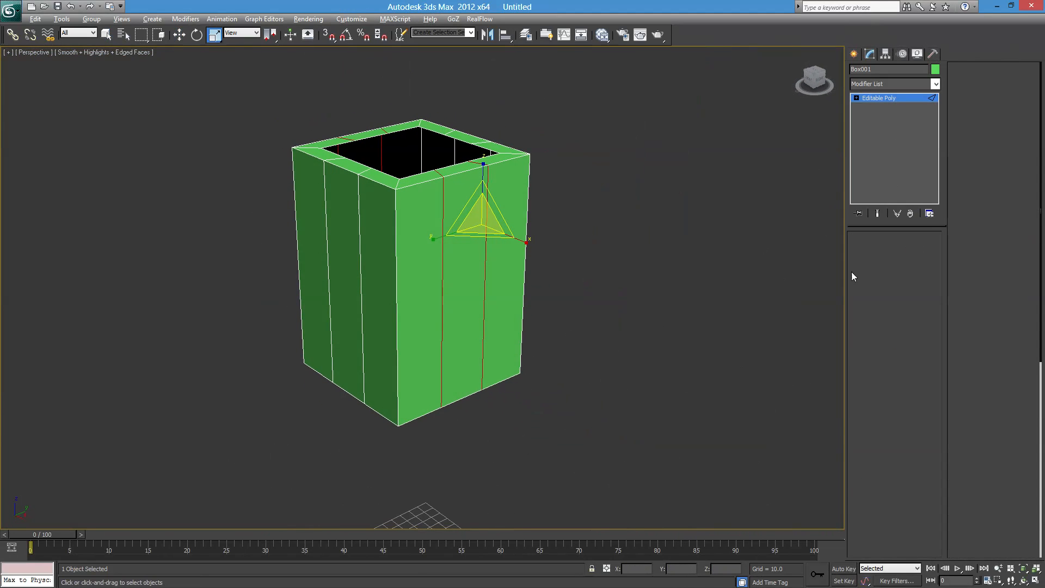
left_click(516, 210)
left_click(467, 258, "ctrl")
left_click(416, 263, "ctrl")
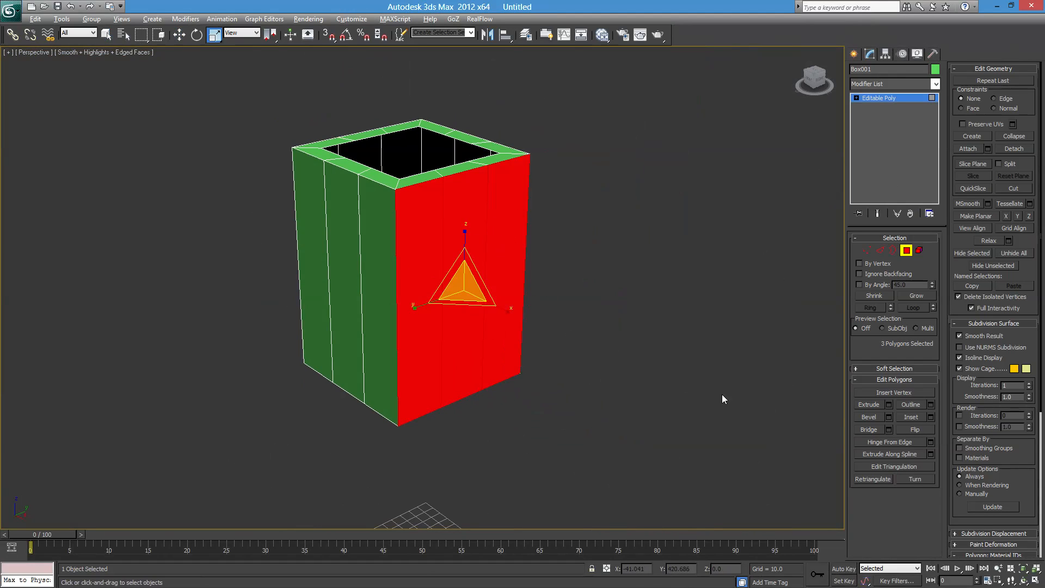
left_click(931, 417)
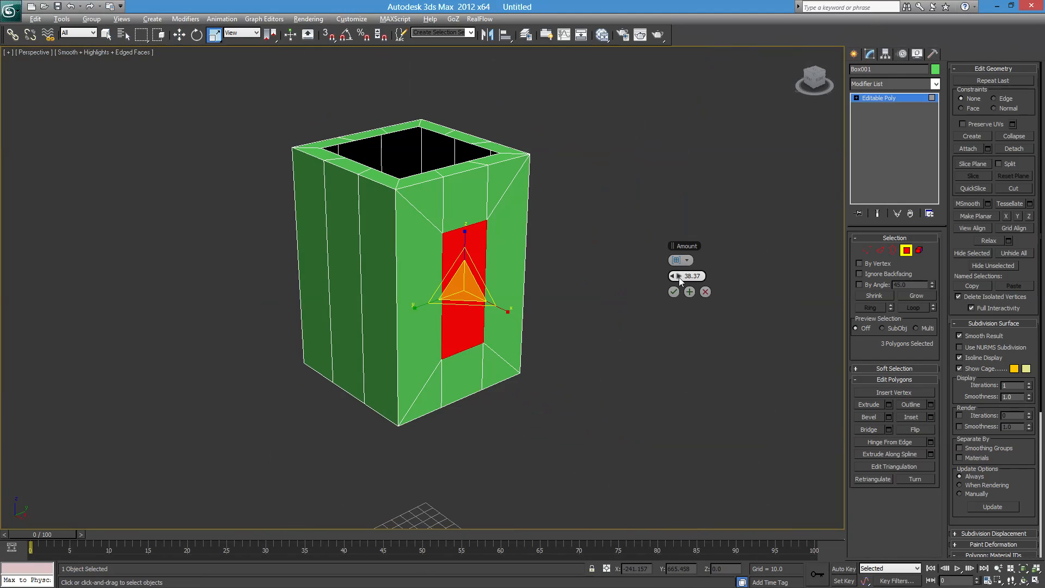
left_click_drag(678, 276, 502, 243)
left_click(694, 277)
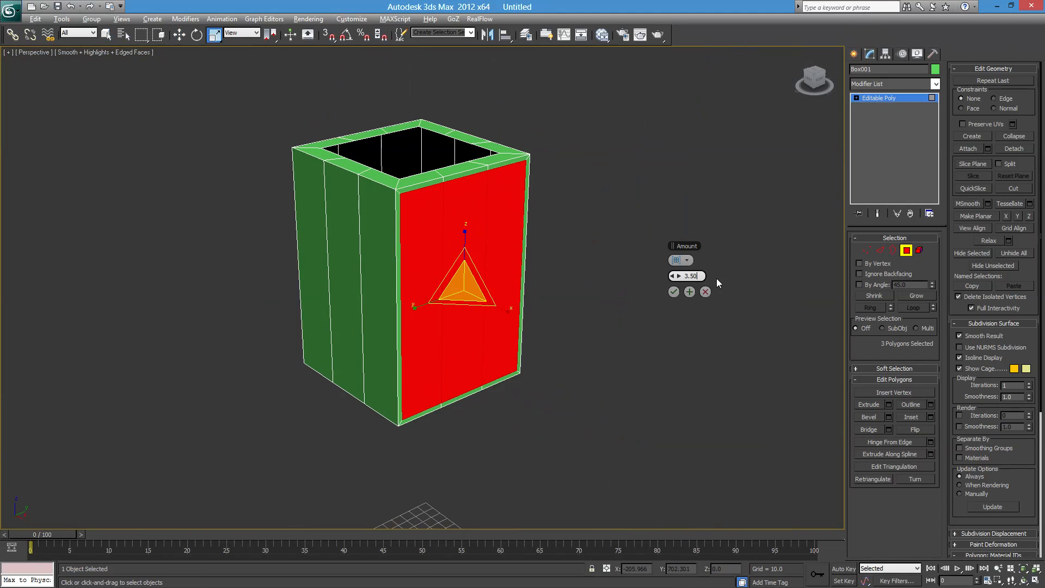
key("Return")
middle_click_drag(551, 228, 465, 253, "alt")
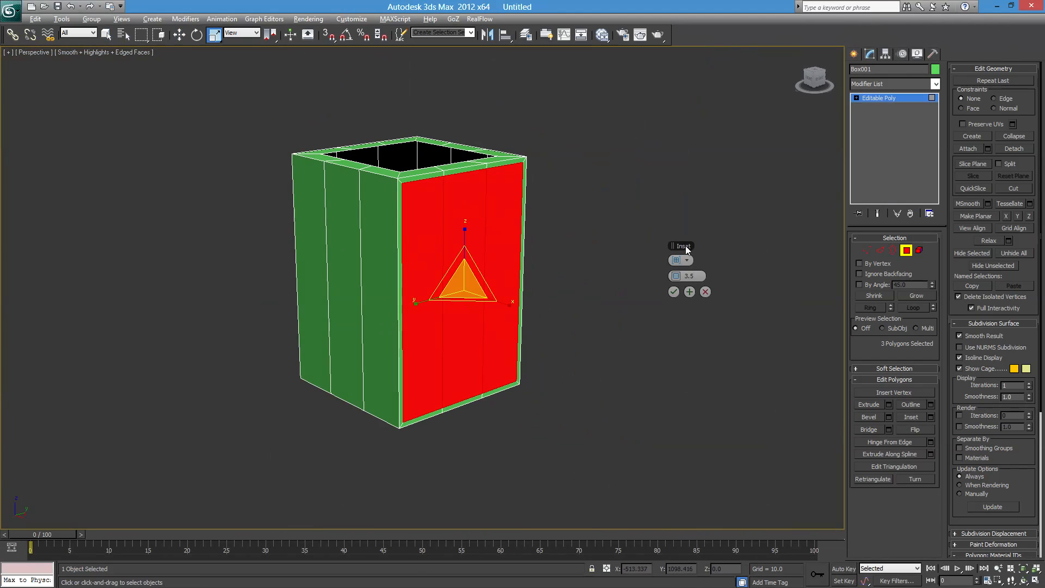
left_click(690, 292)
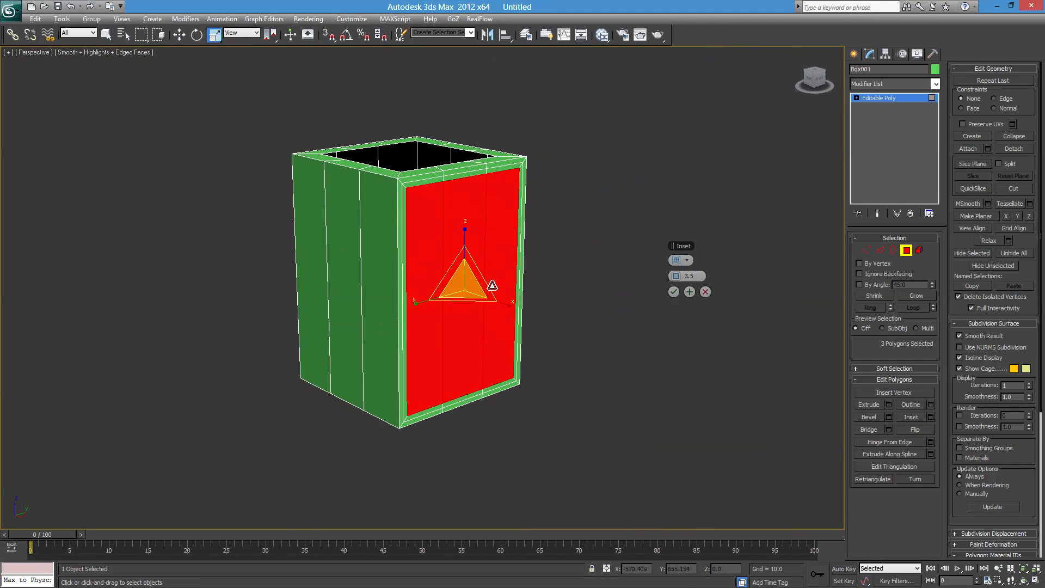
Select the three outer polygons of the adjacent second side and apply the same 3.5 inset.
middle_click_drag(492, 284, 516, 299, "alt")
left_click(383, 236)
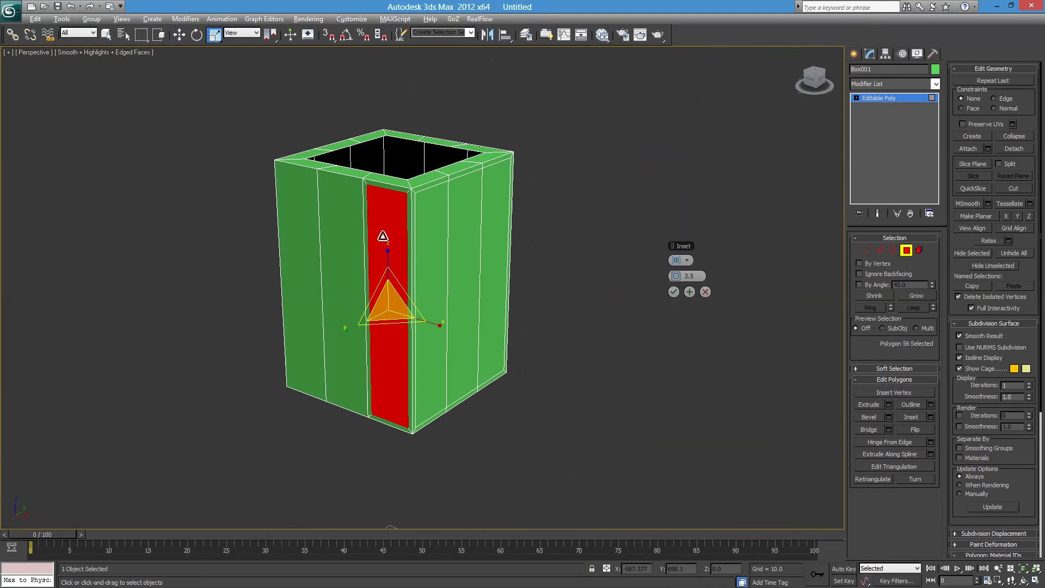
left_click(336, 214, "ctrl")
left_click(306, 196, "ctrl")
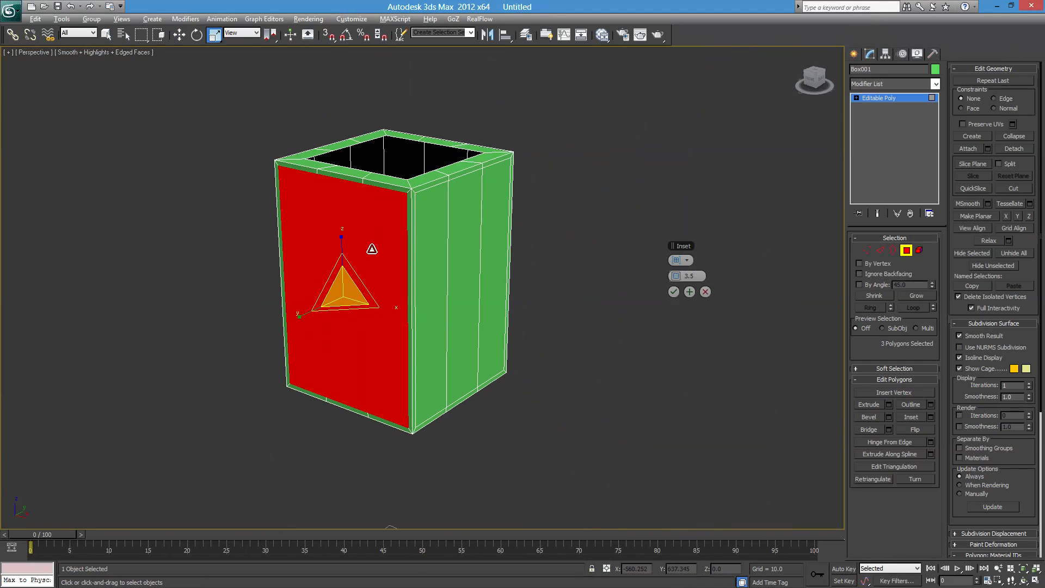
middle_click_drag(376, 281, 473, 296, "alt")
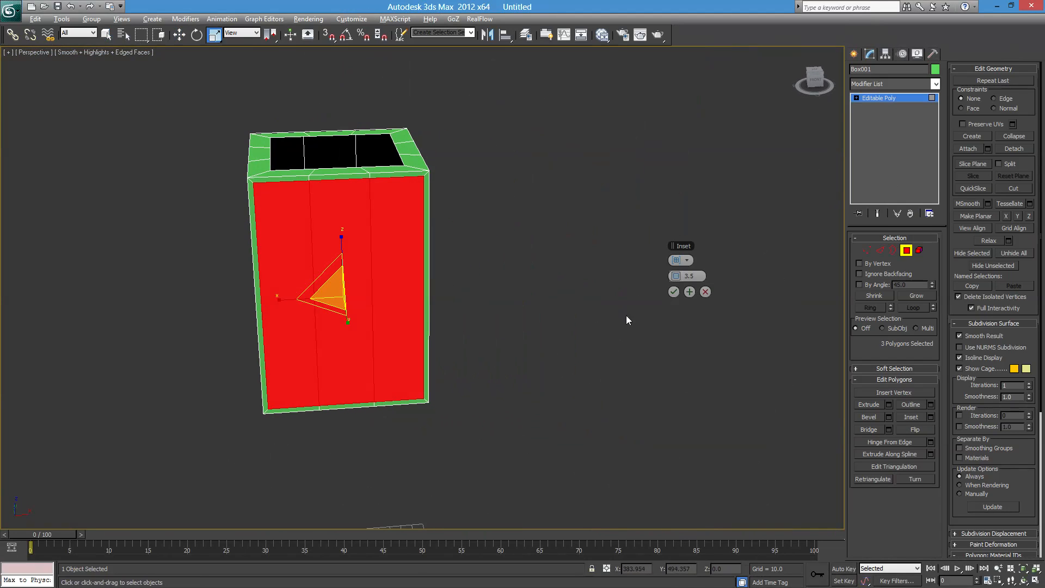
left_click(689, 293)
Select the three outer polygons of the third side and inset them by 3.5.
middle_click_drag(374, 291, 547, 311)
middle_click_drag(536, 352, 446, 258)
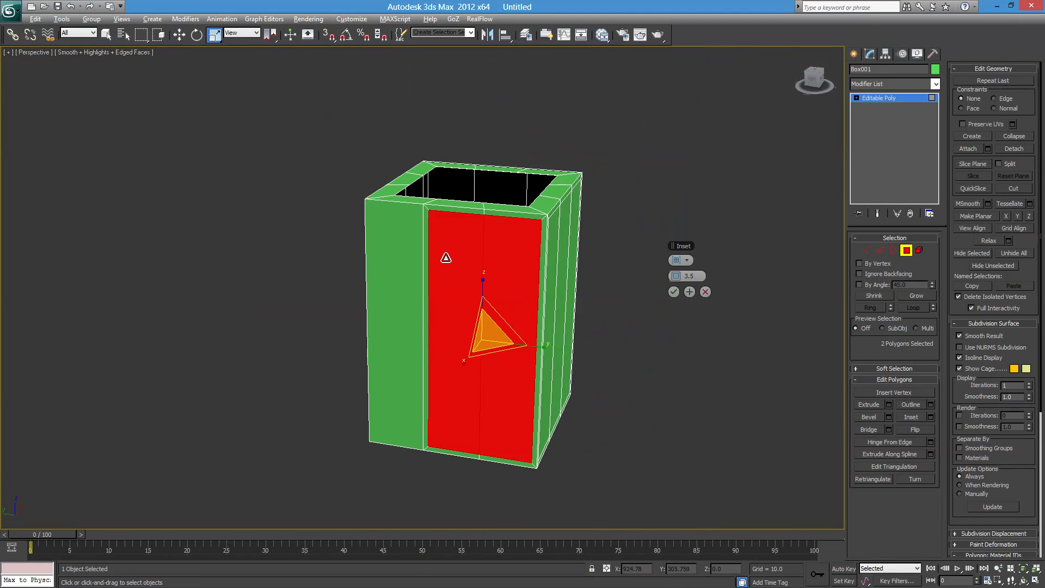
left_click(405, 240, "ctrl")
left_click(689, 292)
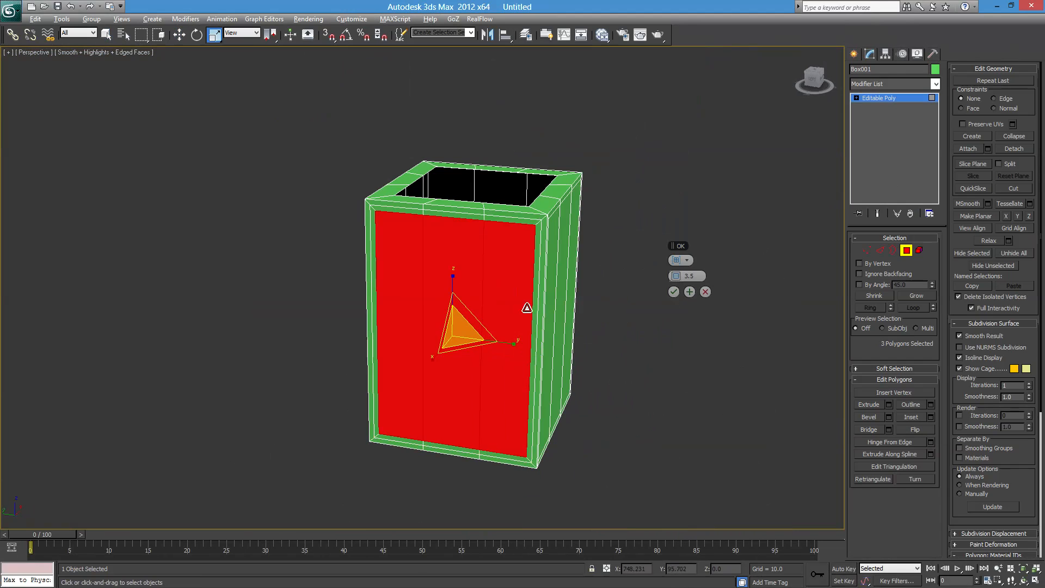
Inset the three outer polygons of the fourth side by 3.5, finish the Inset operation and clear the selection.
mouse_move(528, 308)
middle_mouse_down("alt")
mouse_move(550, 310)
mouse_move(540, 316)
middle_mouse_up("alt")
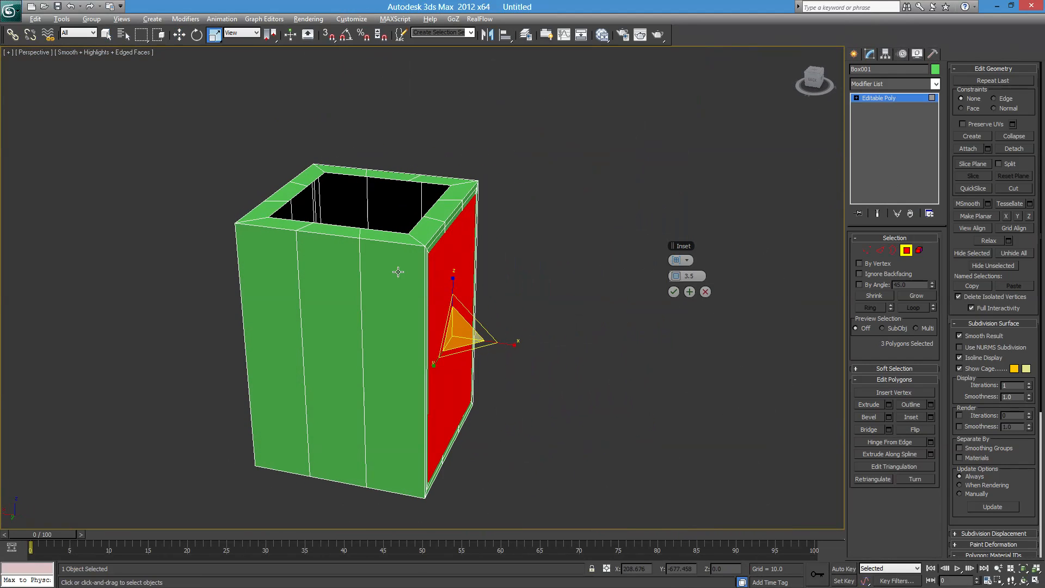
left_click(395, 274)
left_click(338, 269, "ctrl")
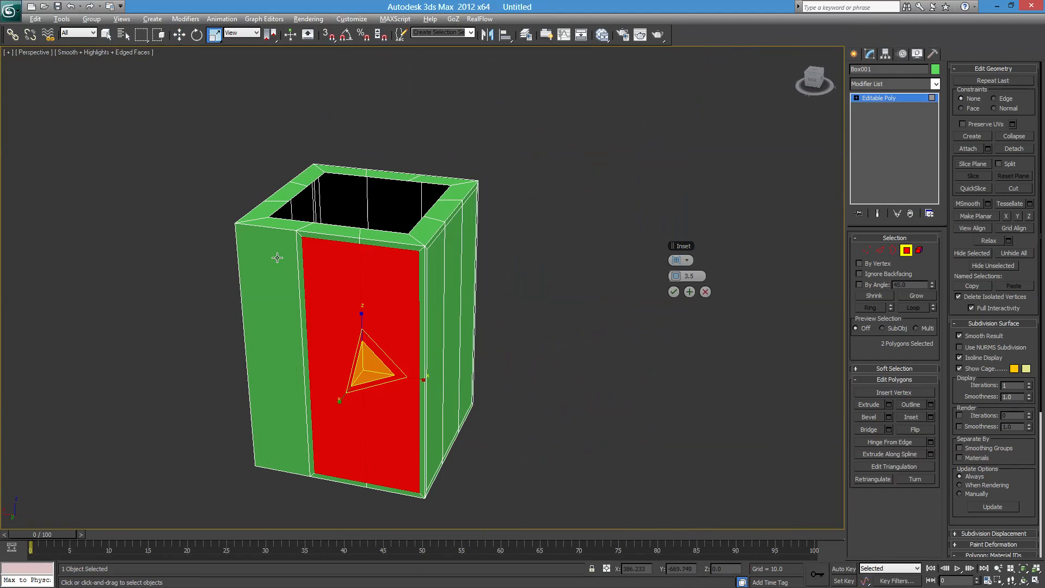
left_click(276, 257, "ctrl")
middle_click_drag(361, 398, 371, 372)
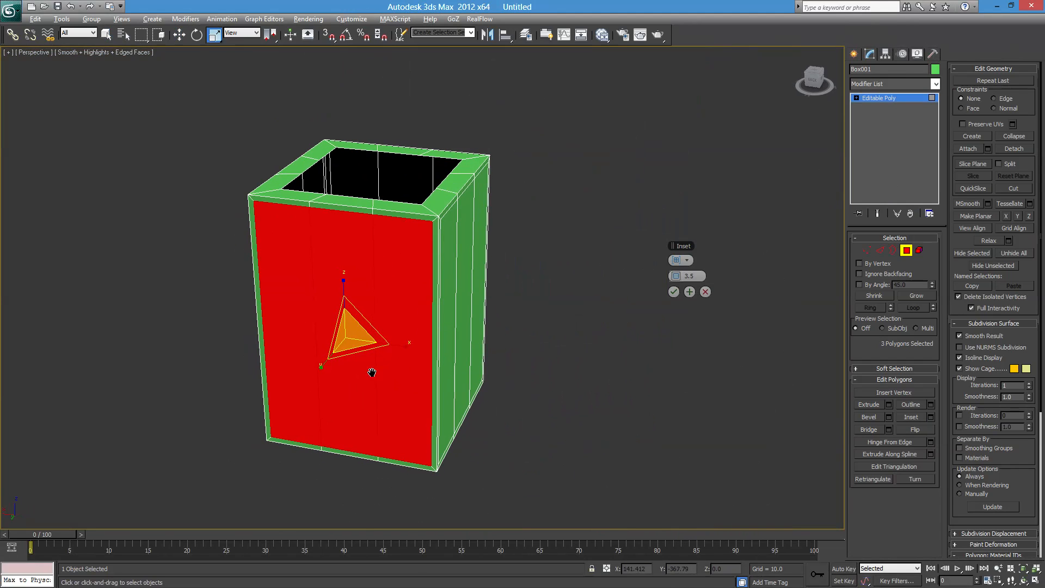
mouse_move(362, 294)
middle_mouse_down("alt")
mouse_move(452, 305)
mouse_move(344, 295)
middle_mouse_up("alt")
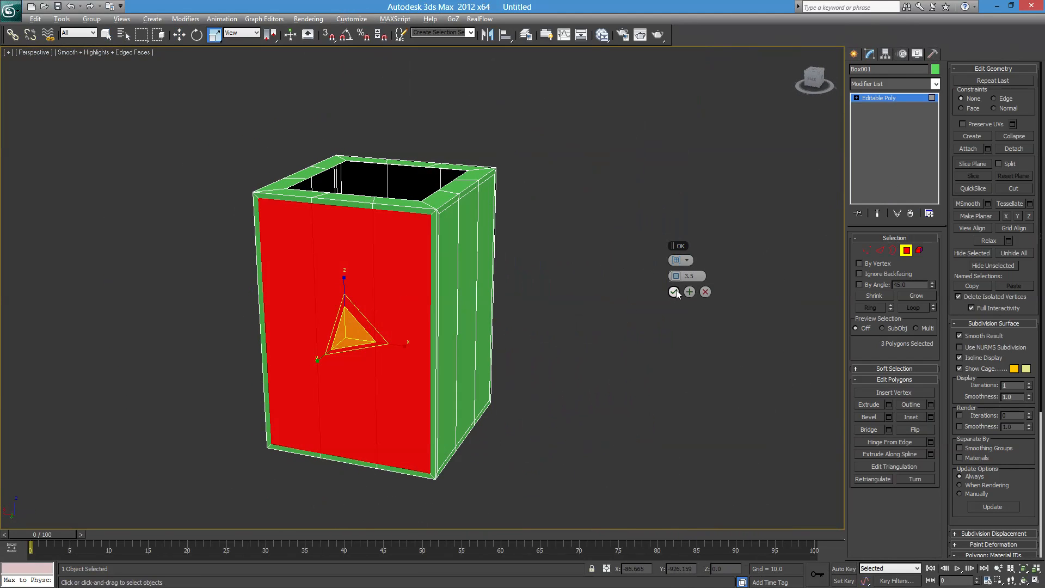
left_click(674, 292)
left_click(554, 264)
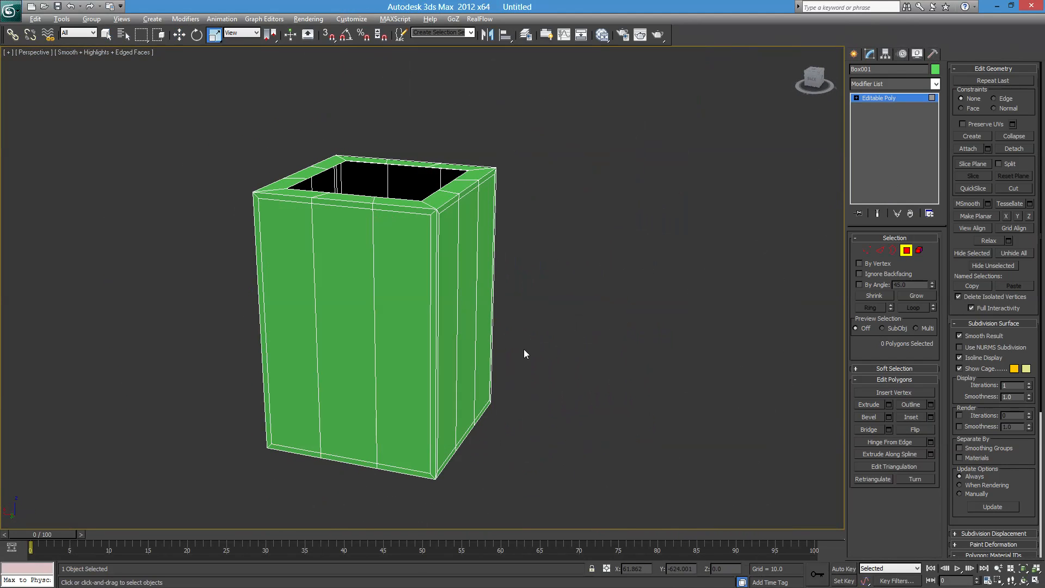
Select the three inset polygons of one side and extrude them inward with a height of -5.
middle_click_drag(523, 354, 492, 309, "alt")
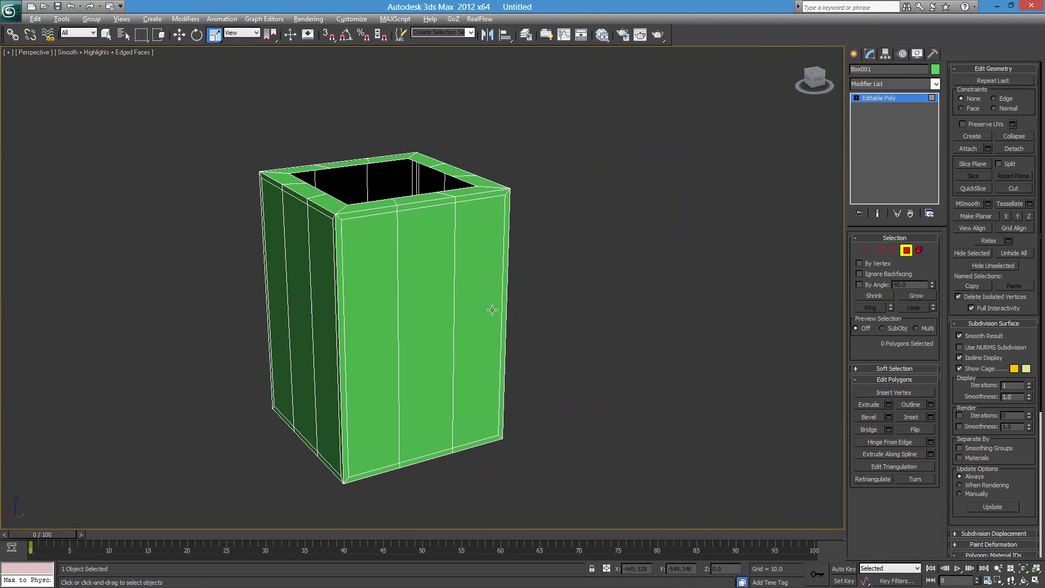
middle_click_drag(417, 342, 444, 316, "alt")
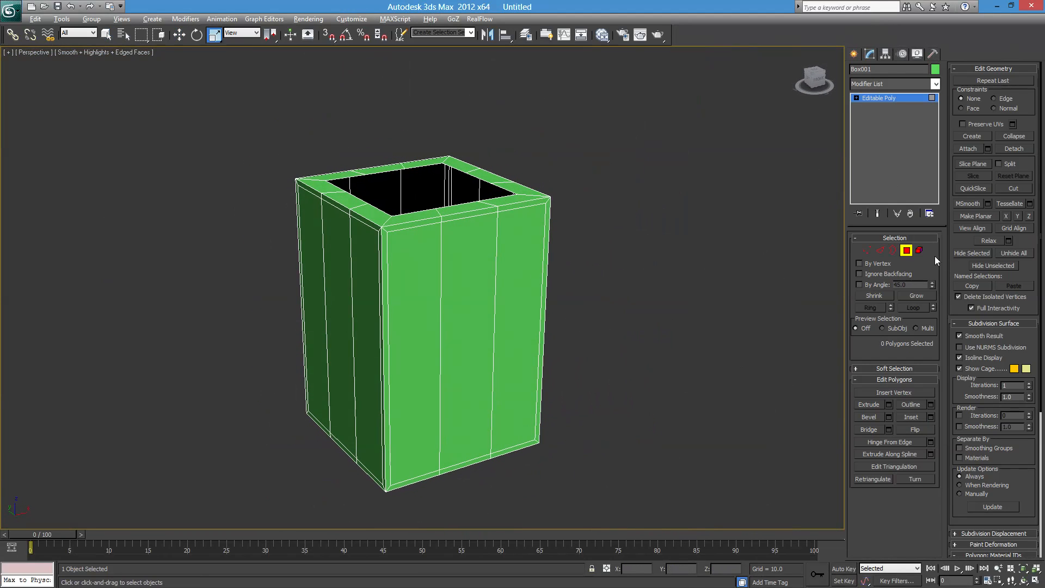
left_click(518, 255)
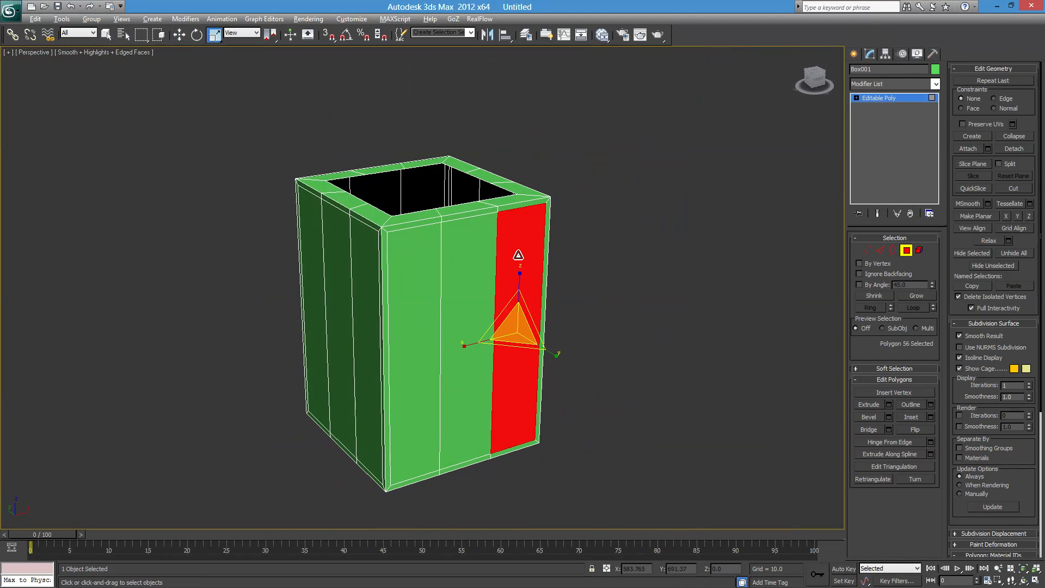
left_click(486, 254, "ctrl")
left_click(433, 273, "ctrl")
middle_click_drag(458, 303, 477, 268)
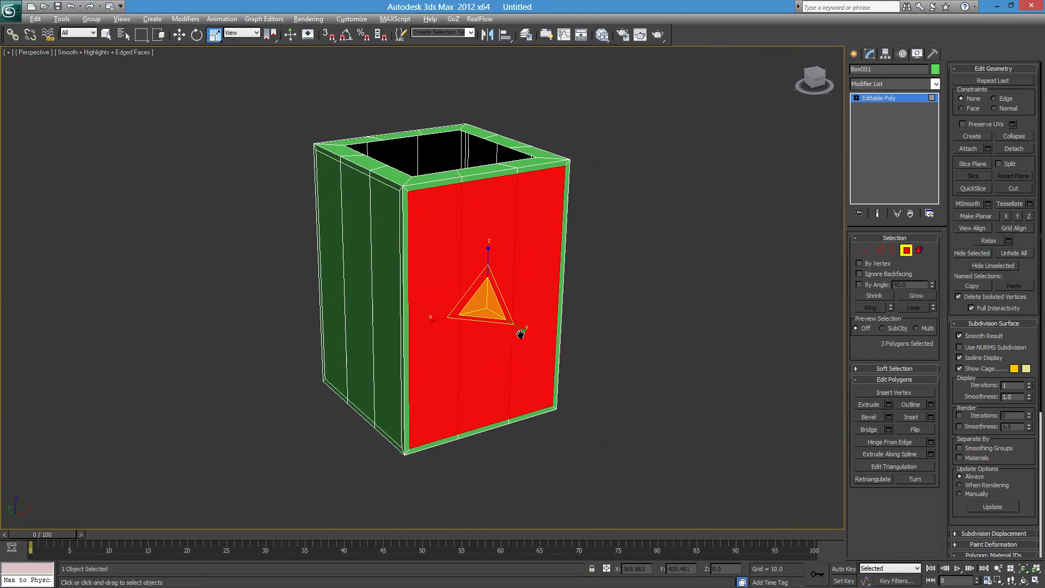
left_click(888, 404)
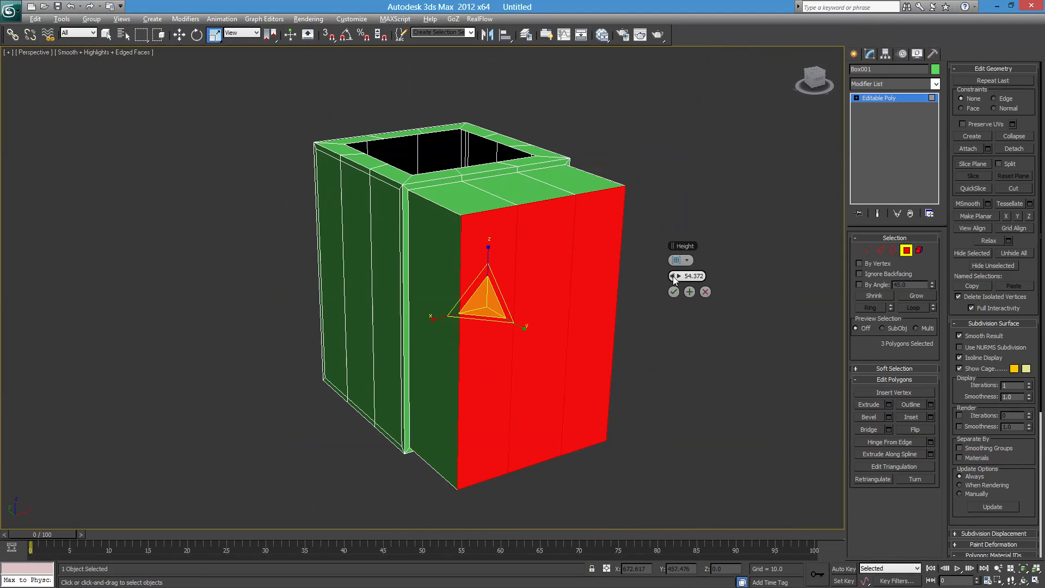
left_click_drag(675, 277, 366, 290)
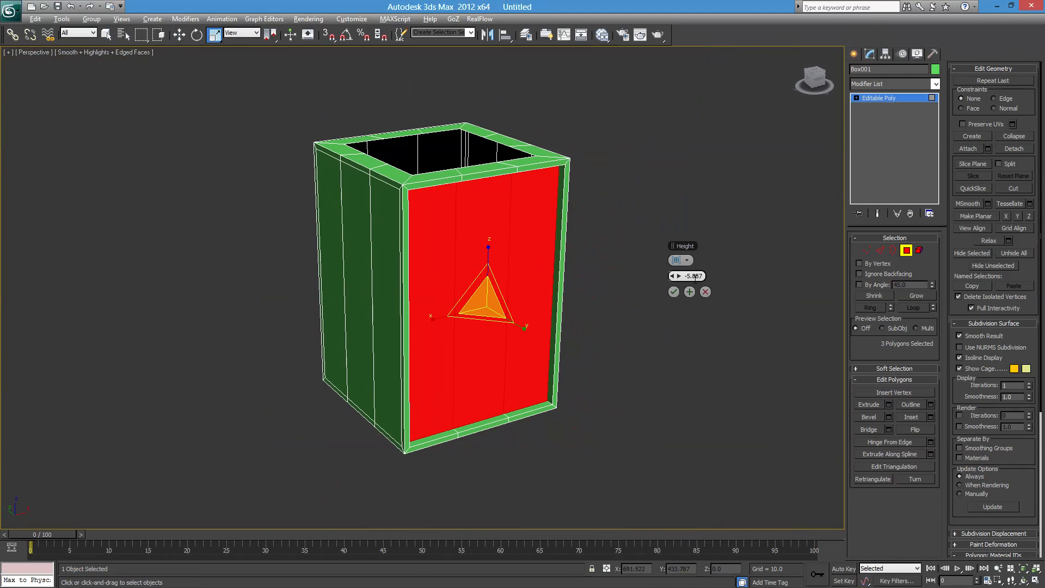
type("0")
key("Return")
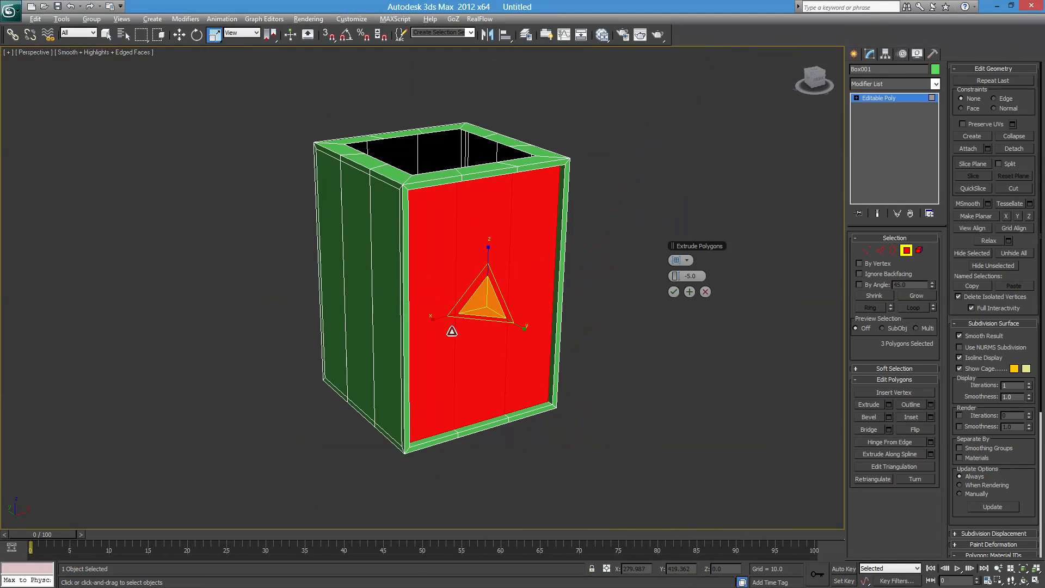
middle_click_drag(505, 328, 534, 335, "alt")
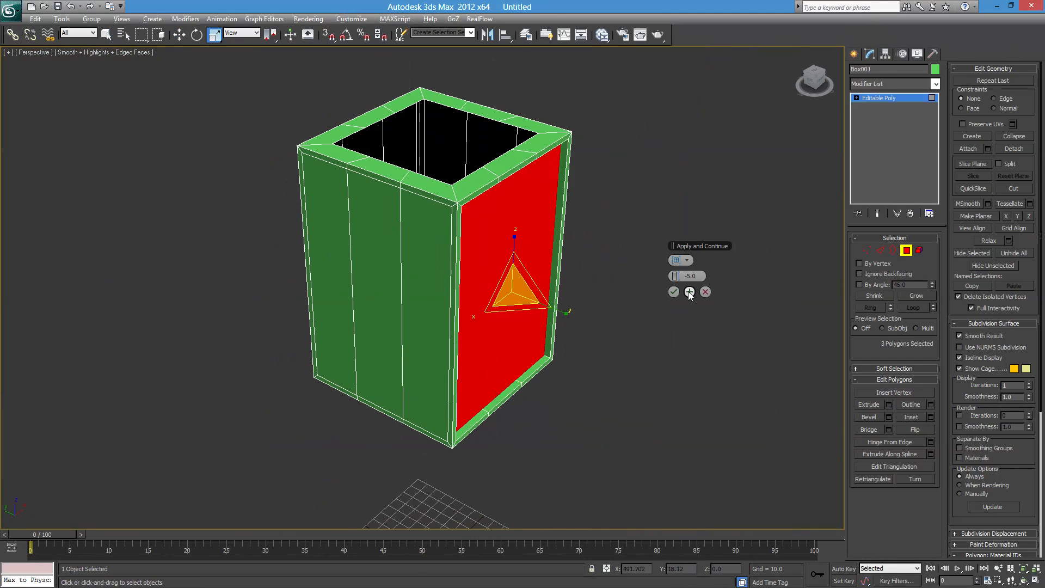
left_click(688, 291)
Select the three inset polygons of the adjacent side and apply the same -5 extrusion.
left_click(419, 256)
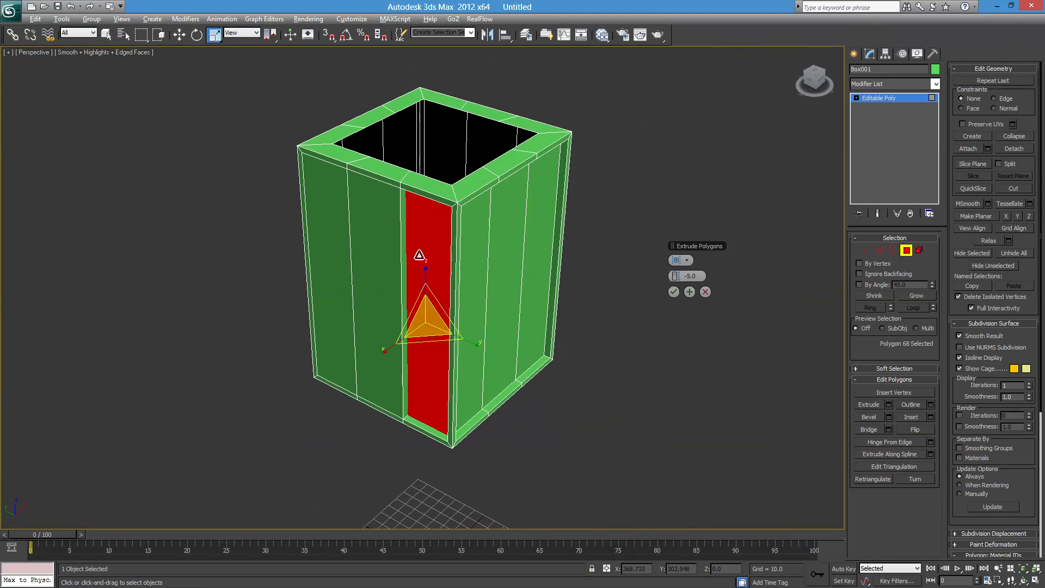
left_click(372, 217, "ctrl")
left_click(332, 196, "ctrl")
middle_click_drag(329, 194, 522, 271, "alt")
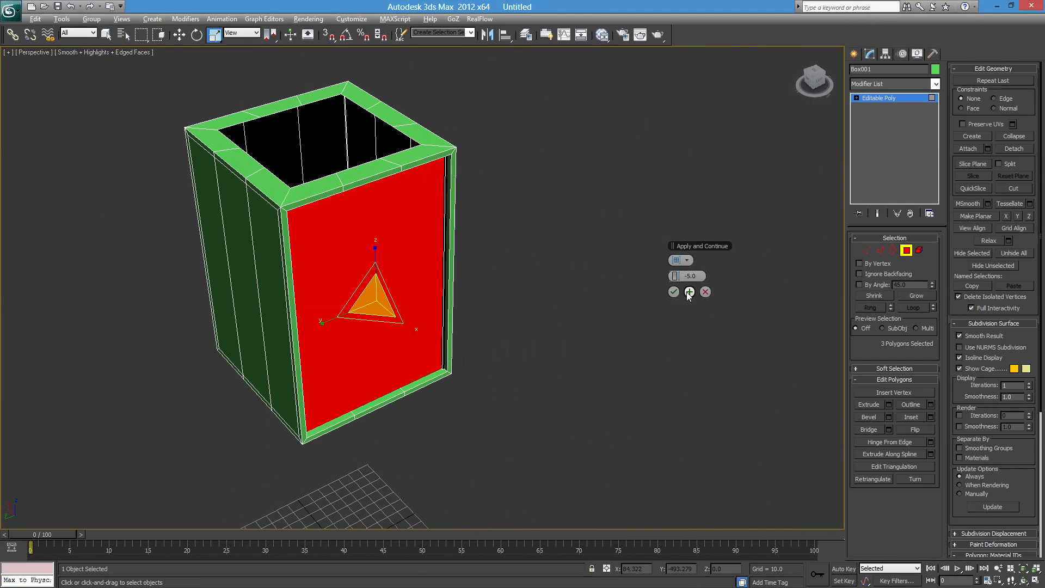
left_click(688, 293)
Clear the polygon selection and close the Extrude operation without applying another extrusion.
middle_click_drag(403, 305, 514, 311)
middle_click_drag(602, 348, 550, 336)
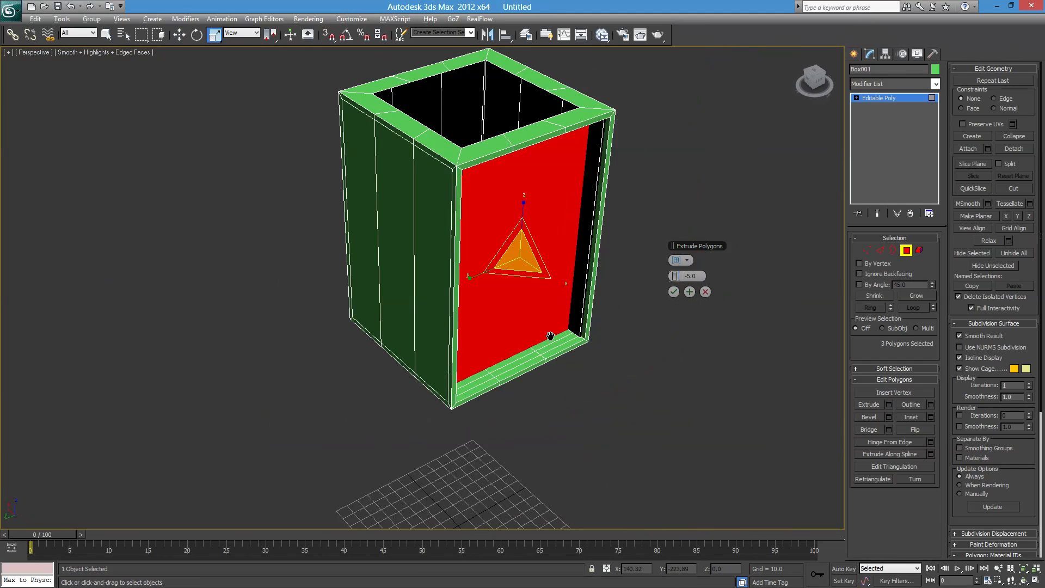
middle_click_drag(618, 346, 547, 333)
left_click(612, 351)
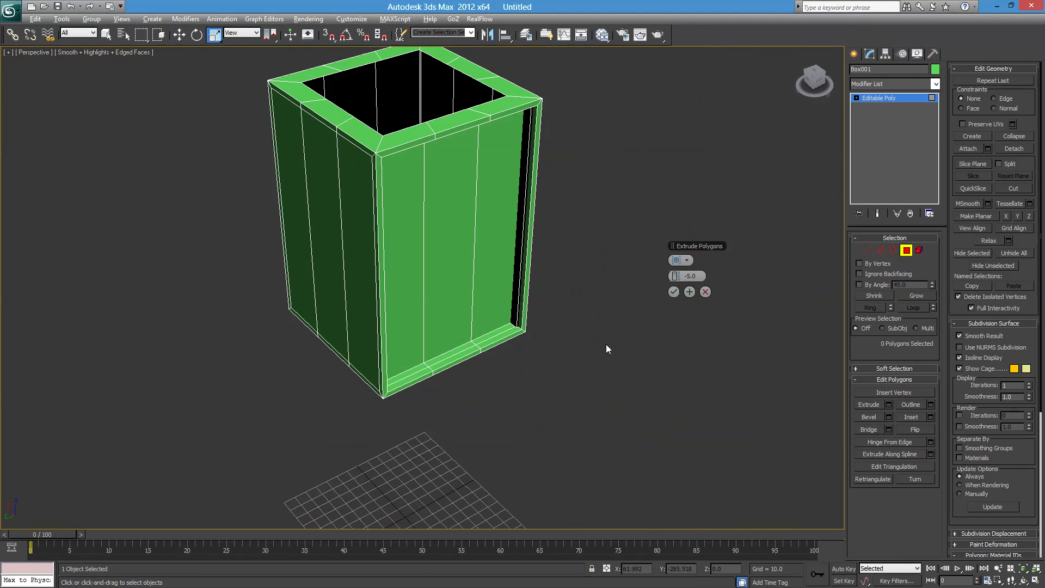
middle_click_drag(578, 362, 511, 357, "alt")
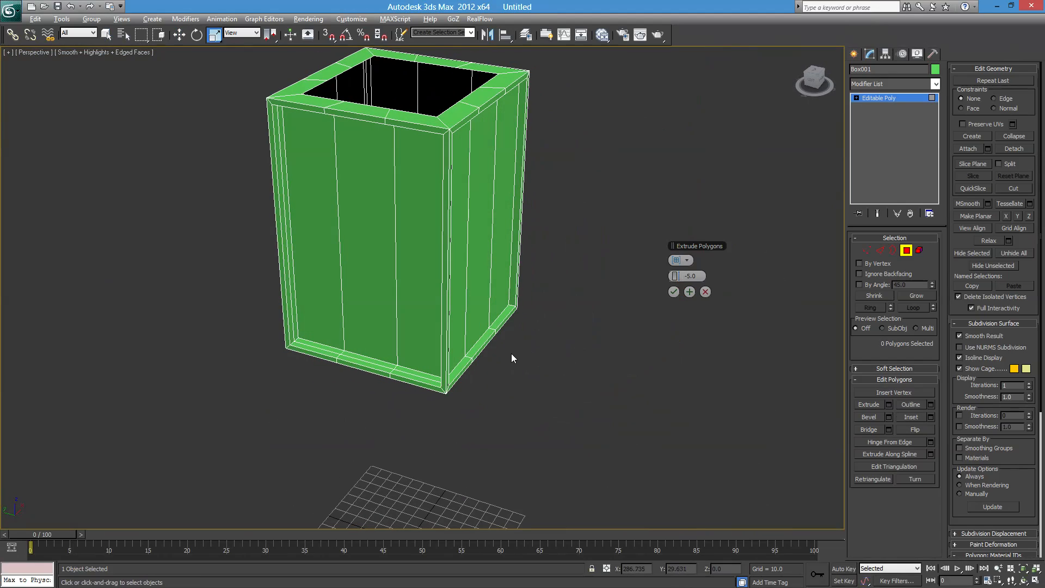
middle_click_drag(450, 276, 592, 358, "alt")
left_click(705, 291)
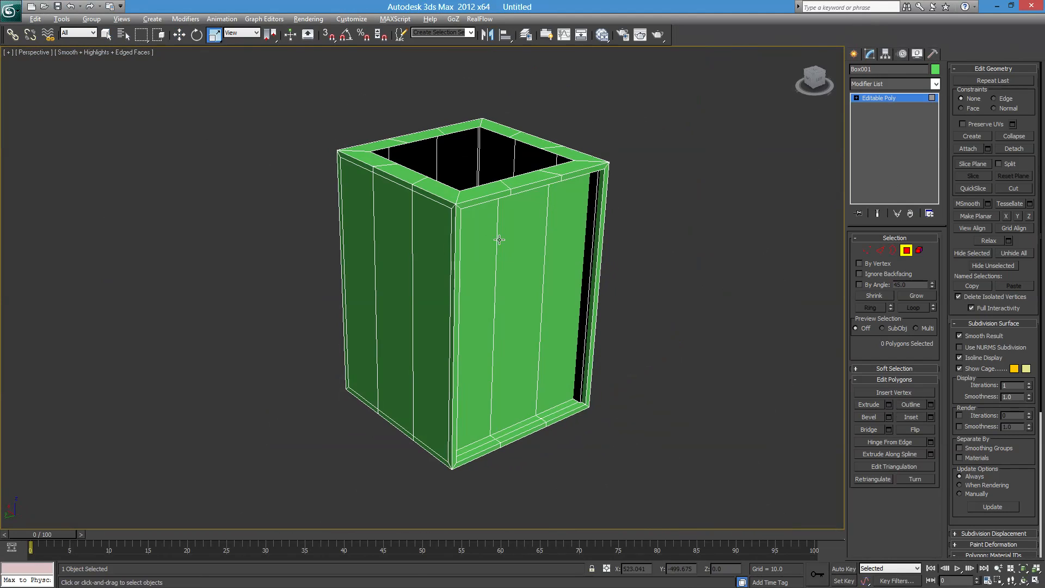
middle_click_drag(499, 240, 559, 373, "alt")
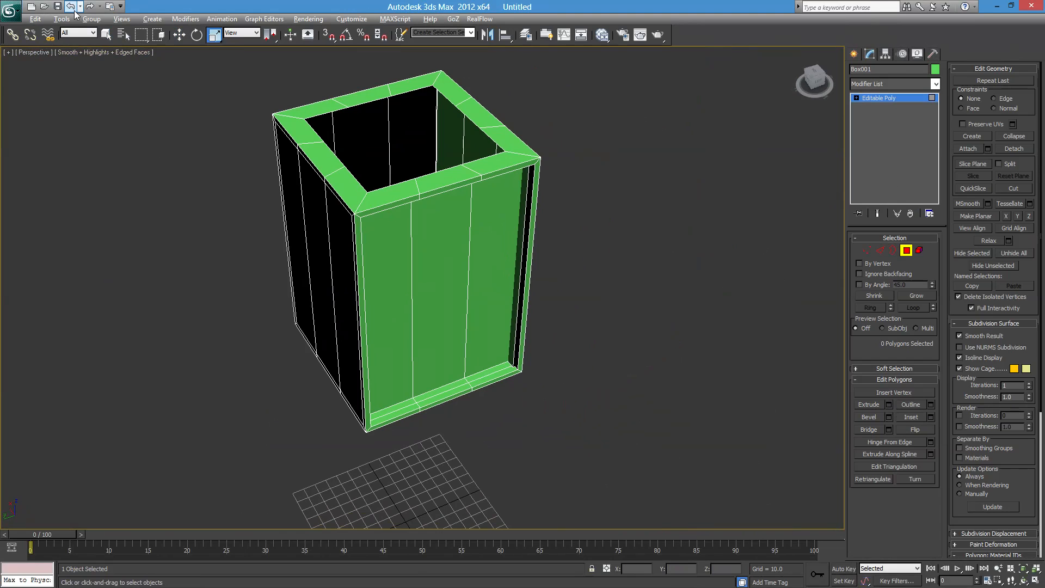
middle_click_drag(476, 361, 411, 350, "alt")
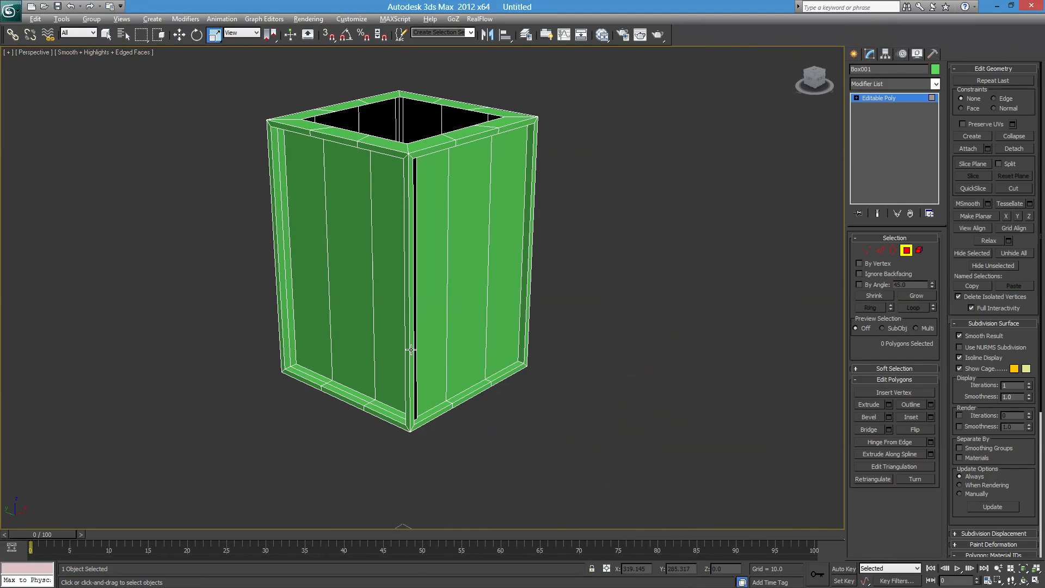
Undo the last change and delete one recessed side's three panel polygons together with its surrounding recess walls, using a grown selection.
left_click(70, 10)
middle_click_drag(471, 287, 767, 317, "alt")
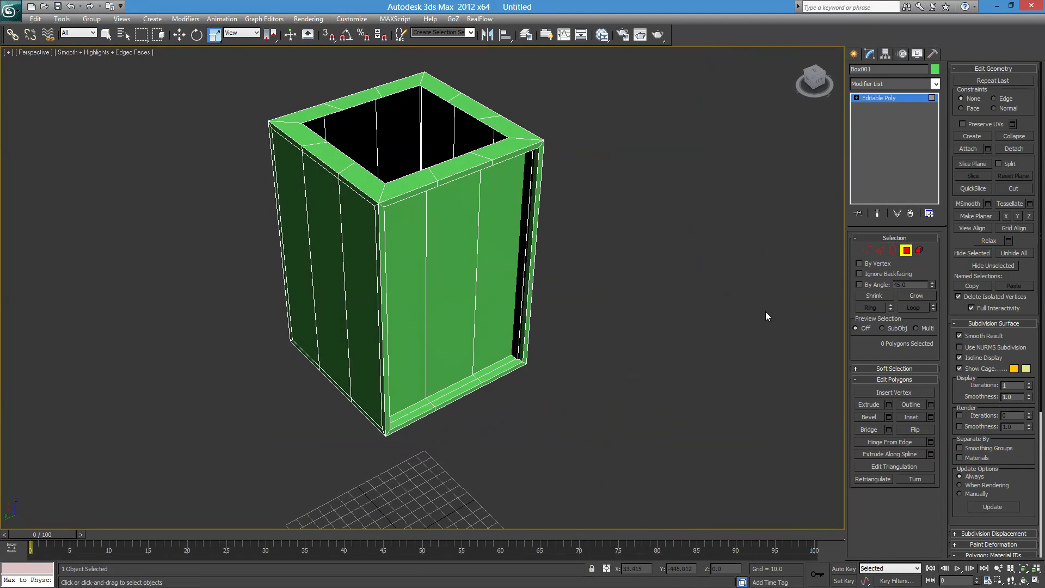
middle_click_drag(558, 352, 458, 236, "ctrl+alt")
left_click(496, 255)
left_click(444, 245, "ctrl")
left_click(400, 273, "ctrl")
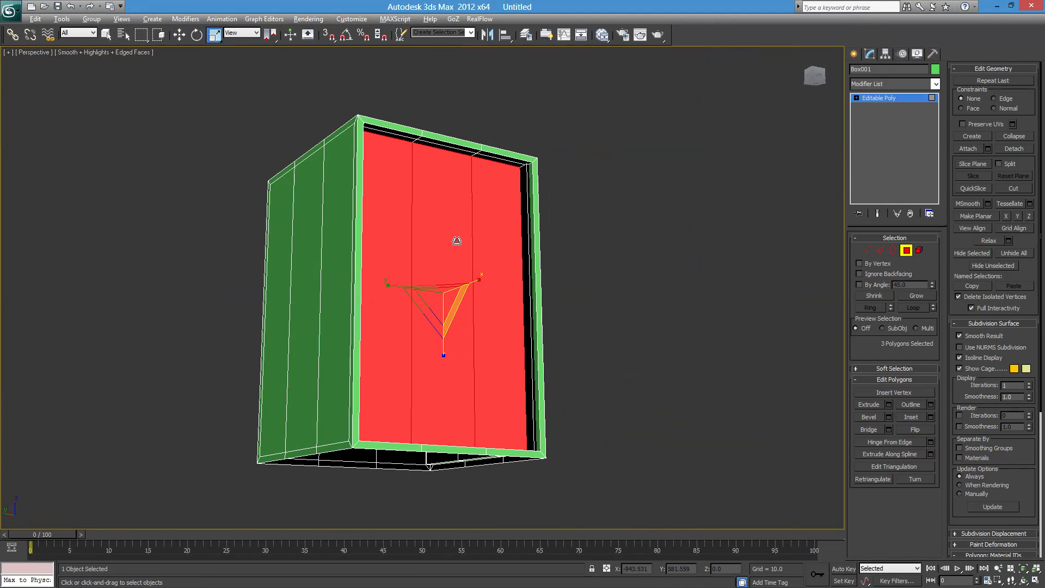
left_click(923, 299)
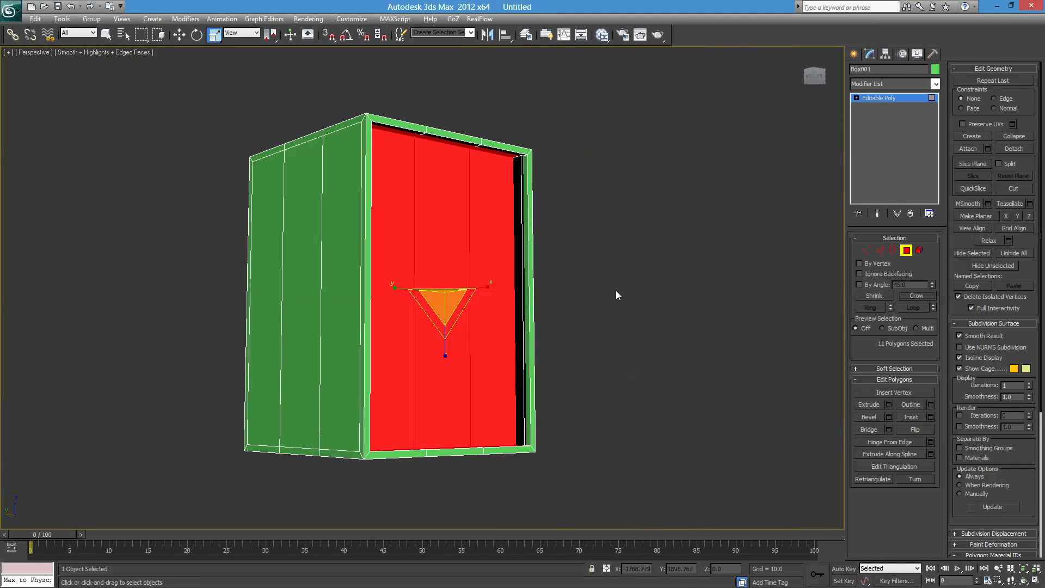
key("Delete")
middle_click_drag(613, 295, 545, 349, "alt")
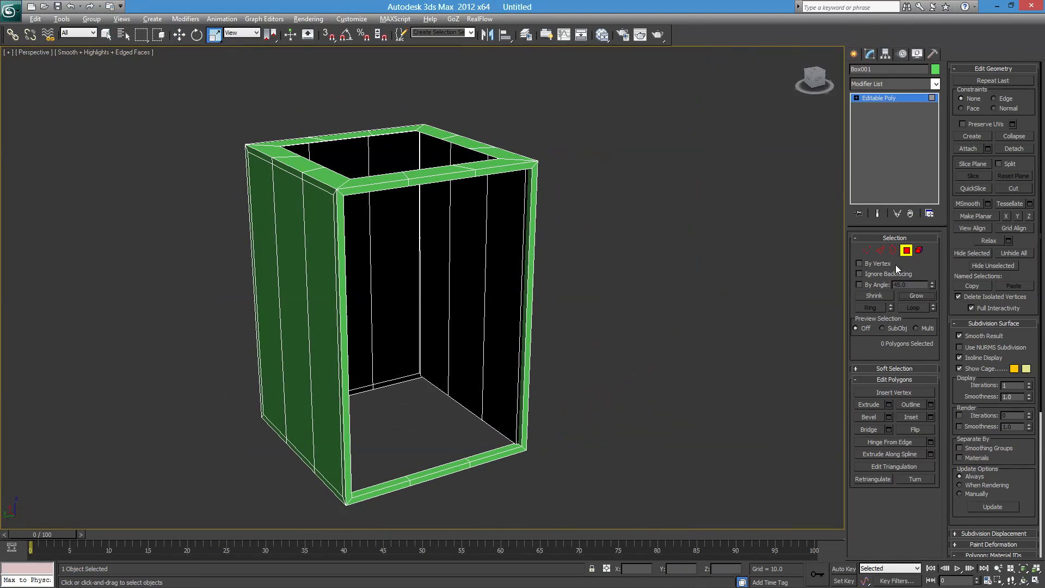
Select the three inner edges along the upper rim of the open side in Edge mode.
mouse_move(631, 261)
middle_mouse_down("alt")
mouse_move(603, 258)
mouse_move(632, 275)
middle_mouse_up("alt")
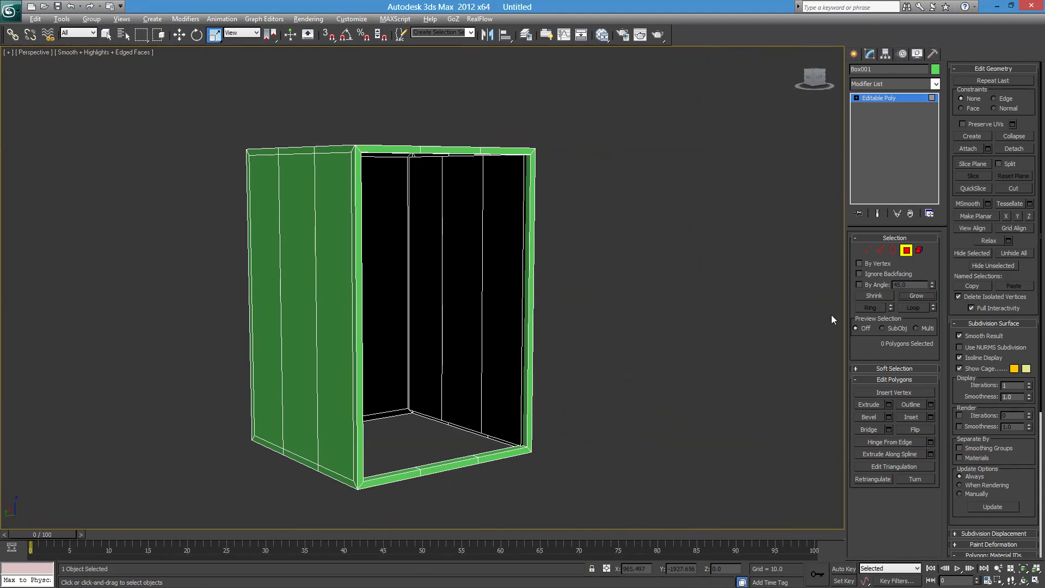
left_click(881, 251)
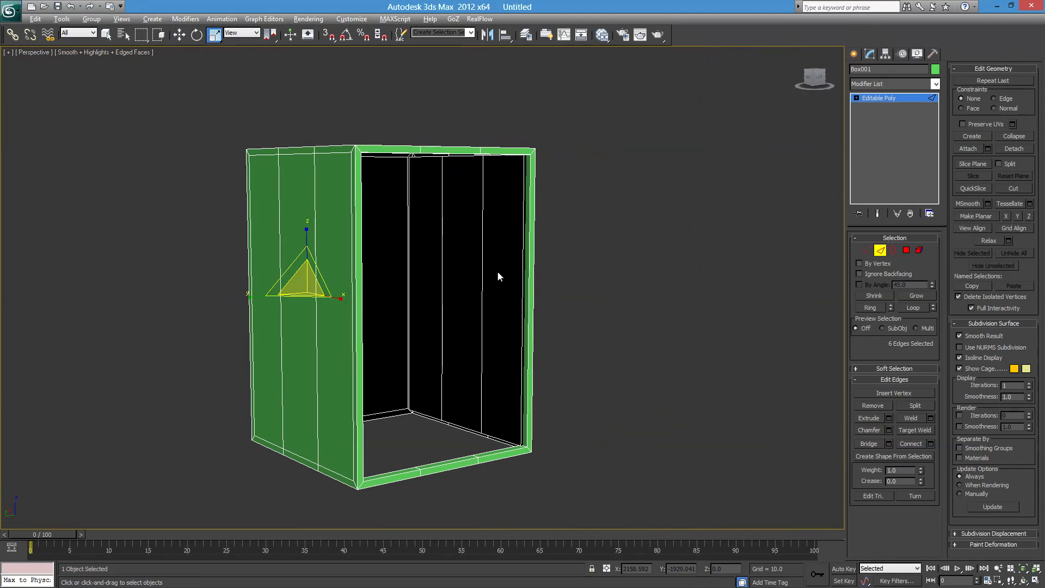
middle_click_drag(498, 270, 511, 220, "alt")
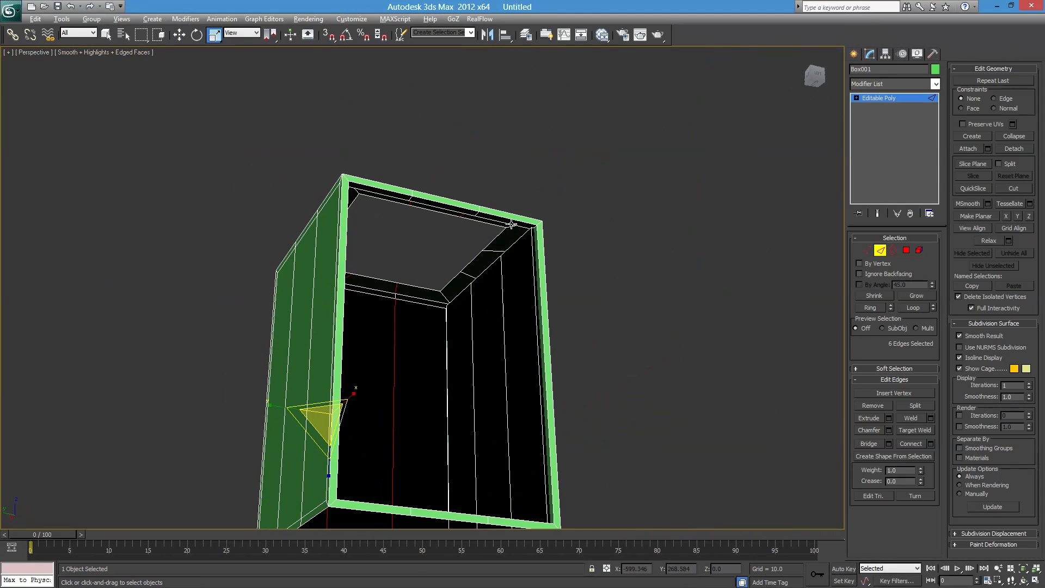
left_click(511, 225)
key("w")
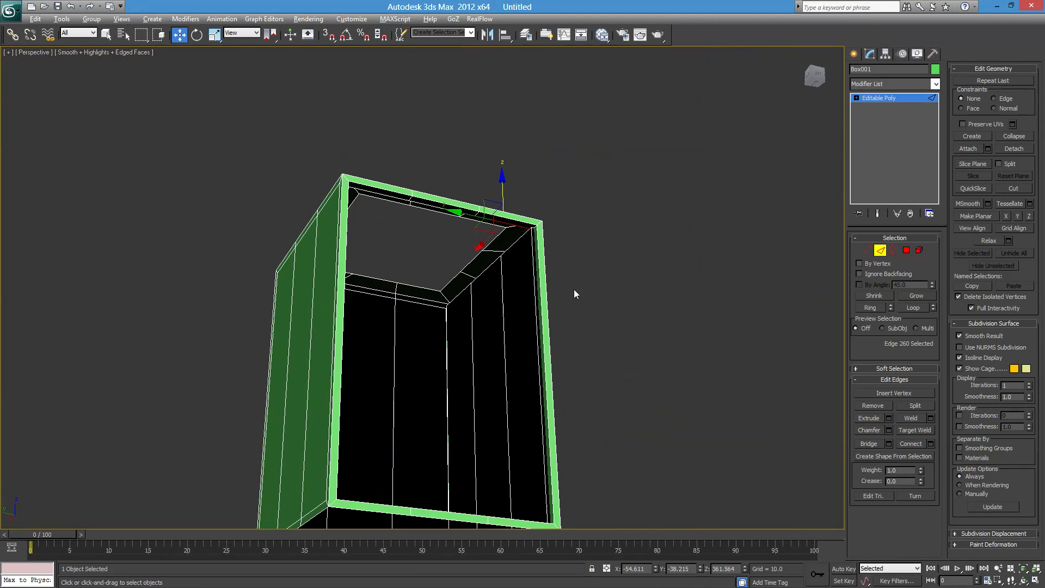
scroll(514, 273, "up", 5)
scroll(522, 304, "down", 5)
key("z")
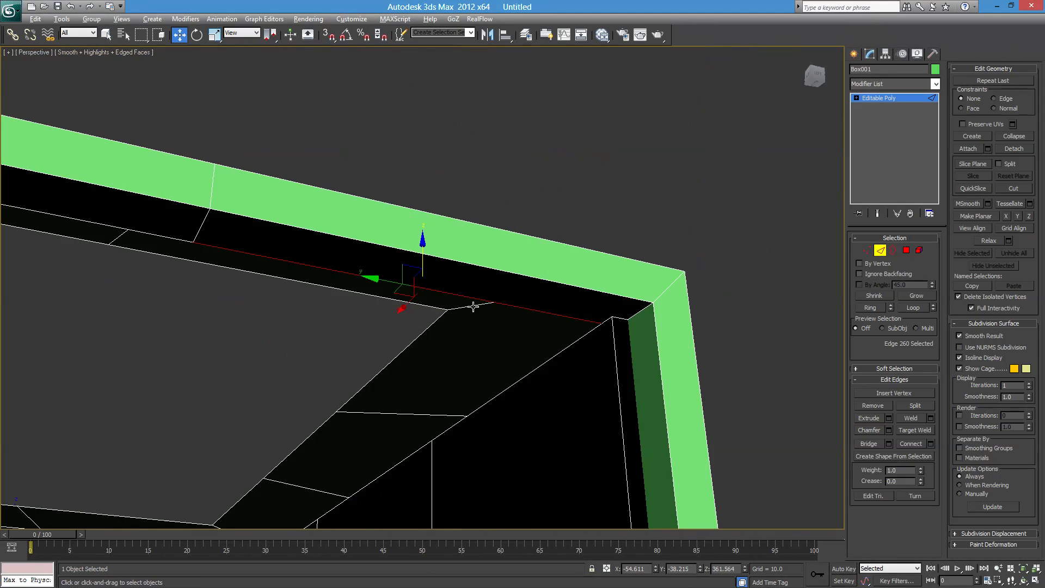
middle_click_drag(330, 249, 384, 264)
scroll(403, 305, "down", 5)
middle_click_drag(335, 305, 373, 308)
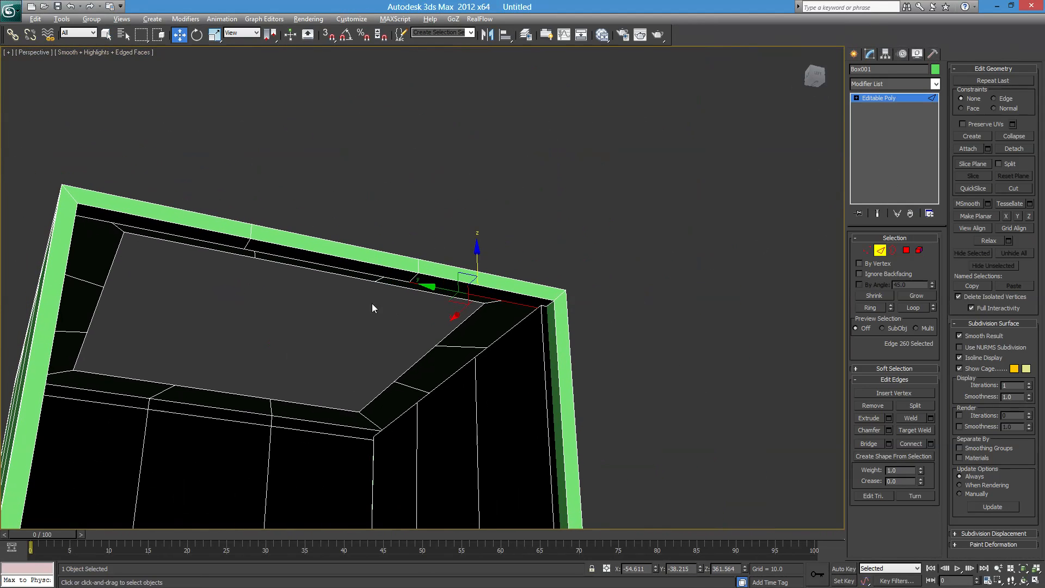
left_click(347, 269, "ctrl")
left_click(219, 246, "ctrl")
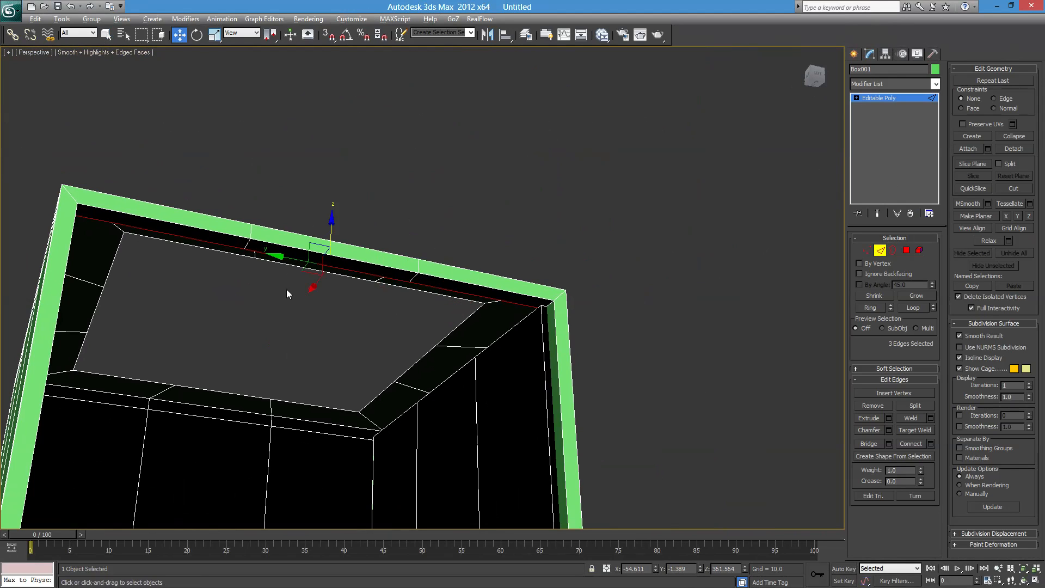
Add the three inner edges along the lower rim of the open side to the edge selection.
scroll(366, 289, "down", 4)
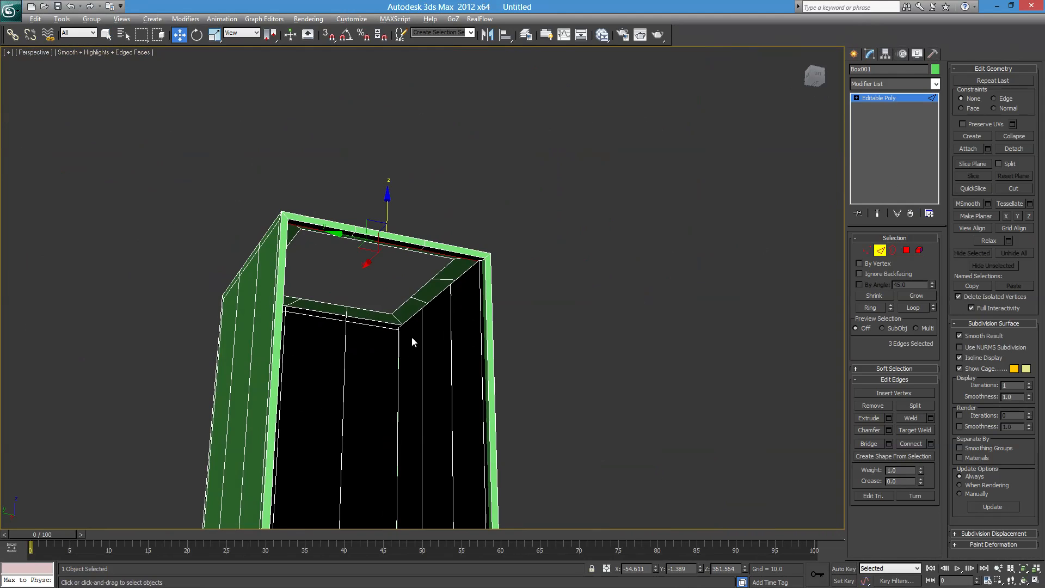
middle_click_drag(411, 337, 432, 312, "alt")
scroll(432, 312, "up", 3)
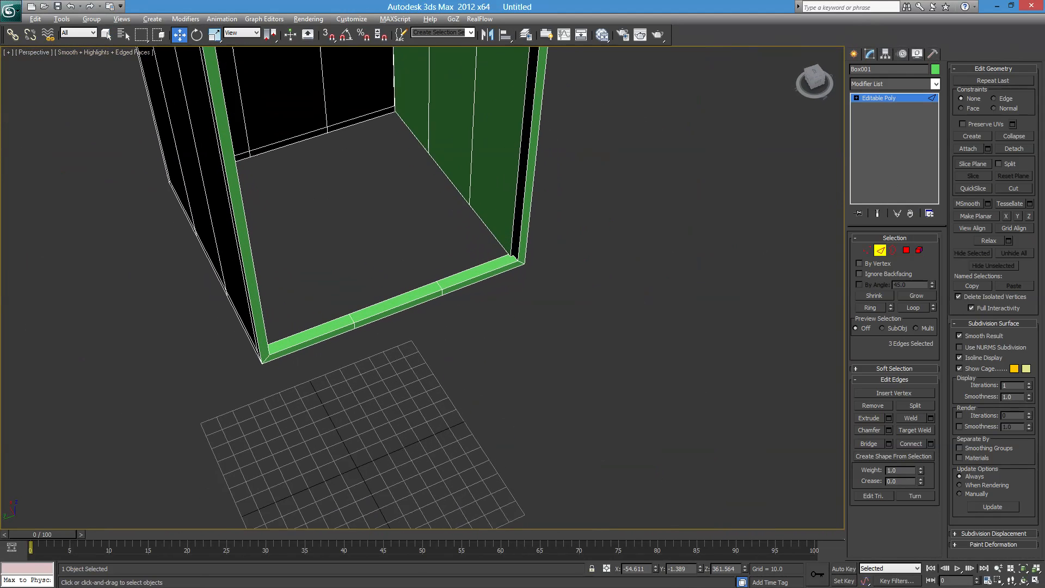
middle_click_drag(479, 203, 492, 203, "alt")
left_click(488, 263, "ctrl")
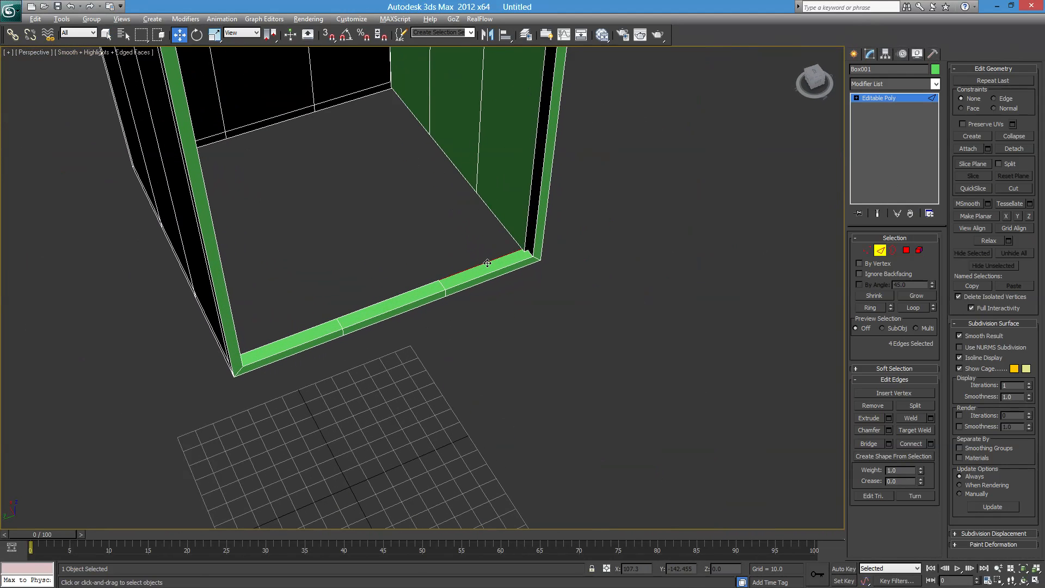
left_click(410, 290, "ctrl")
left_click(322, 329, "ctrl")
Bridge the selected upper and lower edges to close the open side with new panels.
middle_click_drag(376, 291, 405, 343)
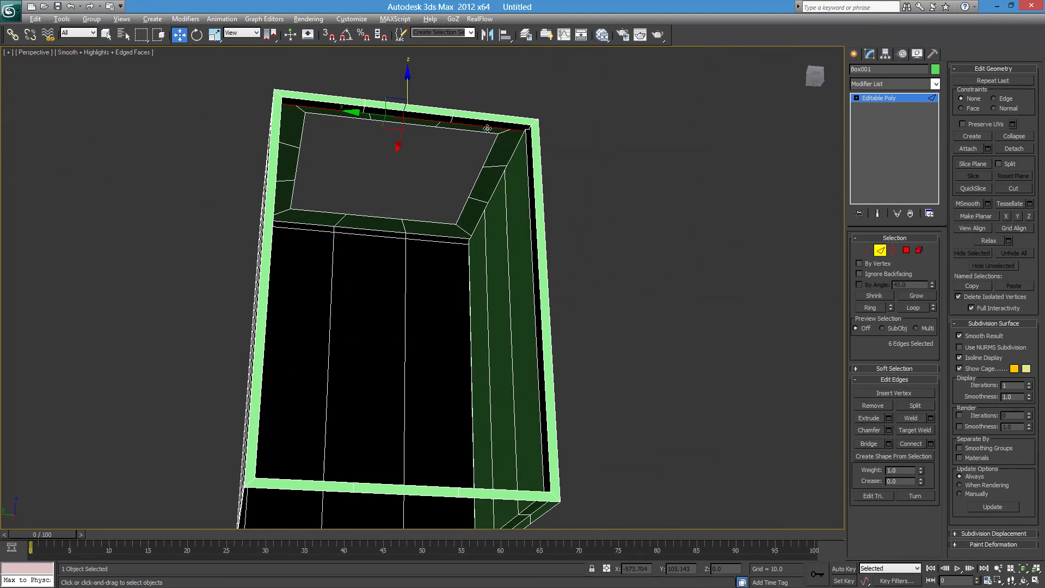
middle_click_drag(478, 259, 484, 353, "alt")
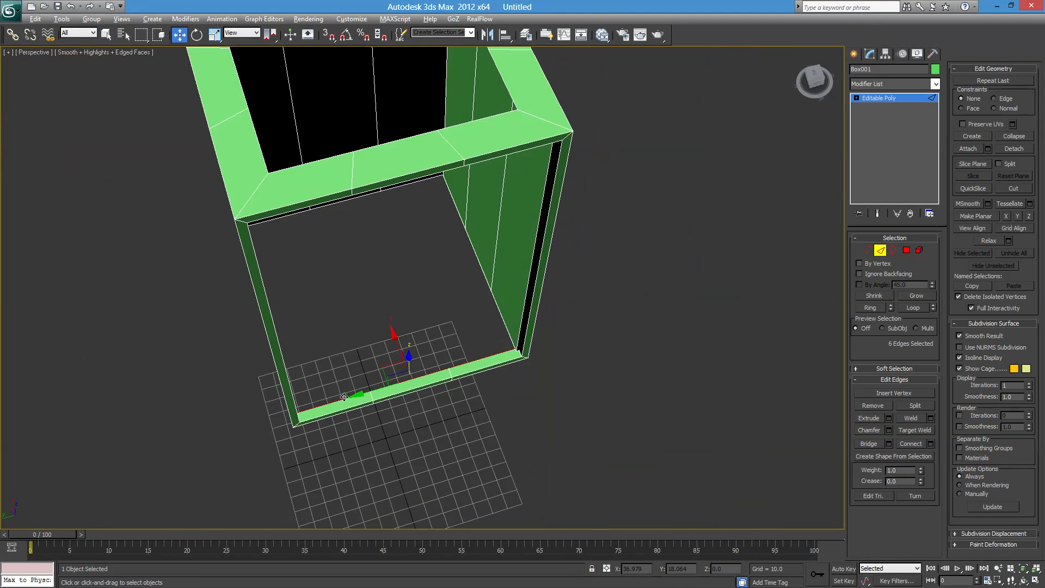
middle_click_drag(430, 373, 432, 297, "alt")
middle_click_drag(402, 168, 540, 456, "alt")
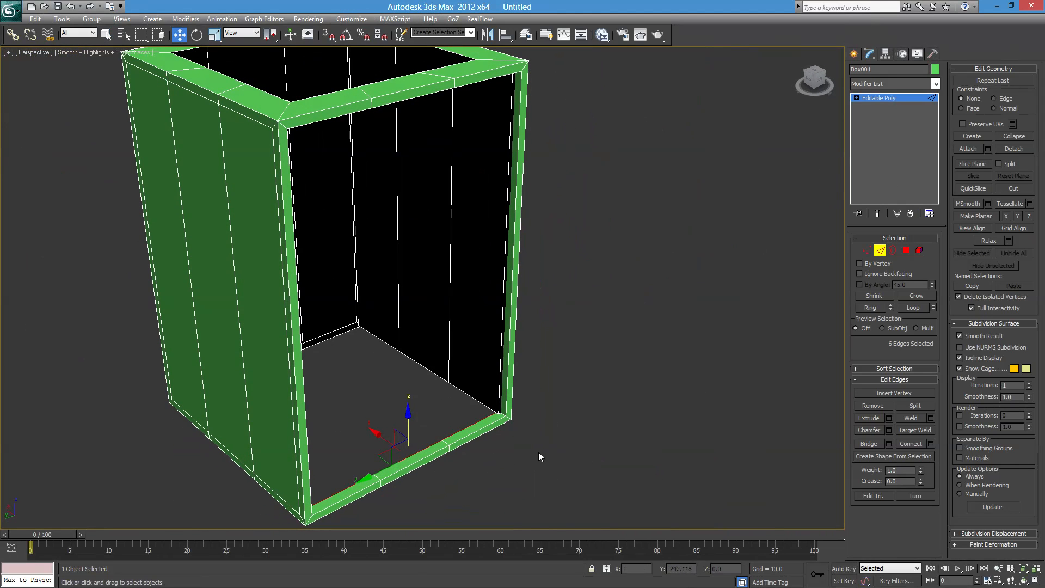
left_click(869, 442)
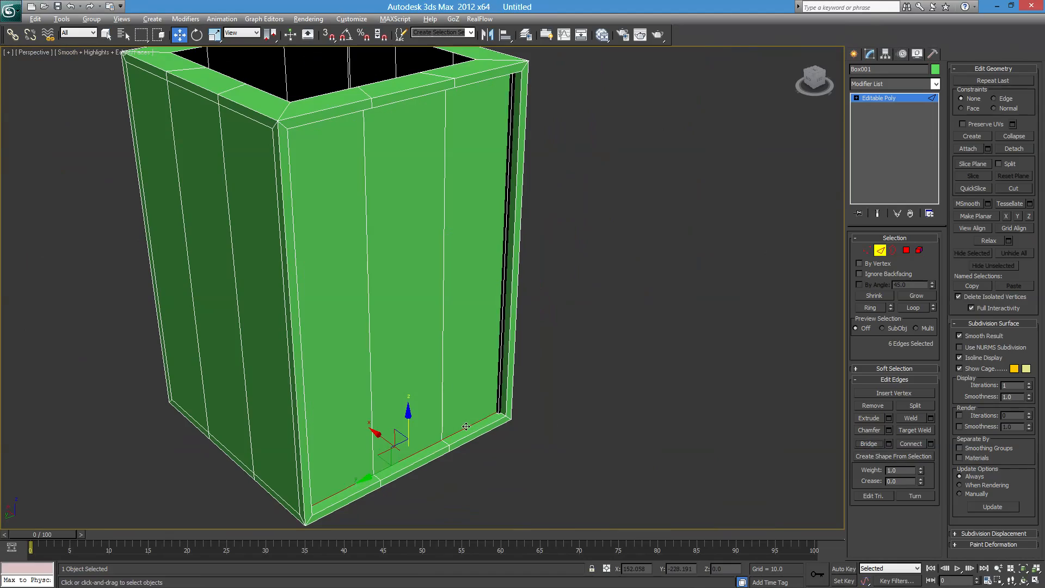
middle_click_drag(414, 349, 496, 462, "alt")
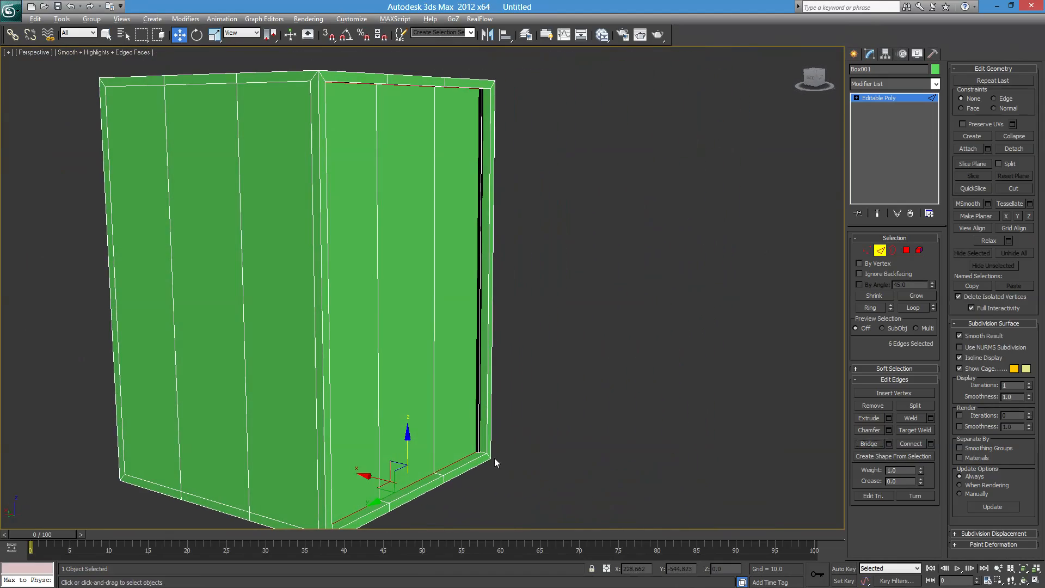
middle_click_drag(491, 289, 442, 334, "alt")
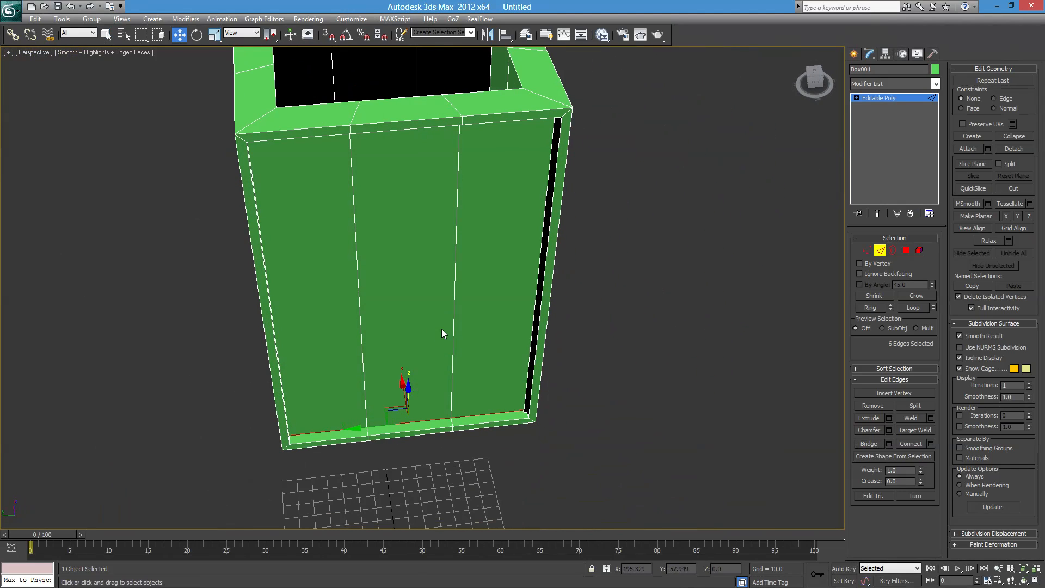
Select the three inset polygons of a side that is not yet recessed and extrude them with a height of -5.
middle_click_drag(495, 339, 728, 322, "alt")
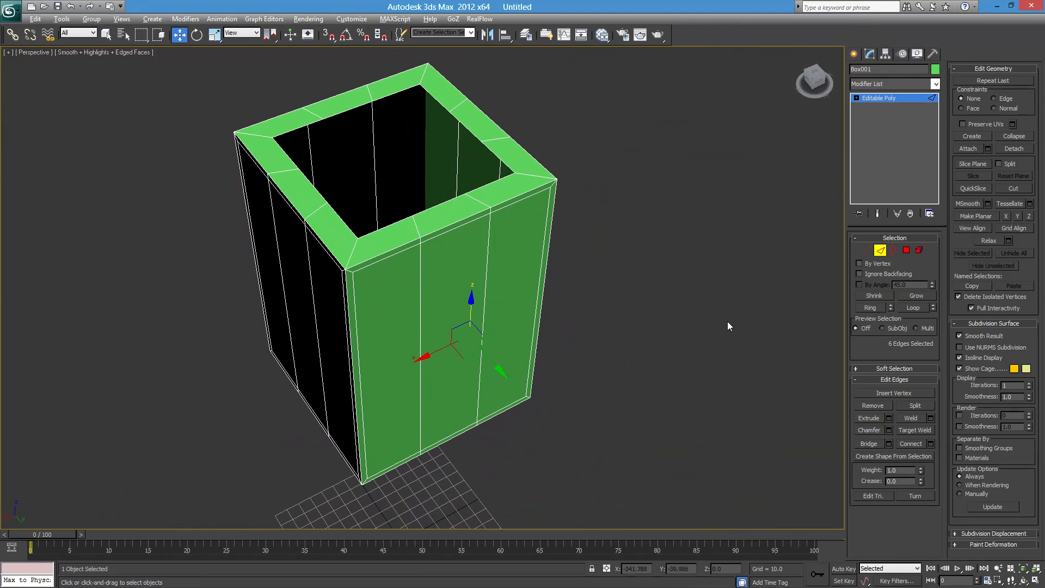
left_click(907, 250)
left_click(520, 265)
left_click(457, 302, "ctrl")
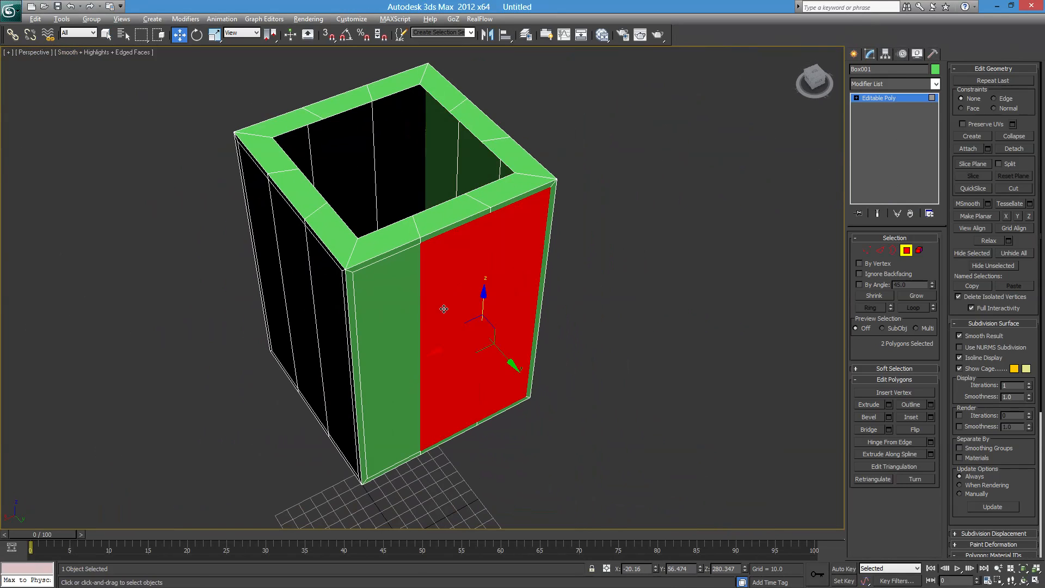
left_click(384, 341, "ctrl")
middle_click_drag(471, 406, 465, 381, "alt")
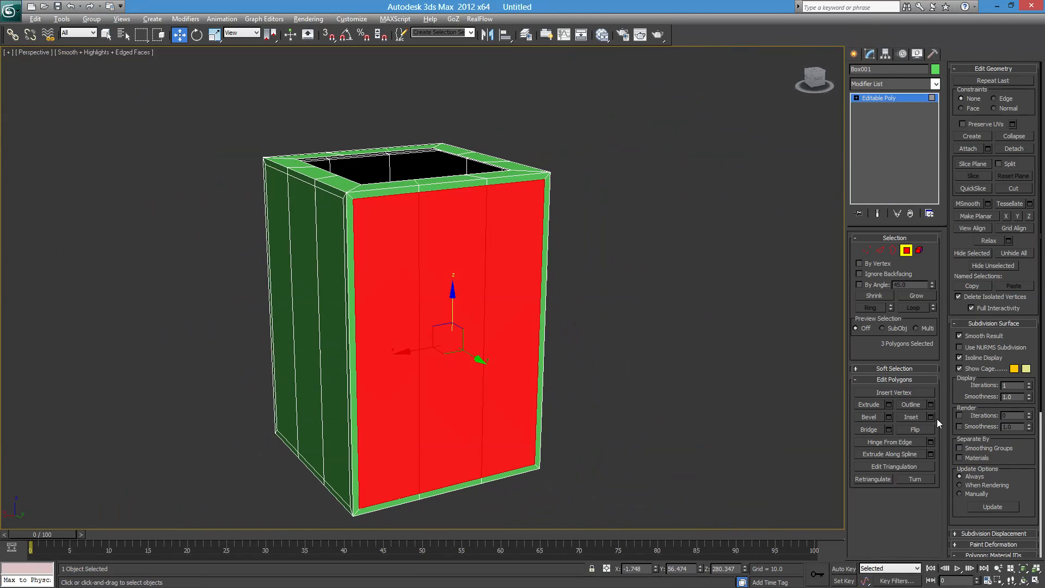
left_click(889, 405)
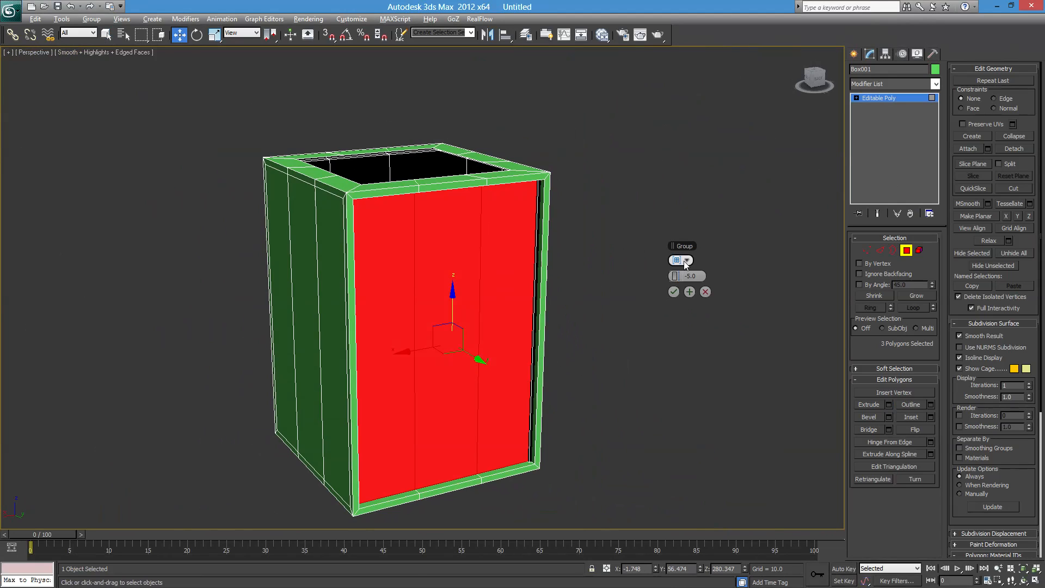
left_click(674, 293)
Extrude the three inset polygons of the remaining flat side by -5 and clear the polygon selection.
middle_click_drag(628, 318, 514, 372, "alt")
left_click(889, 404)
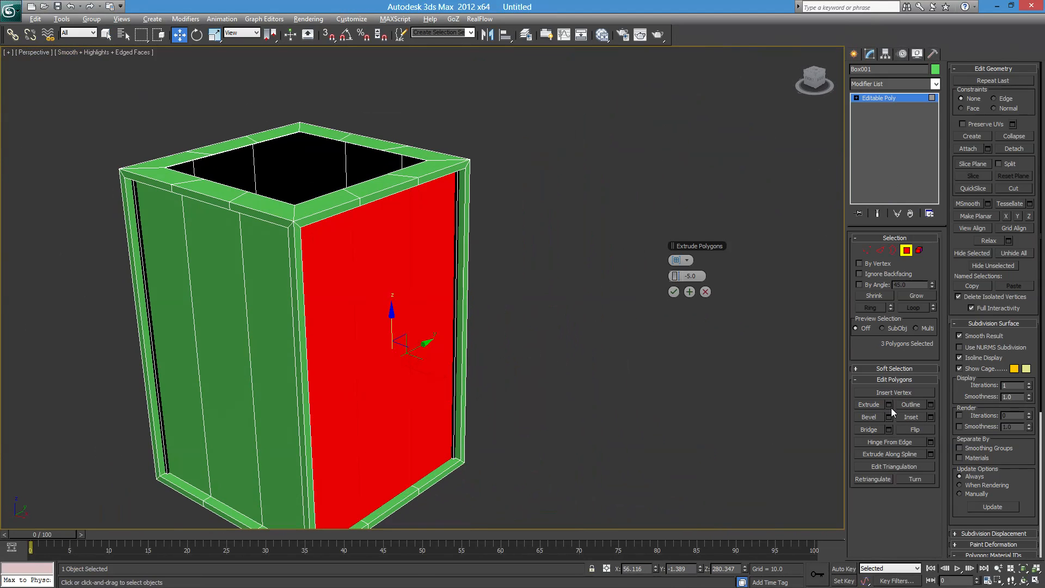
left_click(675, 293)
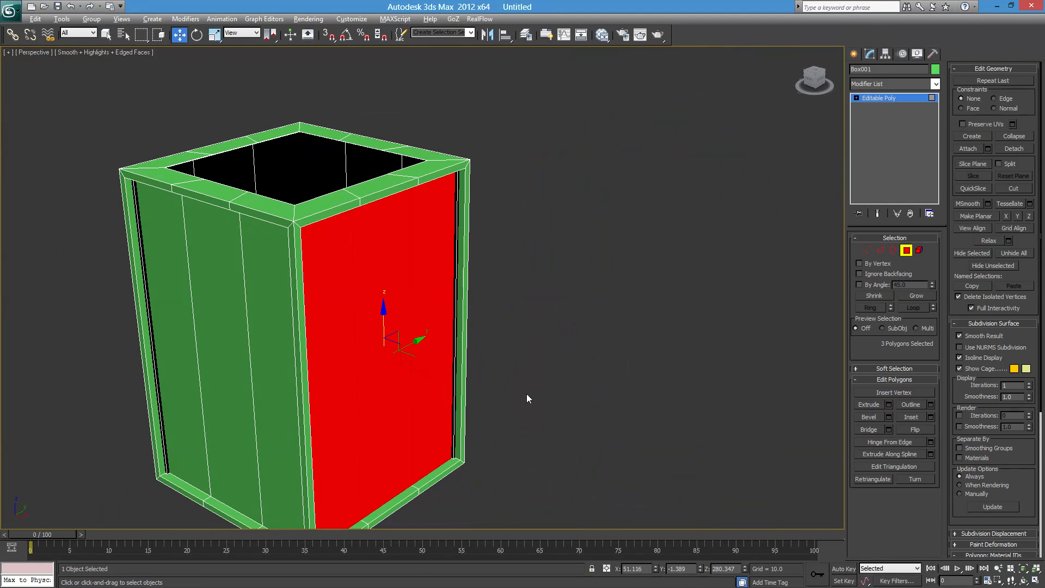
middle_click_drag(527, 394, 517, 344, "alt")
left_click(733, 327)
Examine the lower corners of the recessed panels, where the panel edges meet the frame.
middle_click_drag(598, 396, 428, 373, "alt")
scroll(381, 416, "up", 5)
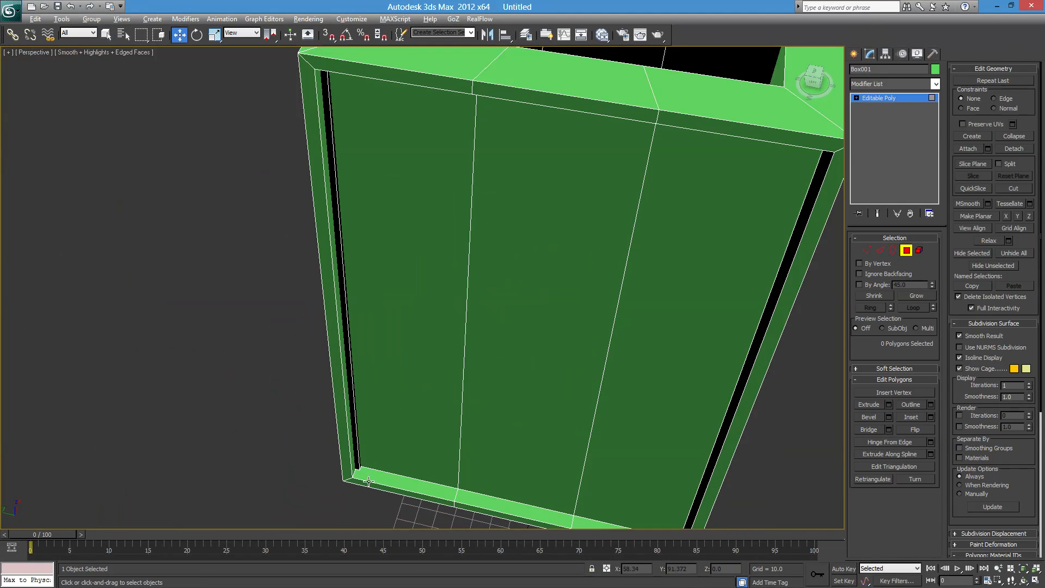
middle_click_drag(385, 446, 560, 416, "alt")
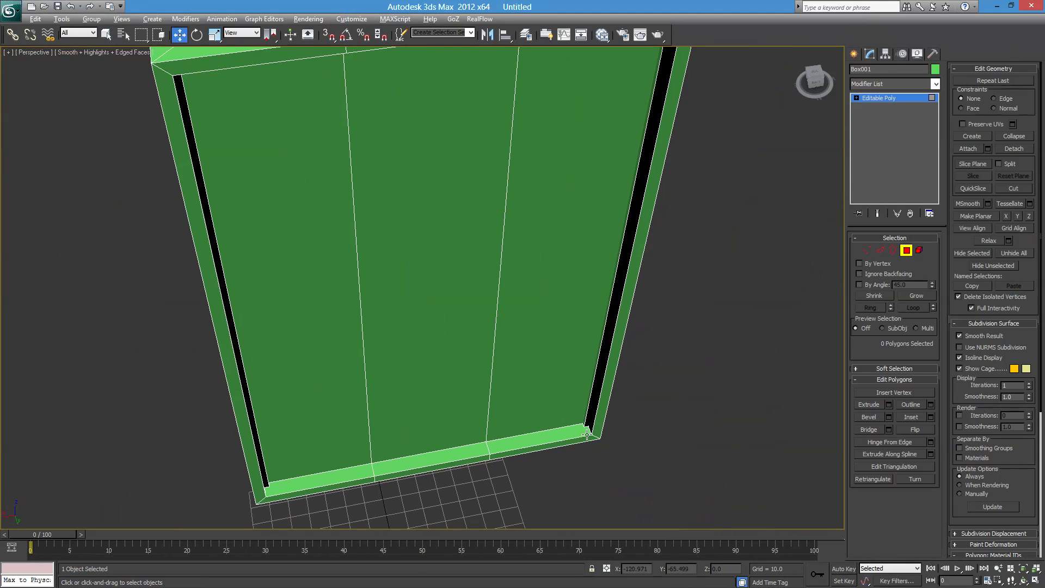
scroll(598, 403, "up", 5)
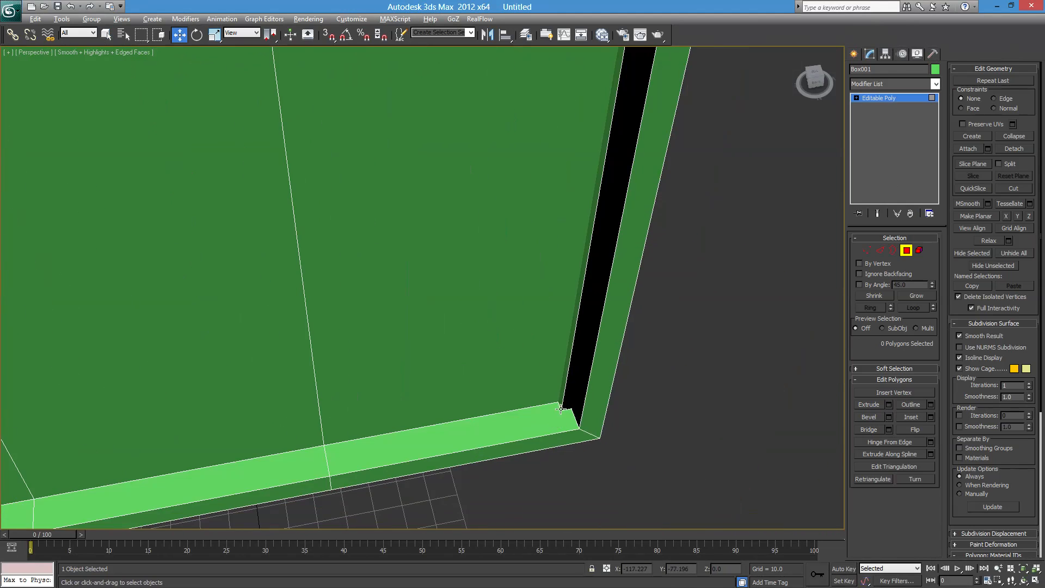
middle_click_drag(612, 367, 516, 356)
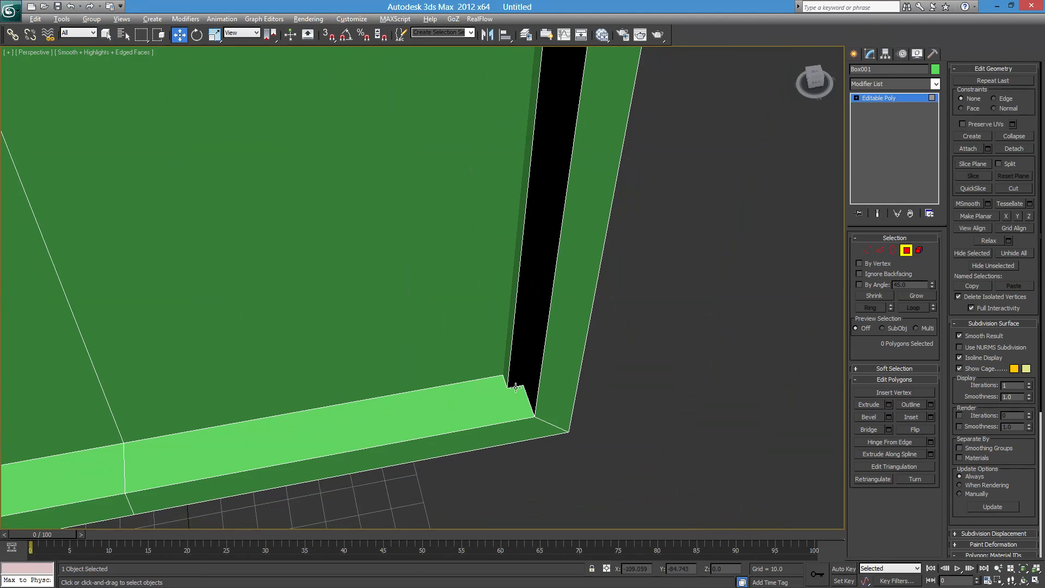
scroll(516, 388, "down", 8)
middle_click_drag(444, 256, 382, 377, "alt")
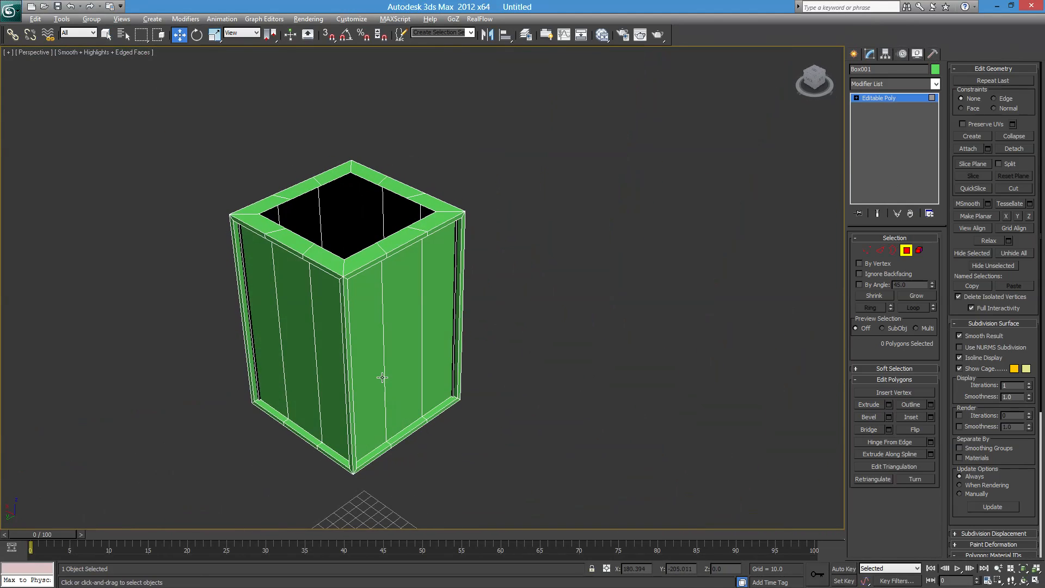
scroll(439, 350, "up", 5)
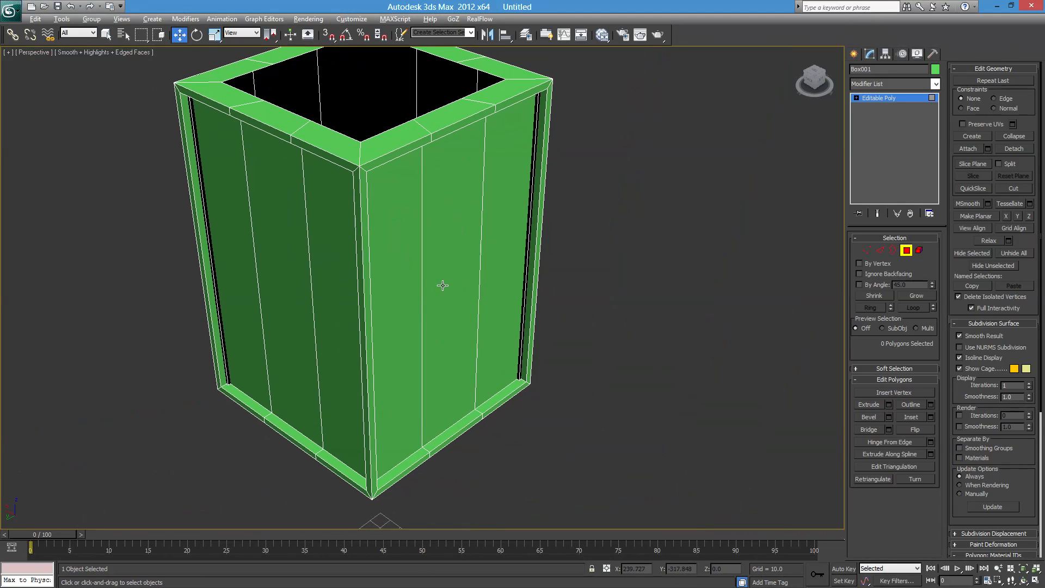
Select the three recessed panel polygons on the negative X side and move them outward with a world X offset of -2.
left_click(504, 207)
left_click(465, 198, "ctrl")
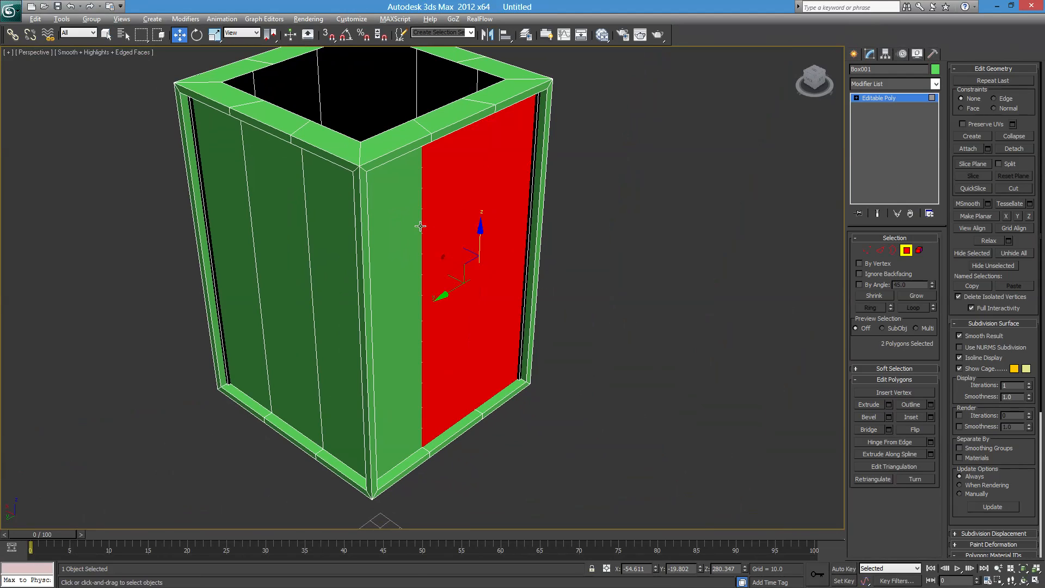
left_click(409, 210, "ctrl")
middle_click_drag(483, 301, 495, 333, "alt")
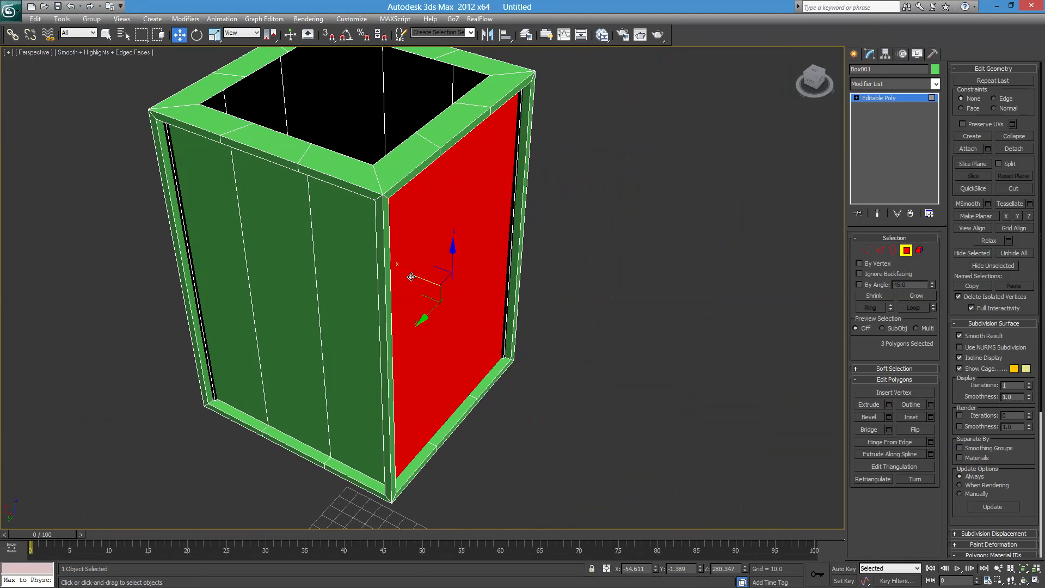
scroll(420, 283, "up", 3)
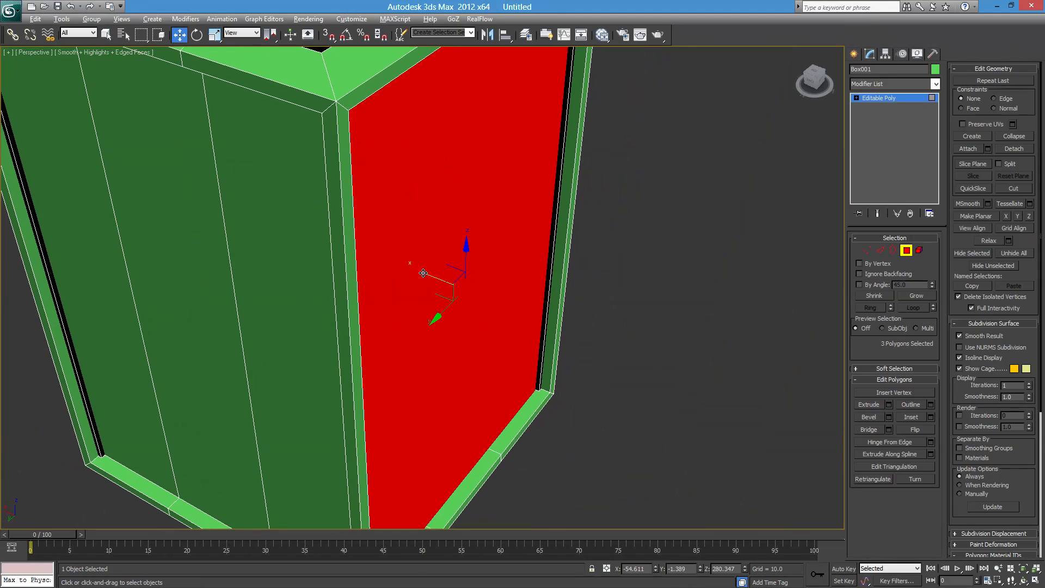
scroll(443, 324, "down", 4)
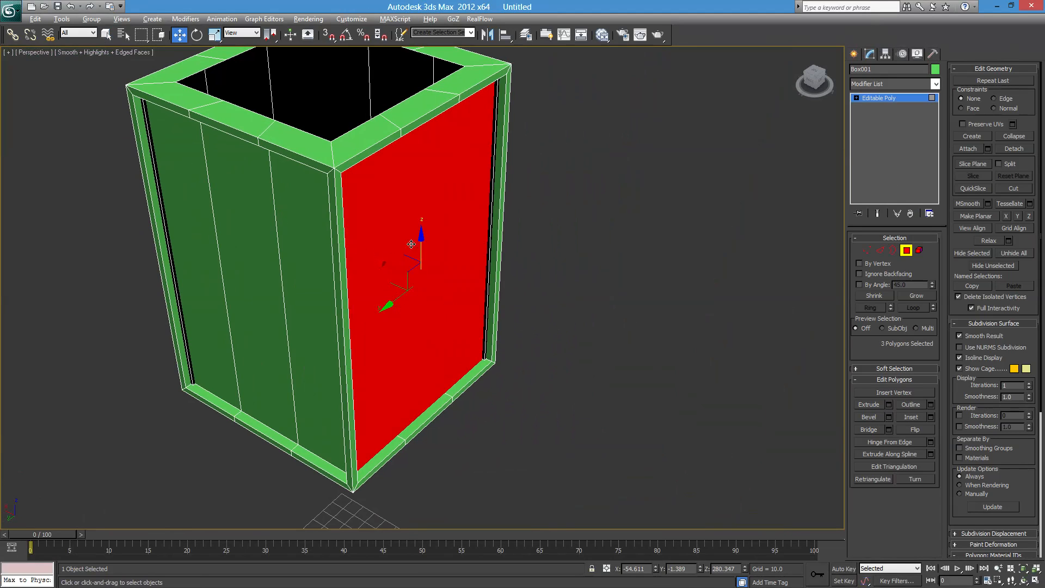
mouse_move(434, 231)
middle_mouse_down()
mouse_move(431, 247)
mouse_move(433, 237)
middle_mouse_up()
middle_click_drag(552, 303, 547, 282)
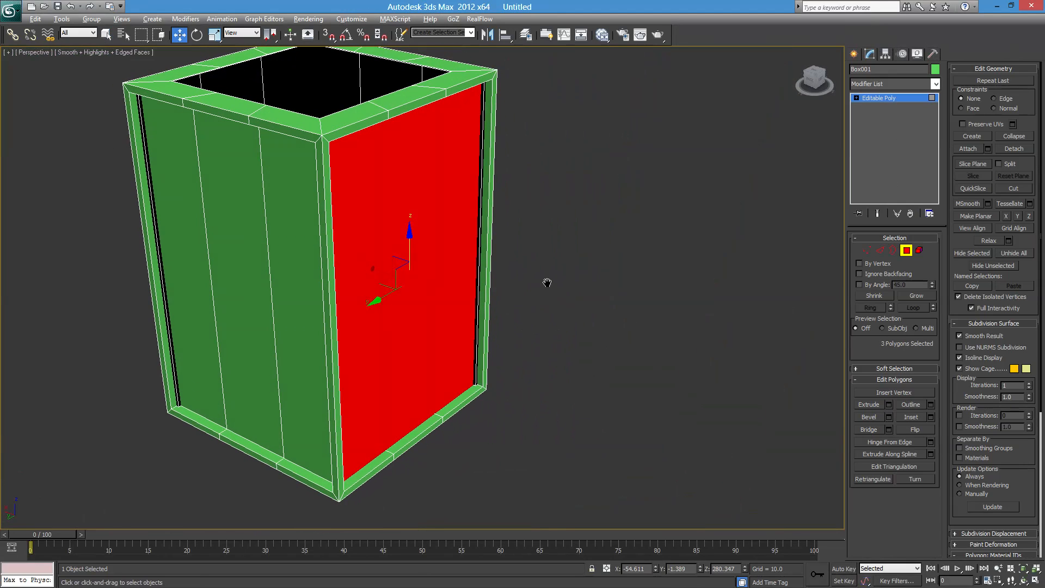
key("F12")
left_click_drag(396, 91, 640, 220)
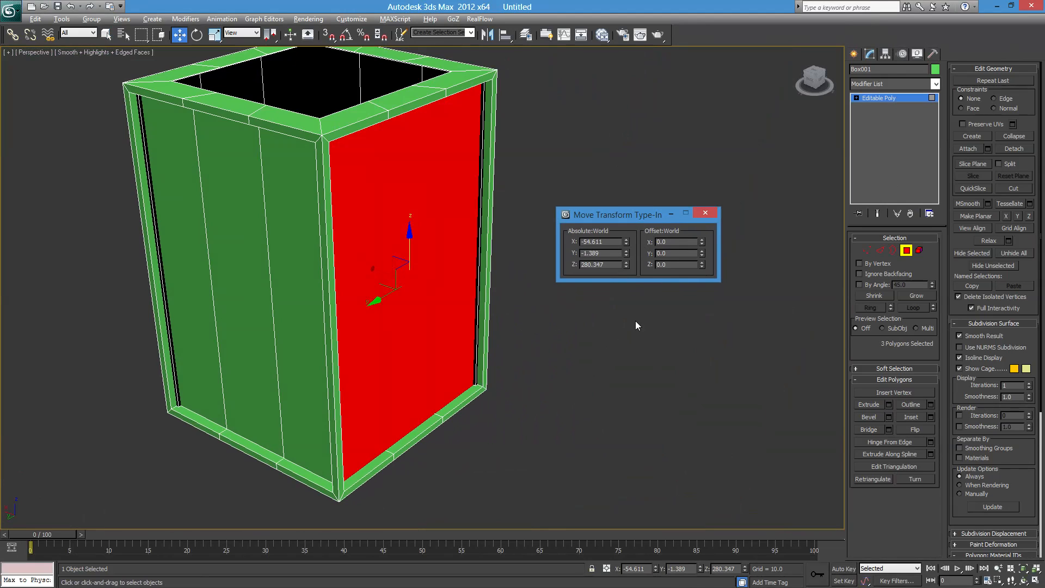
left_click_drag(628, 214, 620, 228)
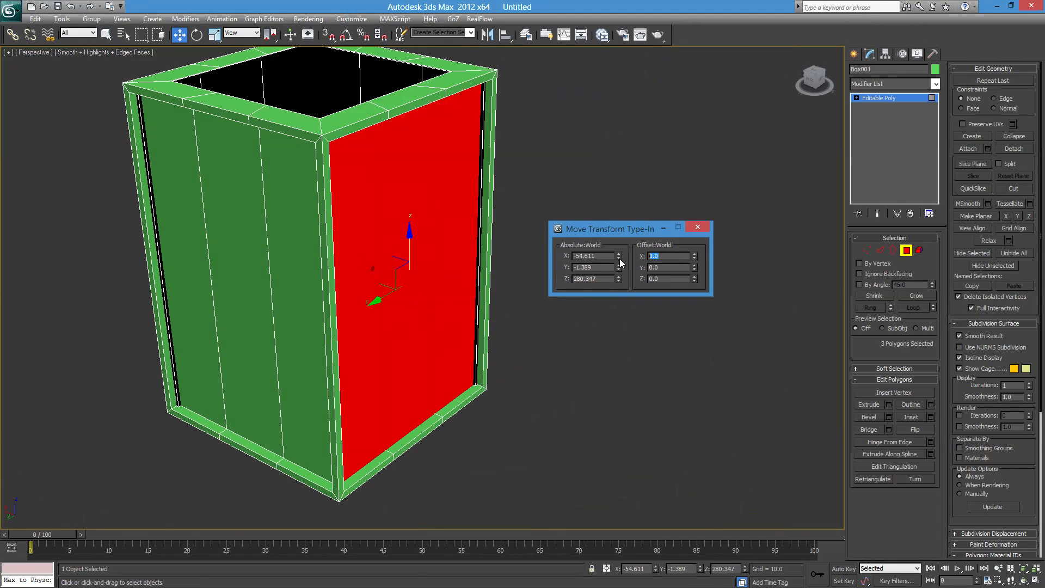
type("-2")
key("Return")
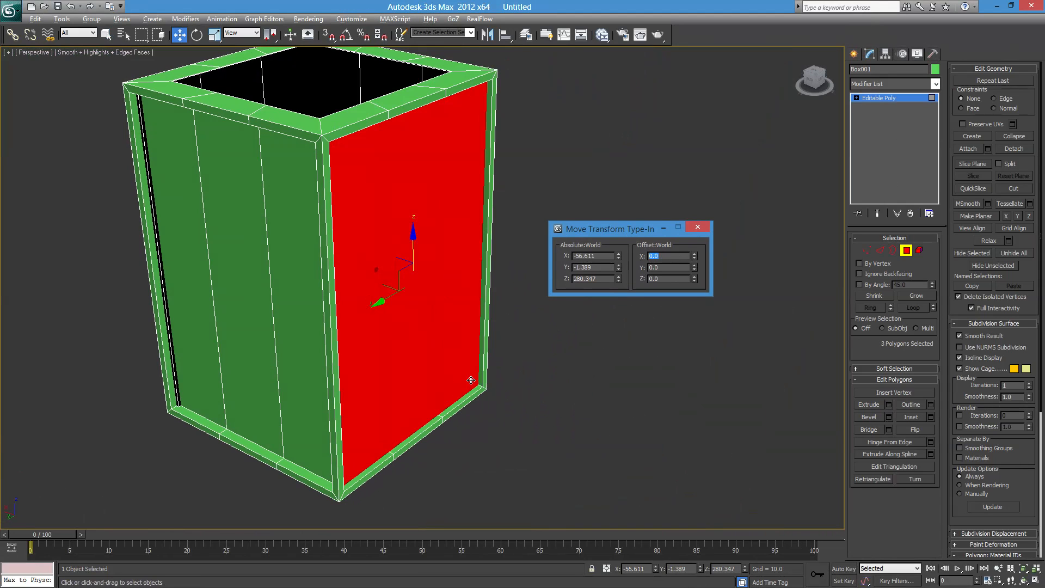
Select the three recessed panel polygons on the positive X side and move them outward with a world X offset of 2.
middle_click_drag(501, 352, 477, 365, "alt")
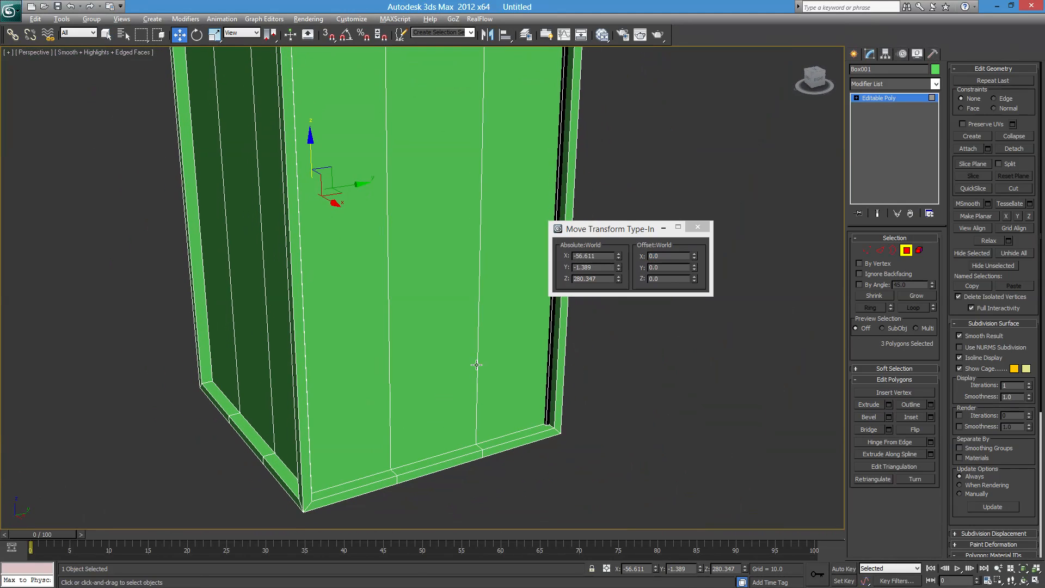
left_click(505, 331)
left_click(455, 291, "ctrl")
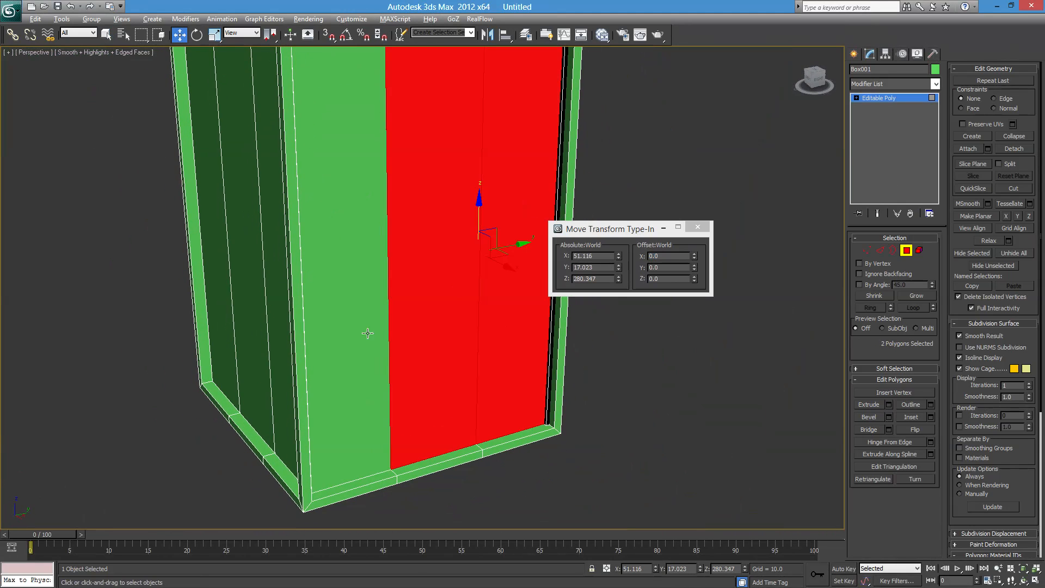
left_click(363, 334, "ctrl")
middle_click_drag(497, 361, 558, 377, "alt")
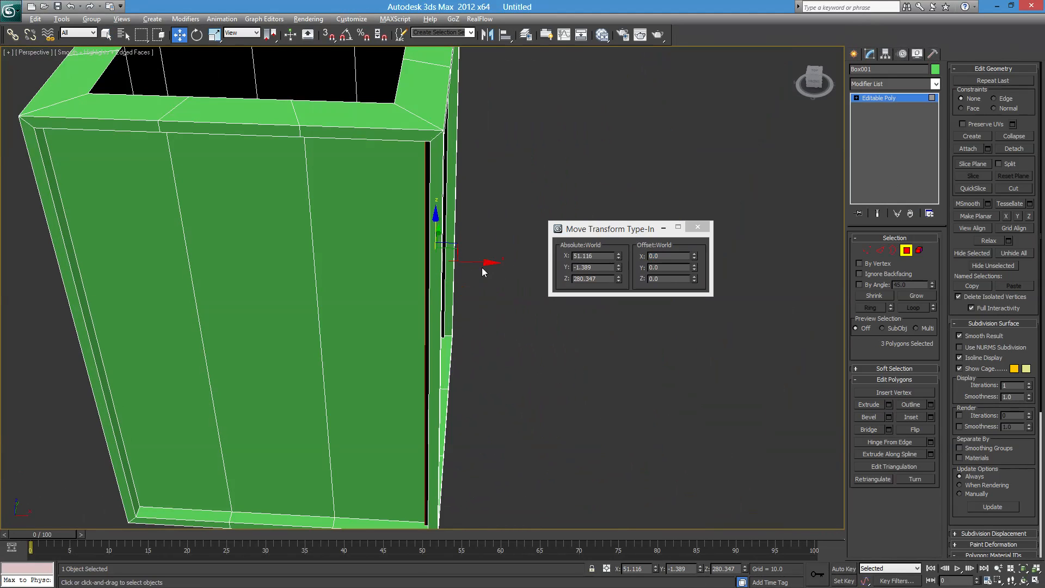
mouse_move(538, 335)
middle_mouse_down("alt")
mouse_move(508, 346)
mouse_move(459, 271)
mouse_move(534, 316)
middle_mouse_up("alt")
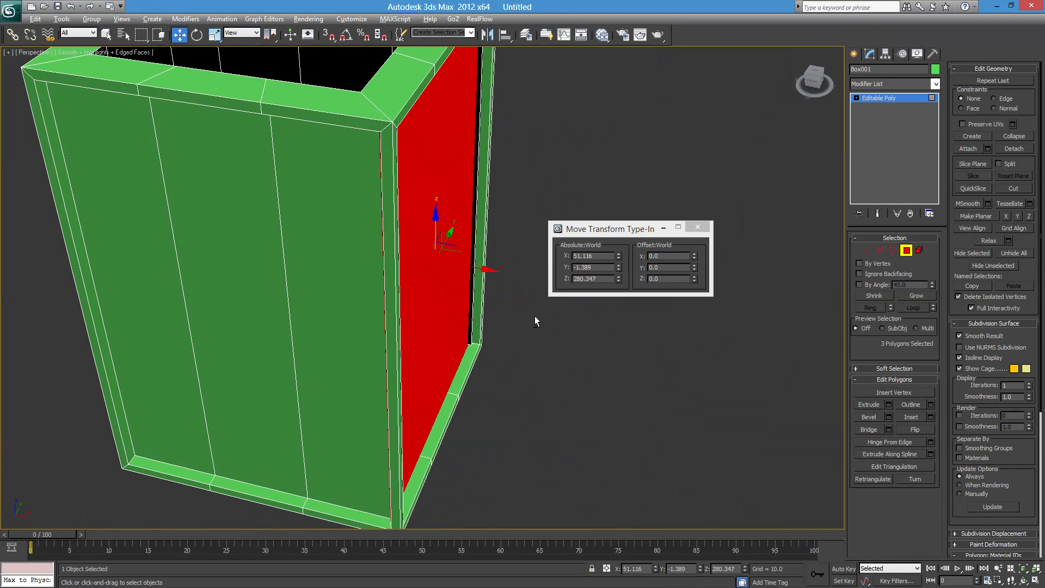
middle_click_drag(505, 380, 450, 341)
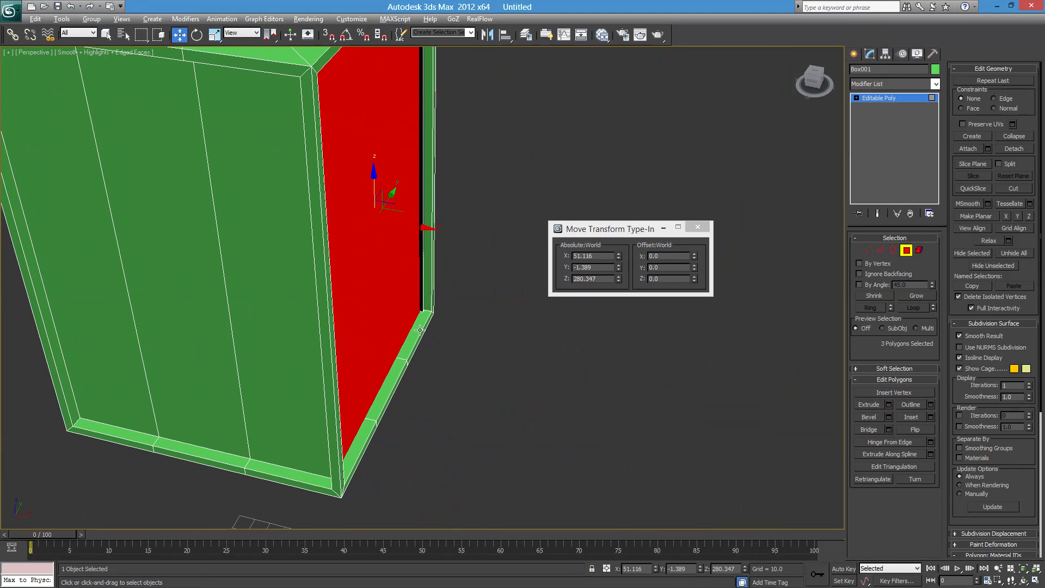
left_click(668, 256)
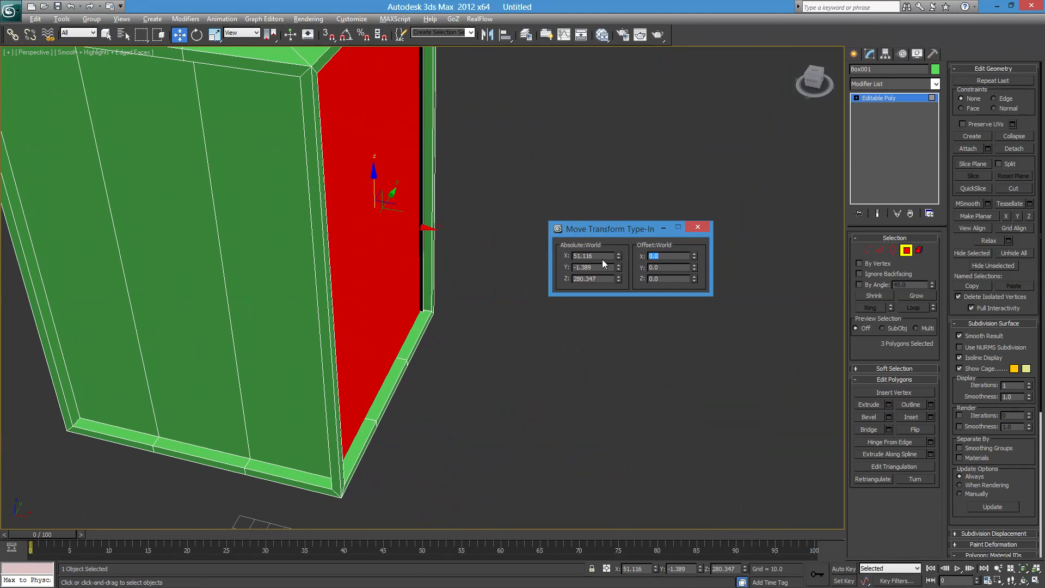
type("2")
key("Return")
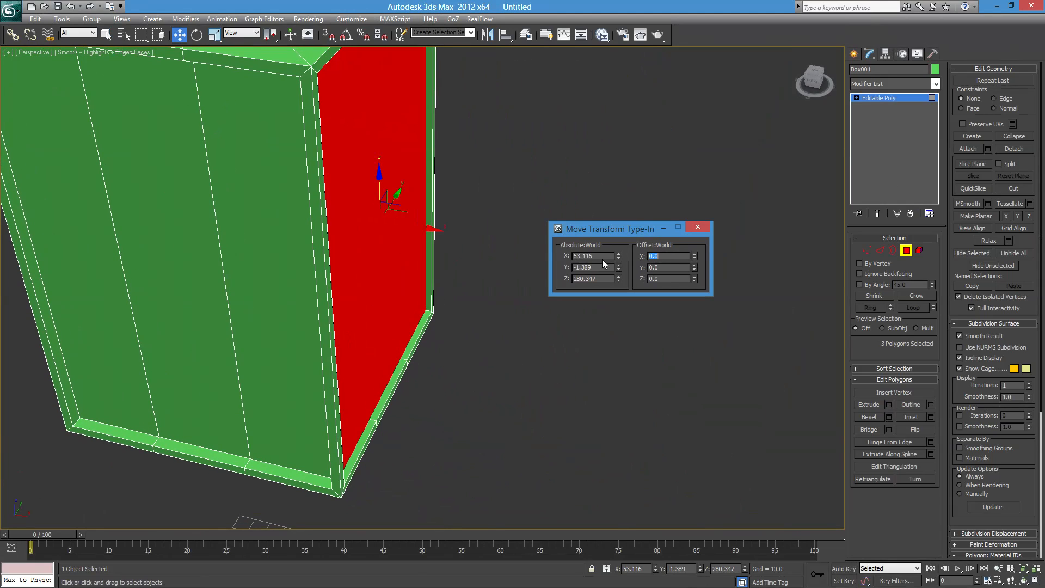
Select the three recessed panel polygons on the negative Y side and move them outward with a world Y offset of -2.
middle_click_drag(331, 317, 420, 315, "alt")
middle_click_drag(537, 424, 518, 394)
scroll(518, 395, "down", 5)
scroll(427, 381, "down", 1)
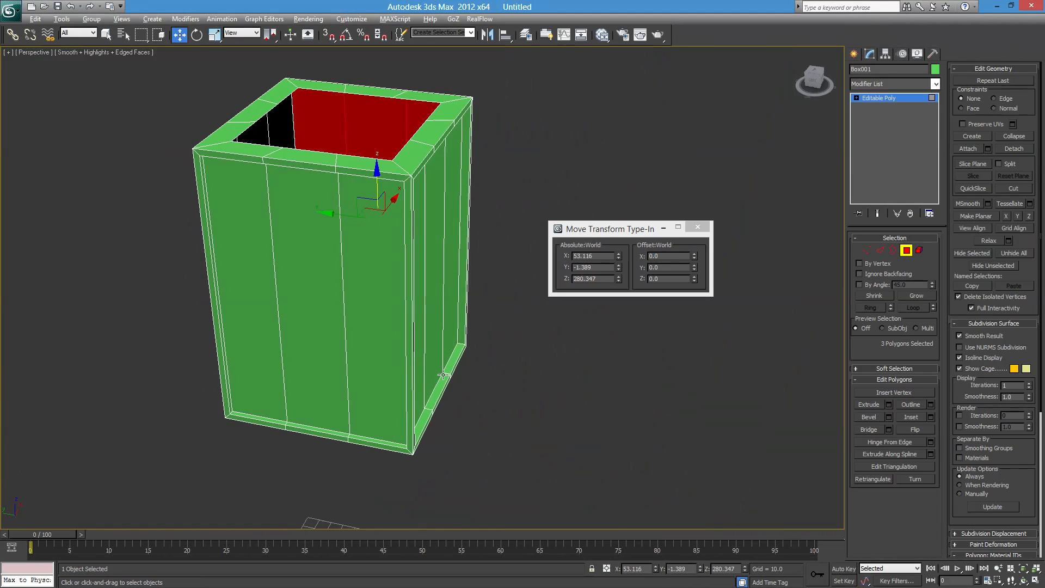
scroll(427, 381, "up", 1)
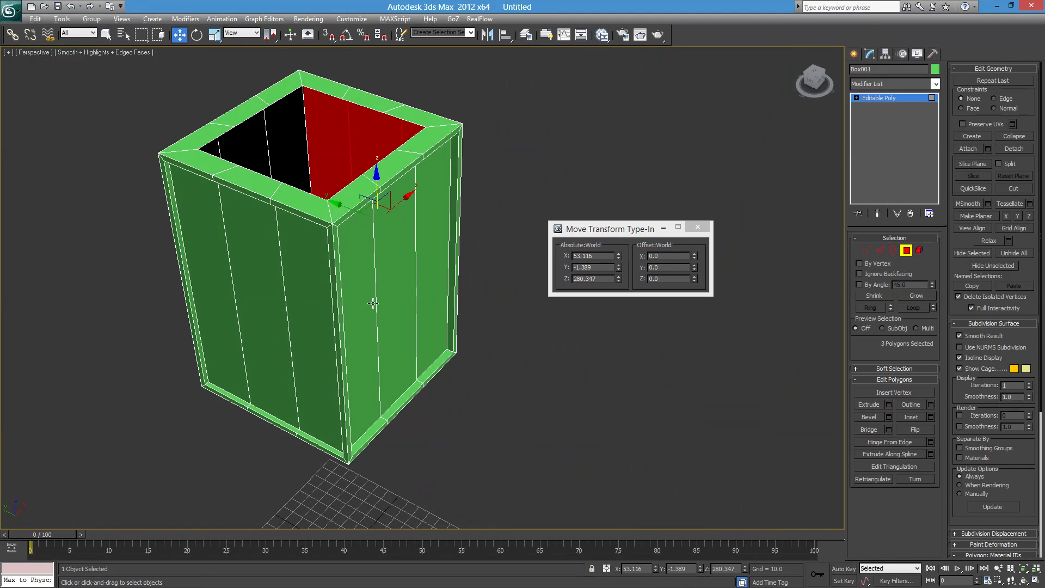
scroll(448, 265, "up", 5)
left_click_drag(440, 238, 387, 332)
middle_click_drag(387, 332, 394, 332, "alt")
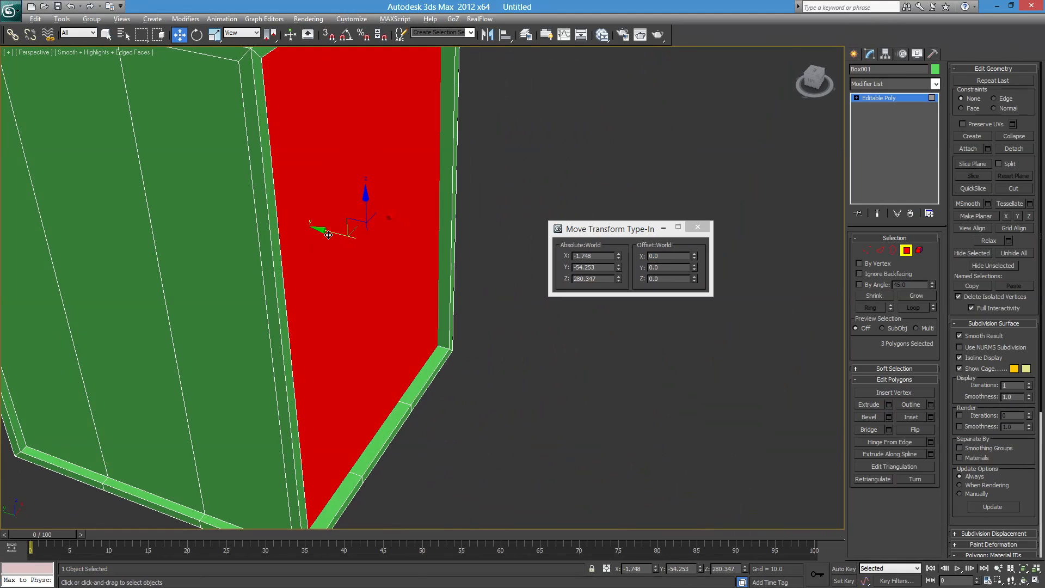
left_click(676, 267)
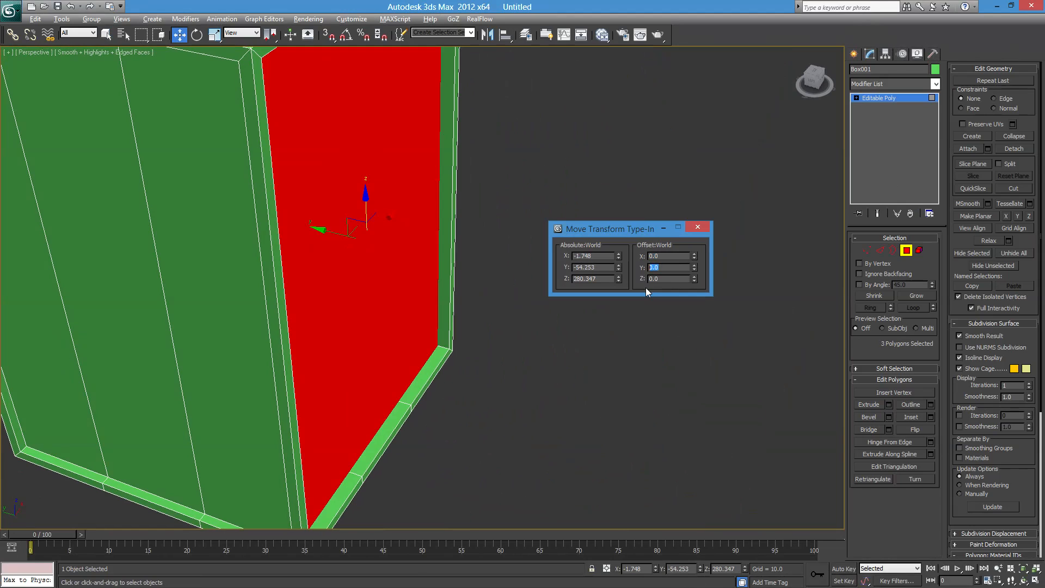
type("-2")
key("Return")
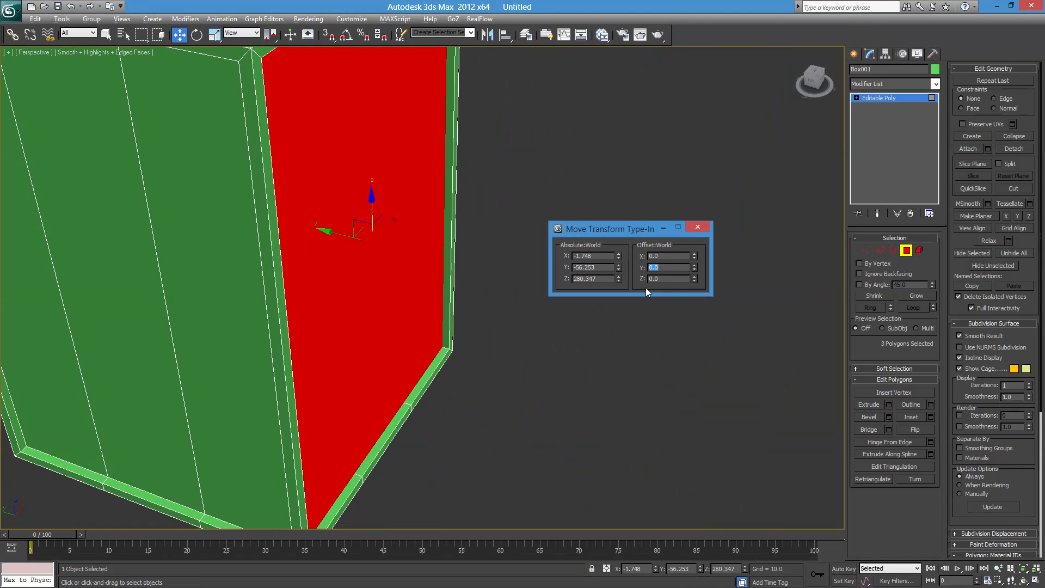
Select the three recessed panel polygons on the positive Y side and move them outward with a world Y offset of 2.
scroll(382, 299, "down", 5)
middle_click_drag(334, 302, 466, 304, "alt")
scroll(461, 303, "up", 5)
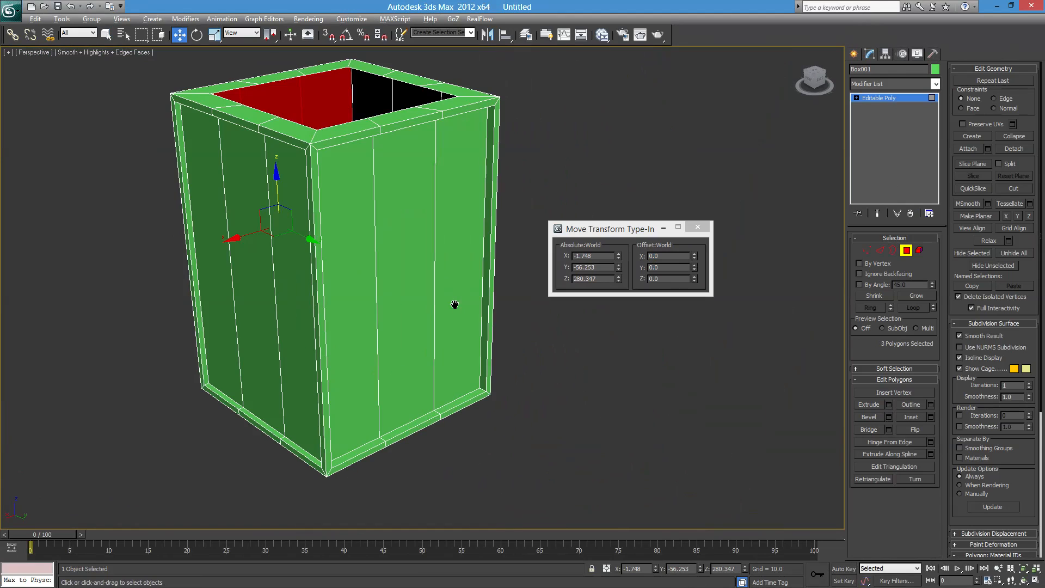
left_click(457, 214)
left_click(409, 212, "ctrl")
left_click(361, 243, "ctrl")
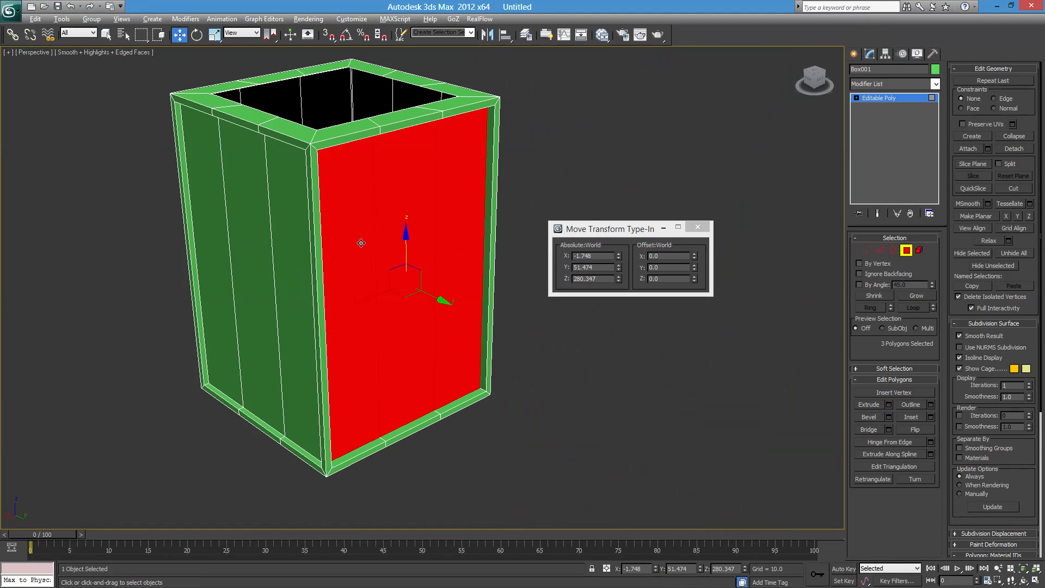
middle_click_drag(448, 350, 470, 374, "alt")
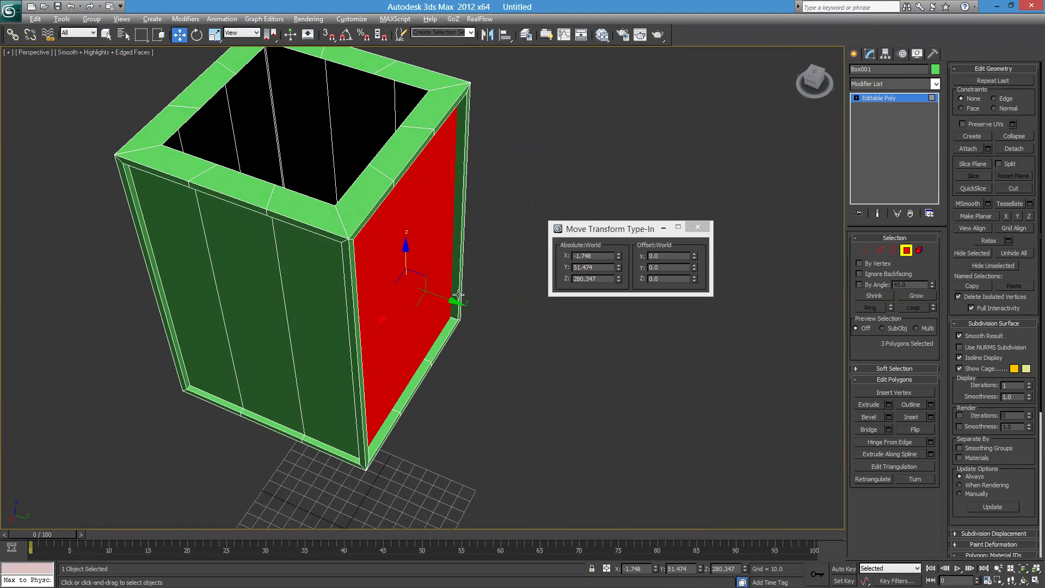
middle_click_drag(453, 307, 596, 298, "alt")
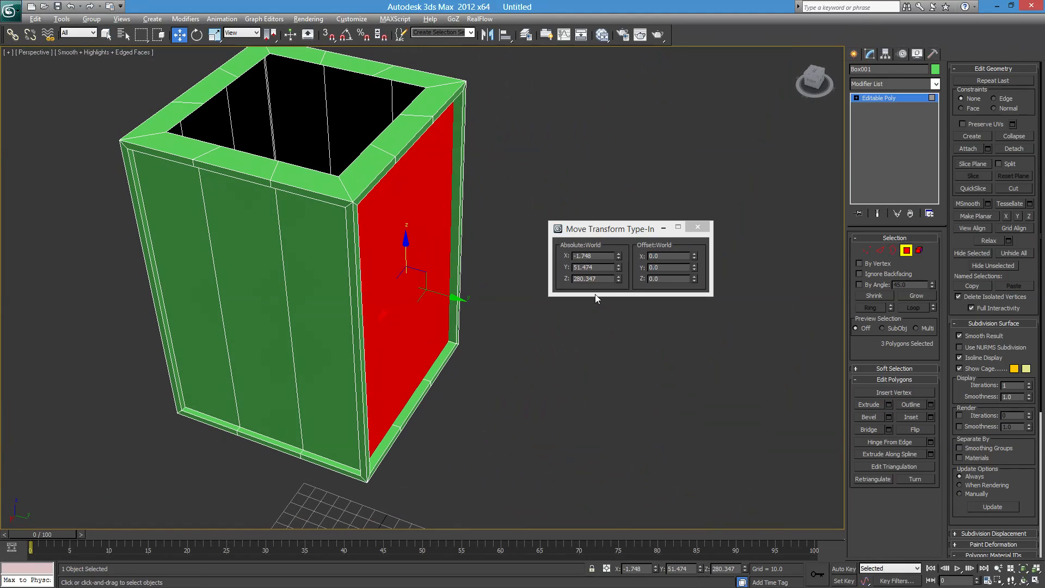
left_click(666, 266)
type("2")
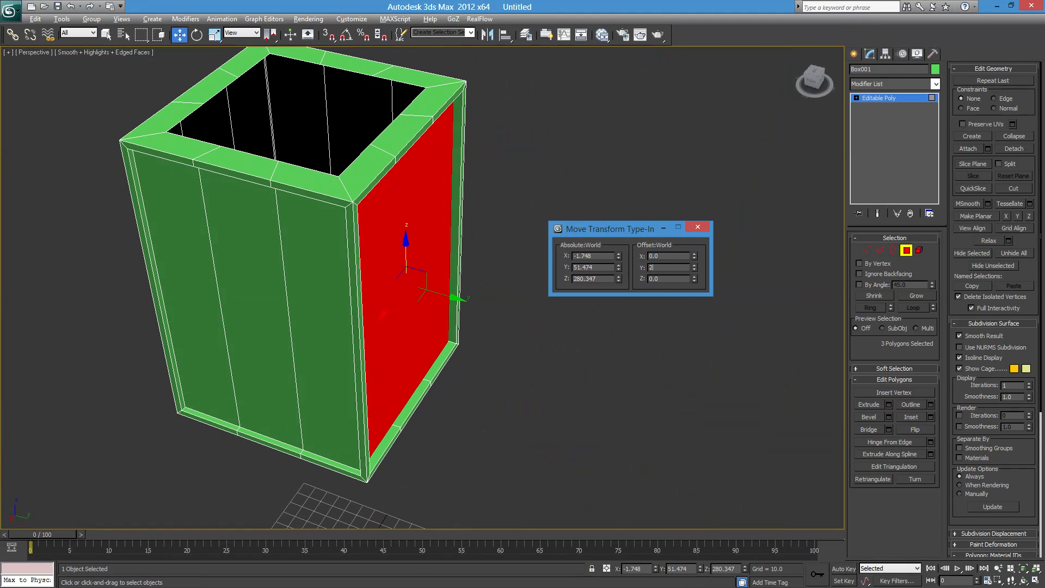
key("Return")
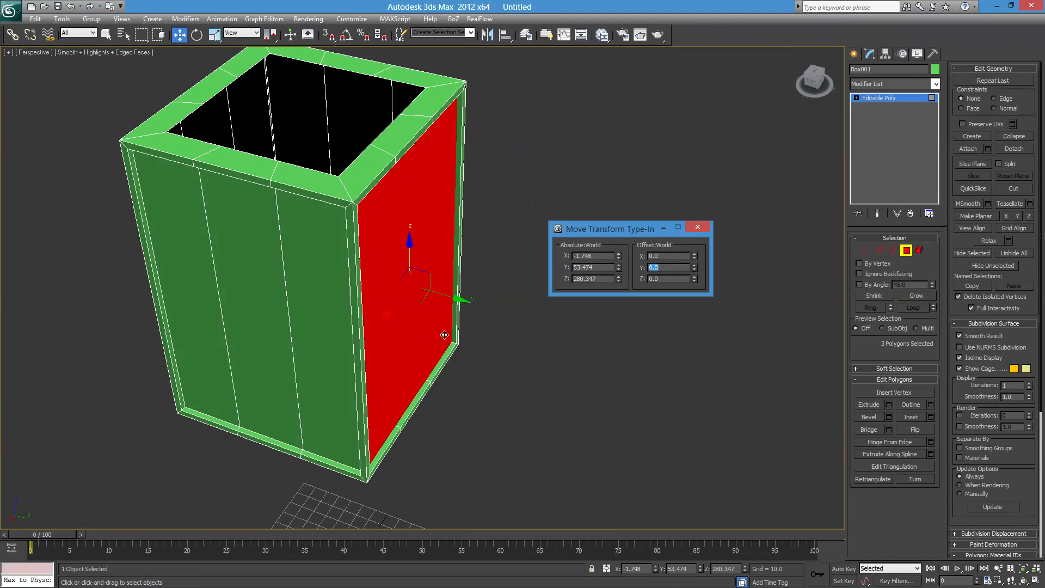
Close the Move Transform Type-In window, inspect the lower corners of the adjusted panels and clear the polygon selection.
middle_click_drag(403, 354, 436, 360, "alt")
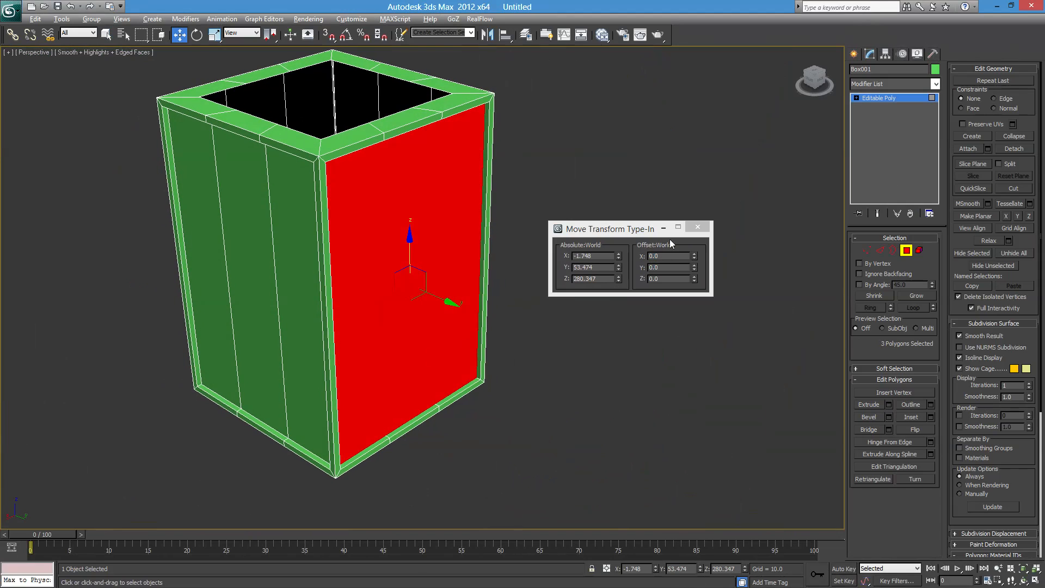
left_click(702, 228)
middle_click_drag(522, 305, 426, 335, "alt")
scroll(334, 392, "up", 6)
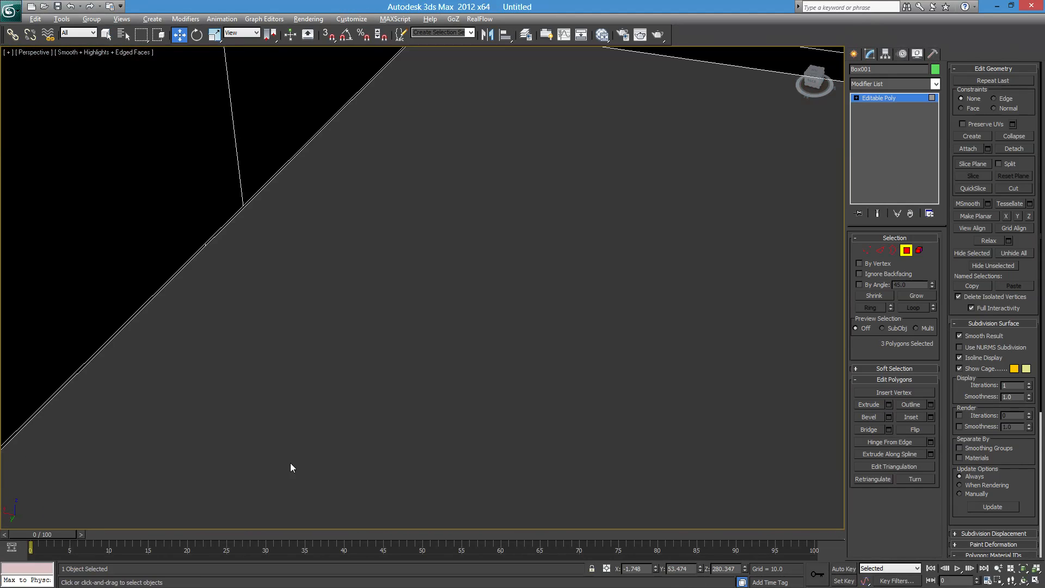
scroll(291, 466, "down", 3)
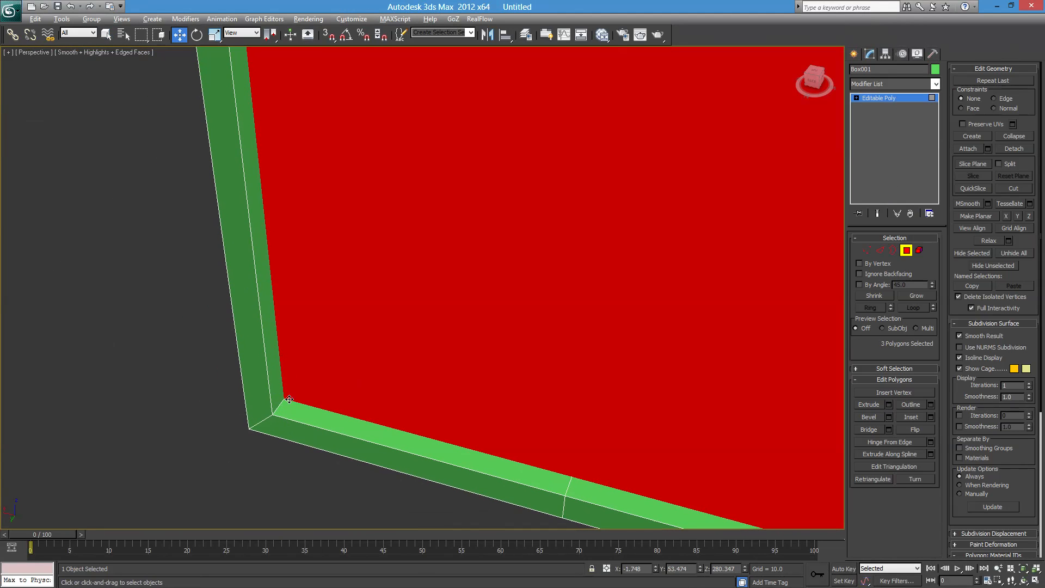
middle_click_drag(391, 354, 671, 400, "alt")
scroll(435, 335, "down", 5)
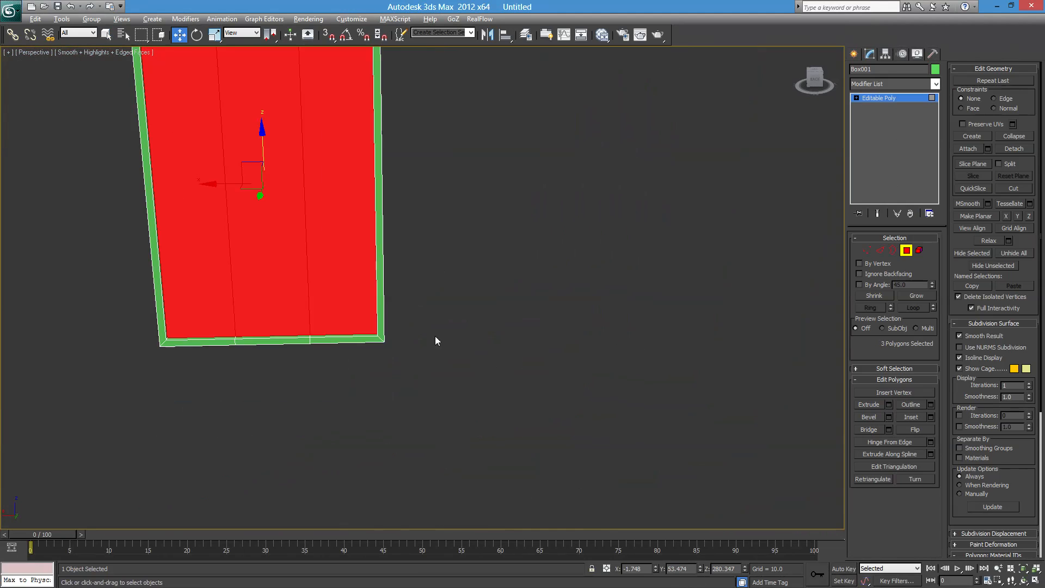
middle_click_drag(349, 303, 629, 237, "alt")
left_click(634, 256)
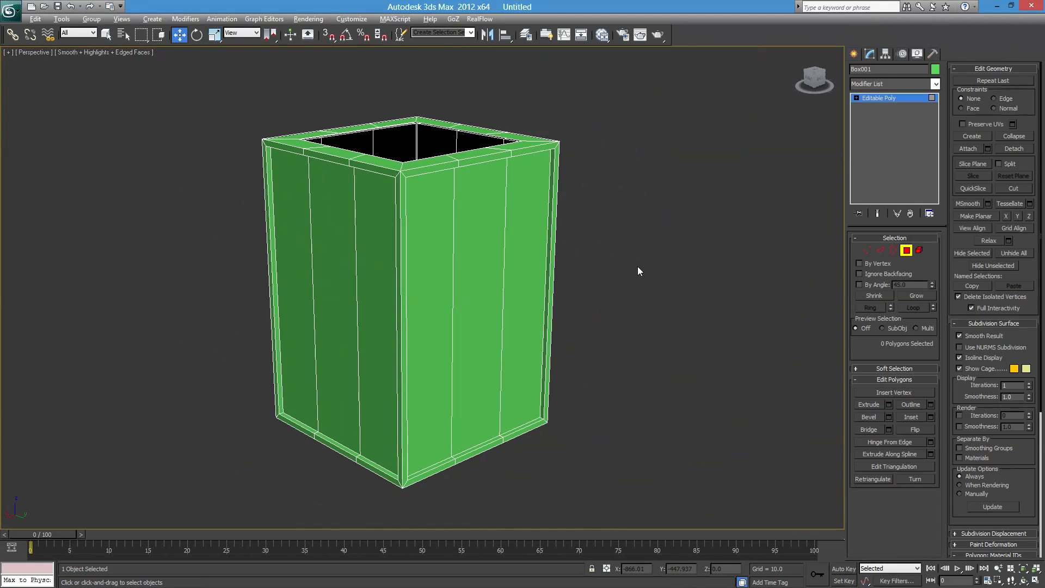
Leave polygon editing and save the current scene state with Hold.
left_click(907, 250)
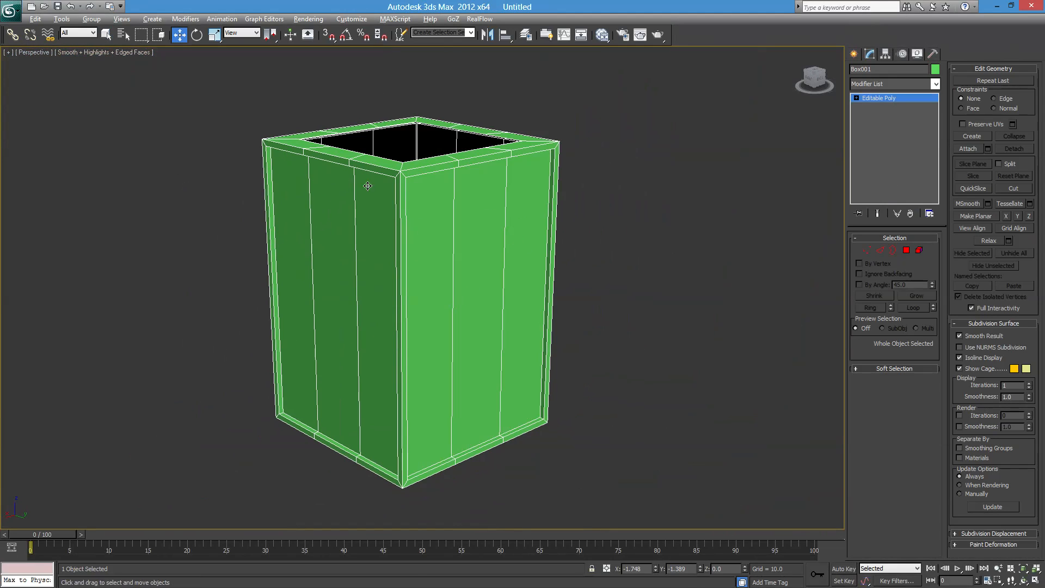
left_click(35, 22)
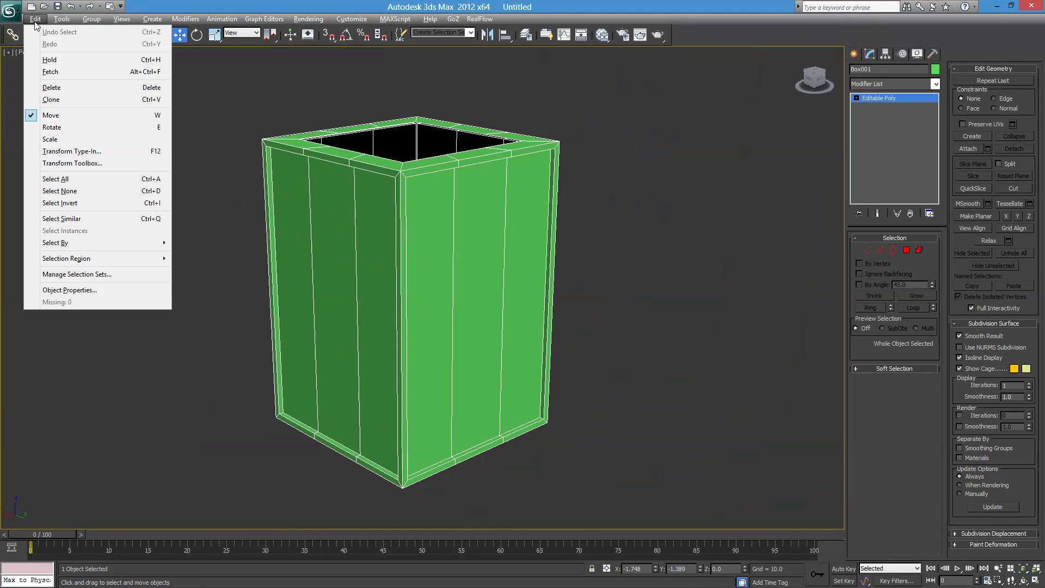
left_click(52, 61)
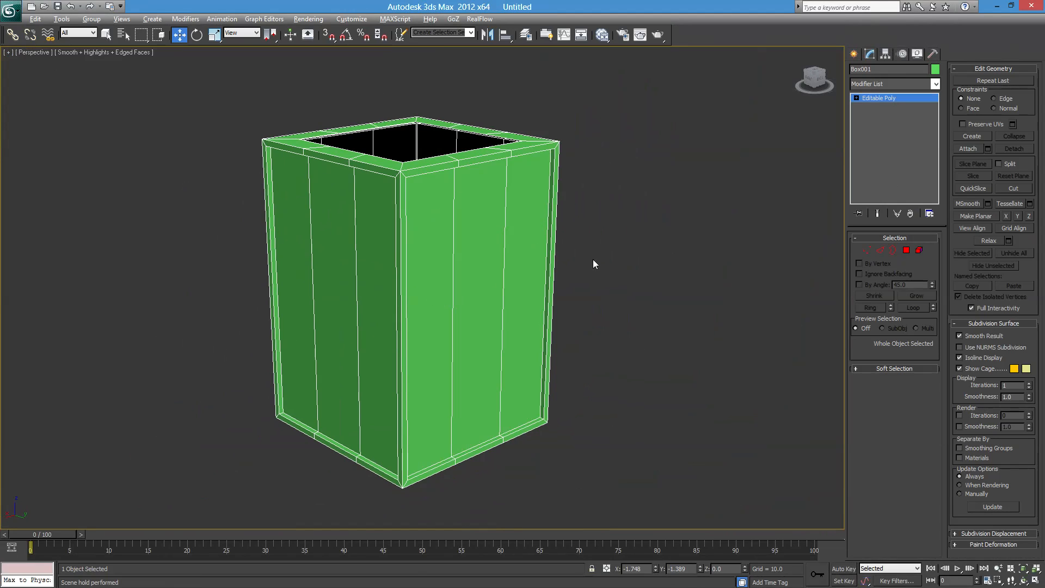
left_click(35, 18)
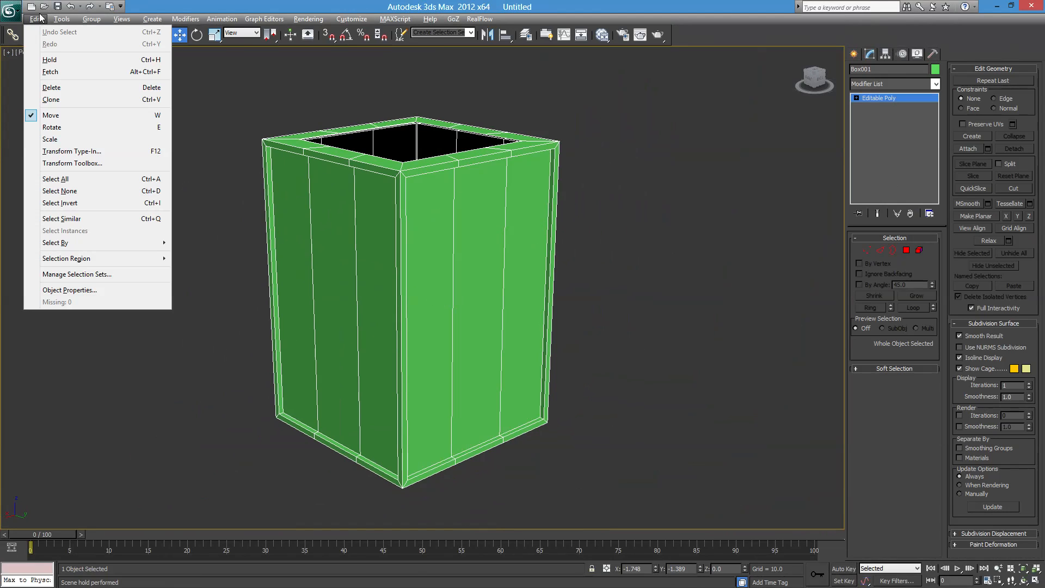
Save the scene state with Hold again and check the recessed panels from all sides of the box.
left_click(50, 60)
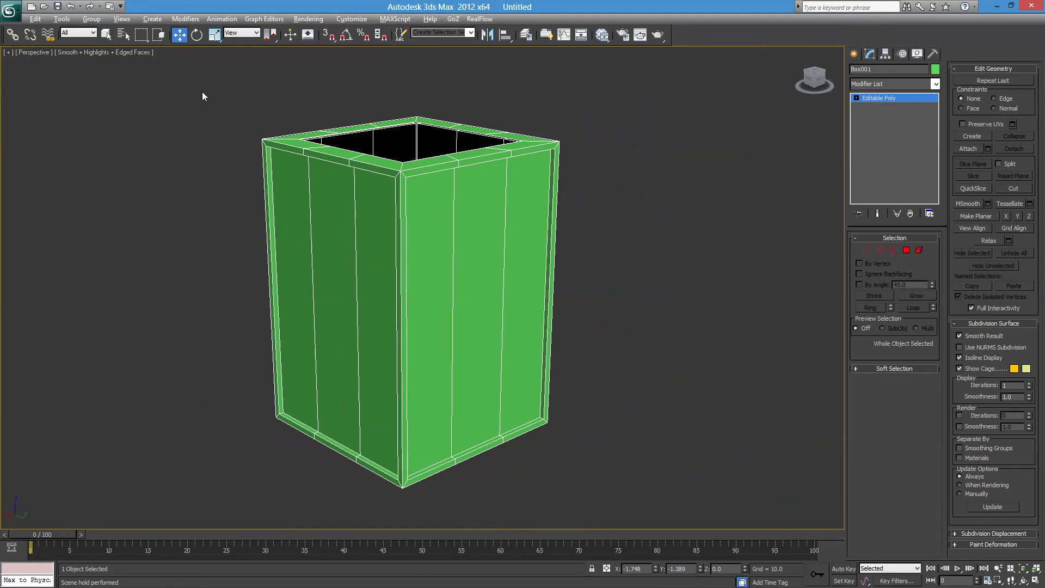
middle_click_drag(392, 233, 454, 296, "alt")
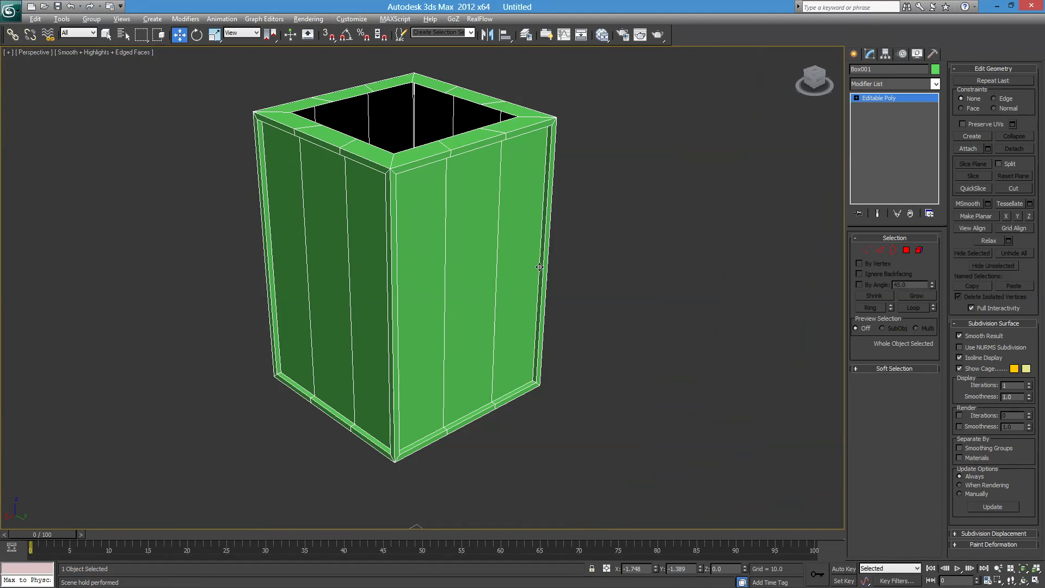
middle_click_drag(566, 260, 630, 242, "alt")
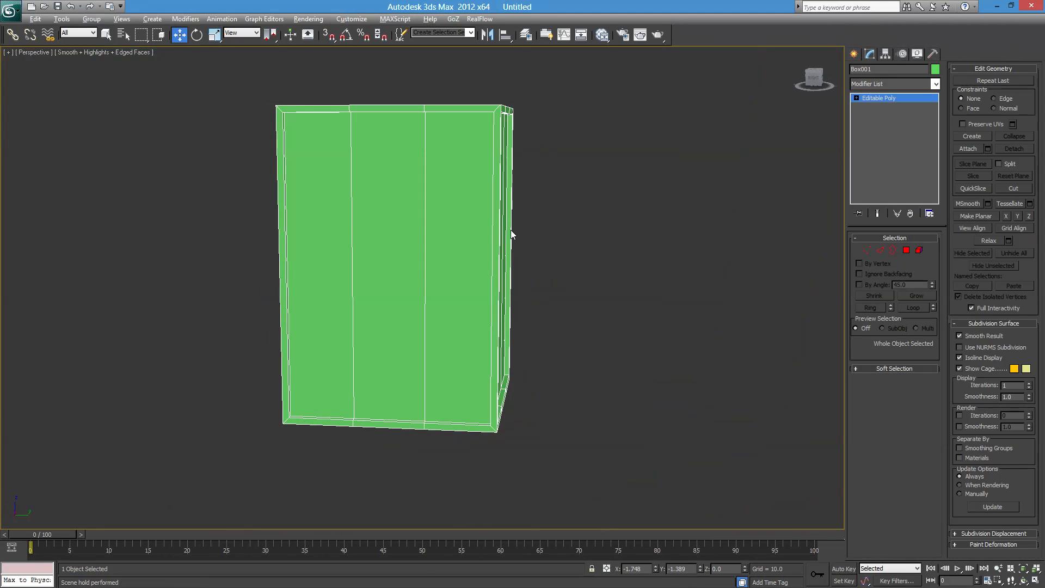
middle_click_drag(401, 236, 722, 253, "alt")
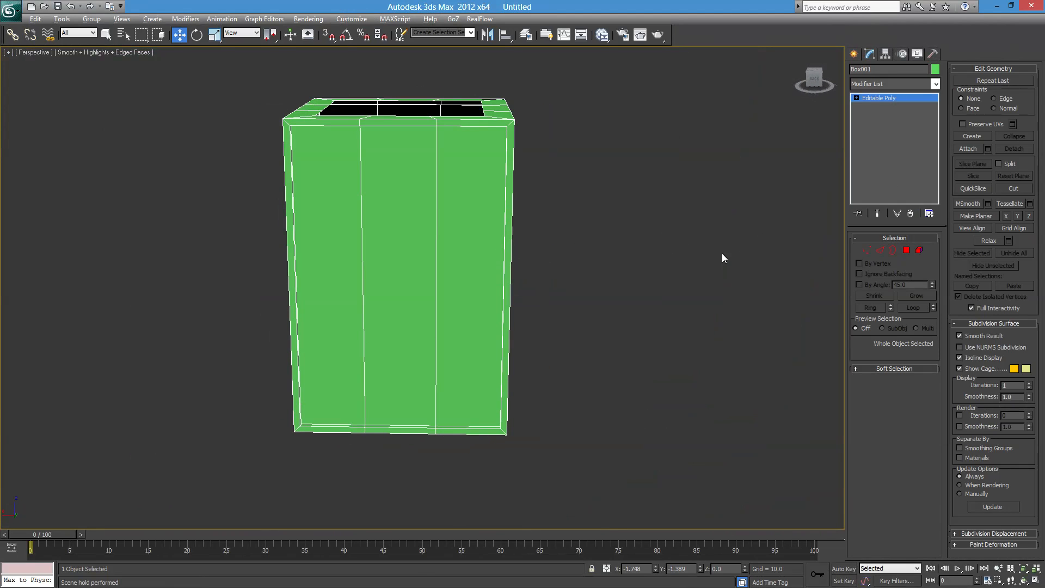
middle_click_drag(289, 256, 502, 268, "alt")
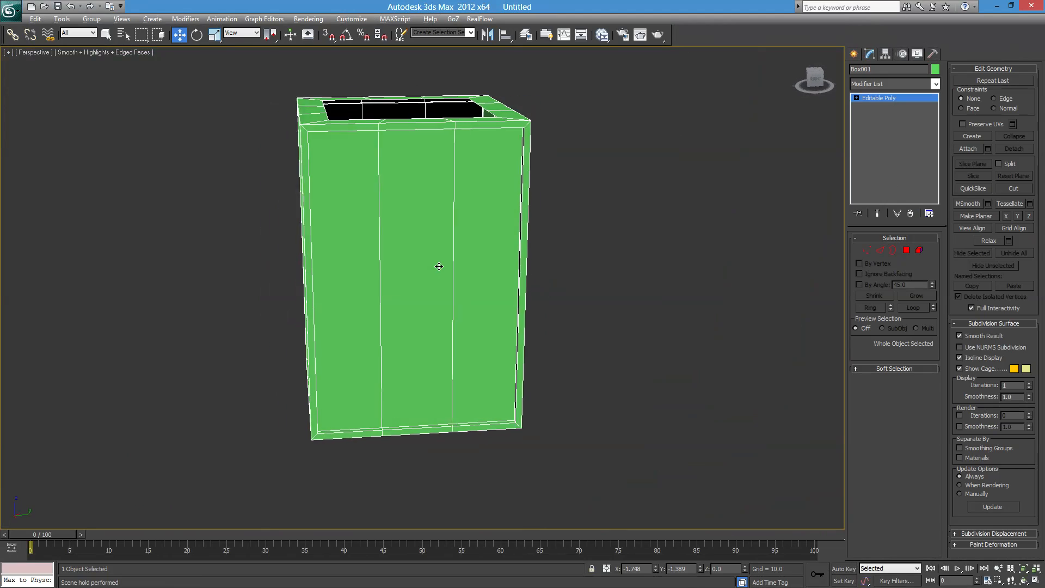
Select all vertical edges around the box and connect them with 2 segments.
left_click(879, 251)
middle_click_drag(693, 311, 642, 291, "alt")
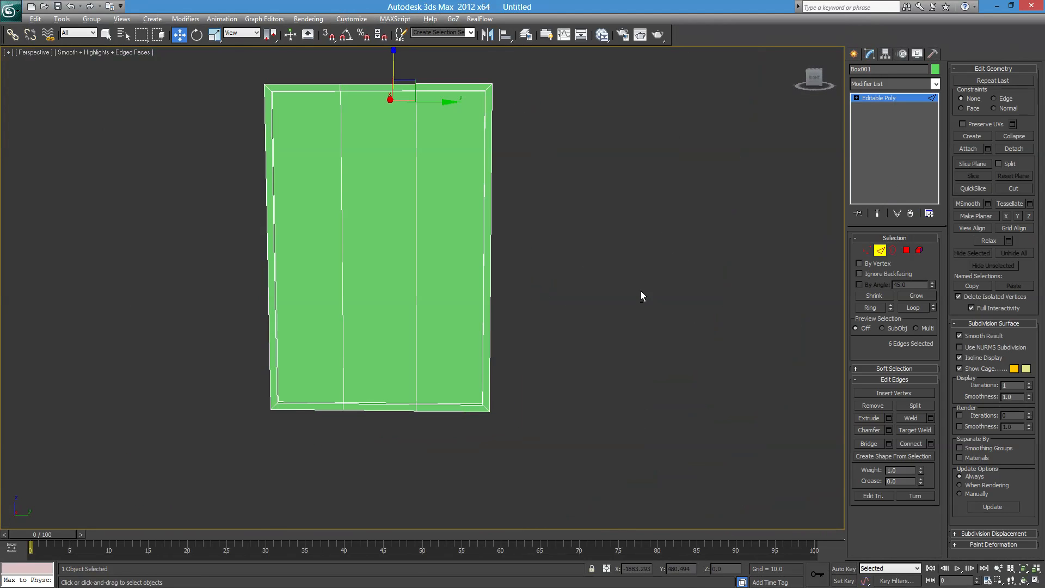
left_click_drag(720, 172, 137, 244)
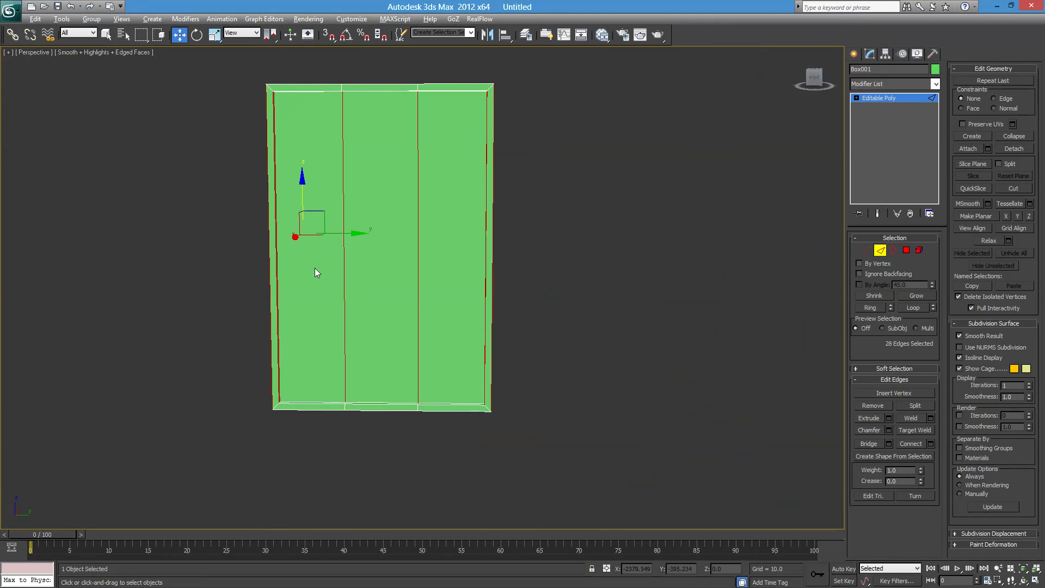
middle_click_drag(315, 268, 668, 359, "alt")
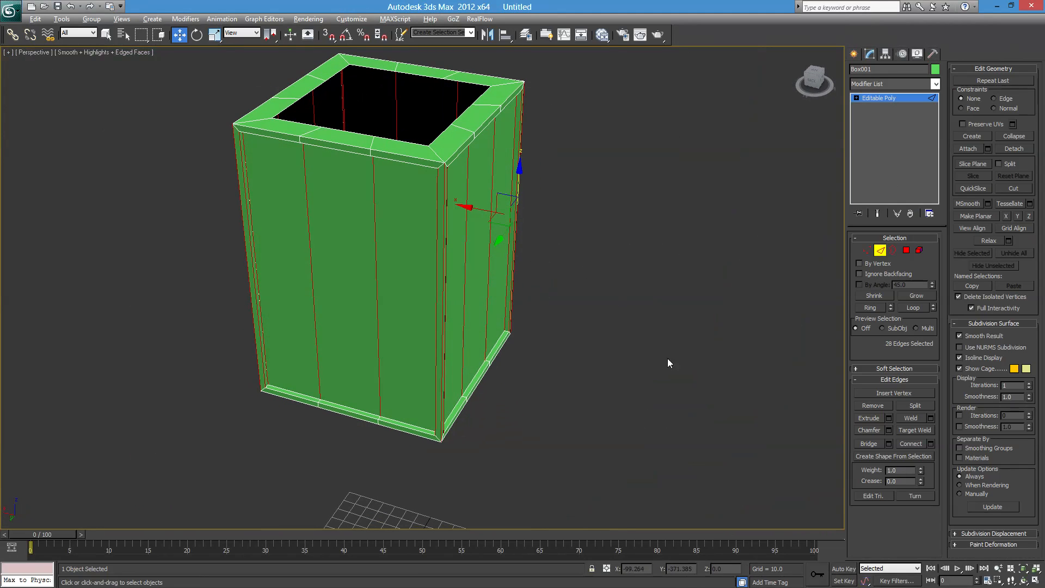
left_click(933, 444)
middle_click_drag(790, 442, 617, 330, "alt")
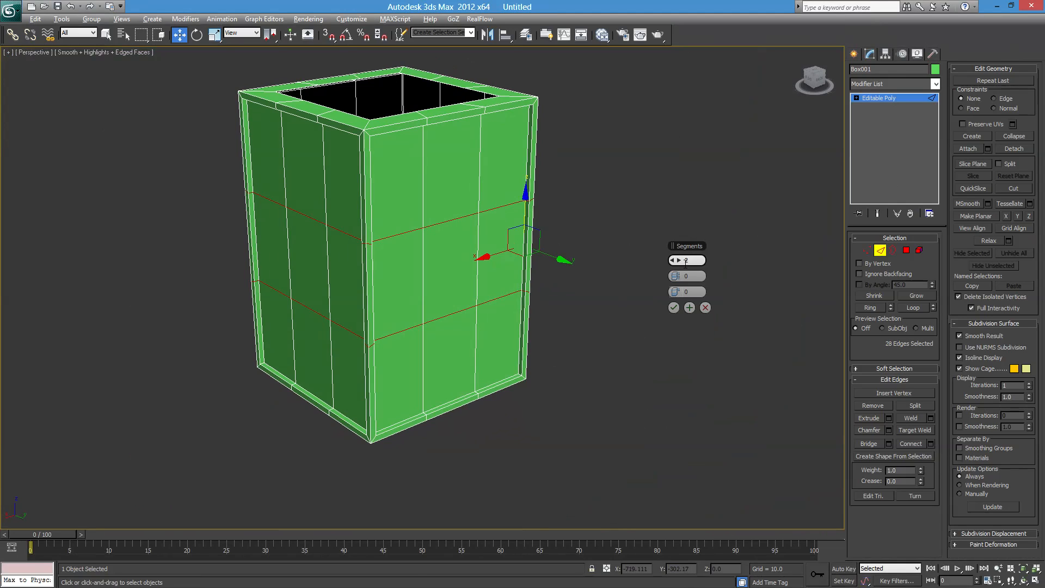
left_click(674, 307)
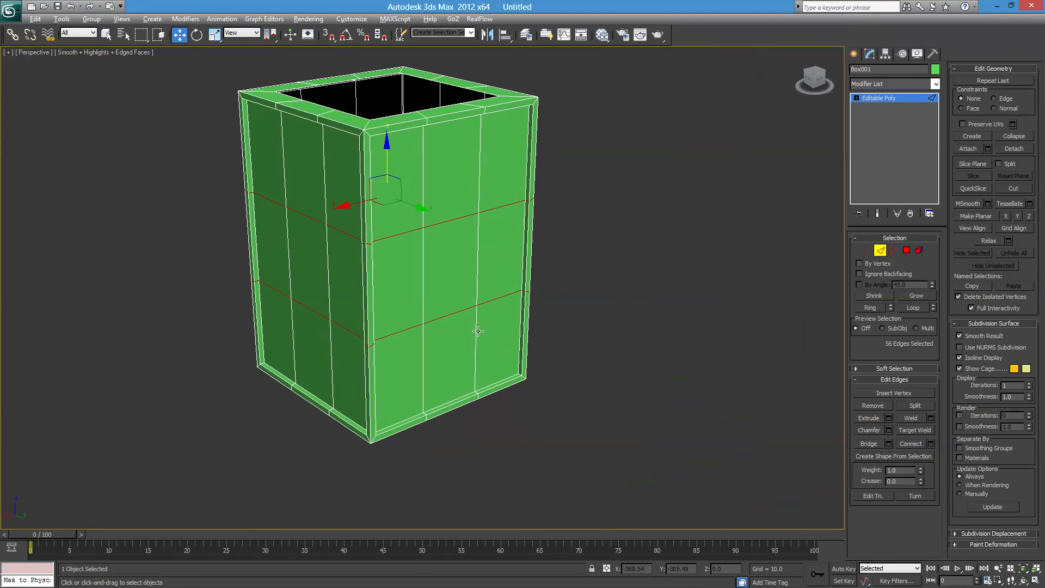
Chamfer the two new horizontal edge loops around the box with an amount of 1.
middle_click_drag(478, 328, 515, 273, "alt")
scroll(498, 262, "up", 6)
scroll(524, 263, "down", 3)
scroll(520, 269, "down", 5)
scroll(537, 273, "up", 8)
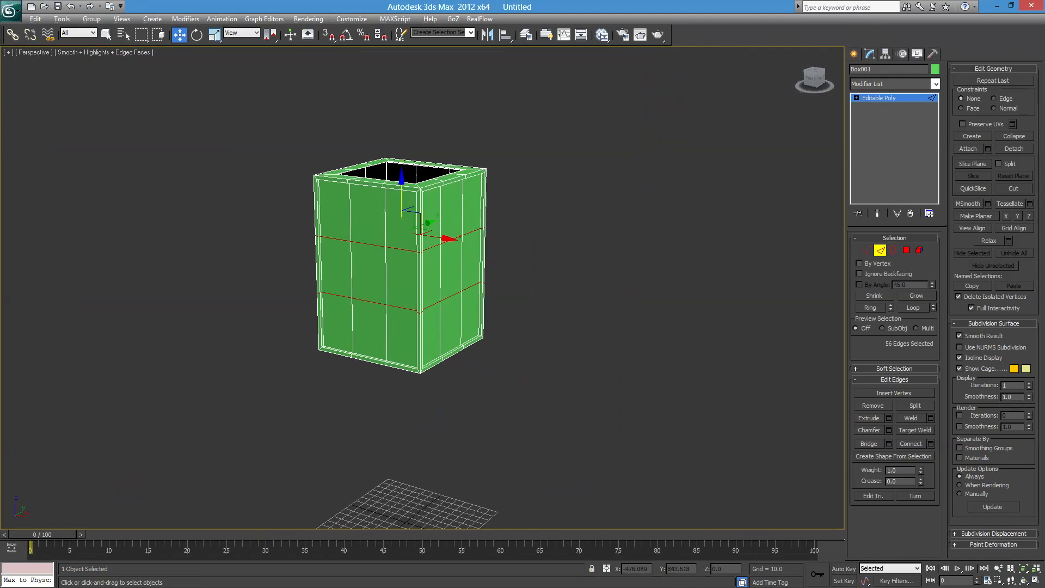
middle_click_drag(459, 214, 483, 248, "alt")
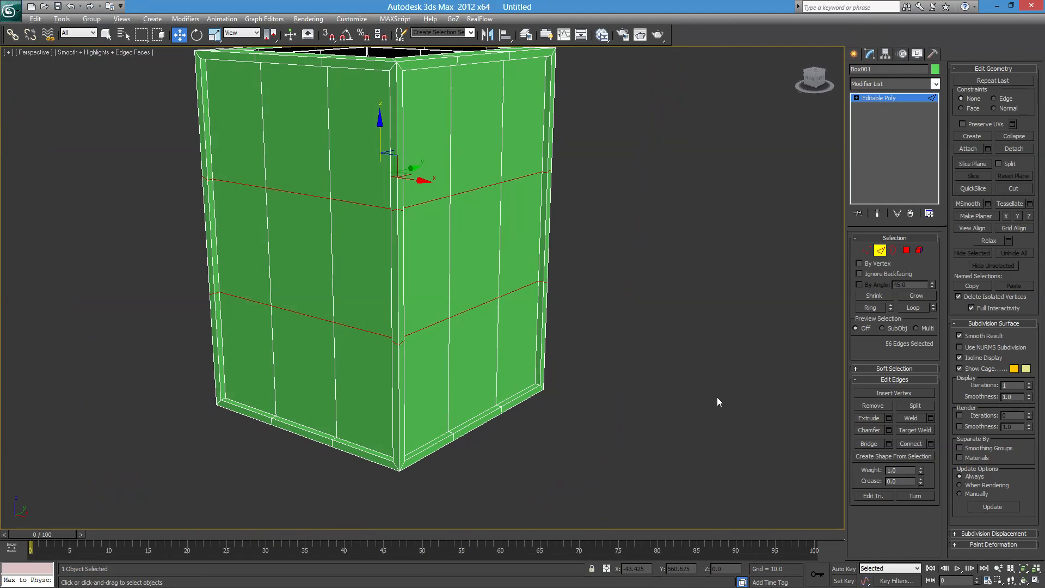
left_click(889, 431)
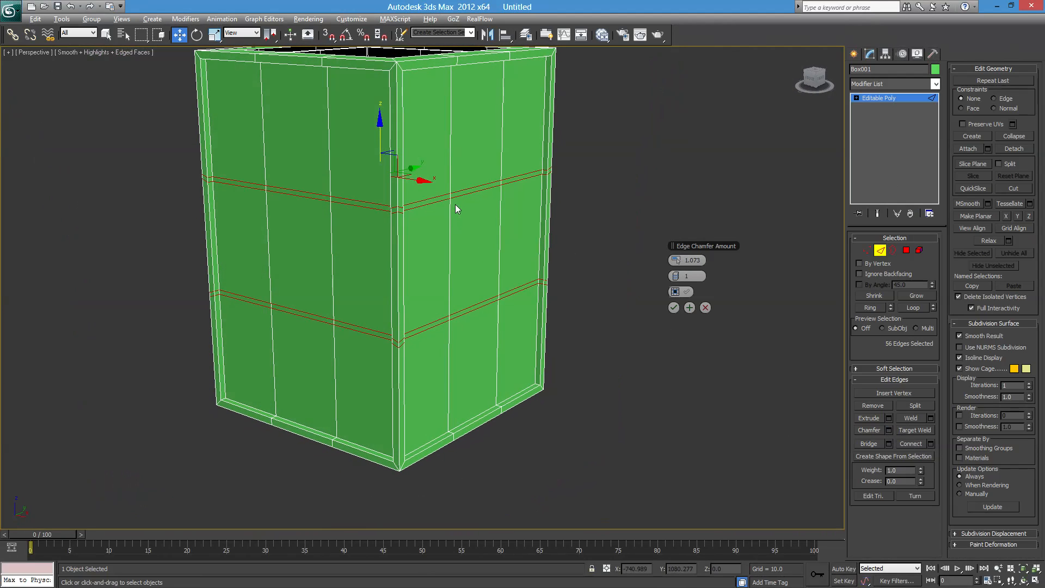
mouse_move(678, 259)
left_mouse_down()
mouse_move(661, 259)
mouse_move(743, 267)
mouse_move(676, 254)
left_mouse_up()
left_click_drag(706, 263, 668, 259)
type("1")
left_click(674, 307)
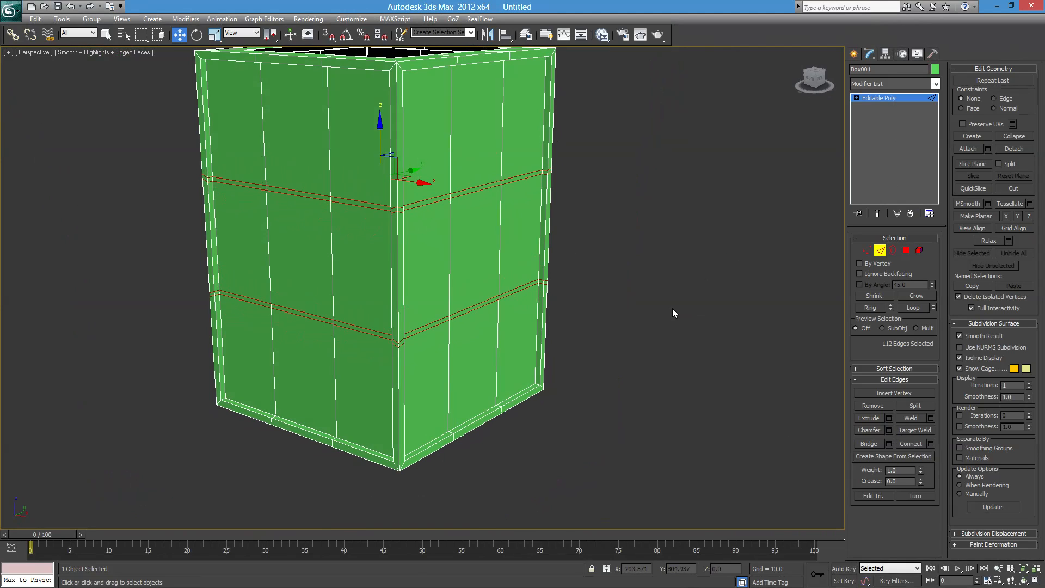
Examine how the chamfered horizontal strips run across the box's corners, including the small corner polygon on the upper strip.
middle_click_drag(675, 310, 541, 243, "alt")
scroll(577, 283, "up", 8)
left_click(727, 266)
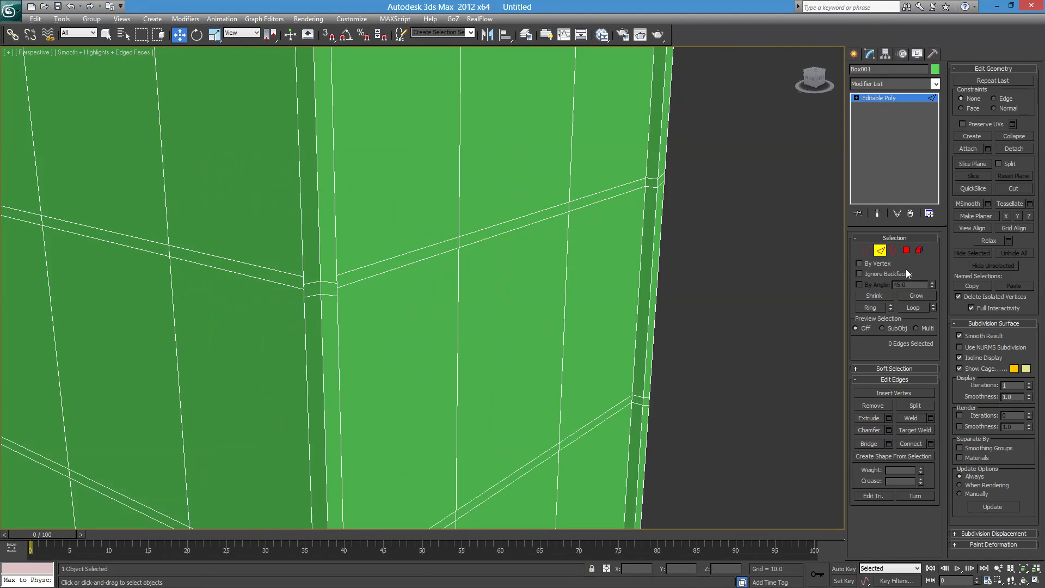
left_click(907, 252)
left_click(670, 182)
middle_click_drag(670, 181, 567, 199, "alt")
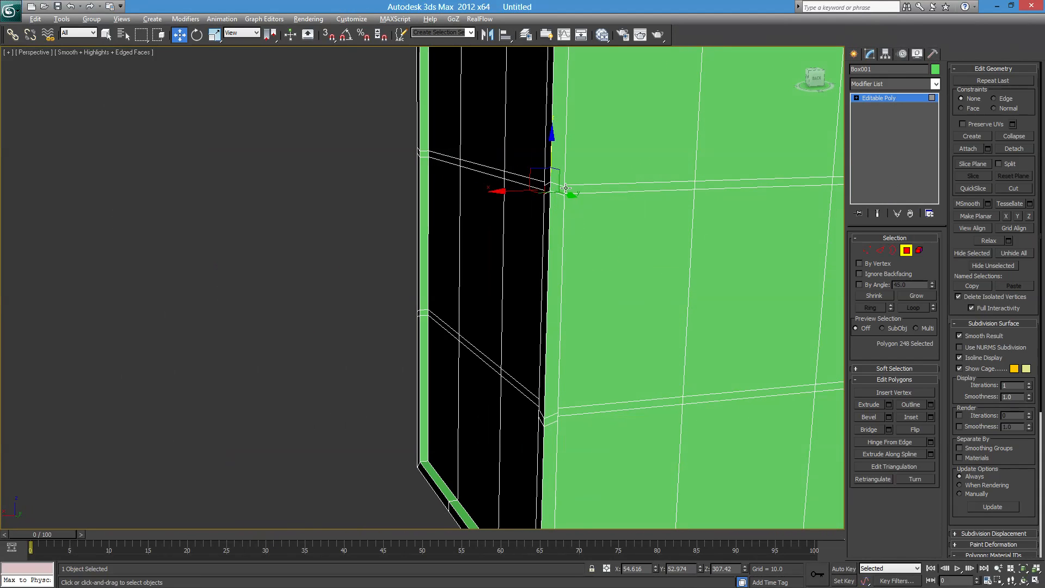
middle_click_drag(567, 188, 551, 202, "alt")
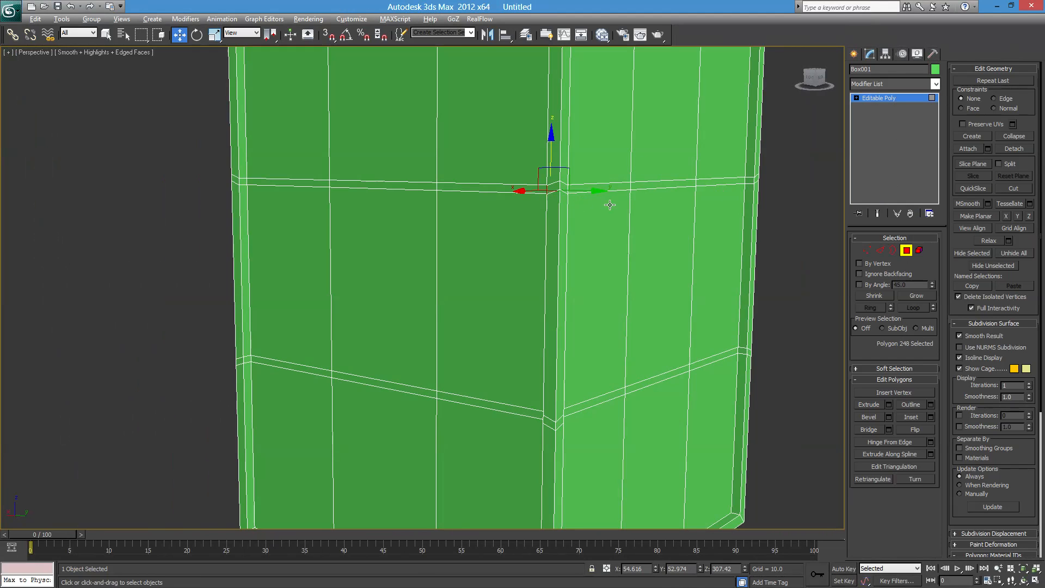
mouse_move(612, 203)
middle_mouse_down("alt")
mouse_move(513, 194)
mouse_move(671, 201)
mouse_move(613, 252)
mouse_move(615, 239)
mouse_move(590, 219)
mouse_move(609, 229)
mouse_move(609, 200)
middle_mouse_up("alt")
left_click(792, 264)
left_click(882, 250)
scroll(609, 200, "down", 3)
scroll(534, 229, "up", 4)
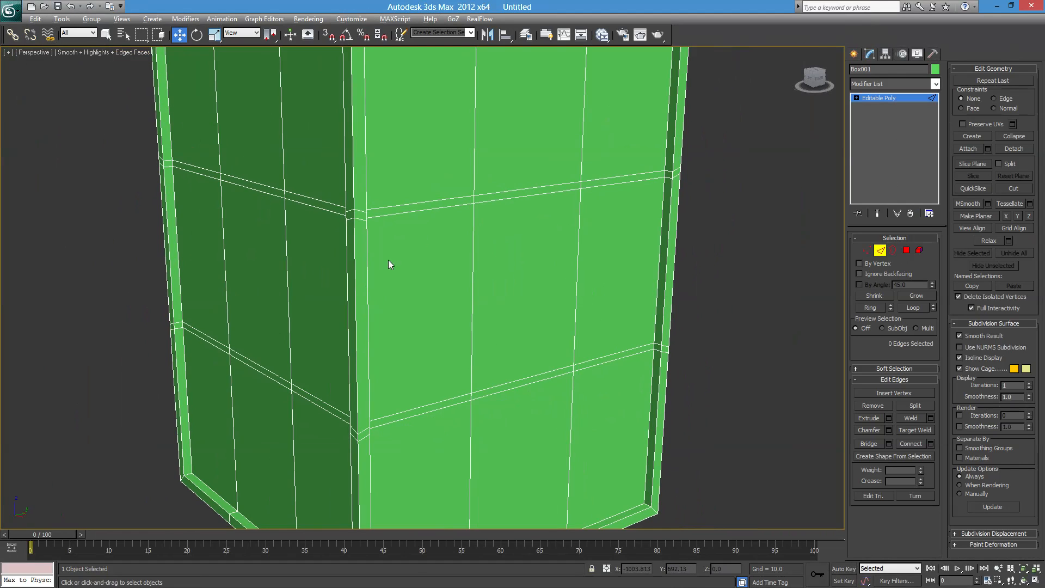
middle_click_drag(618, 223, 651, 208)
middle_click_drag(573, 165, 566, 184)
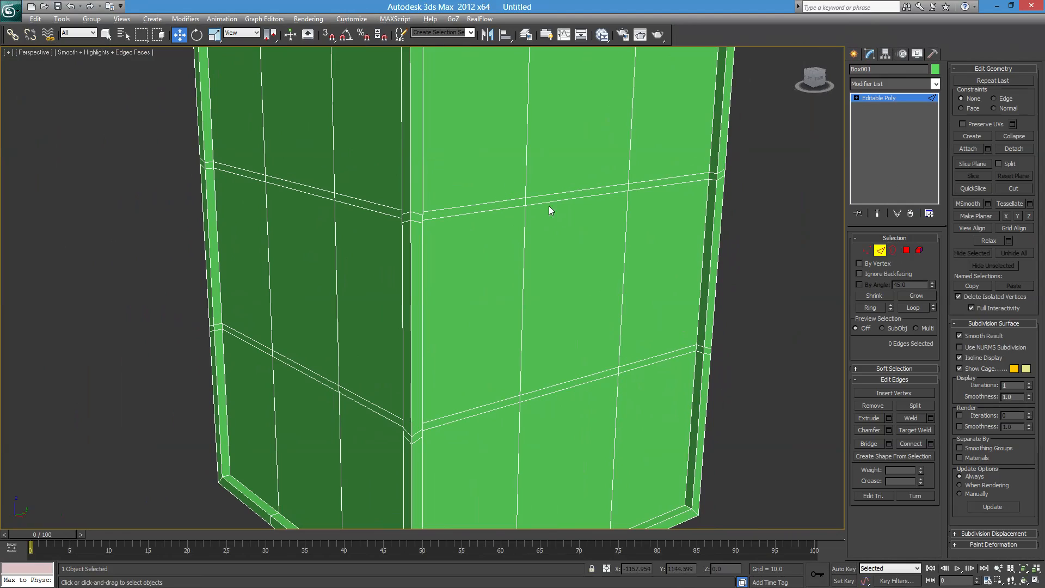
Restore the held scene state with Fetch to discard the connected and chamfered edges.
left_click(35, 18)
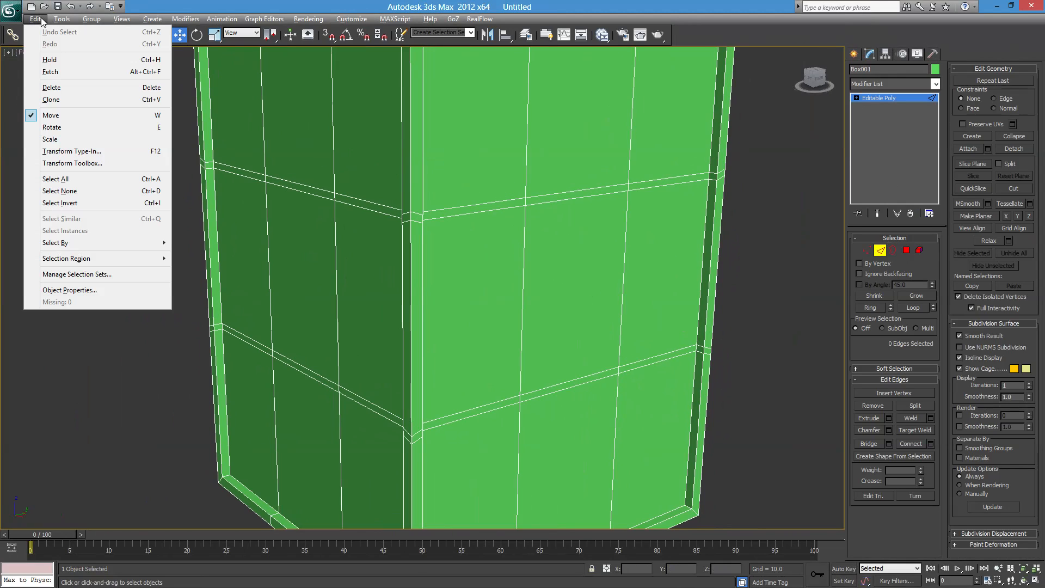
left_click(52, 71)
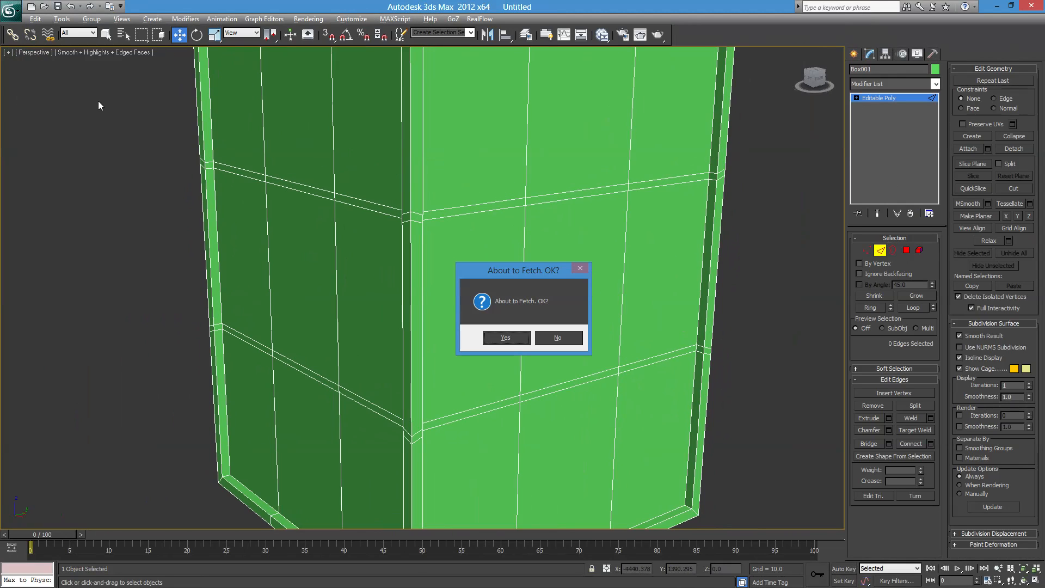
left_click(500, 336)
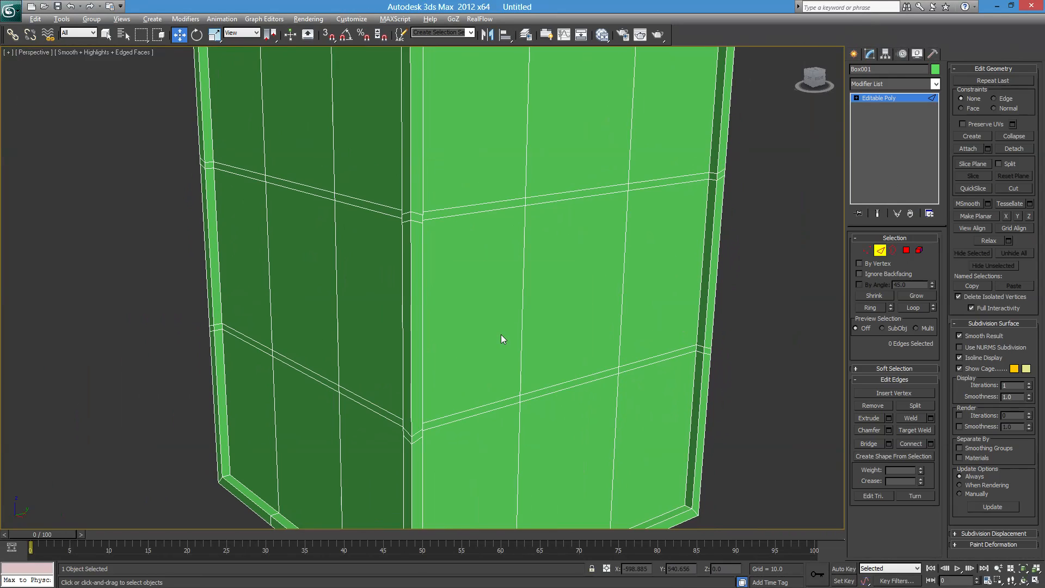
Select the vertical edges around the restored box and connect them with 2 segments.
key("q")
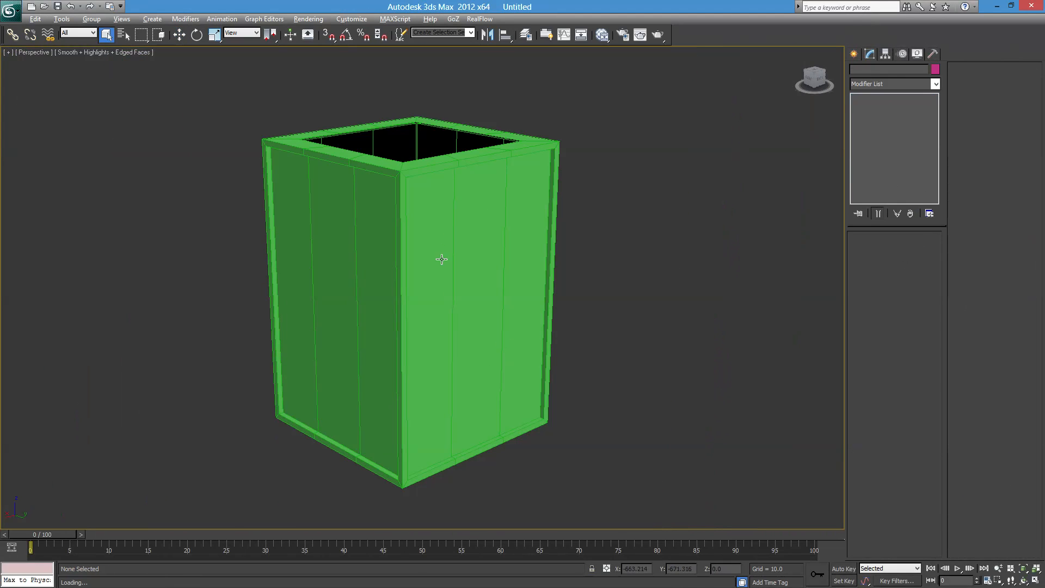
left_click(448, 221)
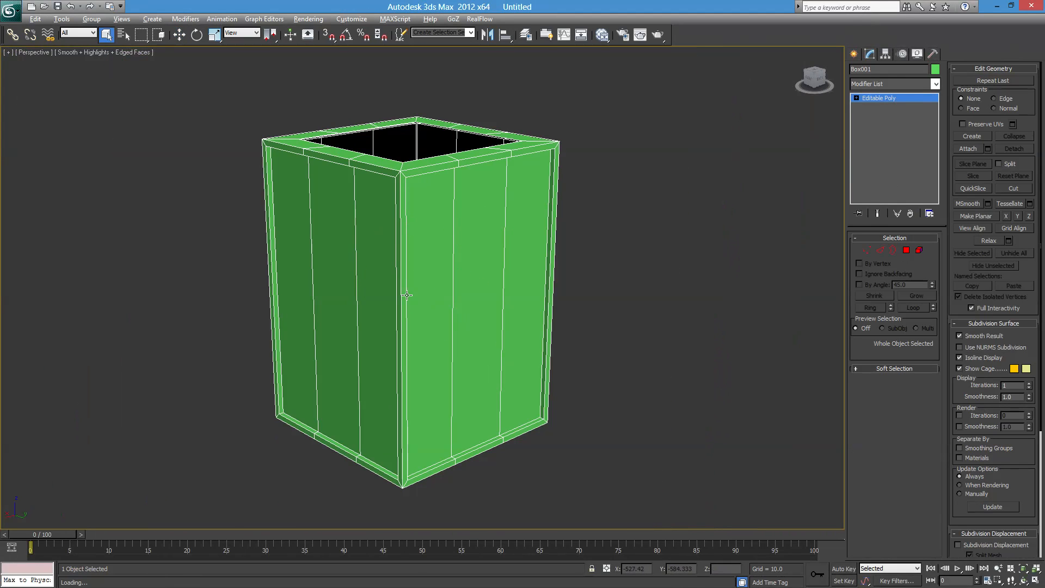
left_click(880, 250)
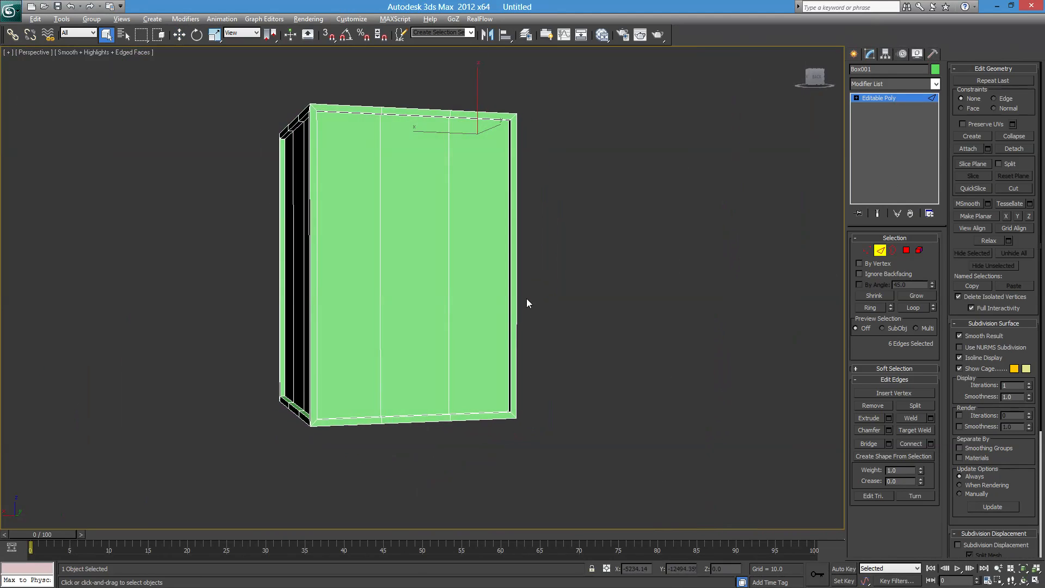
middle_click_drag(527, 299, 510, 305, "alt")
left_click_drag(656, 238, 116, 312)
middle_click_drag(396, 316, 719, 351, "alt")
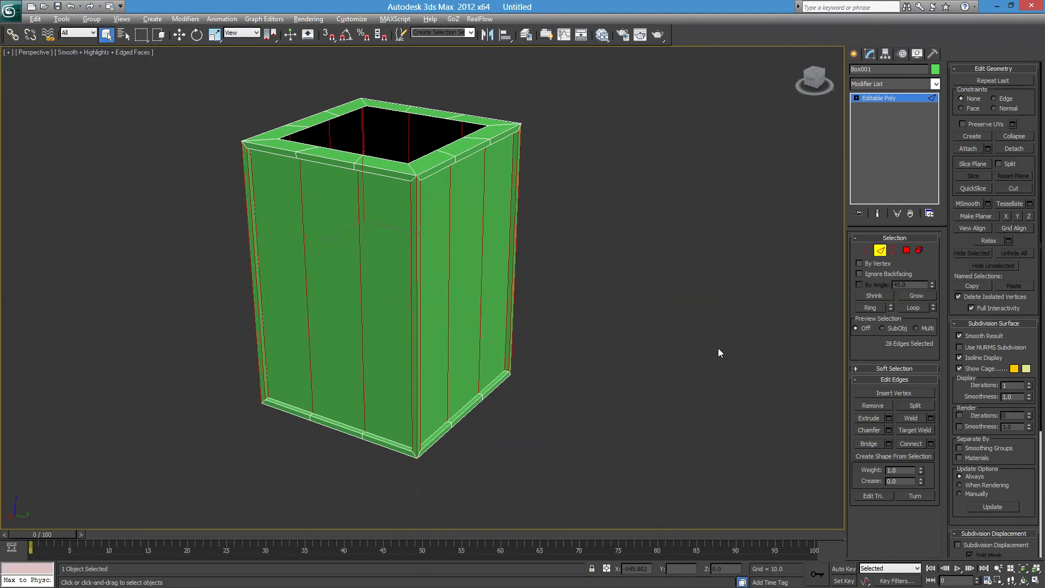
left_click(931, 444)
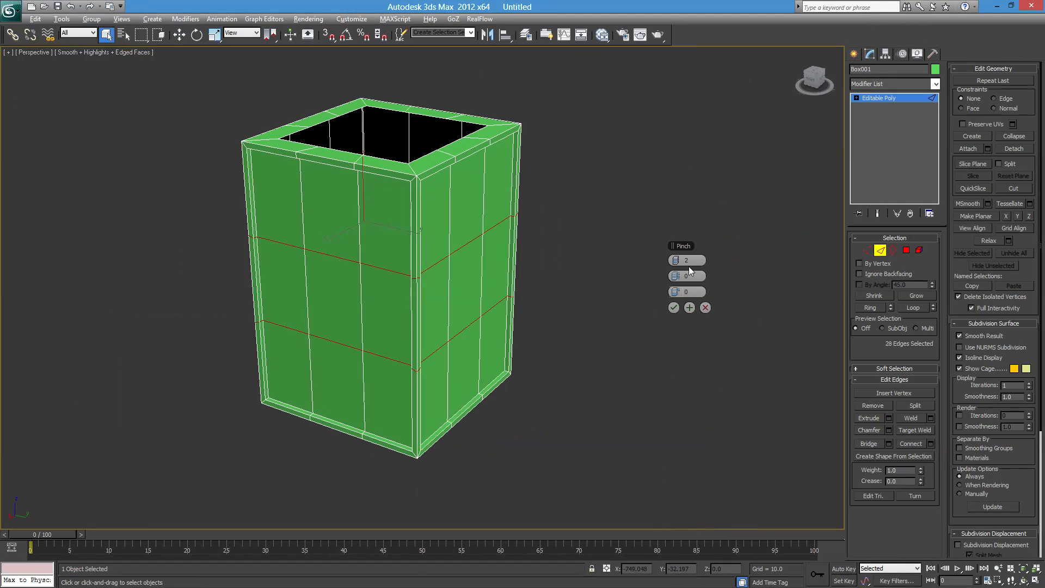
left_click(673, 308)
Inspect the new horizontal edges at the corners and select the complete upper edge loop around the box.
middle_click_drag(613, 332, 426, 306, "alt")
scroll(427, 313, "up", 5)
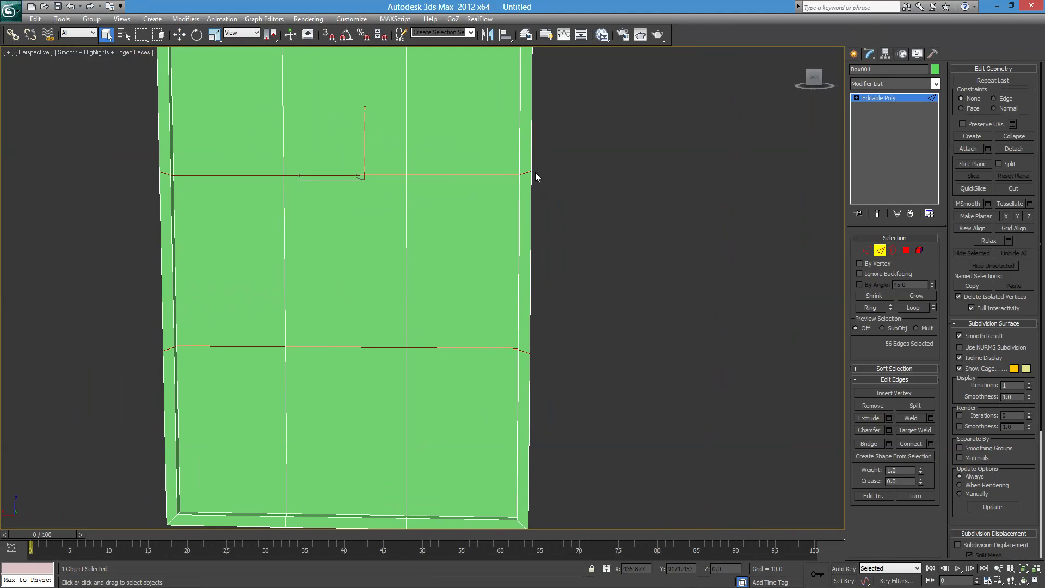
middle_click_drag(515, 174, 631, 200, "alt")
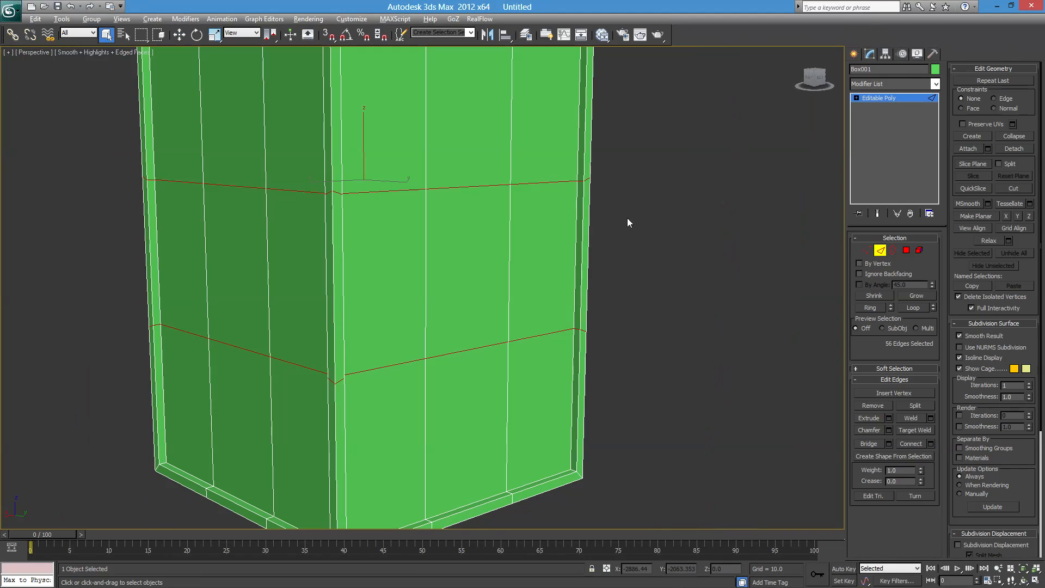
left_click(654, 194)
left_click(547, 182)
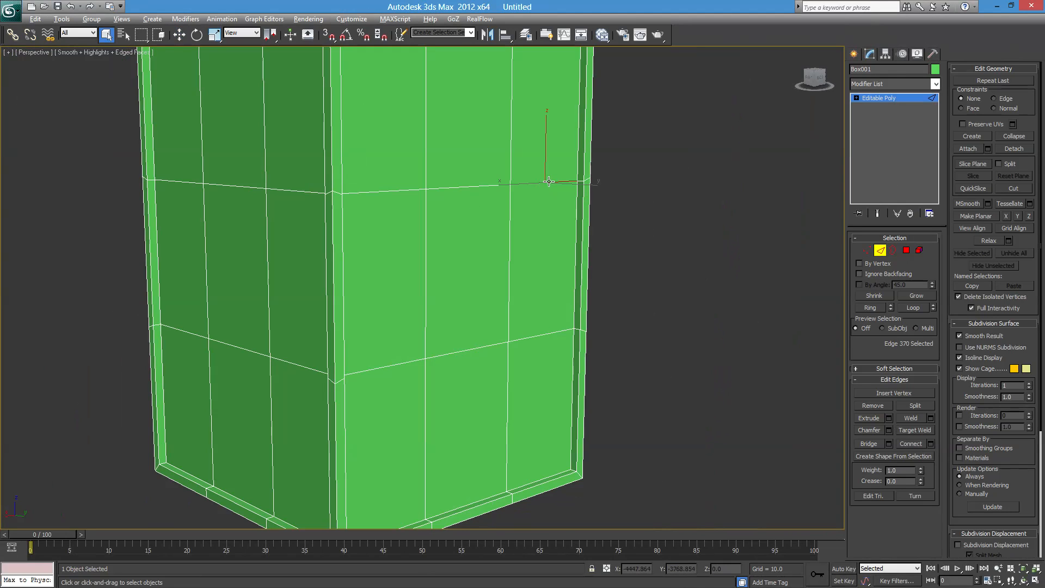
double_click(488, 184)
middle_click_drag(535, 241, 665, 247, "alt")
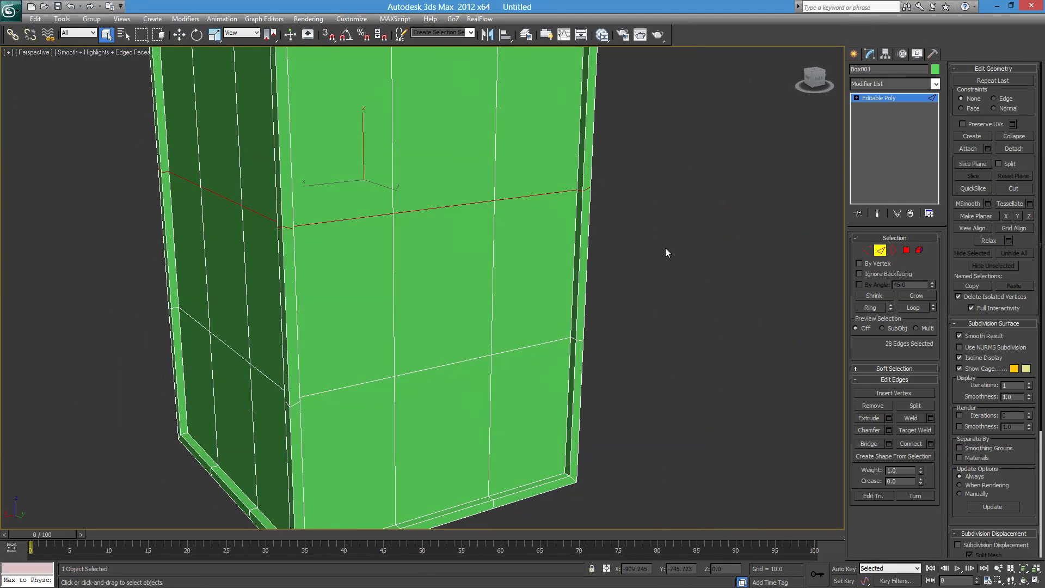
left_click(666, 247)
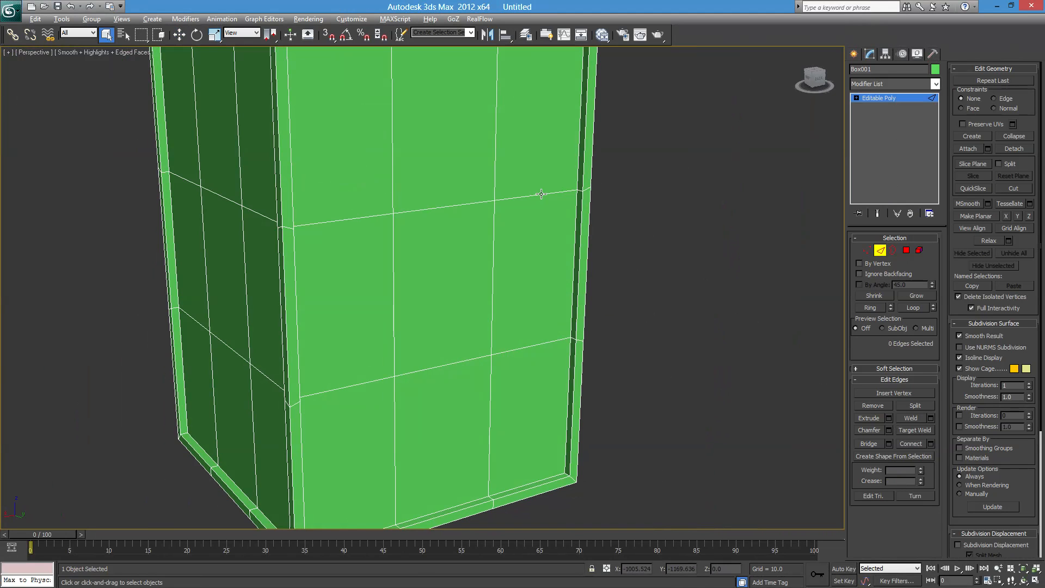
left_click(541, 194)
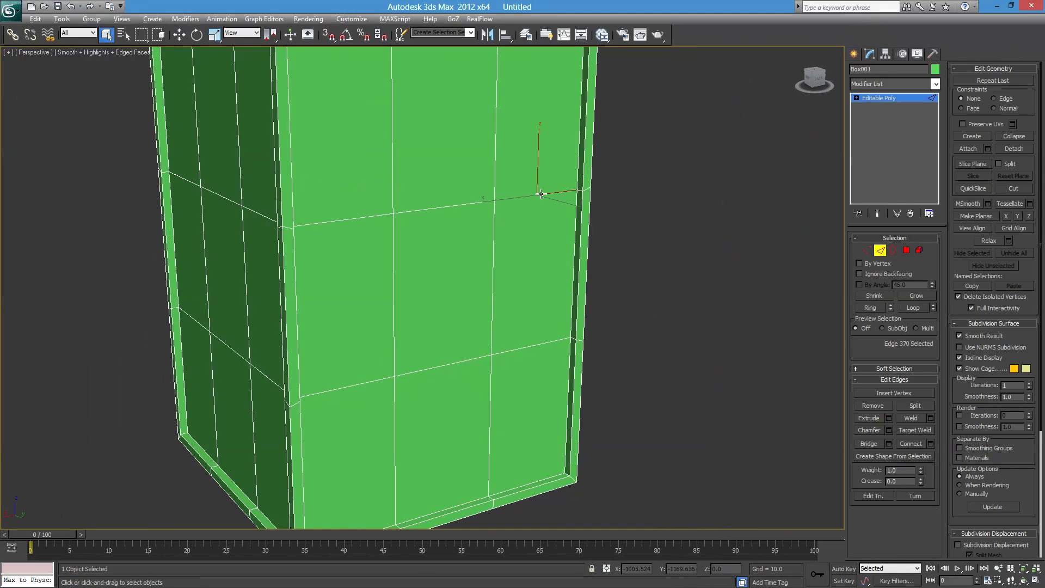
double_click(474, 203)
Flatten the selected upper horizontal edge loop by scaling it down along Z, and compare it with the lower loop.
middle_click_drag(317, 250, 497, 224, "alt")
middle_click_drag(496, 225, 529, 278)
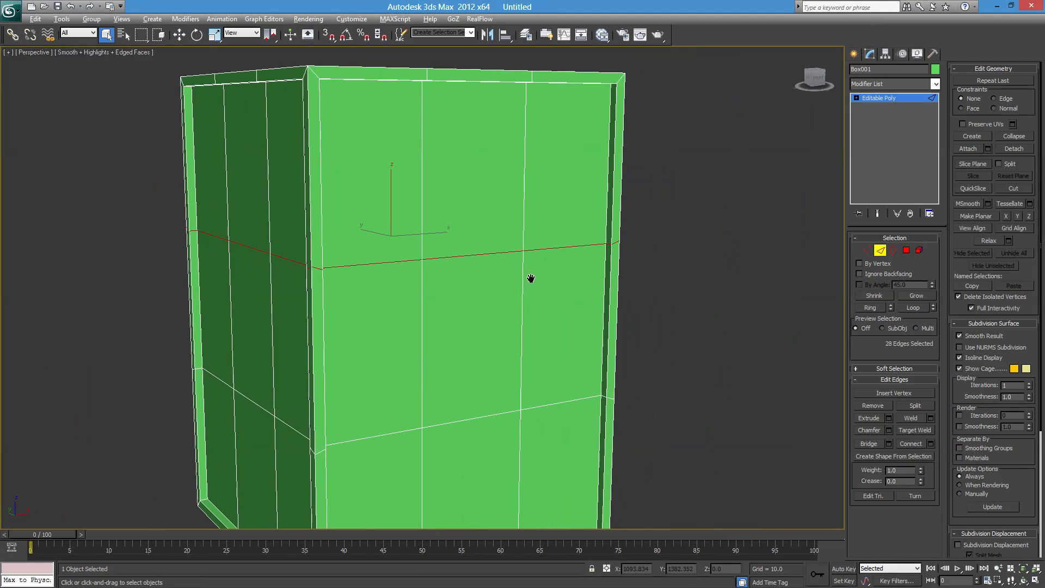
left_click(214, 35)
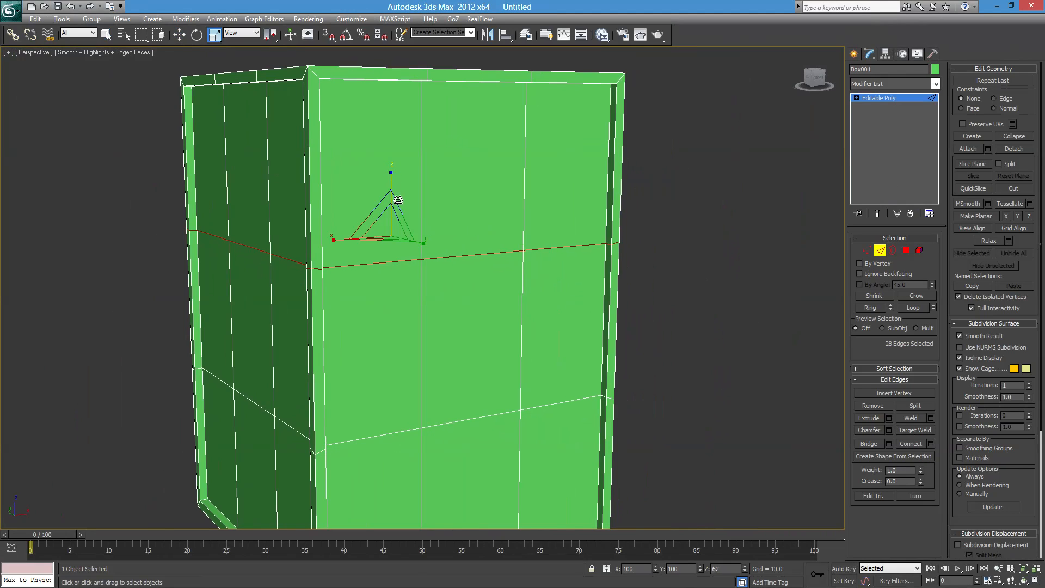
left_click_drag(493, 340, 666, 469)
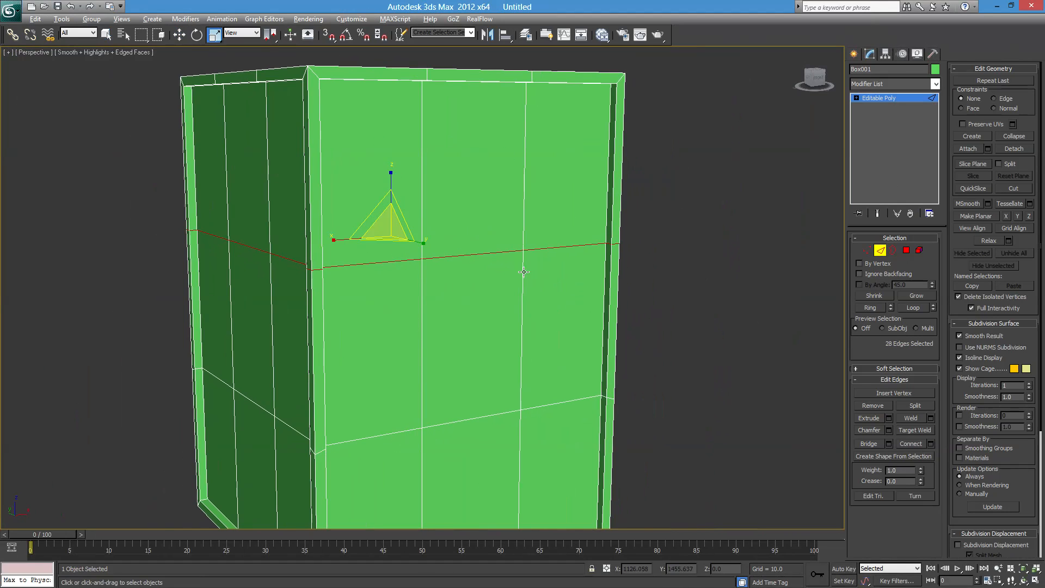
middle_click_drag(559, 269, 530, 261, "alt")
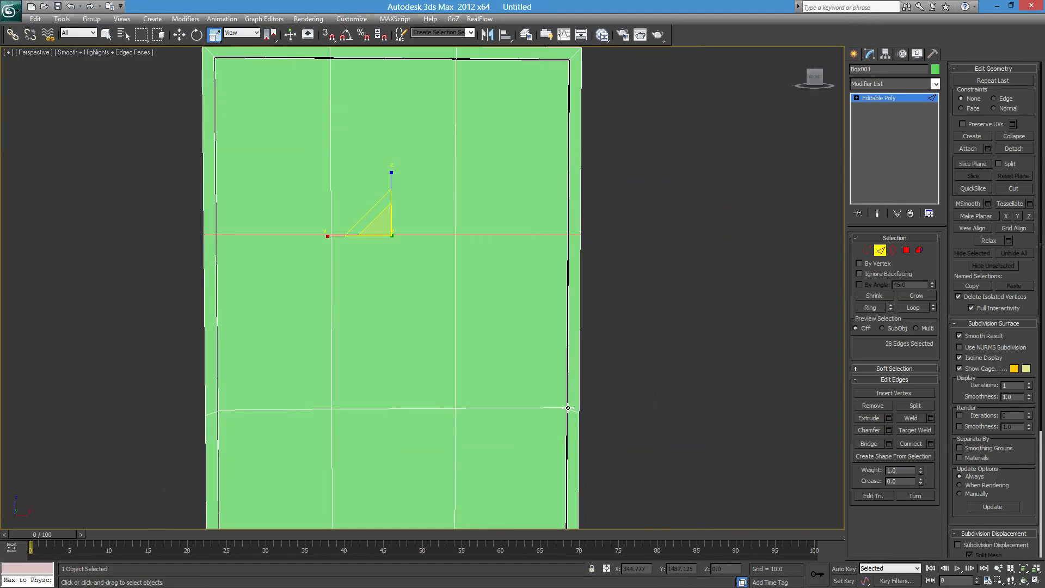
middle_click_drag(202, 432, 425, 426, "alt")
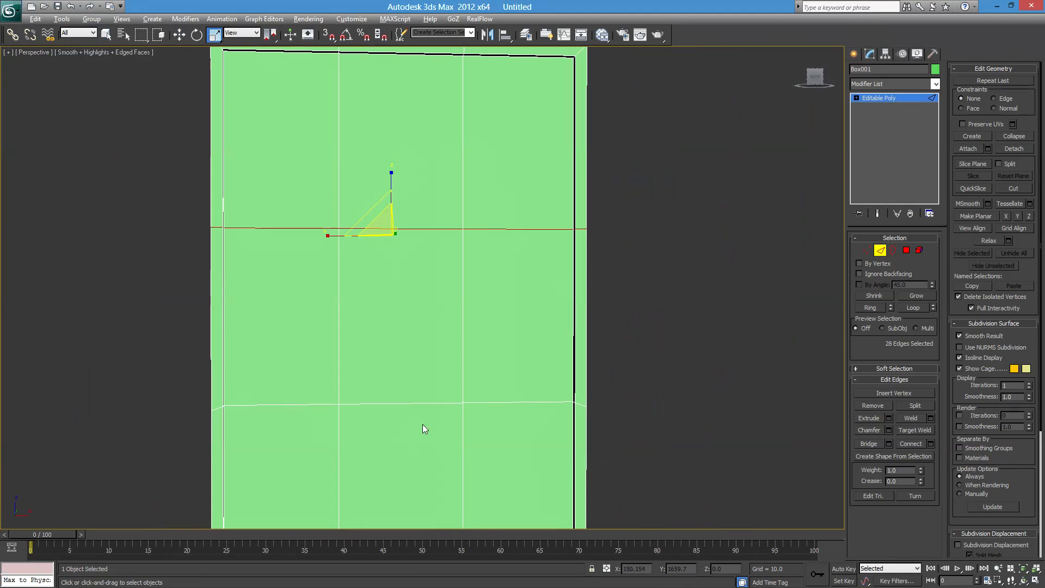
Select the complete lower horizontal edge loop around the box and flatten it by scaling along Z.
left_click(519, 400)
middle_click_drag(519, 400, 563, 451, "alt")
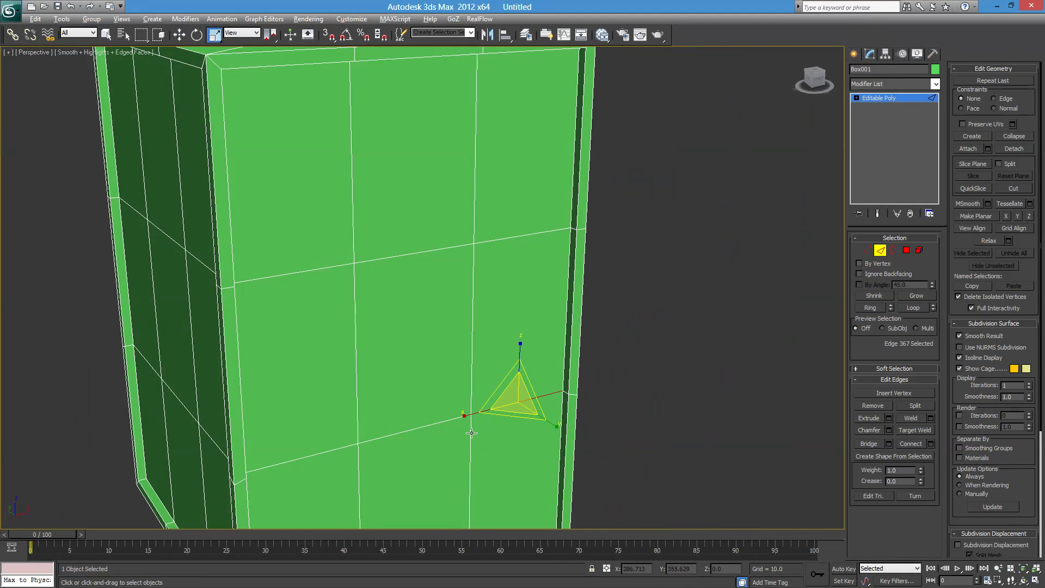
double_click(442, 422)
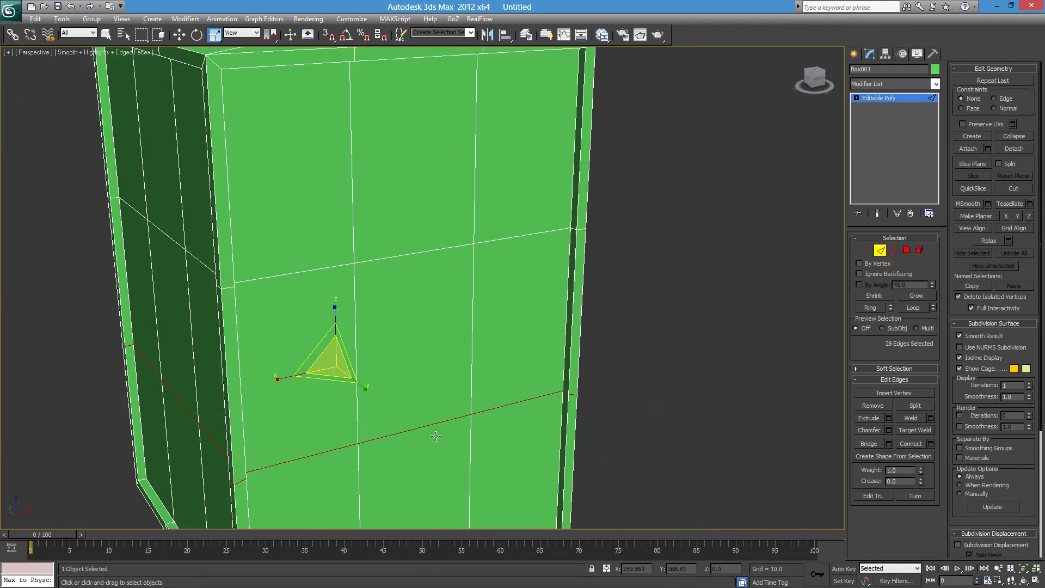
middle_click_drag(434, 434, 410, 389, "alt")
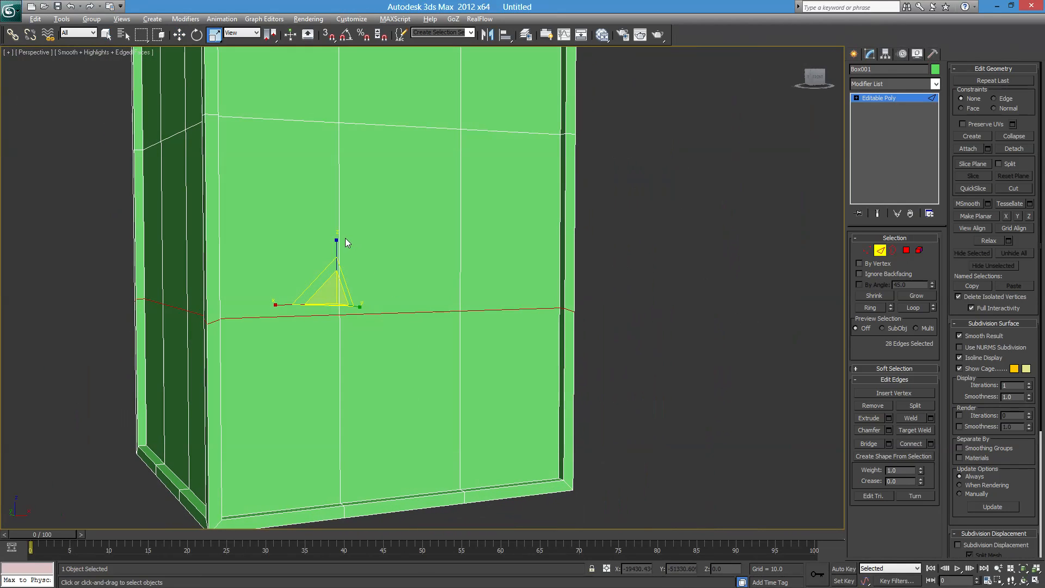
left_click_drag(337, 242, 340, 565)
middle_click_drag(383, 289, 293, 323, "alt")
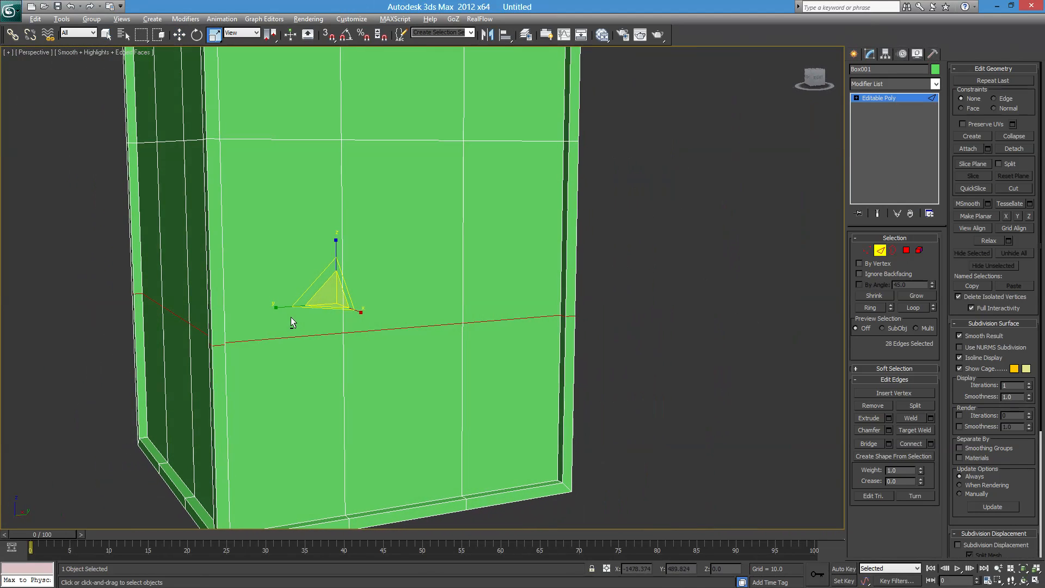
Add the complete upper horizontal loop to the selected lower one and chamfer both loops into narrow strips.
middle_click_drag(493, 342, 615, 325, "alt")
scroll(454, 333, "down", 3)
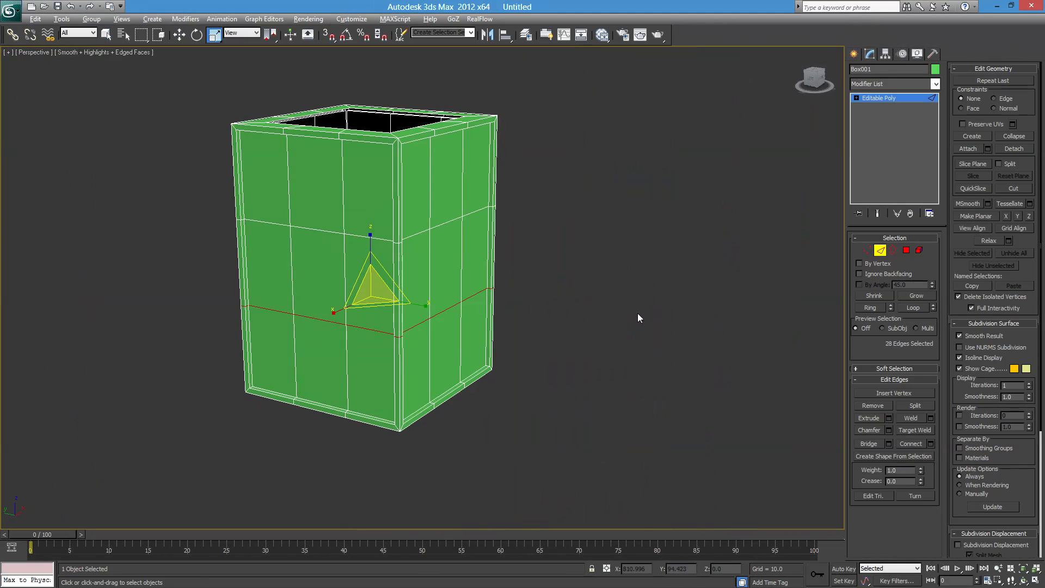
left_click(472, 213, "ctrl")
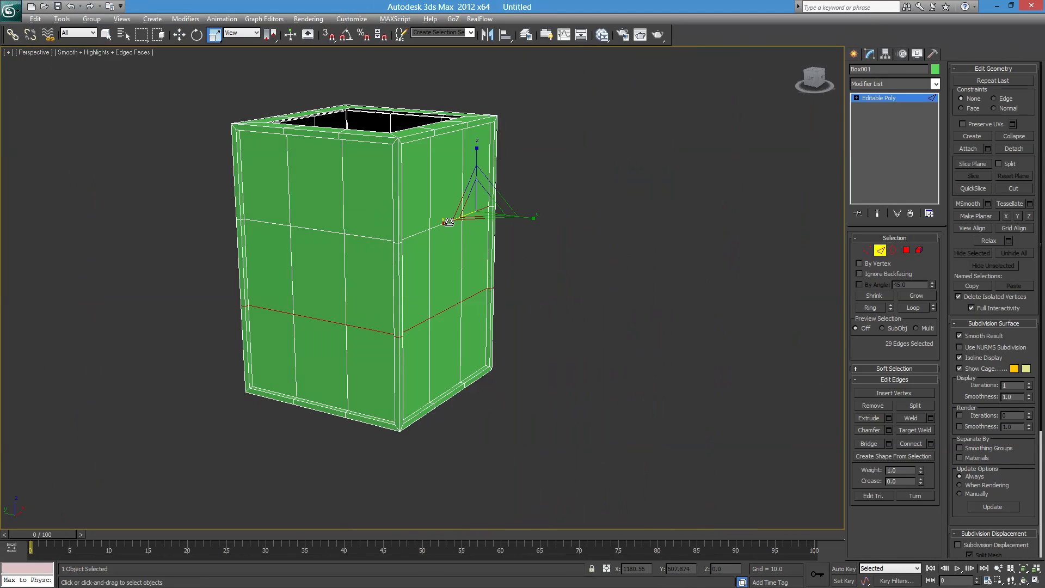
key("alt+l")
middle_click_drag(456, 242, 625, 253, "alt")
middle_click_drag(365, 230, 626, 283, "alt")
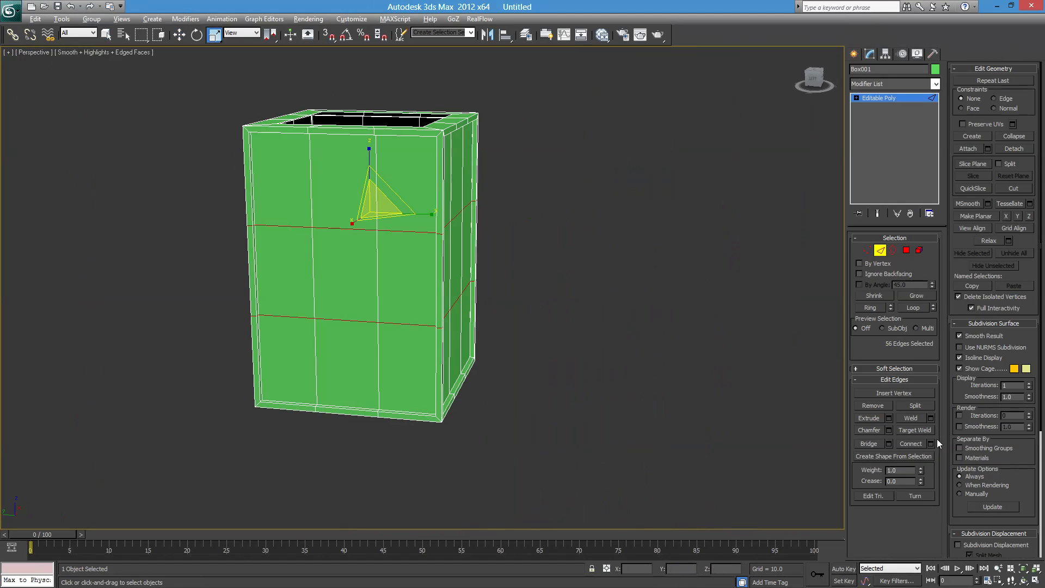
left_click(889, 430)
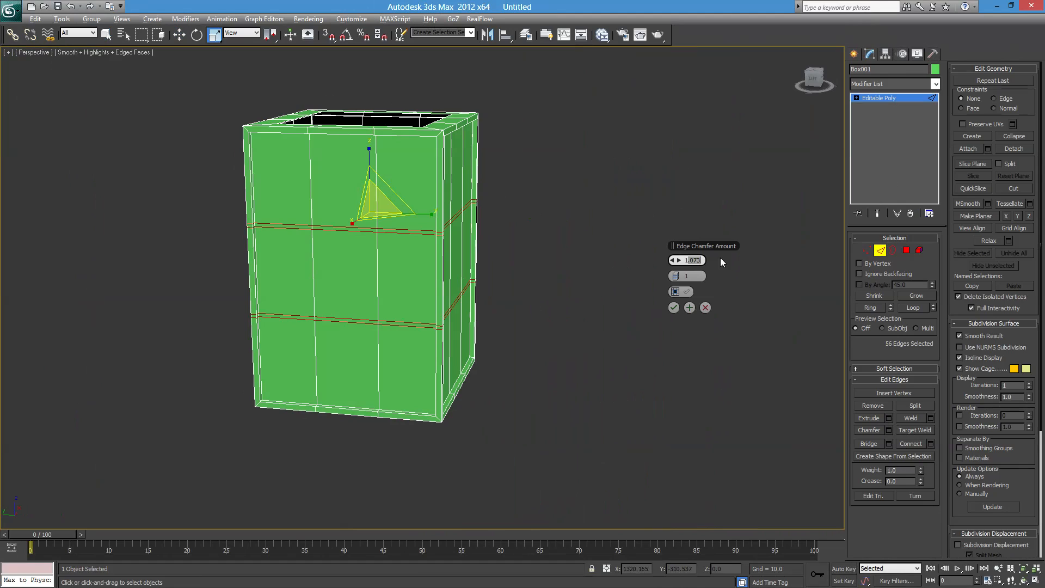
type("1.")
key("Return")
left_click(673, 308)
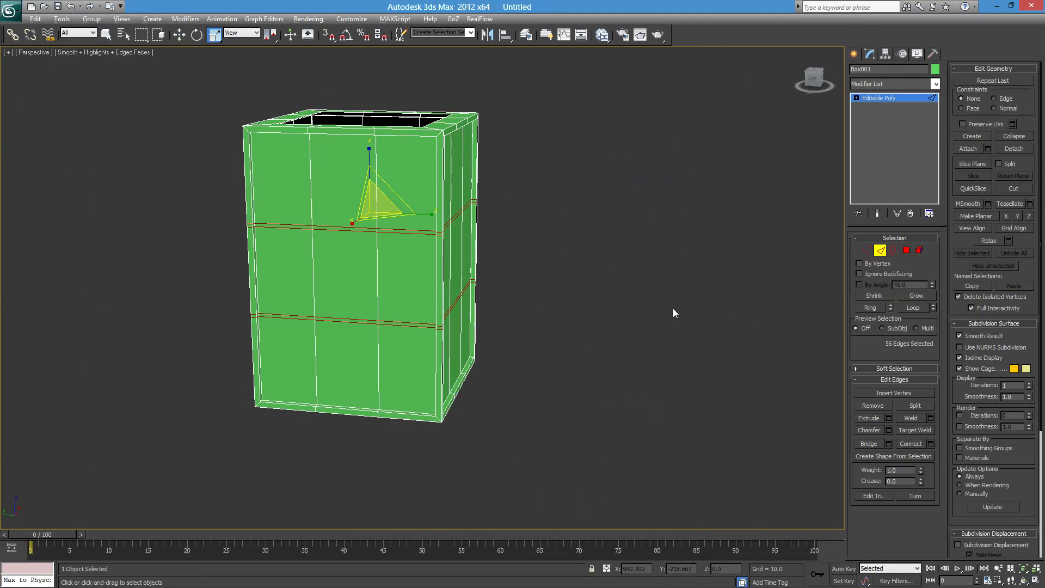
middle_click_drag(409, 322, 462, 325, "alt")
scroll(469, 279, "up", 5)
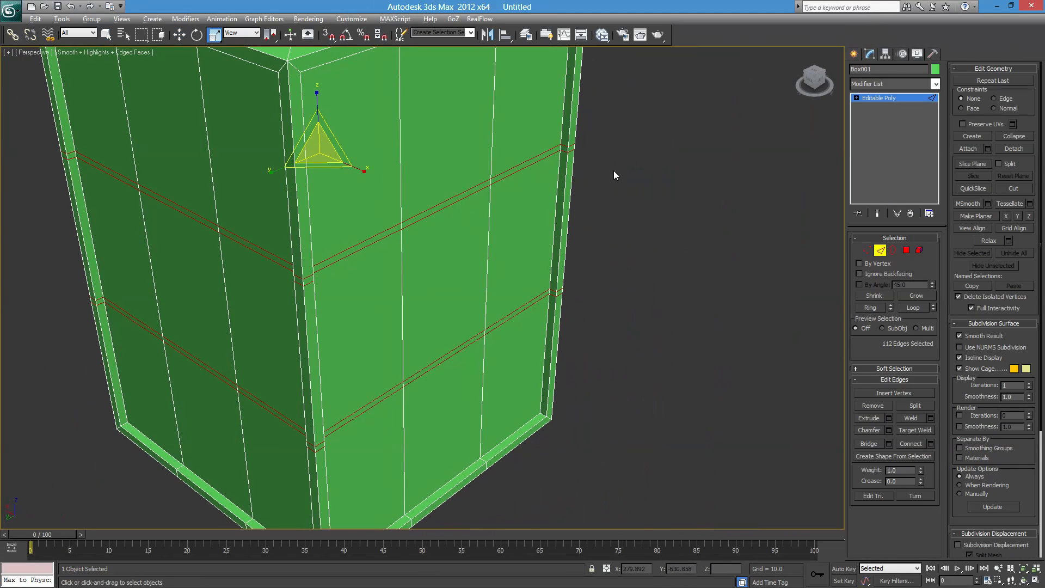
left_click(769, 272)
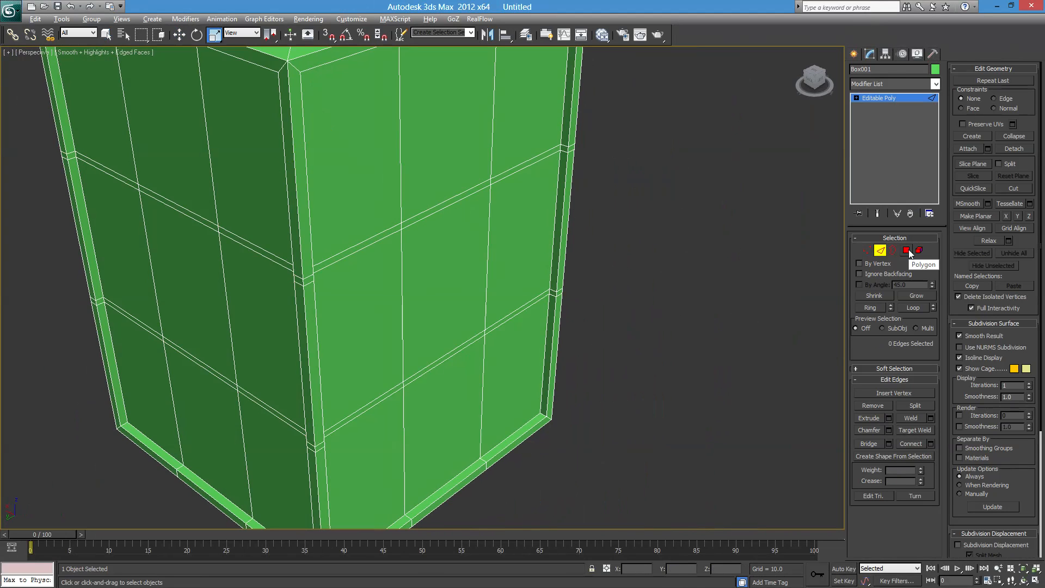
Bridge the two small facing frame polygons at the ends of the upper strip across the first recessed side.
left_click(907, 251)
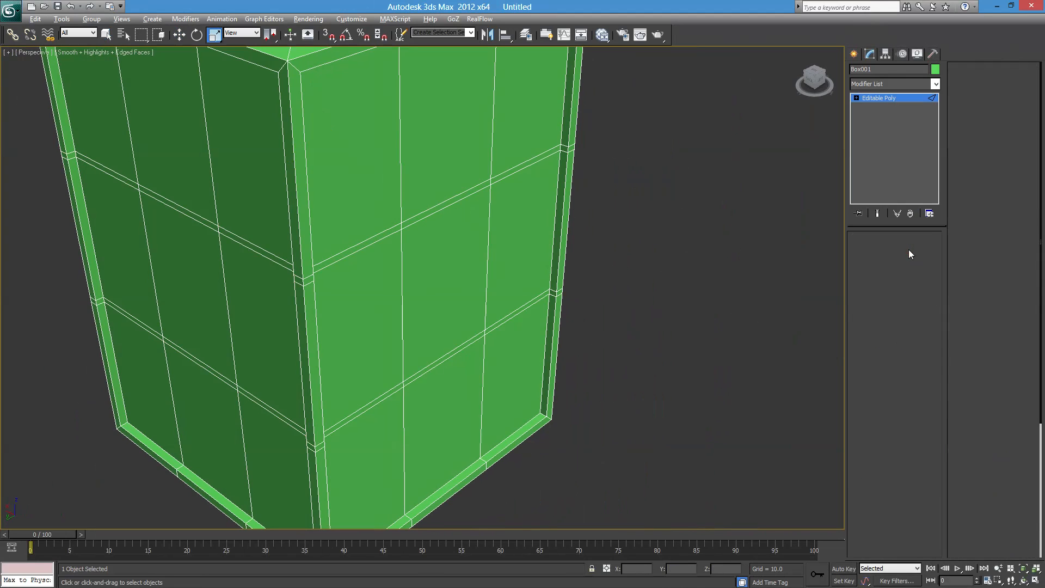
left_click(564, 148)
middle_click_drag(593, 220, 410, 255, "alt")
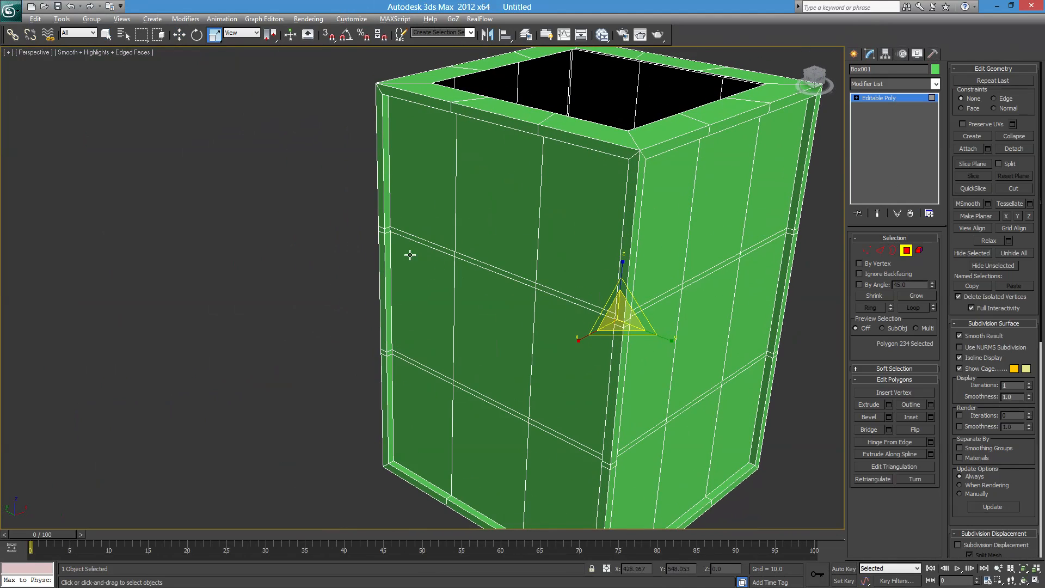
left_click(386, 230, "ctrl")
middle_click_drag(479, 316, 716, 331, "alt")
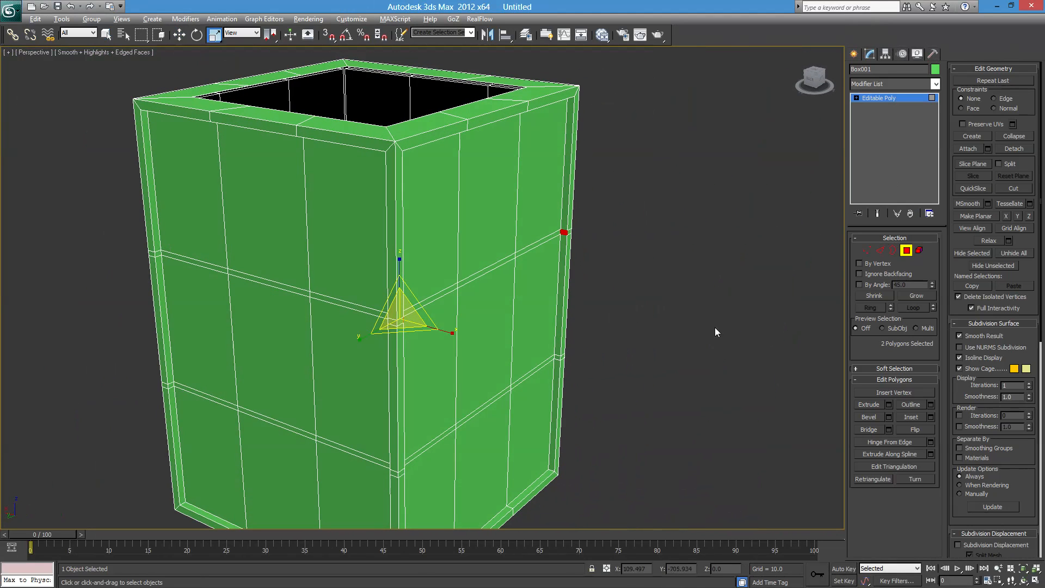
left_click(880, 427)
left_click(631, 334)
Bridge the two small facing frame polygons at the ends of the lower strip across the first recessed side.
scroll(527, 303, "up", 4)
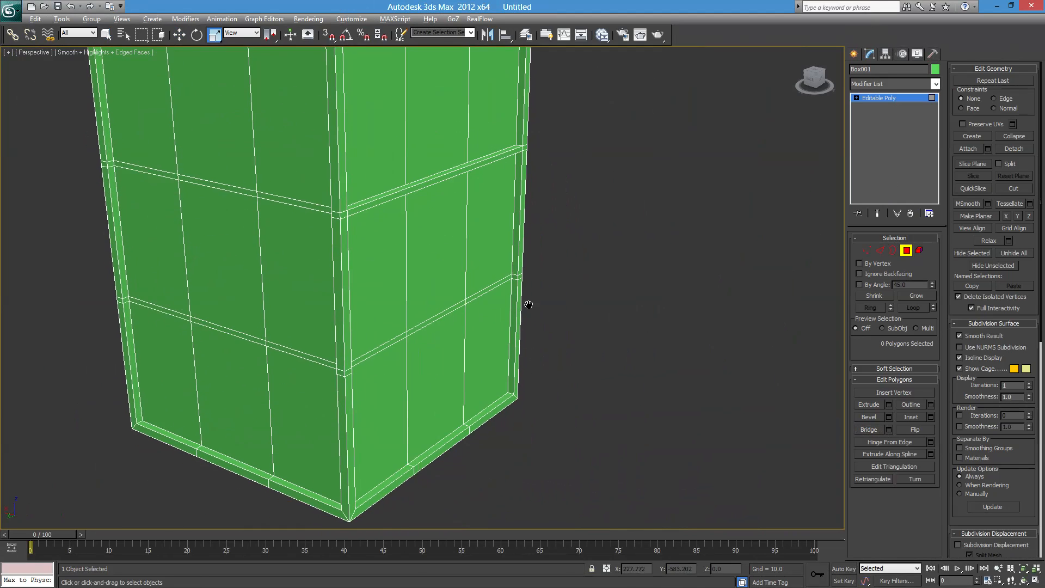
left_click(512, 274)
middle_click_drag(513, 273, 315, 239, "alt")
left_click(325, 229, "ctrl")
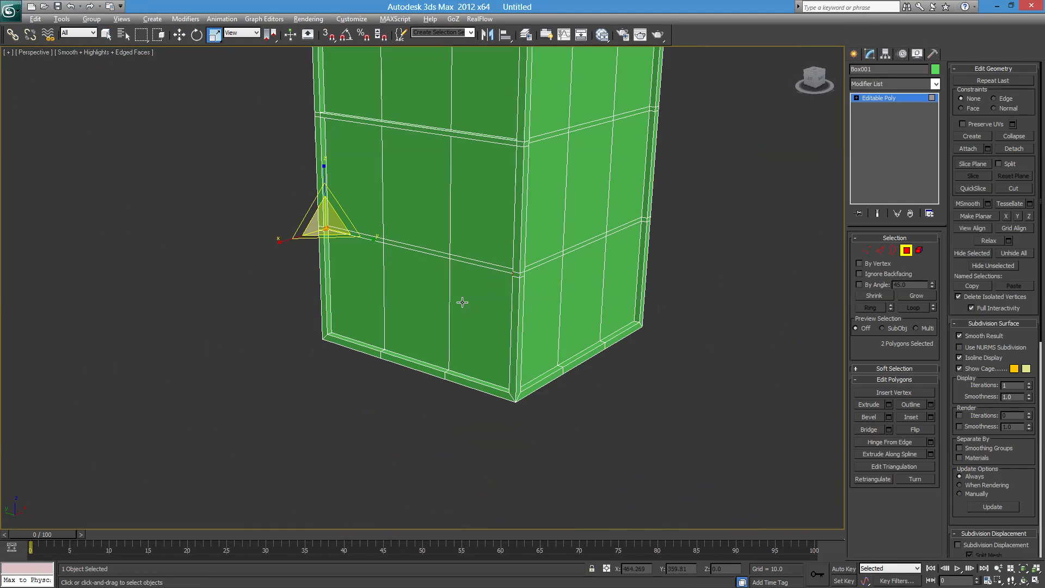
middle_click_drag(462, 310, 609, 327, "alt")
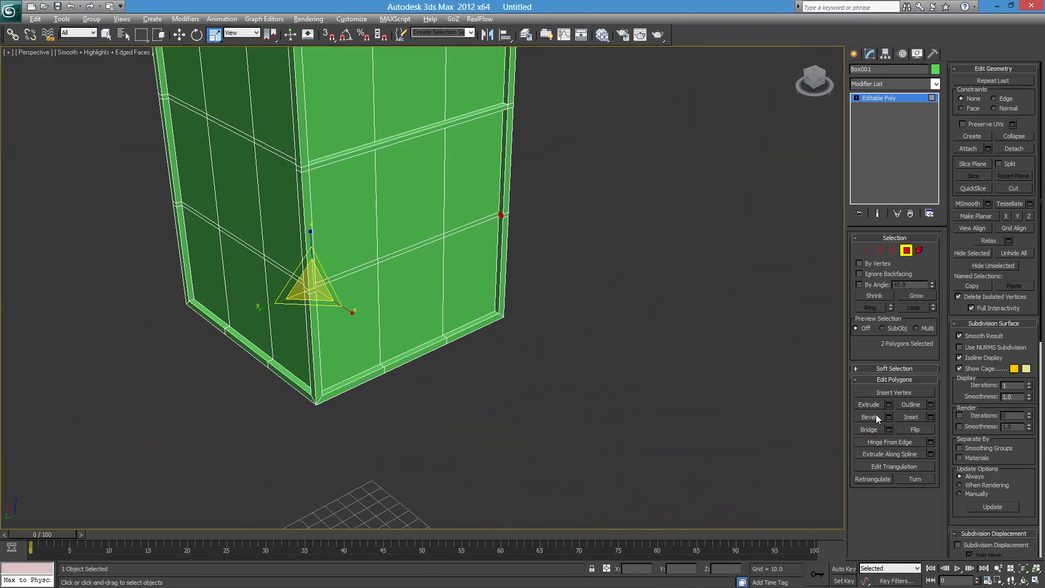
left_click(876, 430)
left_click(611, 306)
Bridge the facing end polygons of the upper strip across the second recessed side of the box.
middle_click_drag(611, 306, 295, 334, "alt")
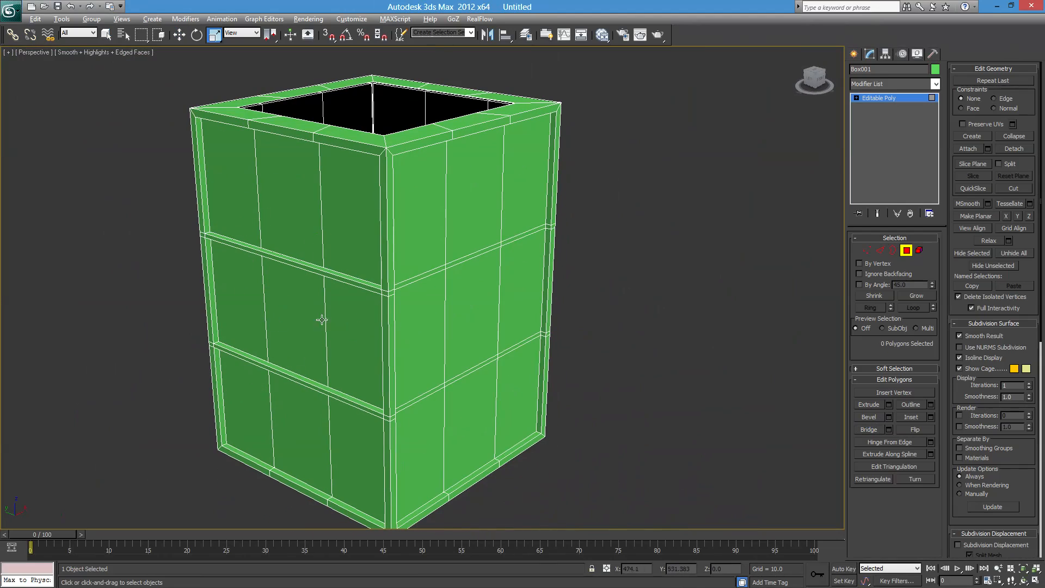
middle_click_drag(342, 411, 539, 325, "alt")
scroll(517, 250, "up", 2)
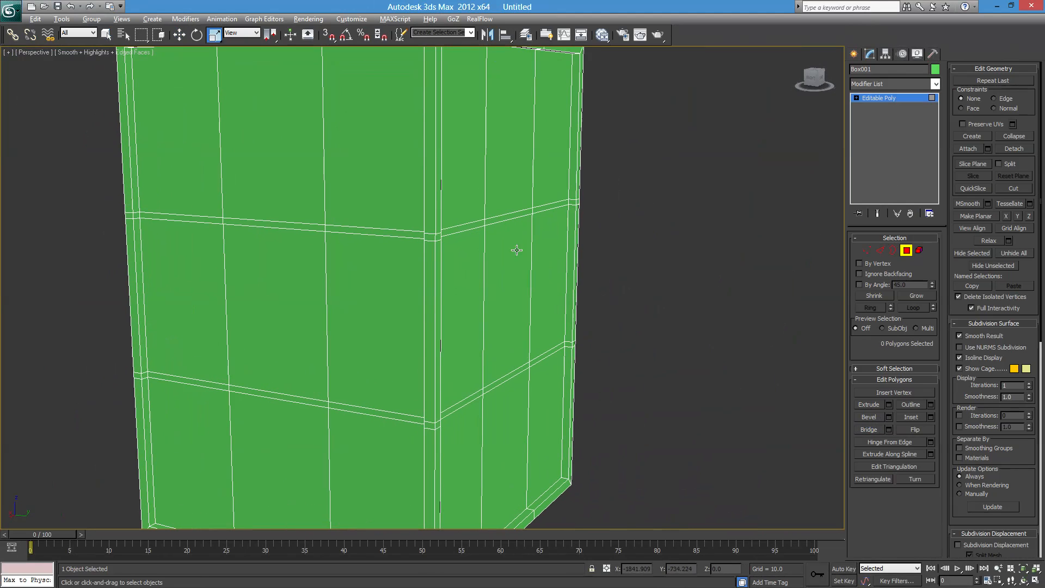
left_click(573, 205)
middle_click_drag(613, 294, 369, 180, "alt")
left_click(354, 171, "ctrl")
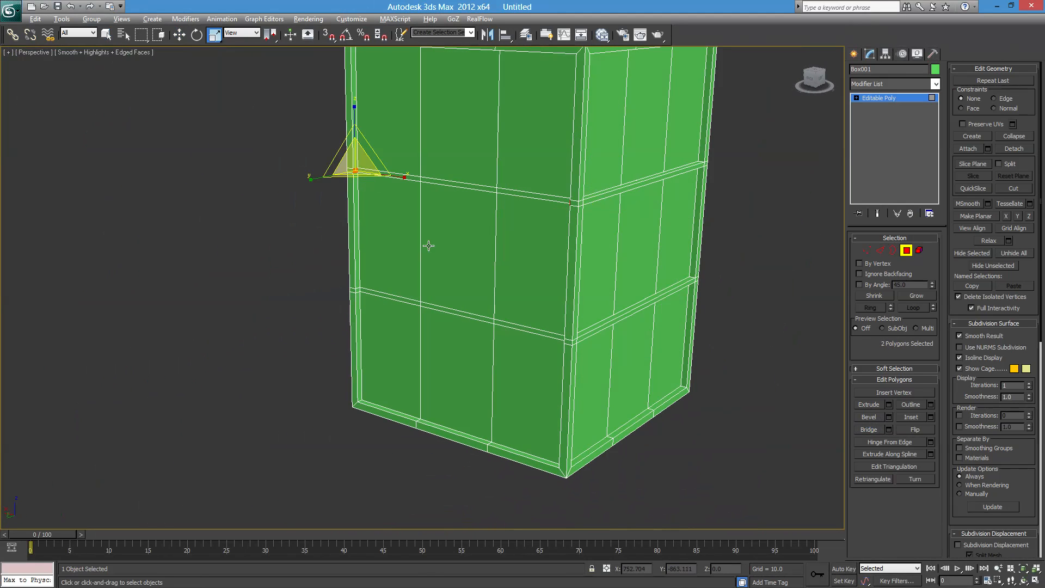
middle_click_drag(429, 245, 462, 229, "alt")
left_click(870, 430)
Bridge the facing end polygons of the lower strip across the second recessed side of the box.
middle_click_drag(531, 376, 424, 362, "alt")
left_click(534, 303)
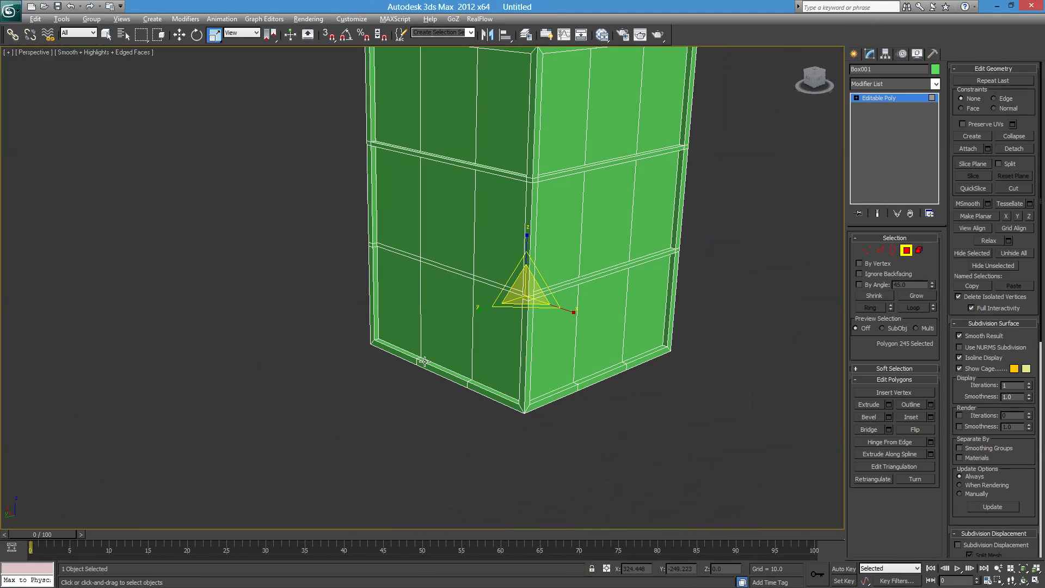
left_click(375, 244, "ctrl")
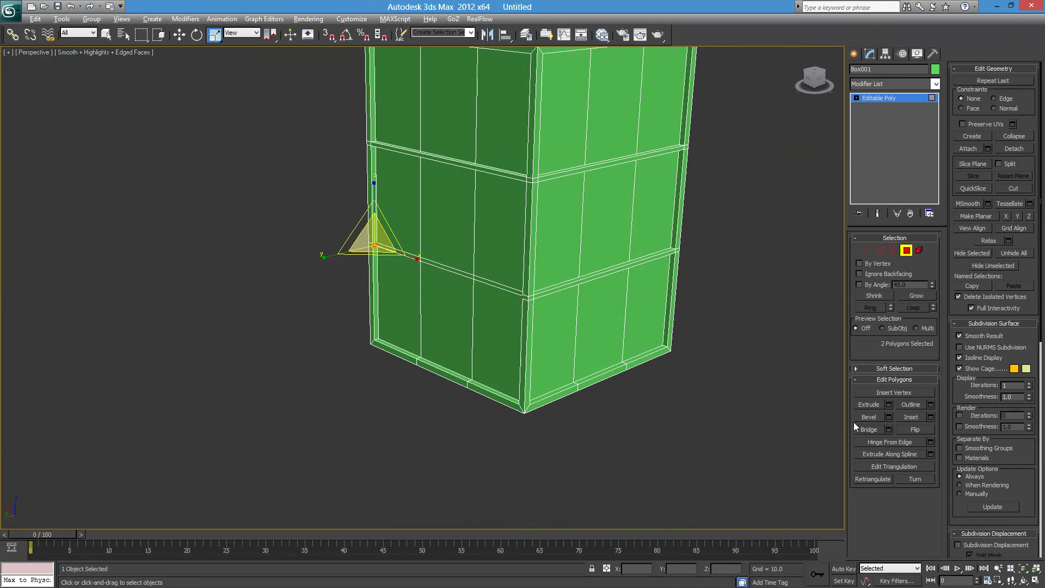
left_click(866, 429)
Bridge the facing end polygons of the third recessed side's upper strip, deselecting the tall frame polygon picked by mistake.
middle_click_drag(544, 327, 670, 334, "alt")
scroll(557, 305, "up", 2)
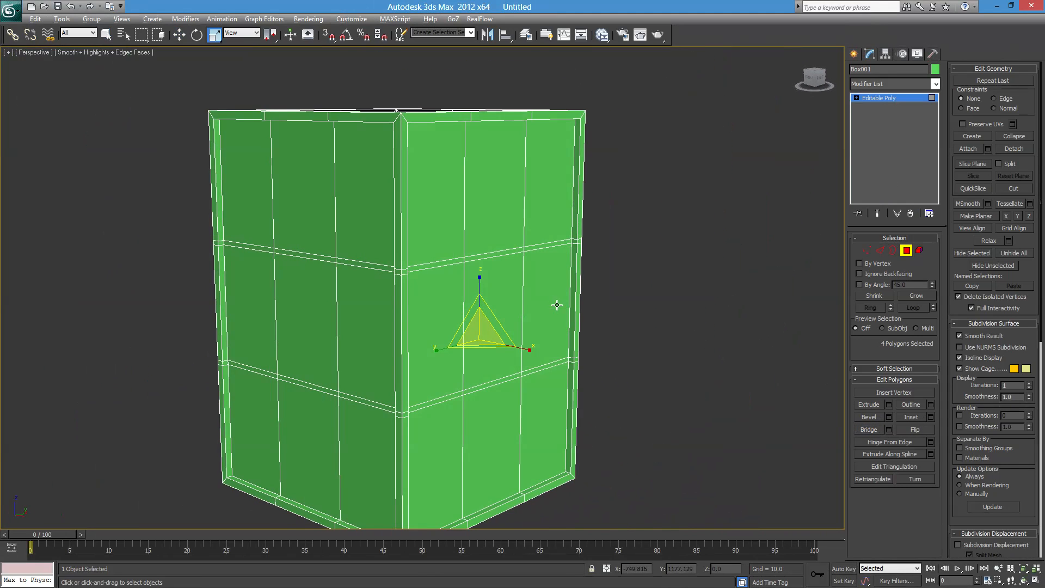
scroll(557, 304, "up", 2)
left_click(619, 229)
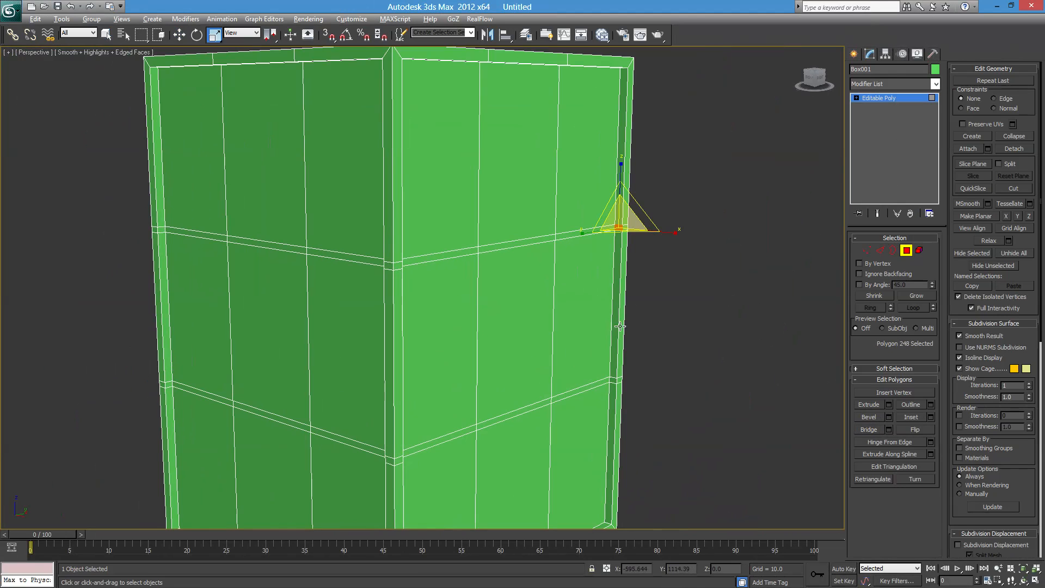
scroll(619, 228, "down", 3)
middle_click_drag(618, 229, 413, 207, "alt")
left_click(394, 225)
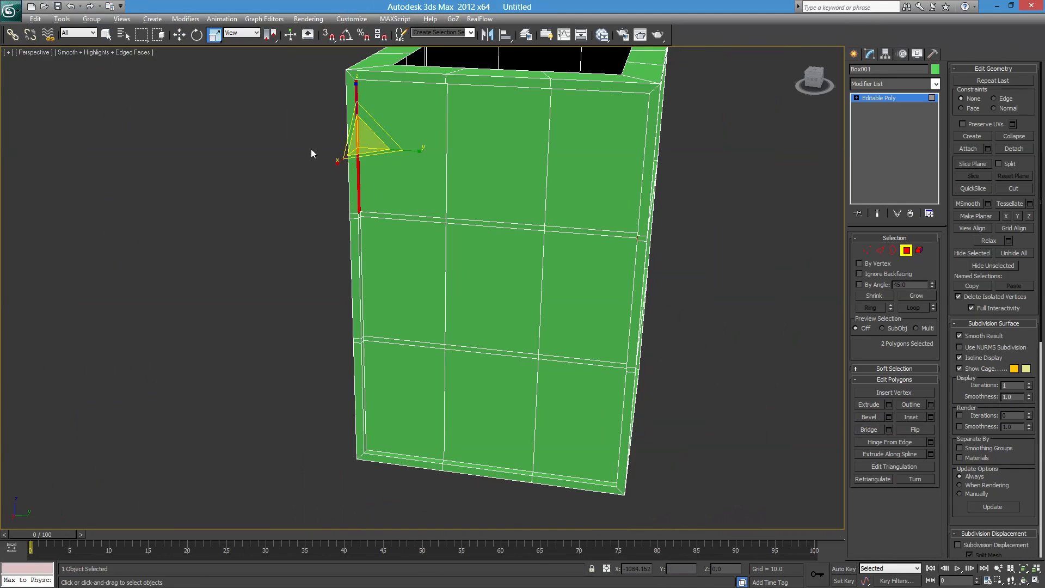
scroll(353, 214, "up", 3)
middle_click_drag(509, 276, 364, 153, "alt")
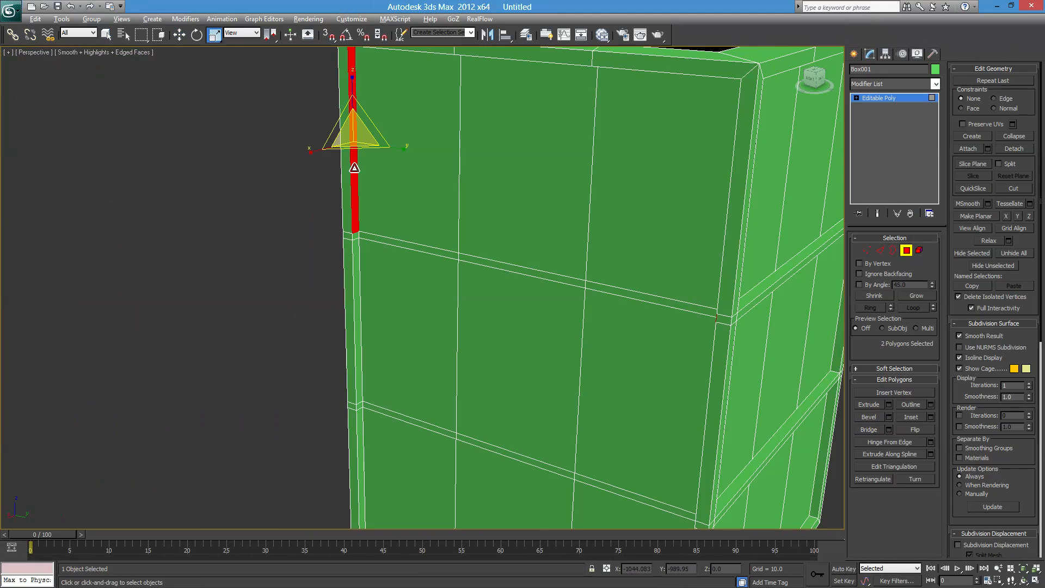
left_click(354, 168, "alt")
mouse_move(422, 322)
middle_mouse_down("alt")
mouse_move(508, 326)
mouse_move(431, 316)
middle_mouse_up("alt")
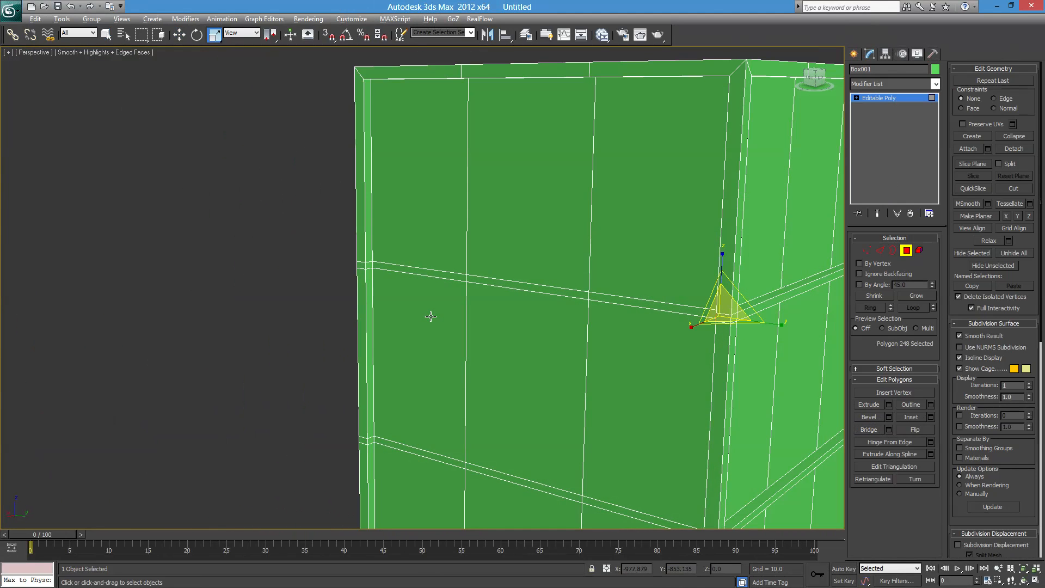
left_click(370, 267, "ctrl")
middle_click_drag(370, 267, 562, 317, "alt")
left_click(869, 431)
Bridge the two small facing end polygons of the lower strip across the third recessed side.
left_click(561, 318)
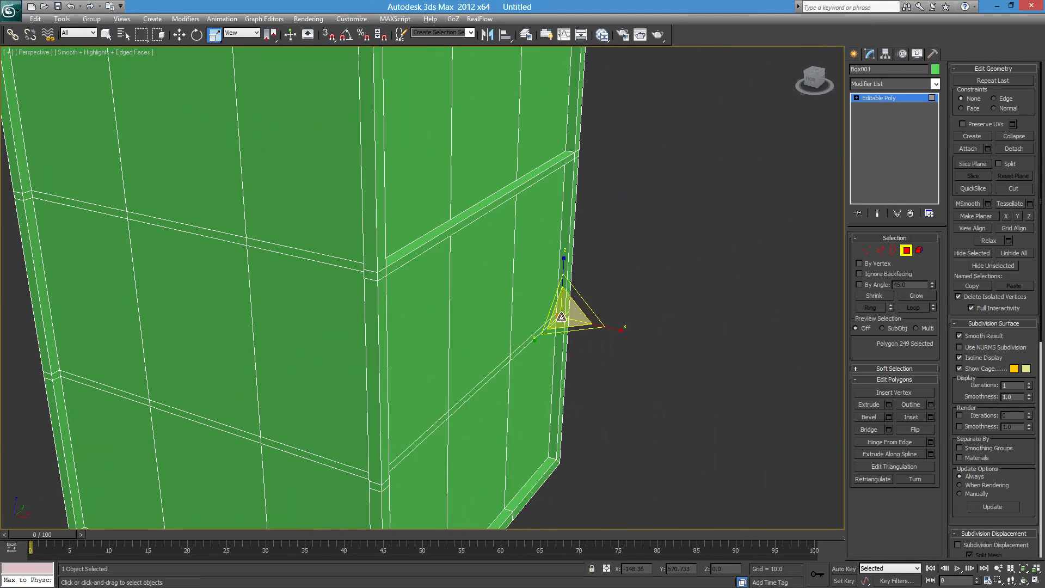
middle_click_drag(602, 396, 354, 311, "alt")
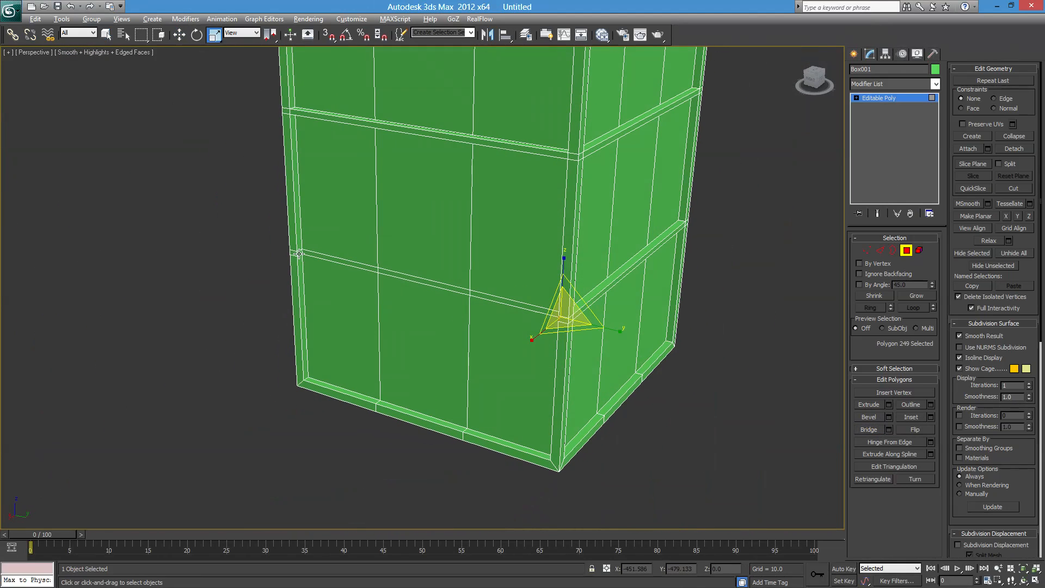
left_click(299, 254, "ctrl")
middle_click_drag(299, 254, 838, 420, "alt")
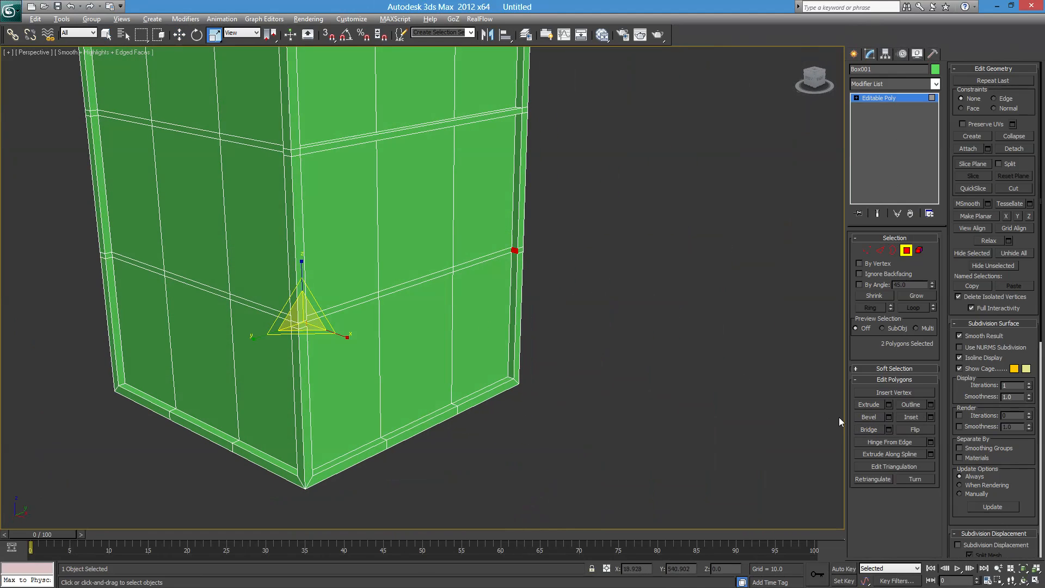
left_click(869, 430)
Bridge the facing end polygons of the upper strip across the fourth recessed side of the box.
middle_click_drag(293, 352, 568, 173, "alt")
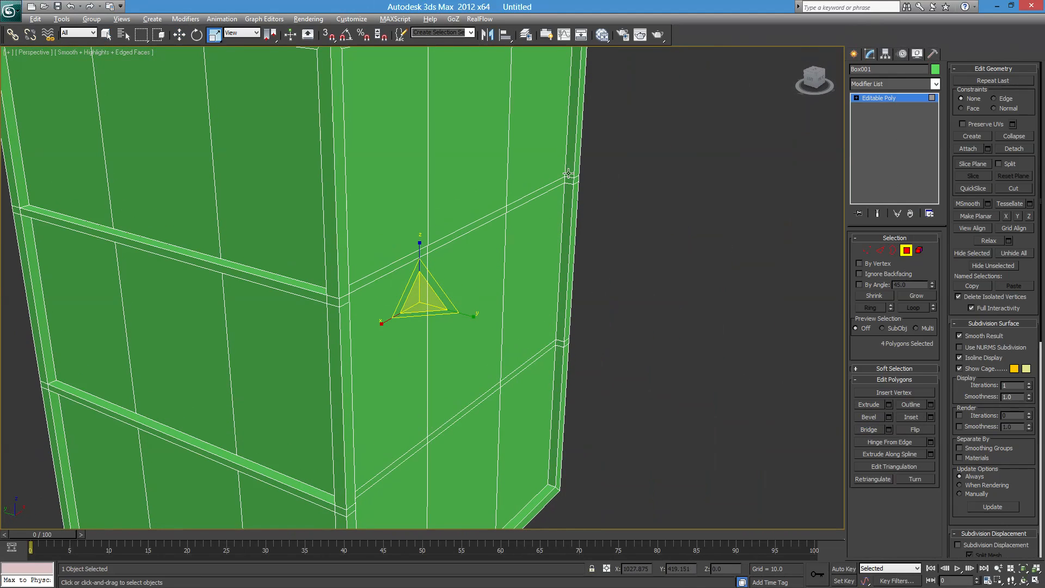
left_click(569, 180)
middle_click_drag(611, 242, 359, 224, "alt")
left_click(365, 220, "ctrl")
middle_click_drag(485, 303, 681, 326, "alt")
left_click(868, 430)
Bridge the facing end polygons of the fourth recessed side's lower strip and clear the polygon selection.
middle_click_drag(565, 366, 430, 280, "alt")
left_click(547, 322)
left_click(437, 246, "ctrl")
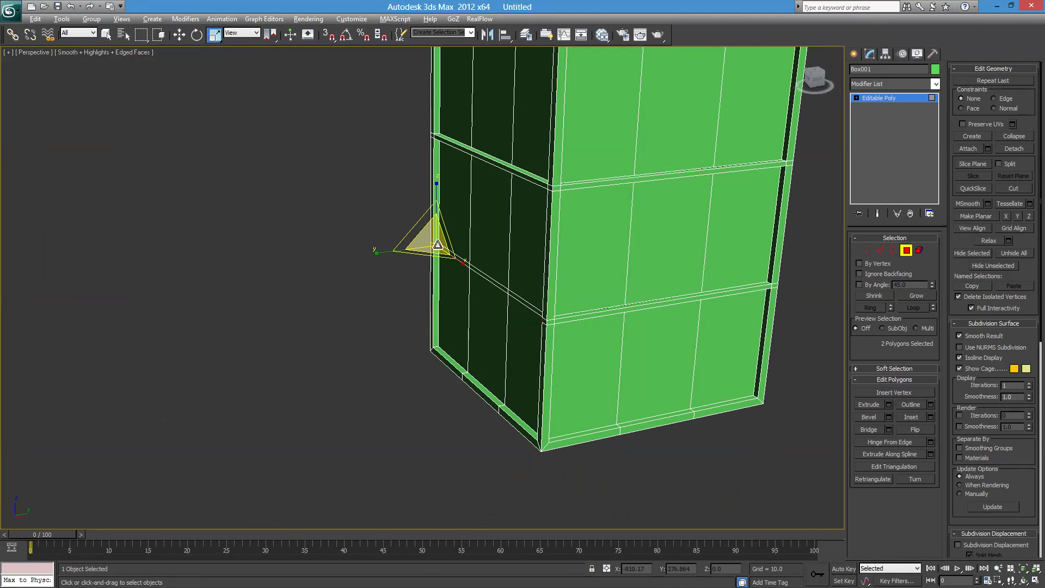
left_click(871, 430)
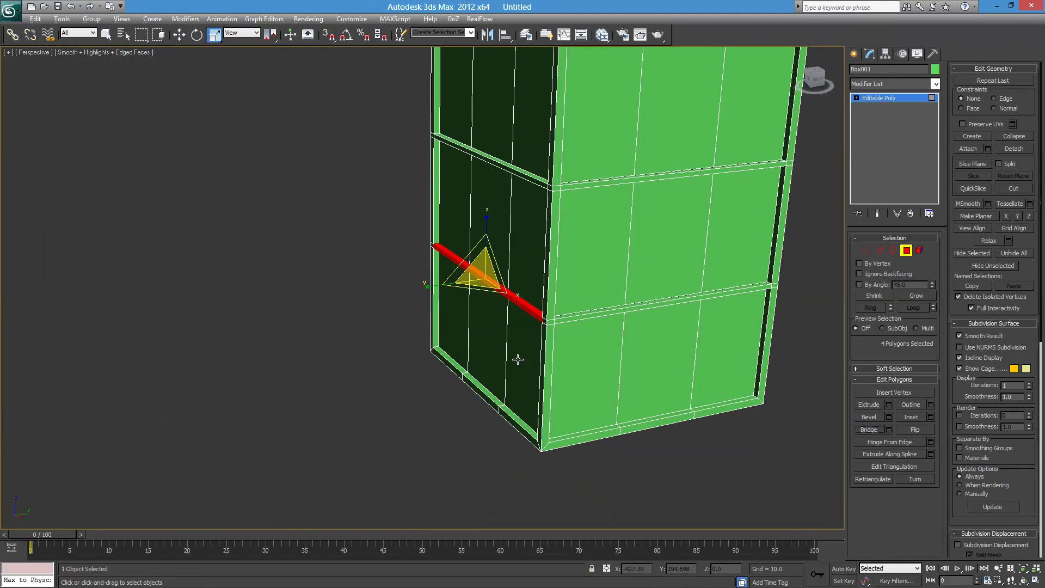
middle_click_drag(517, 359, 734, 342, "alt")
left_click(734, 342)
Unhide all the hidden polygons to bring back the rest of the tower around the middle tier.
middle_click_drag(466, 311, 625, 309)
scroll(485, 370, "down", 2)
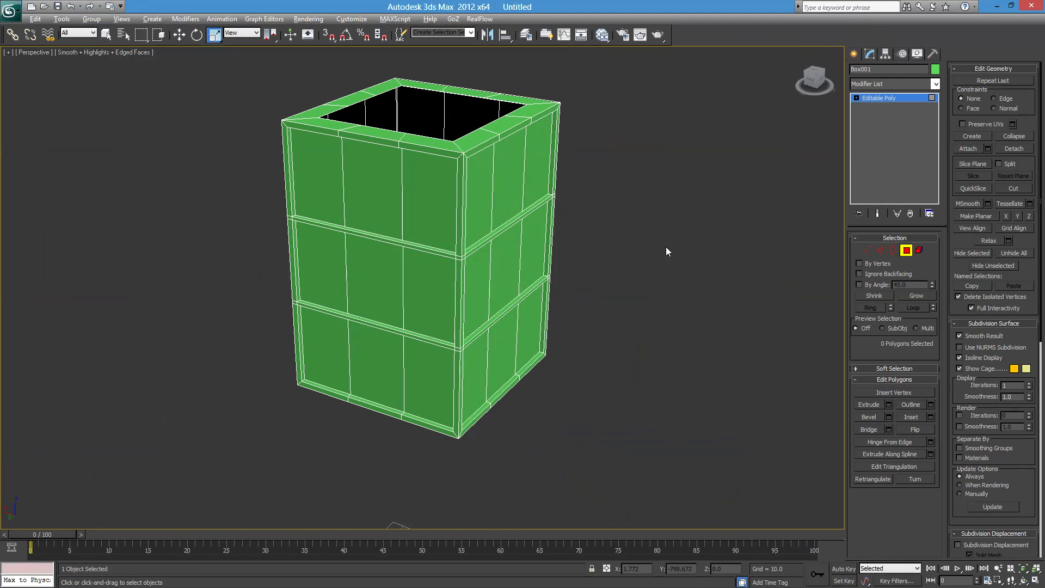
scroll(467, 280, "down", 3)
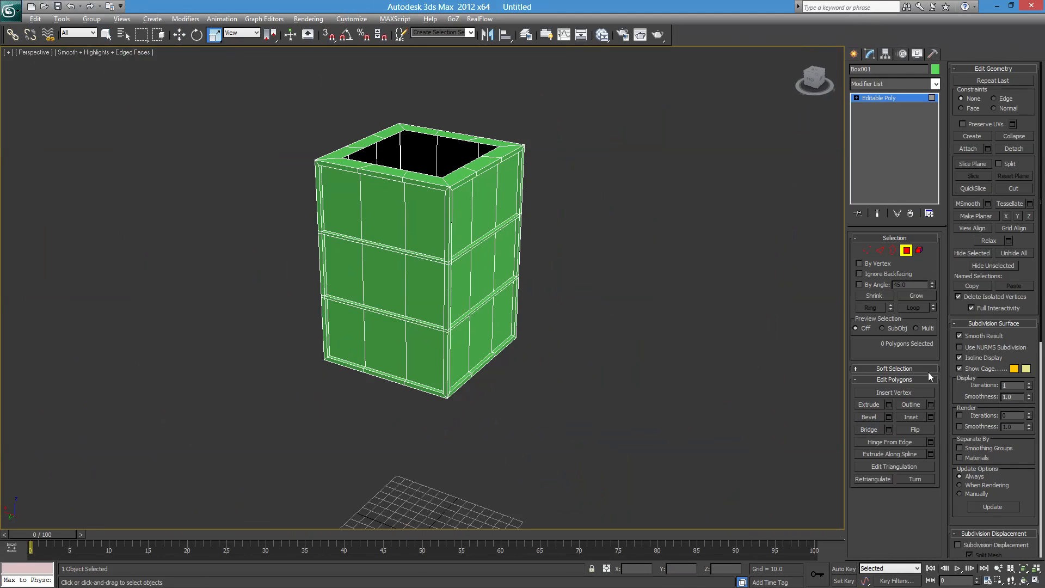
scroll(1034, 272, "down", 3)
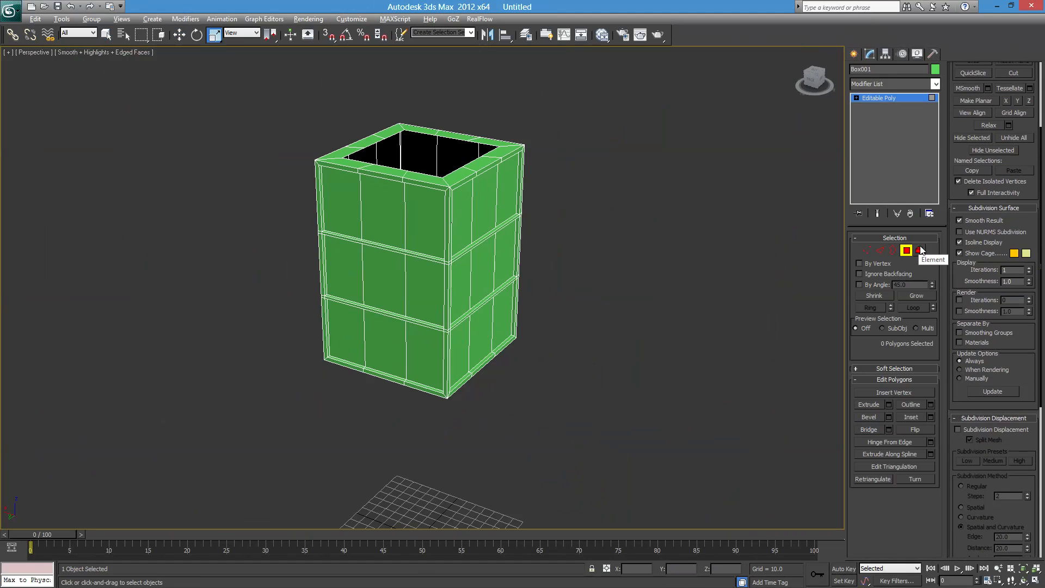
scroll(1022, 155, "up", 3)
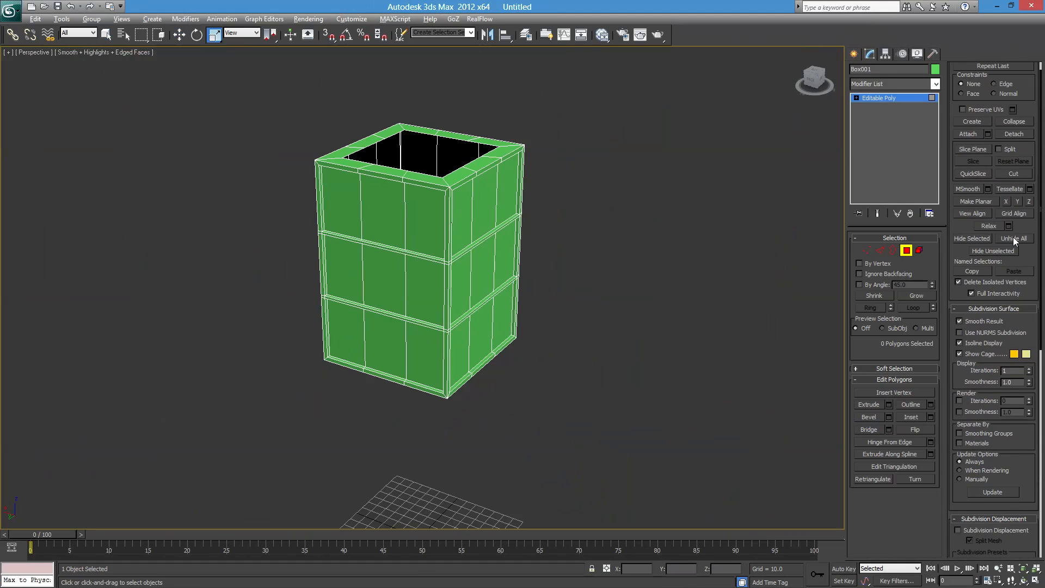
left_click(1014, 238)
scroll(547, 332, "down", 3)
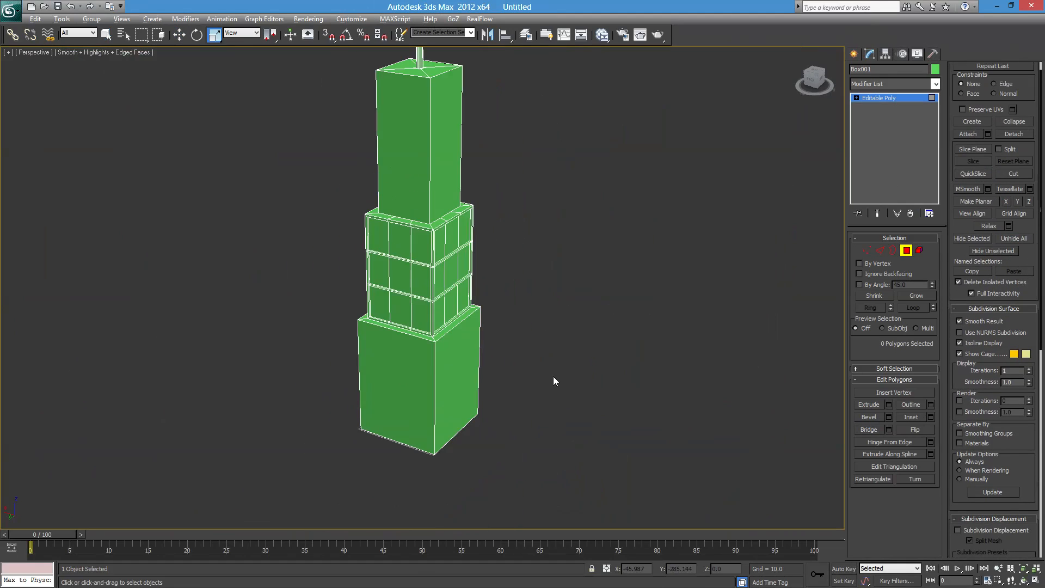
Exit polygon editing and inspect the tower around its paneled middle tier, leaving the whole tower object selected.
left_click(906, 250)
left_click(718, 317)
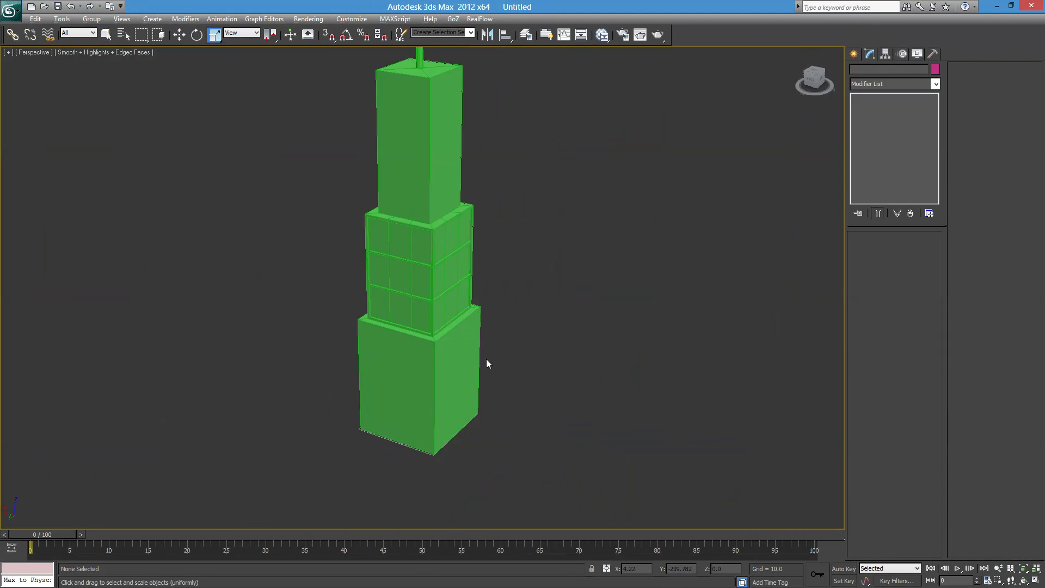
middle_click_drag(486, 358, 485, 411)
mouse_move(485, 411)
middle_mouse_down("alt")
mouse_move(420, 408)
mouse_move(492, 425)
middle_mouse_up("alt")
scroll(455, 296, "up", 2)
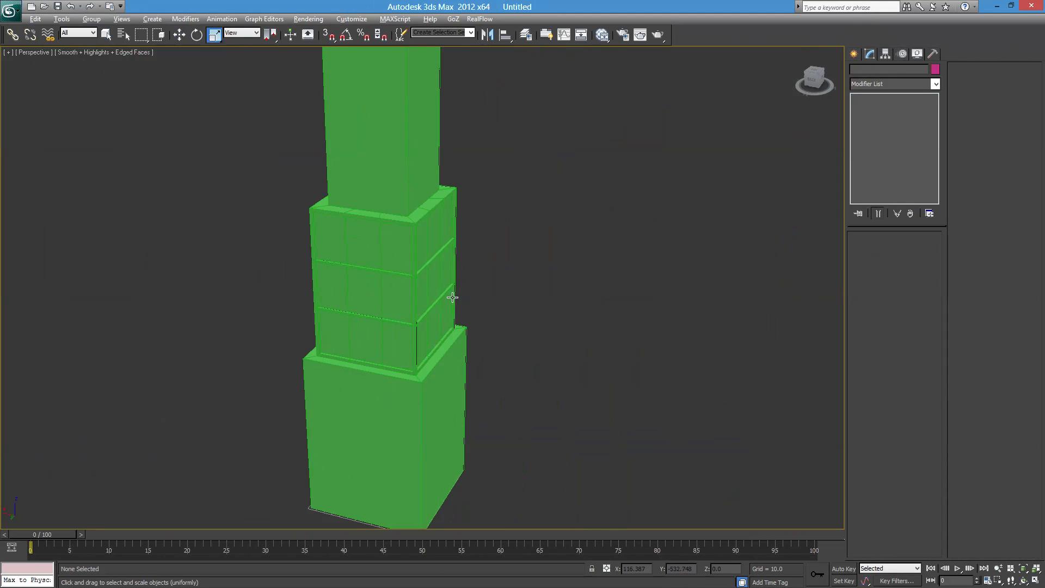
middle_click_drag(455, 296, 552, 445)
left_click(426, 330)
scroll(469, 329, "down", 2)
scroll(513, 465, "down", 2)
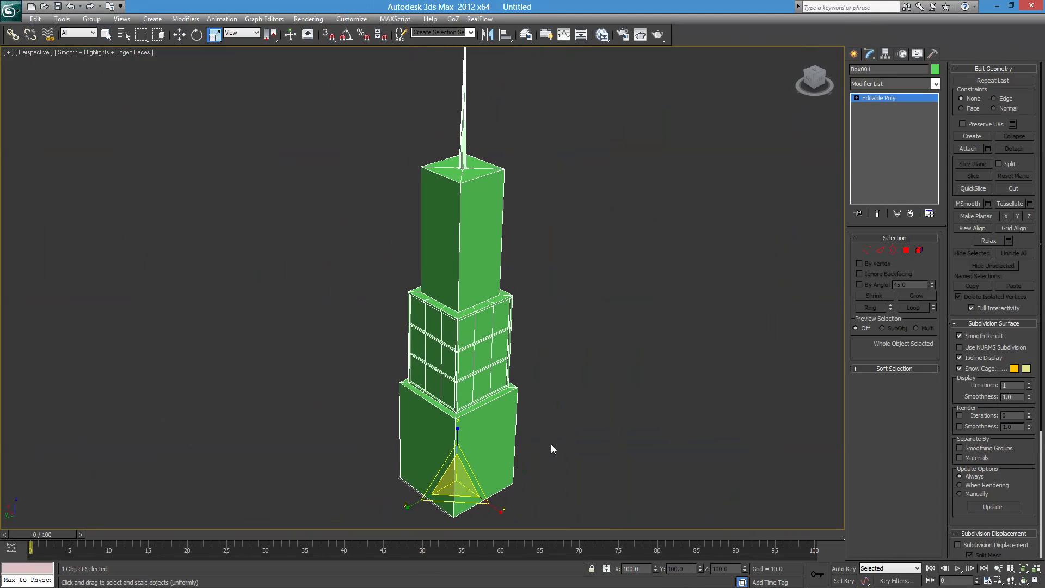
middle_click_drag(485, 398, 453, 344)
scroll(453, 344, "up", 2)
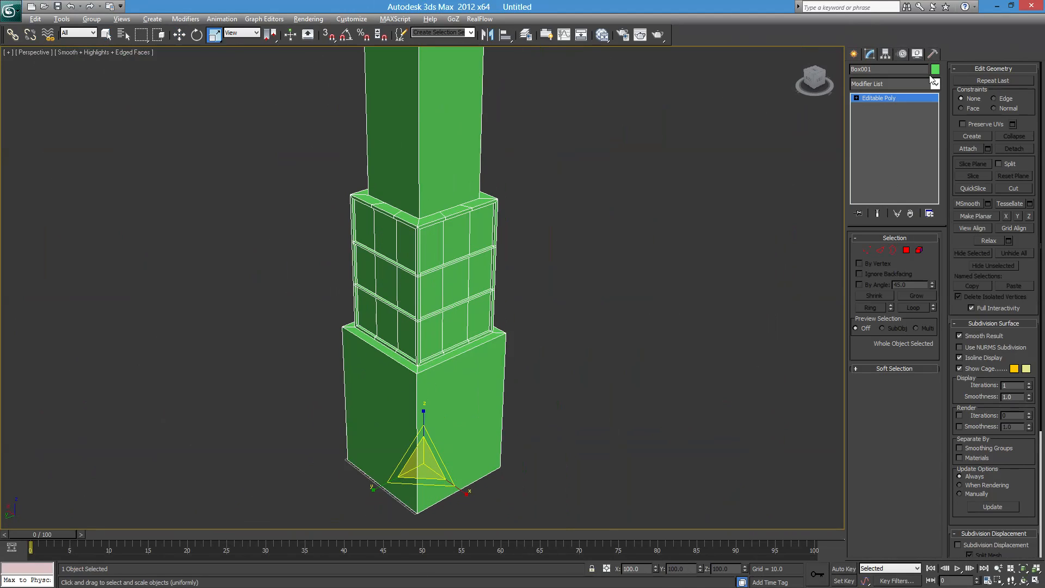